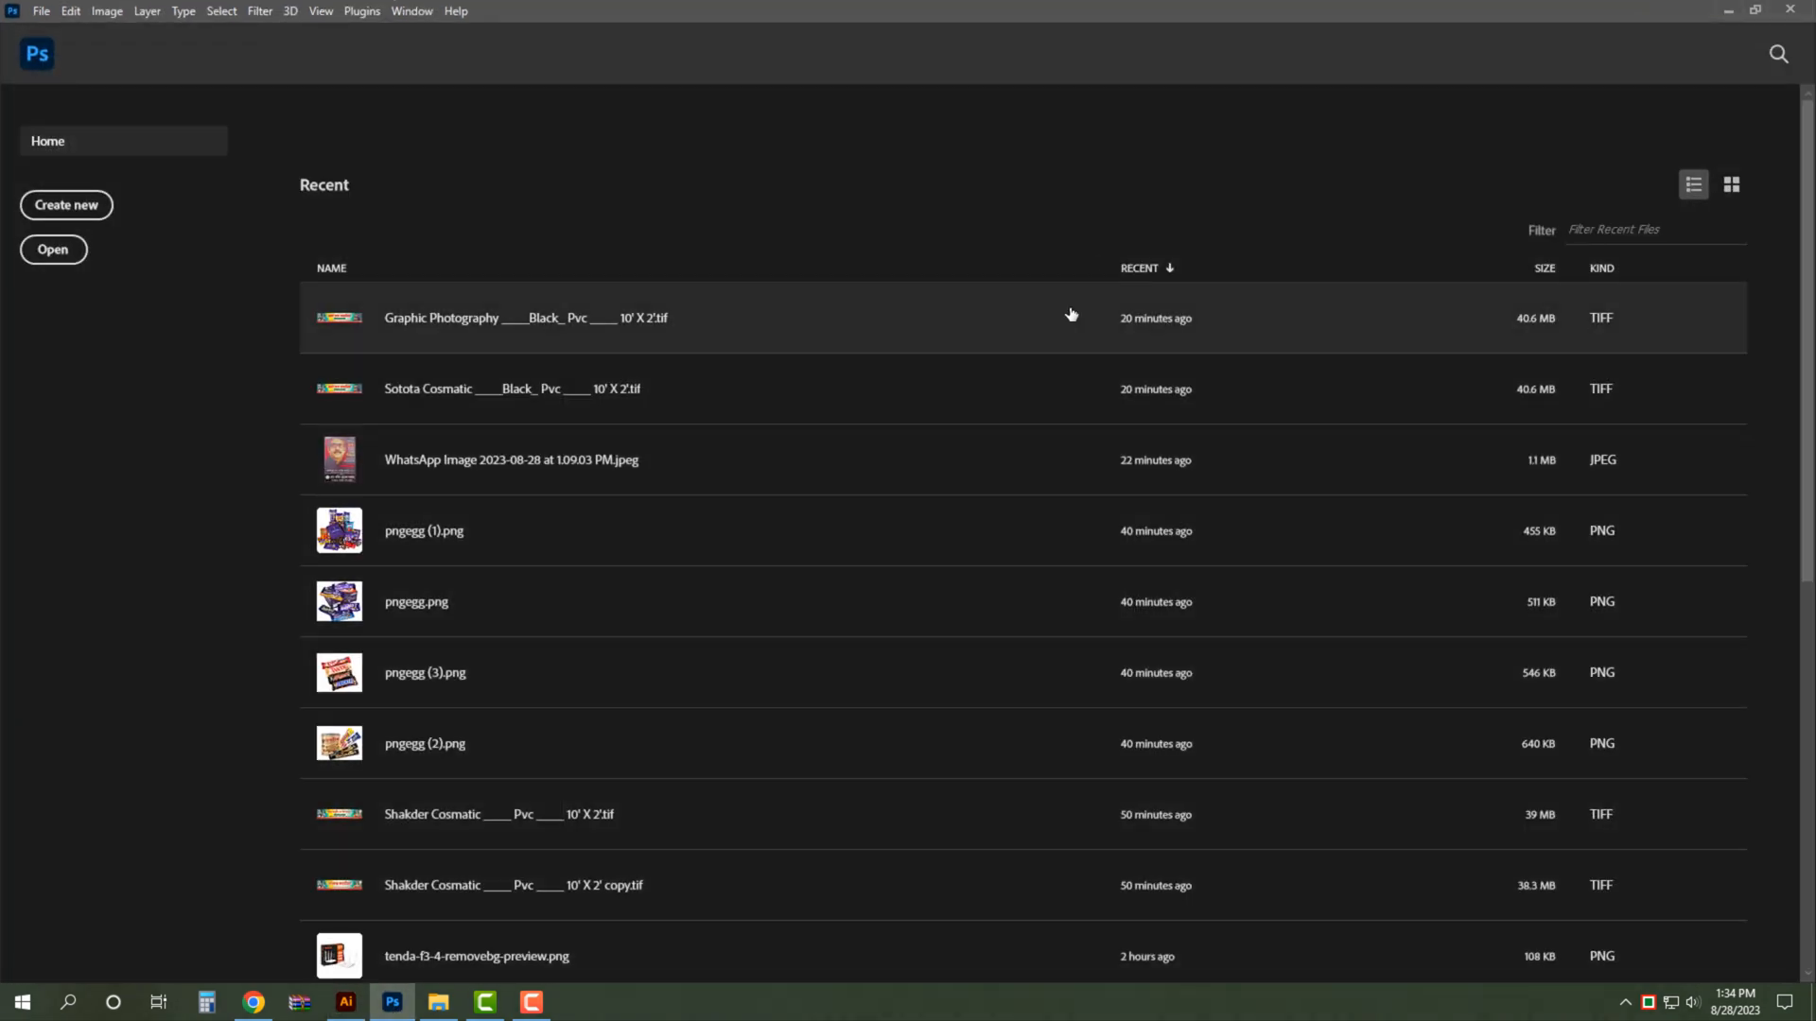
# - Create a new CMYK document 48 inches wide and 72 inches high at 100 pixels per inch with a white background
pyautogui.hotkey('ctrl', 'n')
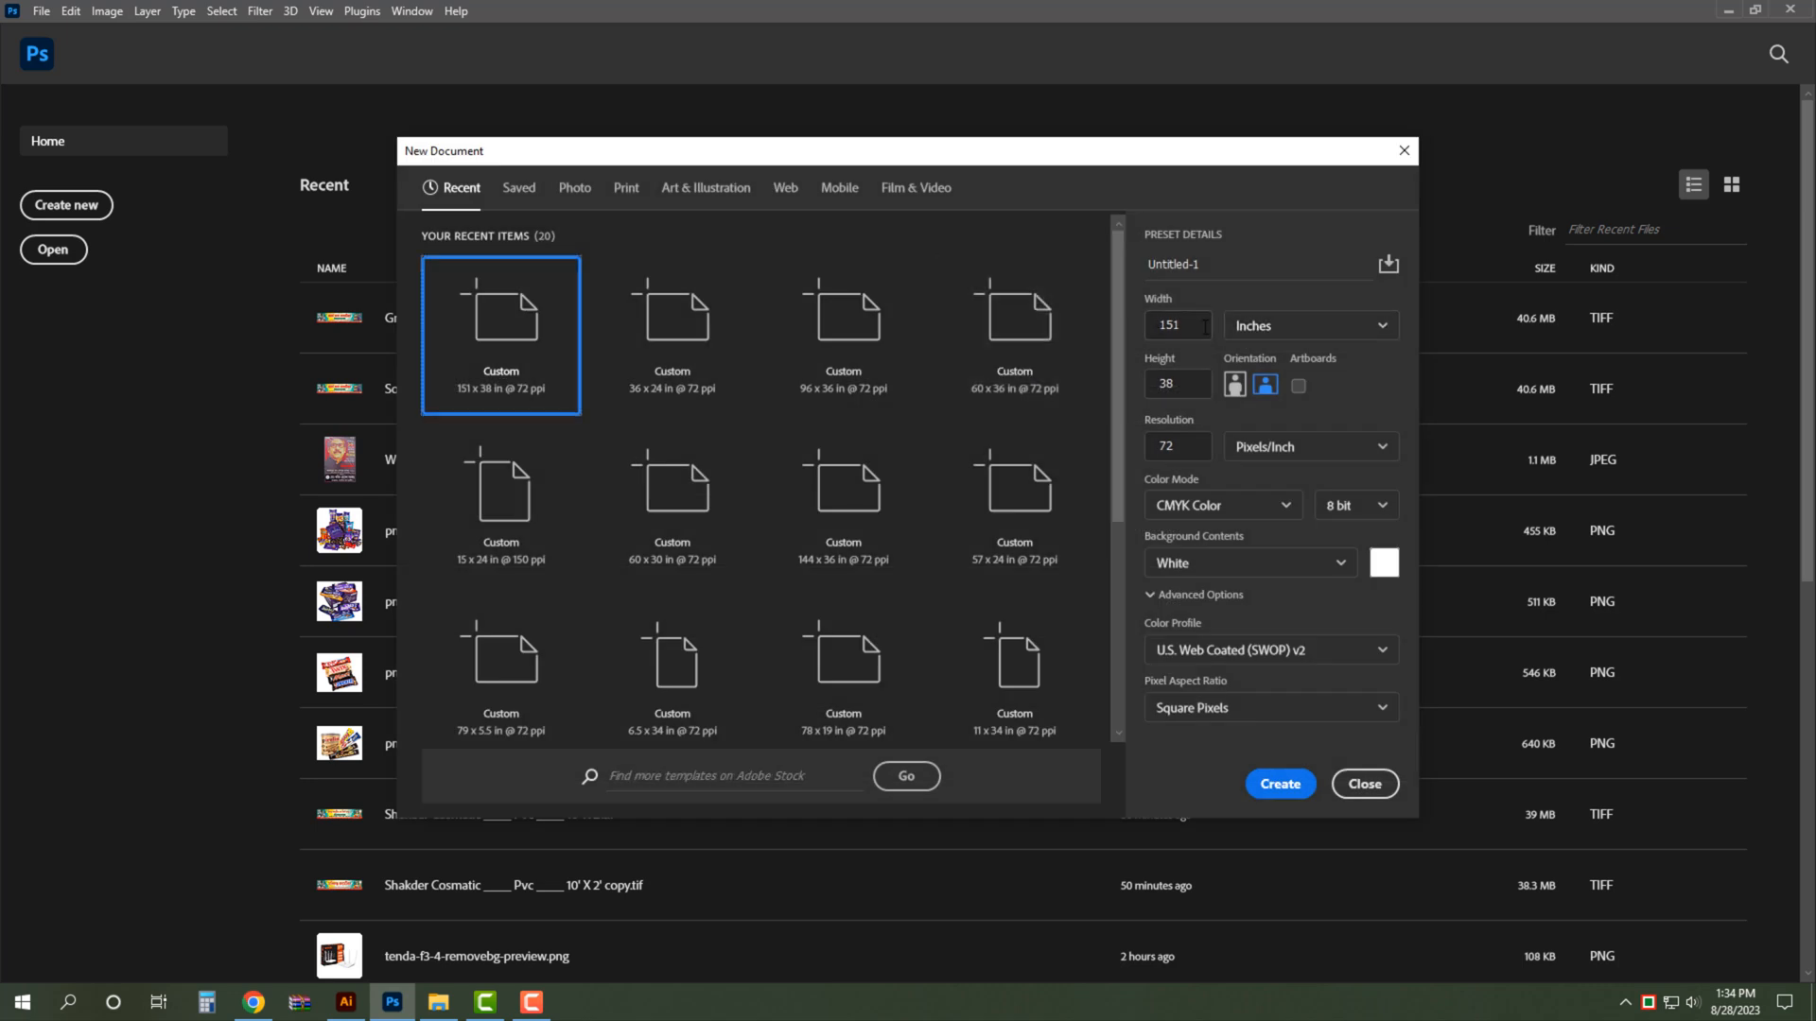
pyautogui.click(1362, 327)
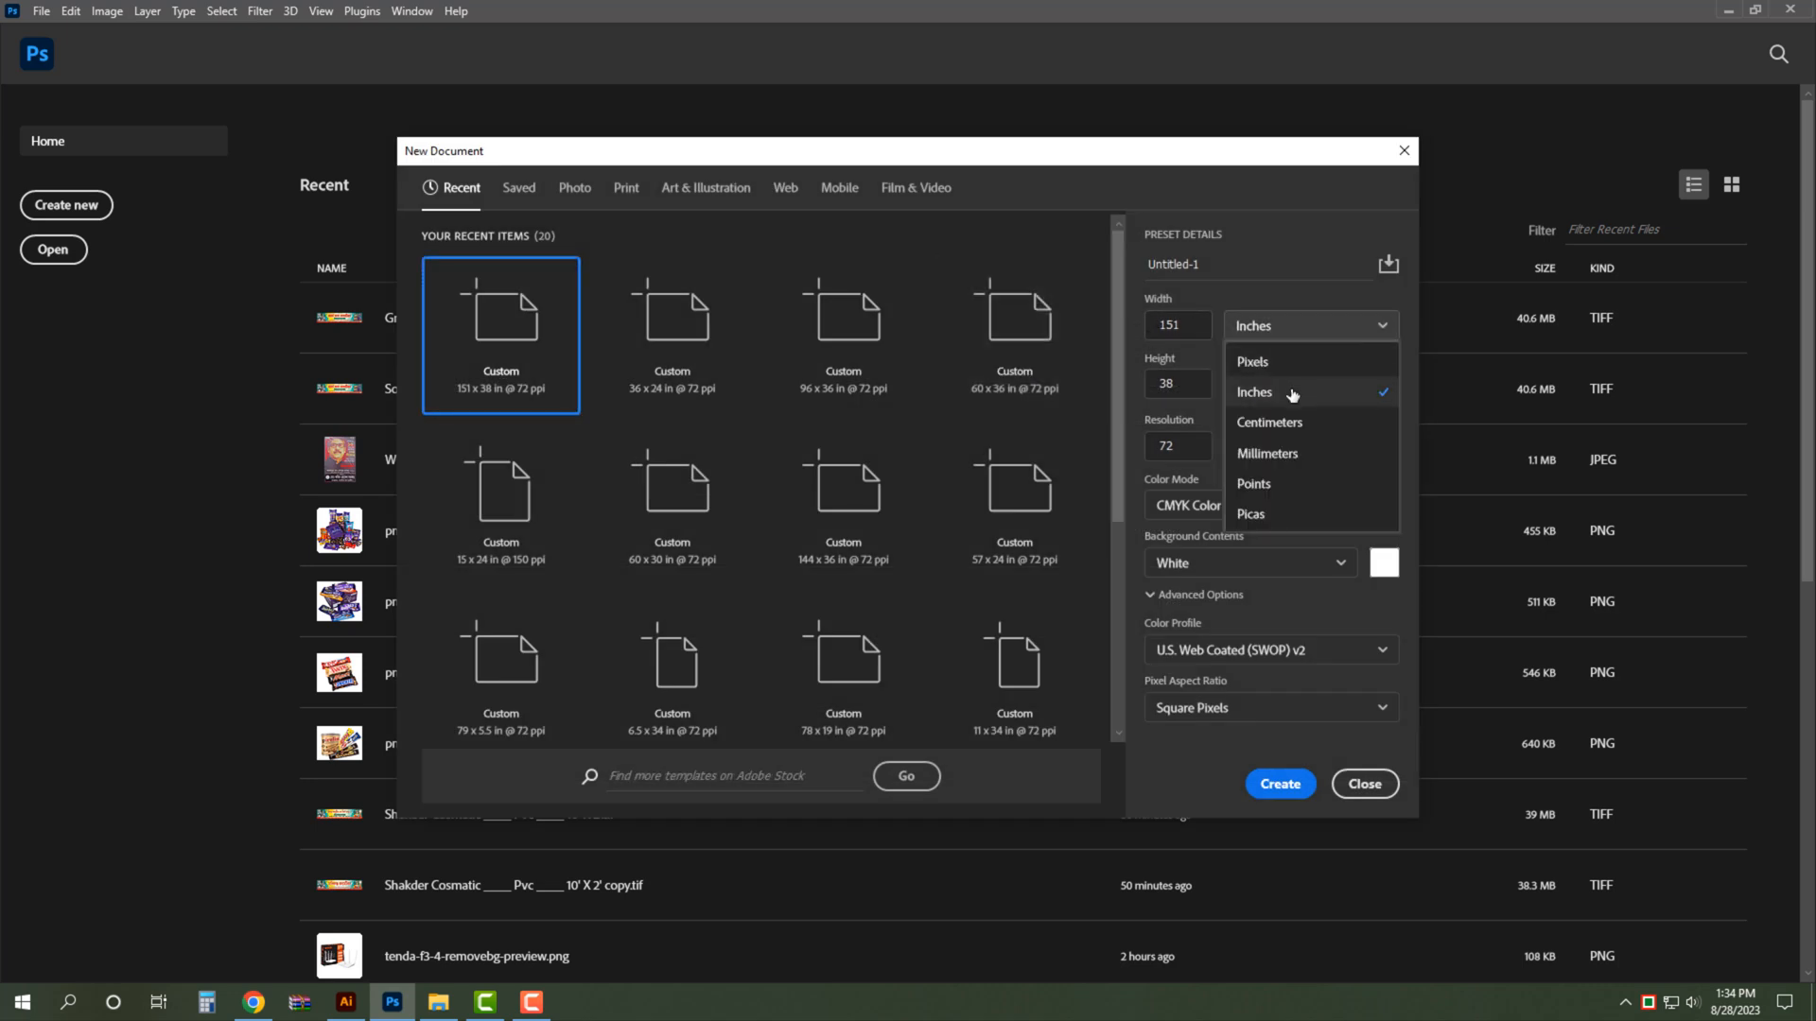
pyautogui.click(1265, 408)
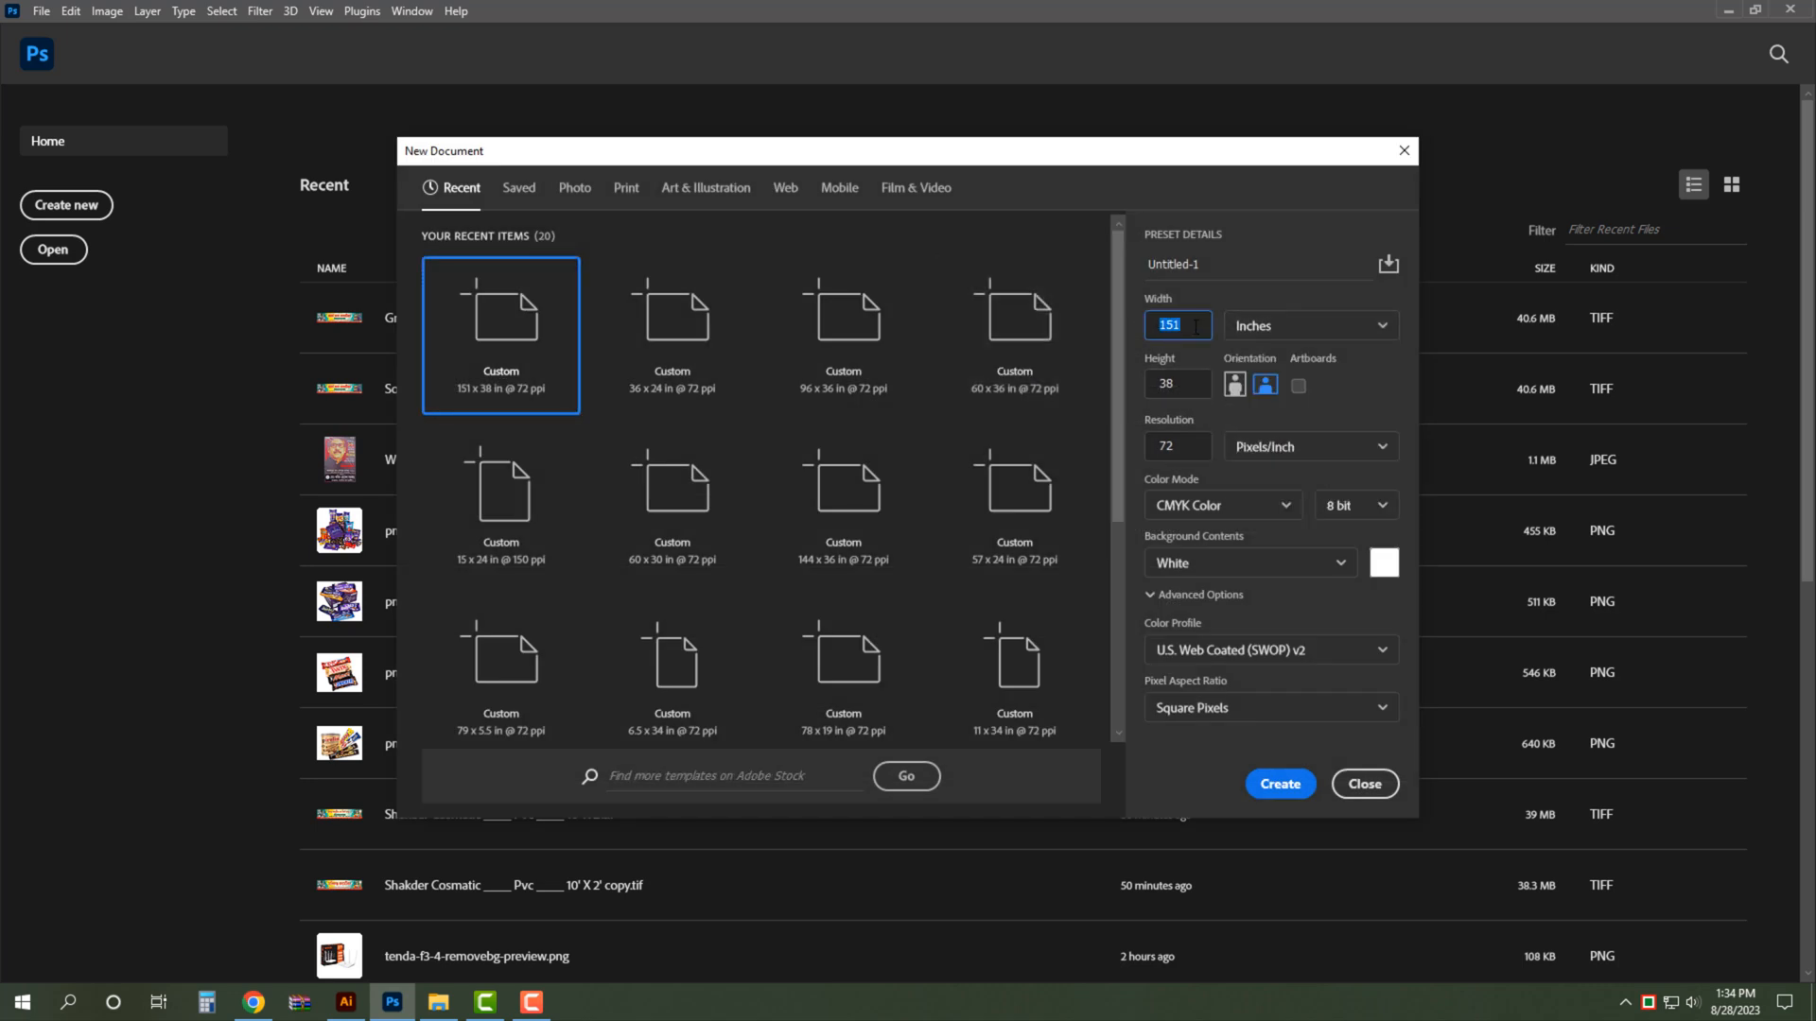
pyautogui.press('Tab')
pyautogui.click(1185, 387)
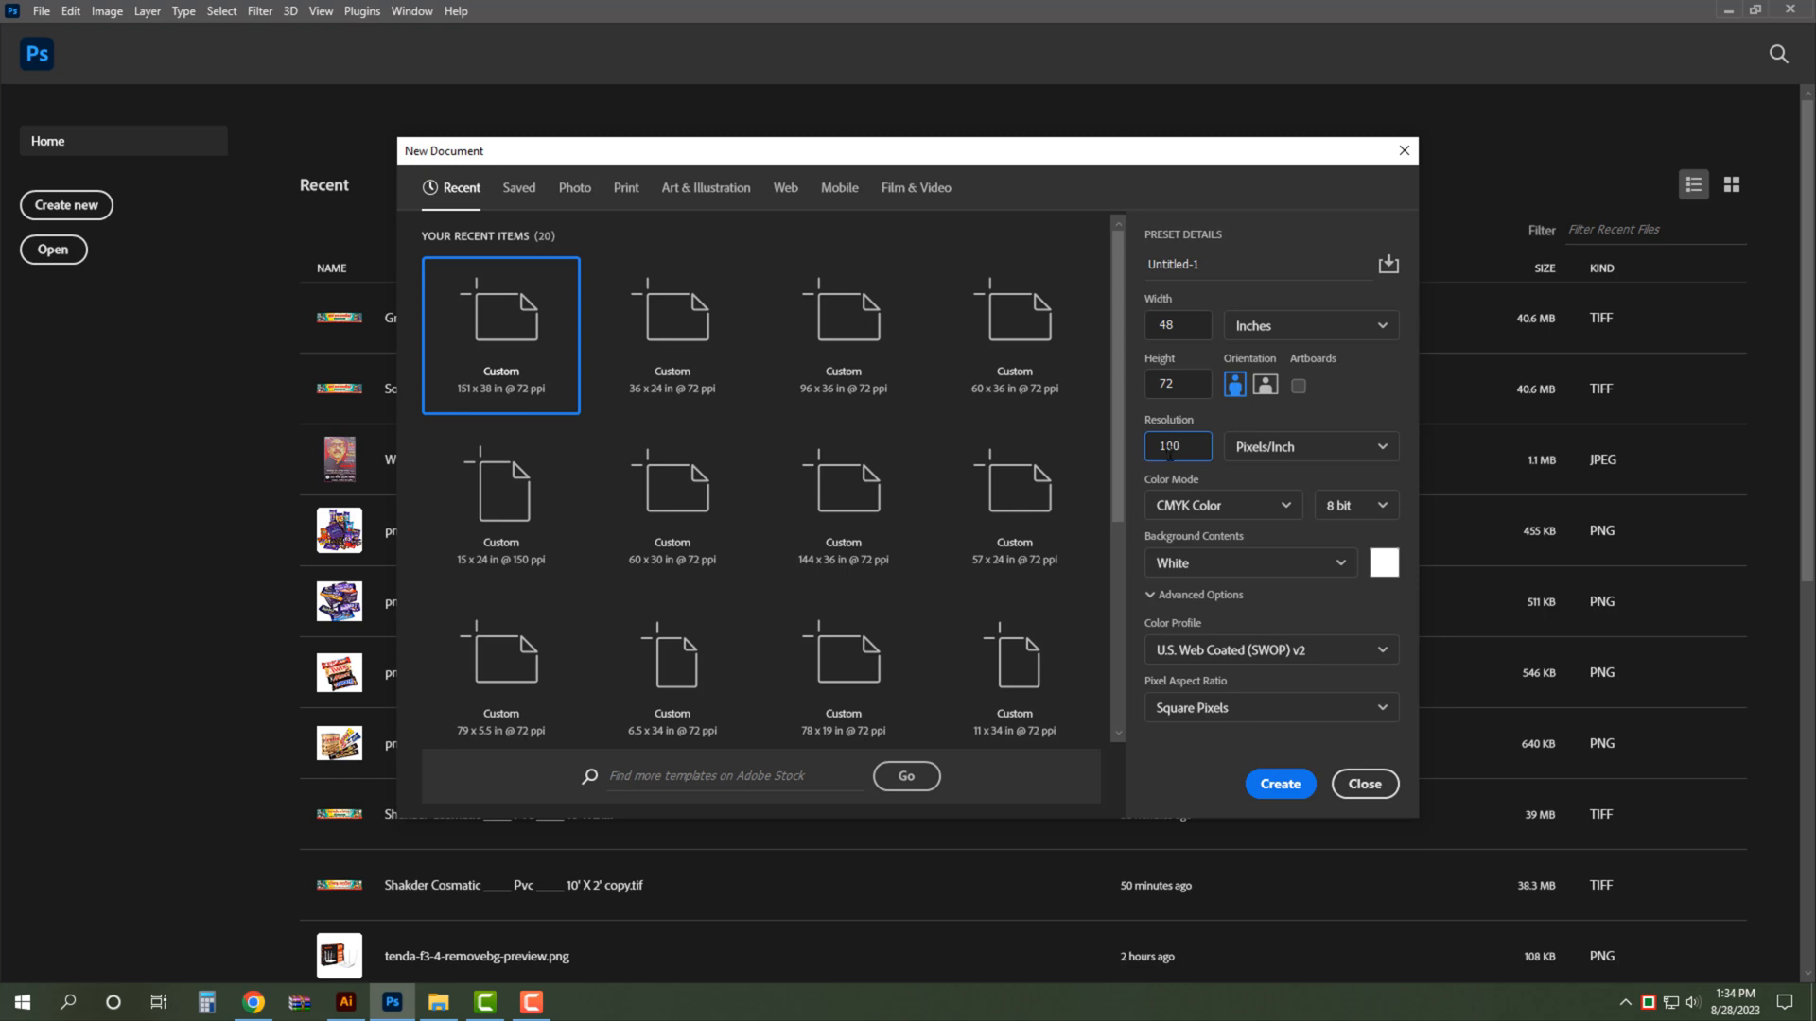
pyautogui.click(1295, 791)
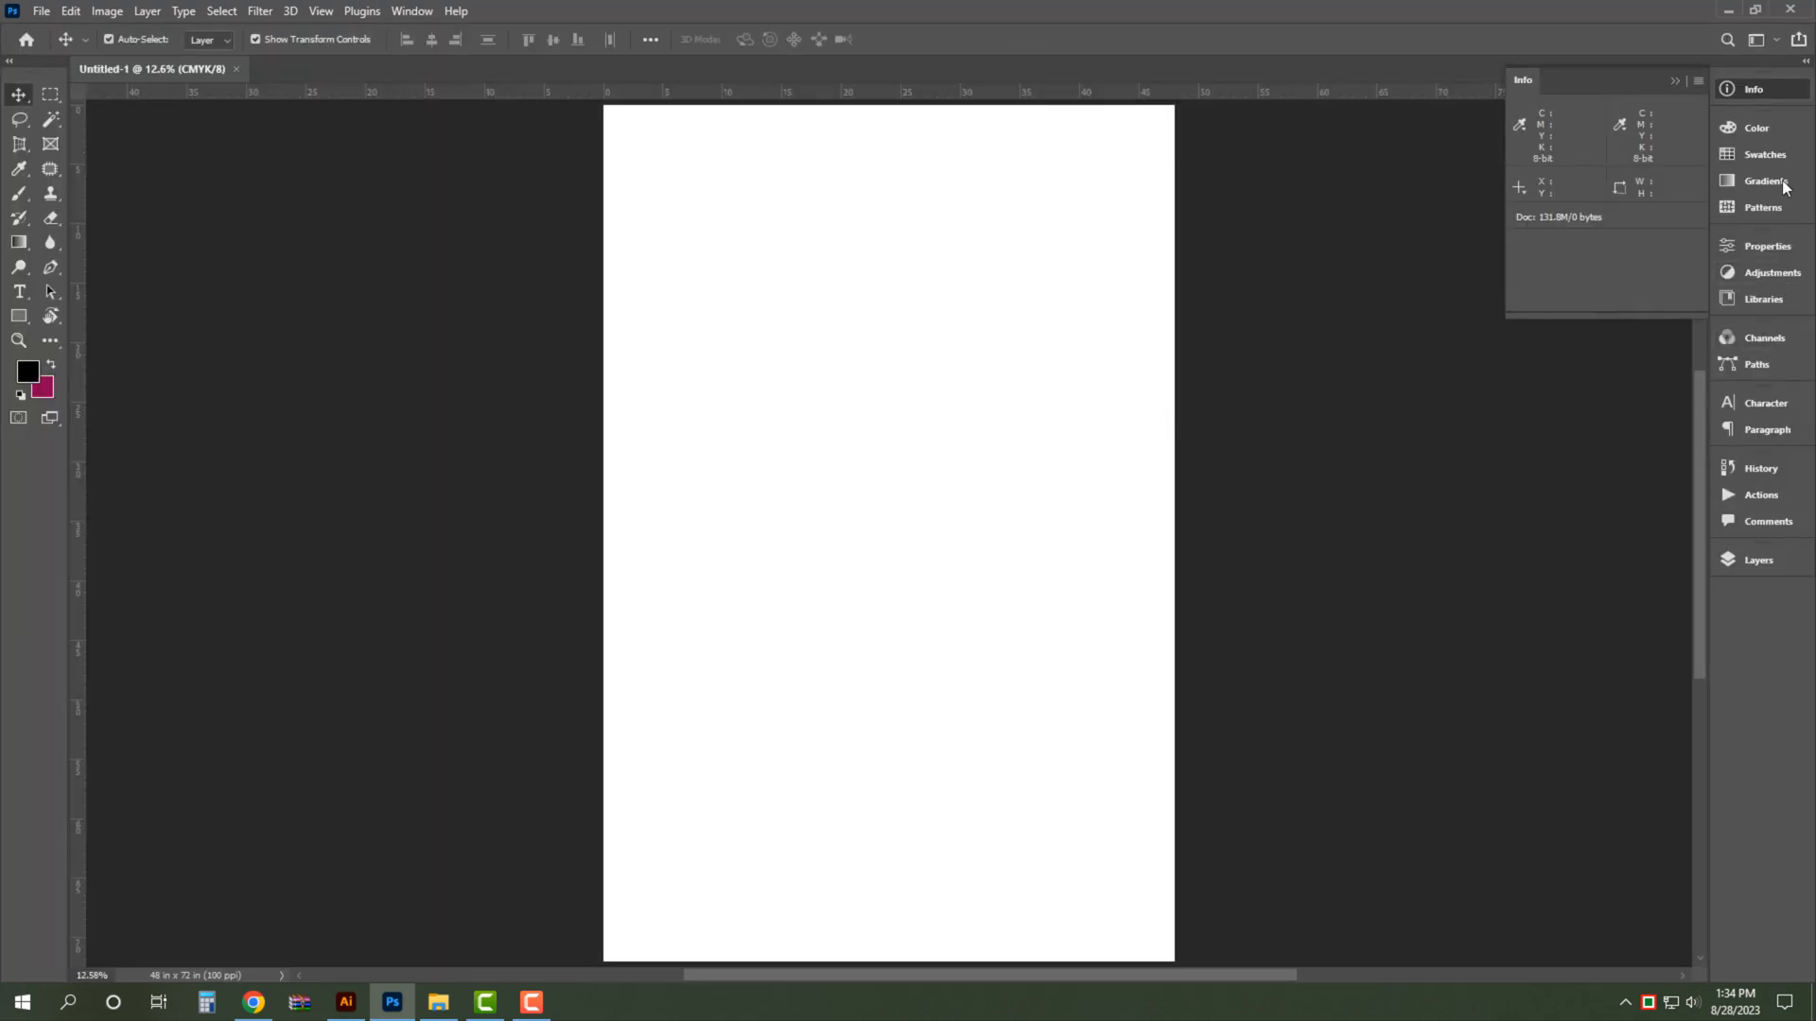
# - Add a vertical and a horizontal guide through the exact centre of the canvas, then clear the selection
pyautogui.hotkey('ctrl', 'a')
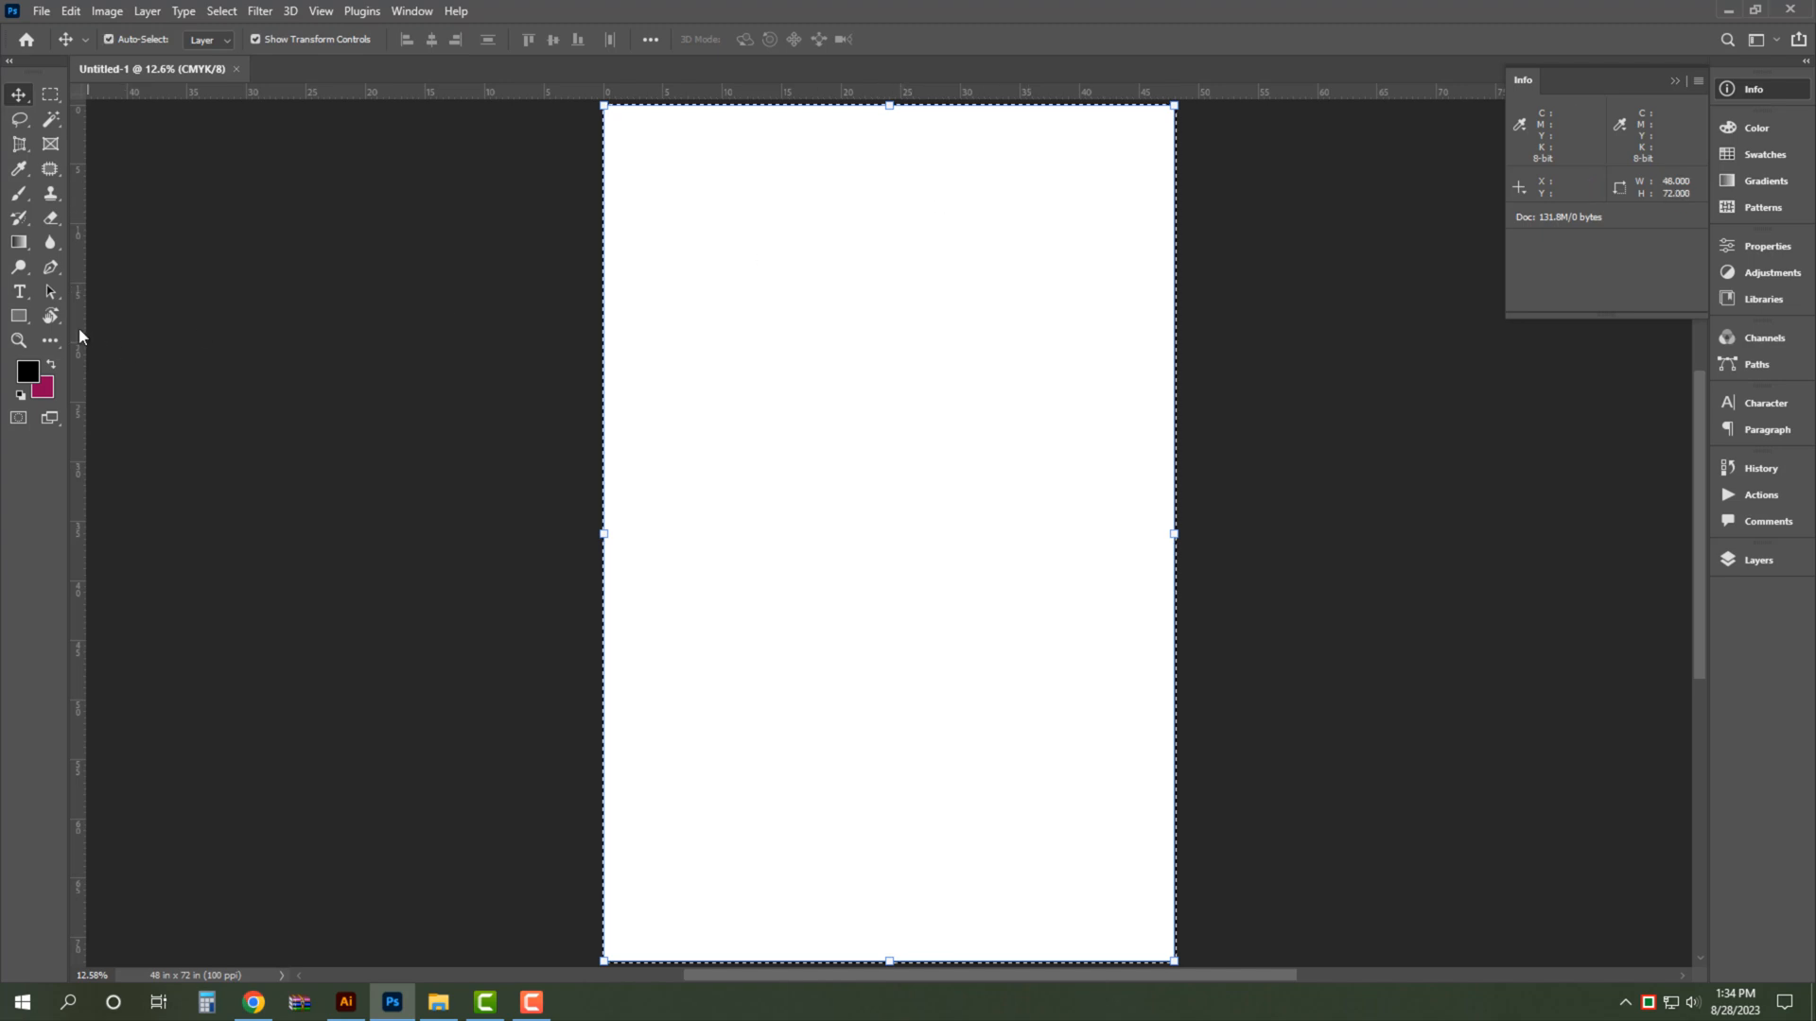
pyautogui.hotkey('ctrl', 't')
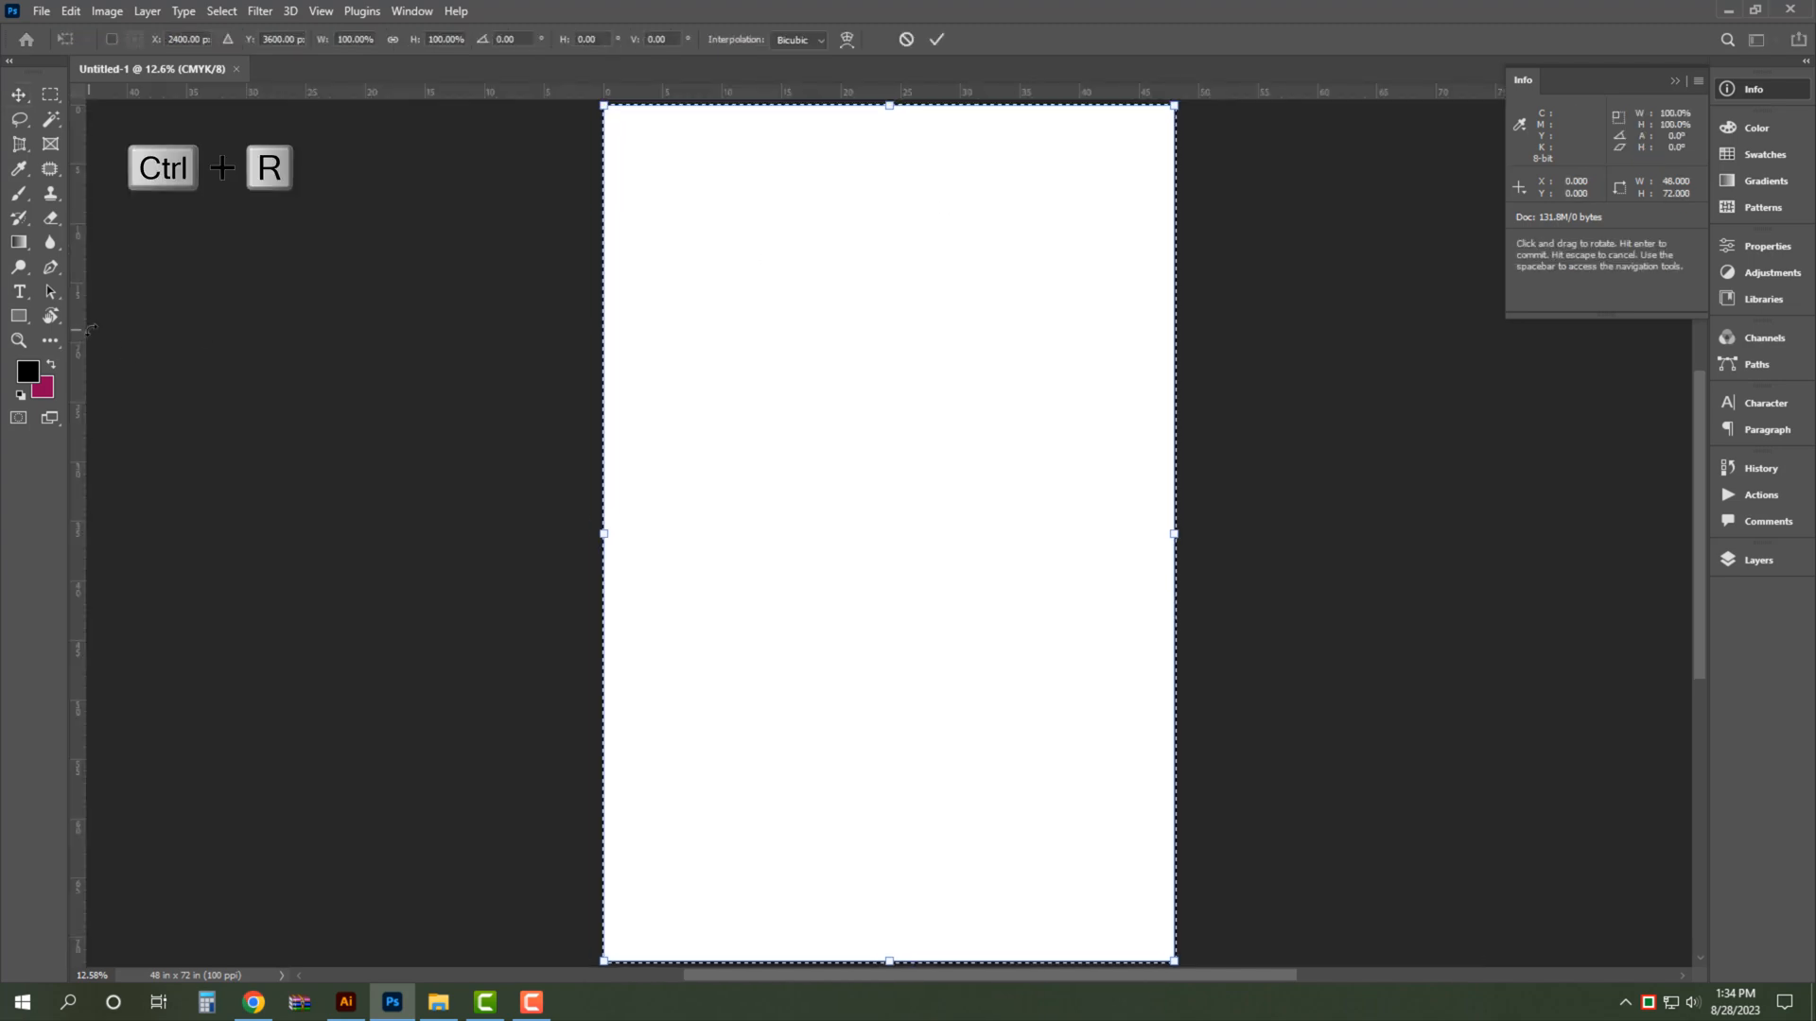
pyautogui.moveTo(82, 317); pyautogui.dragTo(889, 248)
pyautogui.moveTo(1321, 93); pyautogui.dragTo(1234, 533)
pyautogui.press('Return')
pyautogui.hotkey('ctrl', '0')
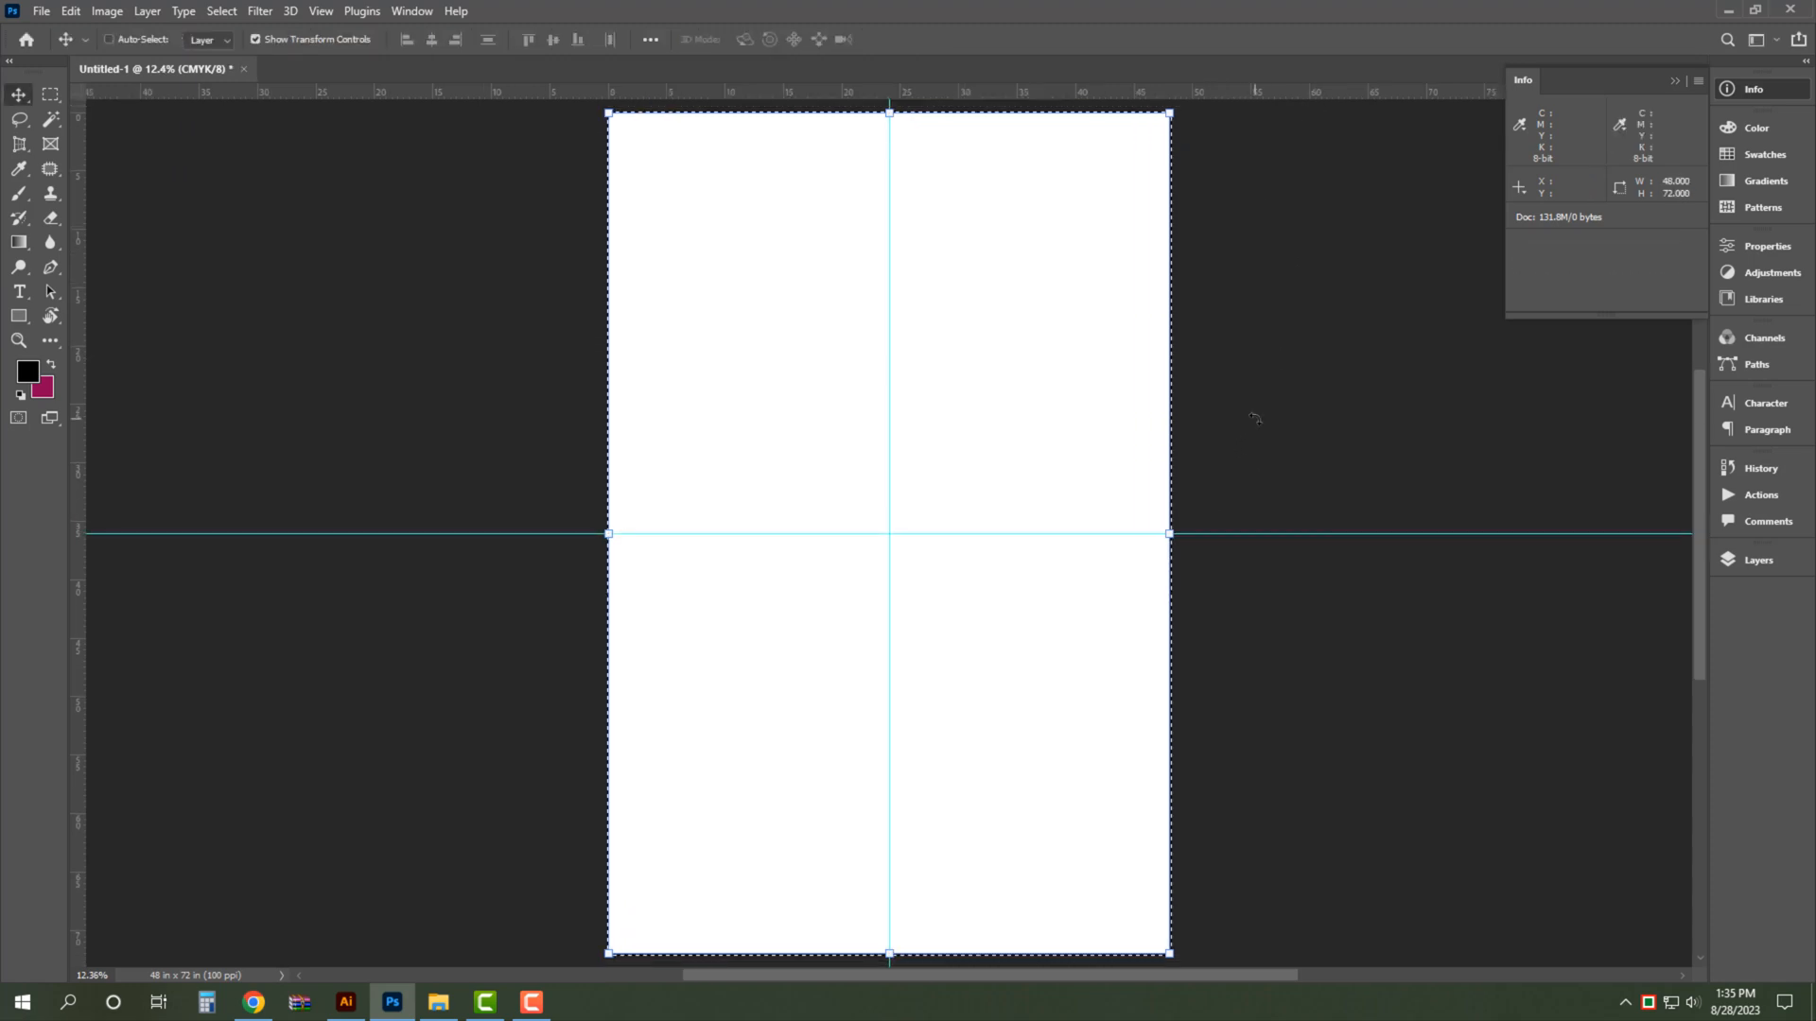
pyautogui.hotkey('ctrl', 'd')
pyautogui.press('i')
pyautogui.click(1281, 398)
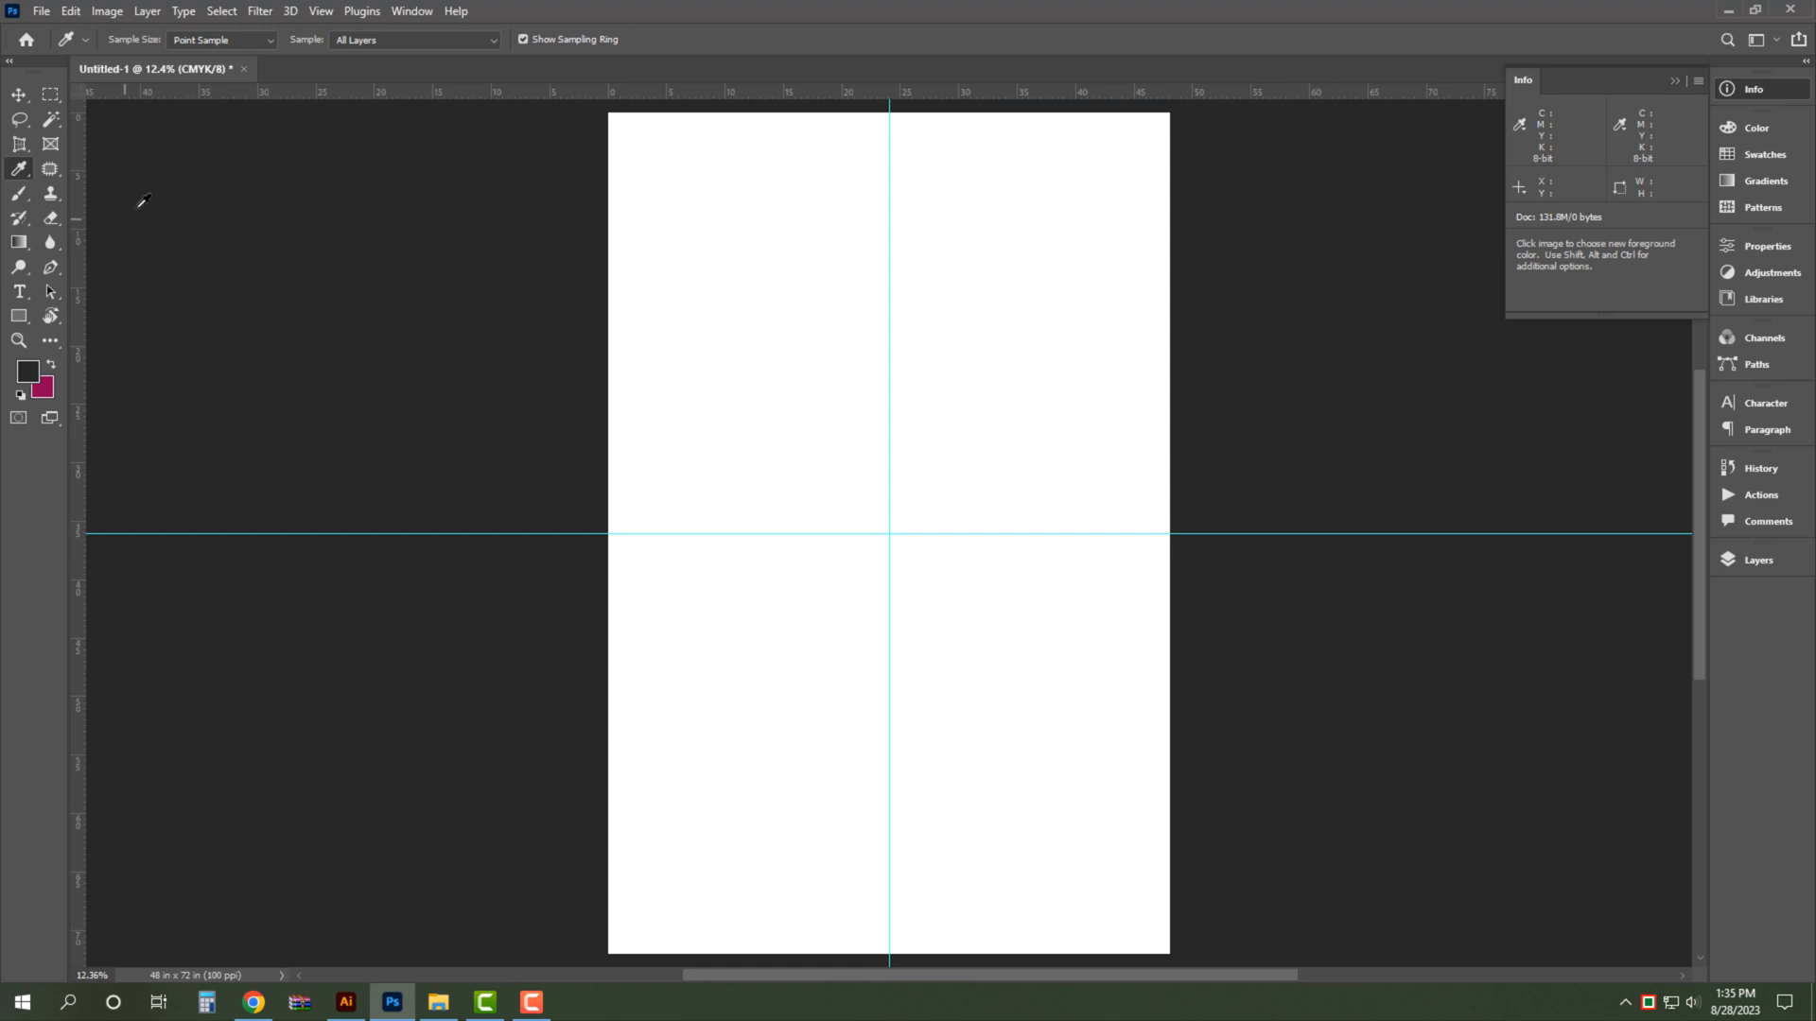
# - Unlock the background so that it becomes a regular layer, and leave it deselected
pyautogui.click(22, 96)
pyautogui.moveTo(909, 148); pyautogui.dragTo(955, 189)
pyautogui.moveTo(955, 182); pyautogui.dragTo(947, 364)
pyautogui.click(1757, 560)
pyautogui.click(1672, 621)
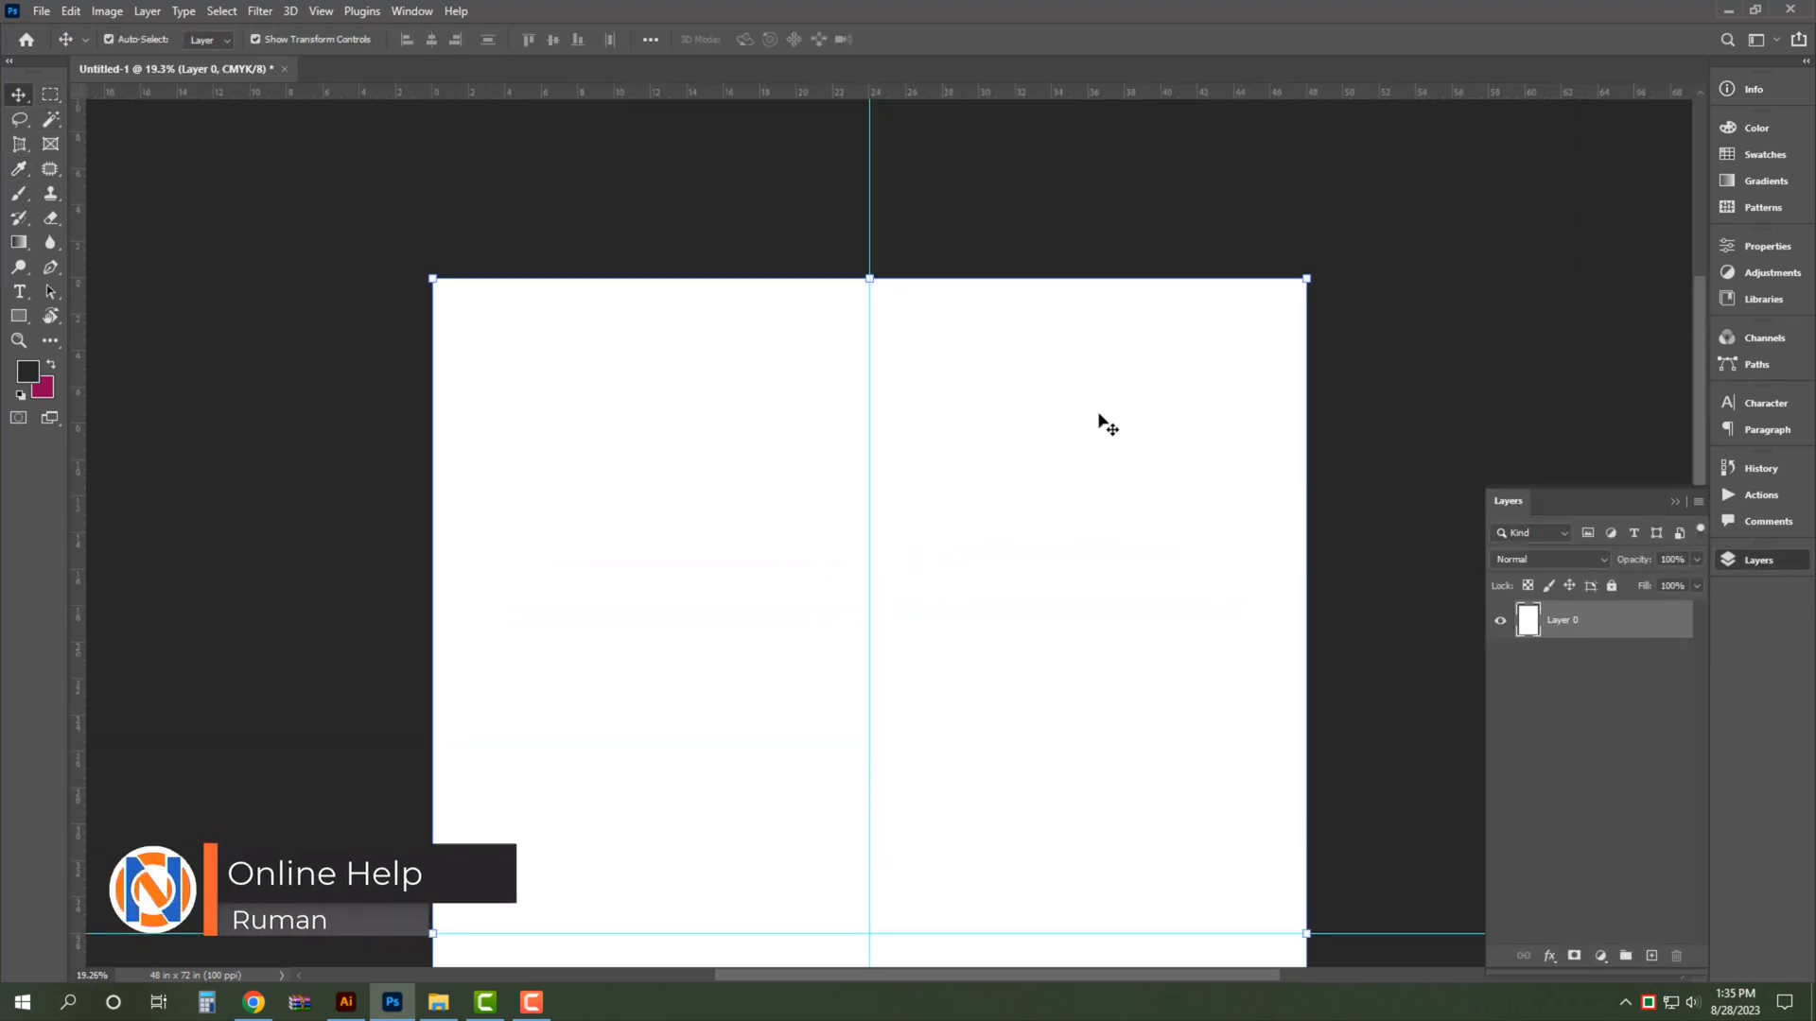
pyautogui.click(1022, 231)
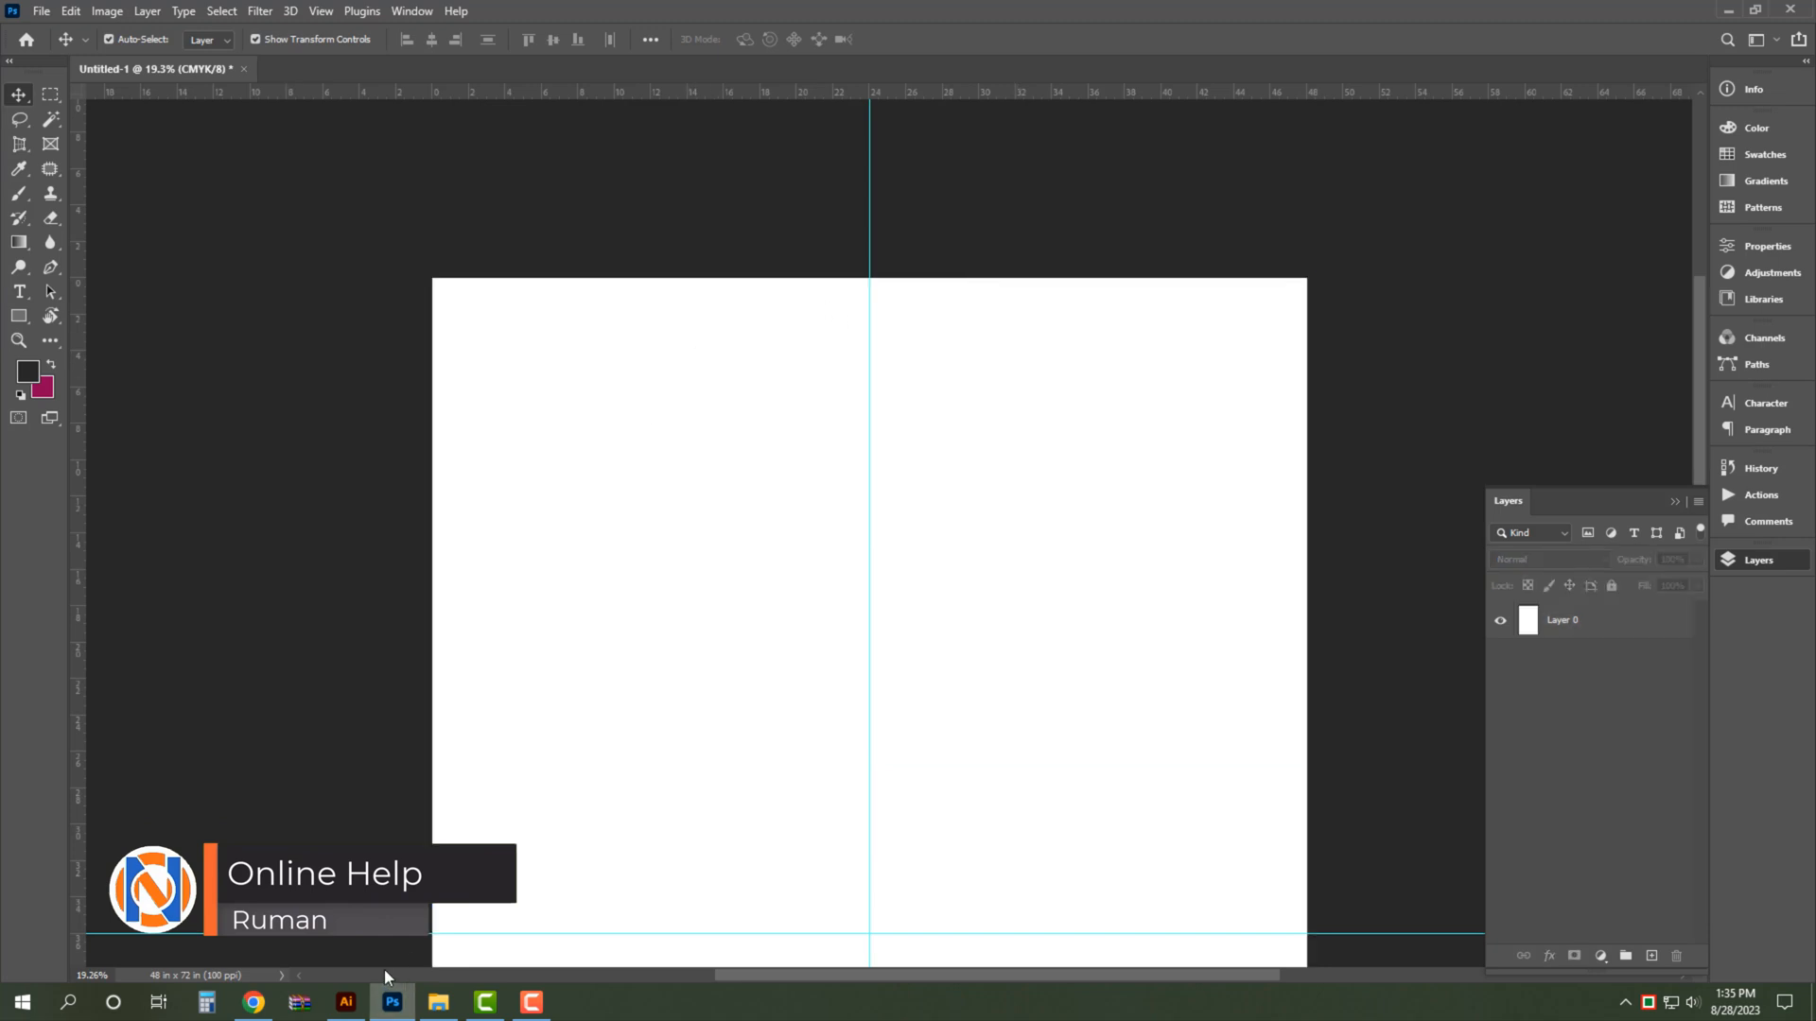
# - Switch to Illustrator and cut the opening quotation mark and four-line slogan from the poster text
pyautogui.click(346, 1001)
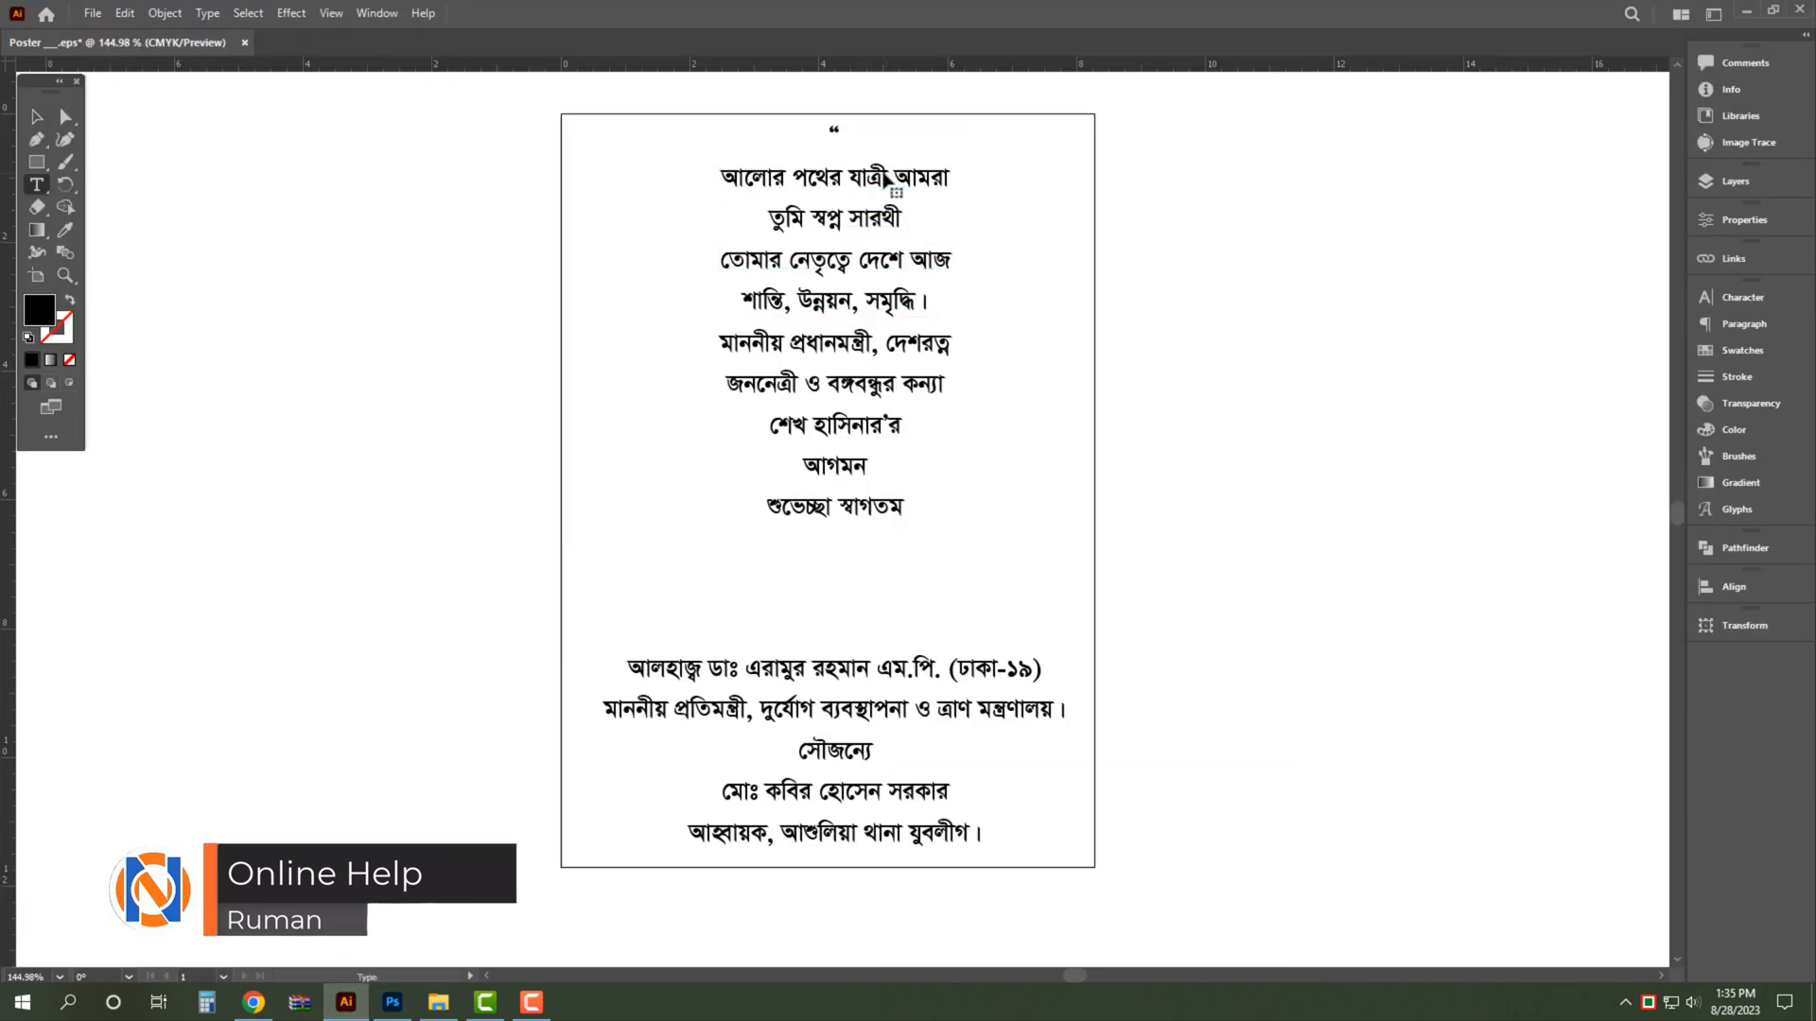
pyautogui.hotkey('ctrl', 'a')
pyautogui.hotkey('ctrl', 'x')
pyautogui.press('Escape')
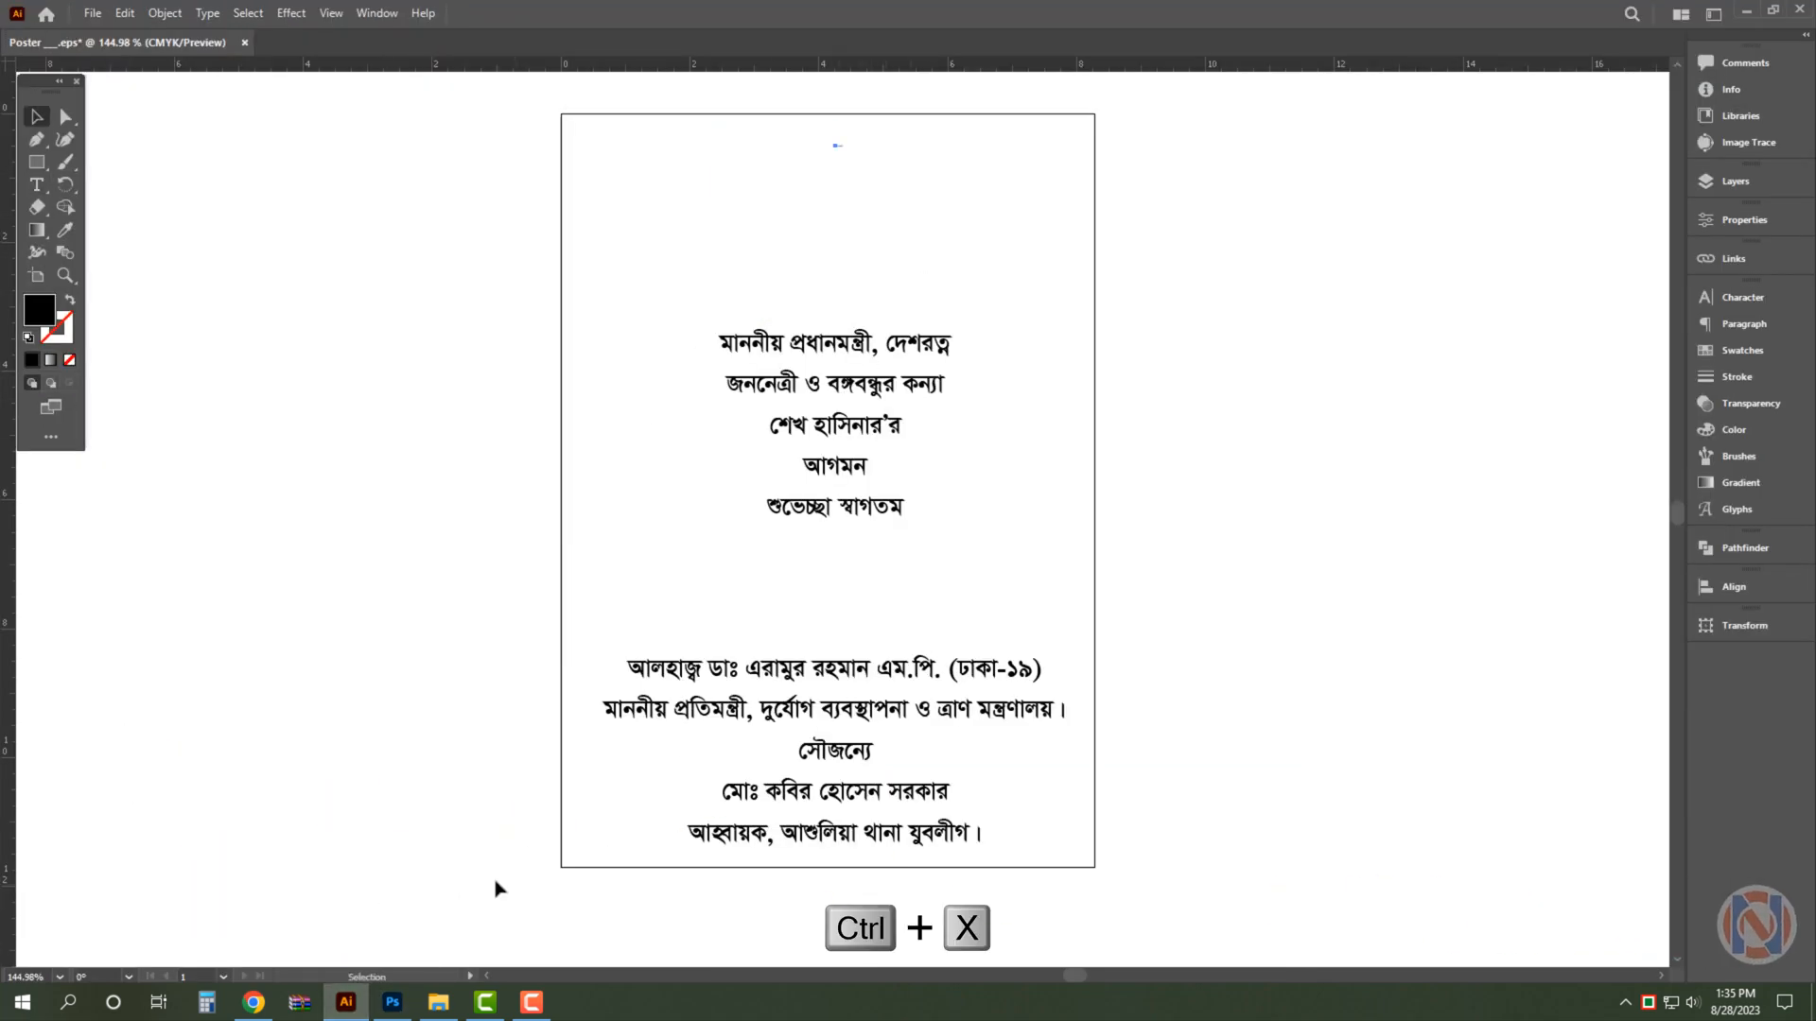
# - Switch to Photoshop and paste the cut slogan as a new text layer in the upper part of the canvas
pyautogui.click(394, 1002)
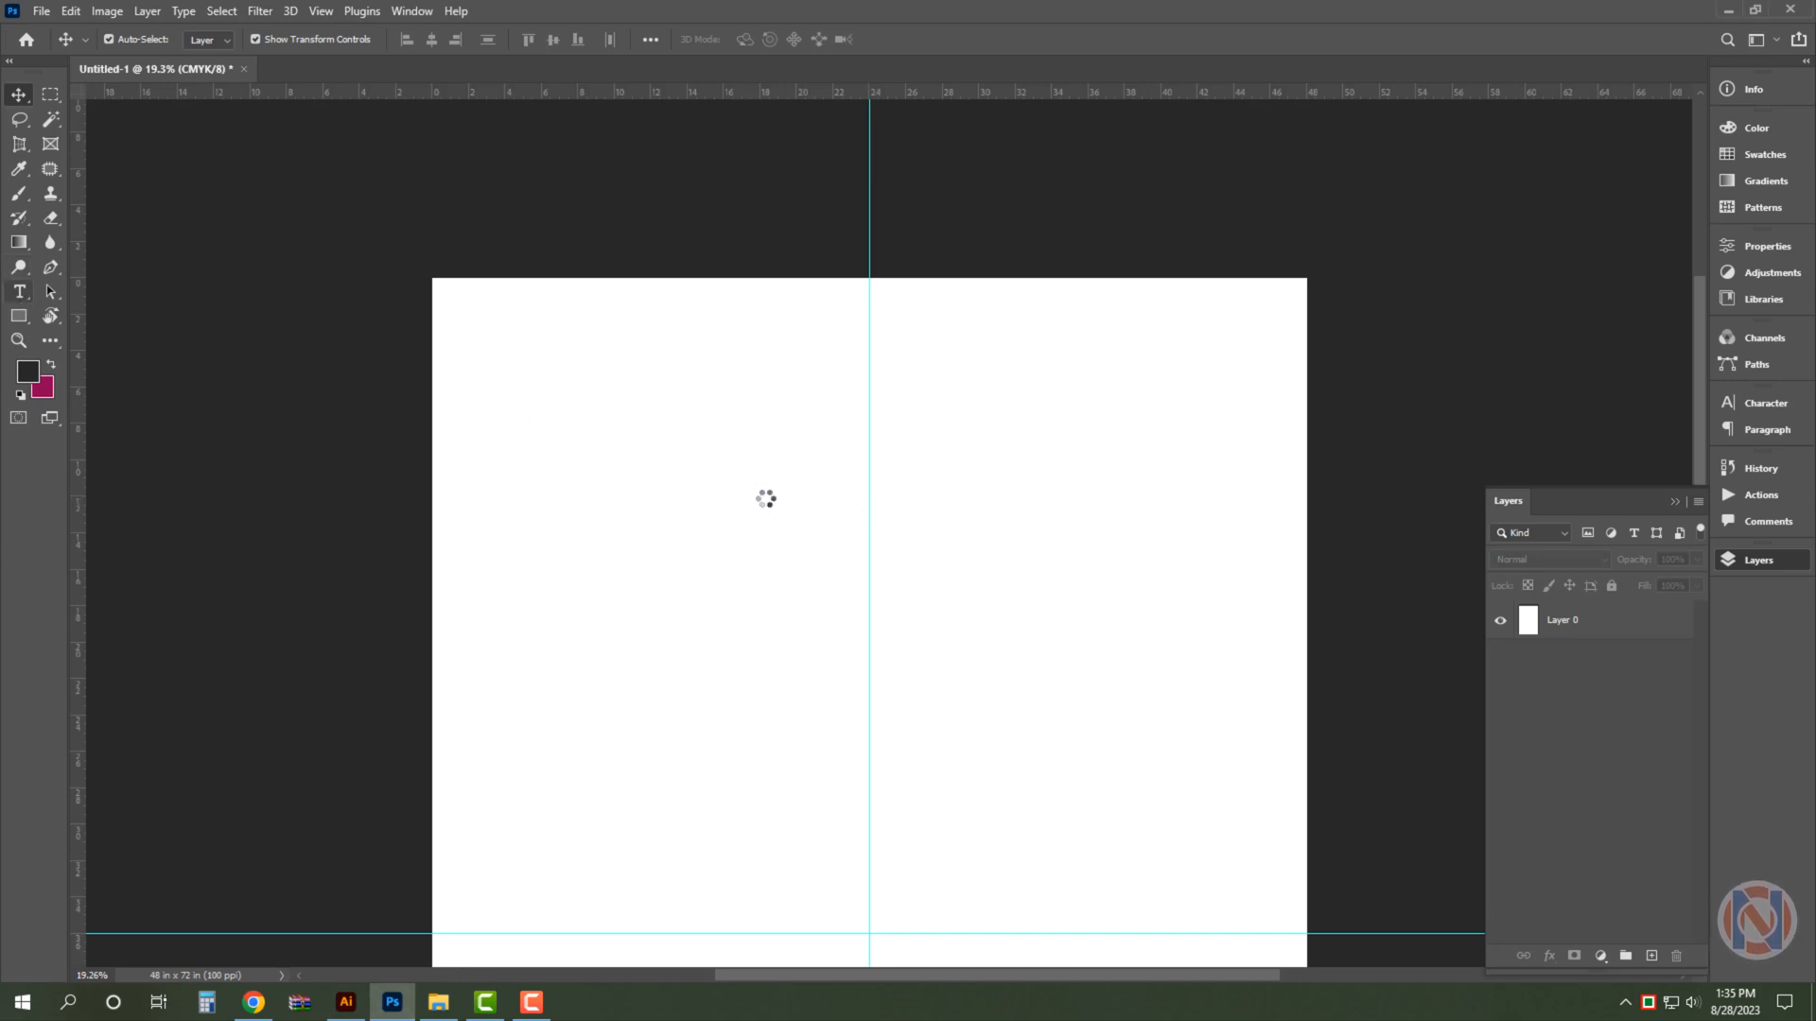
pyautogui.click(758, 489)
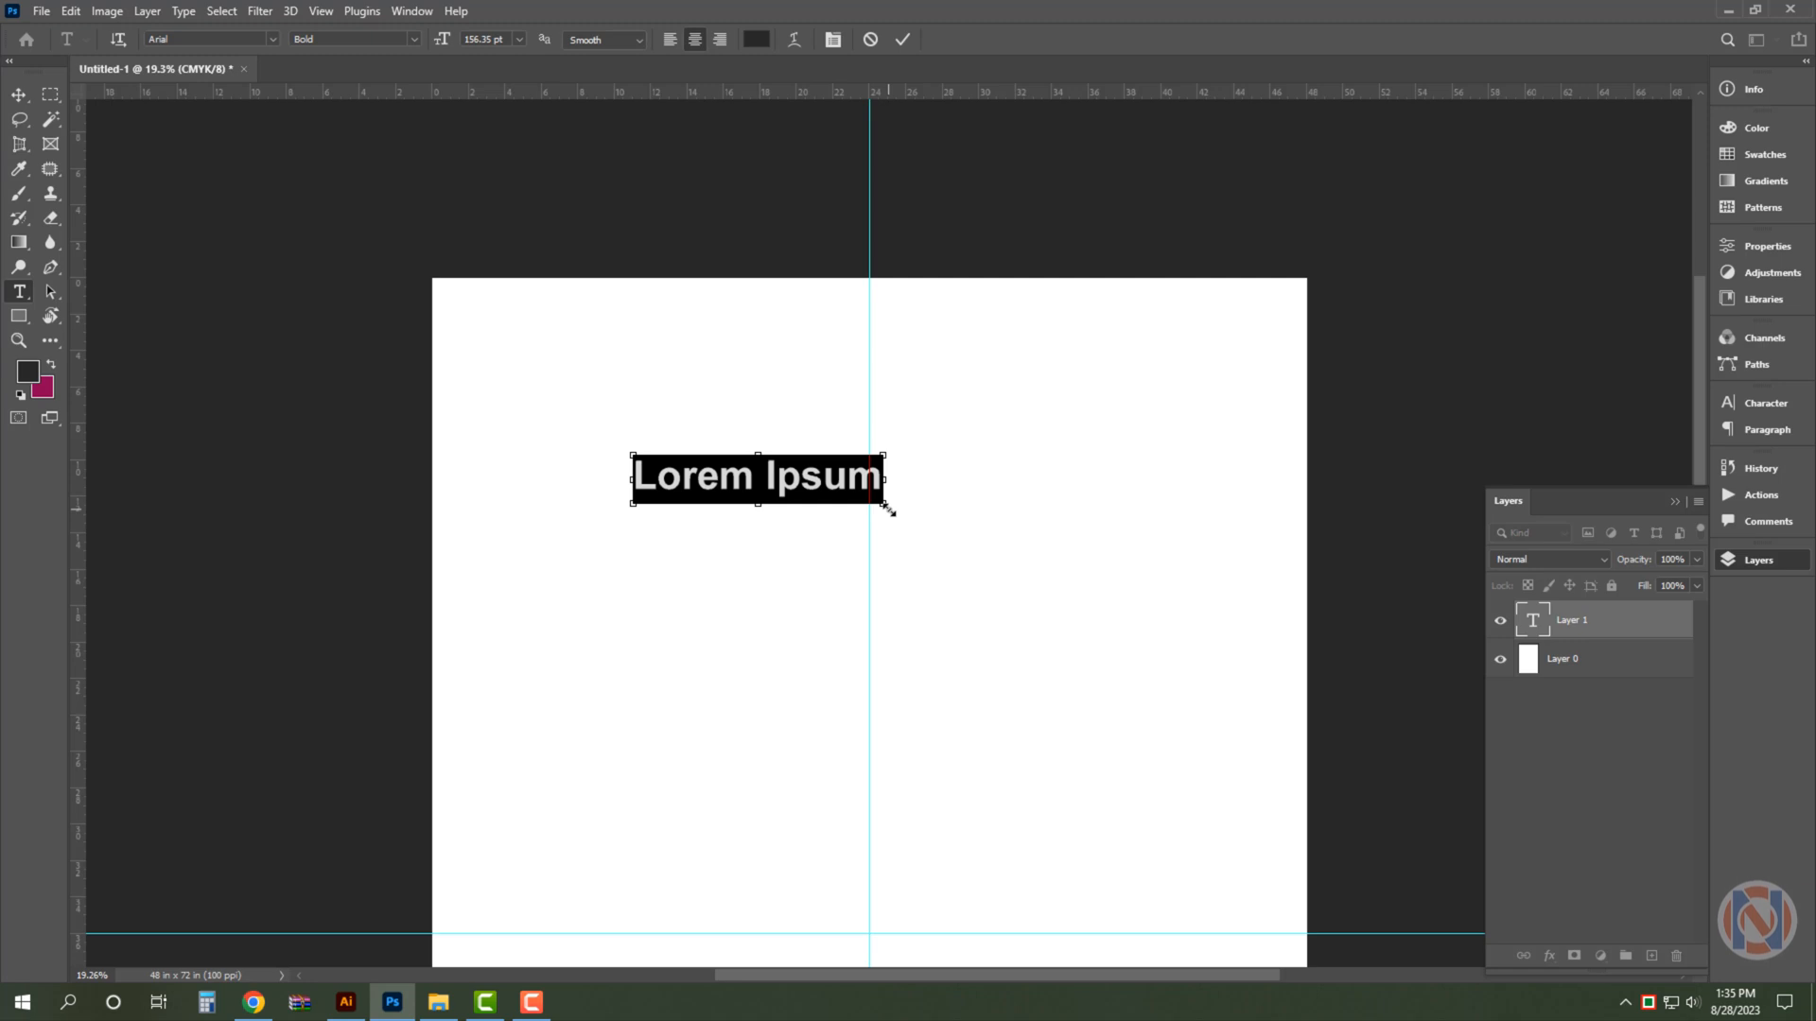
pyautogui.hotkey('ctrl', 'v')
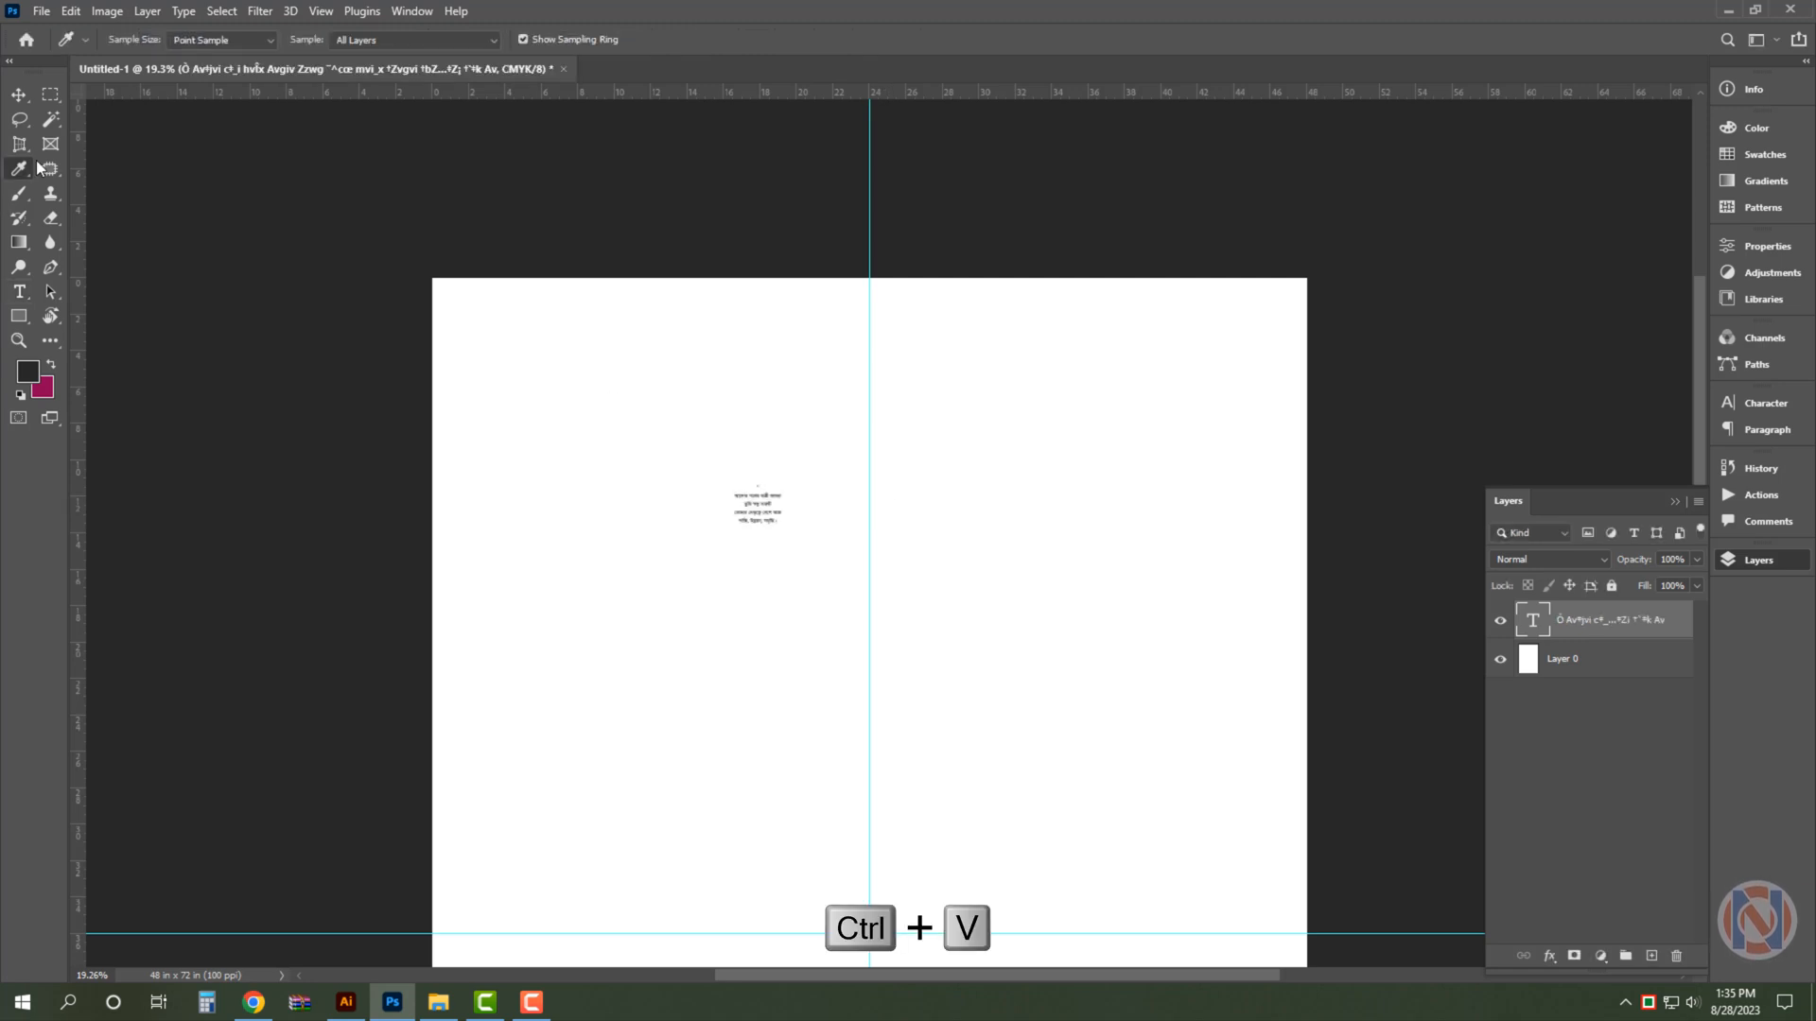
# - Enlarge the pasted slogan to about five times its size and move it onto the vertical centre guide
pyautogui.click(20, 94)
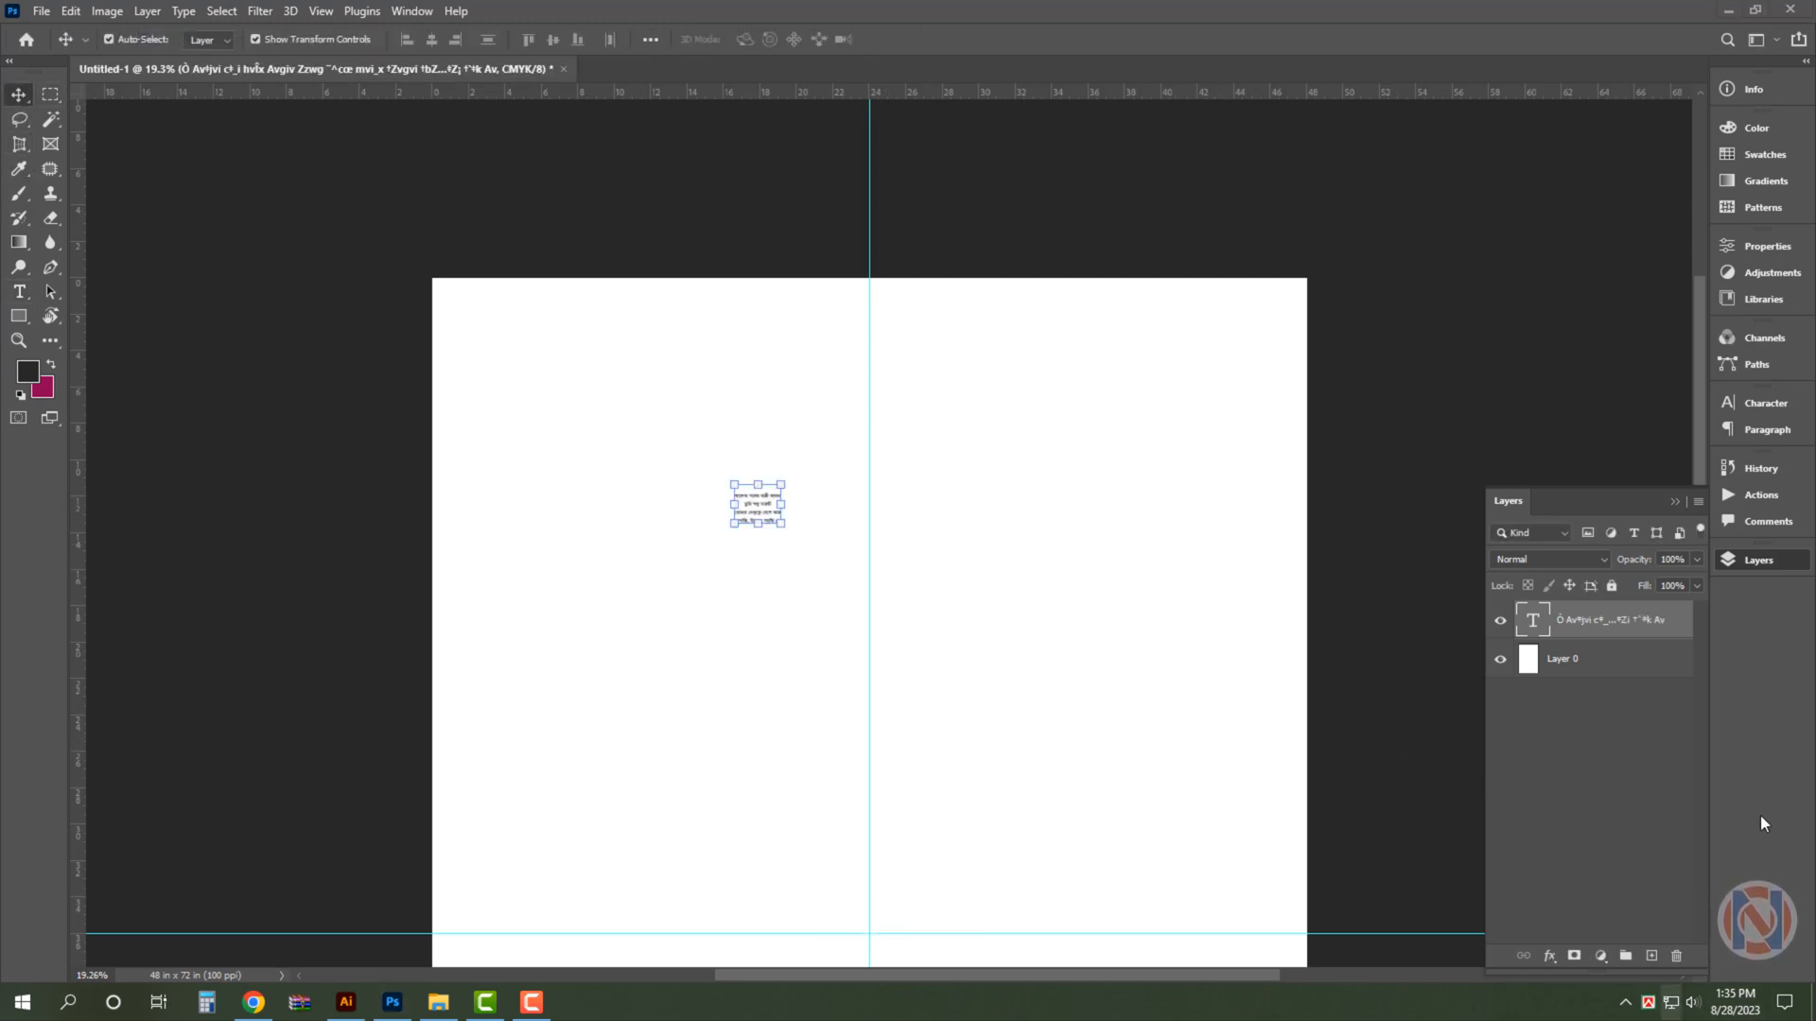
pyautogui.click(1774, 566)
pyautogui.moveTo(783, 484); pyautogui.dragTo(901, 422)
pyautogui.press('Return')
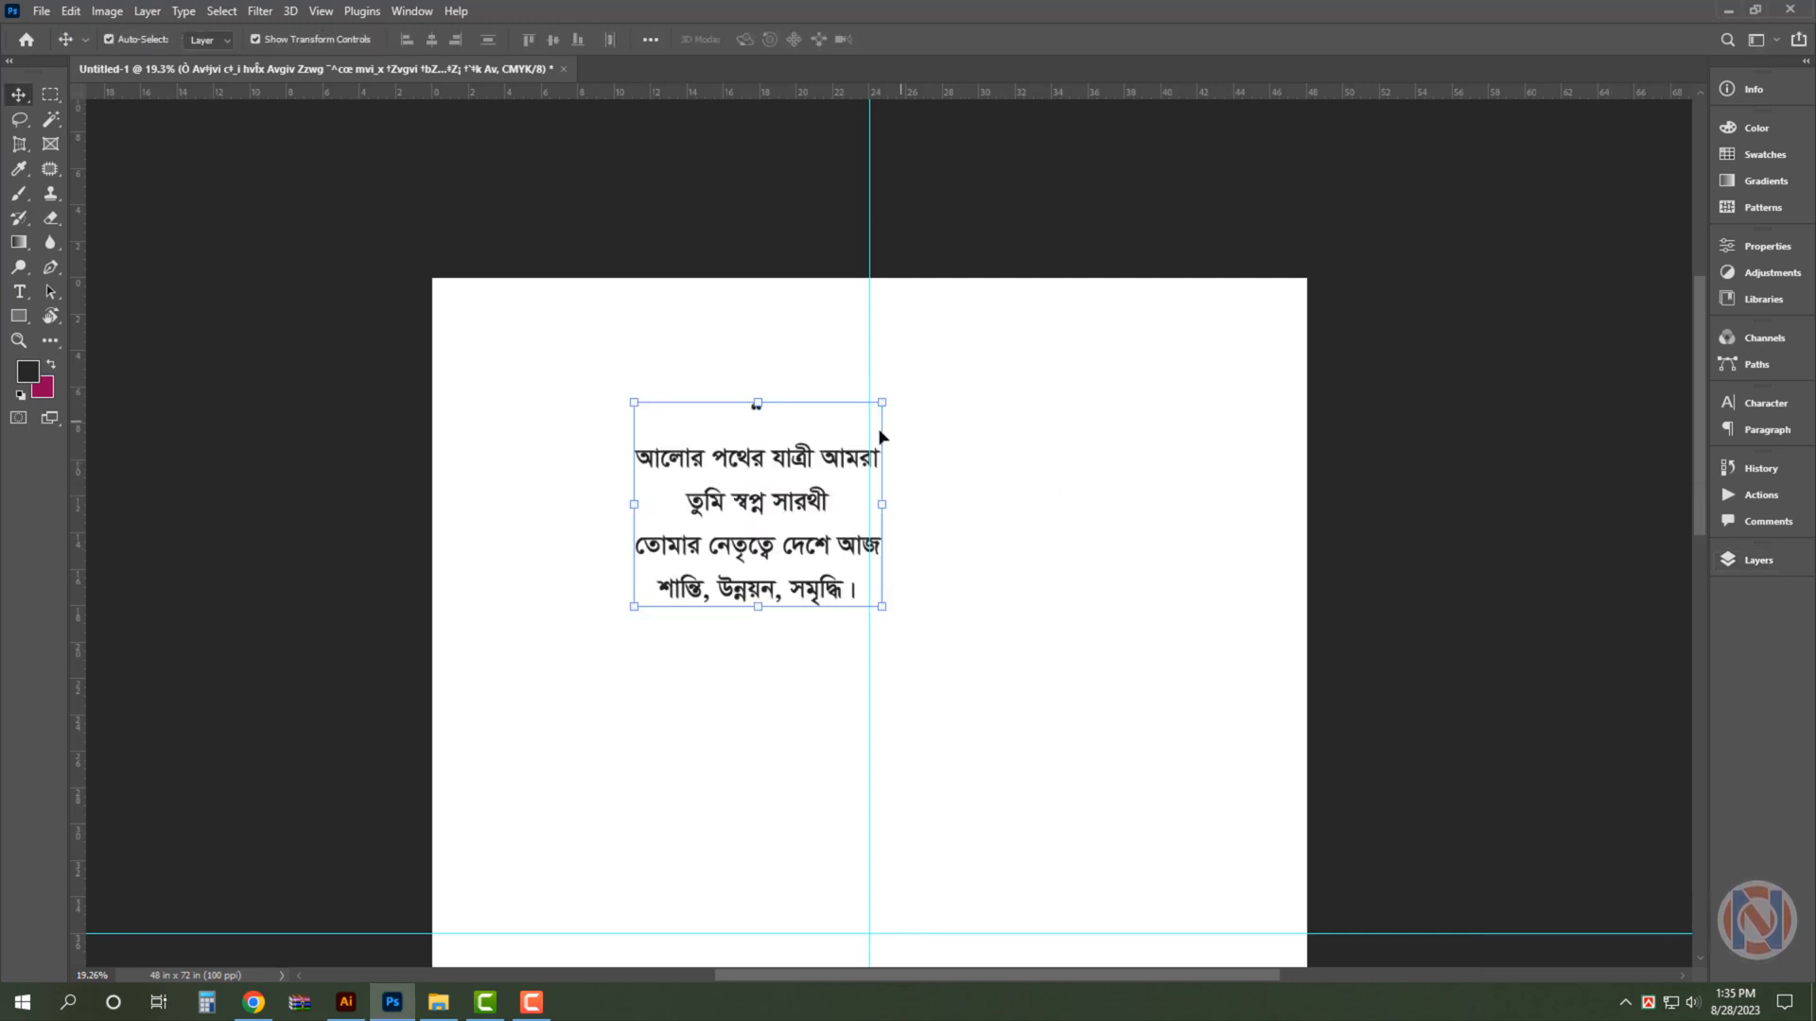
pyautogui.moveTo(795, 451); pyautogui.dragTo(913, 503)
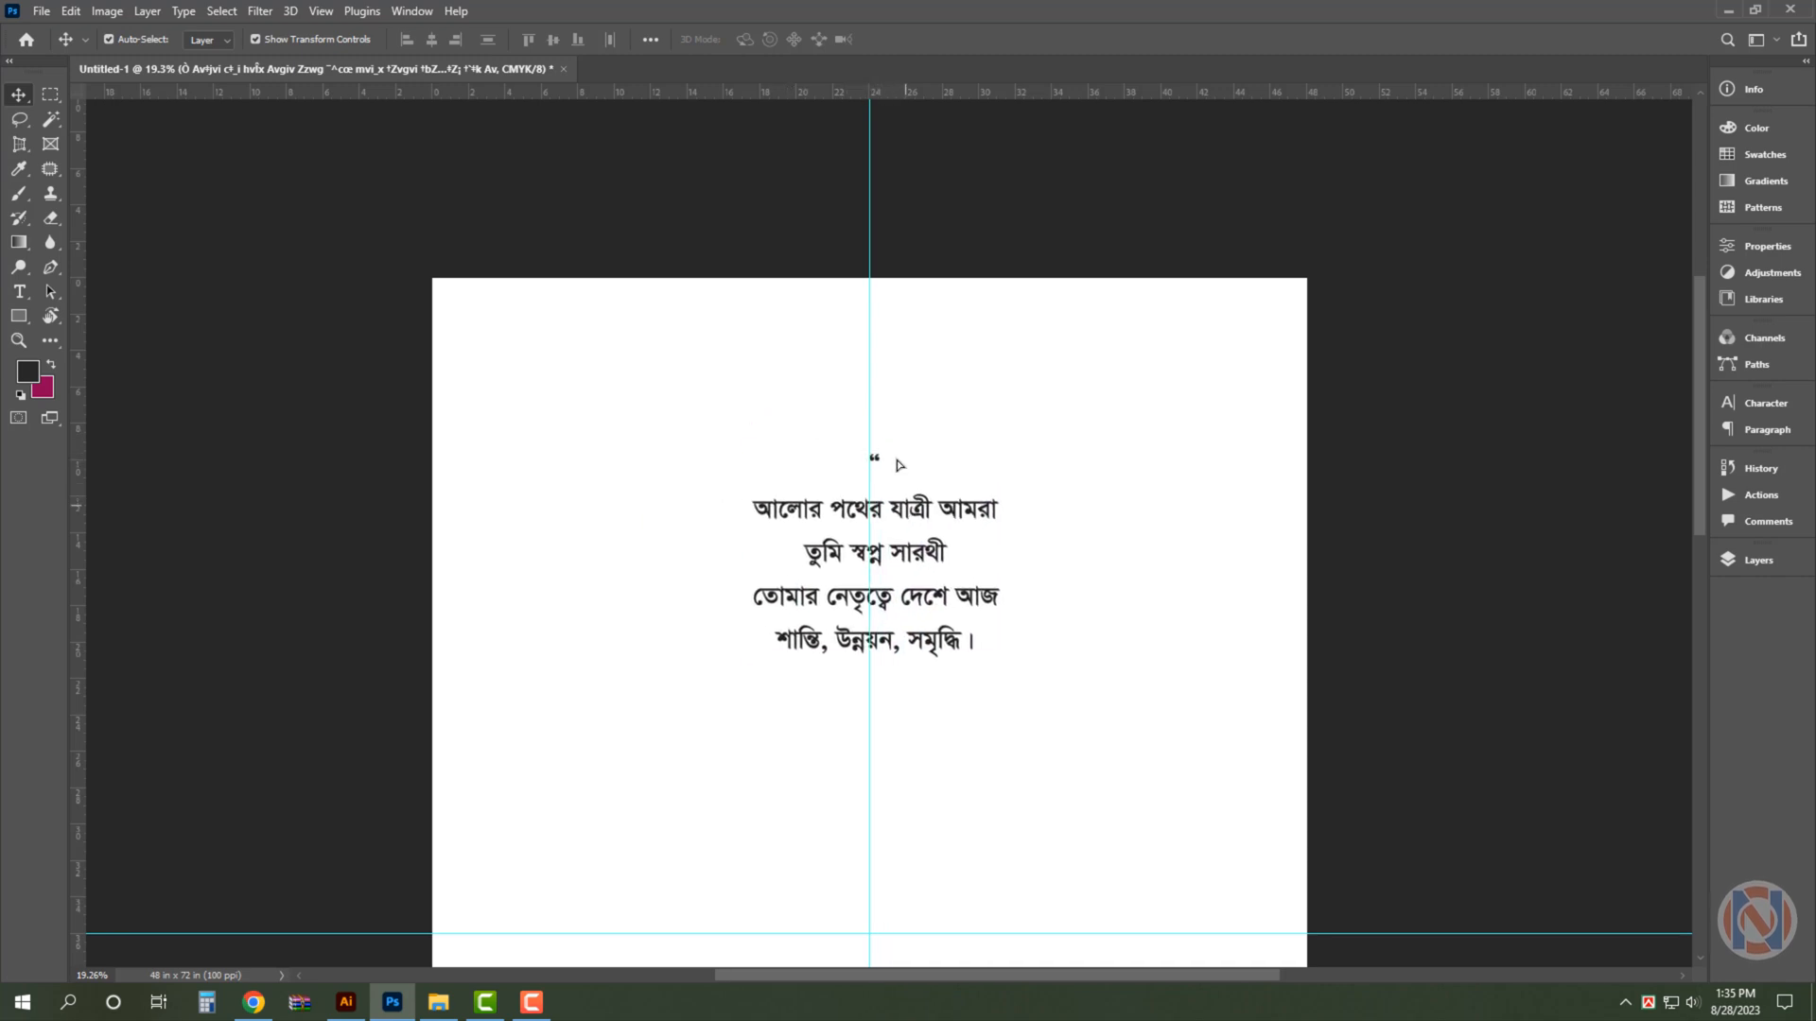
# - Duplicate the slogan near the canvas's upper edge and replace the copy's text with "আল্লাহ সর্বশক্তিমান"
pyautogui.moveTo(788, 309); pyautogui.dragTo(931, 372)
pyautogui.moveTo(944, 636); pyautogui.dragTo(913, 401)
pyautogui.doubleClick(913, 401)
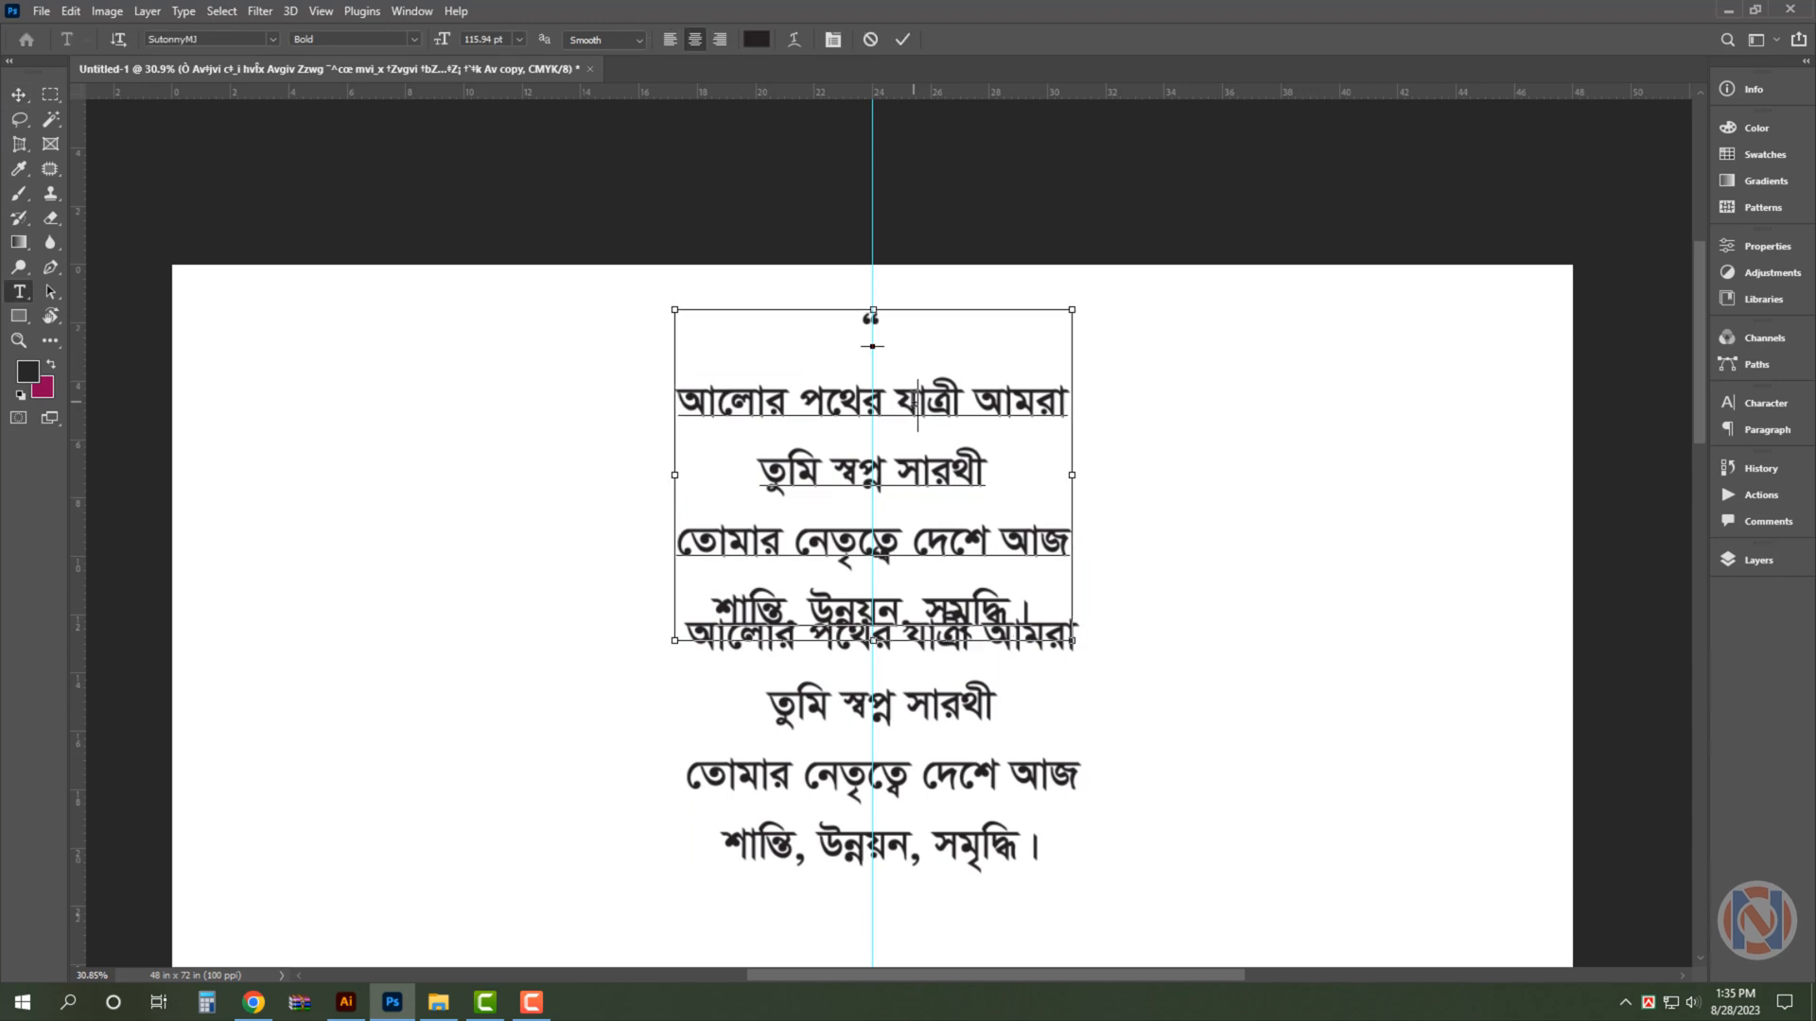
pyautogui.hotkey('ctrl', 'a')
pyautogui.write('আল্লাহ সর্বশক্তিমান')
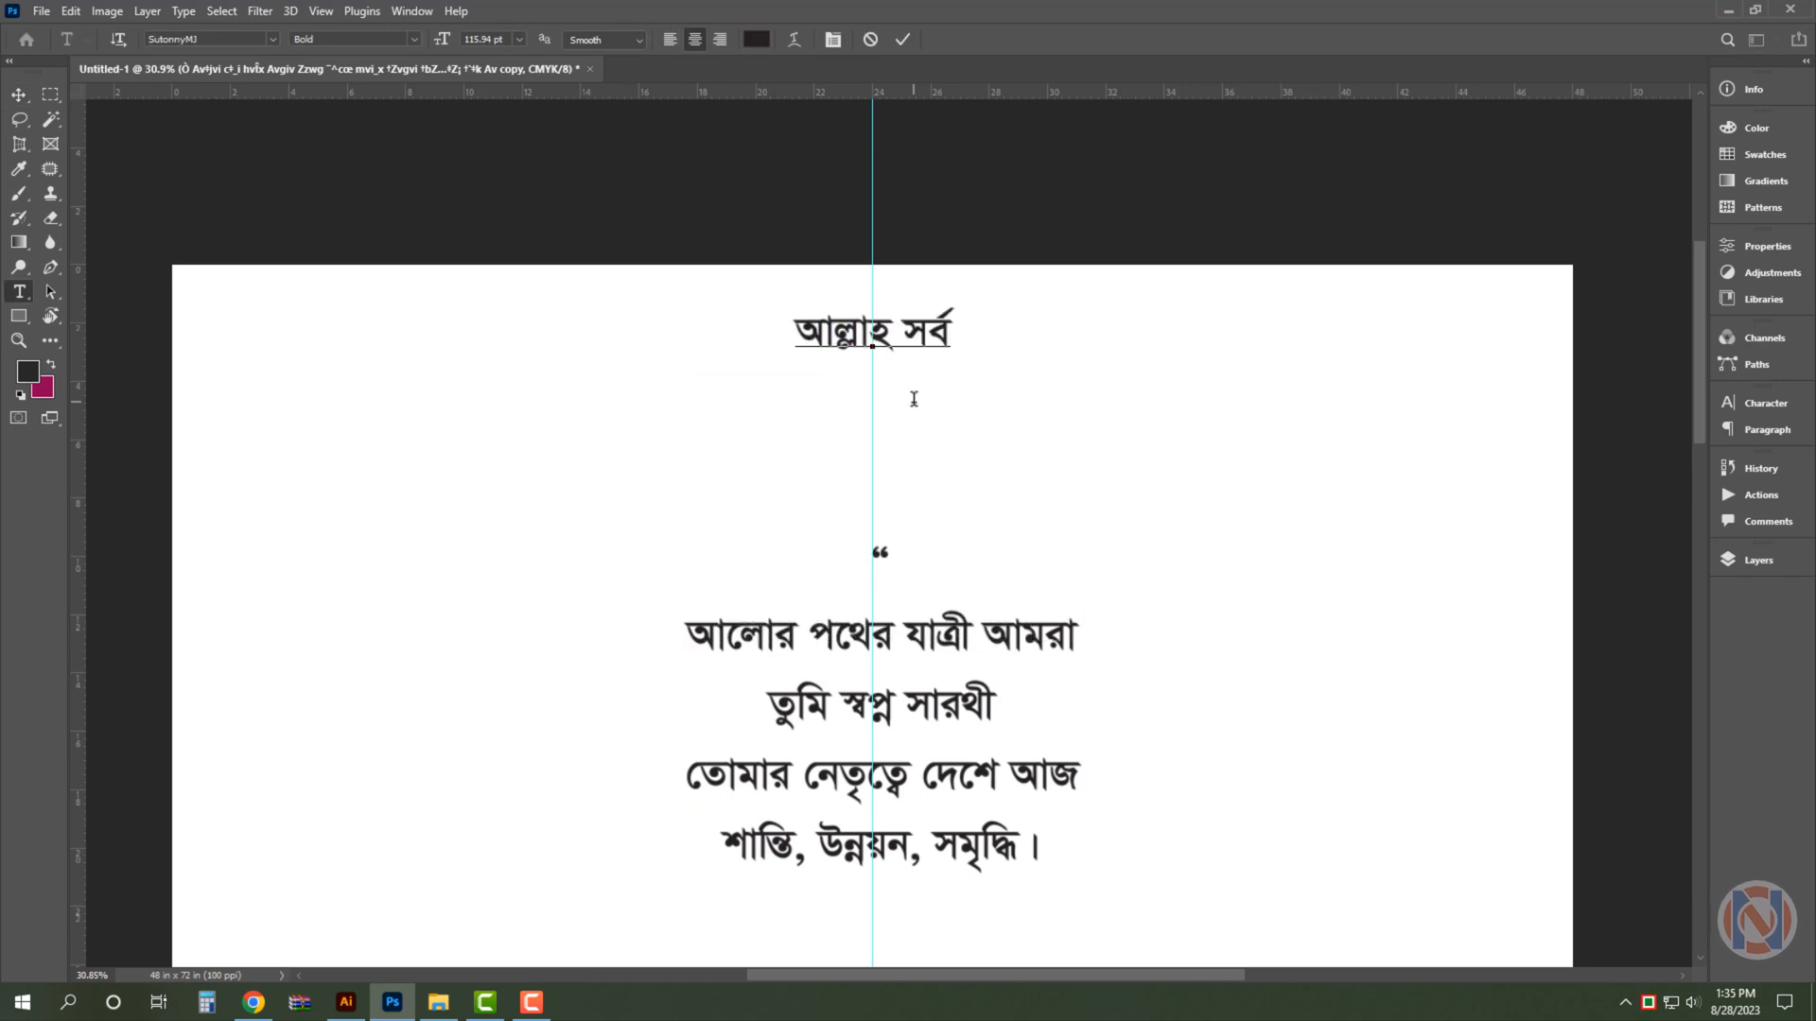
pyautogui.hotkey('ctrl', 'Return')
# - Reduce the heading to 100 pt, duplicate it toward the upper-left corner of the page and change the copy to "জয় বাংলা জয়বঙ্গবন্ধু"
pyautogui.hotkey('ctrl', 't')
pyautogui.moveTo(1013, 312); pyautogui.dragTo(422, 319)
pyautogui.press('Return')
pyautogui.doubleClick(389, 329)
pyautogui.hotkey('ctrl', 'a')
pyautogui.write('জয় বাংলা   জয়বঙ্গবন্ধু')
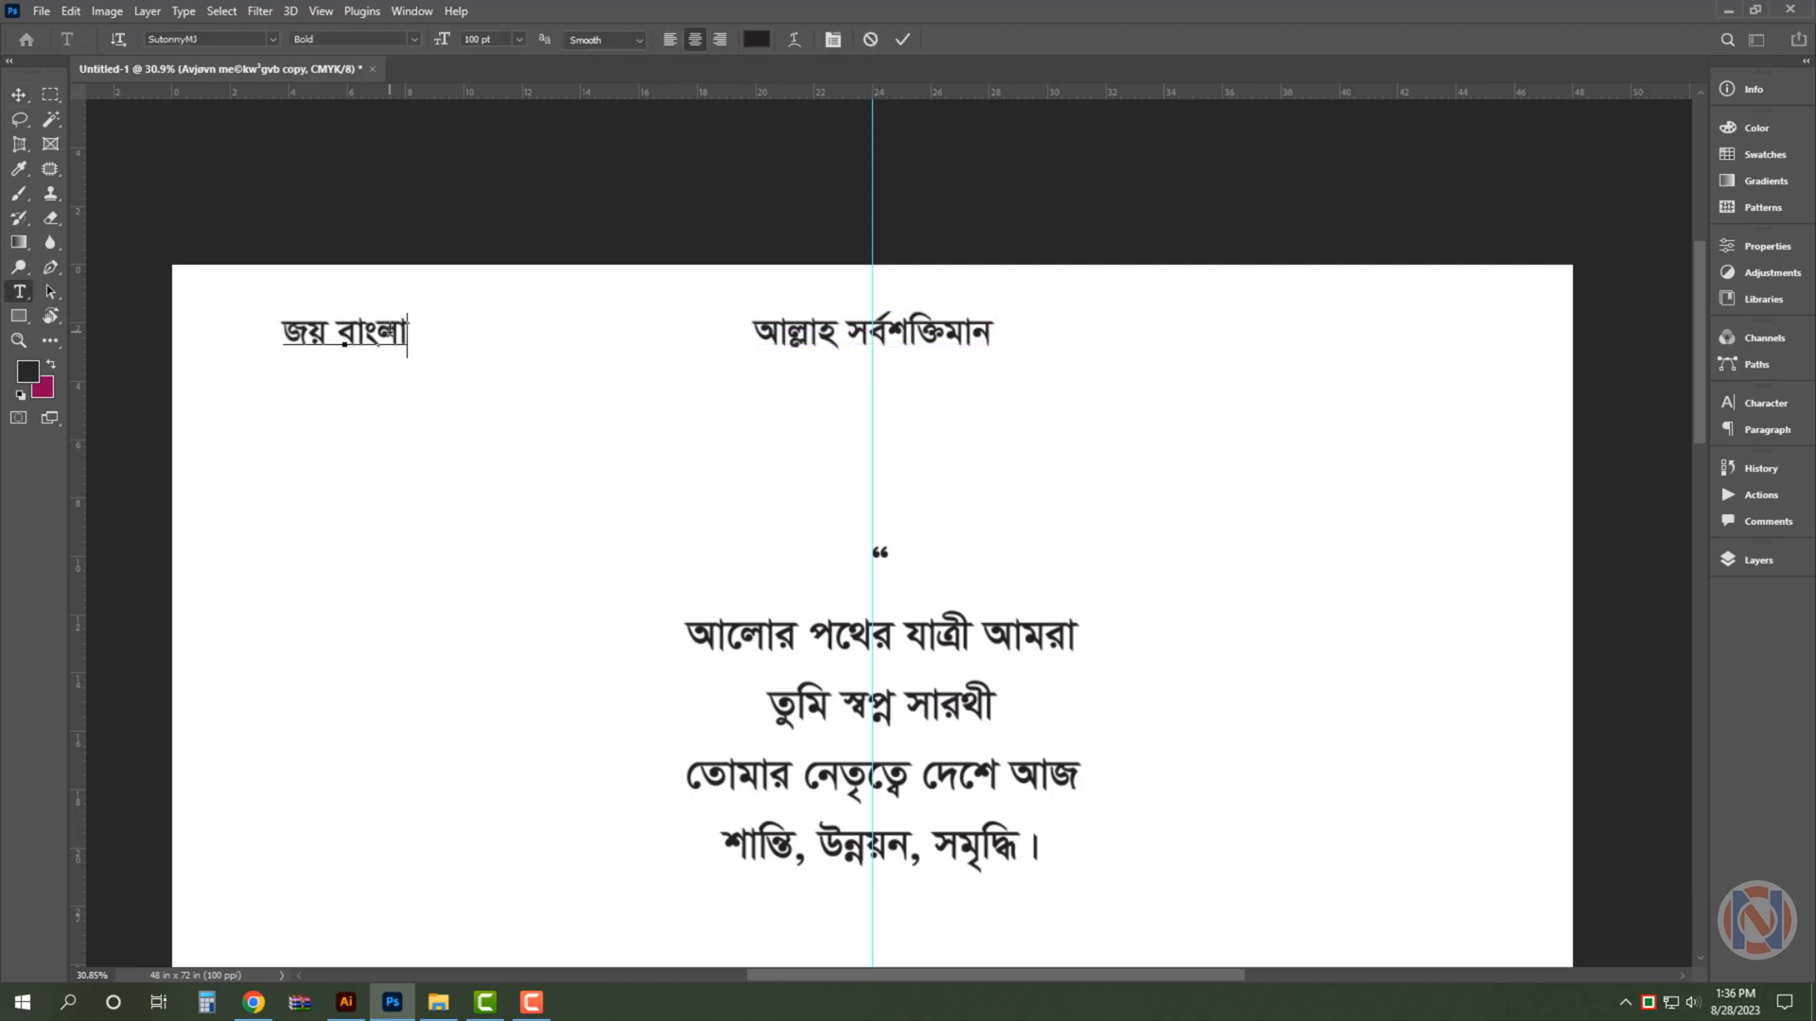
pyautogui.hotkey('ctrl', 'Return')
# - Enlarge the "জয় বাংলা জয়বঙ্গবন্ধু" text to about 110 pt and adjust its position in the header row
pyautogui.hotkey('ctrl', 't')
pyautogui.press('Return')
pyautogui.moveTo(498, 362); pyautogui.dragTo(549, 344)
# - Duplicate that text to the header's opposite end, replace the copy with "যুব ঐক্য প্রগতি" and shift it closer to the page edge
pyautogui.moveTo(548, 344); pyautogui.dragTo(1485, 352)
pyautogui.doubleClick(1423, 329)
pyautogui.hotkey('ctrl', 'a')
pyautogui.write('যুব   ঐক্য   প্রগতি')
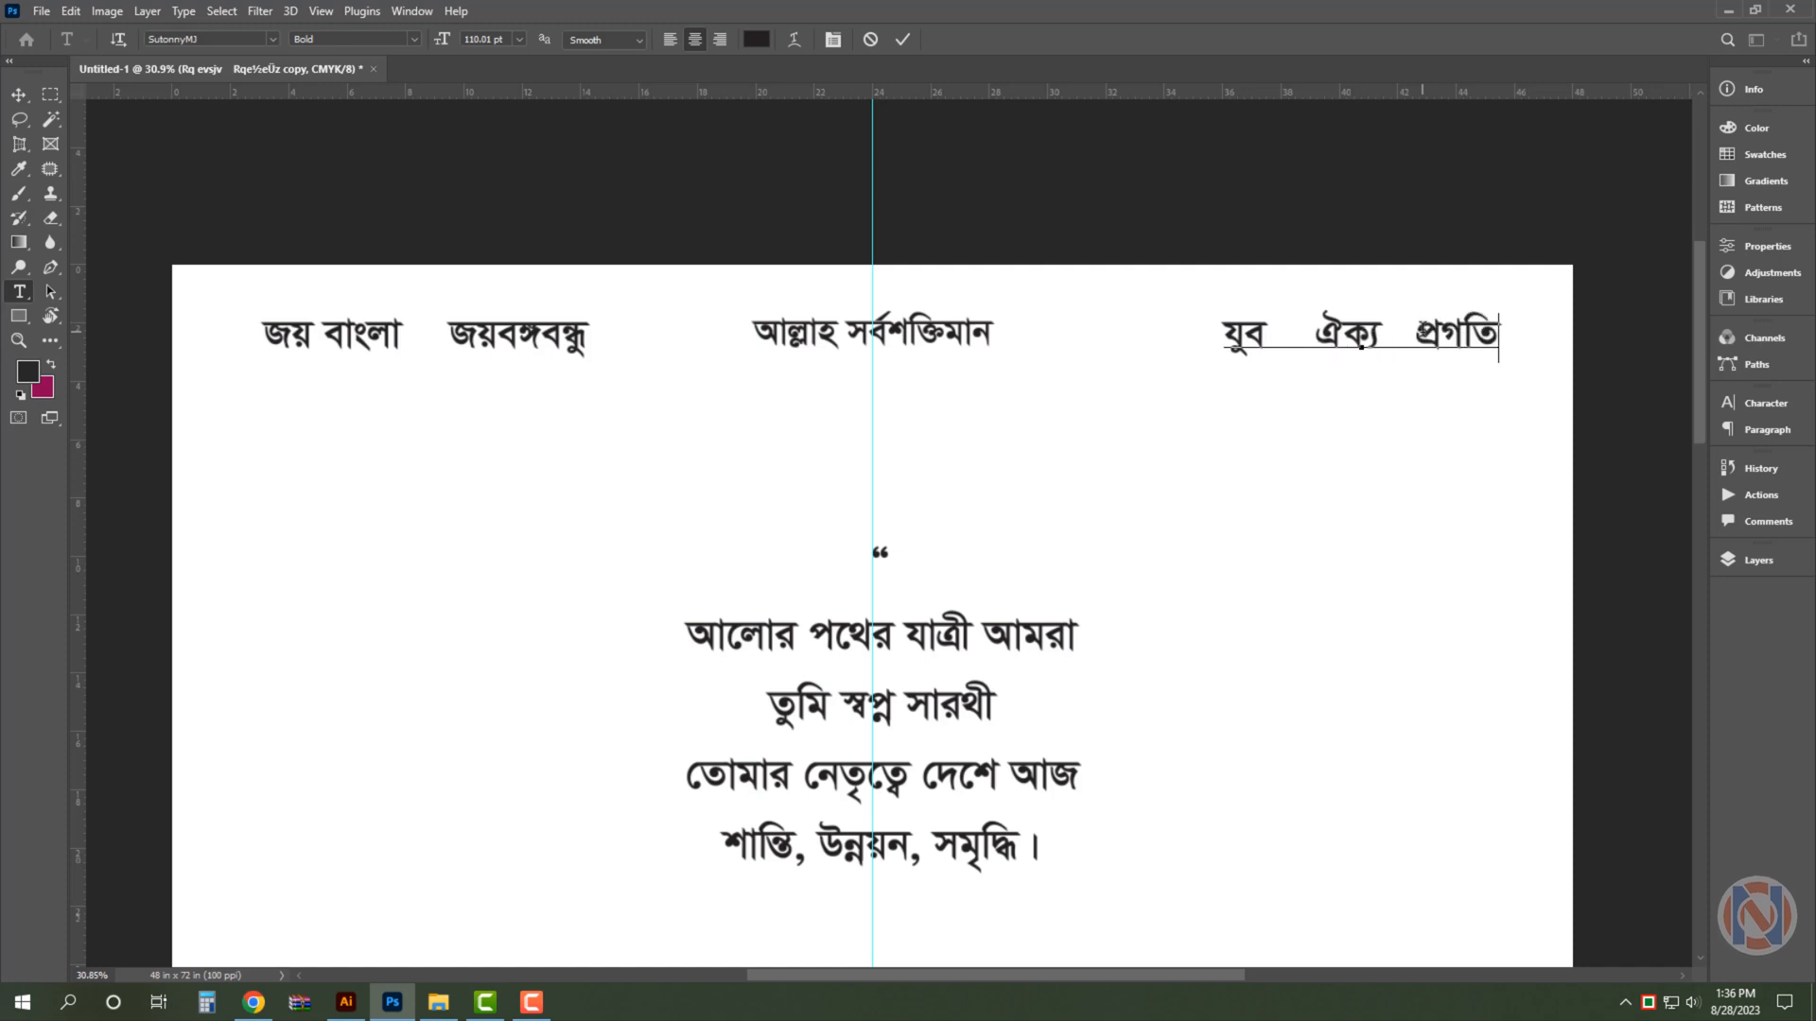
pyautogui.hotkey('ctrl', 'Return')
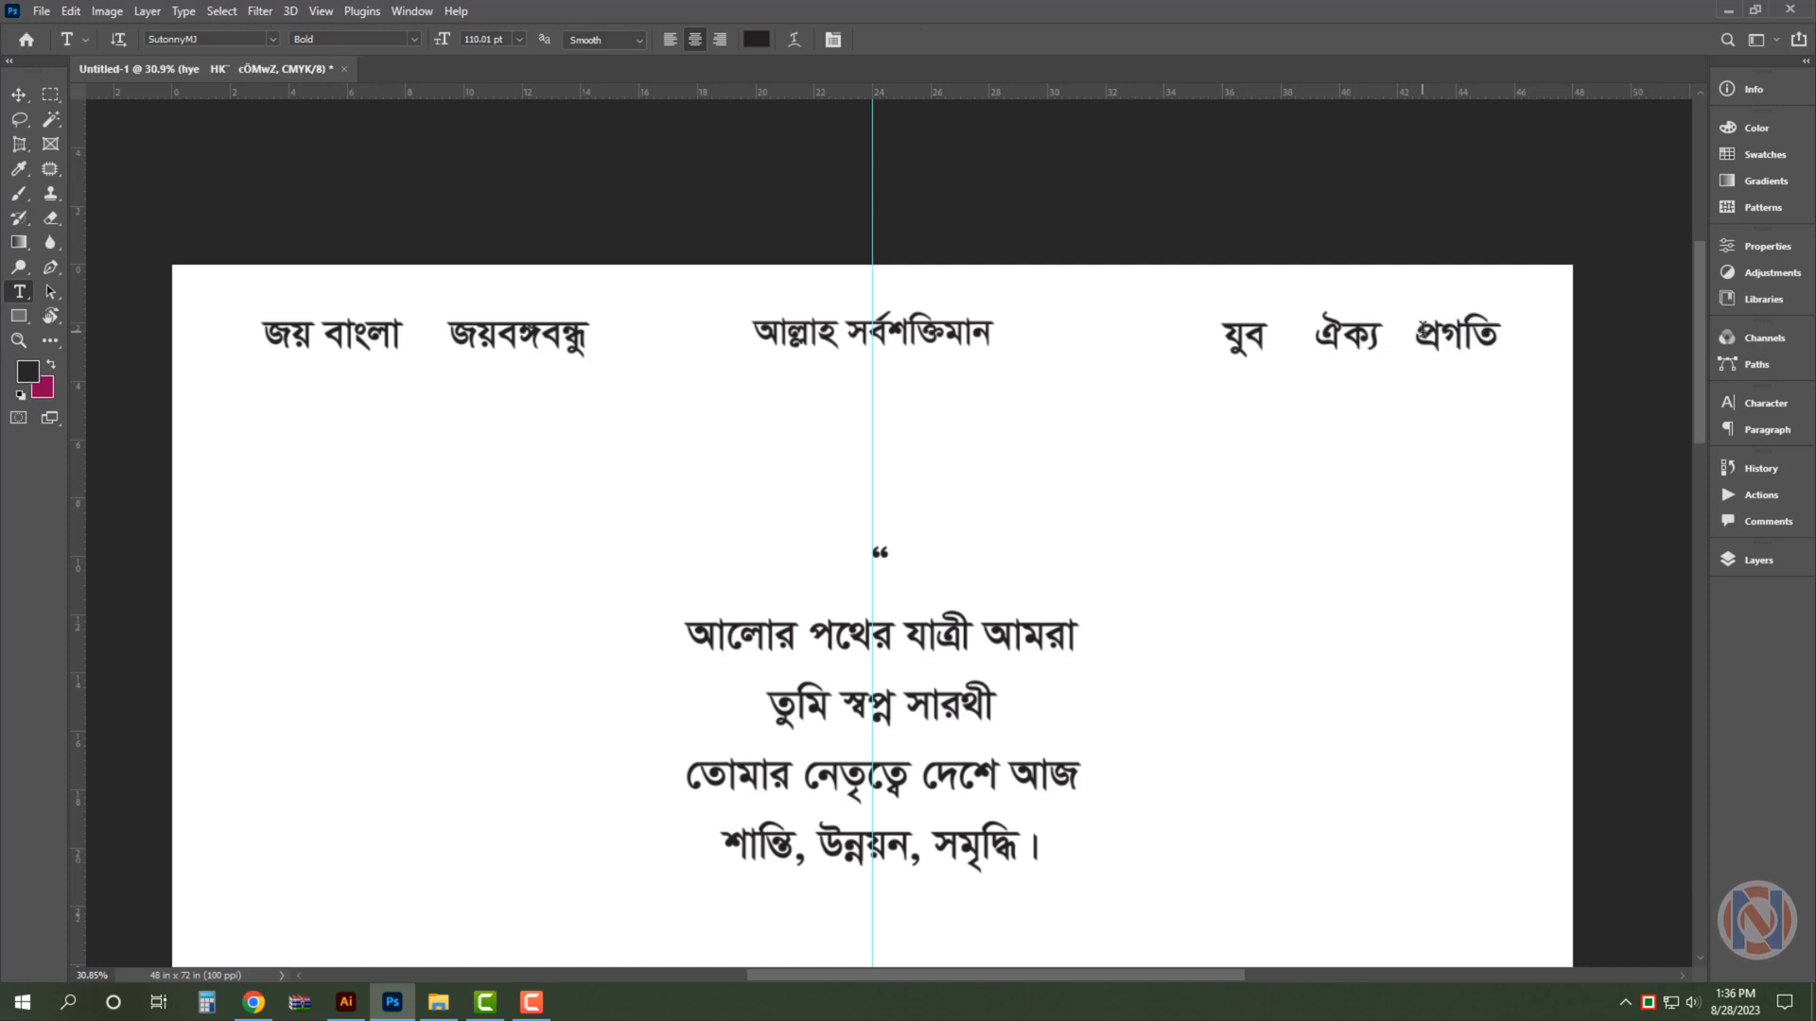
pyautogui.press('v')
pyautogui.moveTo(1423, 338); pyautogui.dragTo(1458, 342)
pyautogui.click(1347, 202)
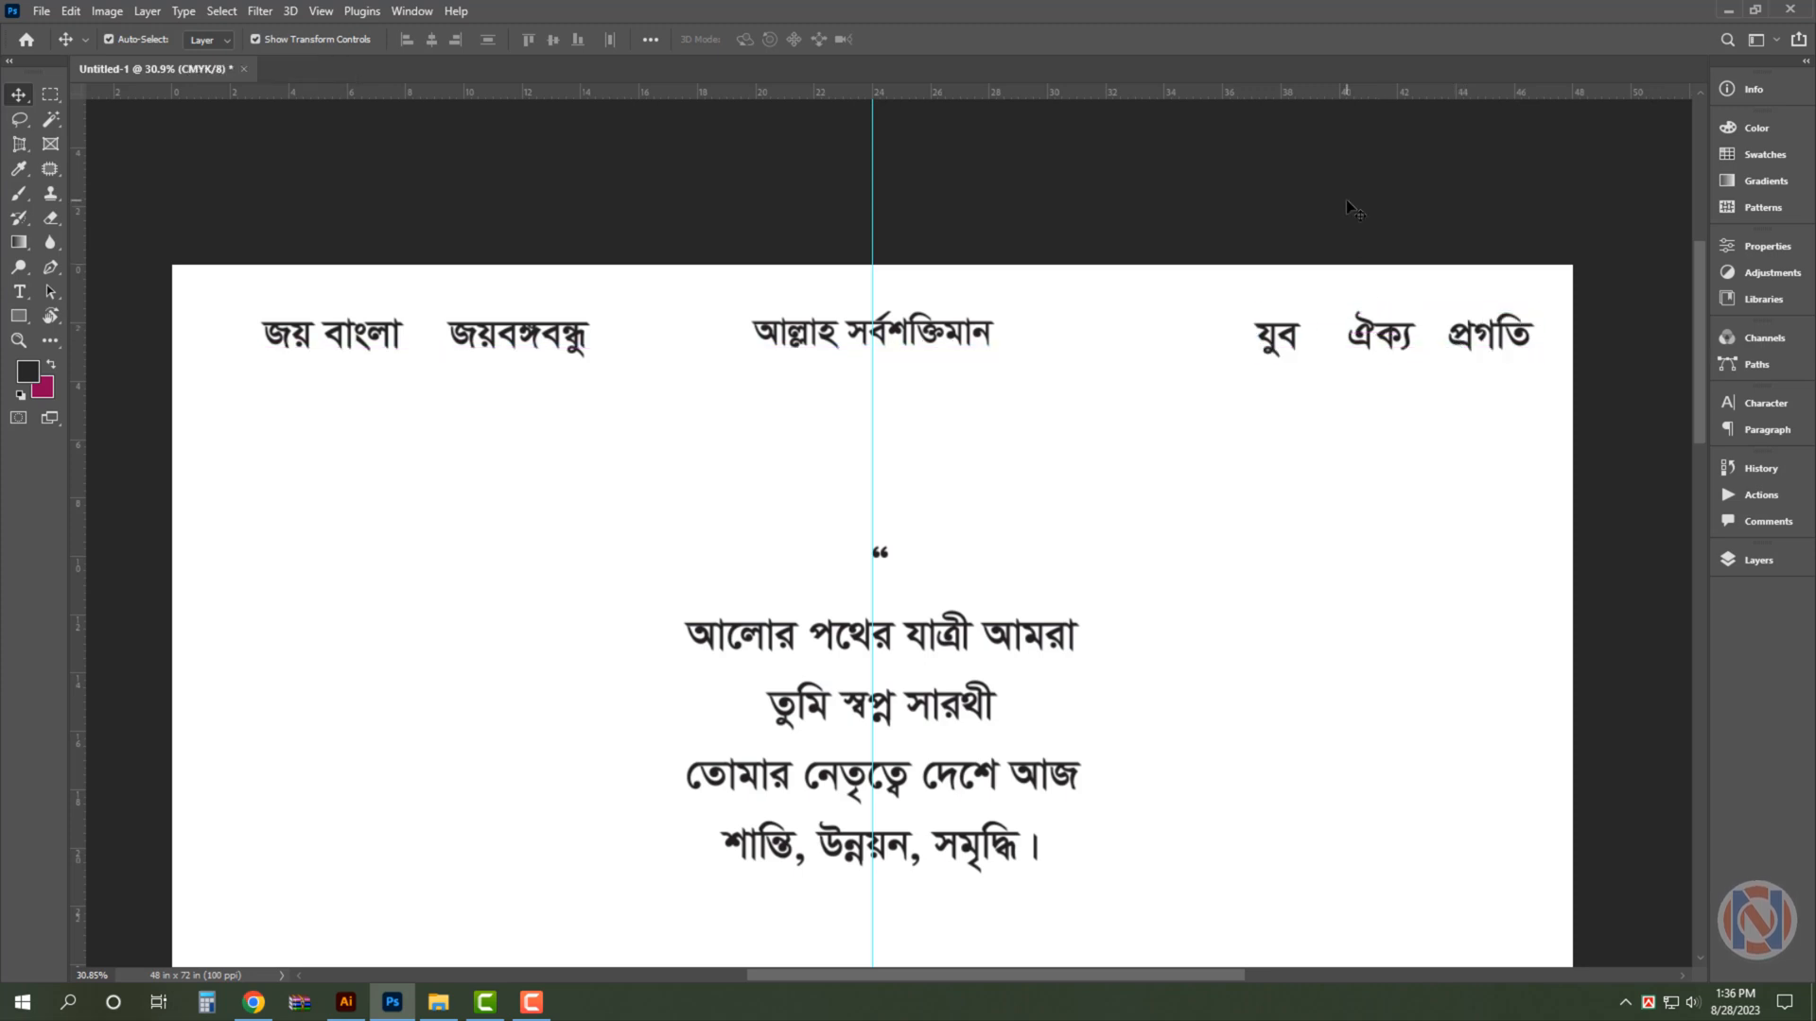
# - Add vertical margin guides at 1 inch and 47 inches
pyautogui.write('e1')
pyautogui.press('Return')
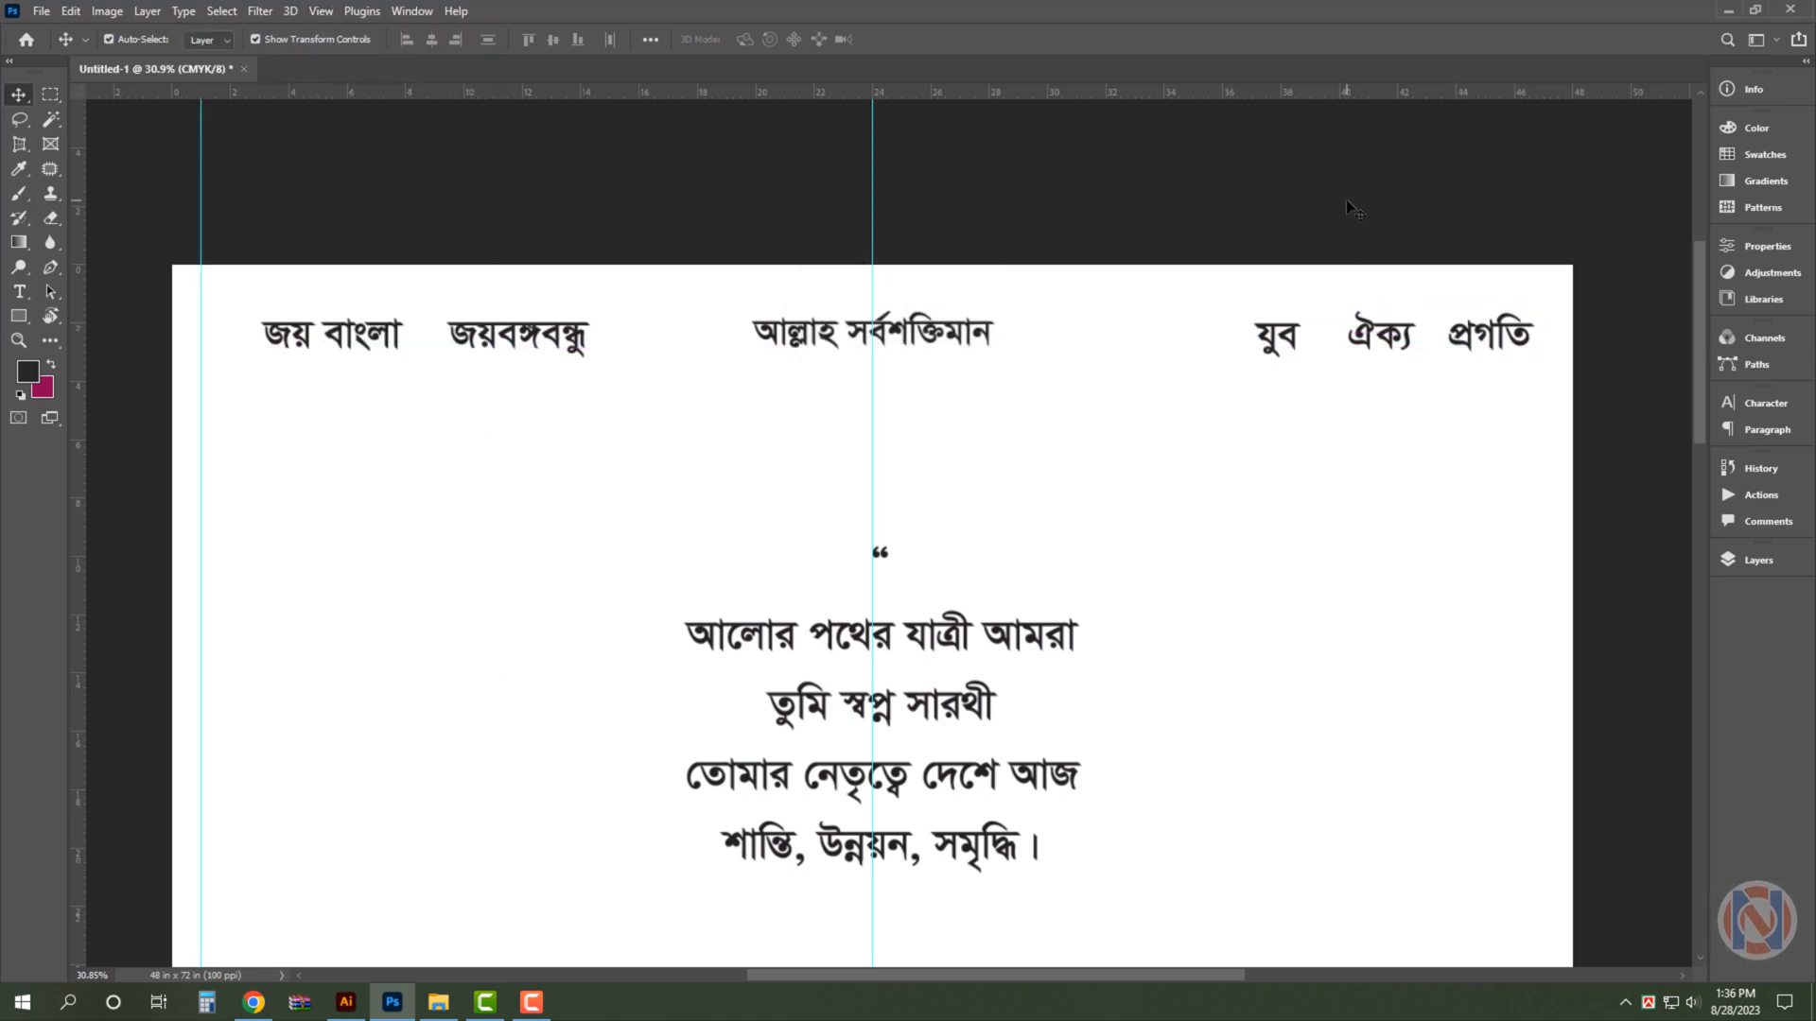
pyautogui.hotkey('alt', 'v')
pyautogui.write('e47')
pyautogui.press('Return')
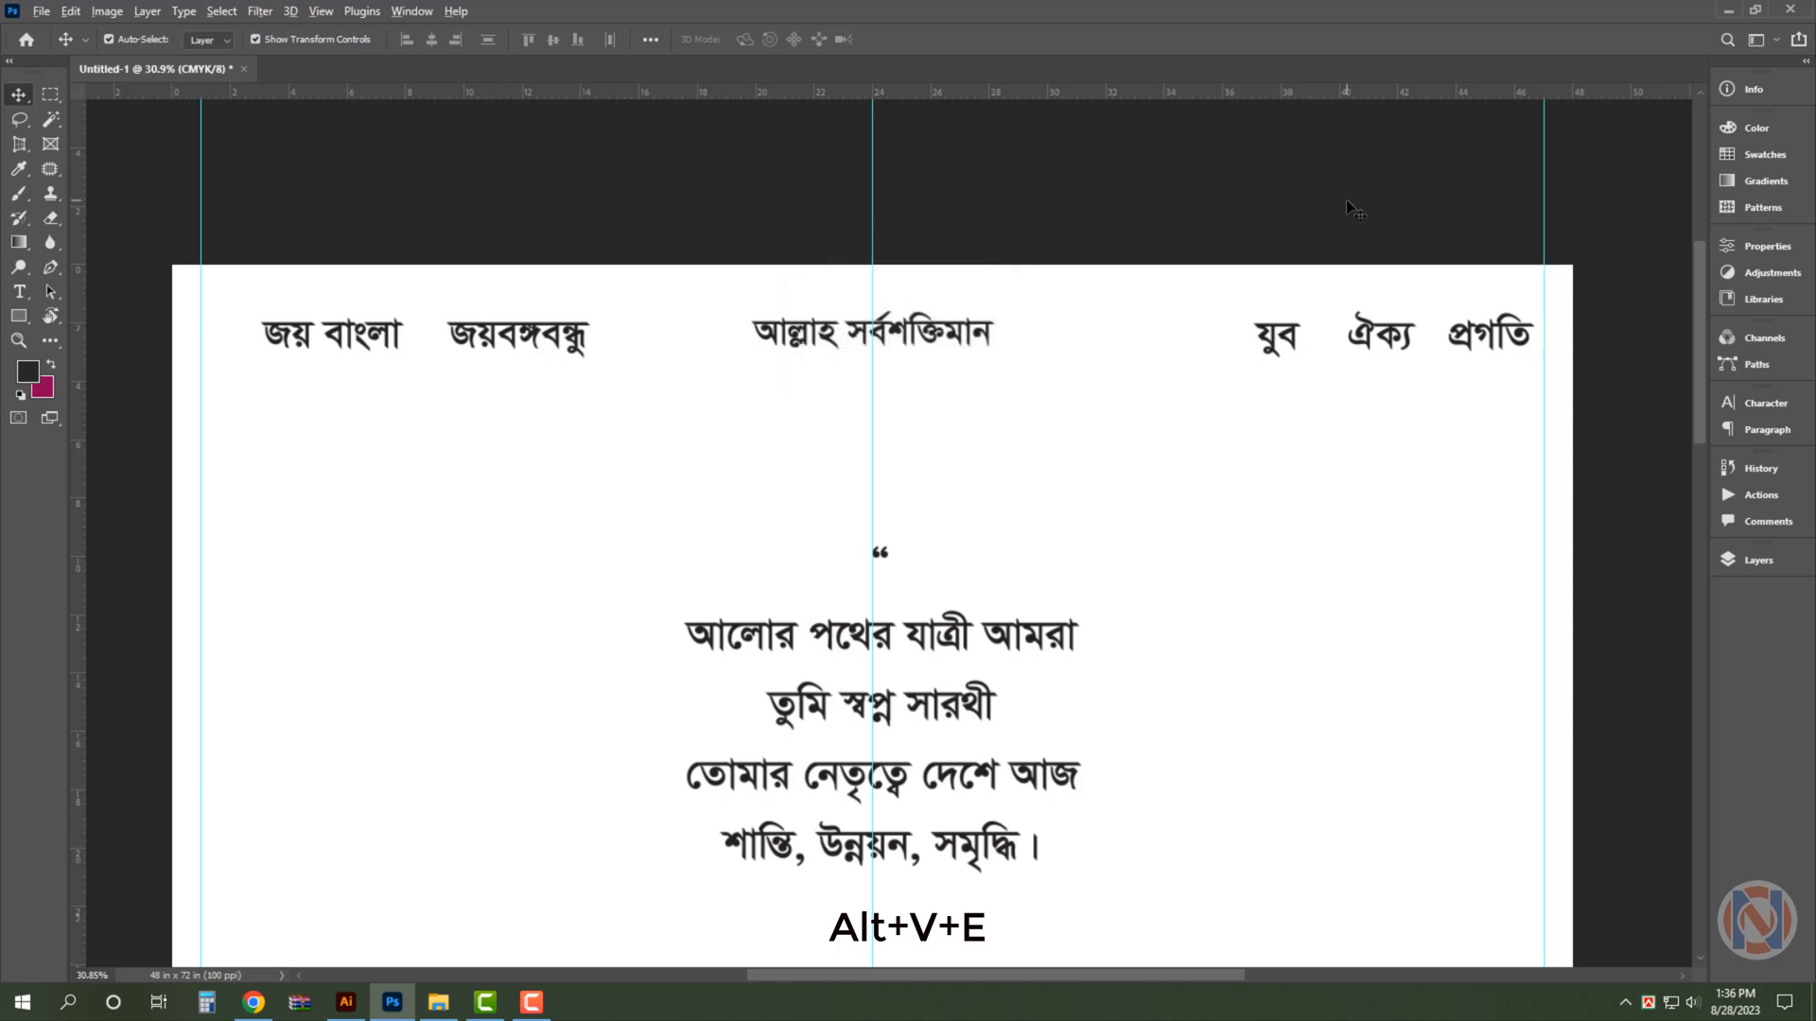
# - Add horizontal margin guides at 1 inch and 71 inches
pyautogui.hotkey('alt', 'v')
pyautogui.write('e1')
pyautogui.click(853, 314)
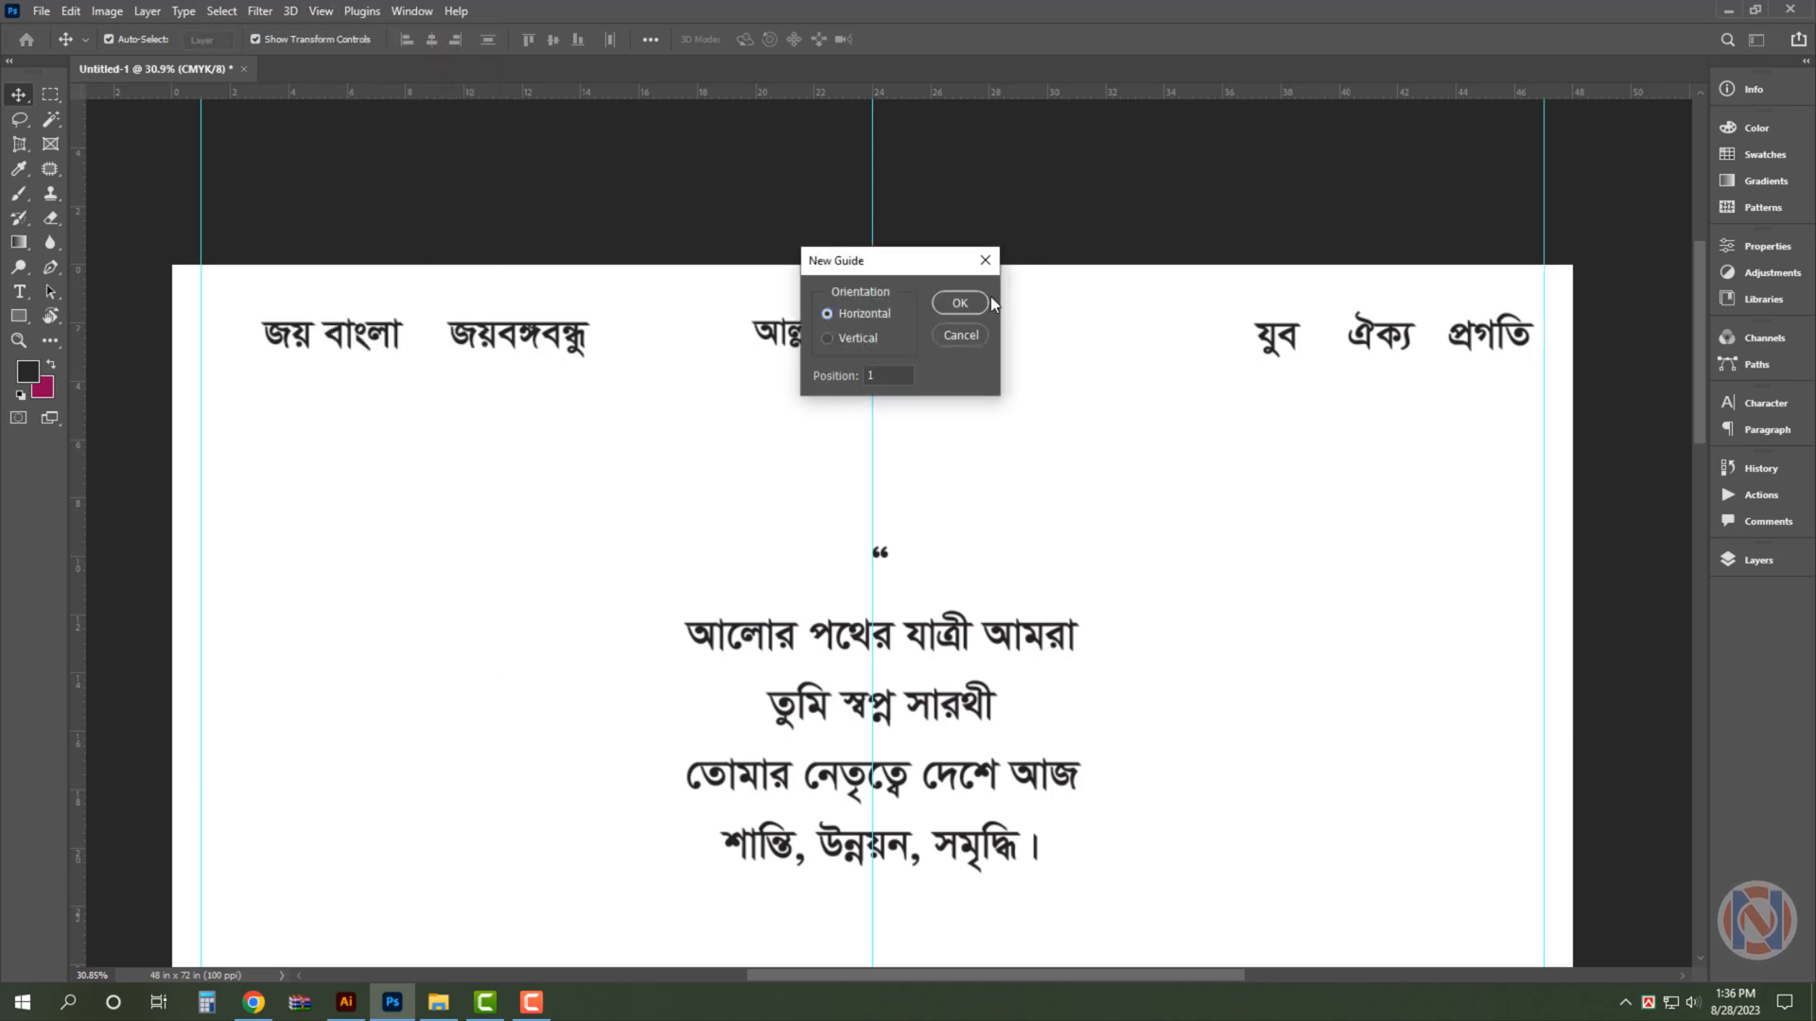
pyautogui.click(985, 301)
pyautogui.hotkey('alt', 'v')
pyautogui.write('e71')
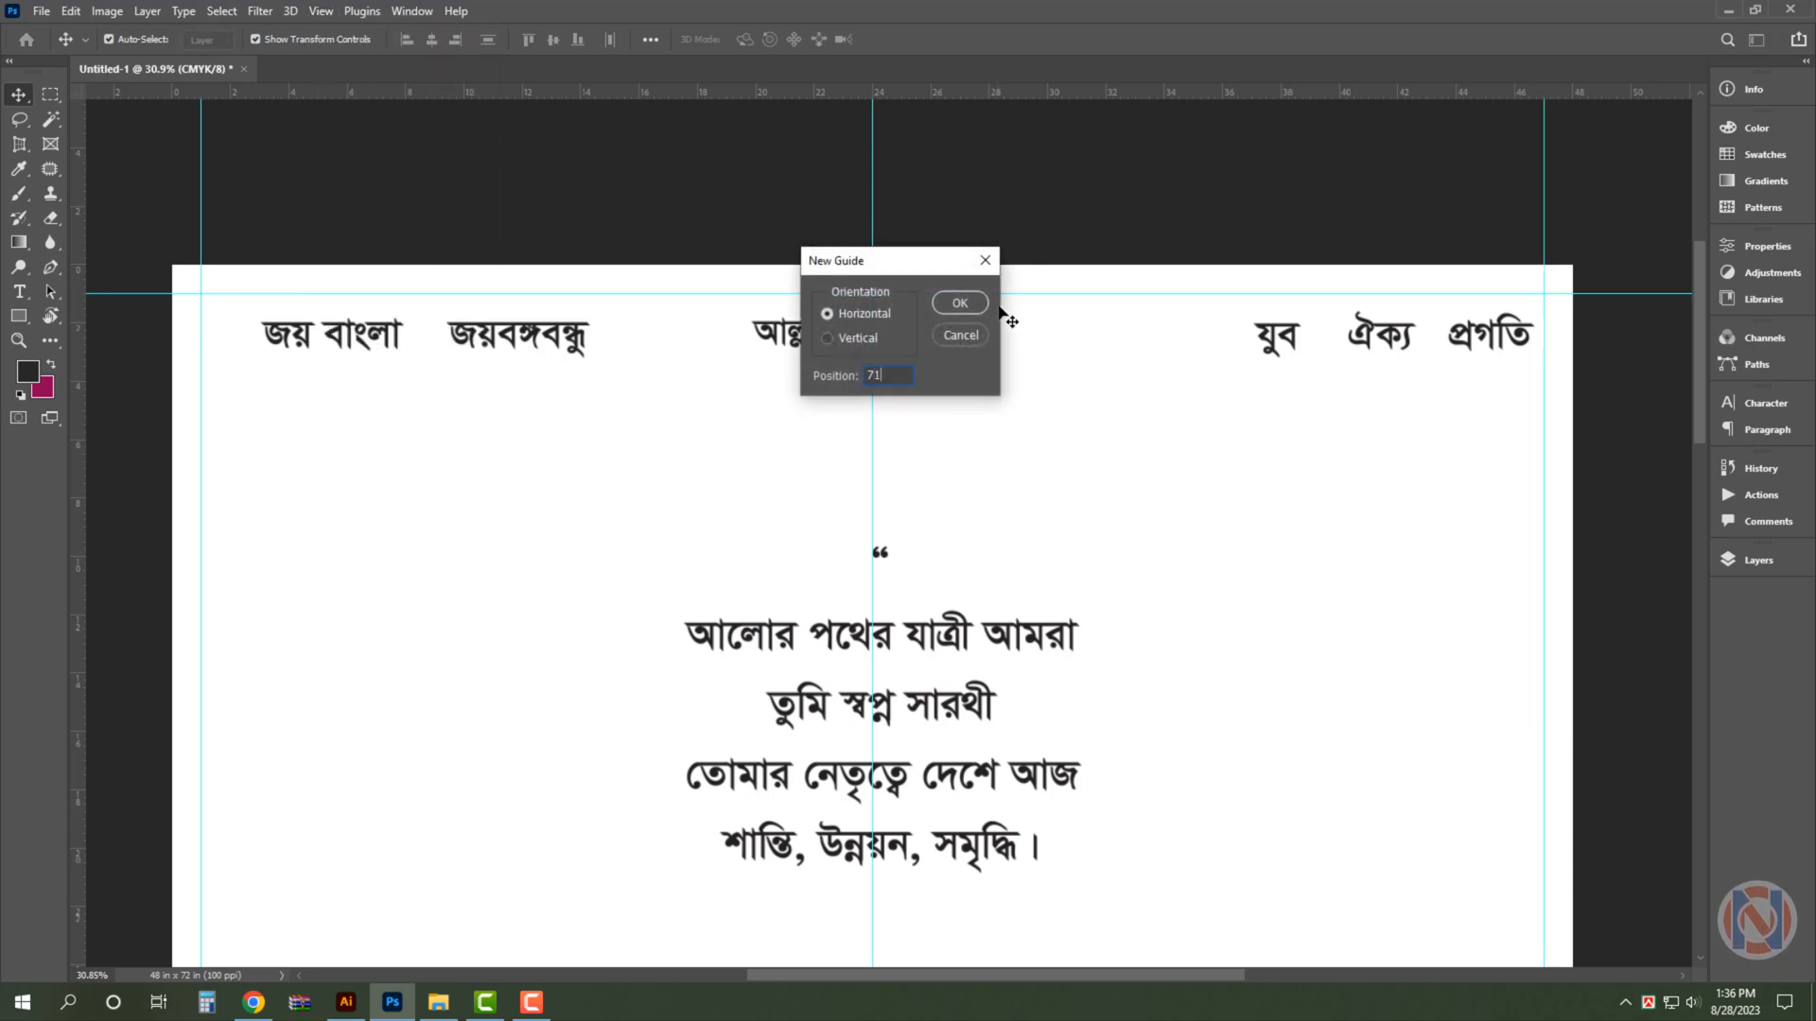
pyautogui.press('Return')
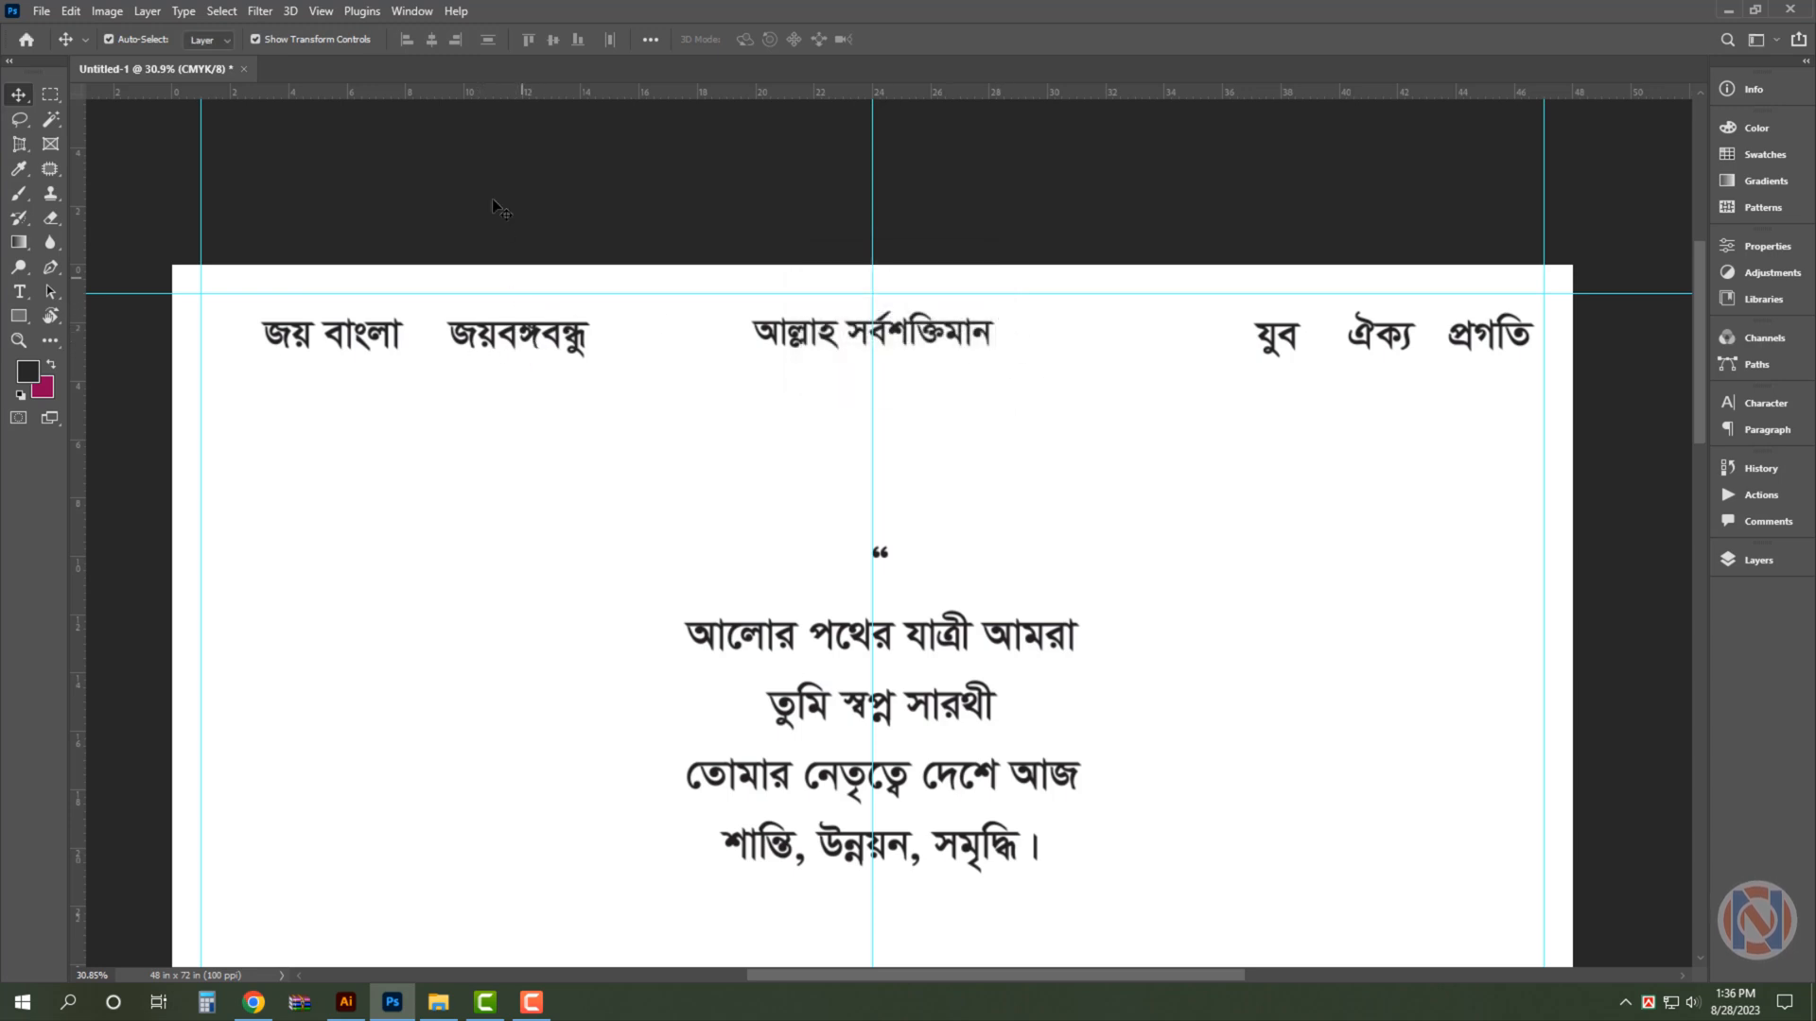
# - Select a full-width strip of Layer 0 about 3.8 inches tall behind the header texts and copy it to a new layer
pyautogui.click(393, 473)
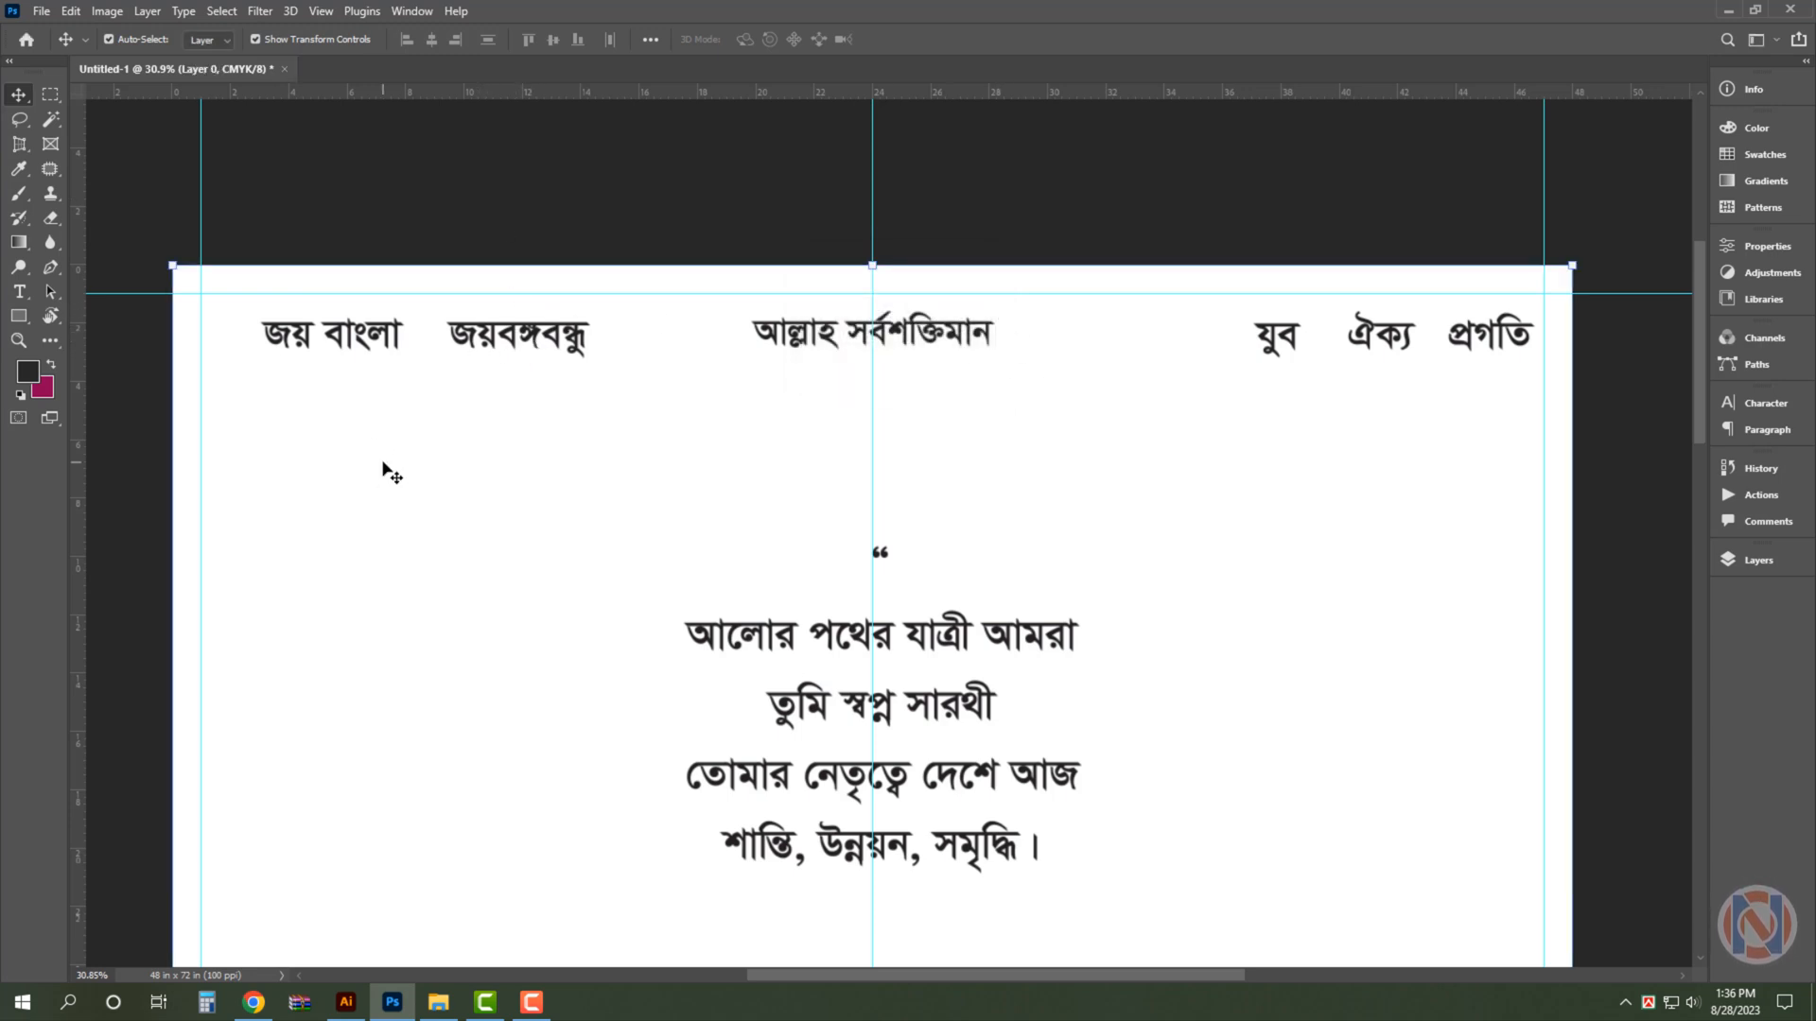
pyautogui.click(50, 96)
pyautogui.press('v')
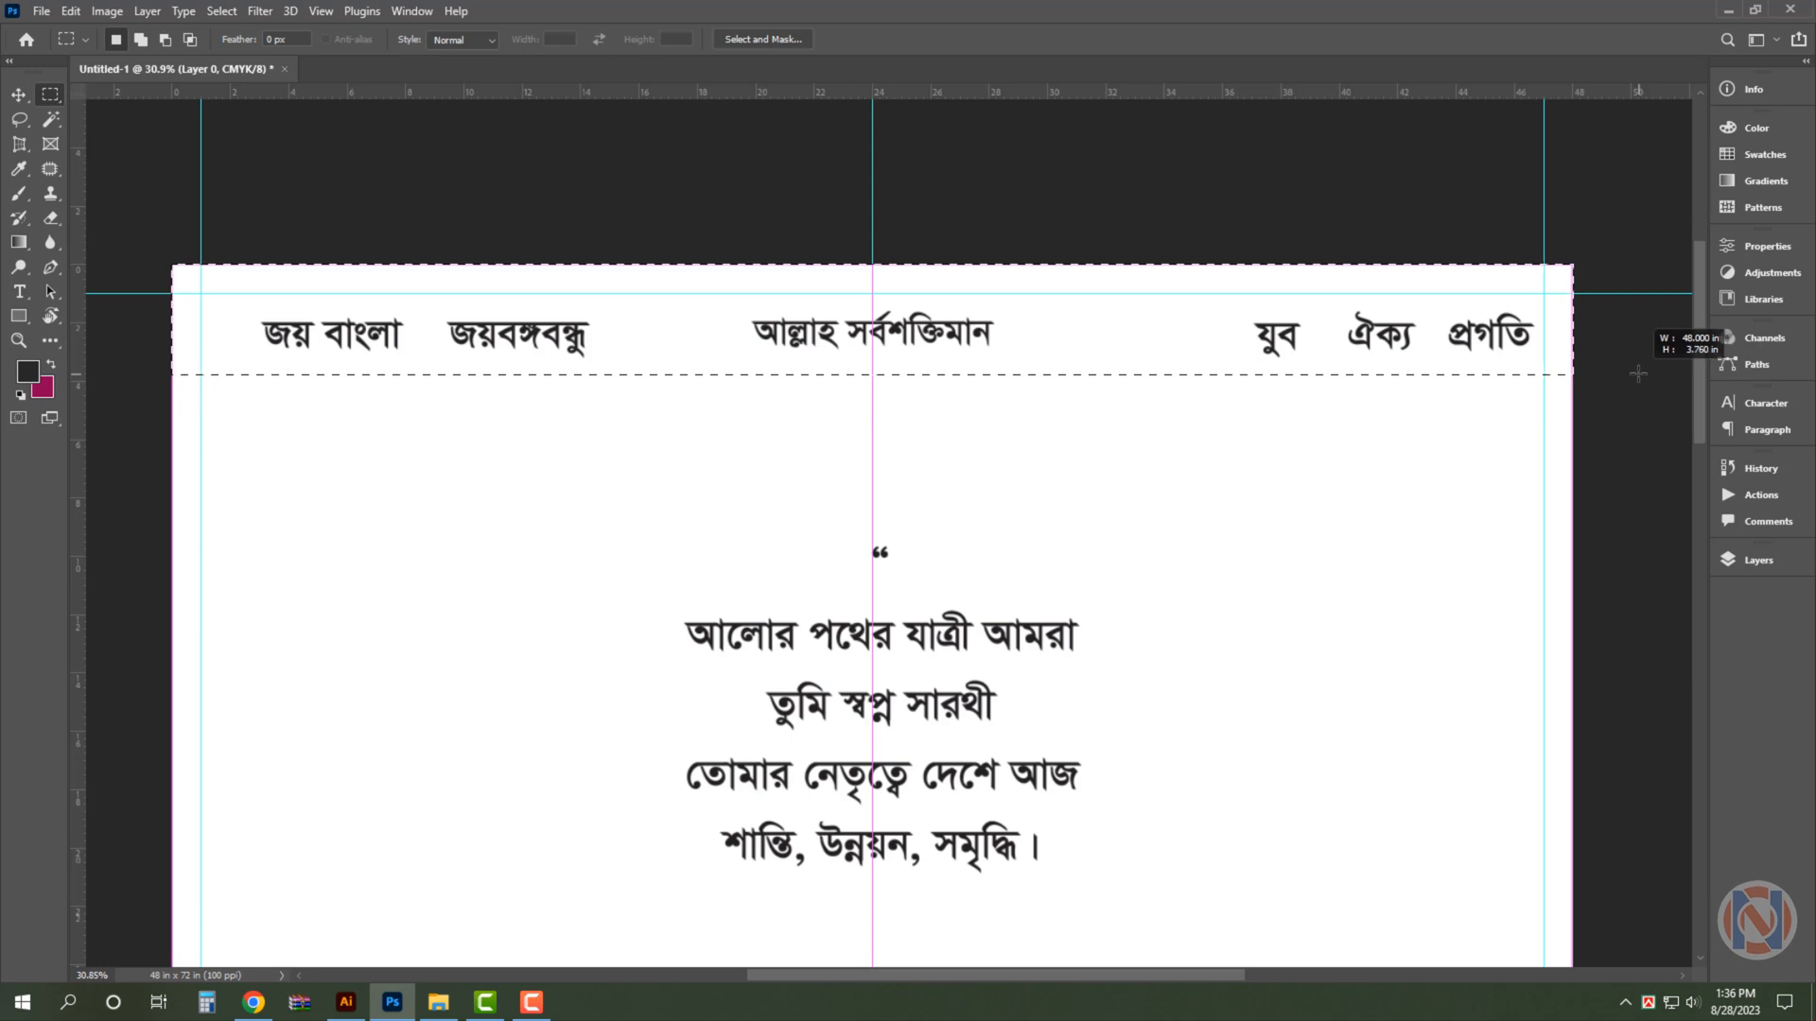
pyautogui.click(1761, 561)
pyautogui.hotkey('ctrl', 'j')
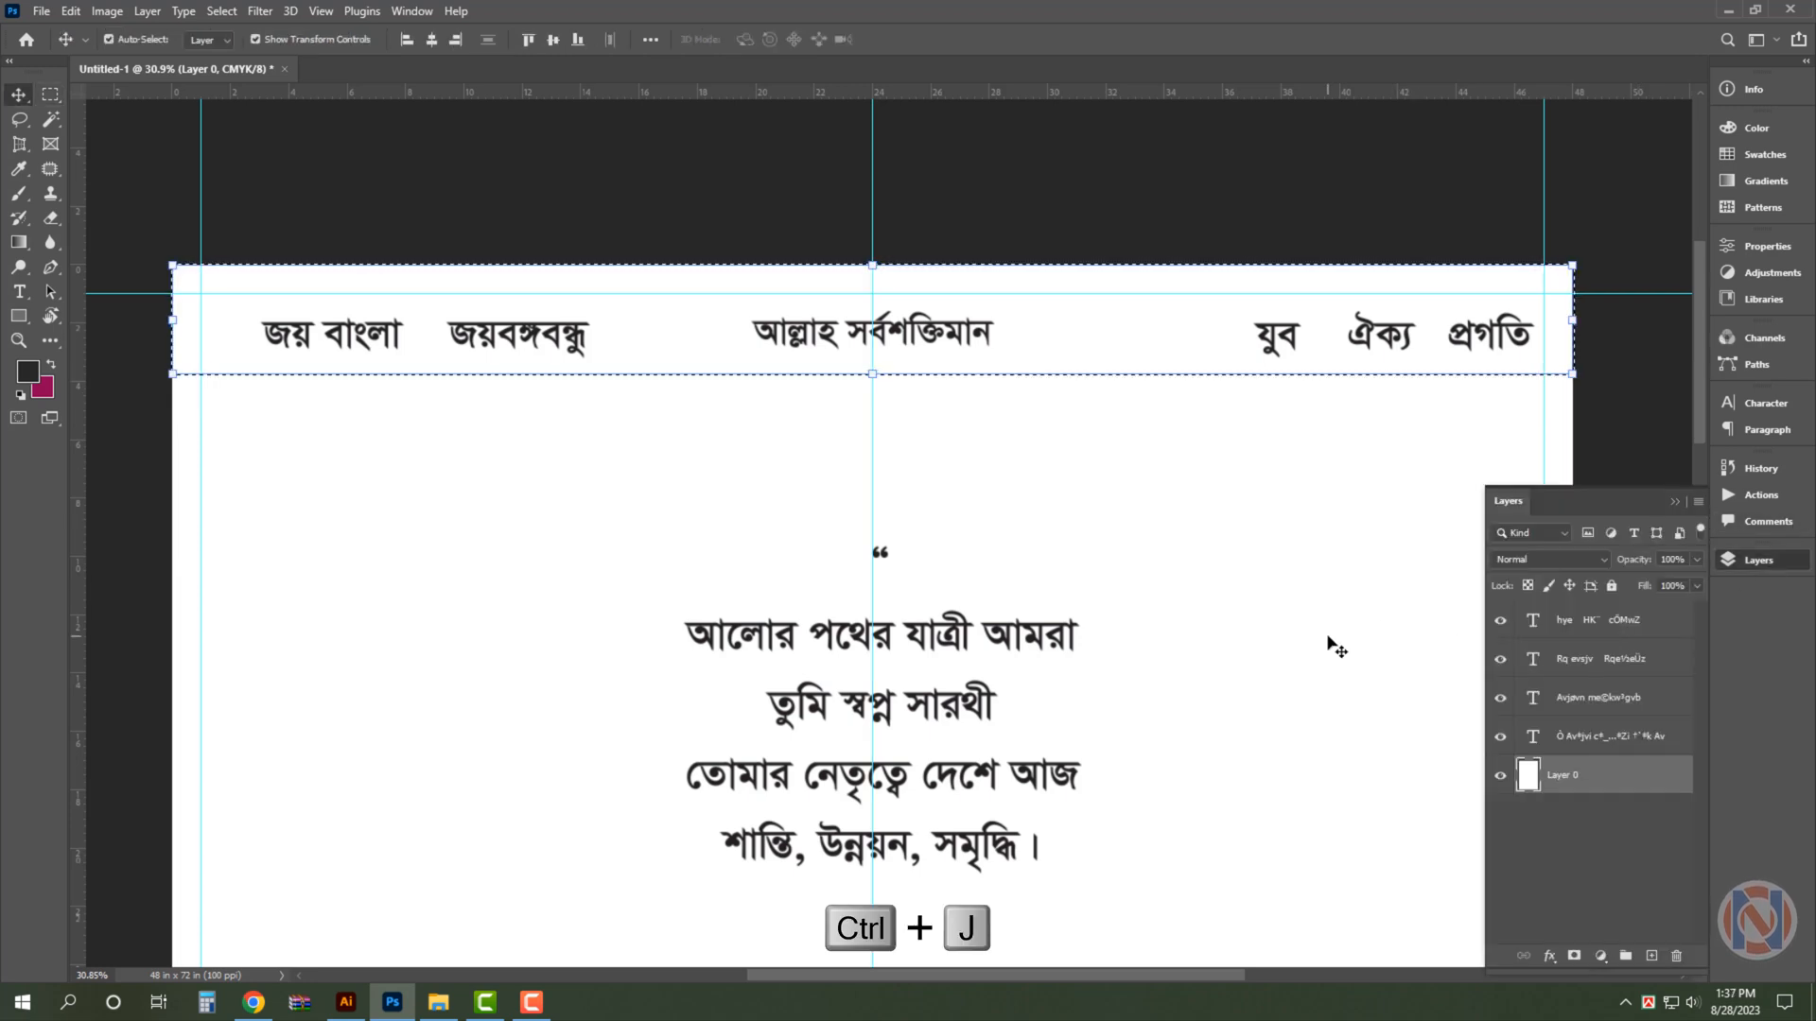
# - Fill the new header strip layer with cyan set to C 100, M 0, Y 0, K 0
pyautogui.click(42, 389)
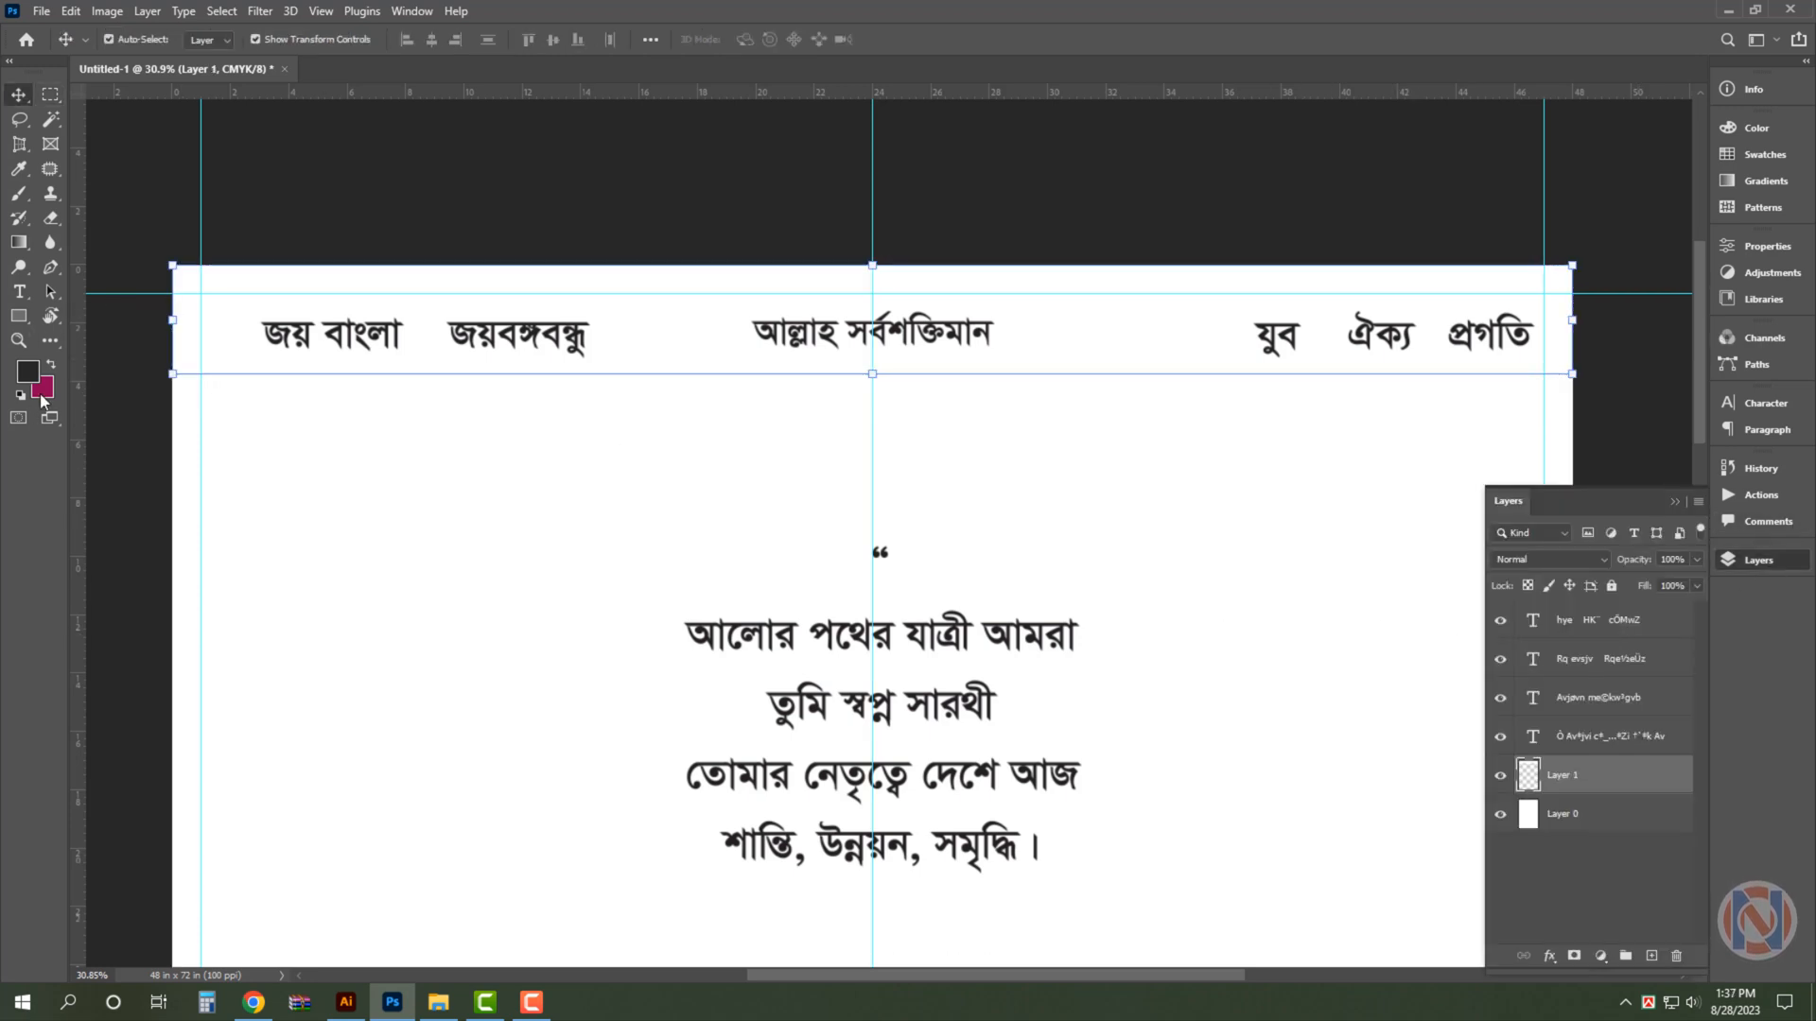
pyautogui.write('100')
pyautogui.press('Tab')
pyautogui.write('0')
pyautogui.press('Tab')
pyautogui.press('Tab')
# - Recolour the header texts "জয় বাংলা জয়বঙ্গবন্ধু" and "যুব ঐক্য প্রগতি" white
pyautogui.write('0')
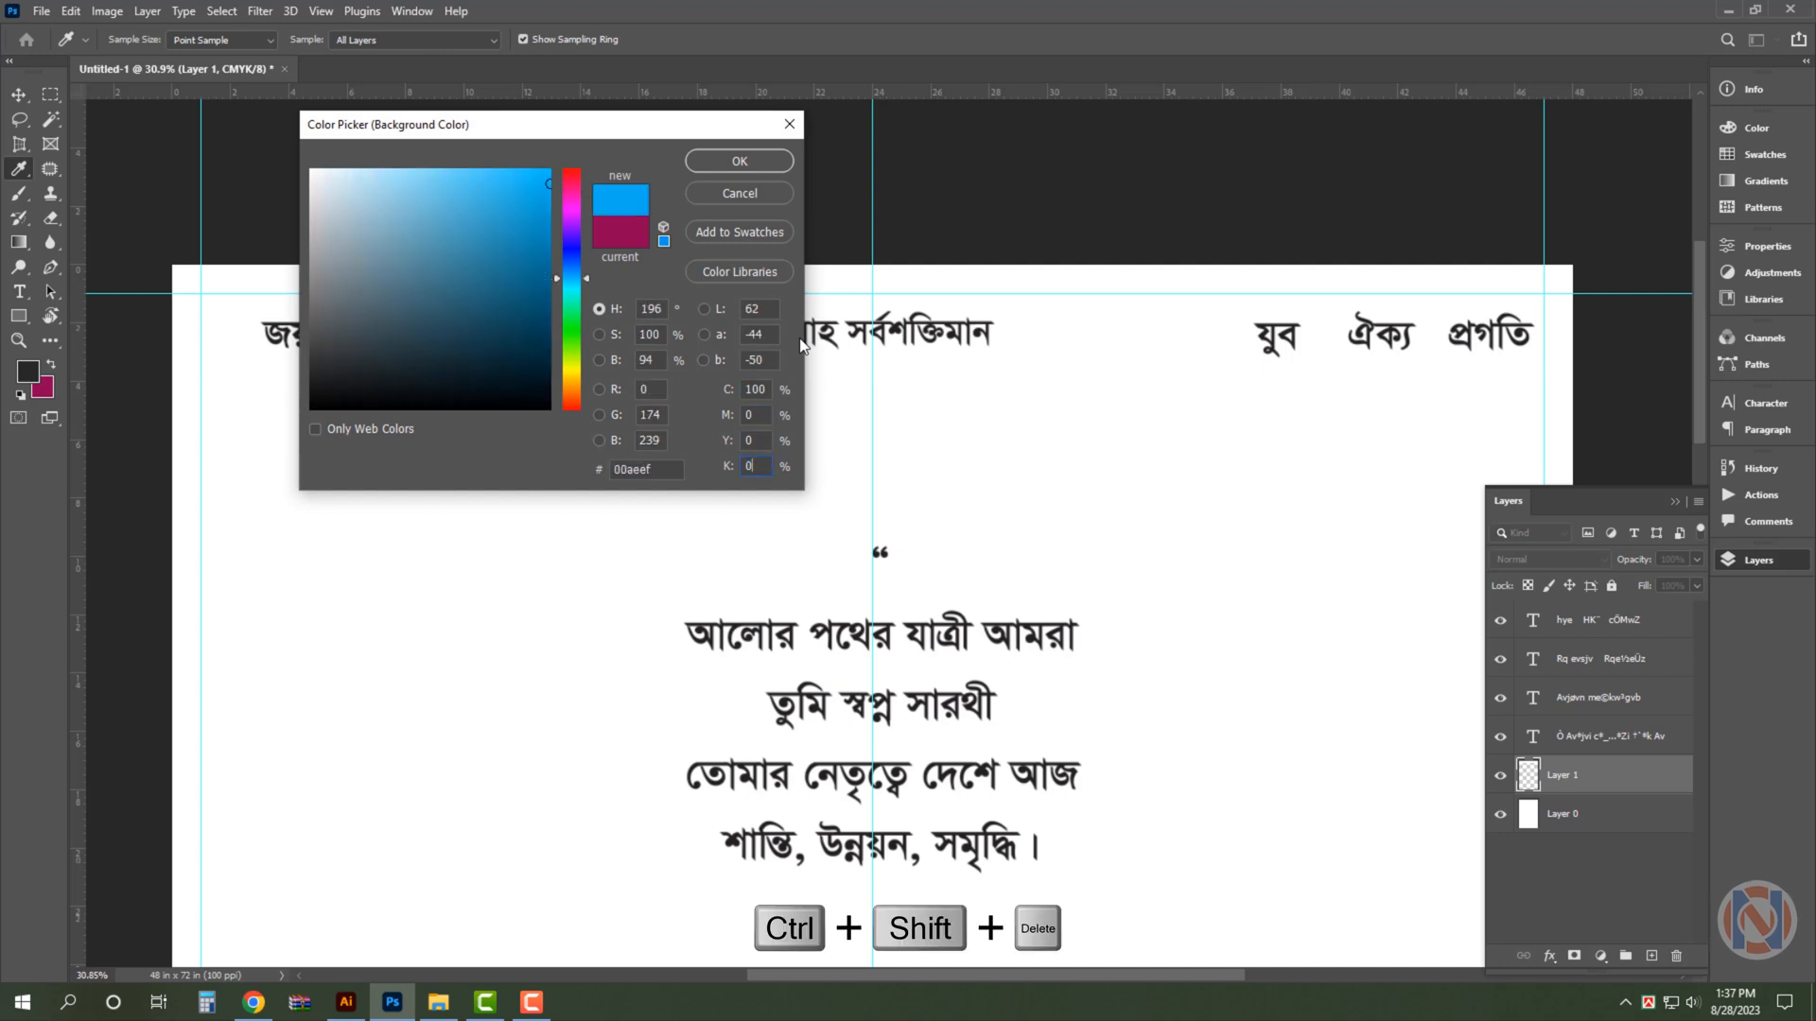
pyautogui.press('Return')
pyautogui.hotkey('ctrl', 'shift', 'Delete')
pyautogui.click(565, 345)
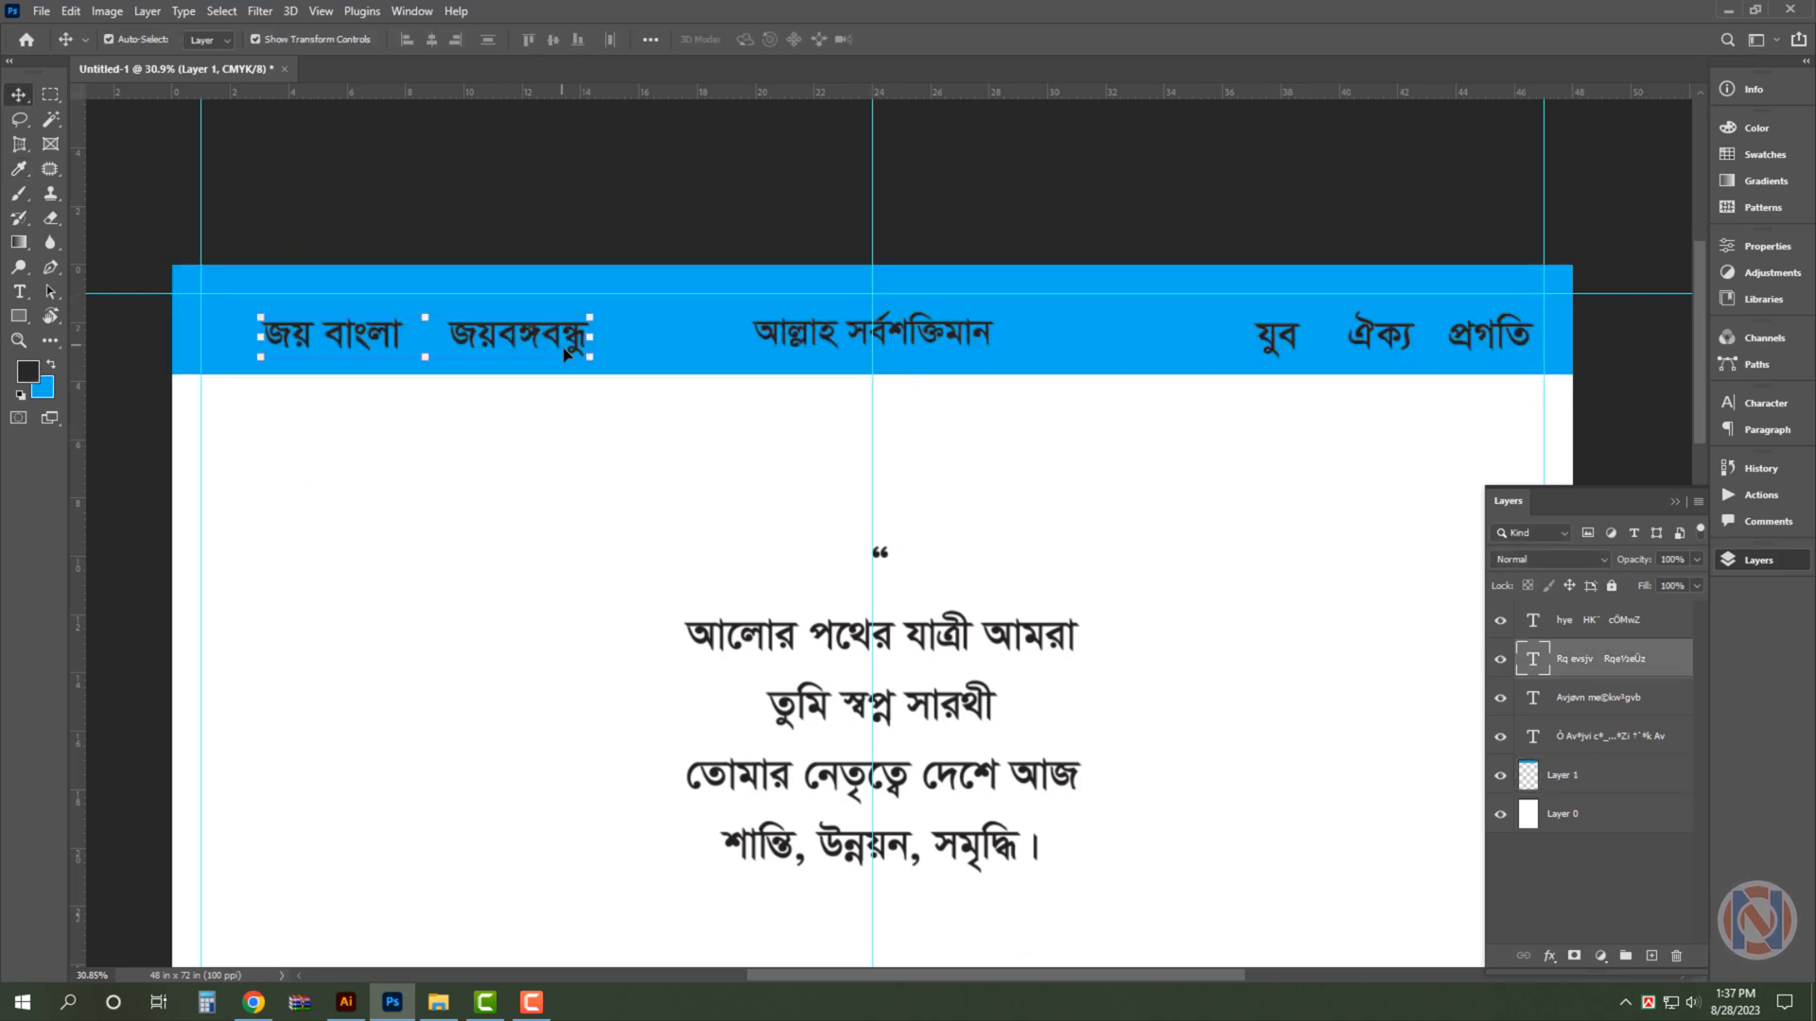
pyautogui.click(43, 389)
pyautogui.write('0')
pyautogui.press('Return')
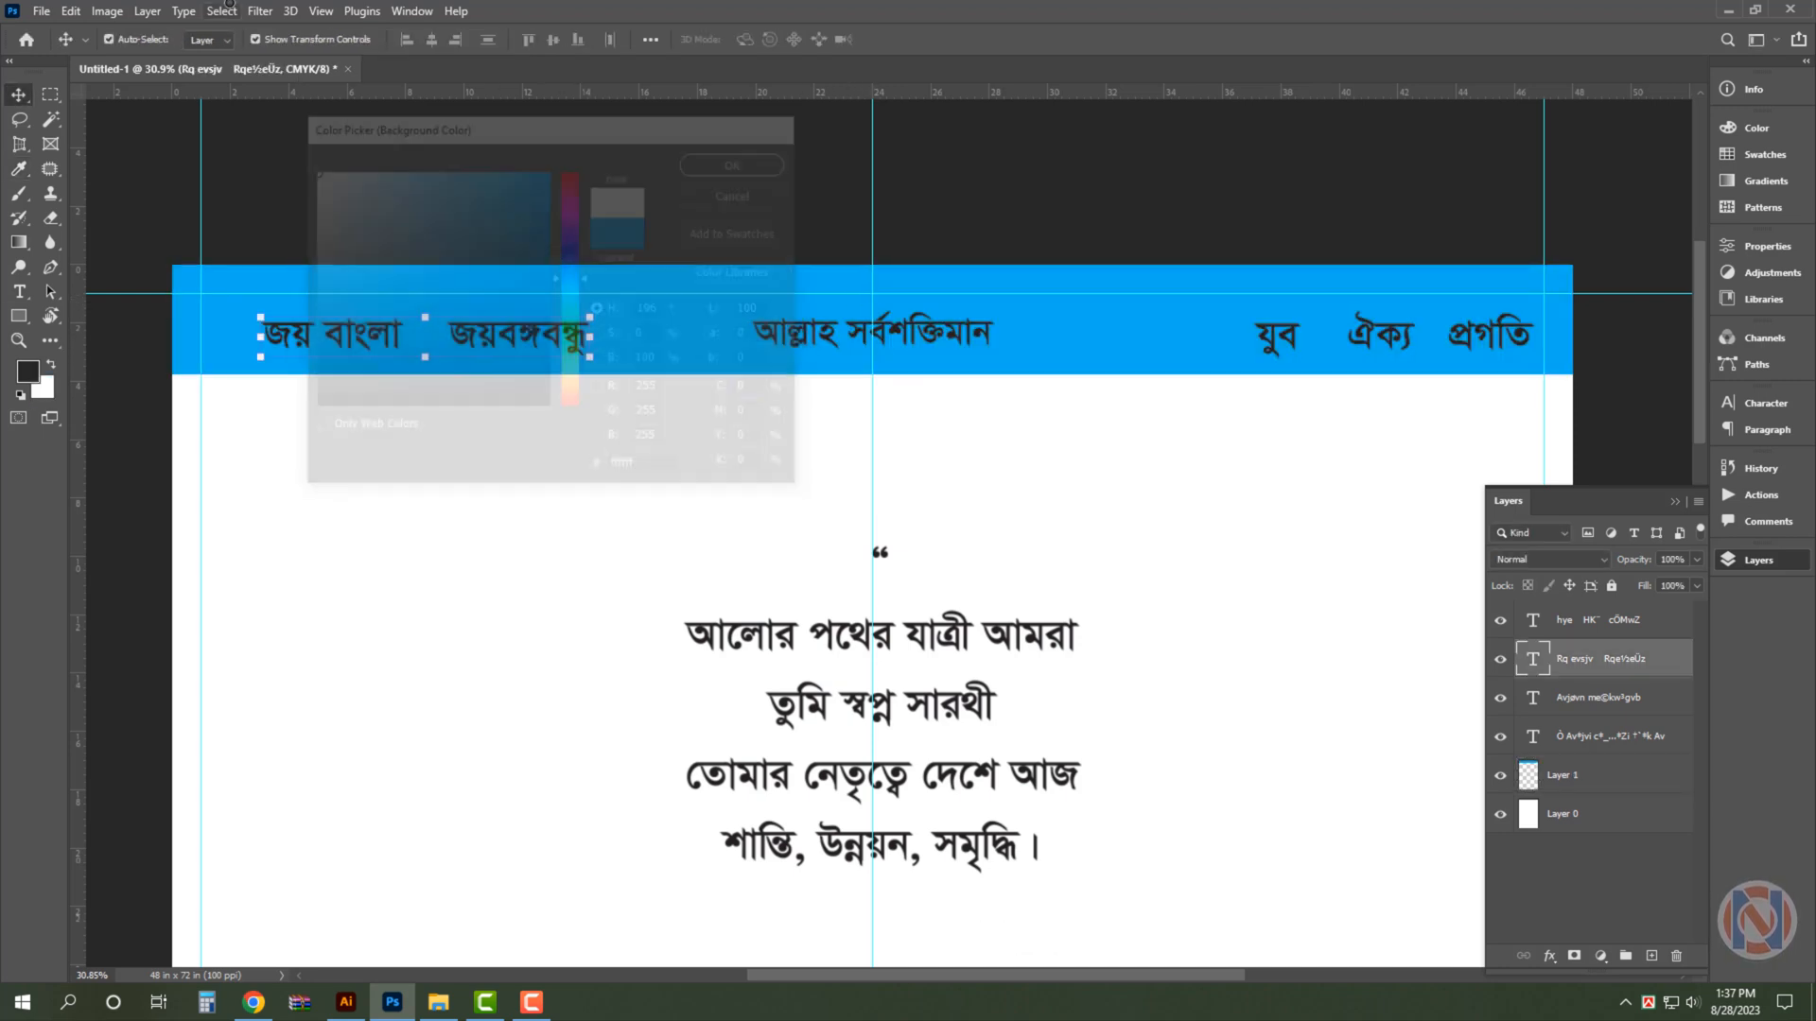
pyautogui.hotkey('ctrl', 'shift', 'Delete')
pyautogui.click(1494, 340)
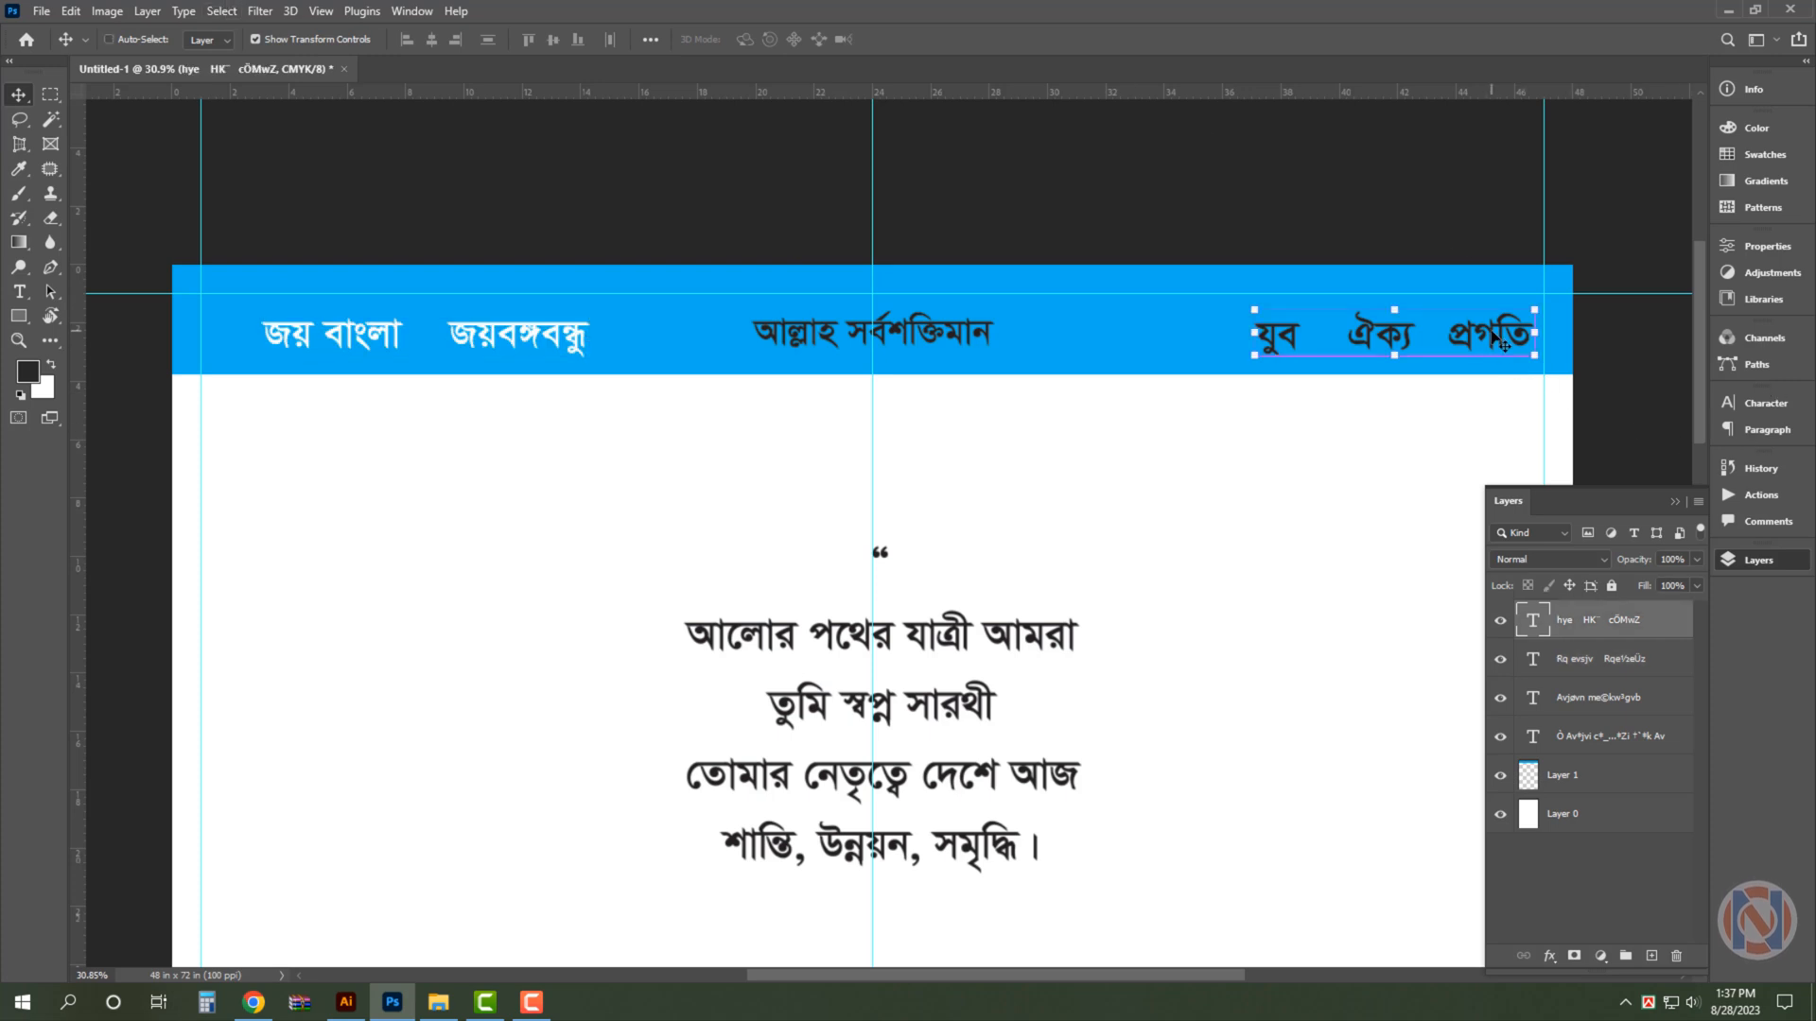
# - Outline a slanted section of the header strip behind the centre slogan, copy it to a new layer and fill it near-black
pyautogui.click(673, 326)
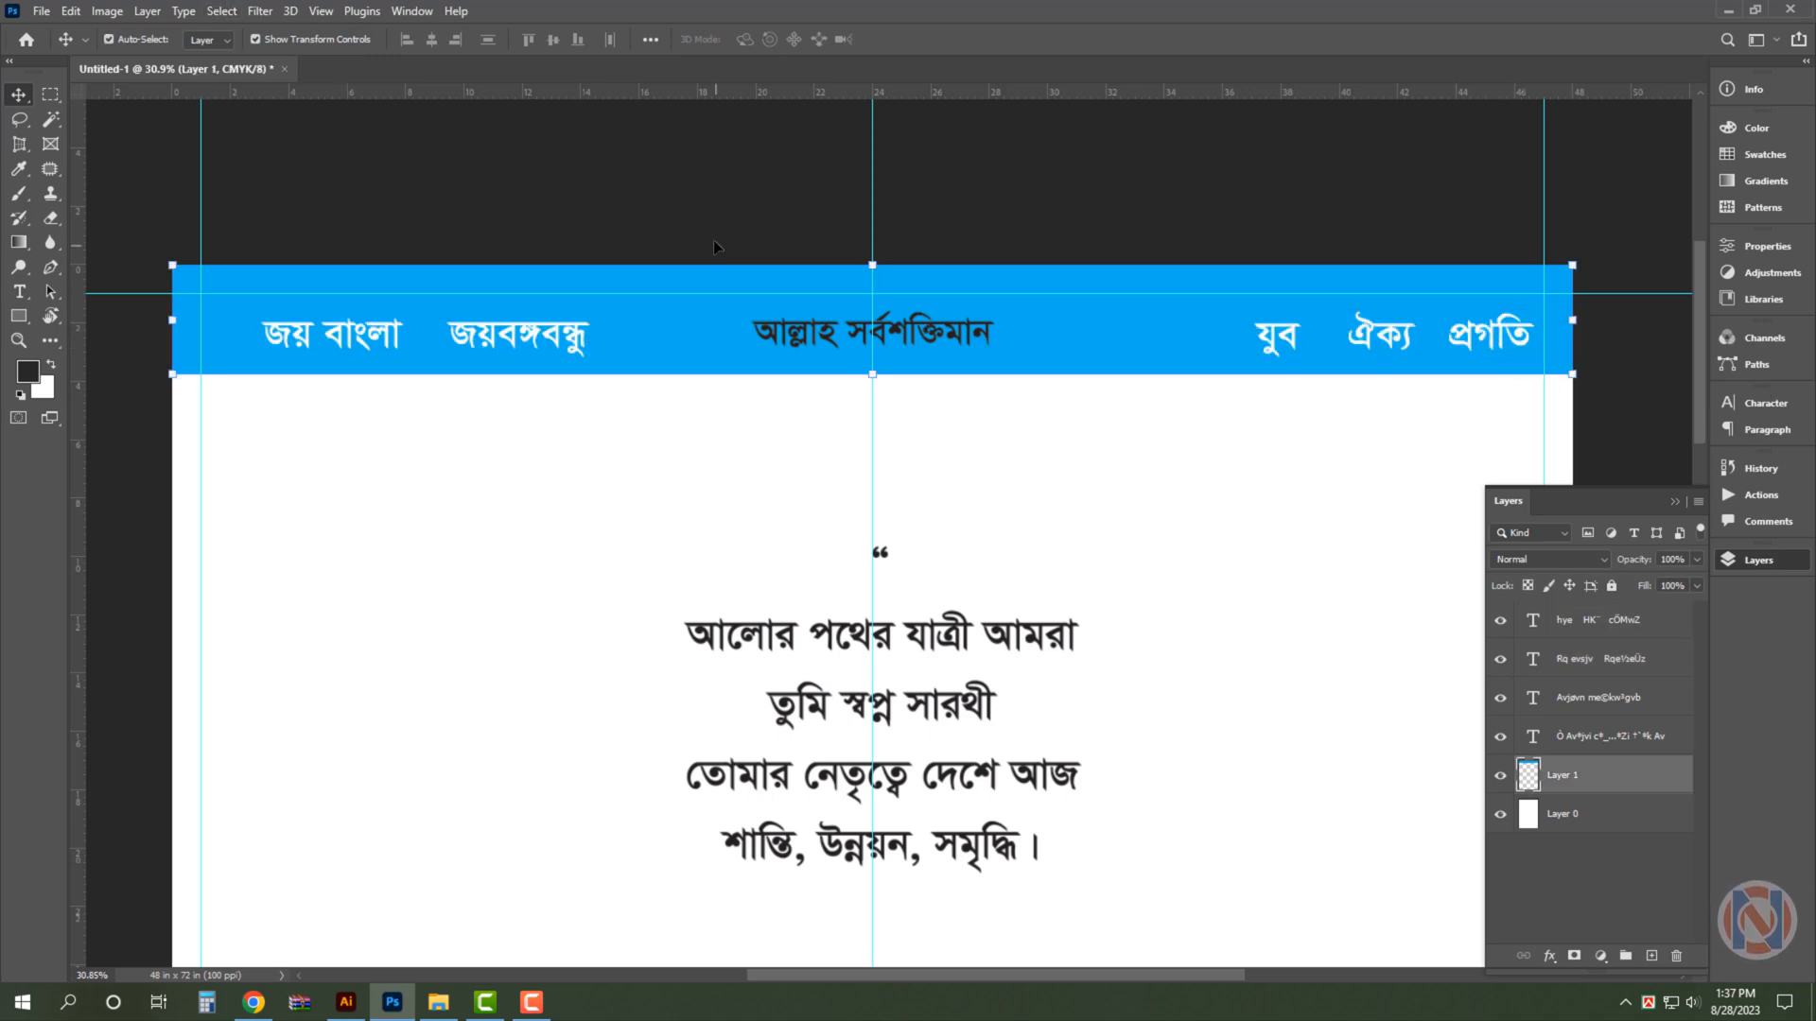
pyautogui.press('p')
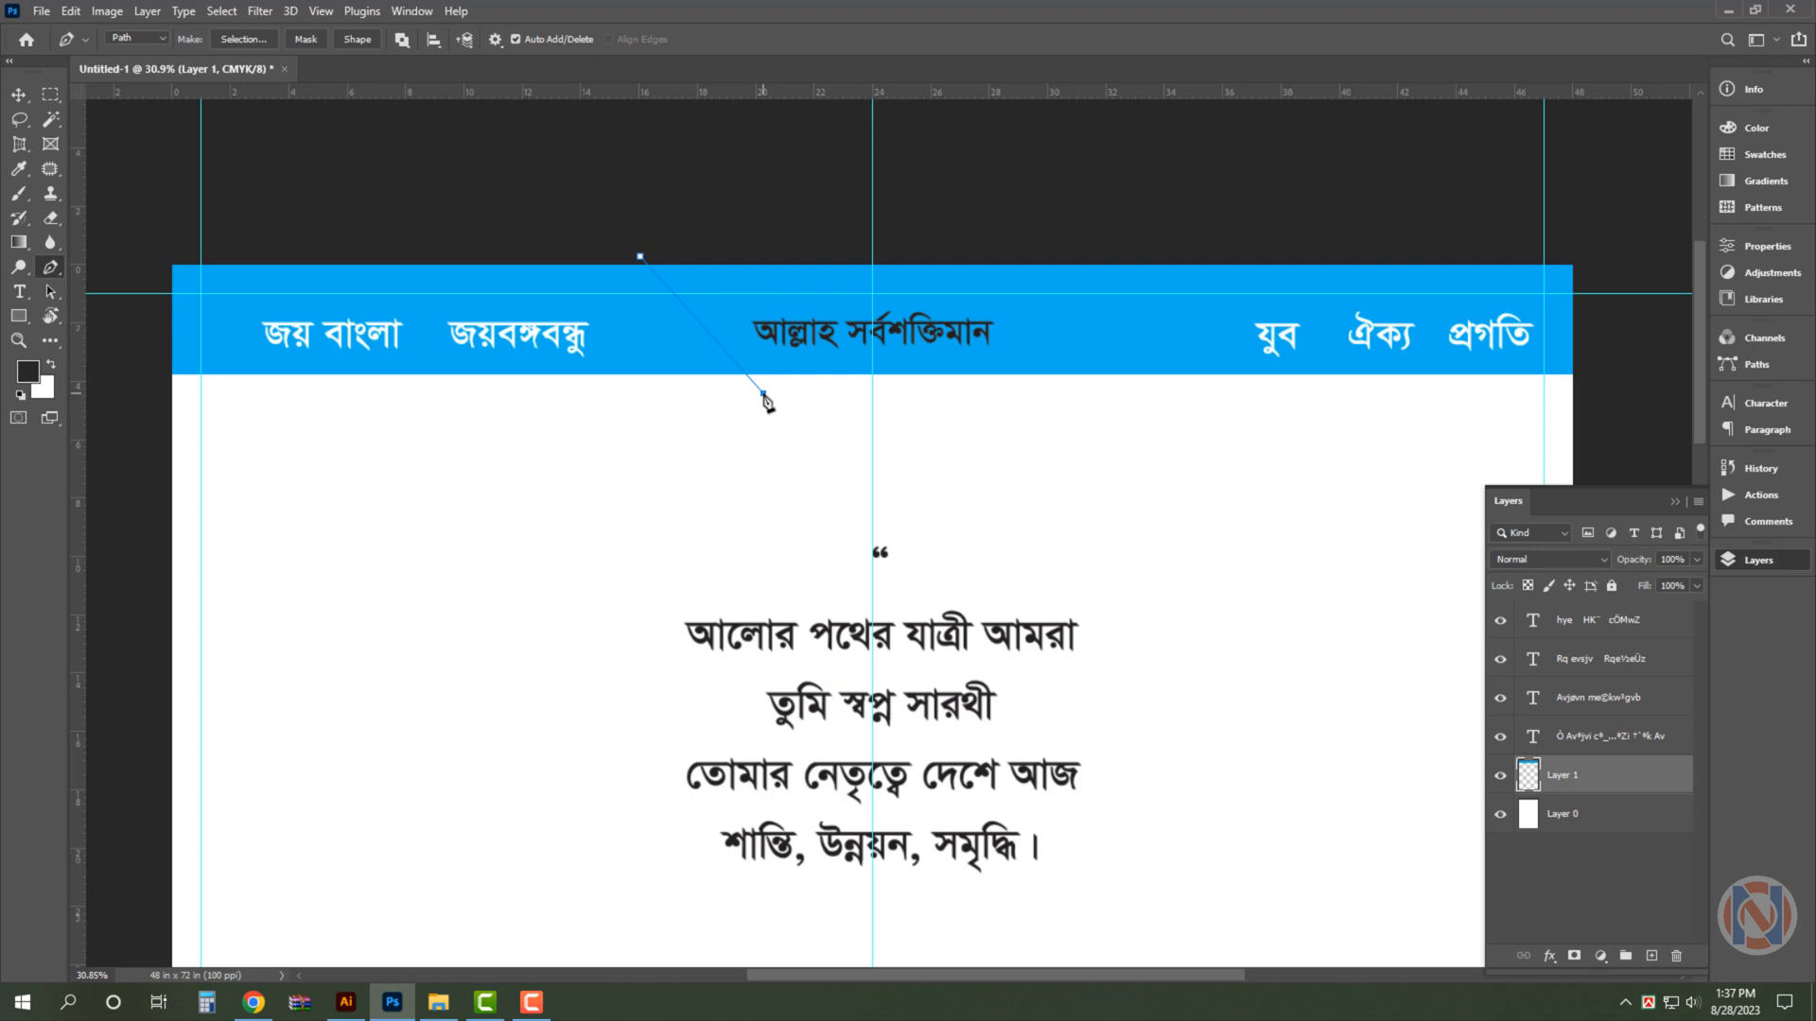
pyautogui.click(1164, 388)
pyautogui.press('v')
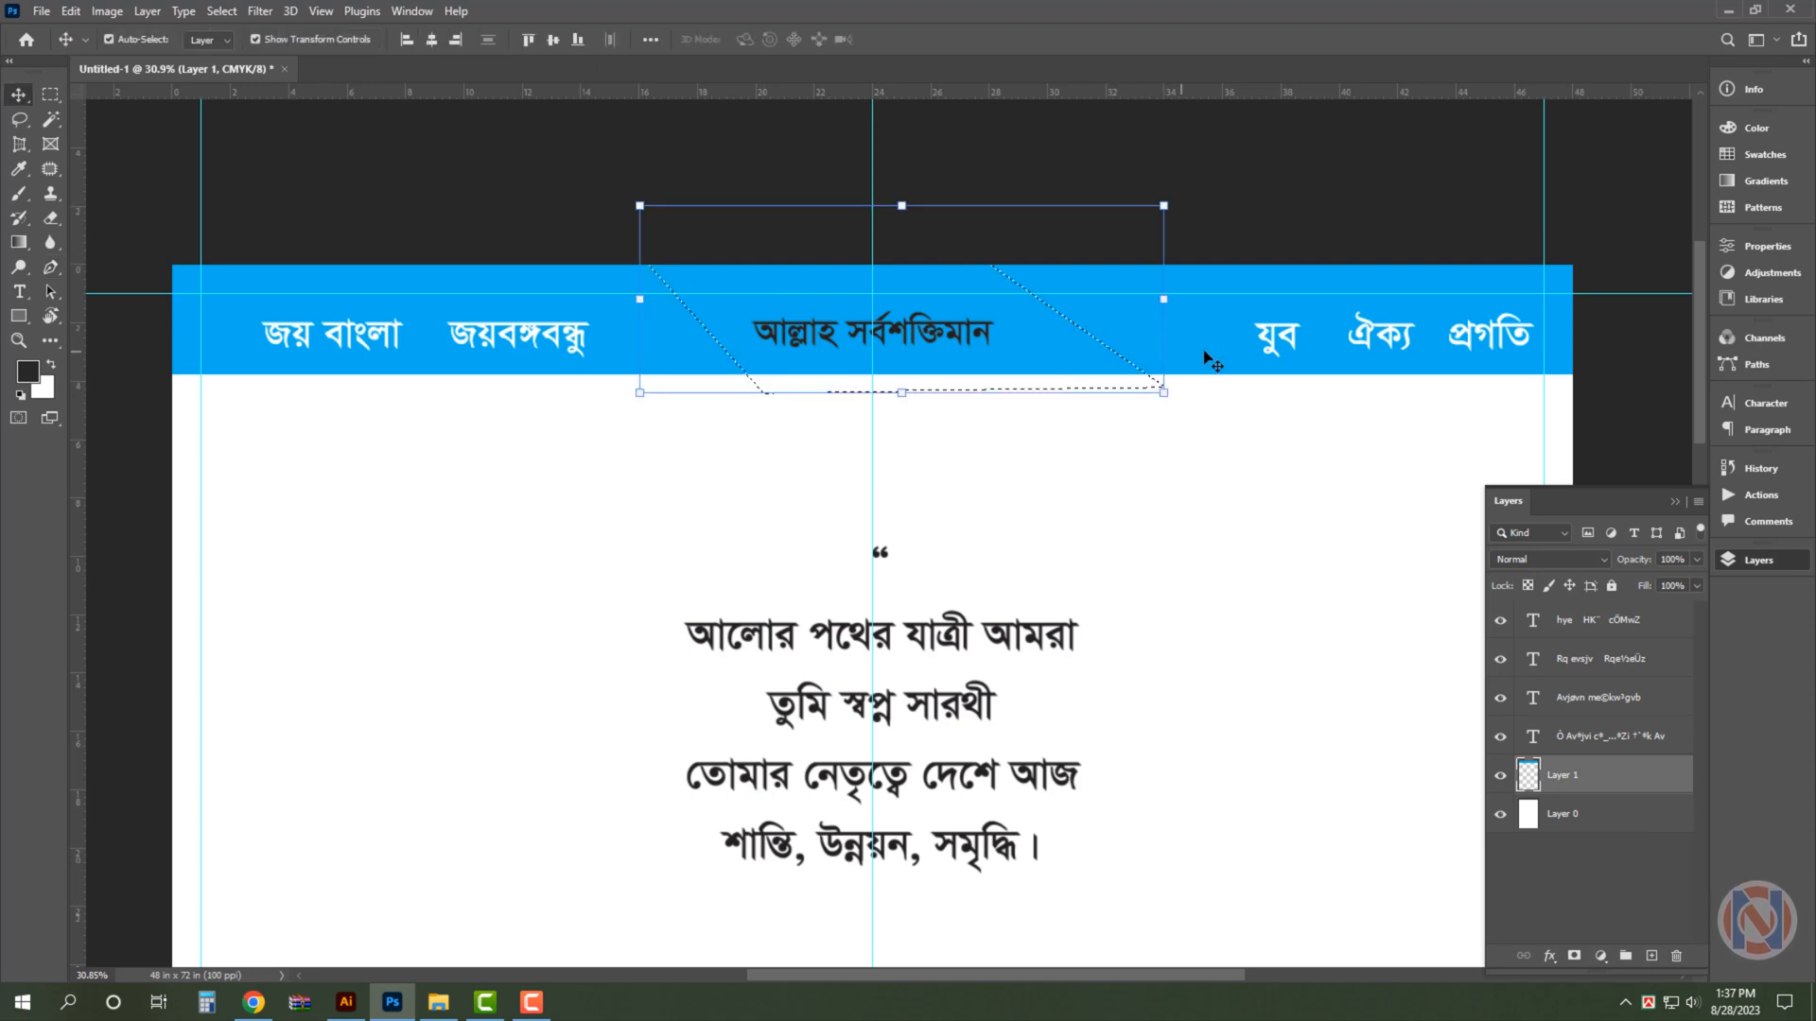
pyautogui.hotkey('ctrl', 'j')
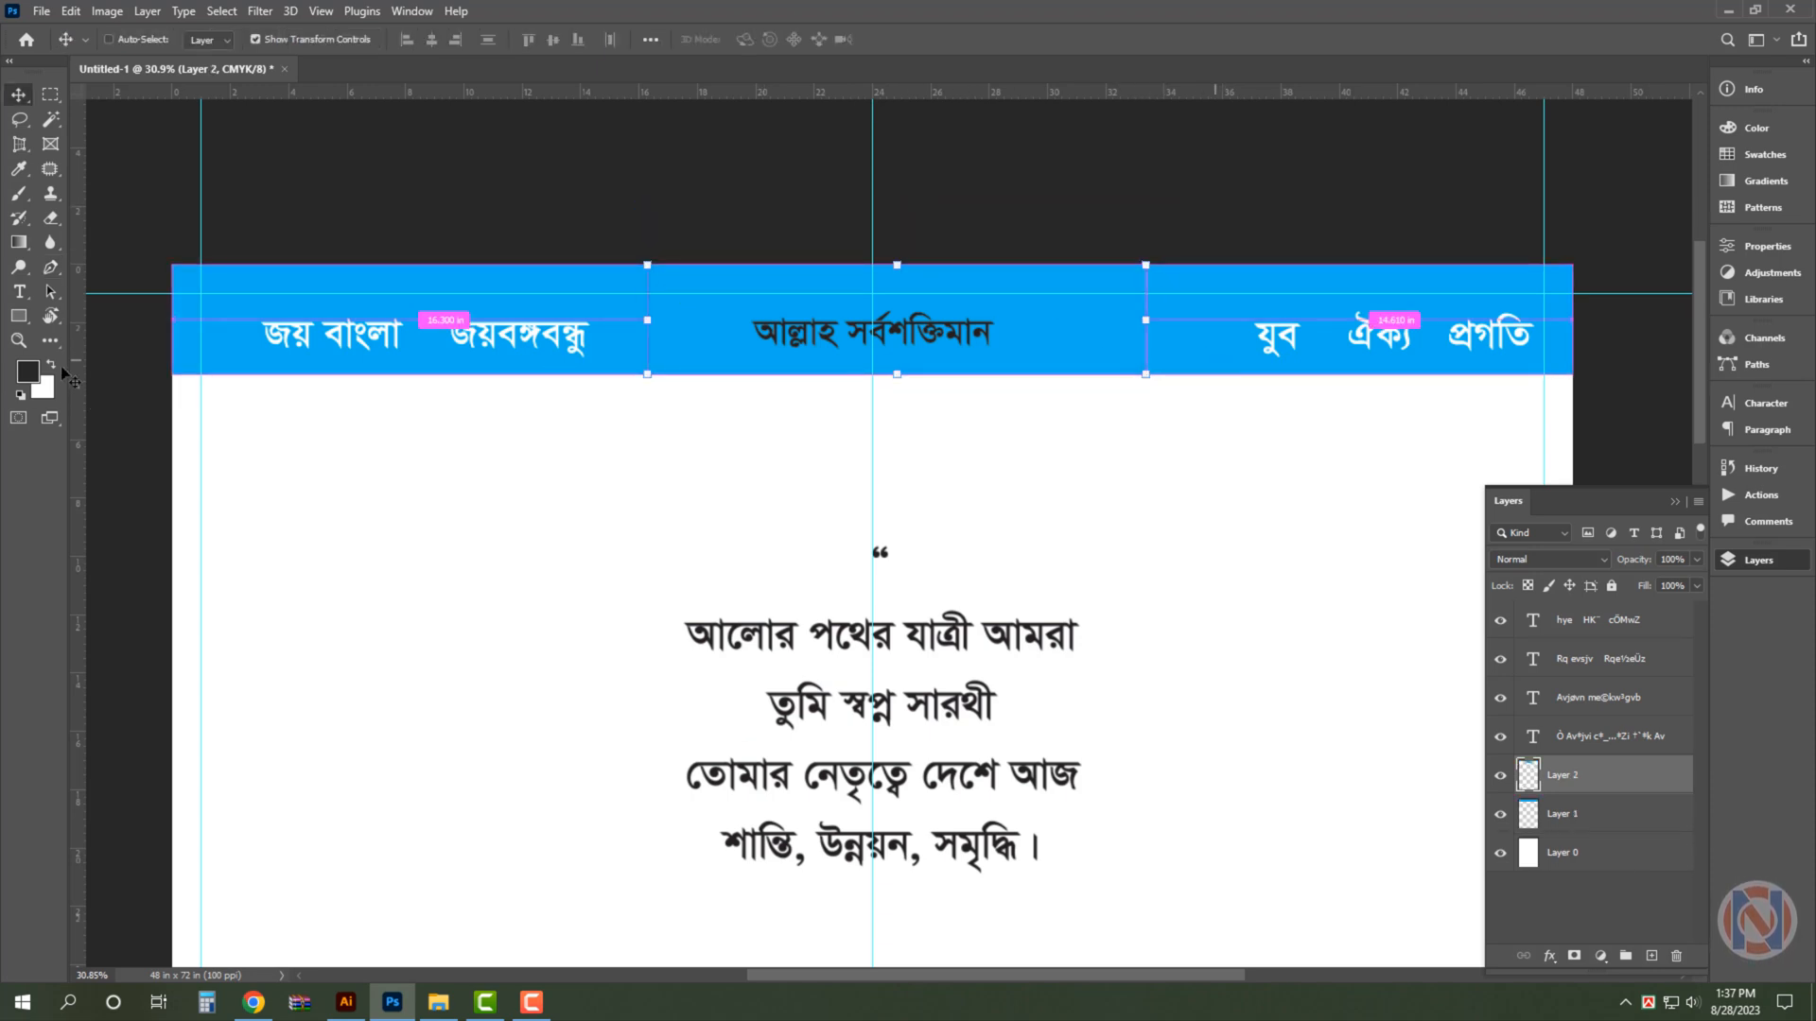
pyautogui.click(50, 368)
pyautogui.hotkey('ctrl', 'shift', 'BackSpace')
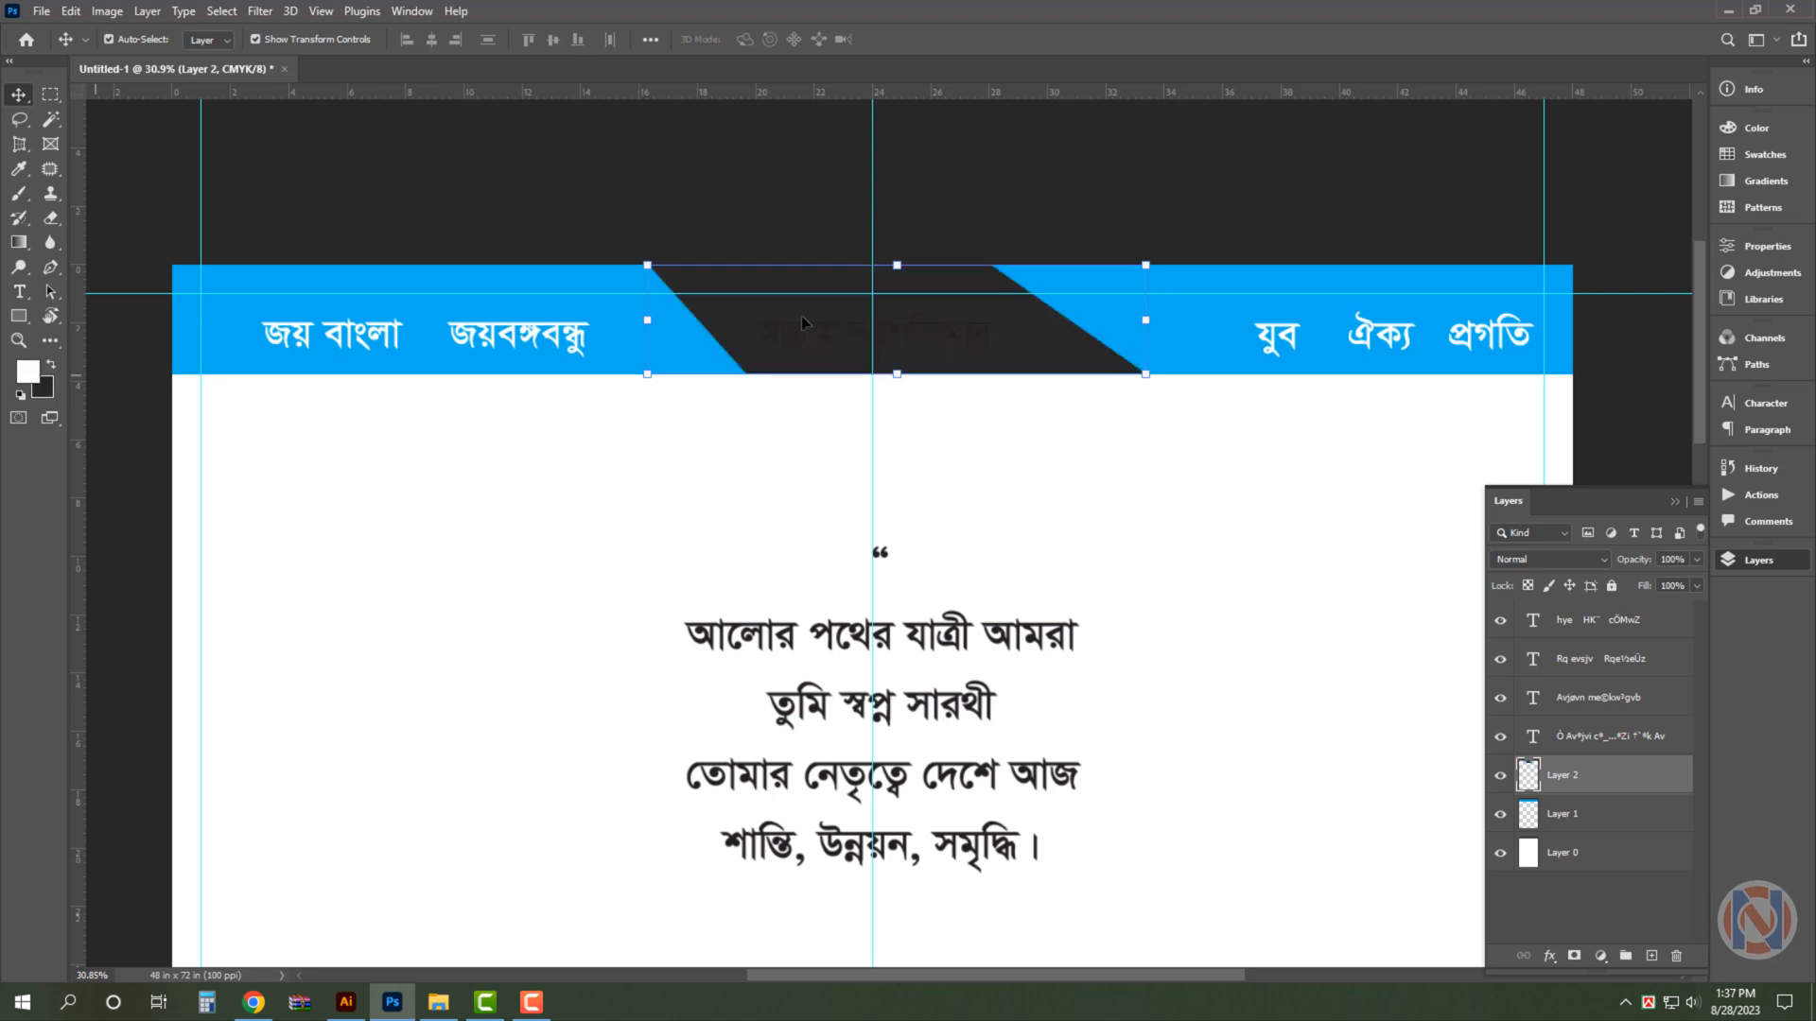
# - Recolour the centre header slogan "আল্লাহ সর্বশক্তিমান" white
pyautogui.click(954, 342)
pyautogui.click(53, 367)
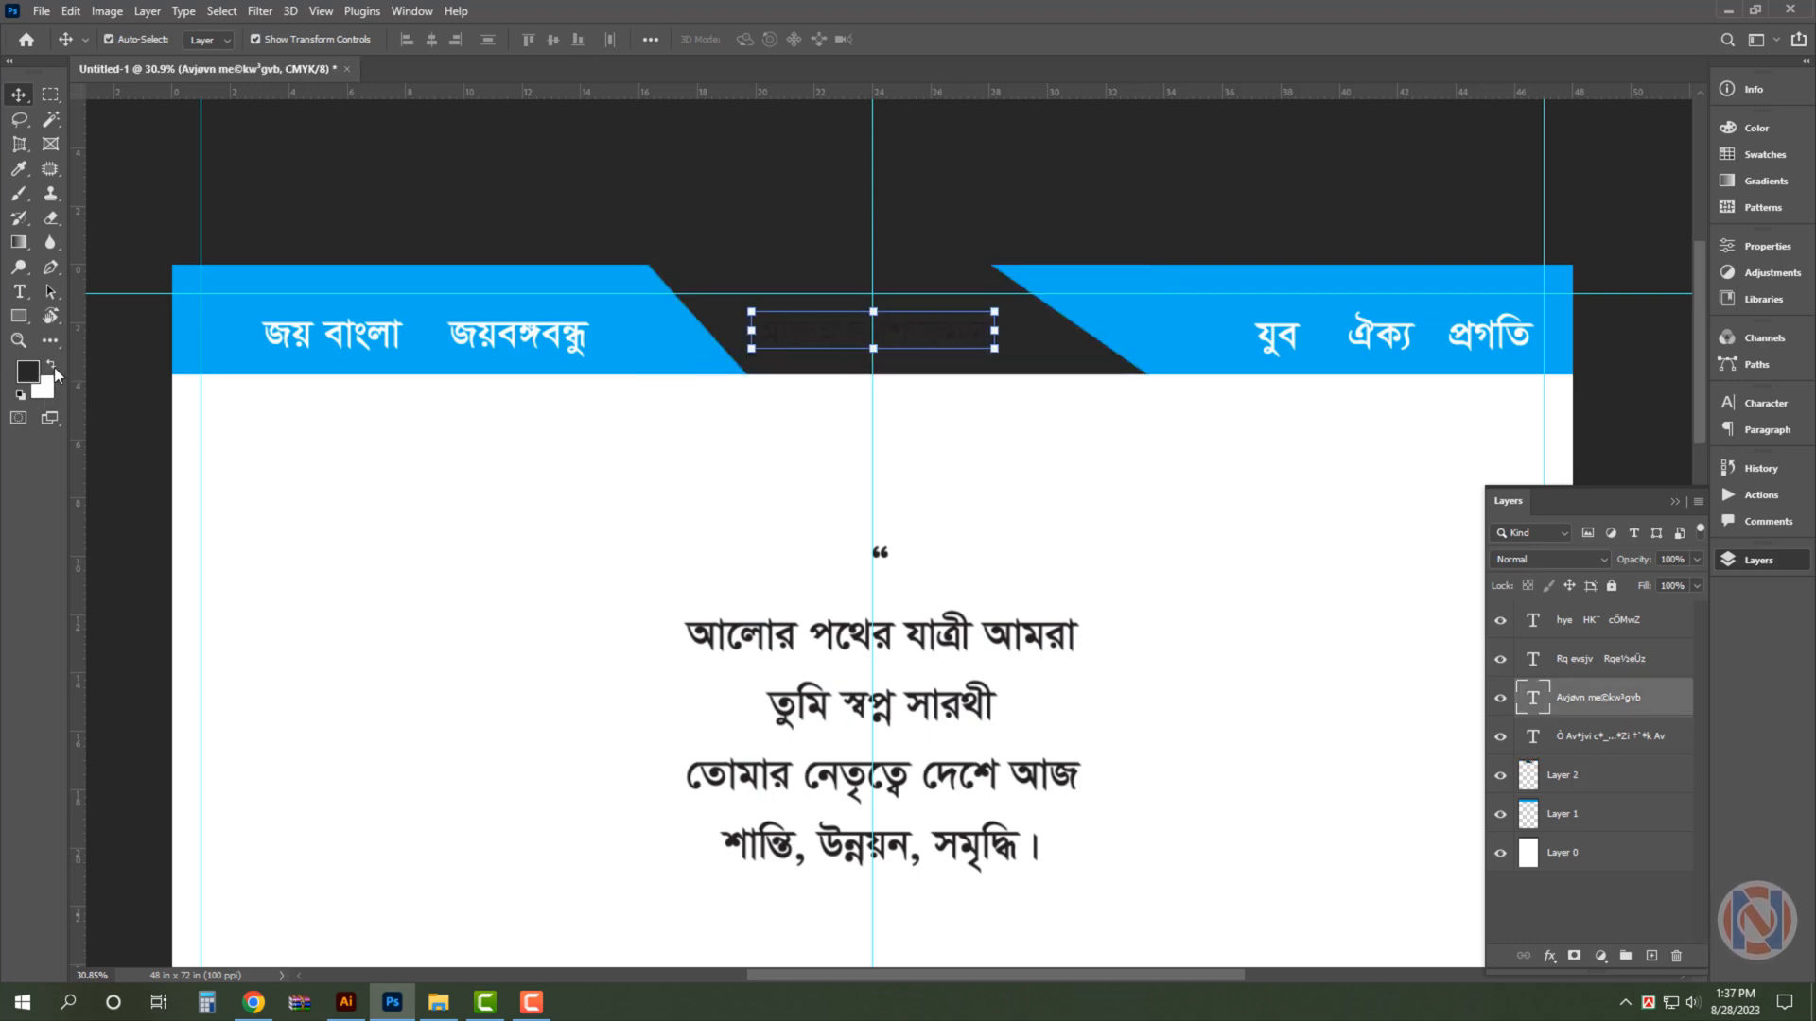
pyautogui.hotkey('ctrl', 'BackSpace')
pyautogui.keyDown('ctrl'); pyautogui.click(613, 212); pyautogui.keyUp('ctrl')
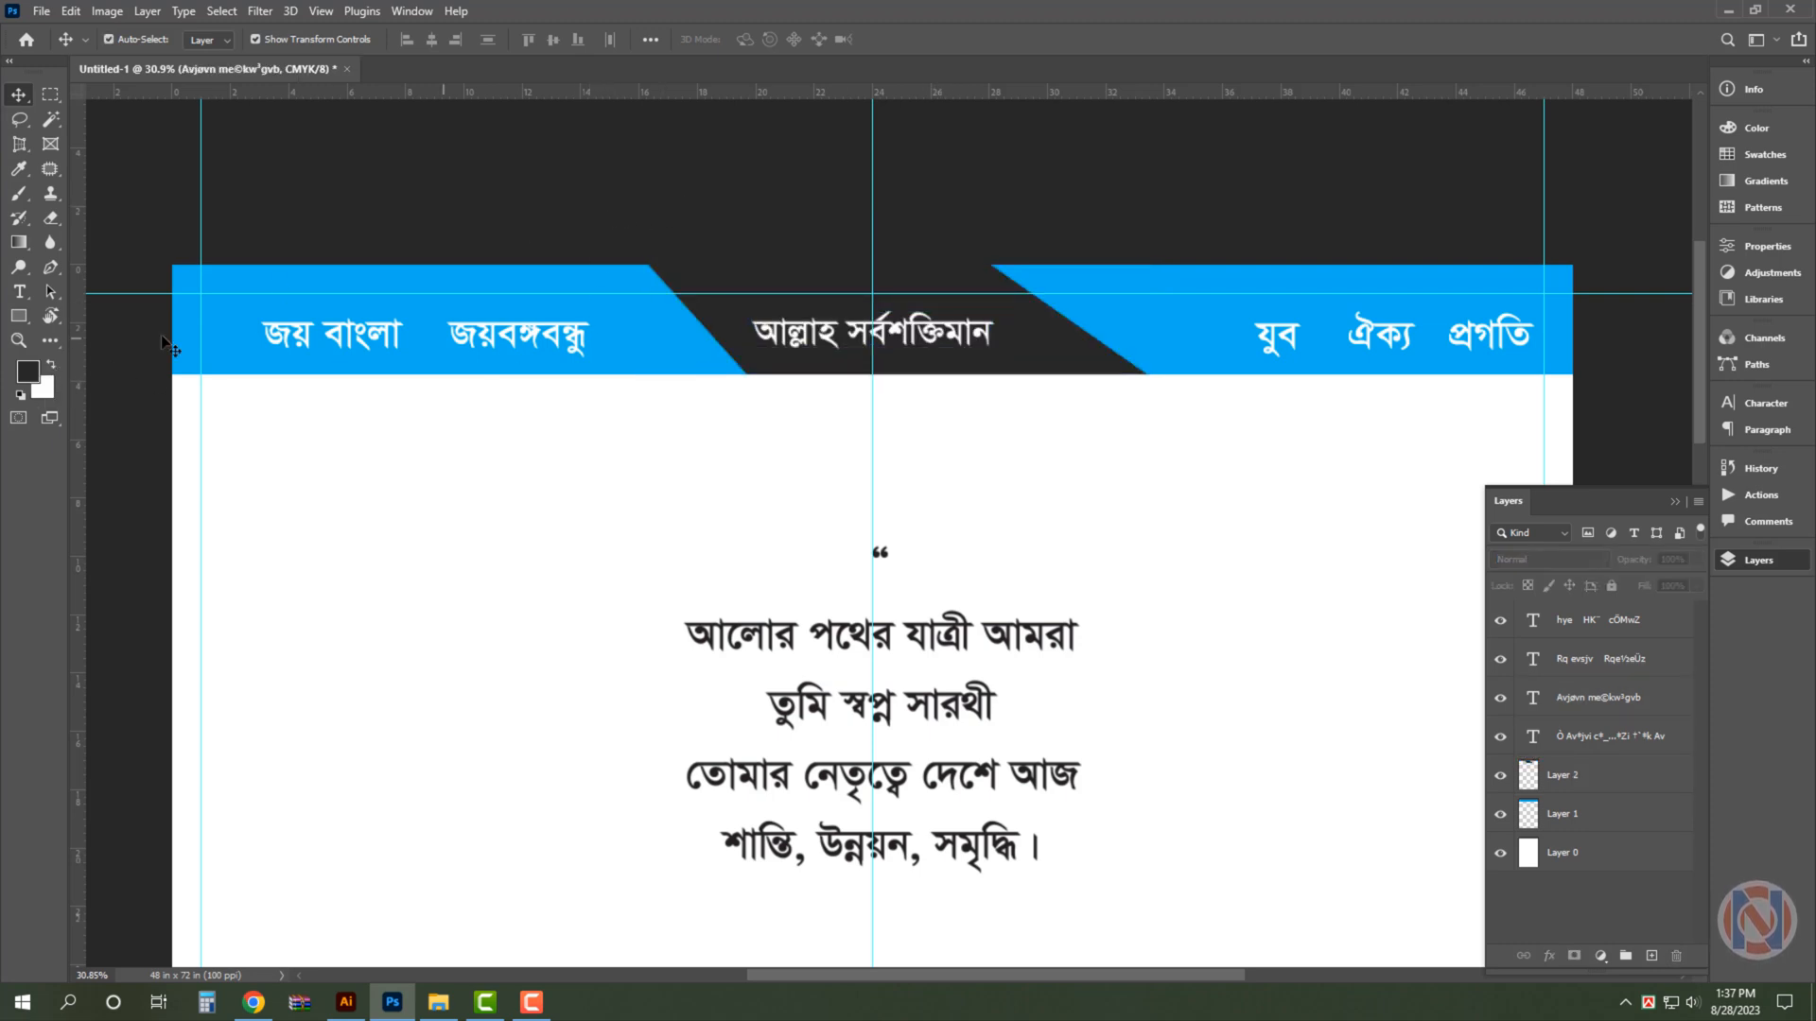
# - Duplicate the header strip behind the original, shift it slightly down and fill the copy with pale blue as a thin lower edge
pyautogui.moveTo(208, 356); pyautogui.dragTo(268, 372)
pyautogui.moveTo(243, 353); pyautogui.dragTo(243, 368)
pyautogui.hotkey('ctrl', '[')
pyautogui.click(45, 390)
pyautogui.click(381, 147)
pyautogui.press('Return')
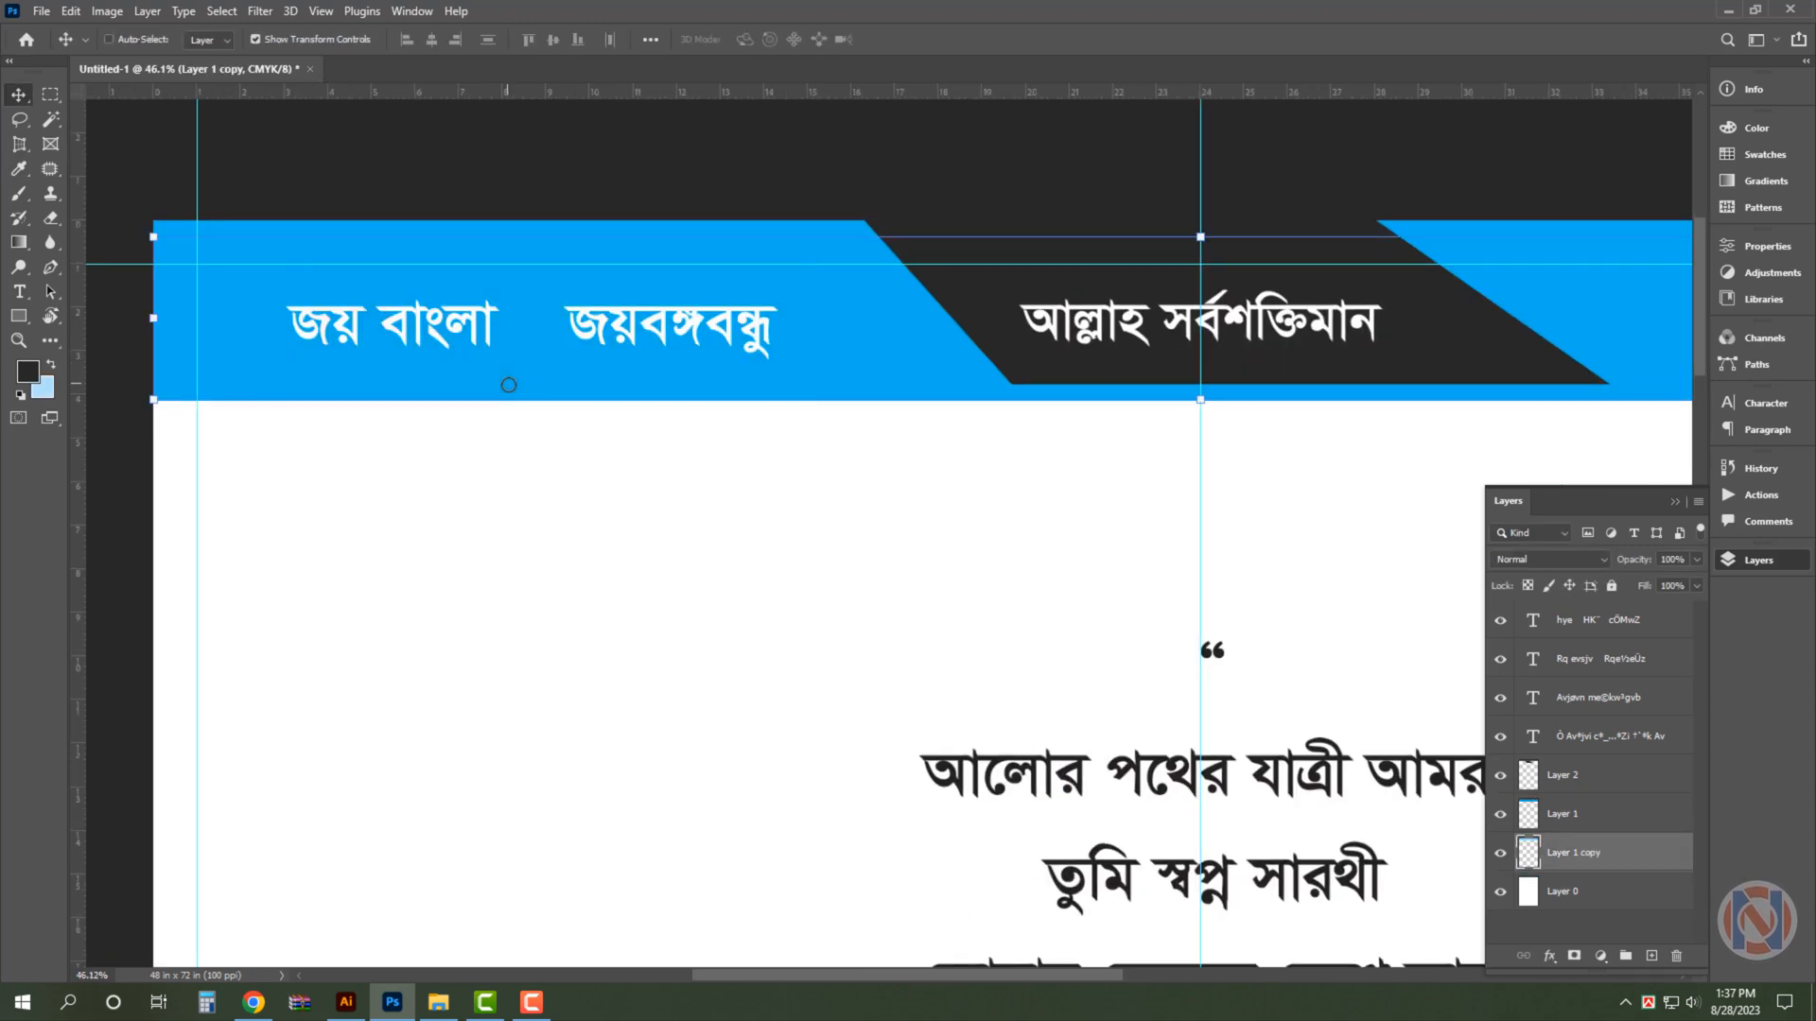
pyautogui.hotkey('ctrl', 'BackSpace')
pyautogui.click(558, 175)
# - Select a small square of the header strip before "জয় বাংলা", copy it to a new layer and fill it white
pyautogui.click(248, 300)
pyautogui.press('m')
pyautogui.moveTo(224, 300); pyautogui.dragTo(266, 341)
pyautogui.press('v')
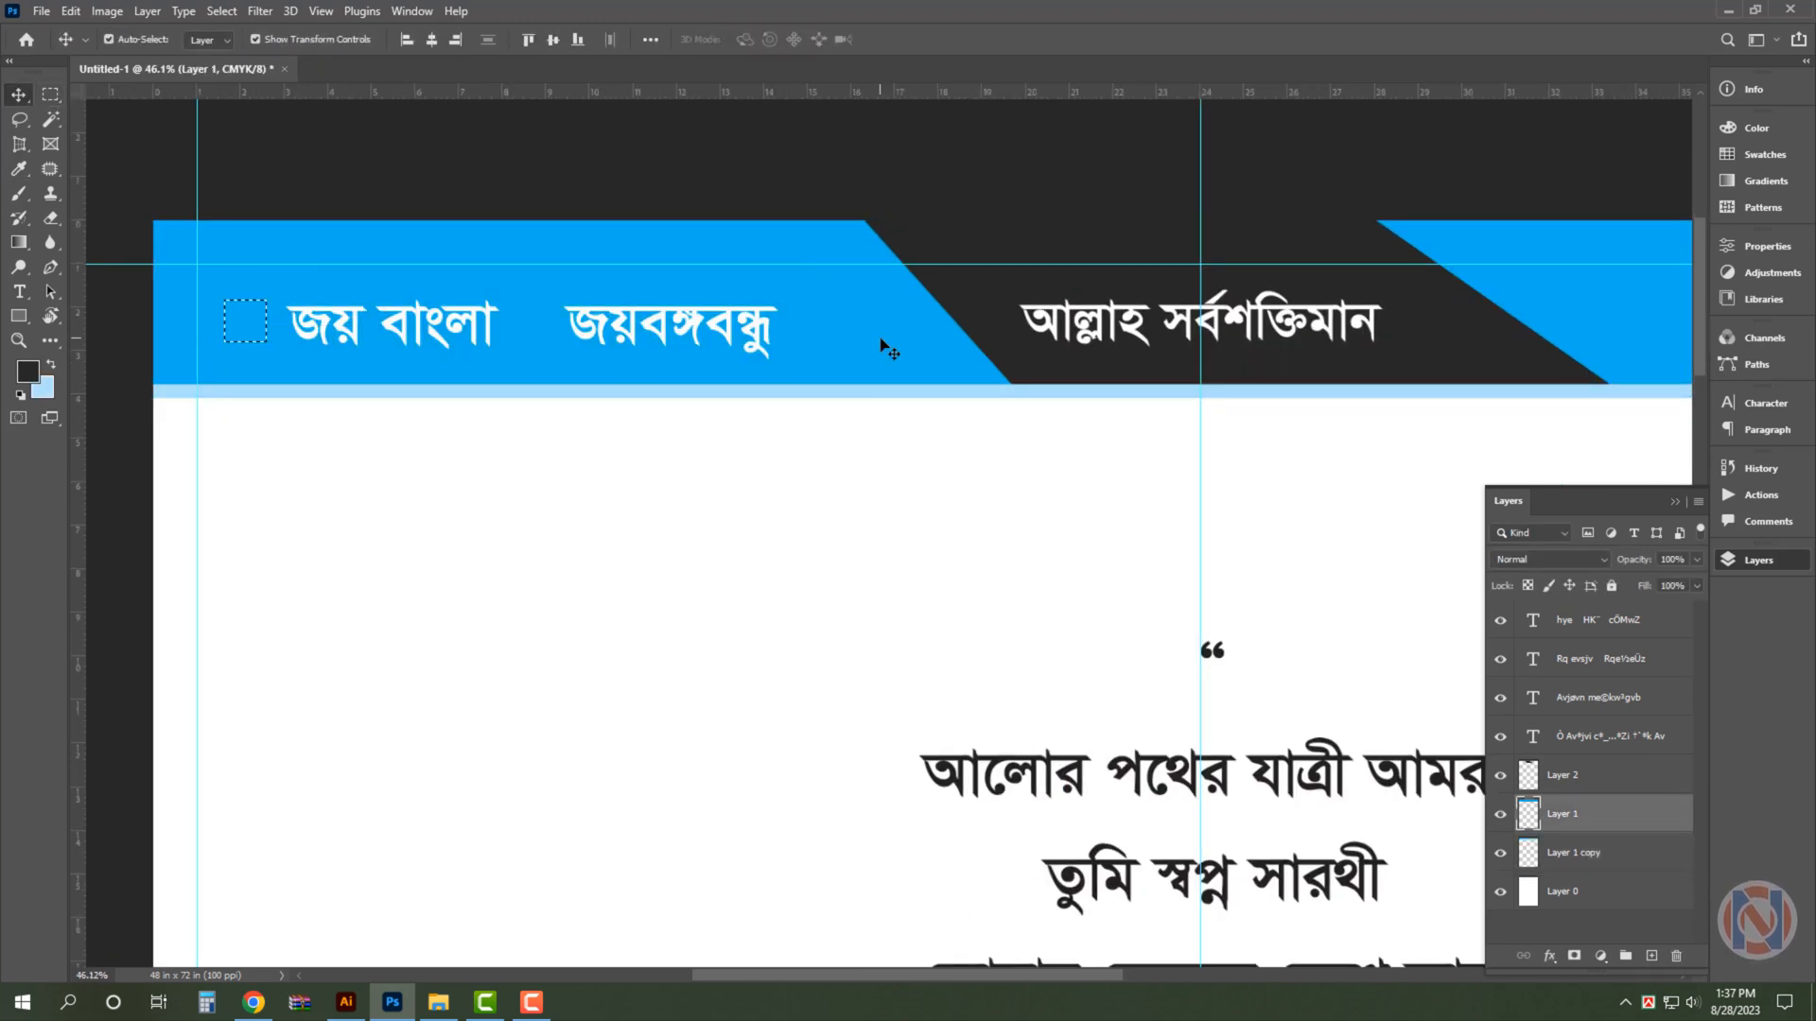
pyautogui.hotkey('ctrl', 'j')
pyautogui.click(45, 389)
pyautogui.moveTo(369, 213); pyautogui.dragTo(208, 50)
pyautogui.press('Return')
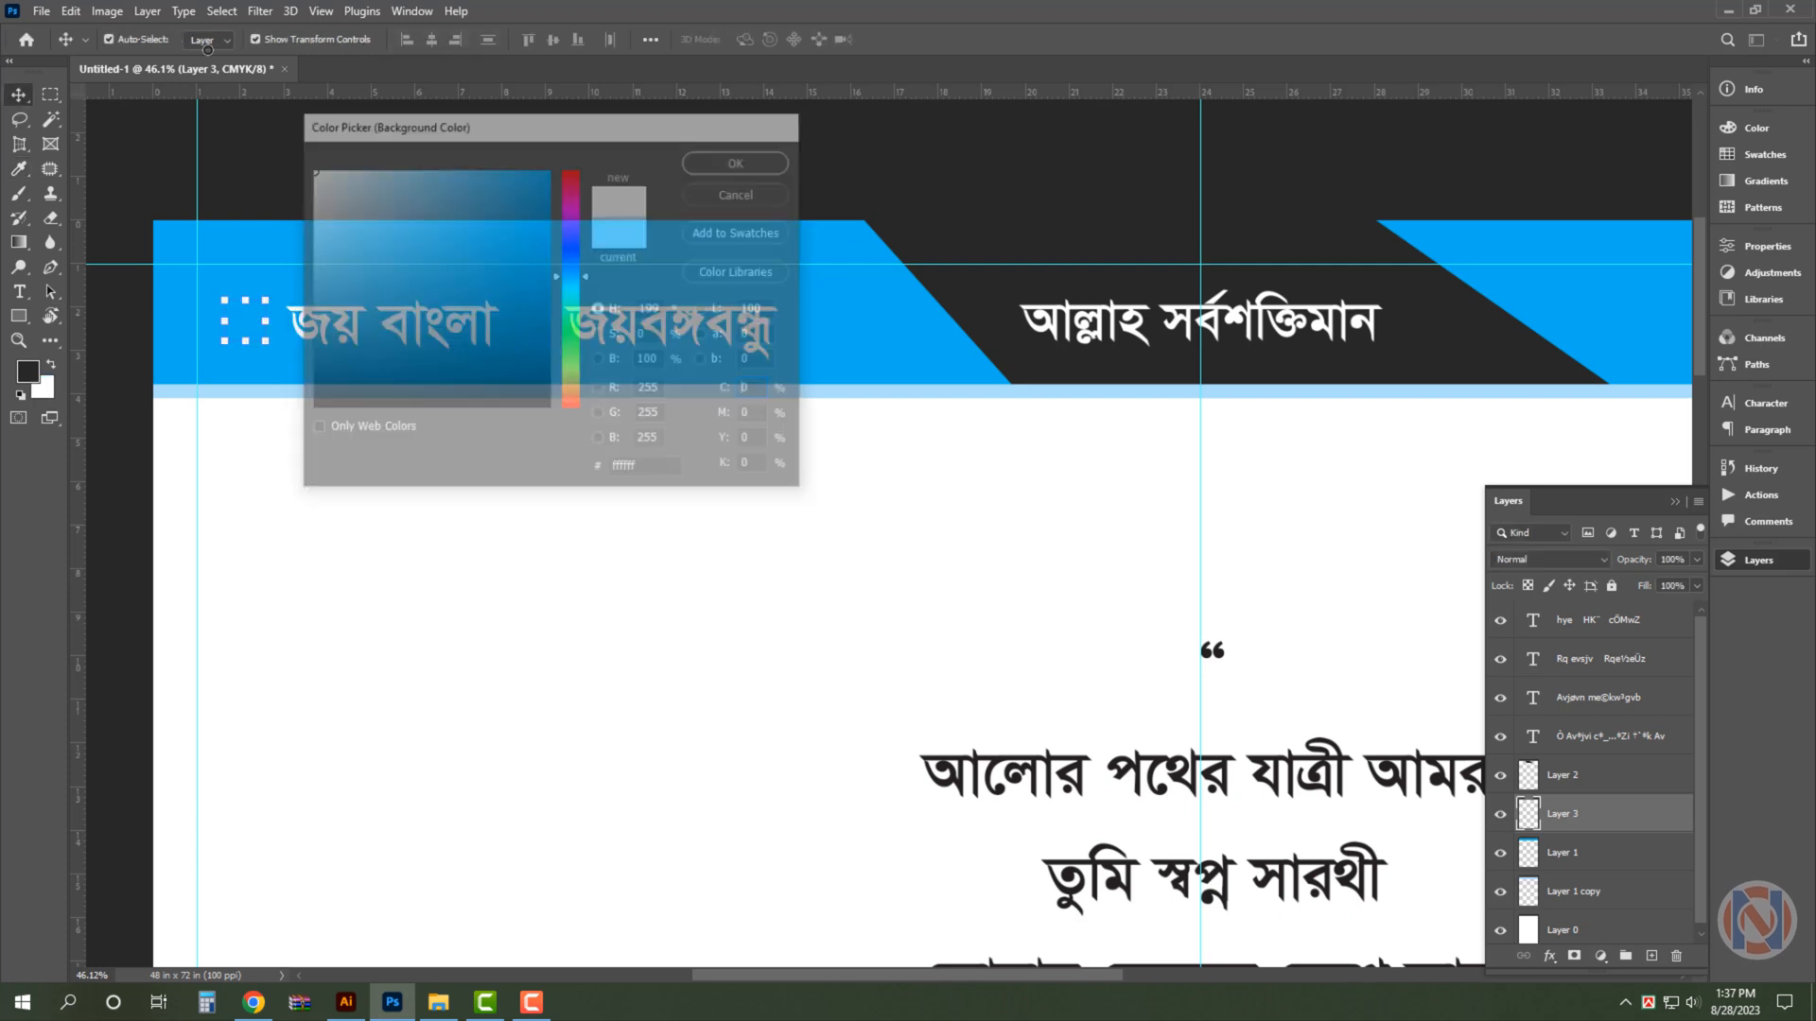
pyautogui.hotkey('ctrl', 'BackSpace')
# - Rotate the small white square 45° and scale it to 78.36% to form a diamond bullet before "জয় বাংলা"
pyautogui.moveTo(239, 308); pyautogui.dragTo(322, 389)
pyautogui.hotkey('ctrl', 't')
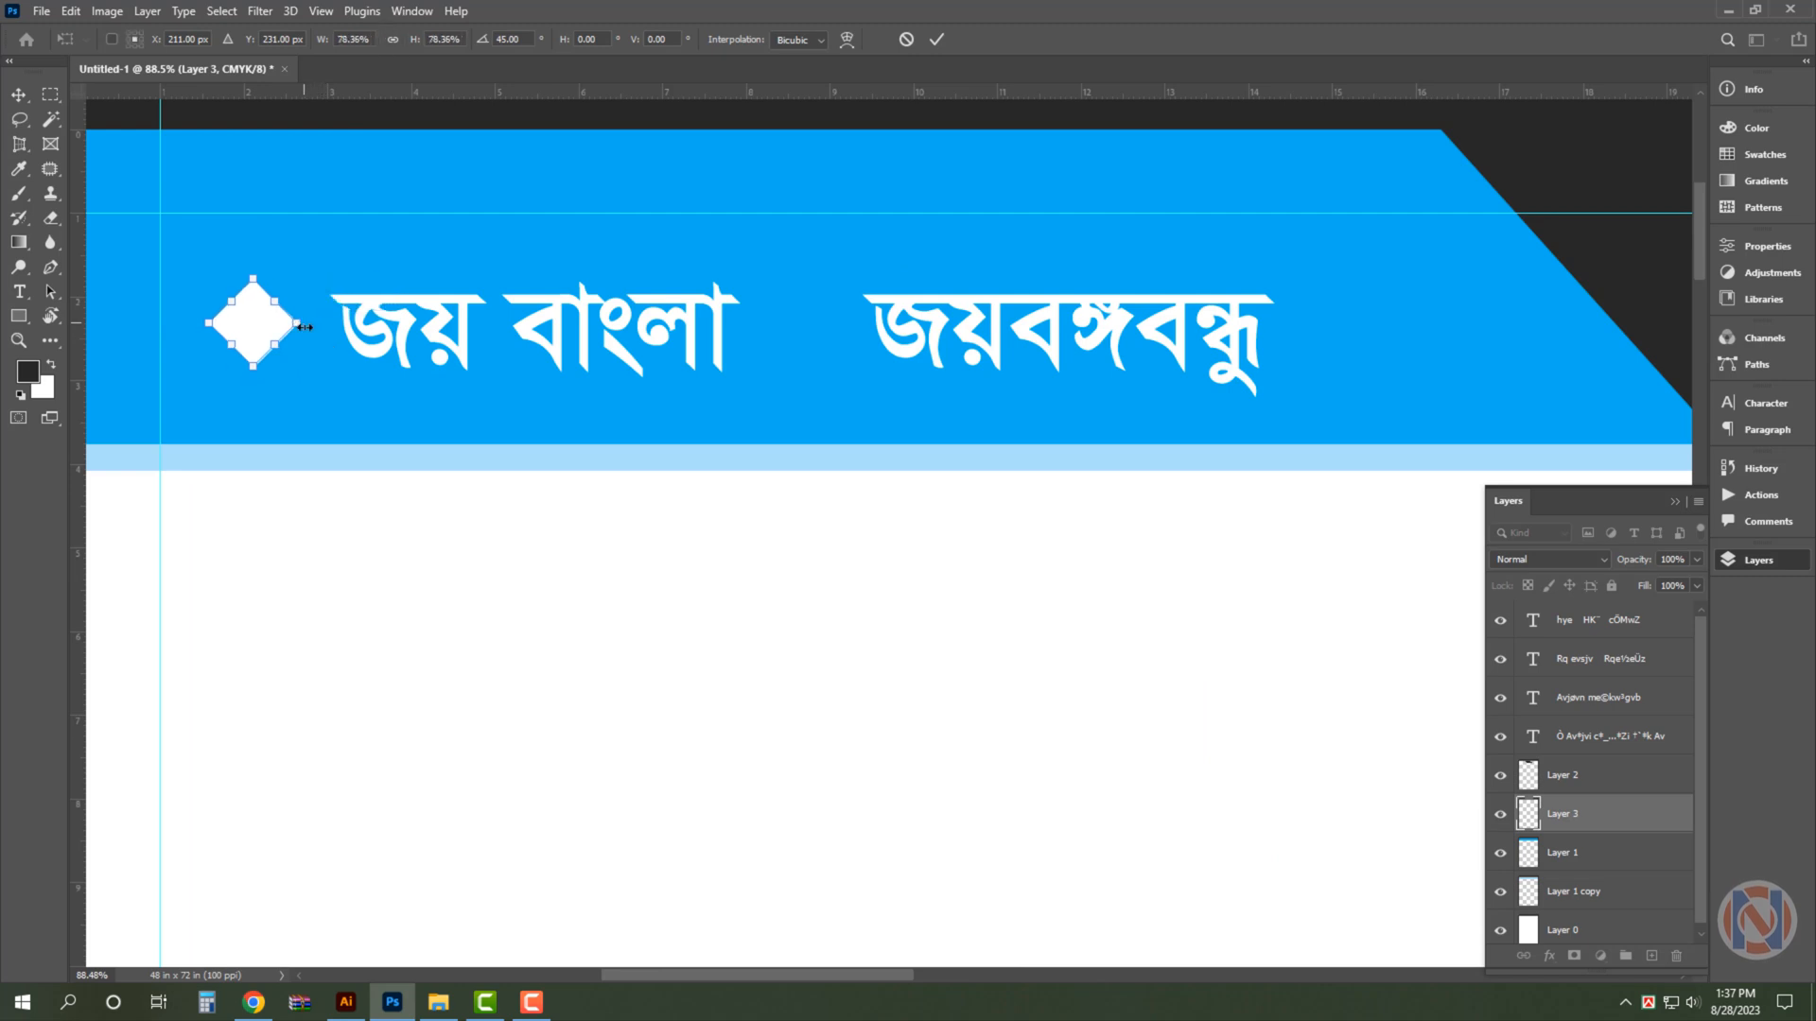
pyautogui.press('Return')
pyautogui.press('ctrl')
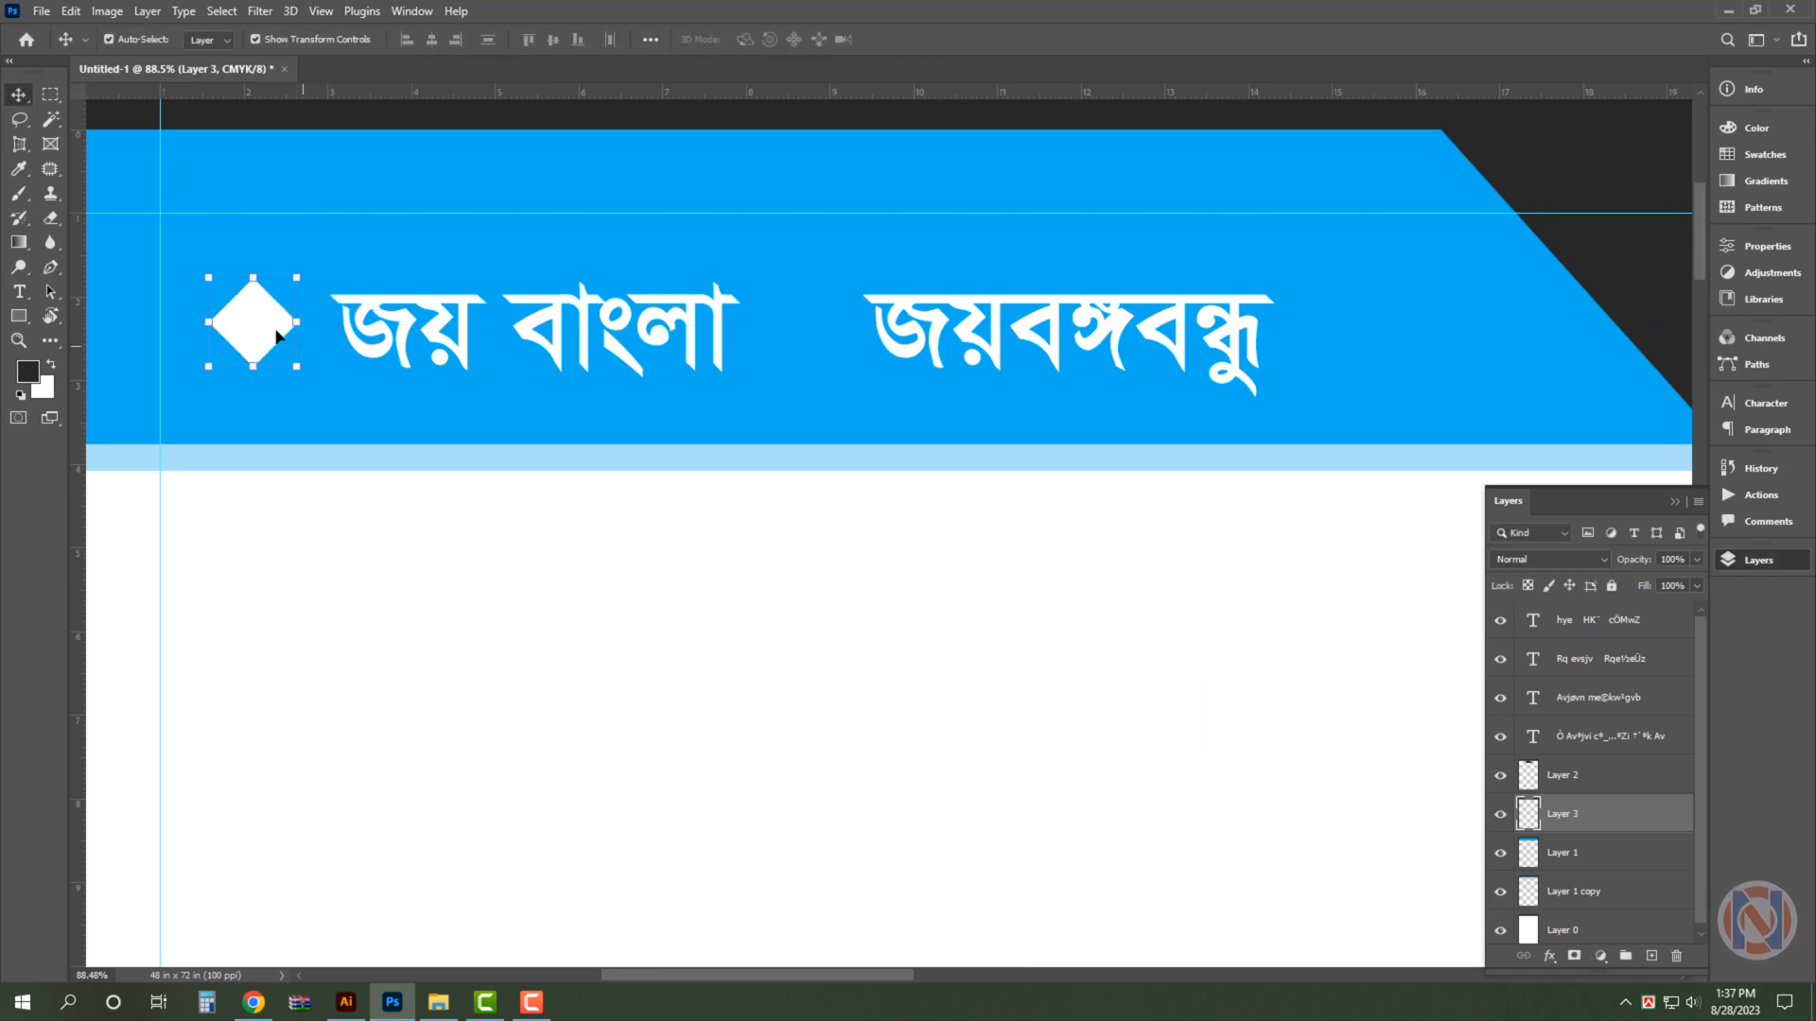
# - Duplicate the diamond between "জয় বাংলা" and "জয়বঙ্গবন্ধু" and widen the space between these two phrases to fit it
pyautogui.moveTo(272, 338); pyautogui.dragTo(809, 373)
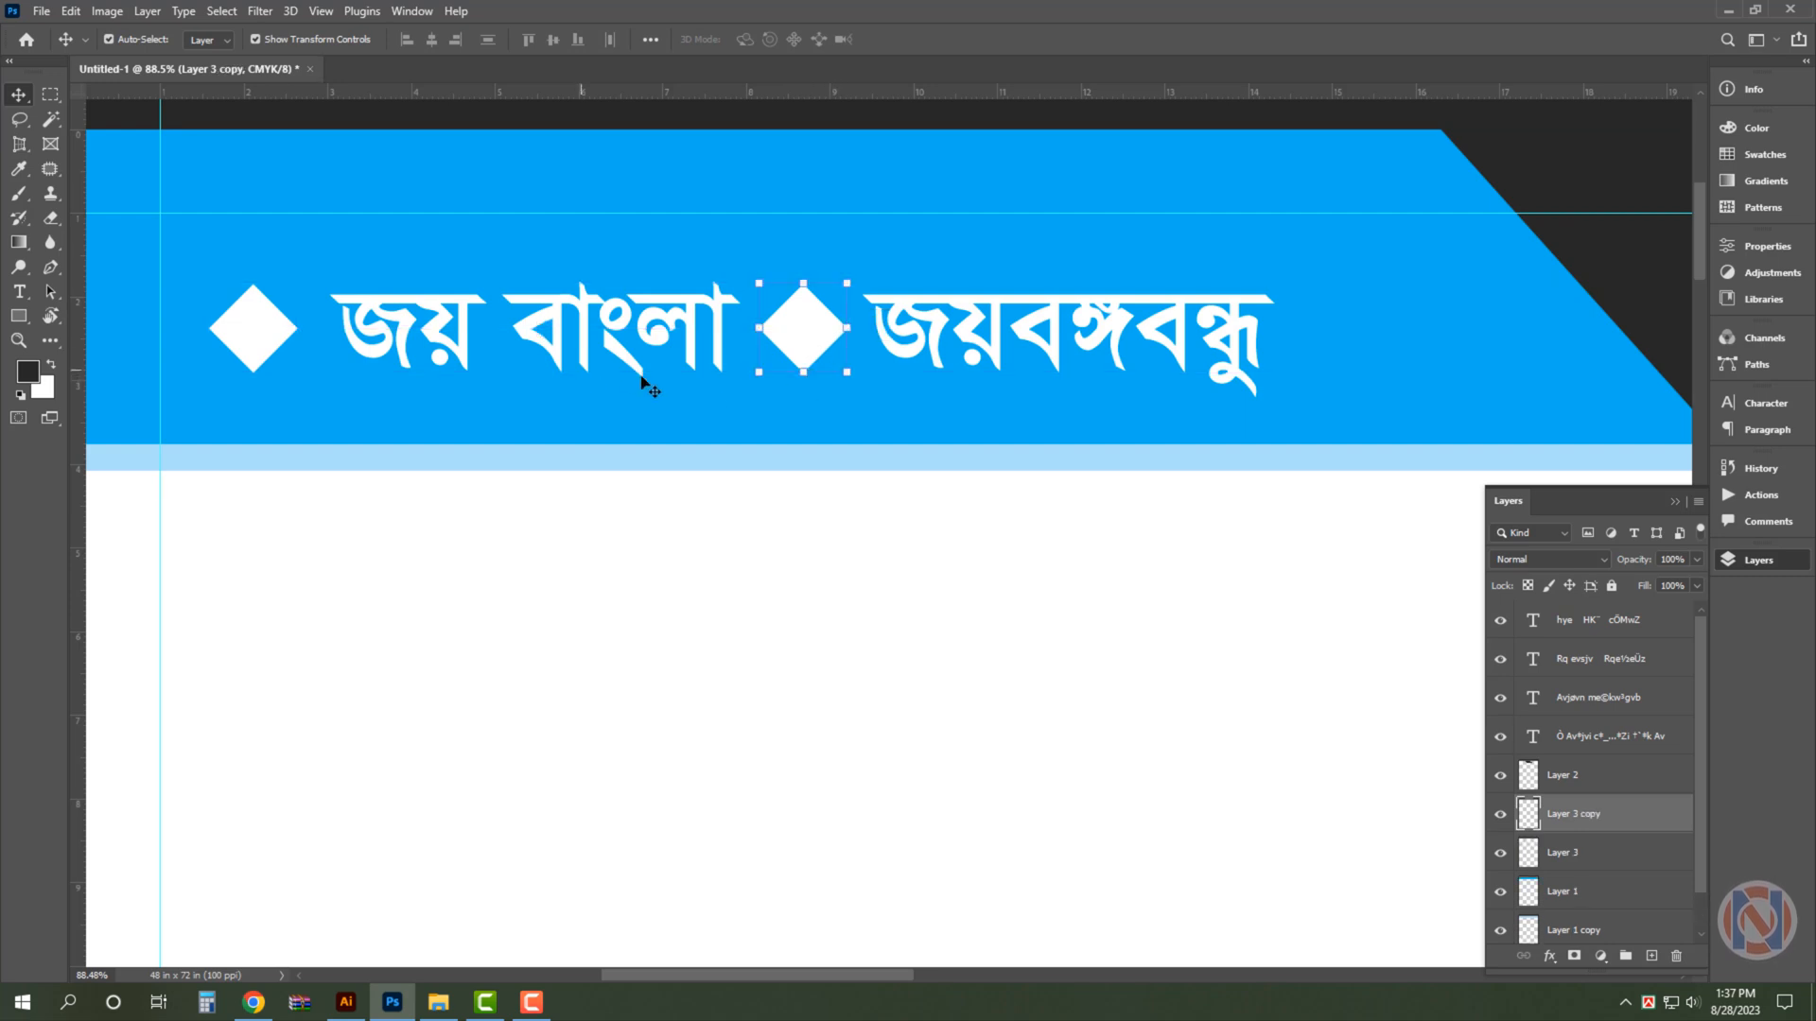
pyautogui.press('t')
pyautogui.click(865, 359)
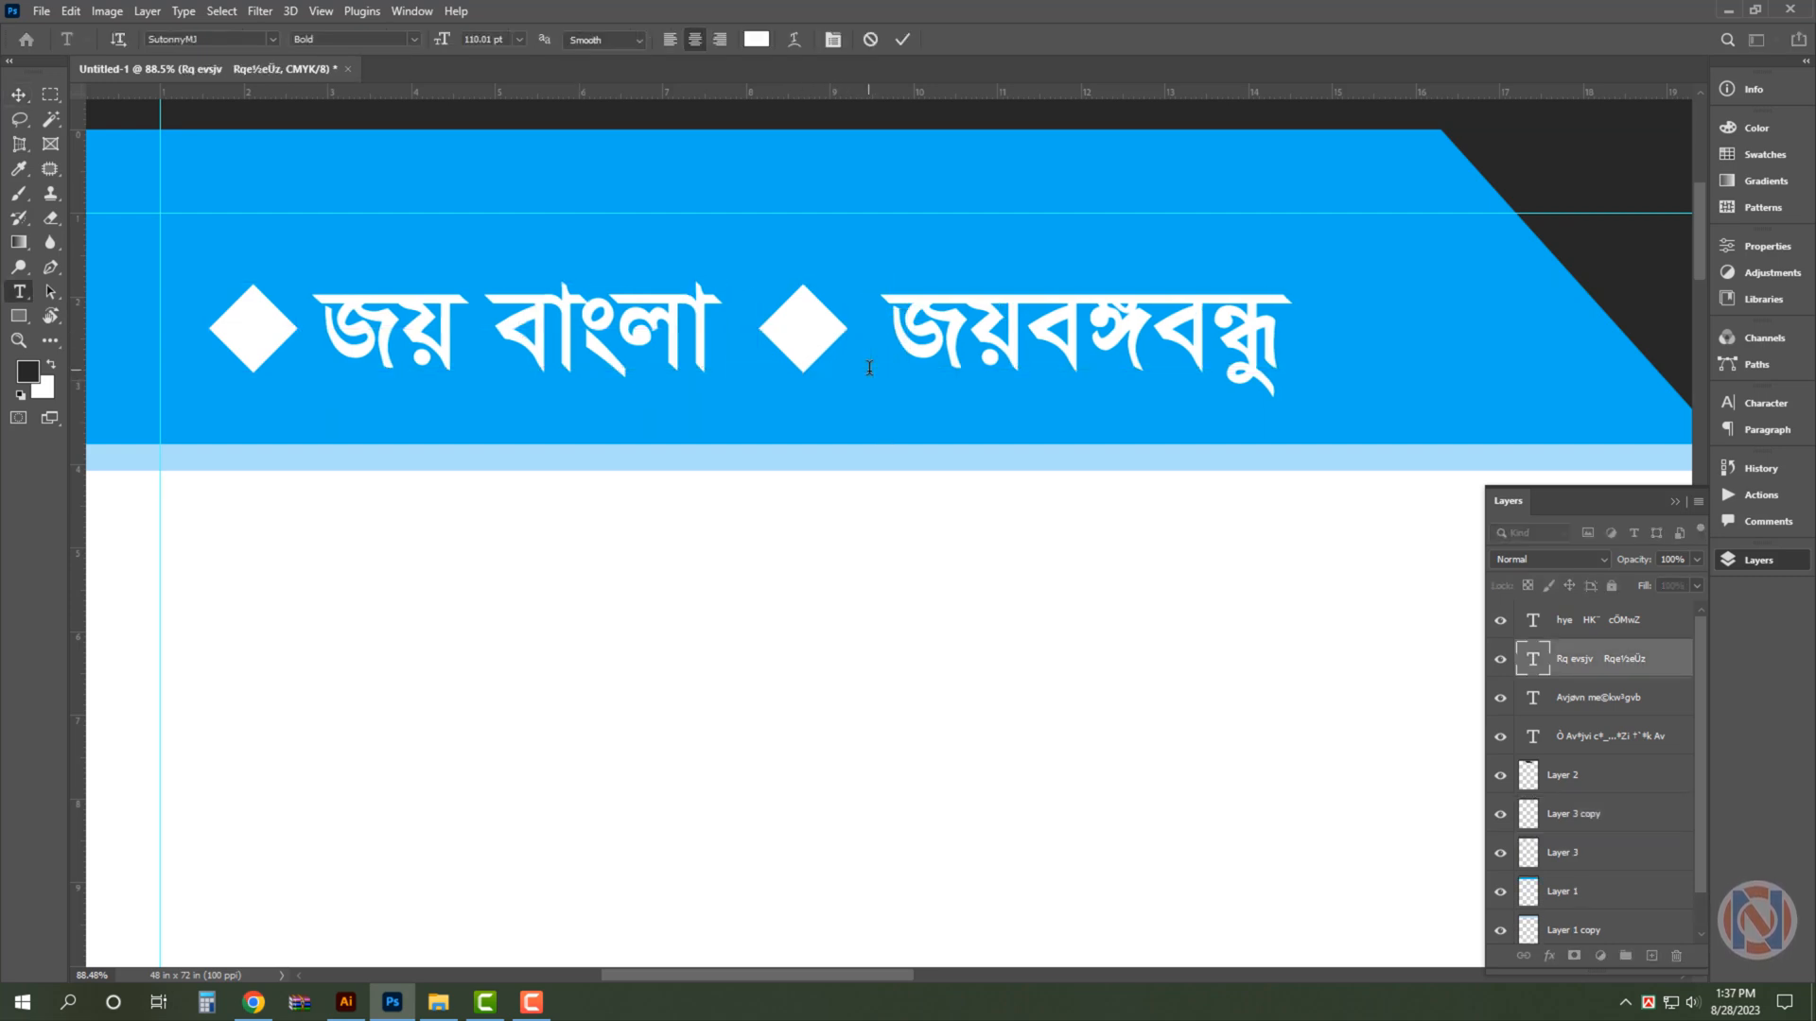
pyautogui.hotkey('ctrl', 'Return')
pyautogui.press('v')
pyautogui.hotkey('ctrl', '0')
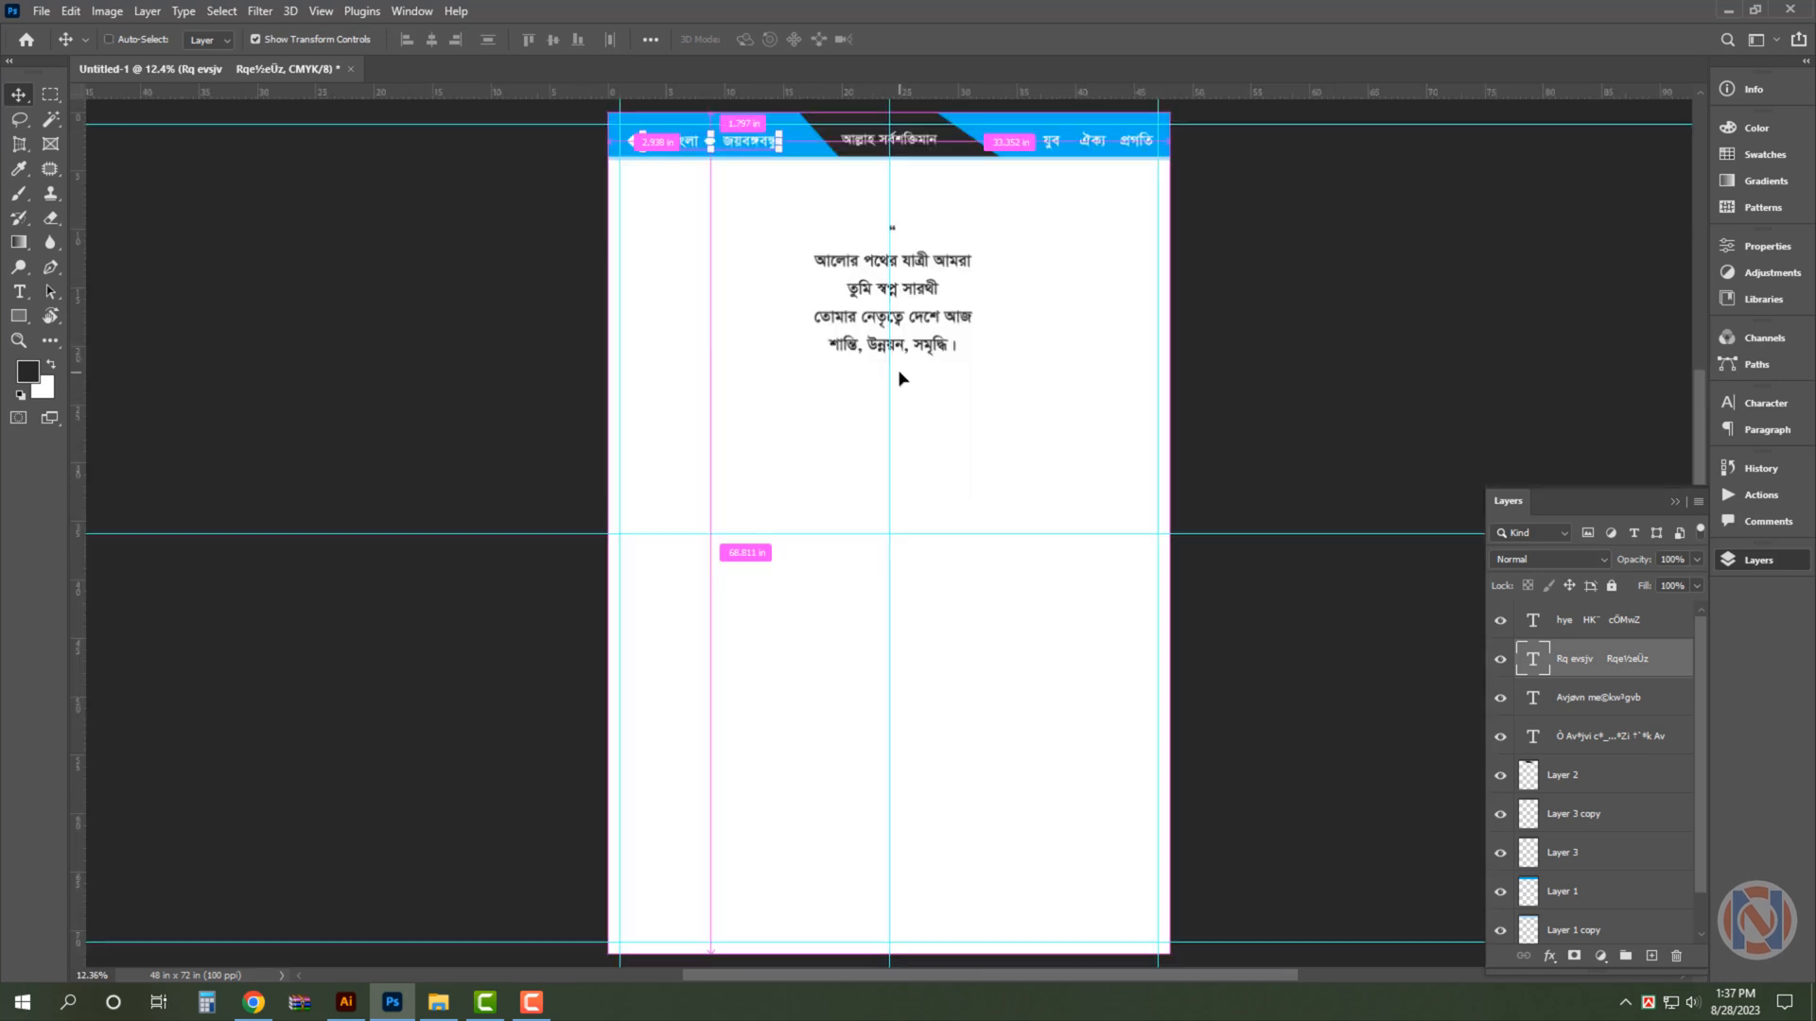
# - Refill the header strip with a deeper blue containing 60% magenta
pyautogui.click(1198, 218)
pyautogui.scroll(3, 1126, 169)
pyautogui.moveTo(1121, 168); pyautogui.dragTo(1114, 360)
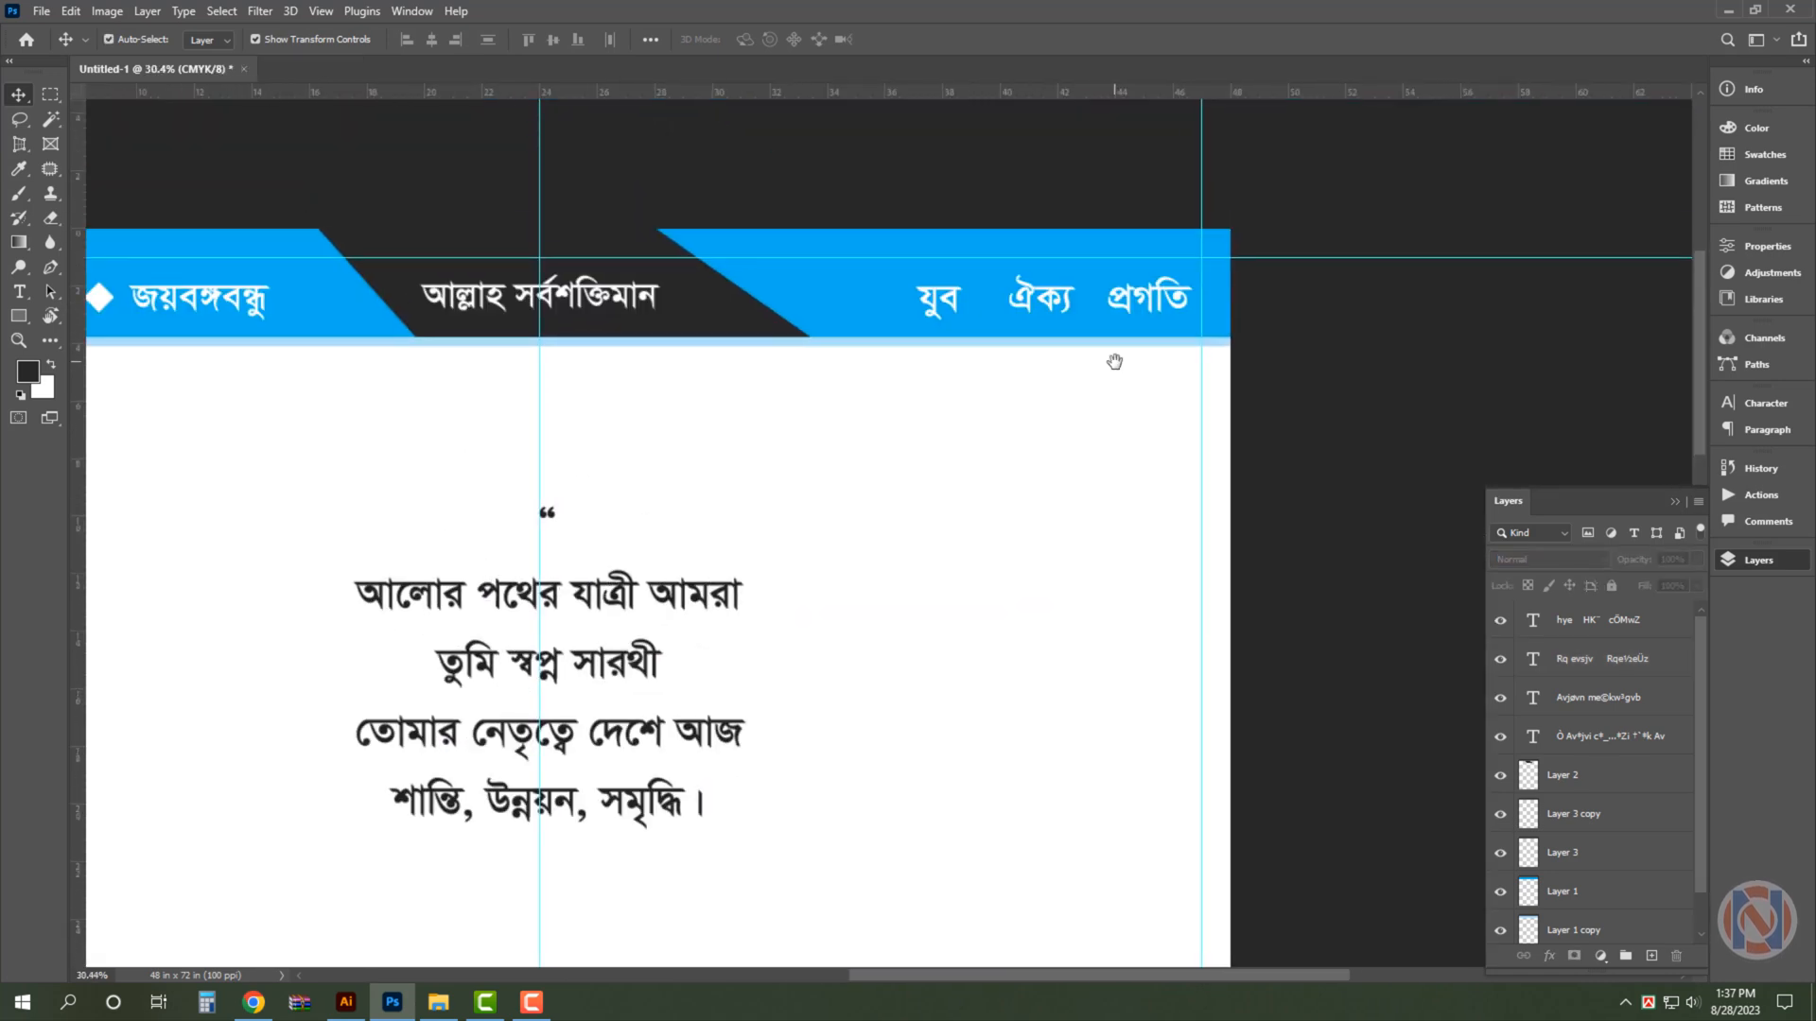
pyautogui.moveTo(698, 250); pyautogui.dragTo(830, 254)
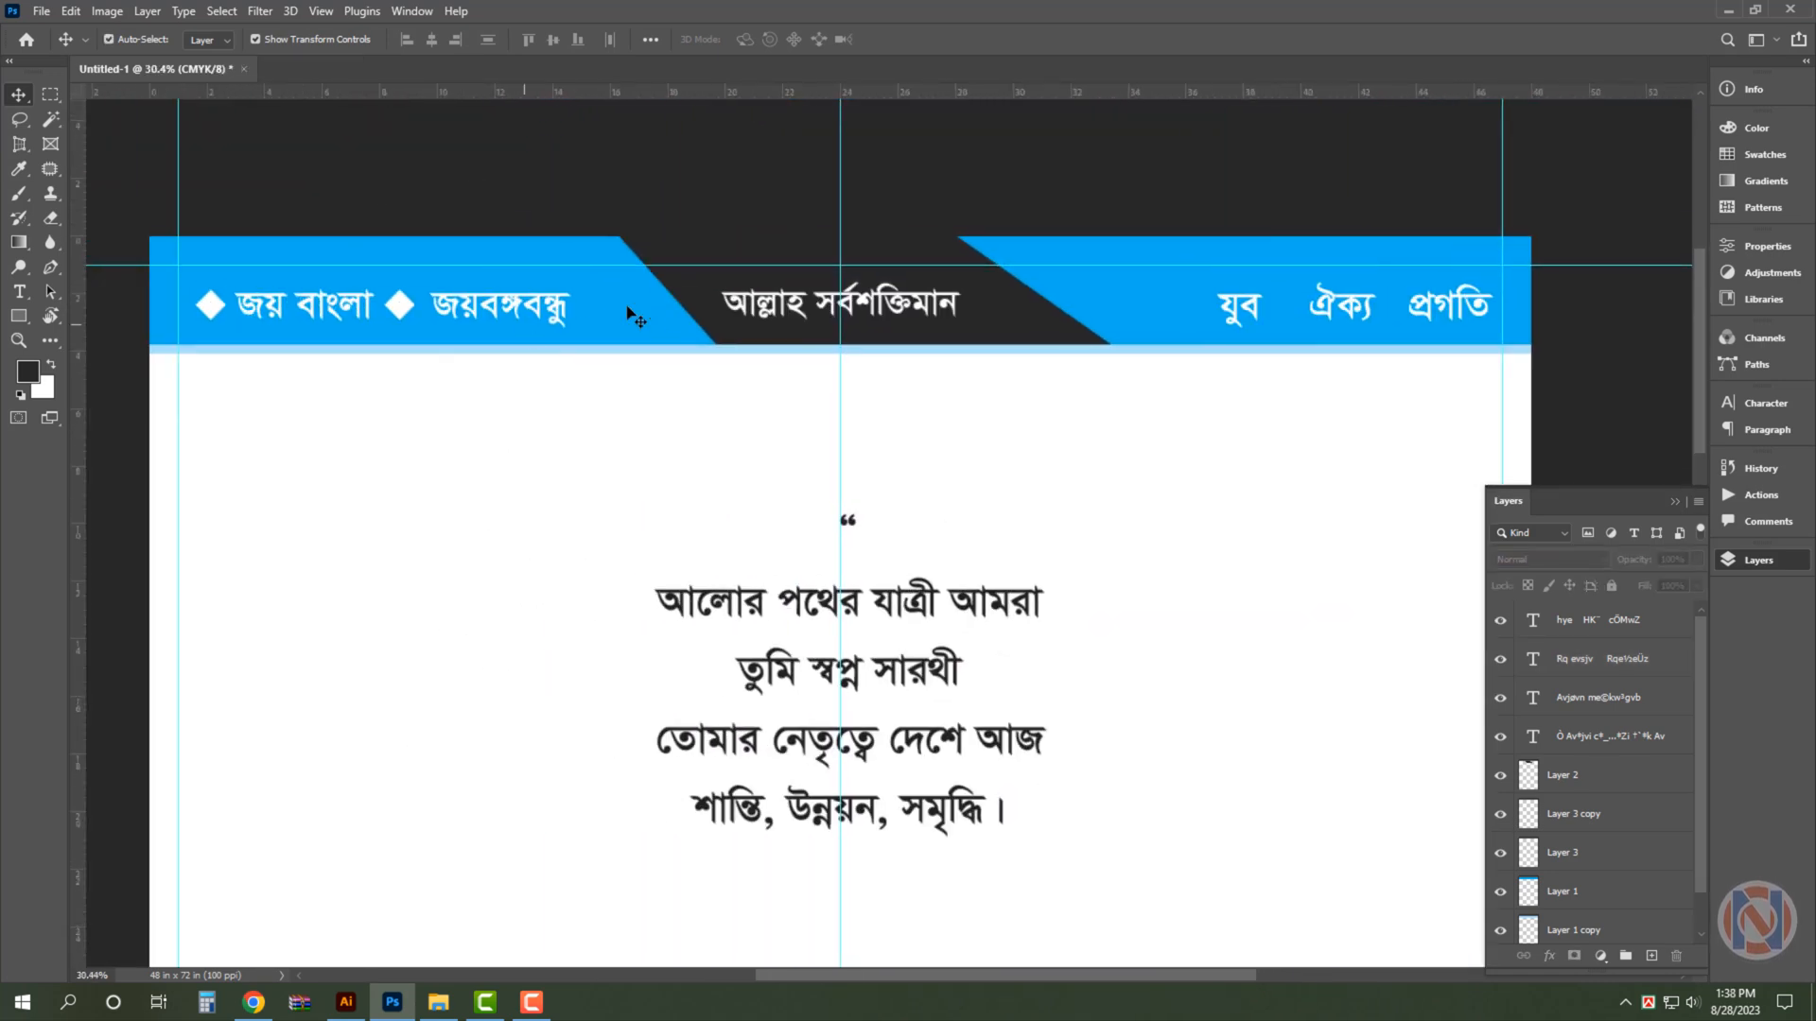
pyautogui.click(321, 324)
pyautogui.click(47, 389)
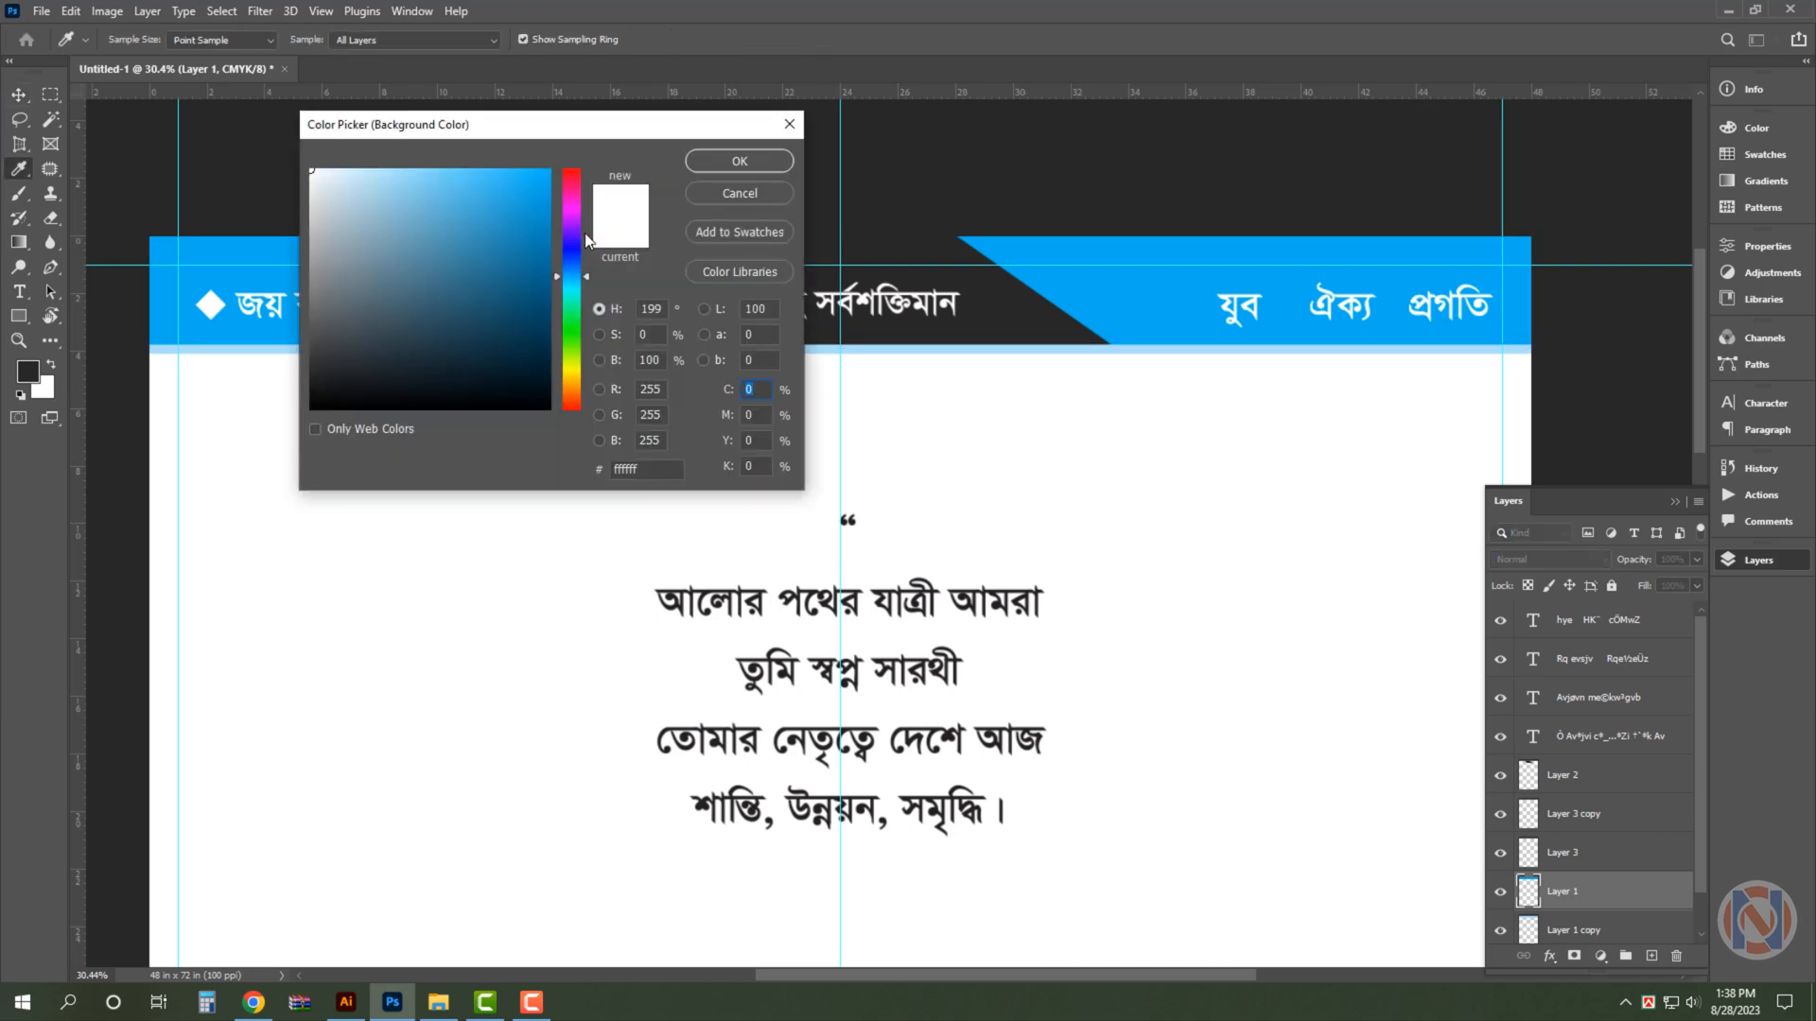
pyautogui.write('60')
pyautogui.press('Return')
pyautogui.hotkey('ctrl', 'shift', 'BackSpace')
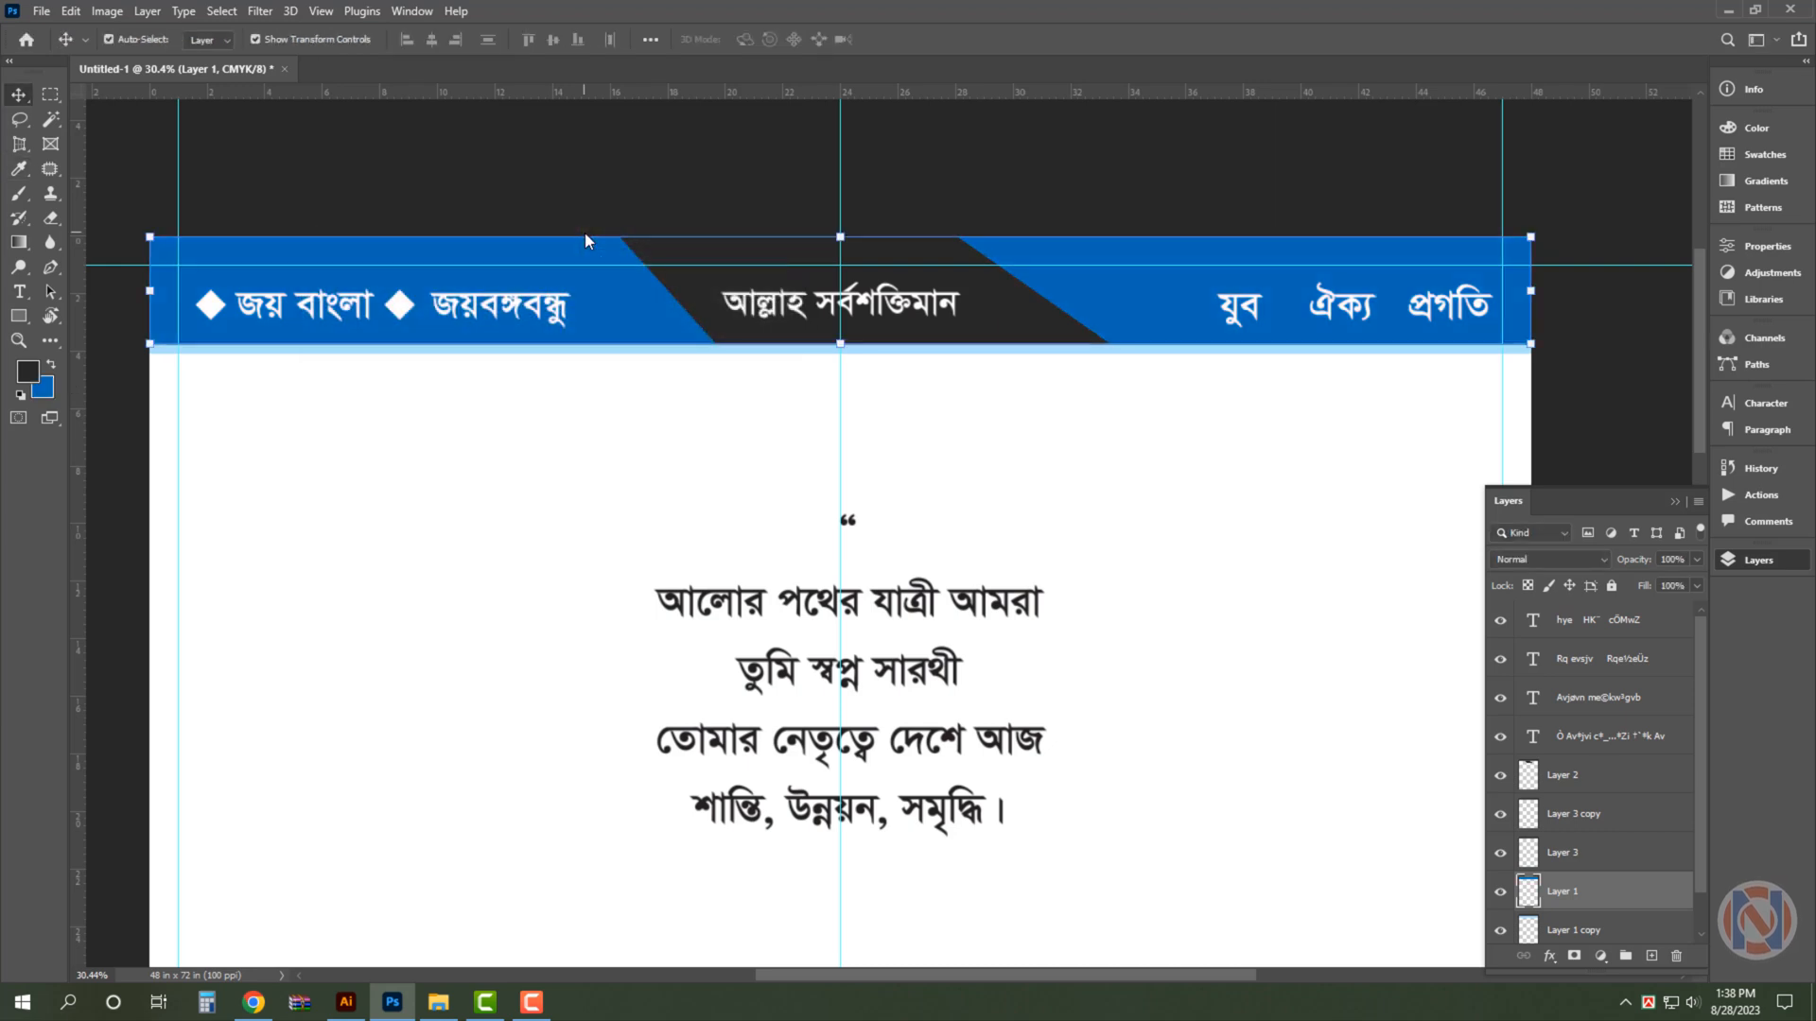
pyautogui.click(642, 126)
# - Place a copy of the diamond bullet in front of "যুব" in the header strip
pyautogui.moveTo(404, 308); pyautogui.dragTo(1218, 367)
pyautogui.hotkey('ctrl', 'z')
pyautogui.moveTo(224, 318); pyautogui.dragTo(1206, 318)
pyautogui.scroll(2, 1494, 301)
pyautogui.moveTo(1551, 346); pyautogui.dragTo(1584, 360)
pyautogui.moveTo(1381, 326); pyautogui.dragTo(996, 294)
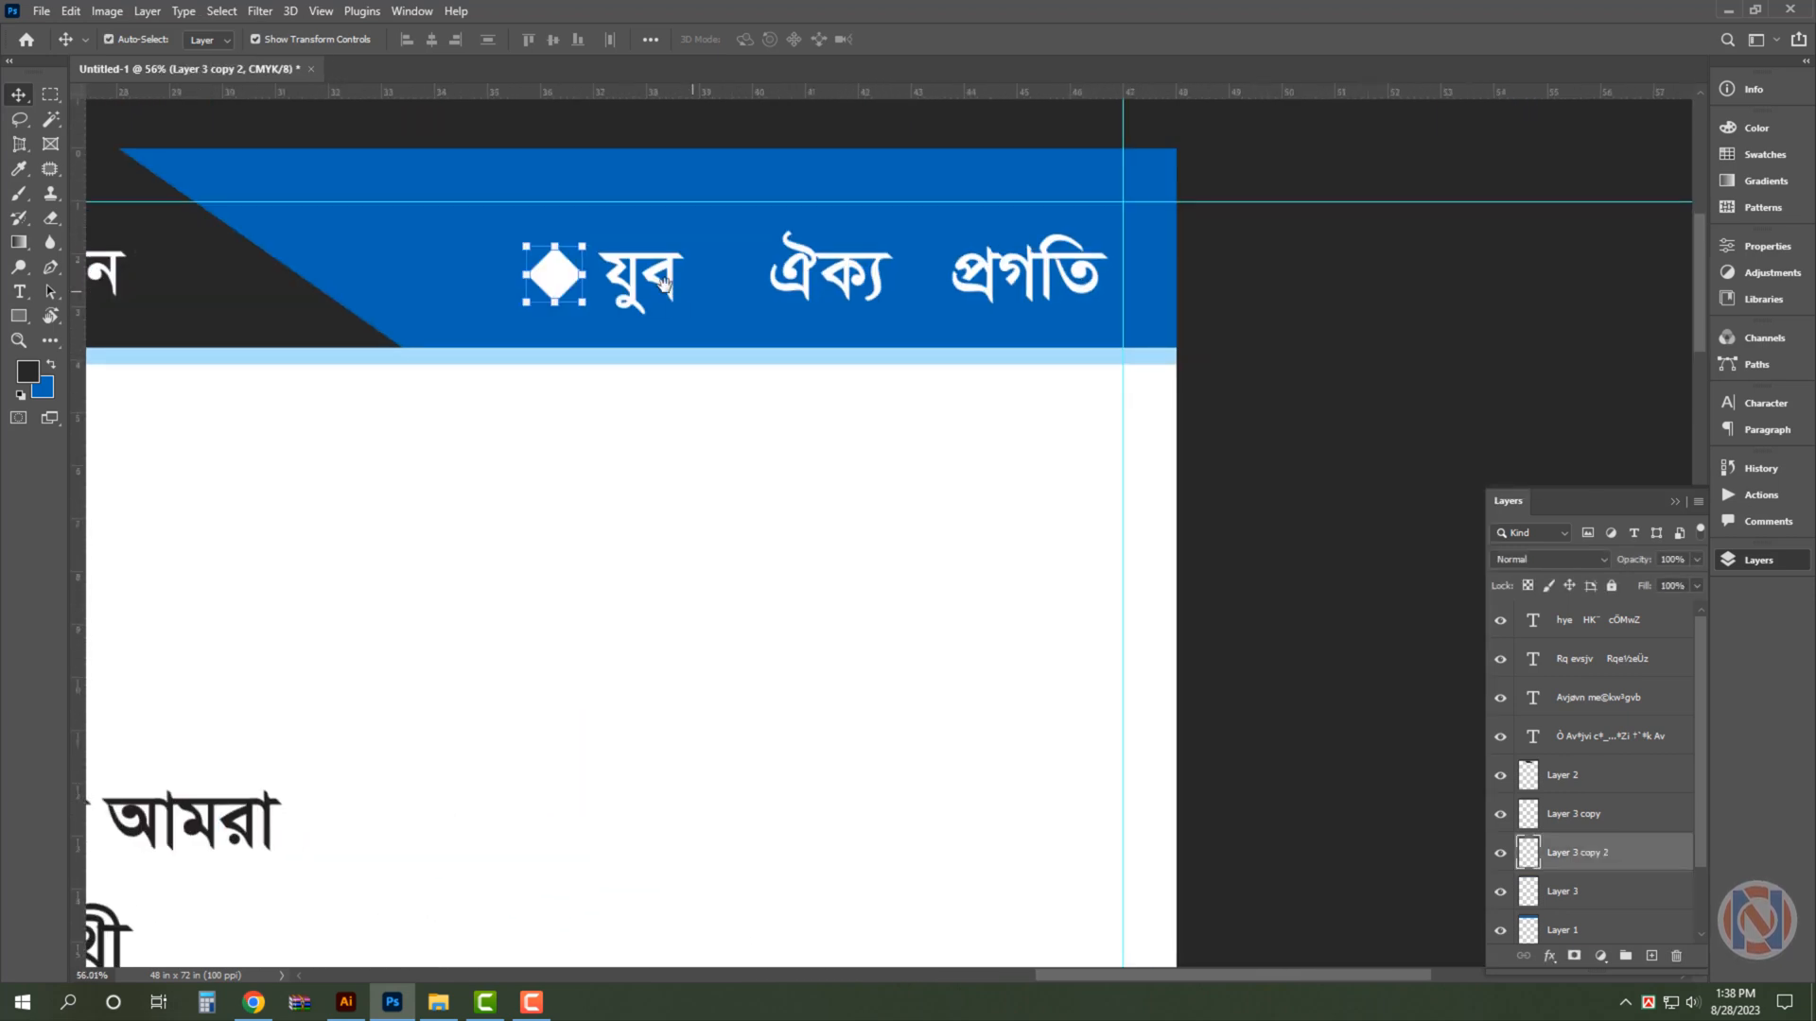
# - Duplicate the diamond in front of "ঐক্য" and widen the spacing between the words of that header text
pyautogui.moveTo(578, 287); pyautogui.dragTo(748, 287)
pyautogui.moveTo(725, 286); pyautogui.dragTo(764, 294)
pyautogui.moveTo(725, 297); pyautogui.dragTo(923, 298)
pyautogui.hotkey('ctrl', 'z')
pyautogui.press('t')
pyautogui.click(1021, 301)
pyautogui.click(19, 94)
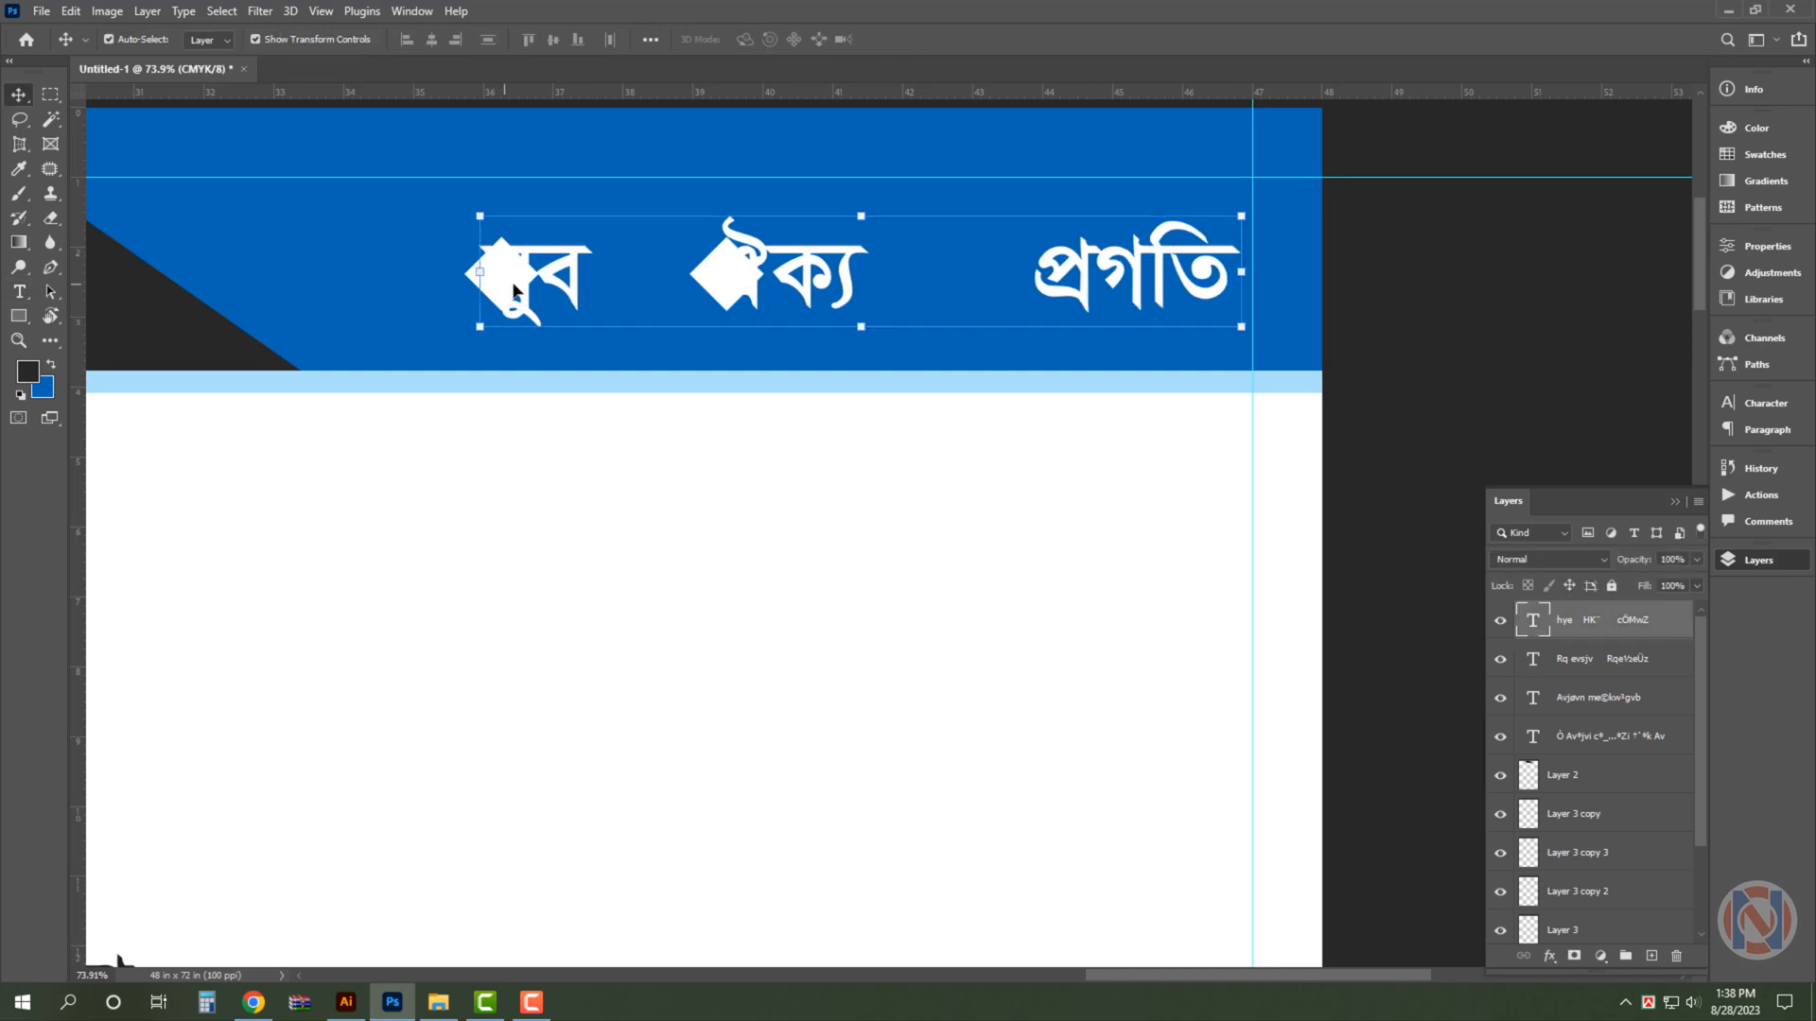
# - Reposition the two diamonds so they sit just before "যুব" and "ঐক্য", above the text in the layer order
pyautogui.moveTo(660, 277); pyautogui.dragTo(815, 283)
pyautogui.click(726, 286)
pyautogui.press('Delete')
pyautogui.moveTo(506, 285); pyautogui.dragTo(393, 285)
pyautogui.moveTo(810, 282); pyautogui.dragTo(542, 280)
pyautogui.moveTo(397, 286); pyautogui.dragTo(441, 287)
# - Duplicate the diamond in front of "প্রগতি" and fine-tune the text spacing and bullet positions
pyautogui.moveTo(440, 291); pyautogui.dragTo(990, 299)
pyautogui.press('t')
pyautogui.click(723, 305)
pyautogui.click(19, 94)
pyautogui.moveTo(432, 286); pyautogui.dragTo(406, 287)
# - Start a pen path with a diagonal edge crossing the dark centre section, ending below the header strip
pyautogui.click(284, 230)
pyautogui.hotkey('ctrl', '-')
pyautogui.hotkey('ctrl', '-')
pyautogui.hotkey('ctrl', '-')
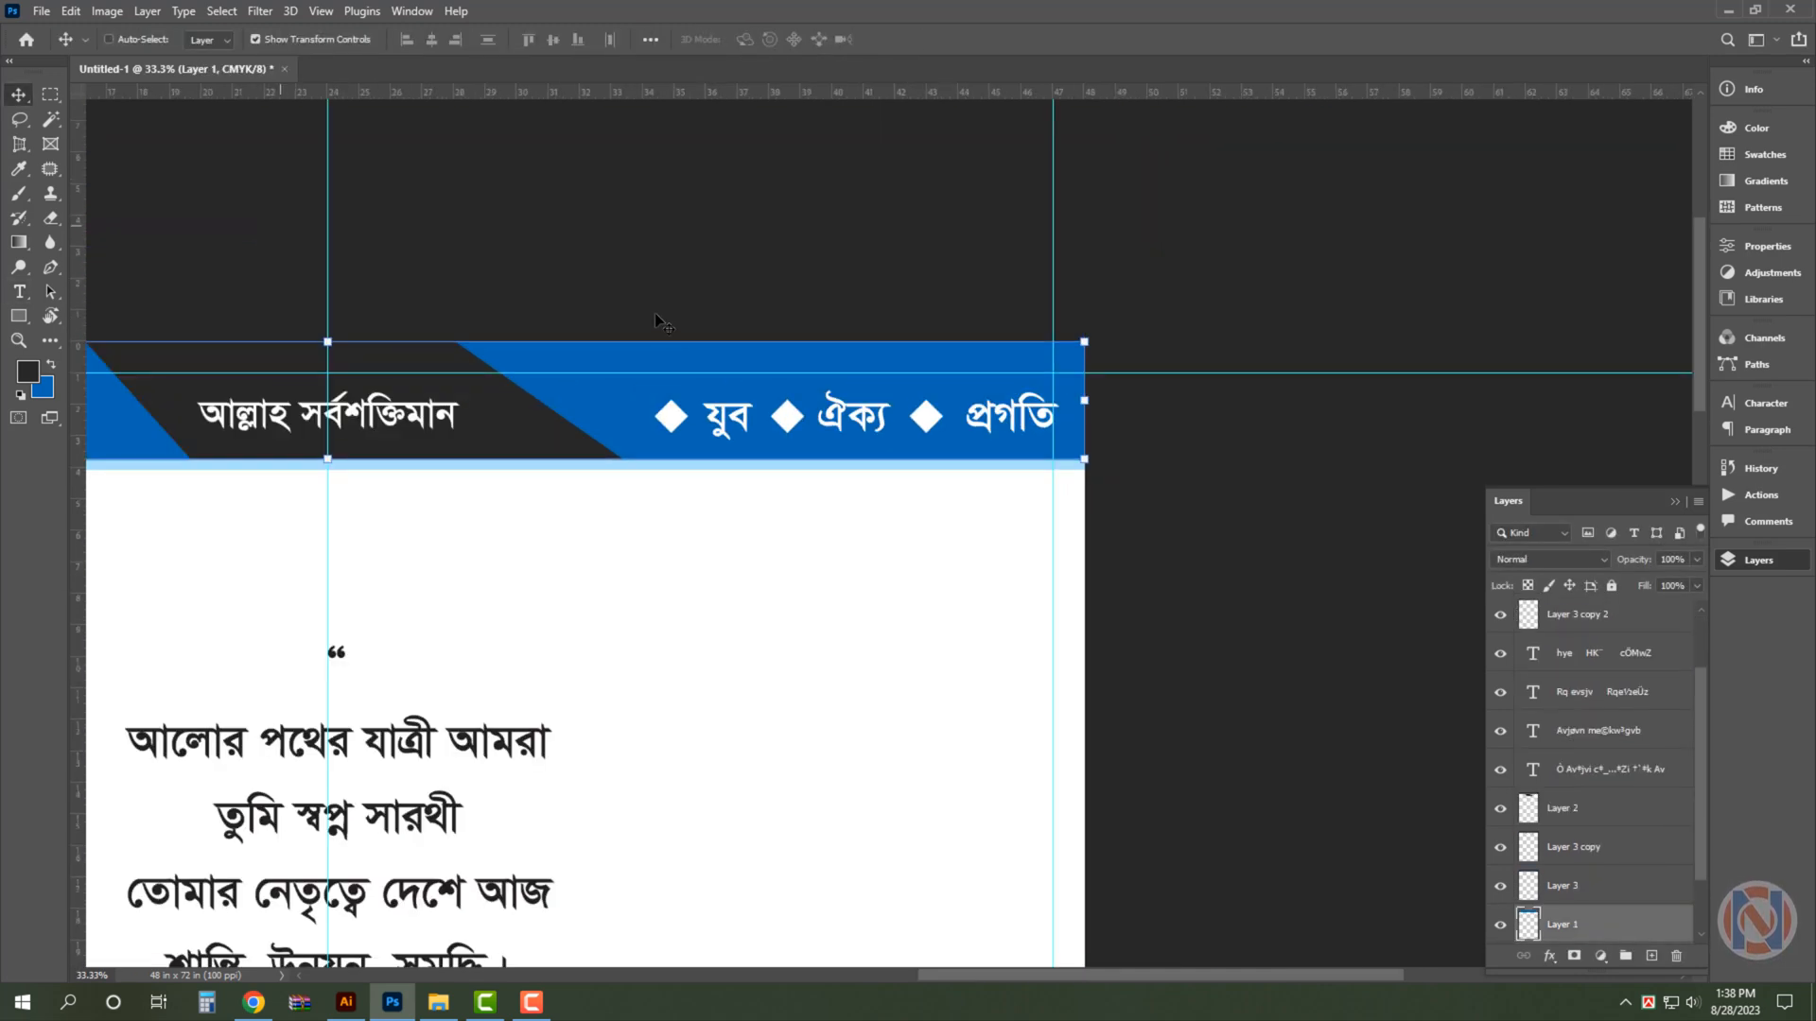
pyautogui.click(661, 320)
pyautogui.press('p')
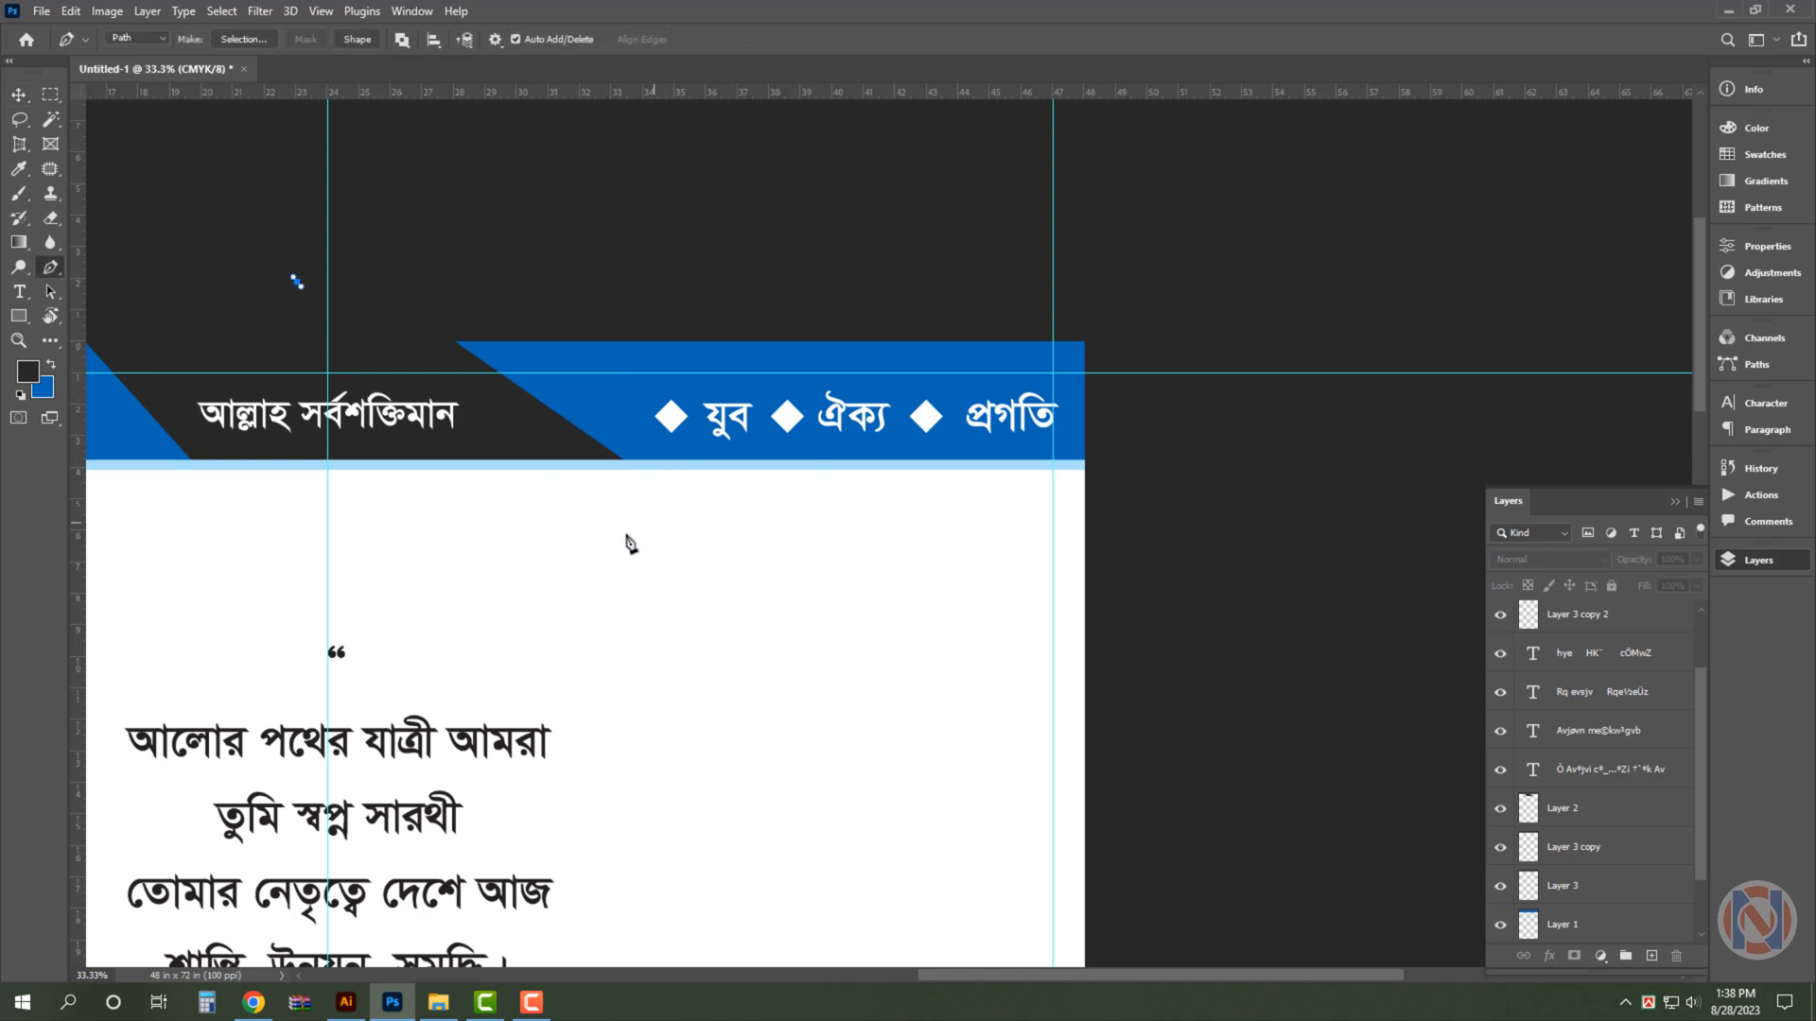
pyautogui.click(626, 534)
pyautogui.moveTo(1242, 400); pyautogui.dragTo(1254, 417)
pyautogui.press('v')
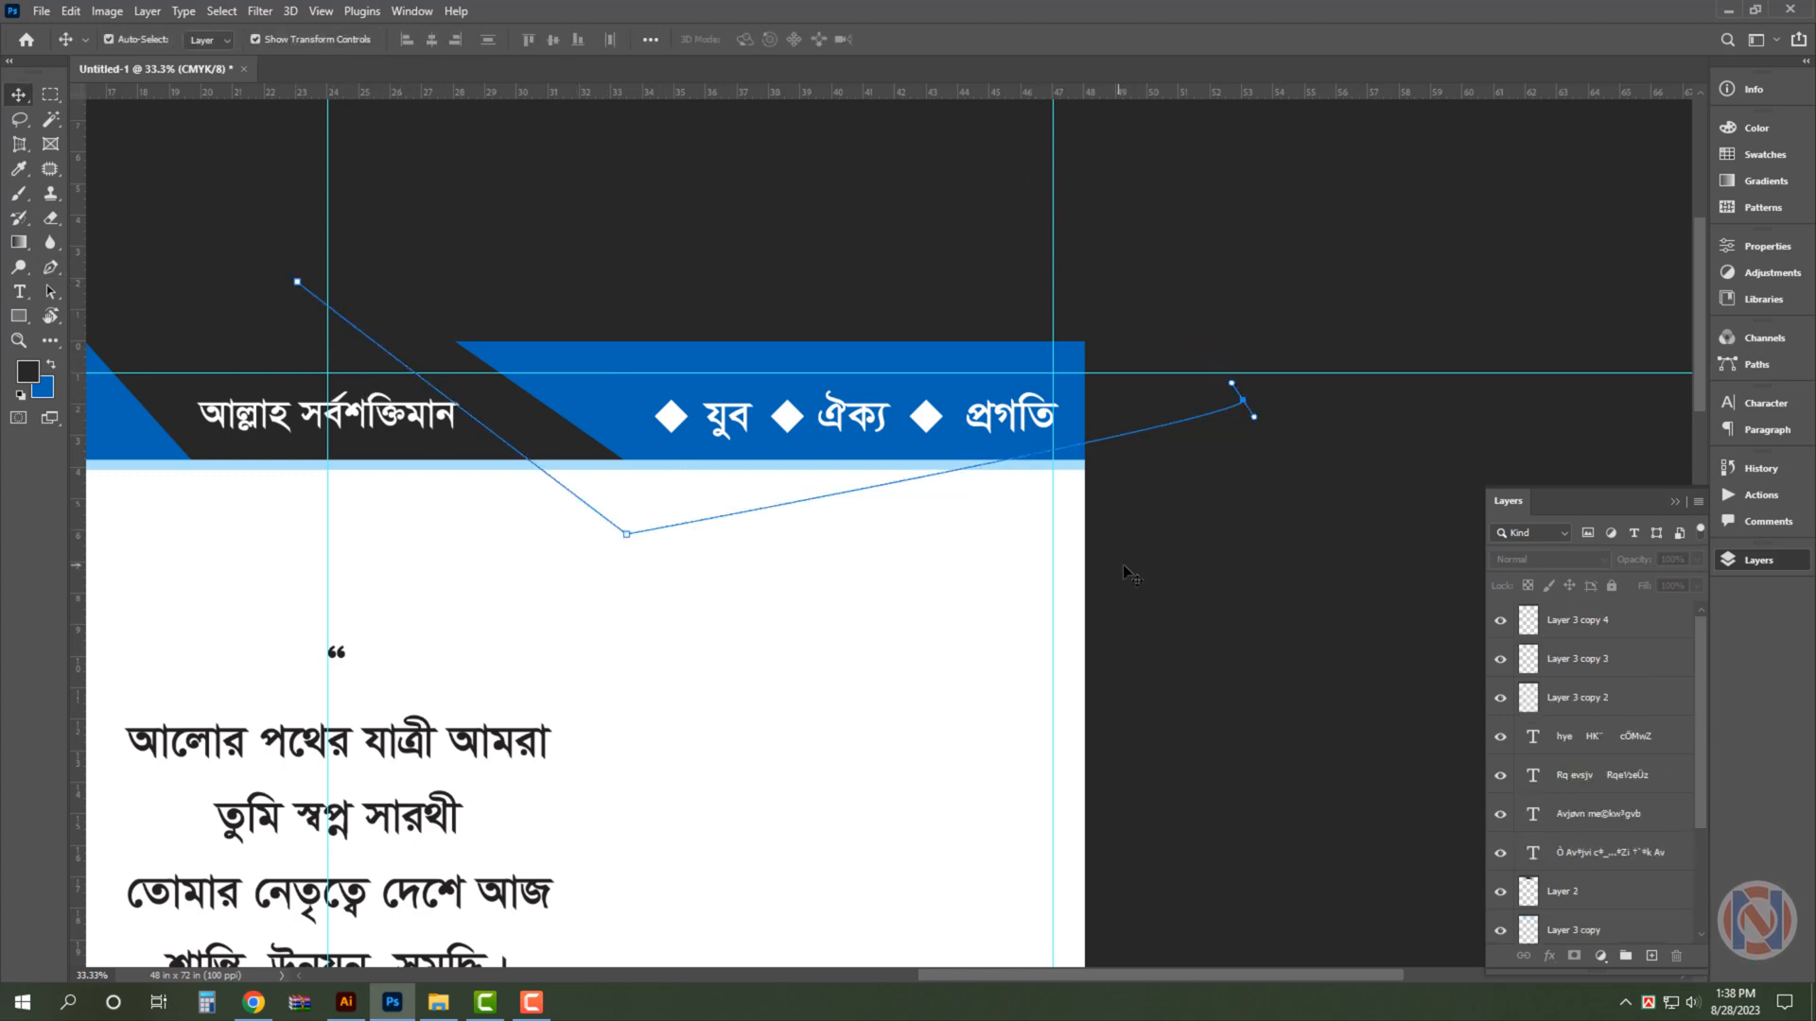
pyautogui.hotkey('ctrl', 'z')
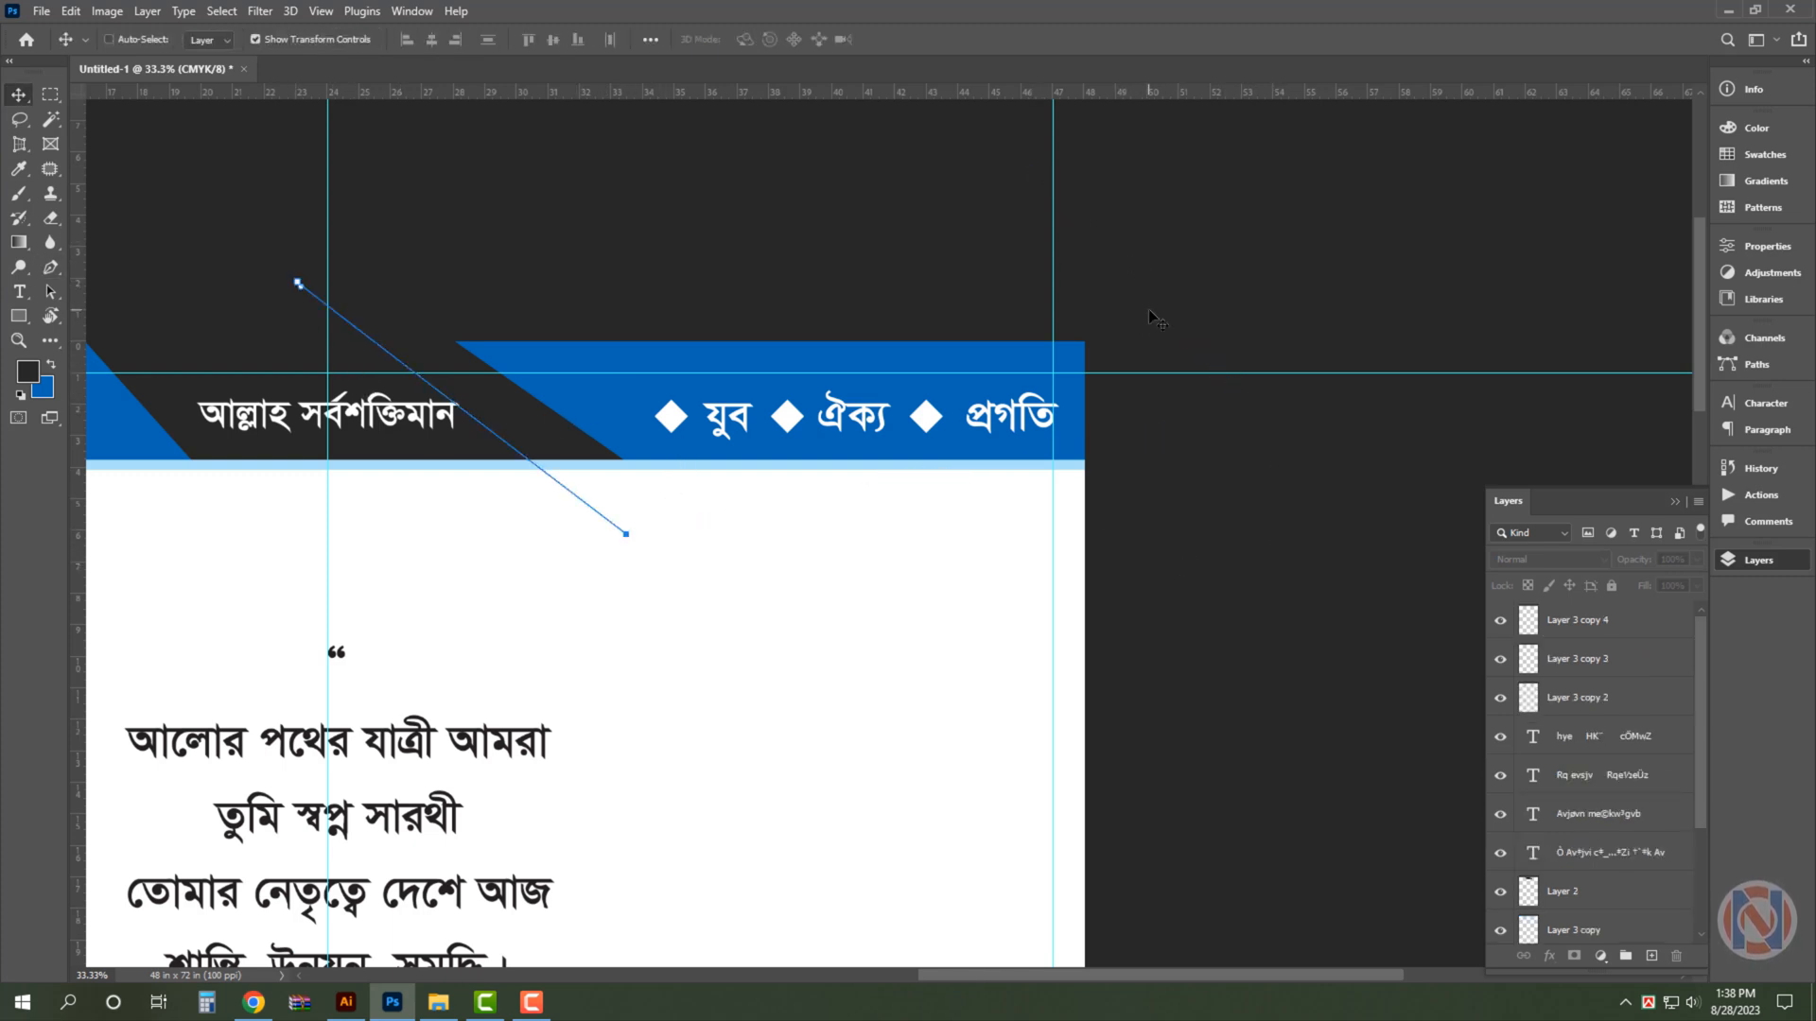
# - Extend the path around the "যুব ঐক্য প্রগতি" end of the header, convert it to a selection and copy that Layer 1 area to a new layer
pyautogui.hotkey('ctrl', '-')
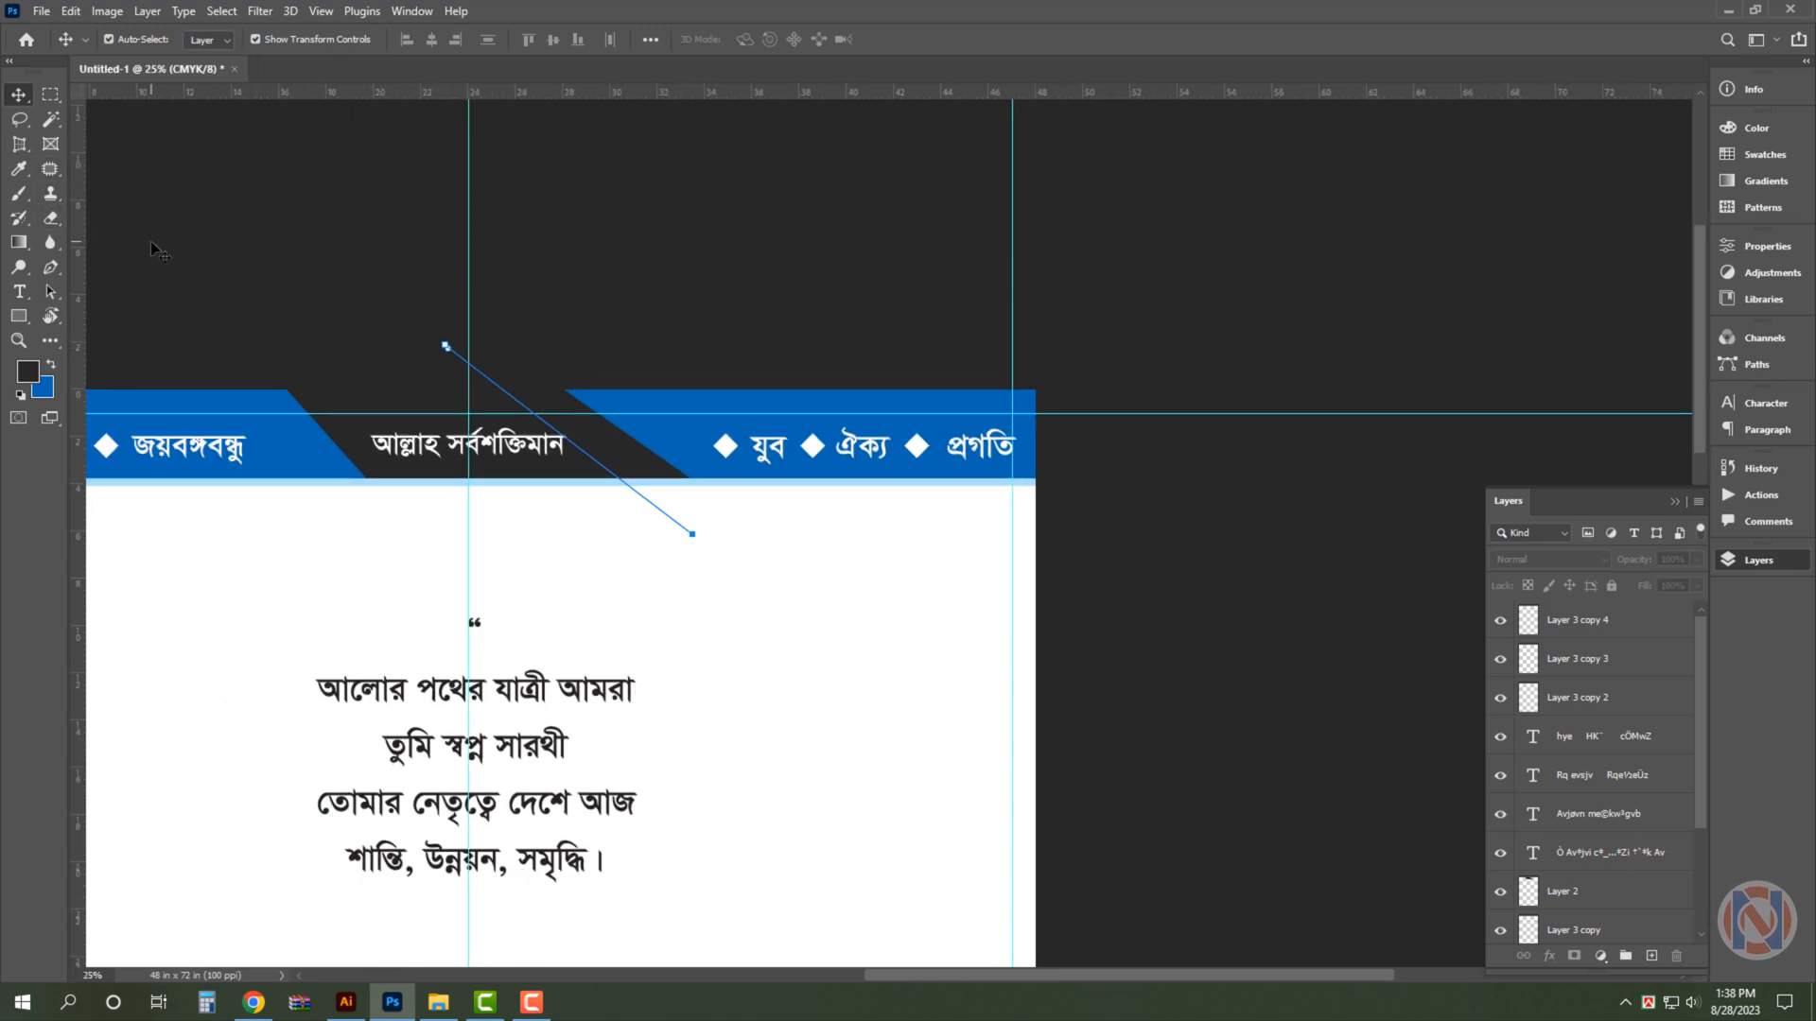
pyautogui.press('p')
pyautogui.click(1088, 568)
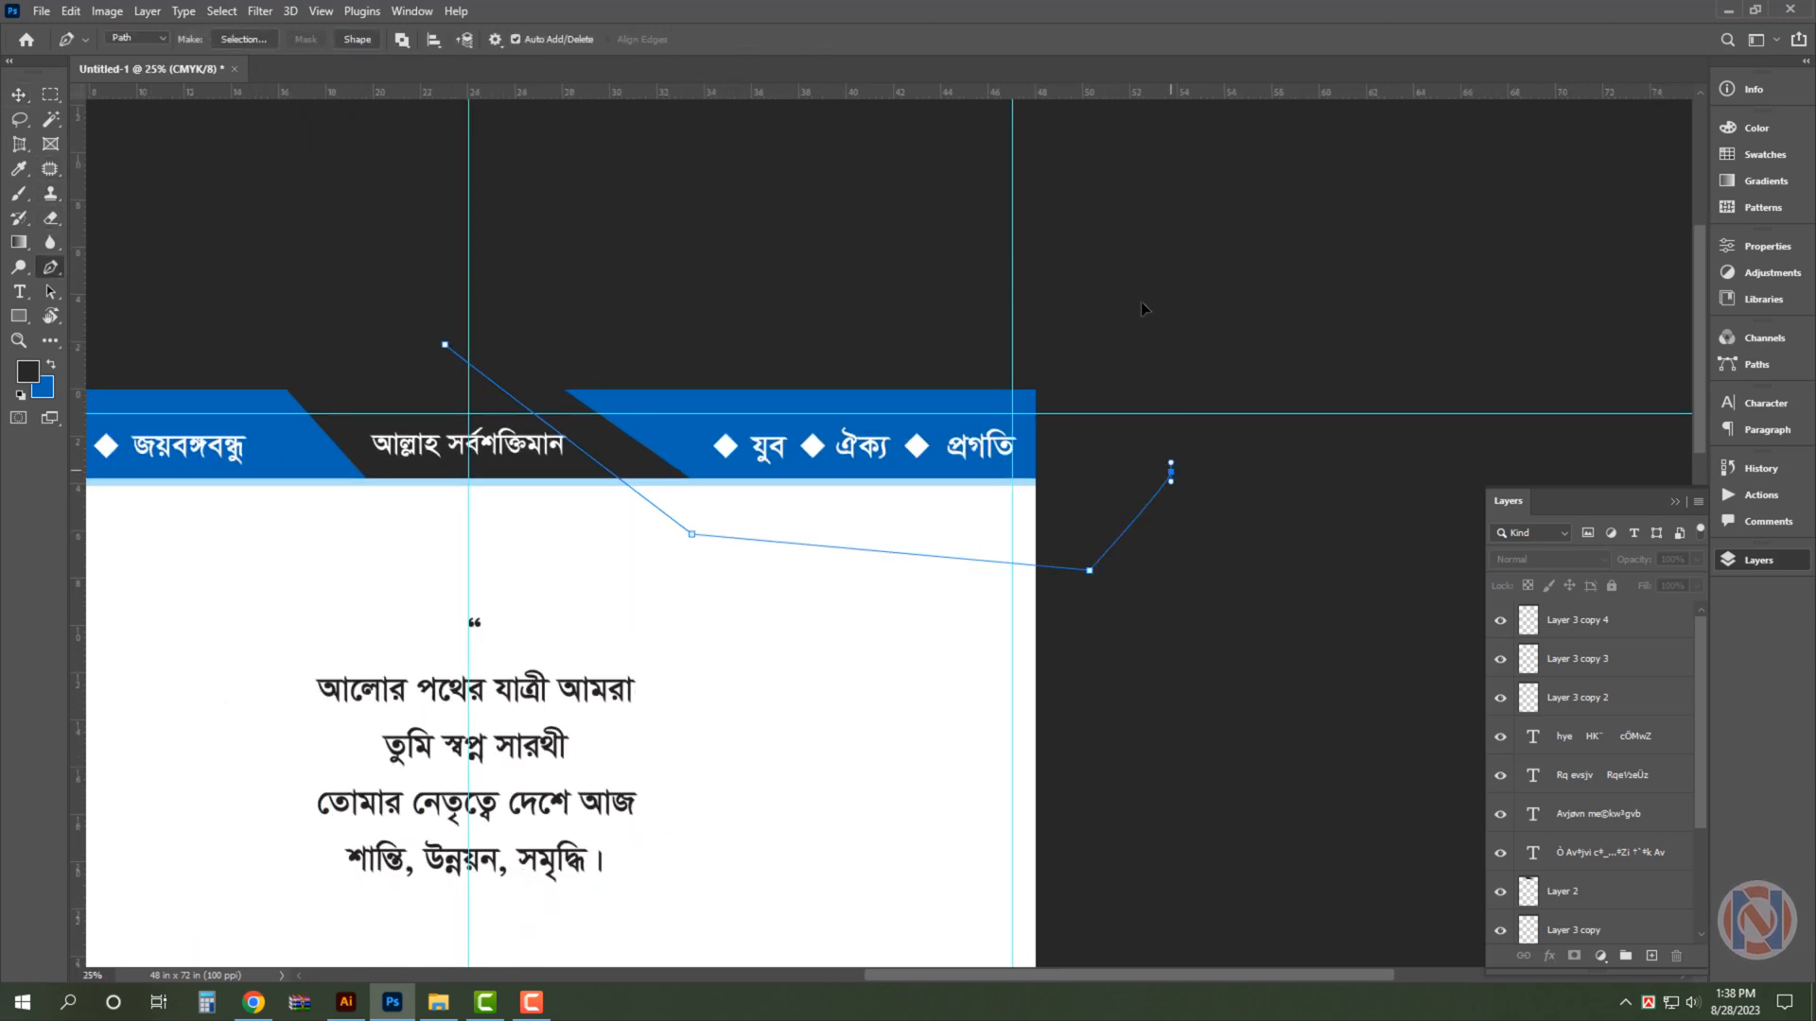
pyautogui.click(1173, 475)
pyautogui.click(1106, 286)
pyautogui.hotkey('ctrl', 'Return')
pyautogui.press('v')
pyautogui.hotkey('ctrl', 'j')
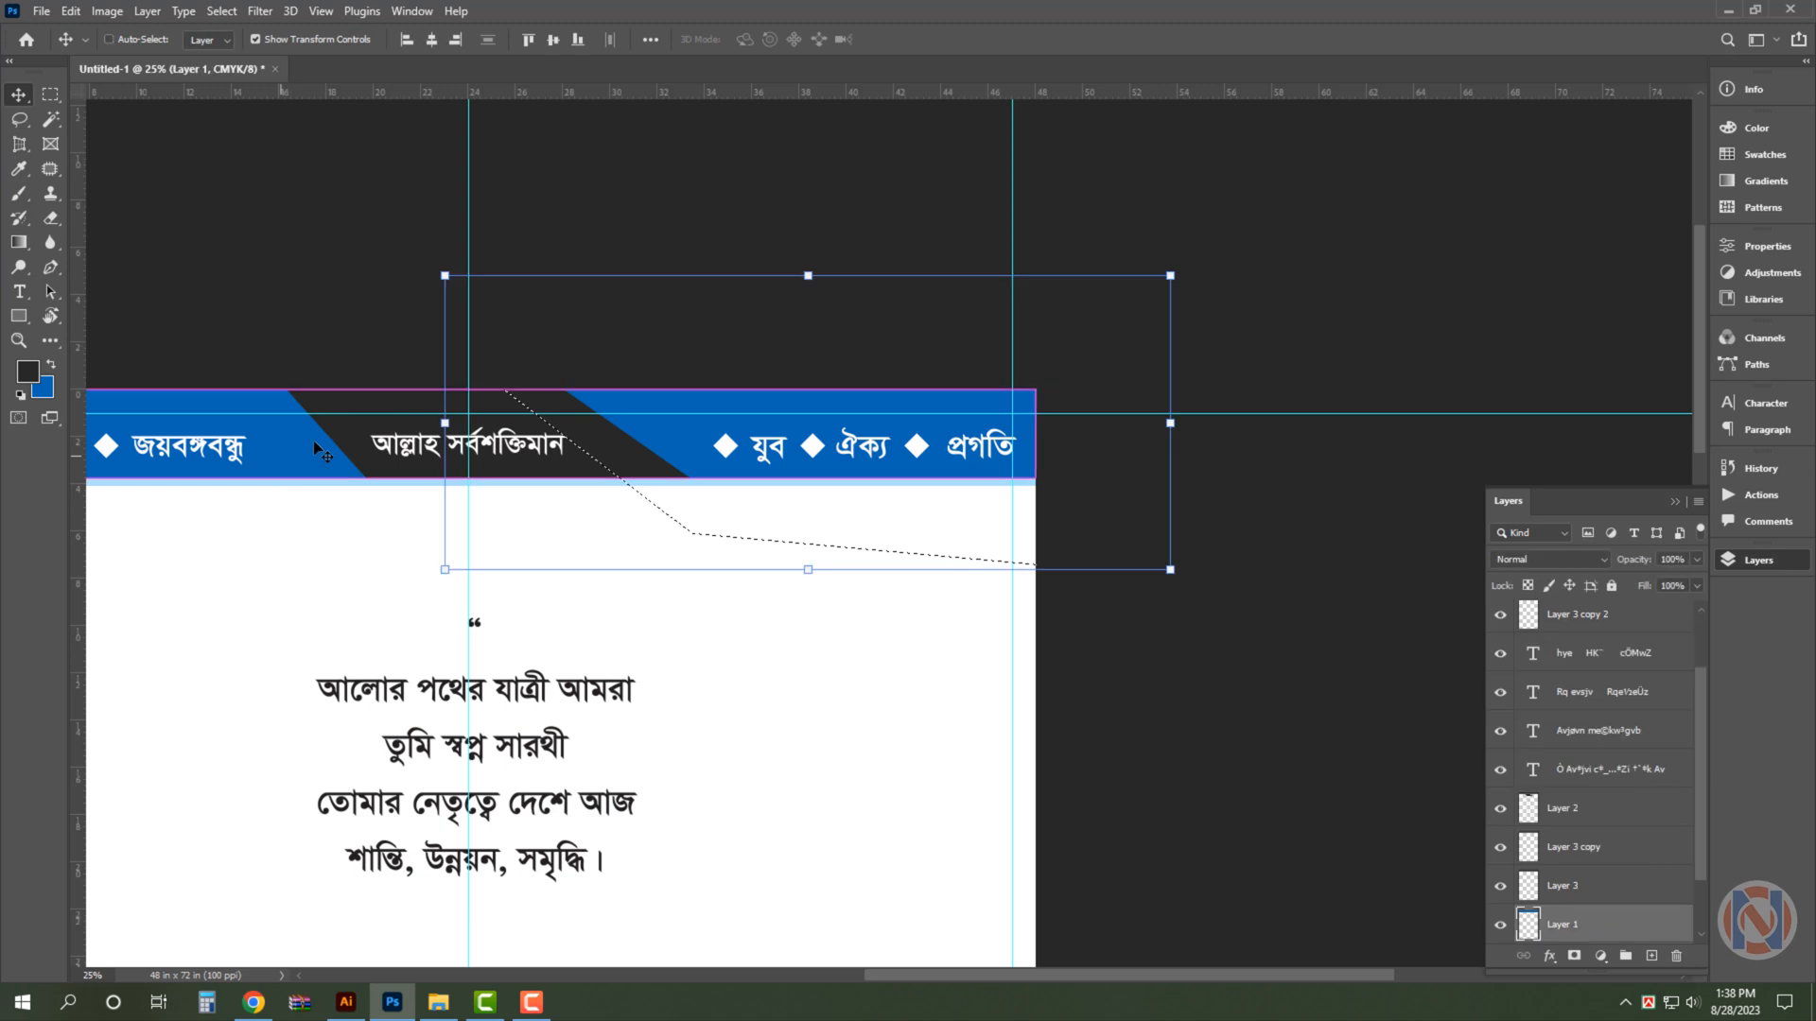
# - Fill the copied header section behind "যুব ঐক্য প্রগতি" with bright red
pyautogui.click(43, 388)
pyautogui.write('ed1c24')
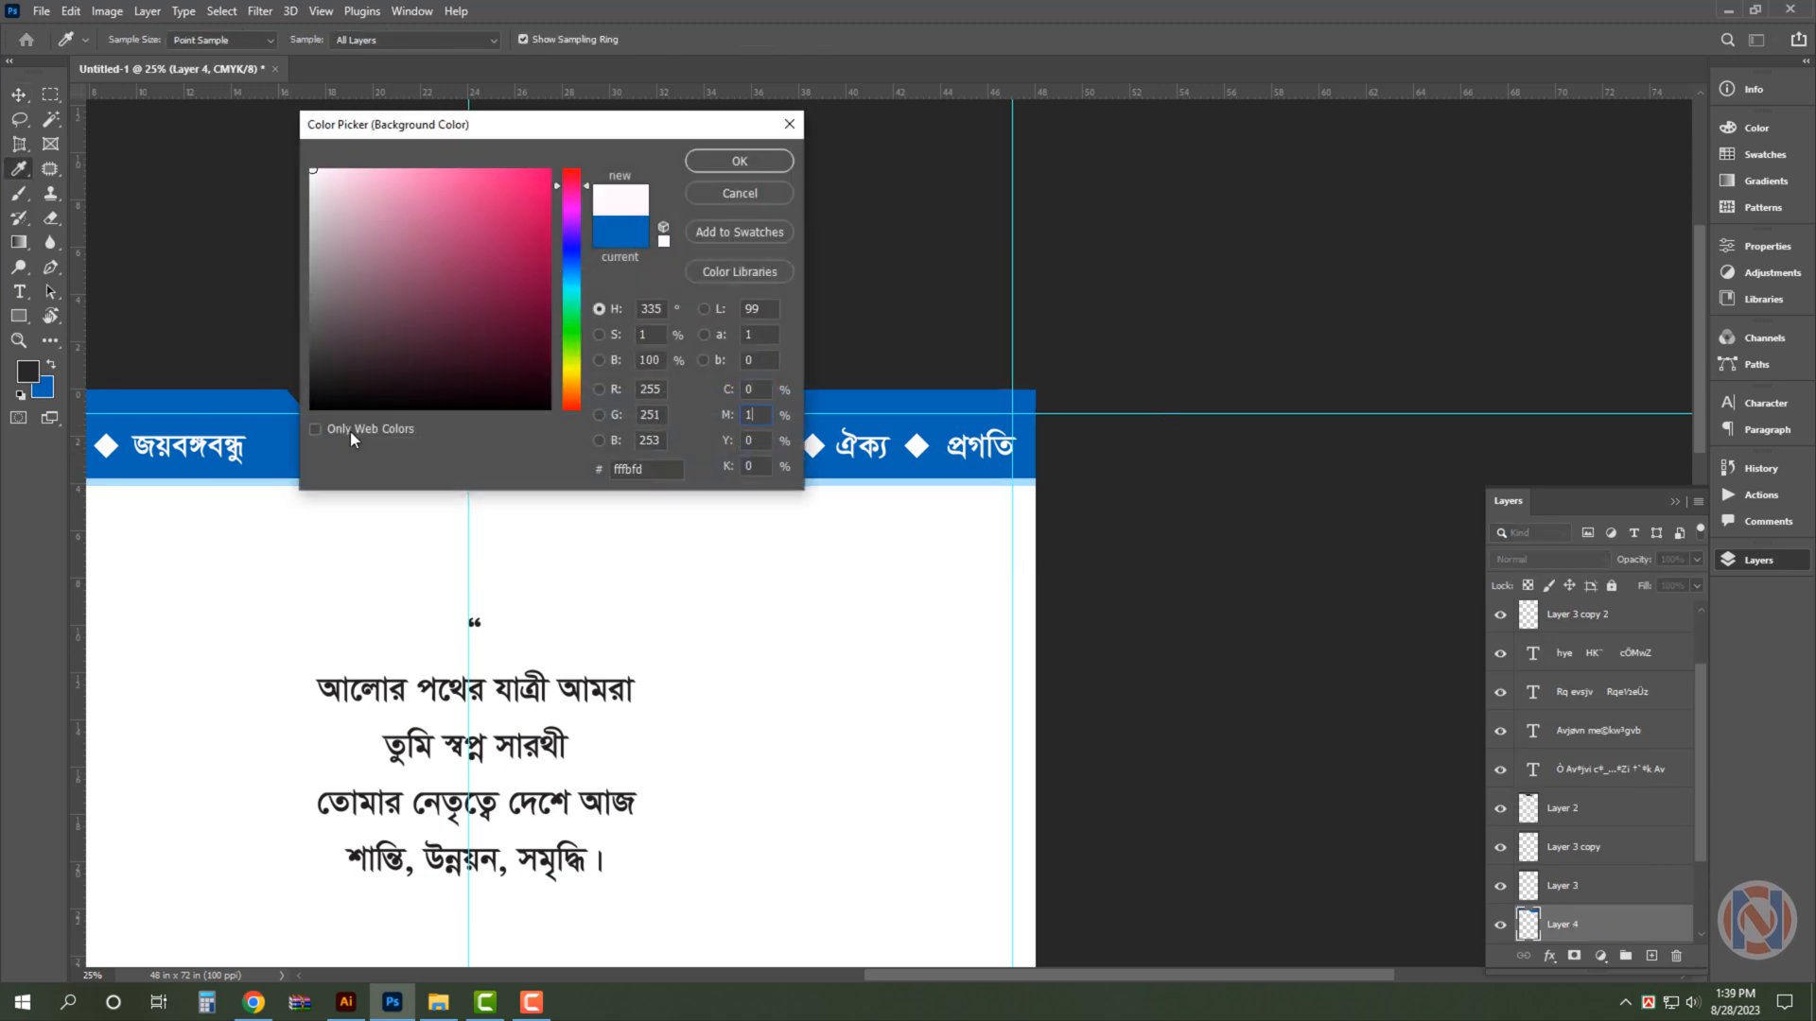
pyautogui.press('Return')
pyautogui.hotkey('ctrl', 'shift', 'Delete')
pyautogui.hotkey('ctrl', '0')
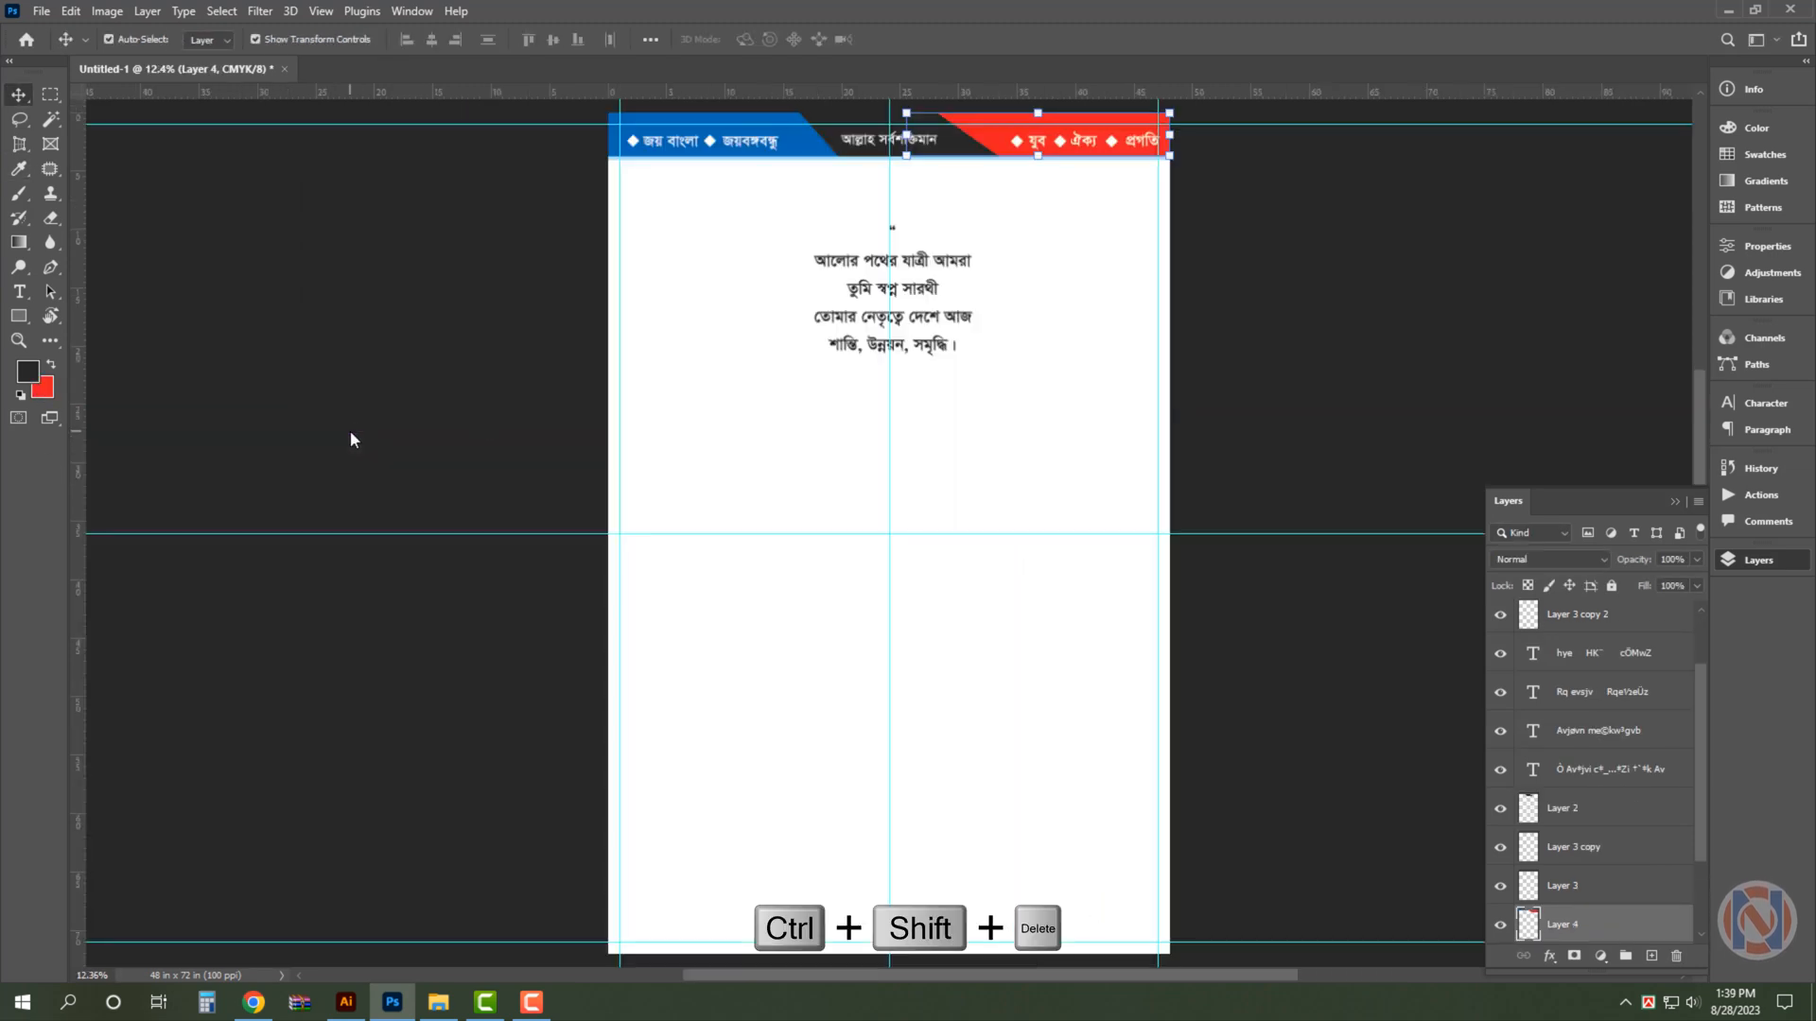
# - Recolour the blue Layer 1 section of the header behind "জয় বাংলা" and "জয়বঙ্গবন্ধু" to dark green
pyautogui.click(819, 168)
pyautogui.click(811, 151)
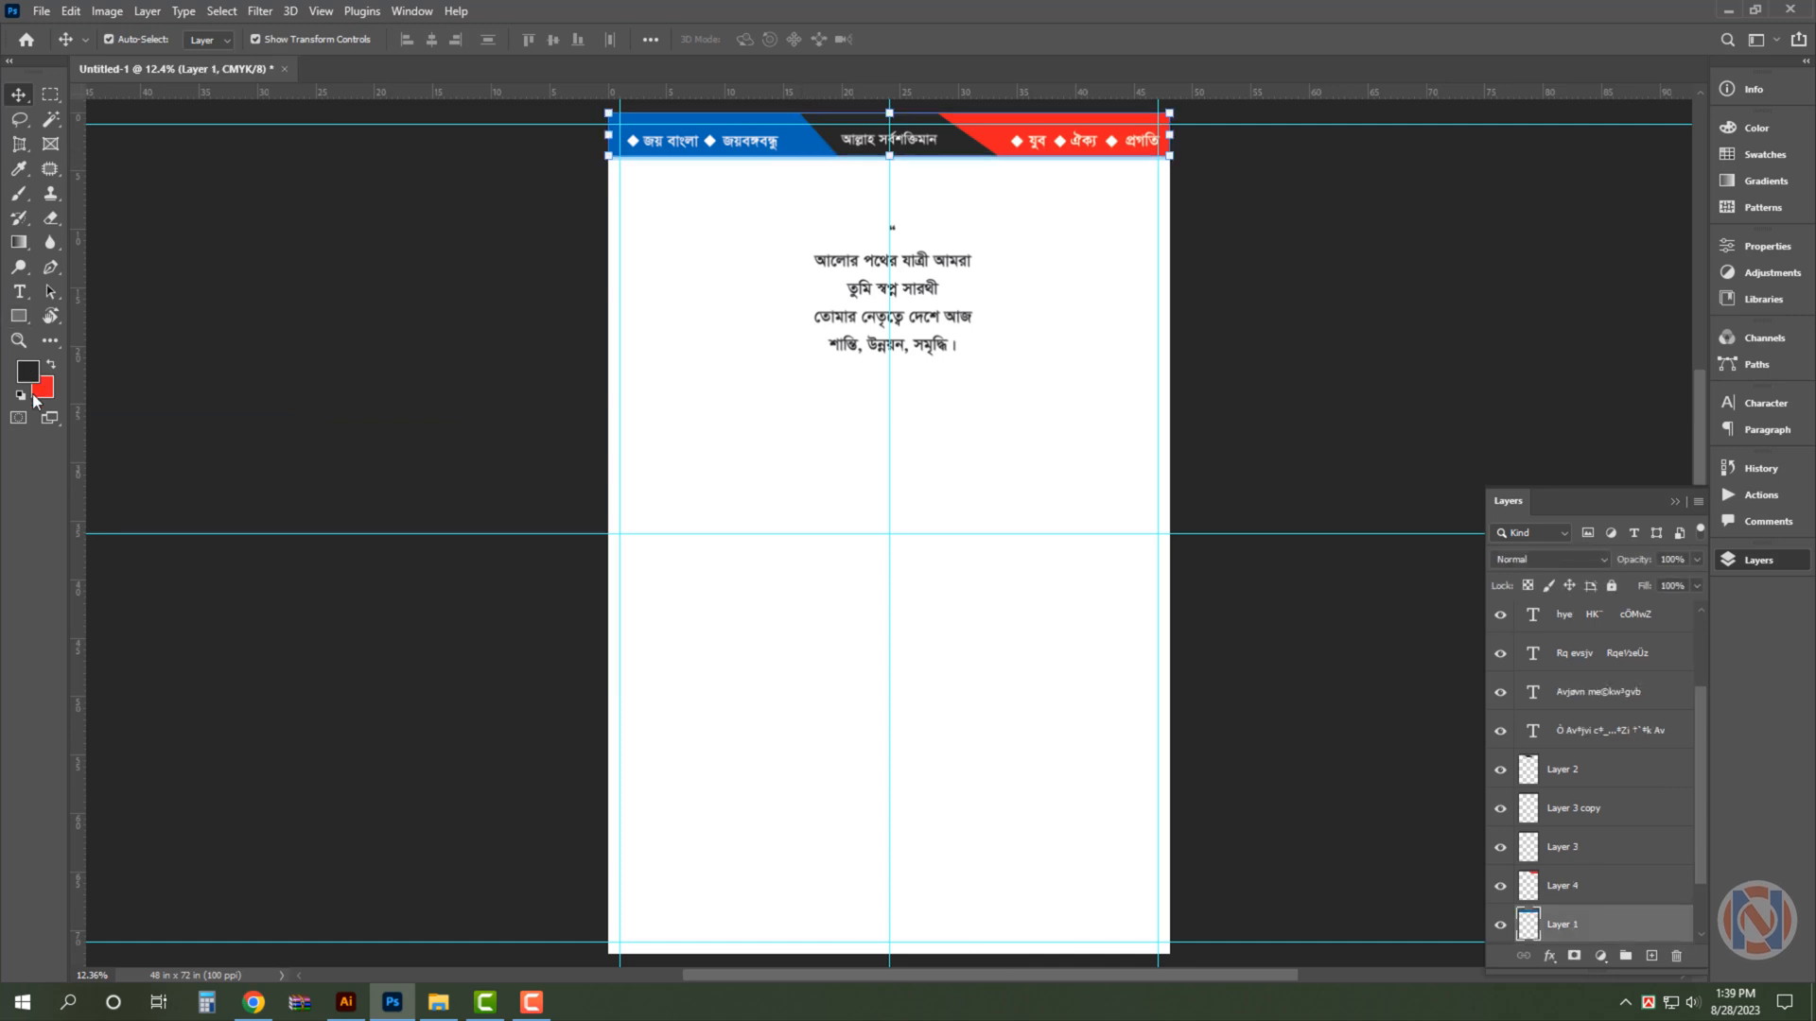
pyautogui.click(42, 389)
pyautogui.moveTo(759, 390); pyautogui.dragTo(503, 428)
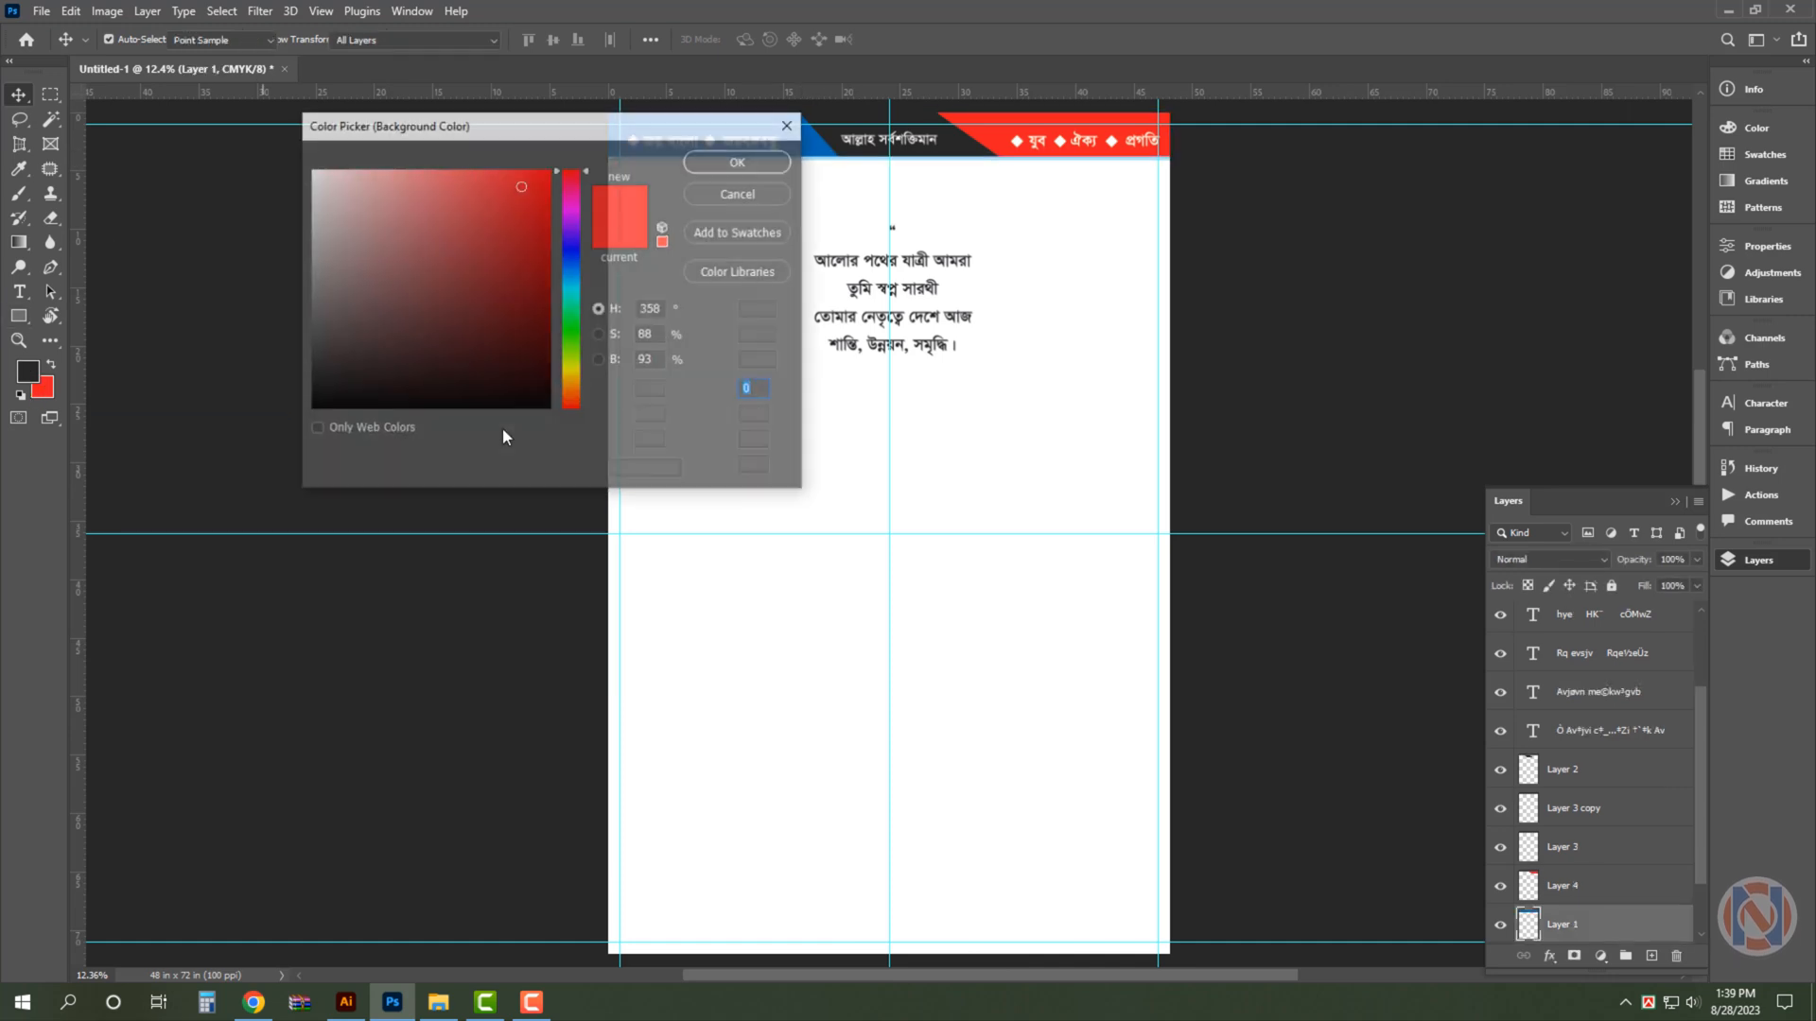
pyautogui.write('100')
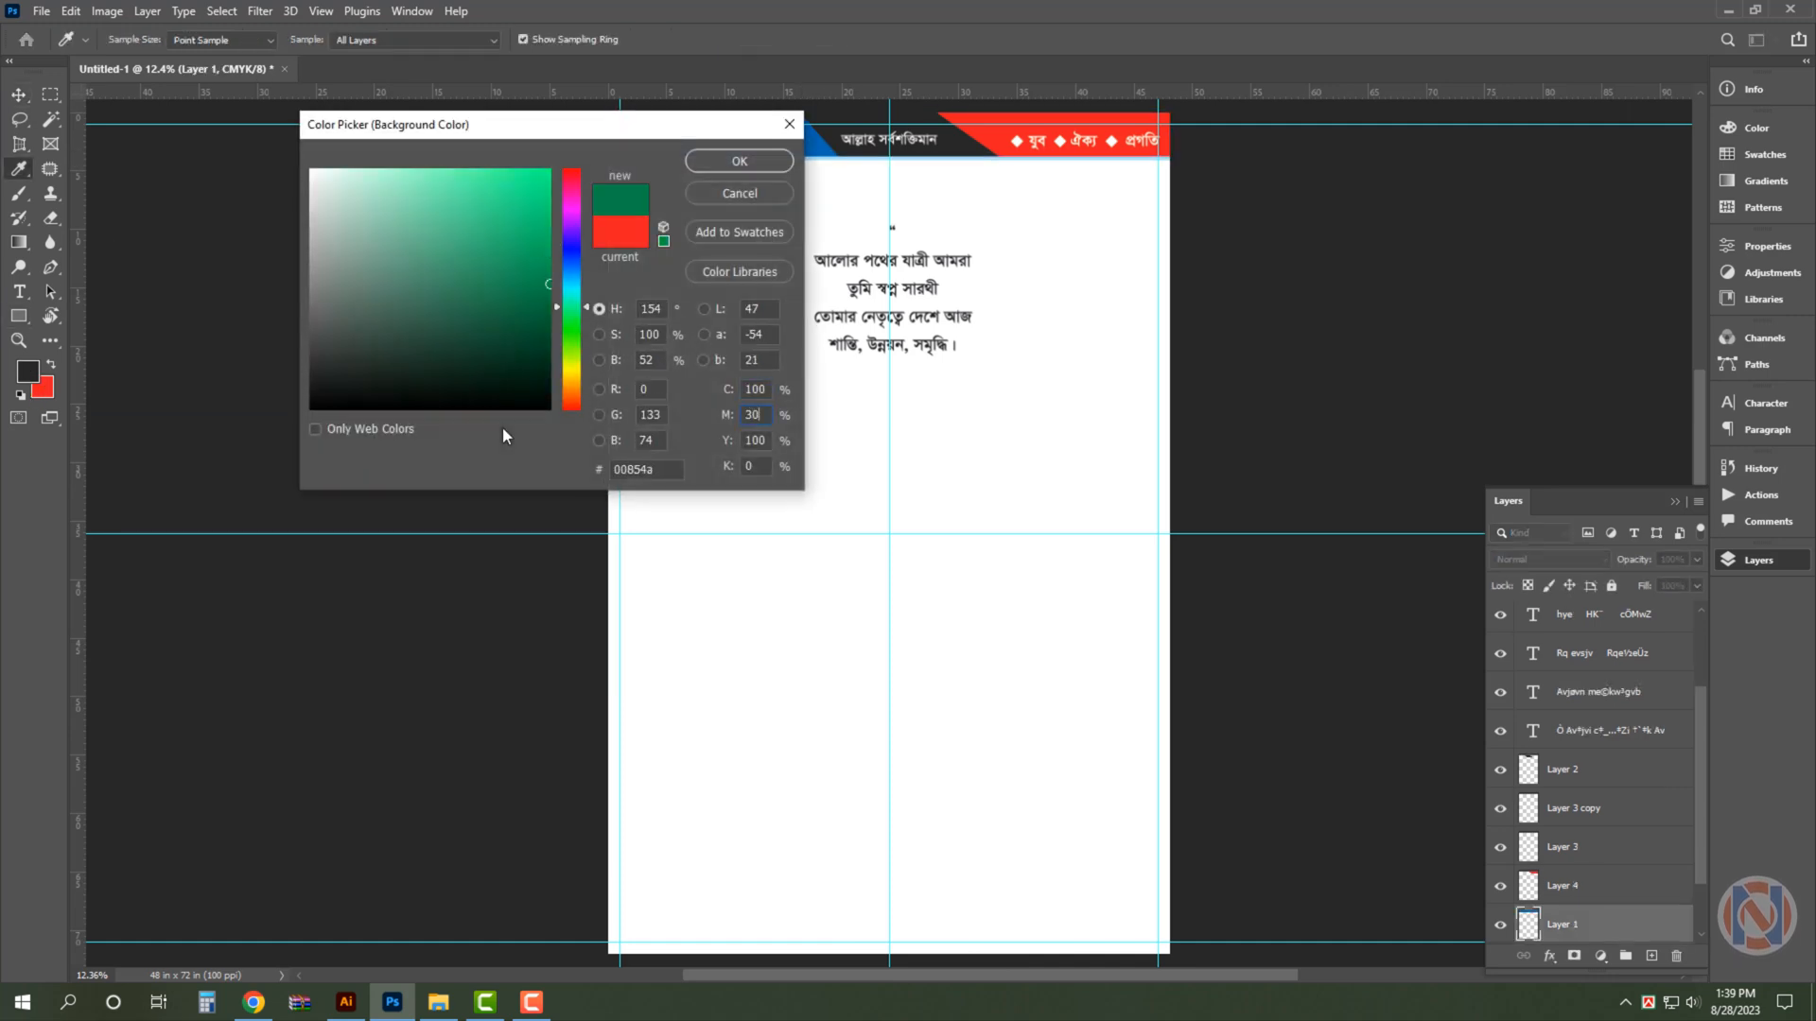
pyautogui.press('Return')
# - Move the four-line Bengali slogan block up and slightly to the right, closer beneath the header
pyautogui.press('v')
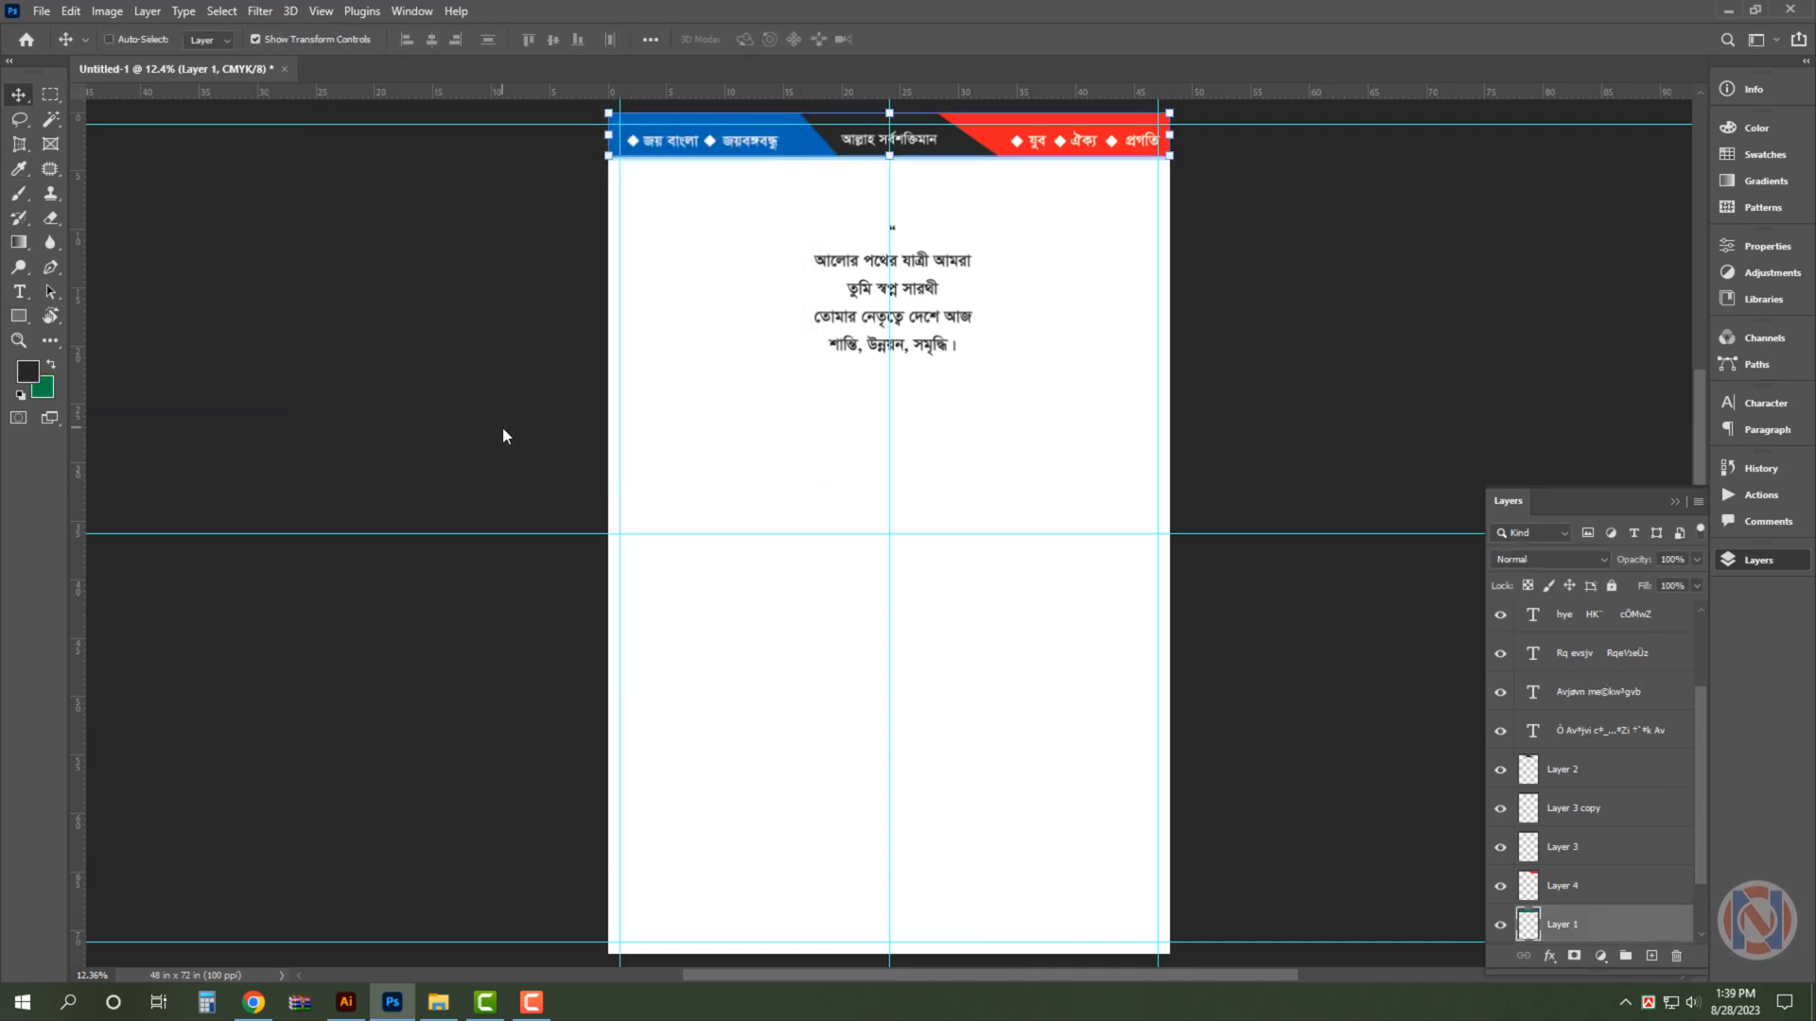
pyautogui.click(993, 263)
pyautogui.moveTo(941, 286); pyautogui.dragTo(954, 252)
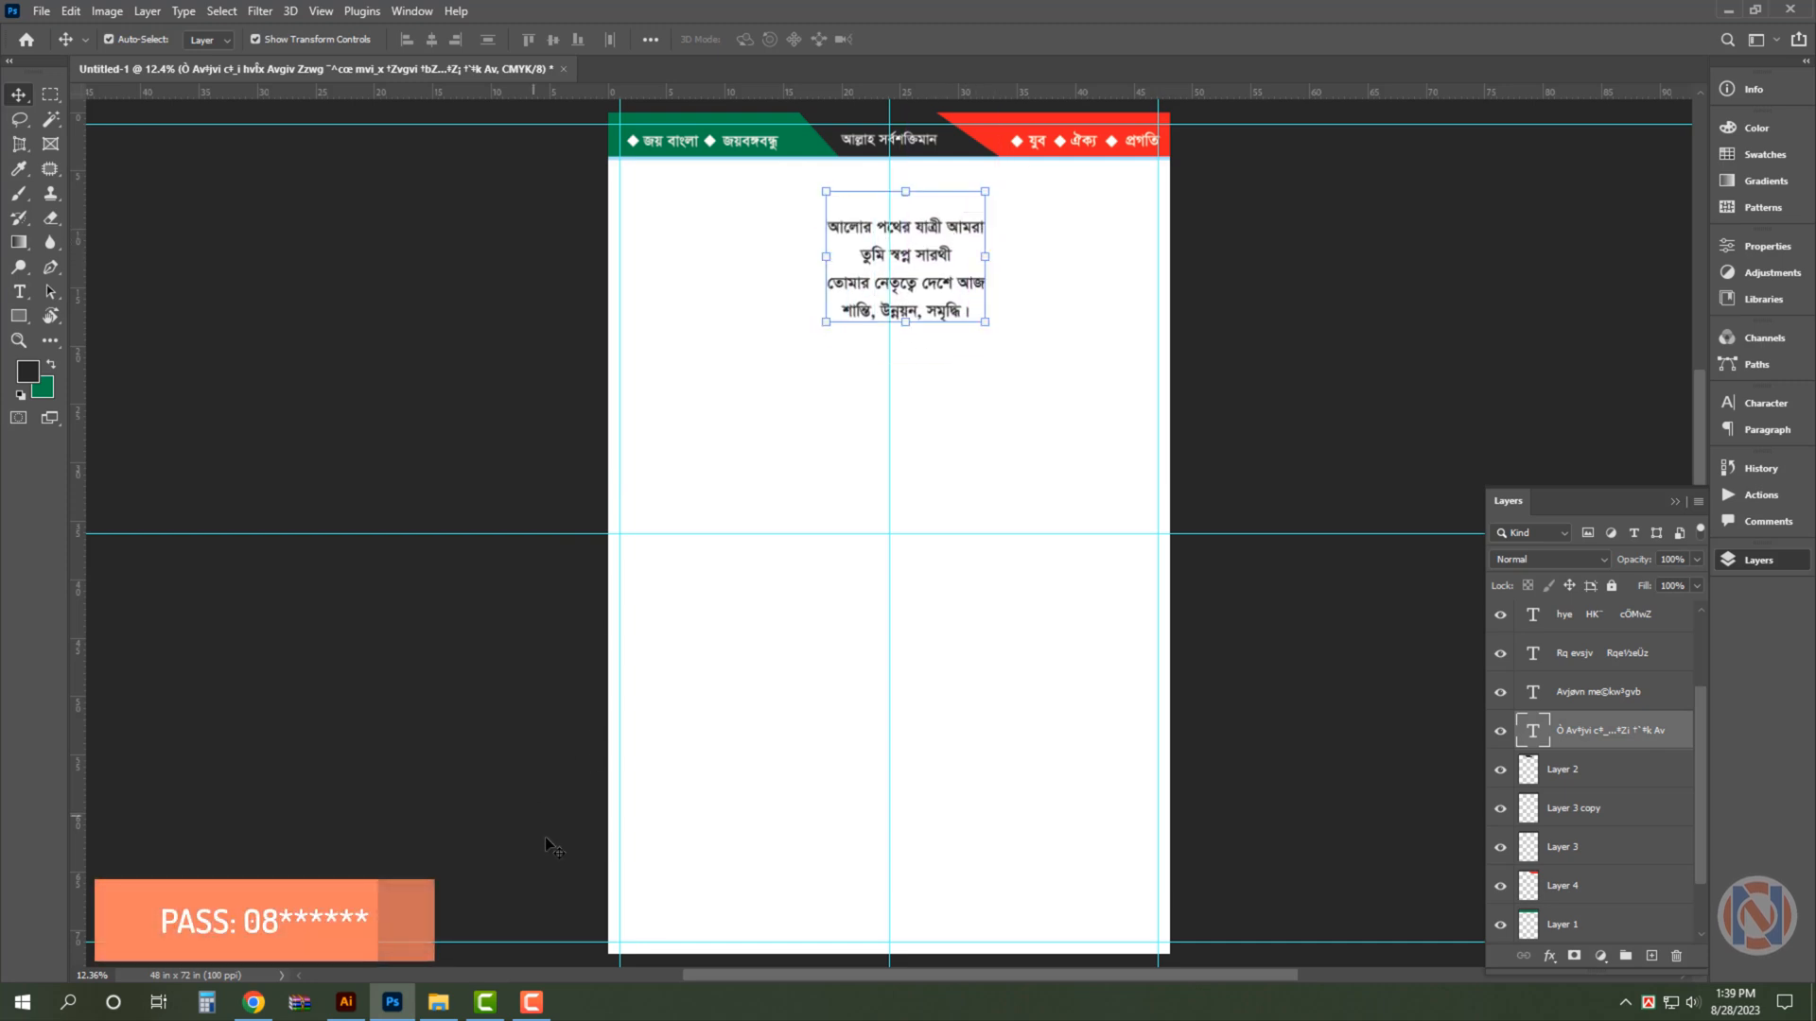
# - Open the portrait file Bangabandhu.jpg from the file browser and unlock its background as an editable layer
pyautogui.click(437, 1002)
pyautogui.moveTo(1499, 184); pyautogui.dragTo(1082, 51)
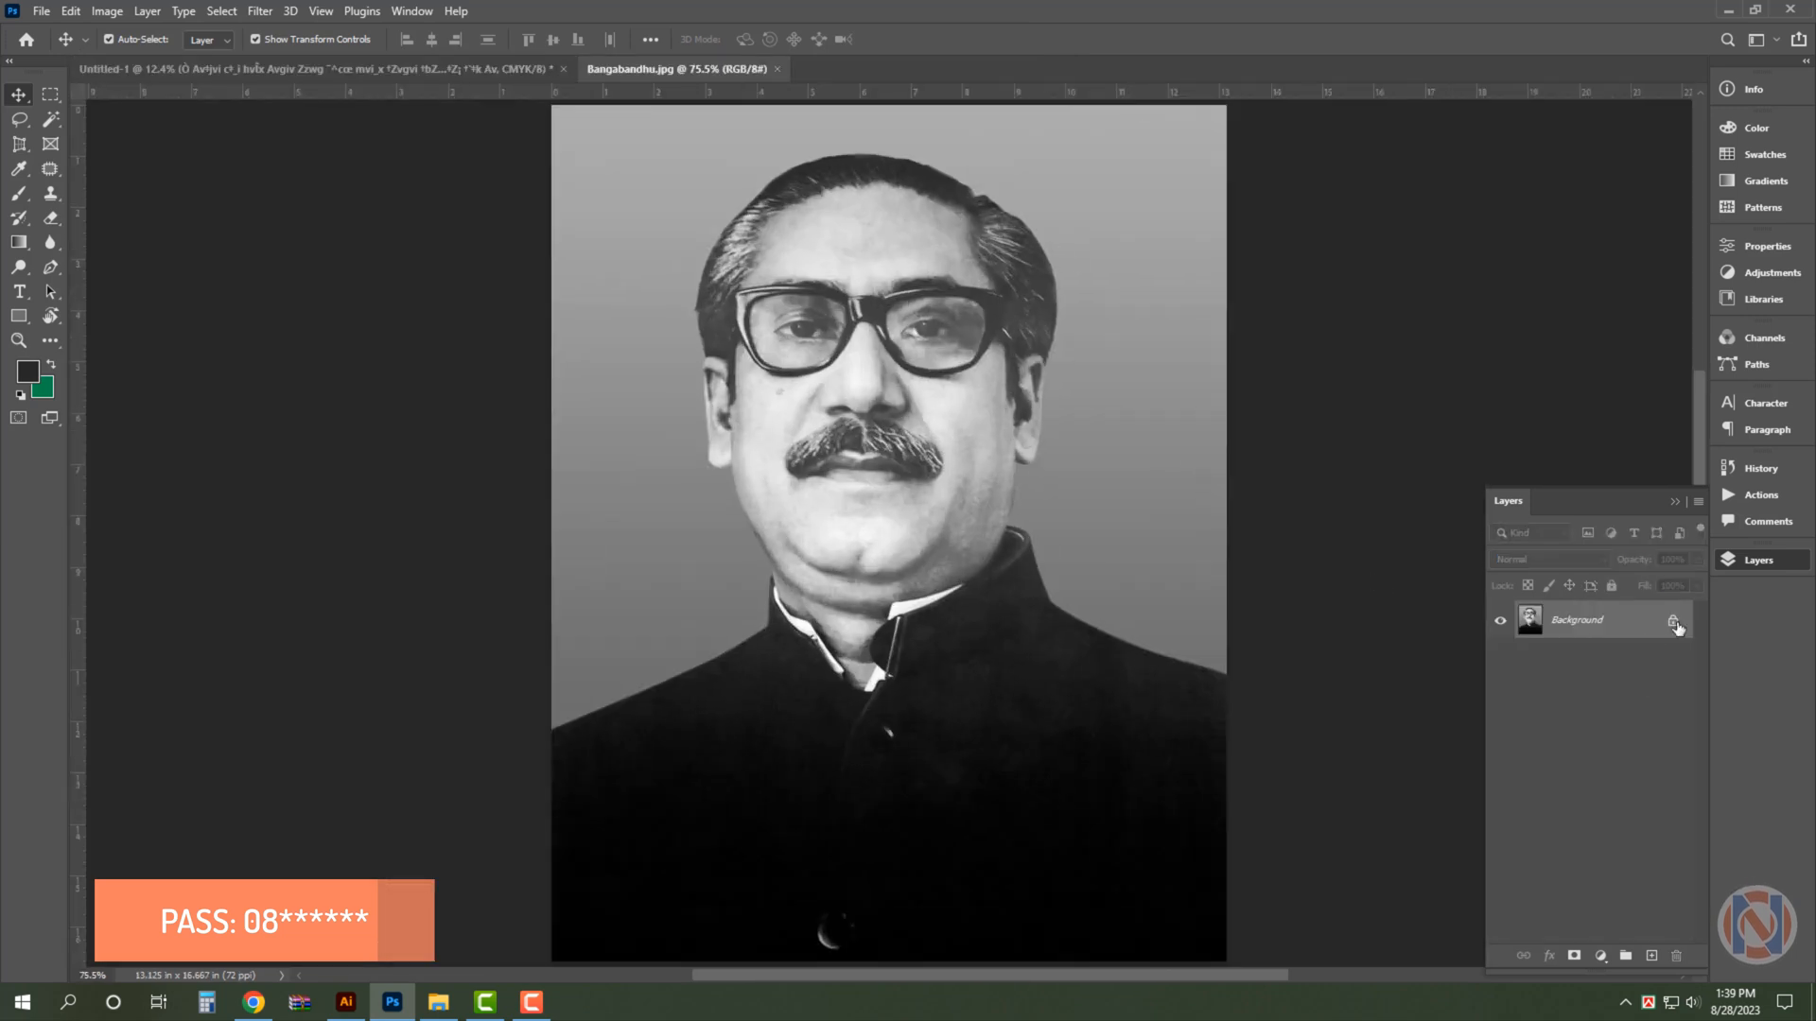
pyautogui.click(1675, 626)
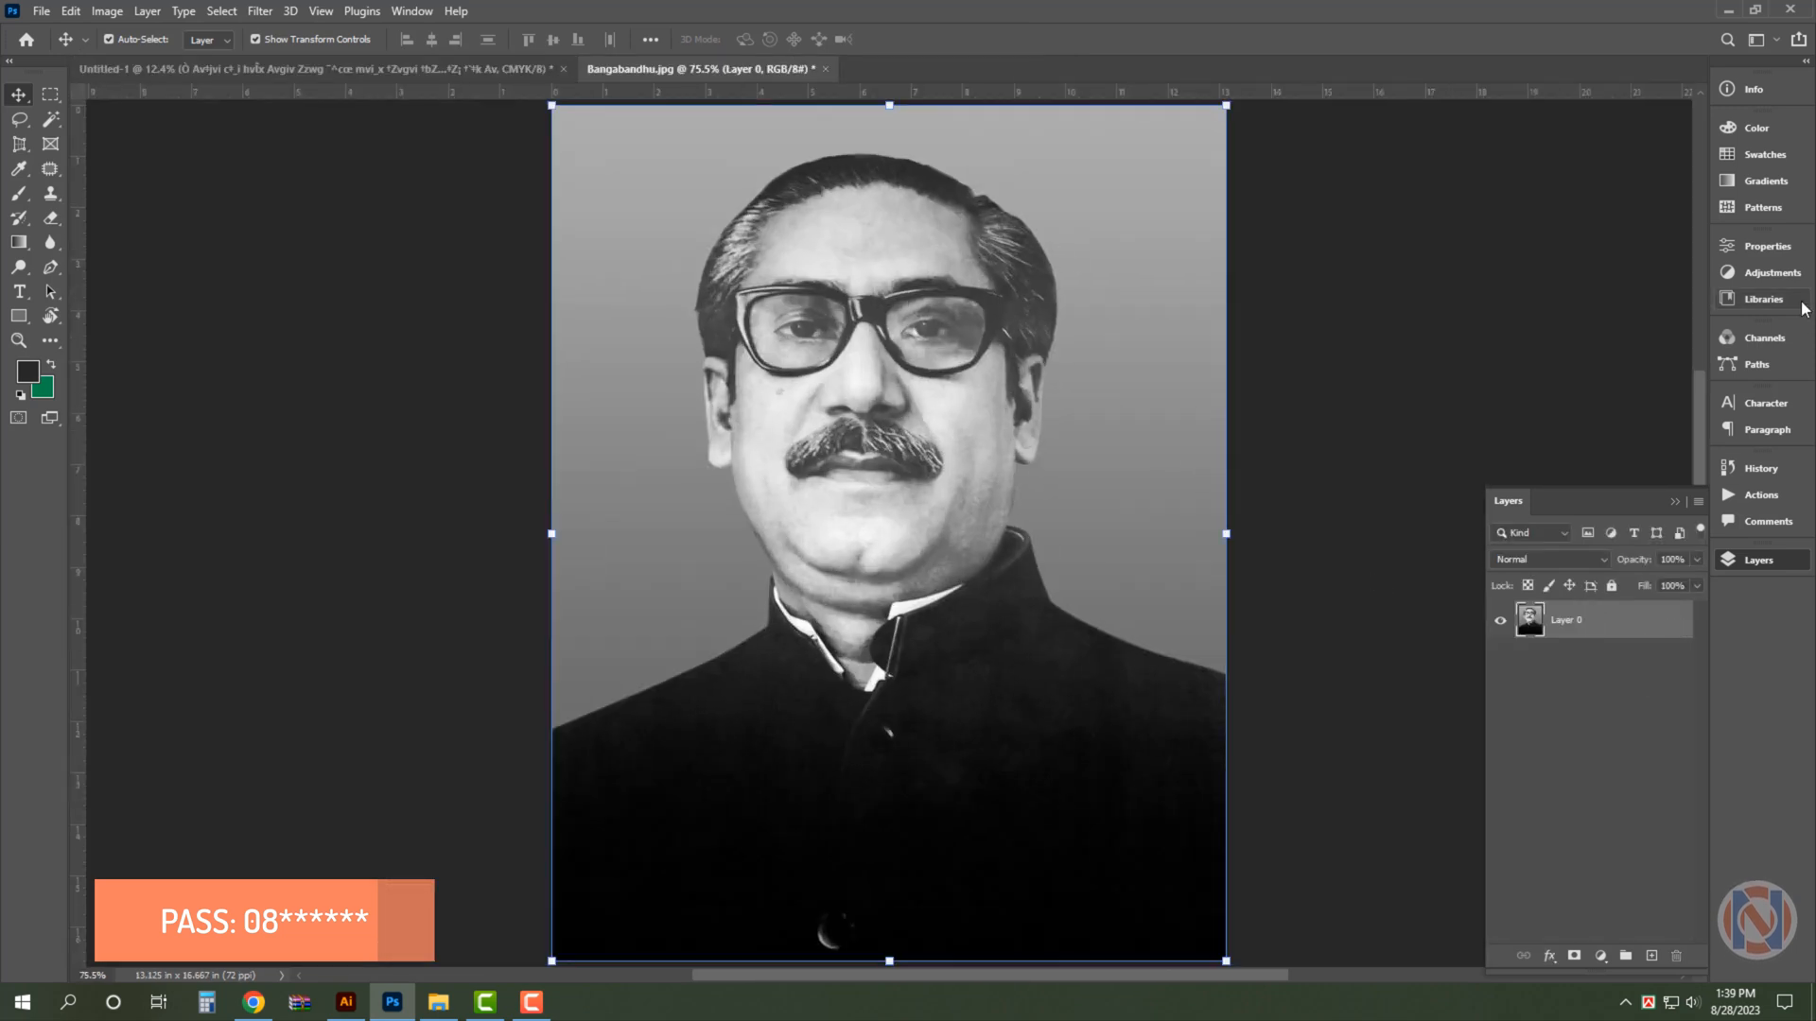
# - Select the portrait's subject, copy it to its own layer and delete the original Layer 0 with the grey background
pyautogui.click(1766, 246)
pyautogui.click(1608, 566)
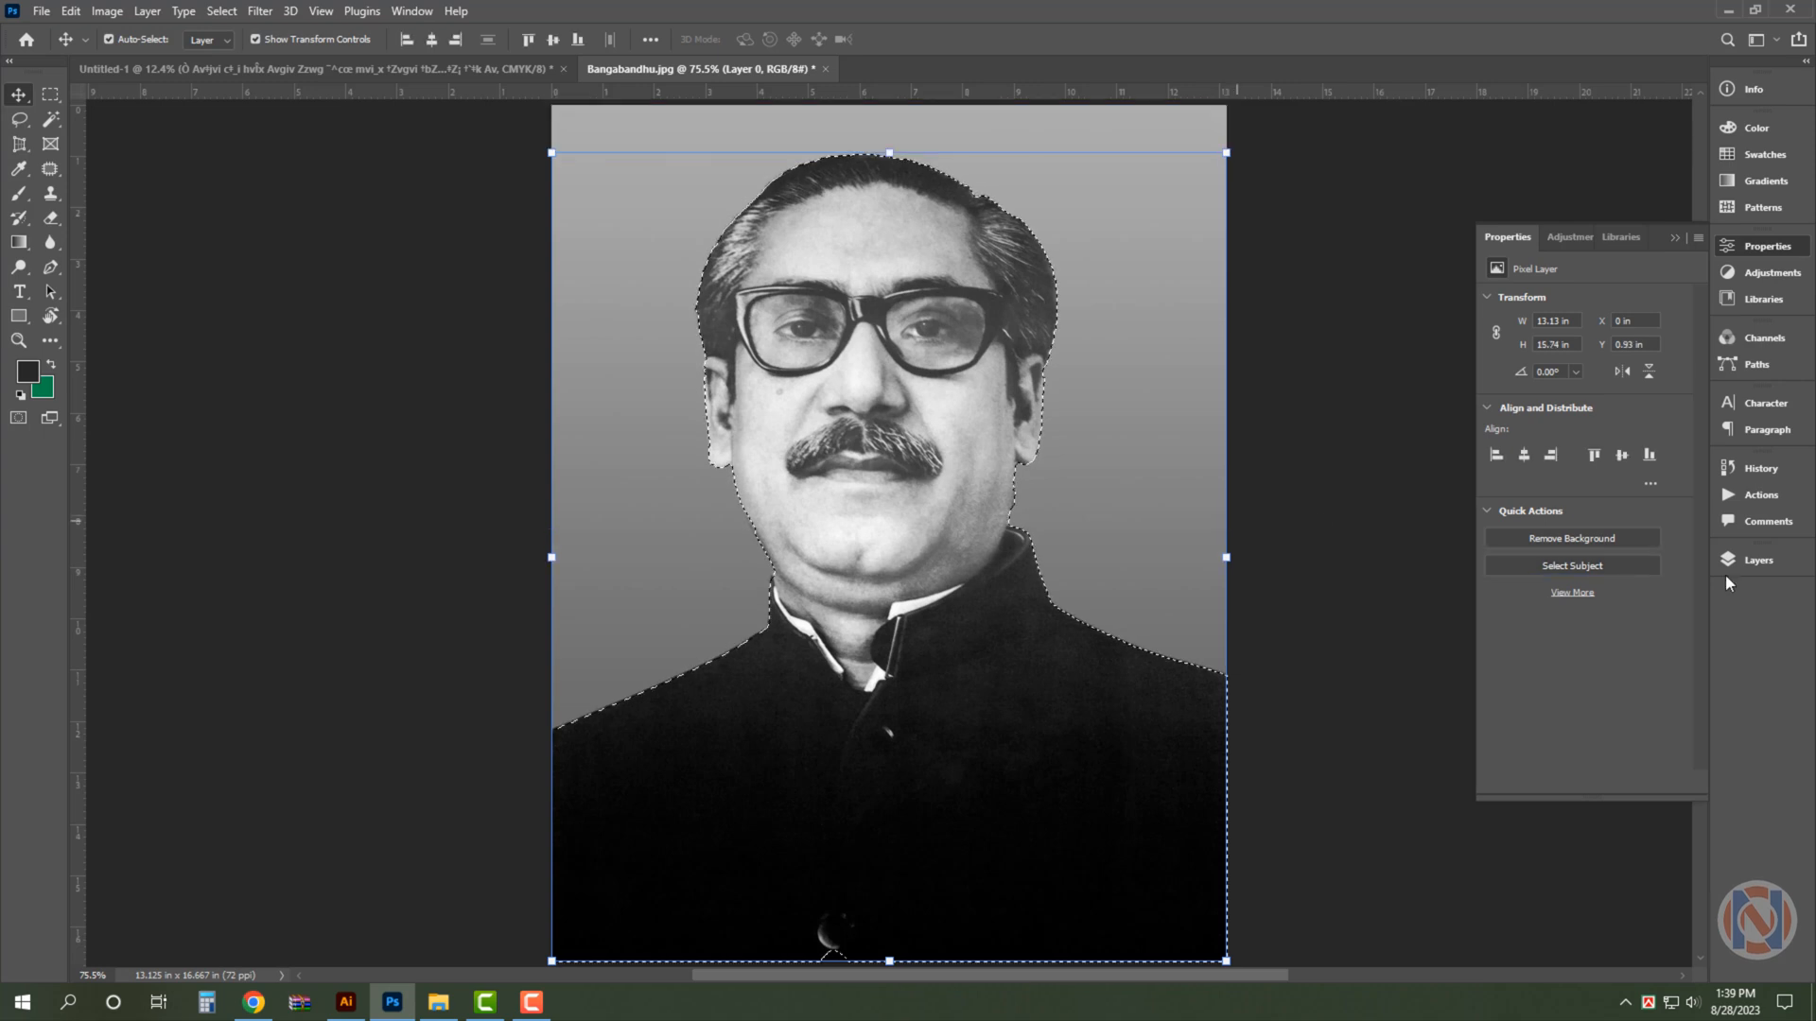
pyautogui.click(1759, 560)
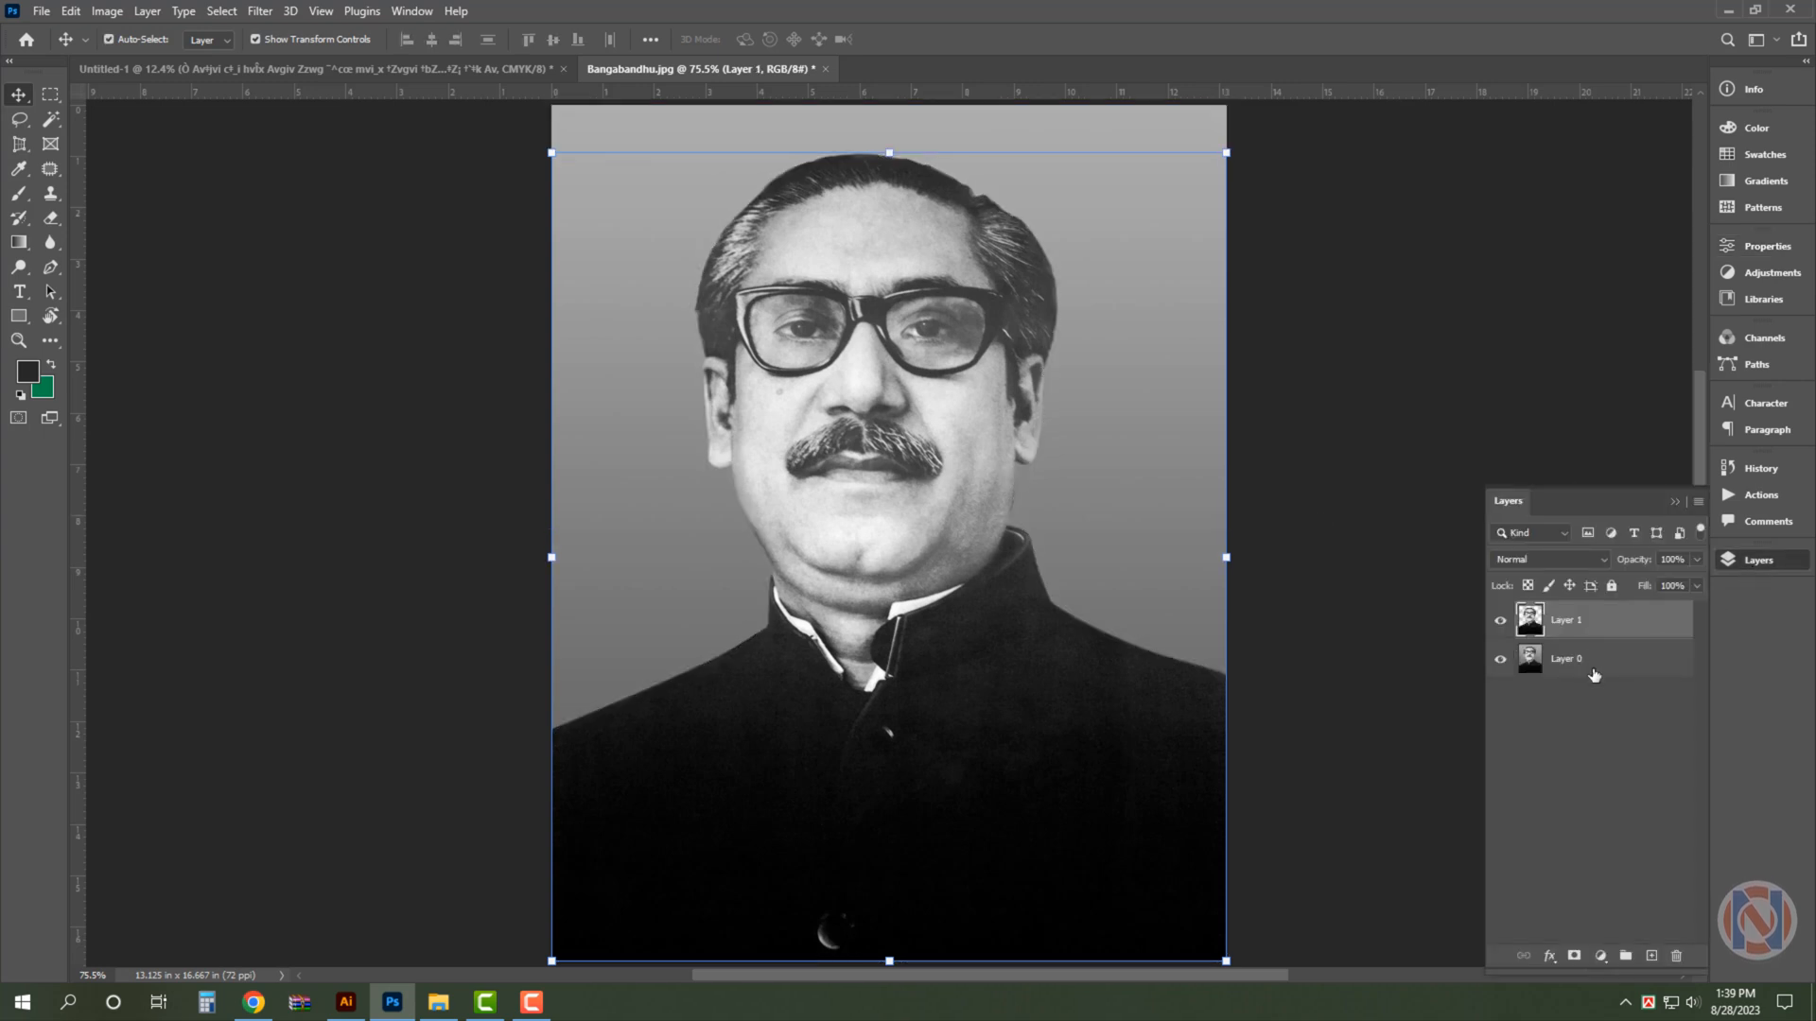
pyautogui.click(1593, 666)
pyautogui.press('Delete')
# - Bring the cut-out portrait into the poster, scale it down and position it beneath the red header beside the slogan
pyautogui.moveTo(875, 345); pyautogui.dragTo(221, 65)
pyautogui.moveTo(889, 414); pyautogui.dragTo(1007, 359)
pyautogui.press('Return')
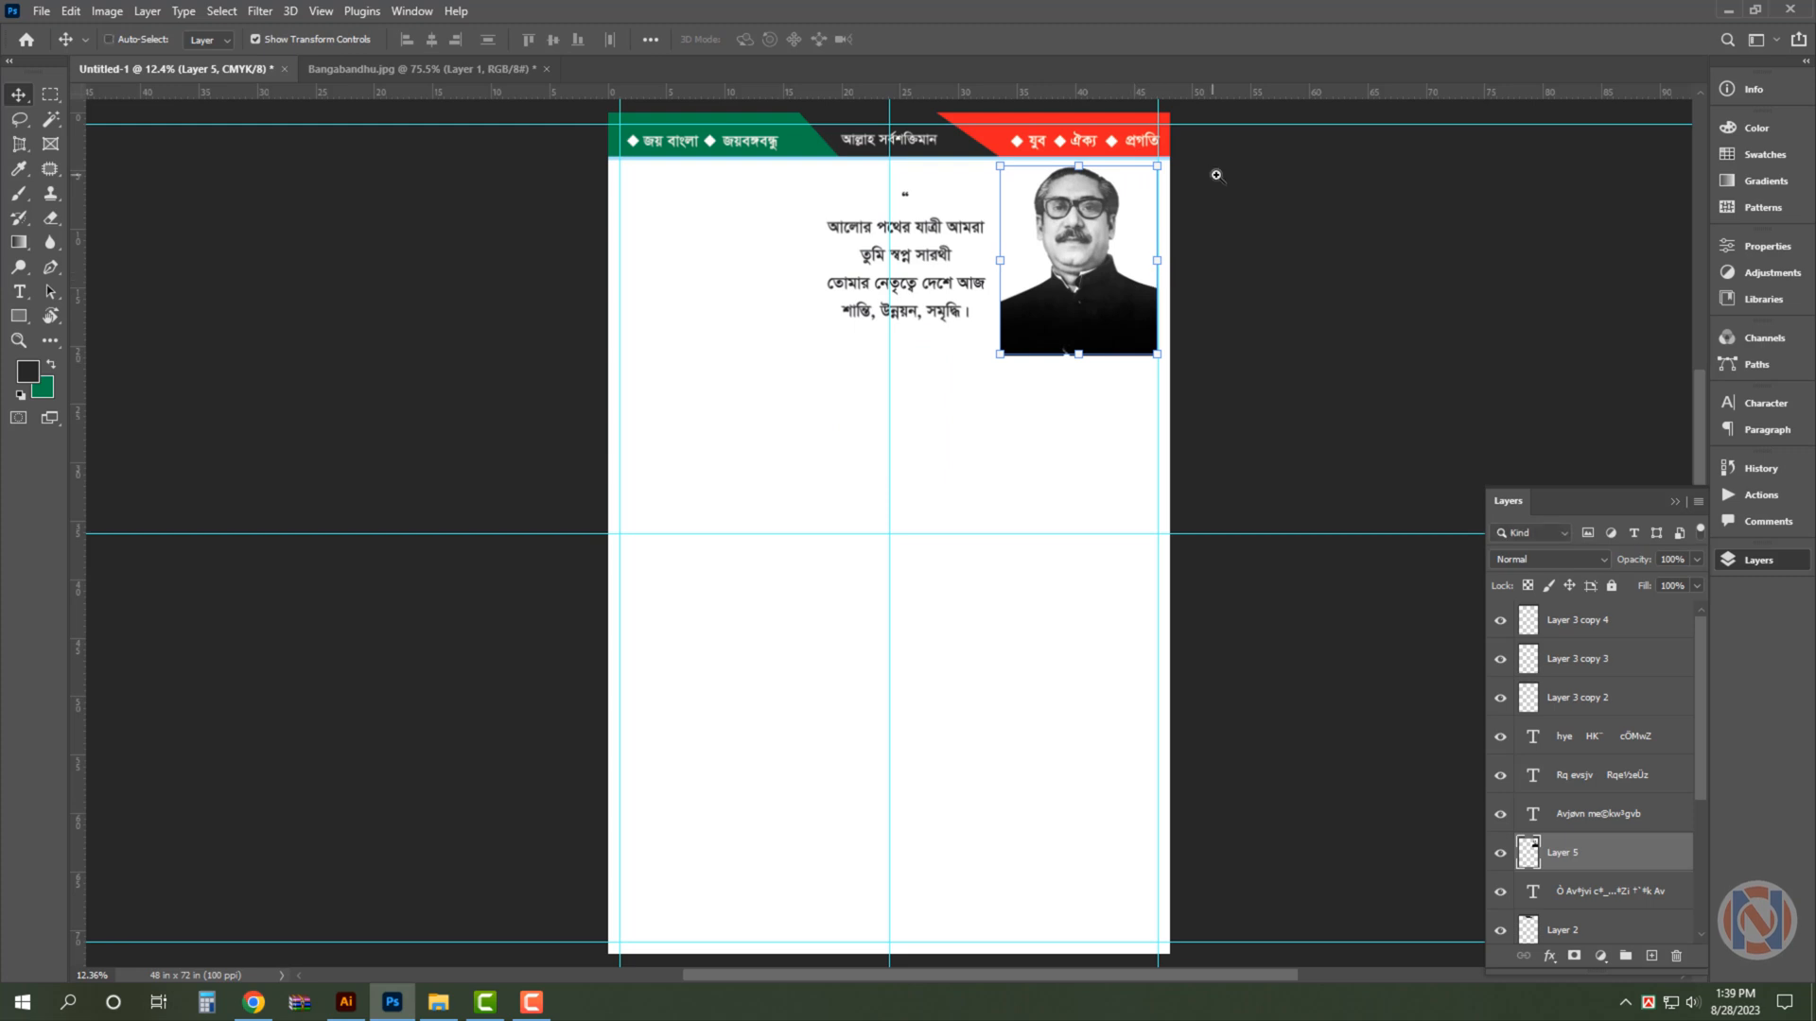
pyautogui.moveTo(1217, 174); pyautogui.dragTo(1309, 288)
pyautogui.moveTo(1196, 324); pyautogui.dragTo(1180, 320)
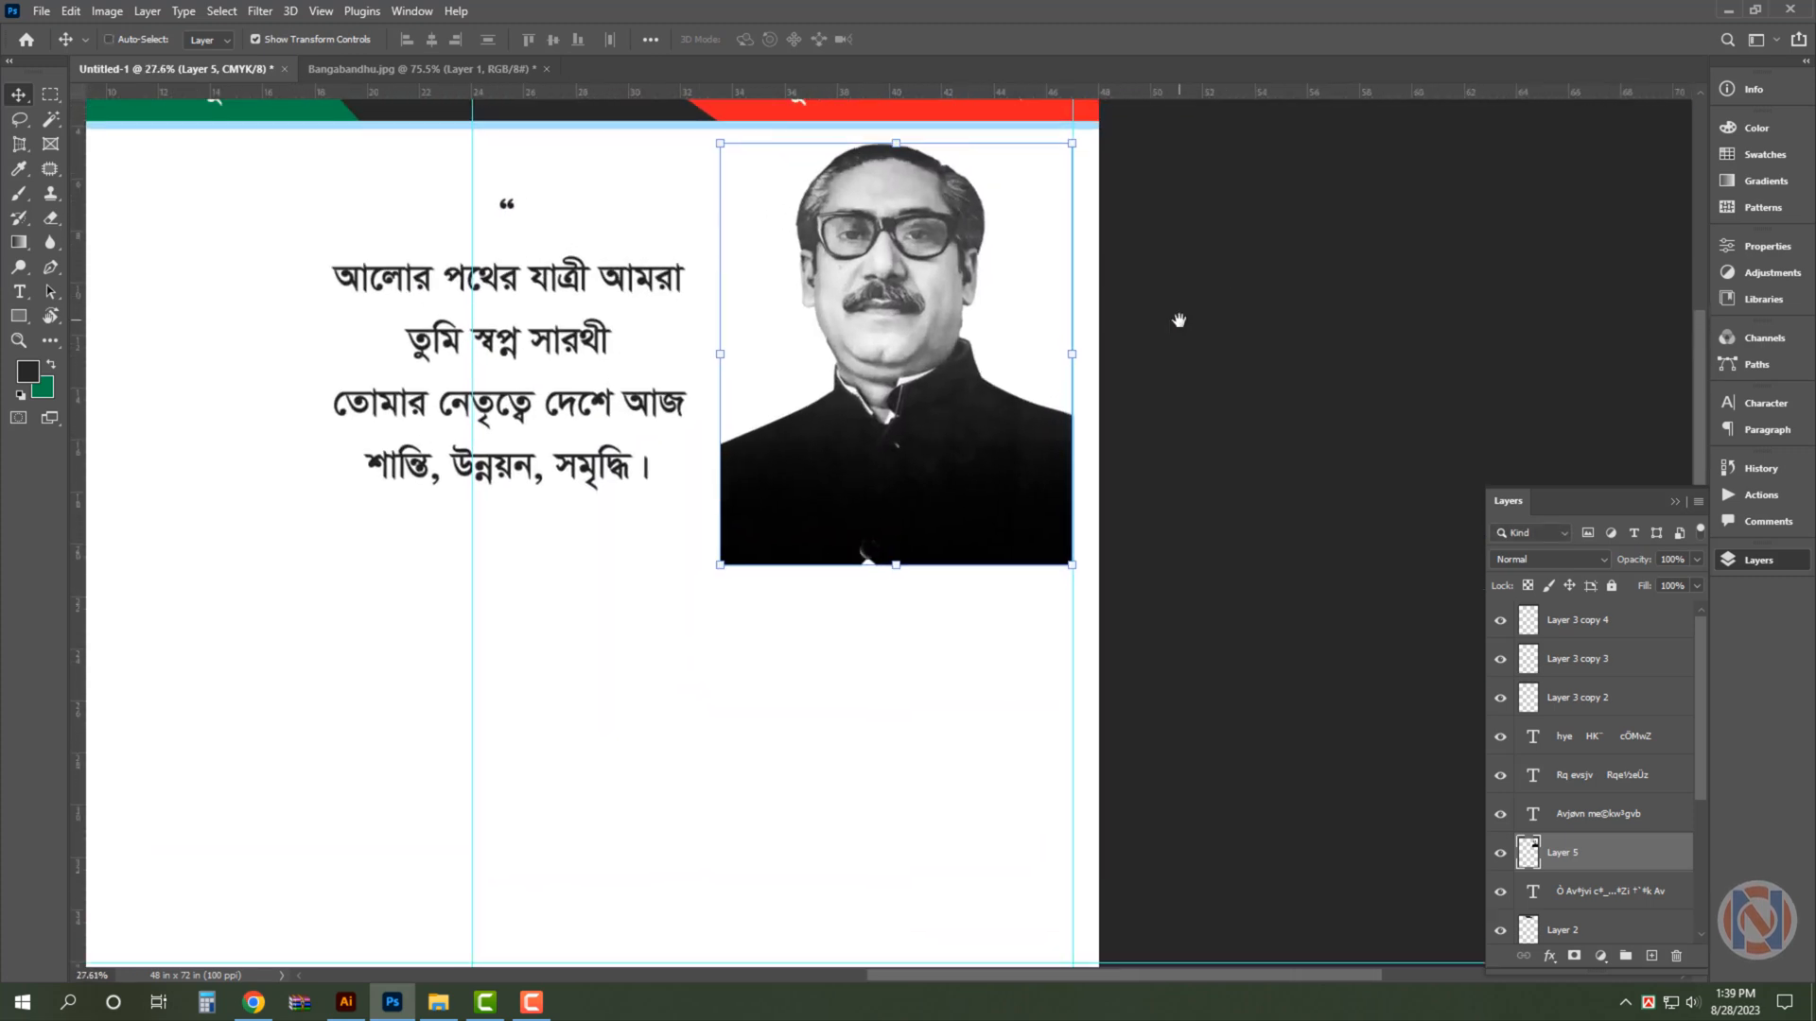
pyautogui.moveTo(962, 447); pyautogui.dragTo(930, 455)
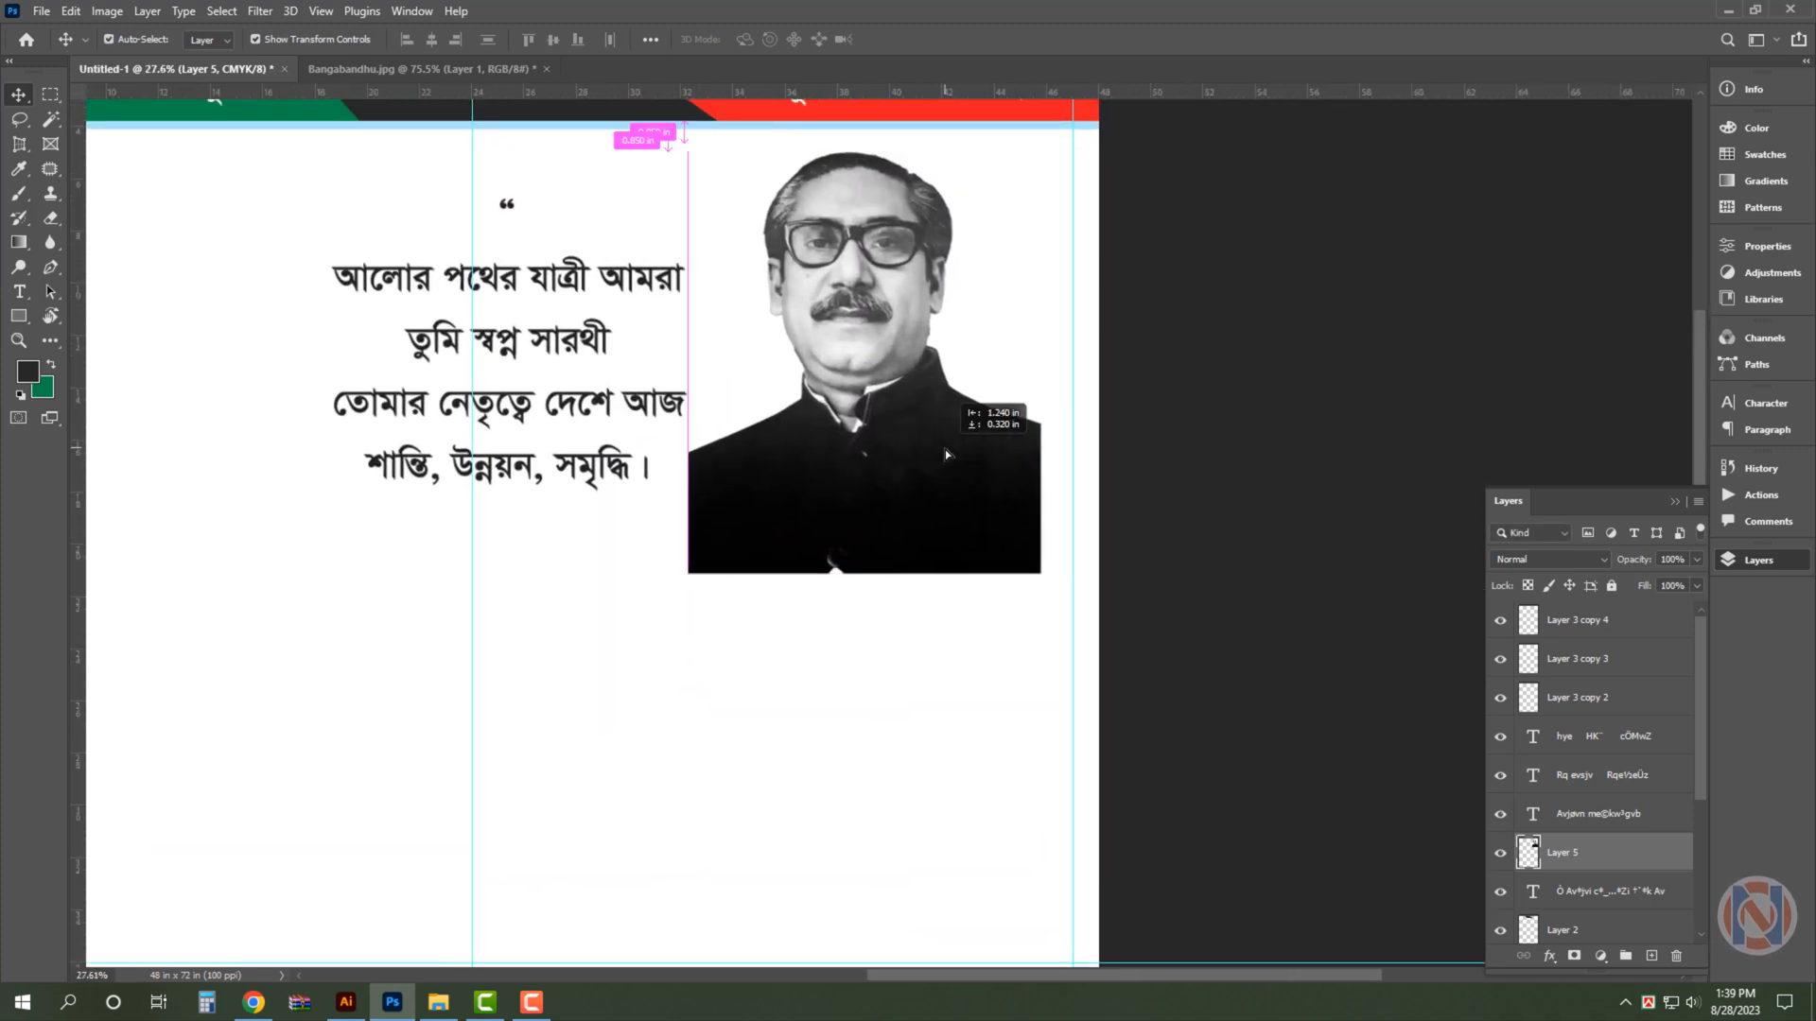
# - Make a circular selection around the portrait's lower part and fill it with green on a new layer above Layer 0
pyautogui.click(193, 452)
pyautogui.rightClick(51, 95)
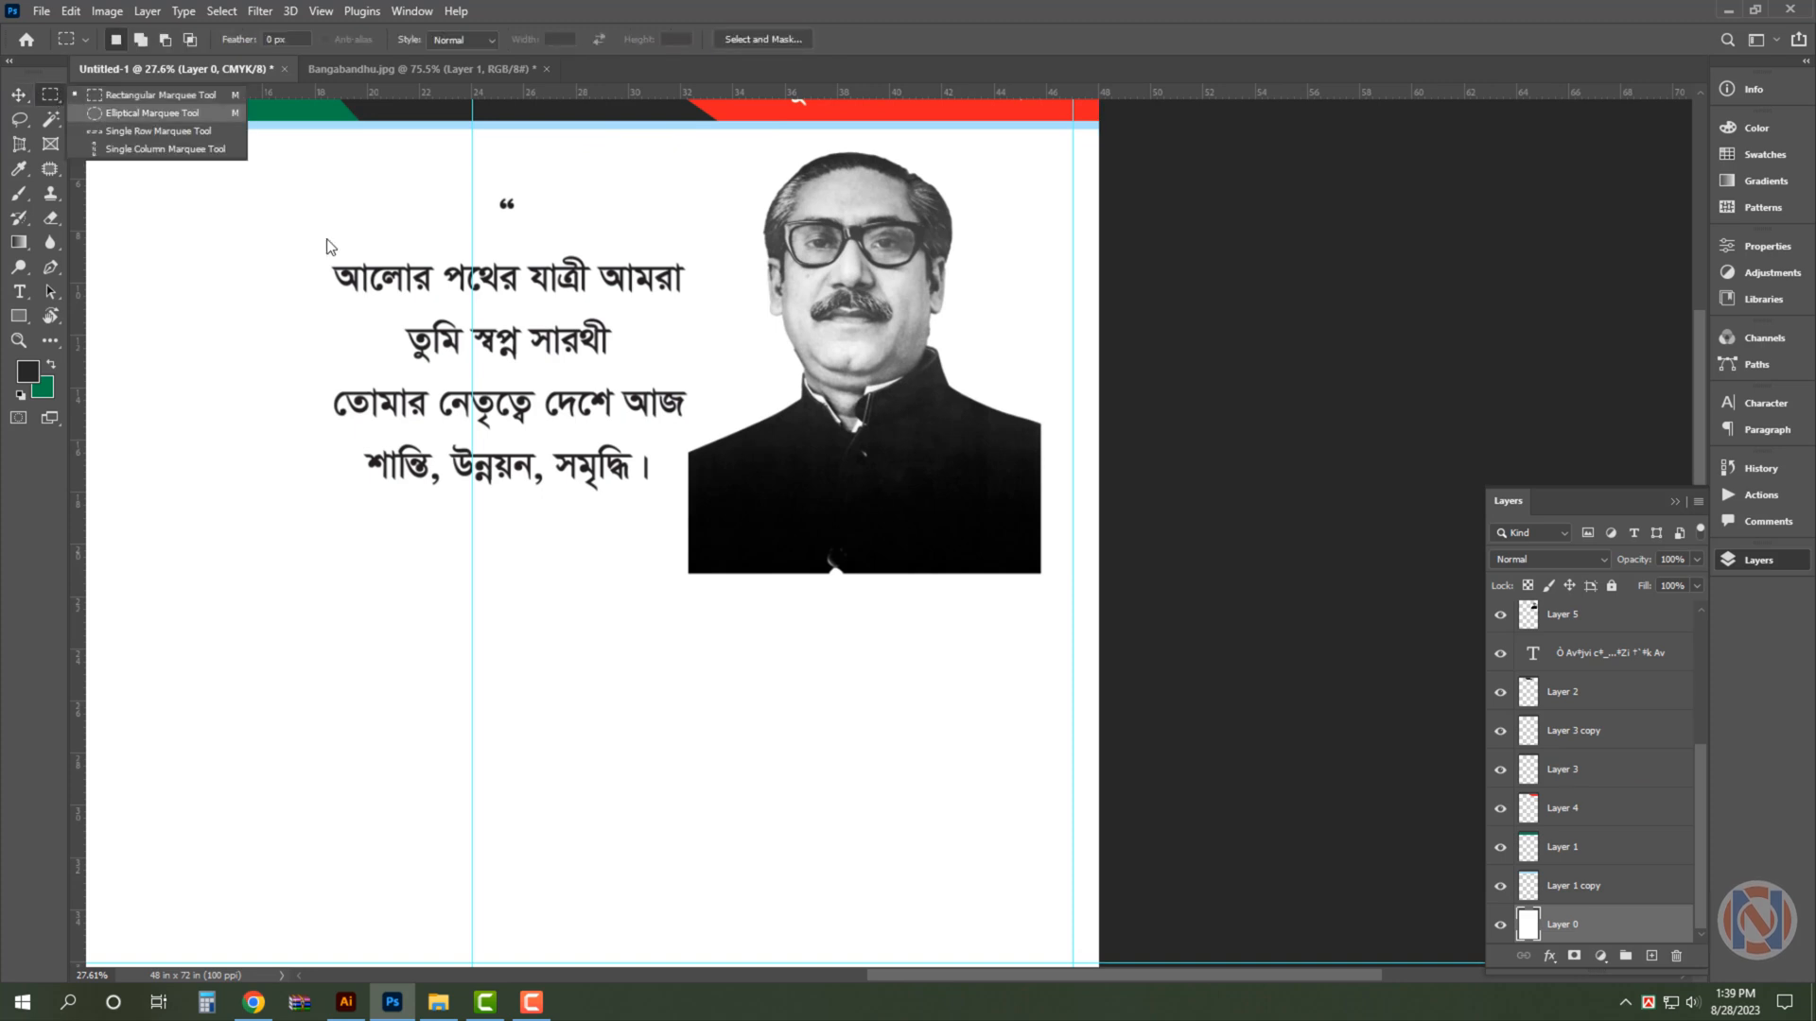
pyautogui.click(132, 116)
pyautogui.moveTo(689, 293); pyautogui.dragTo(1116, 629)
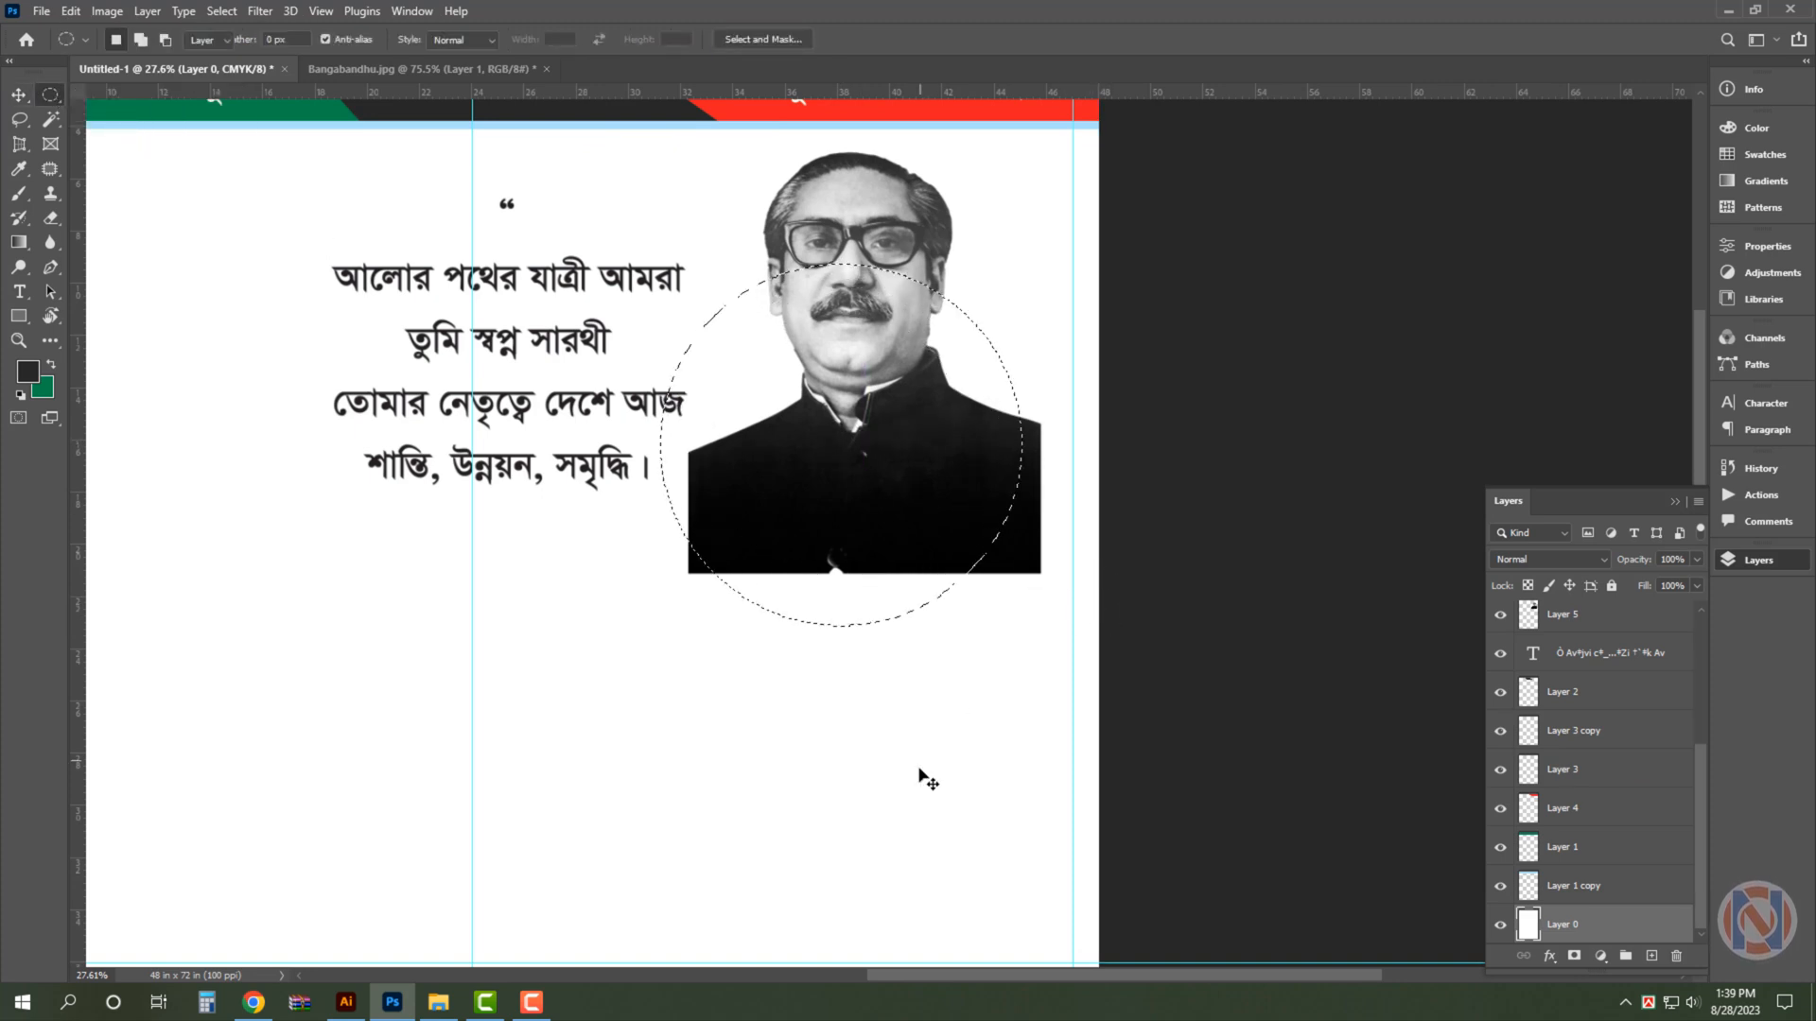
pyautogui.press('v')
pyautogui.hotkey('ctrl', 'shift', 'alt', 'n')
pyautogui.hotkey('ctrl', 'BackSpace')
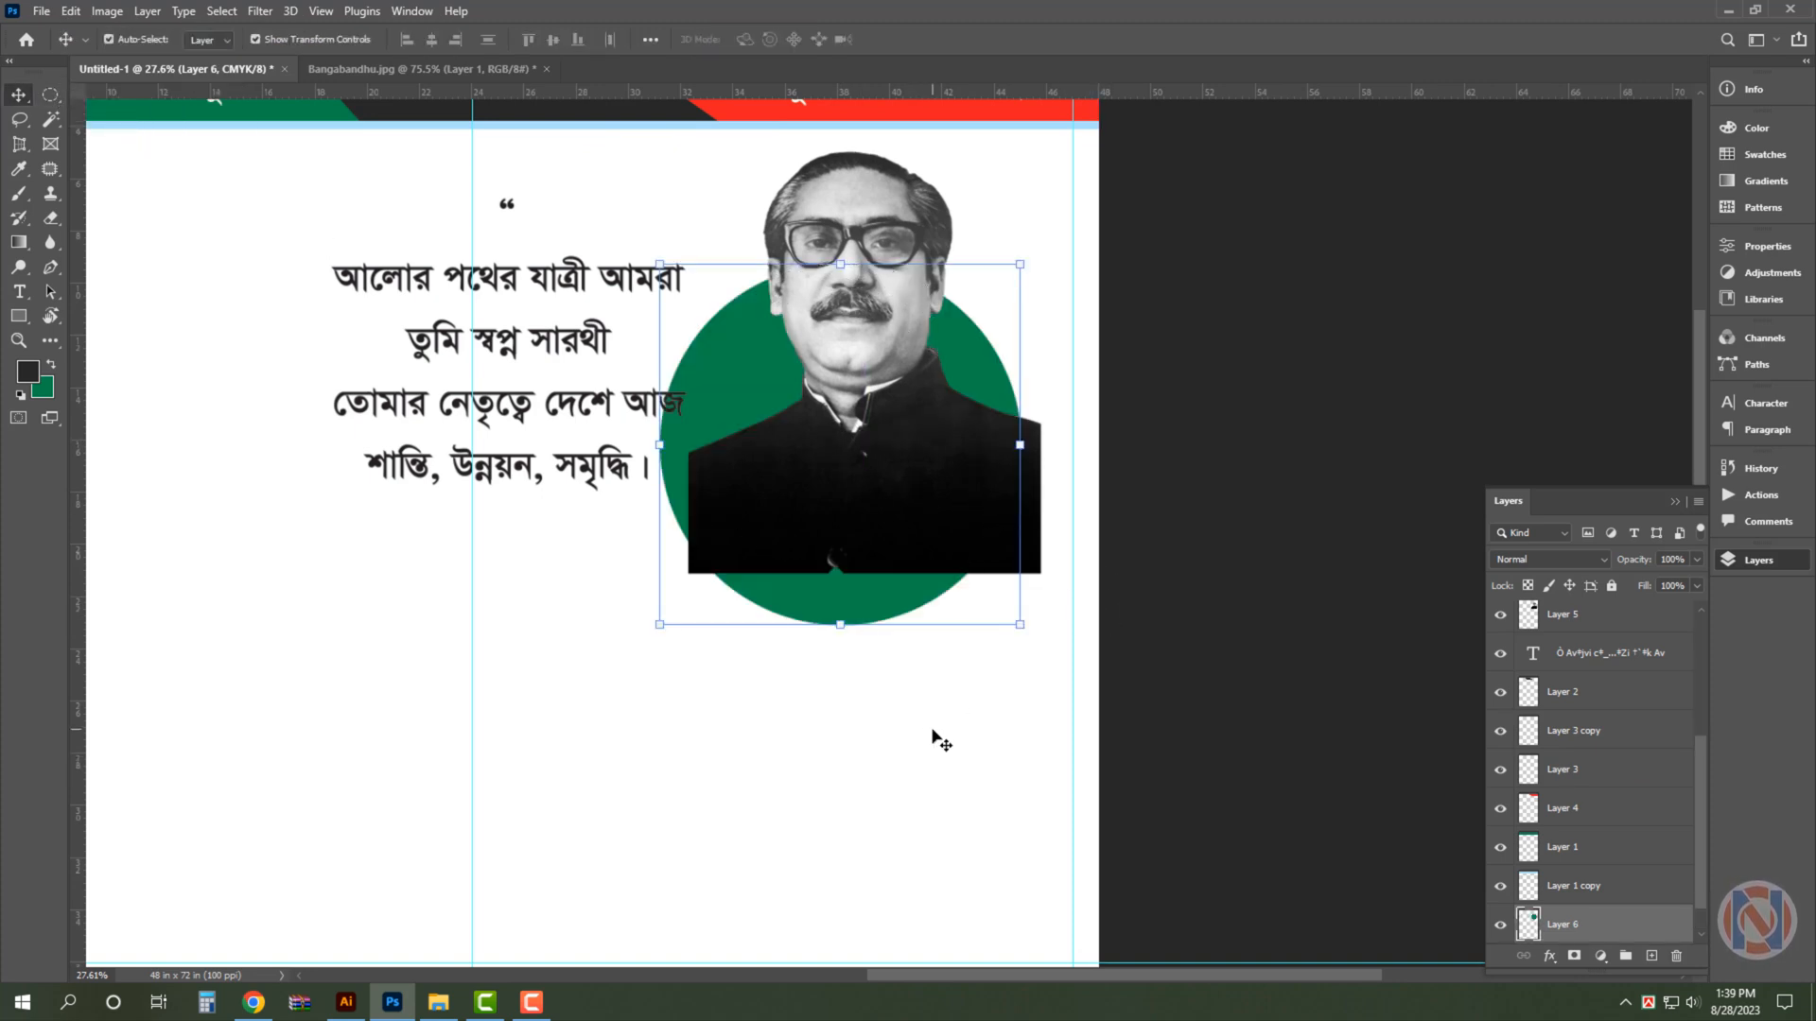
# - Shift the portrait lower over the green circle and scale it up to about 114%
pyautogui.moveTo(883, 227); pyautogui.dragTo(853, 290)
pyautogui.moveTo(844, 214); pyautogui.dragTo(848, 151)
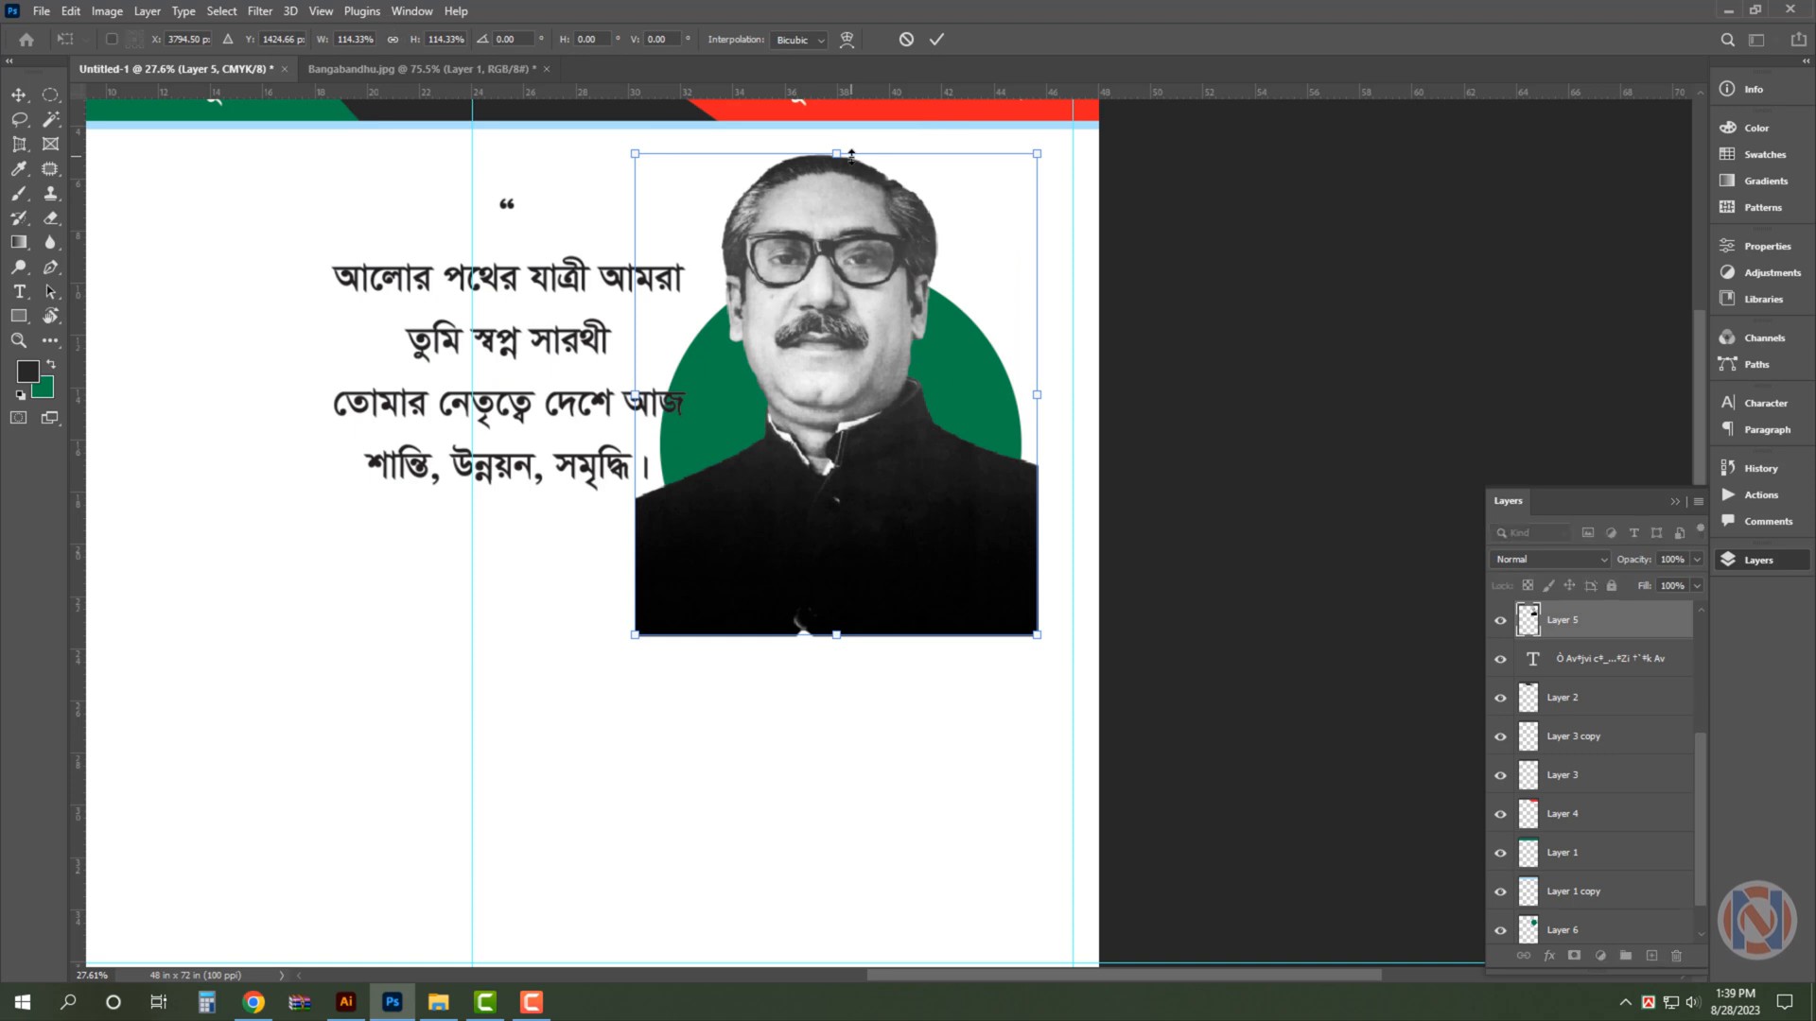
pyautogui.press('Return')
# - Load the green circle as a selection and extend it freehand around the head above it, with portrait Layer 5 active
pyautogui.click(975, 437)
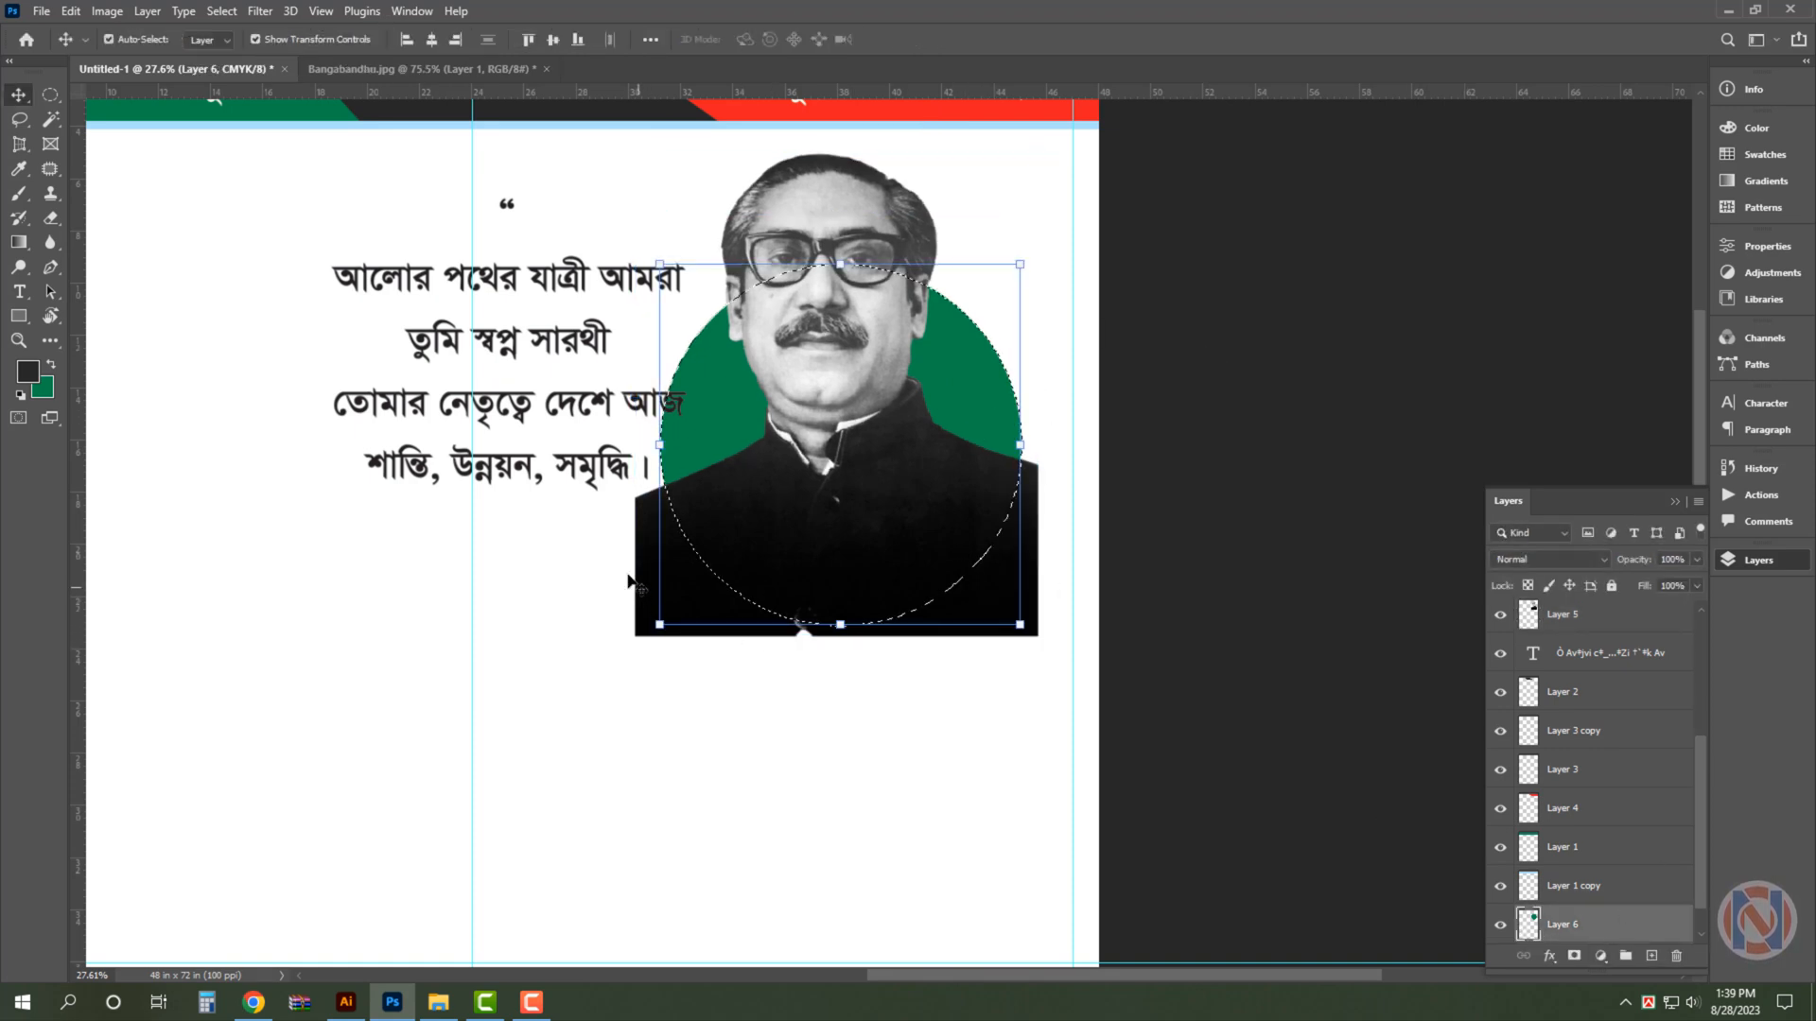
pyautogui.hotkey('ctrl', '+')
pyautogui.click(871, 133)
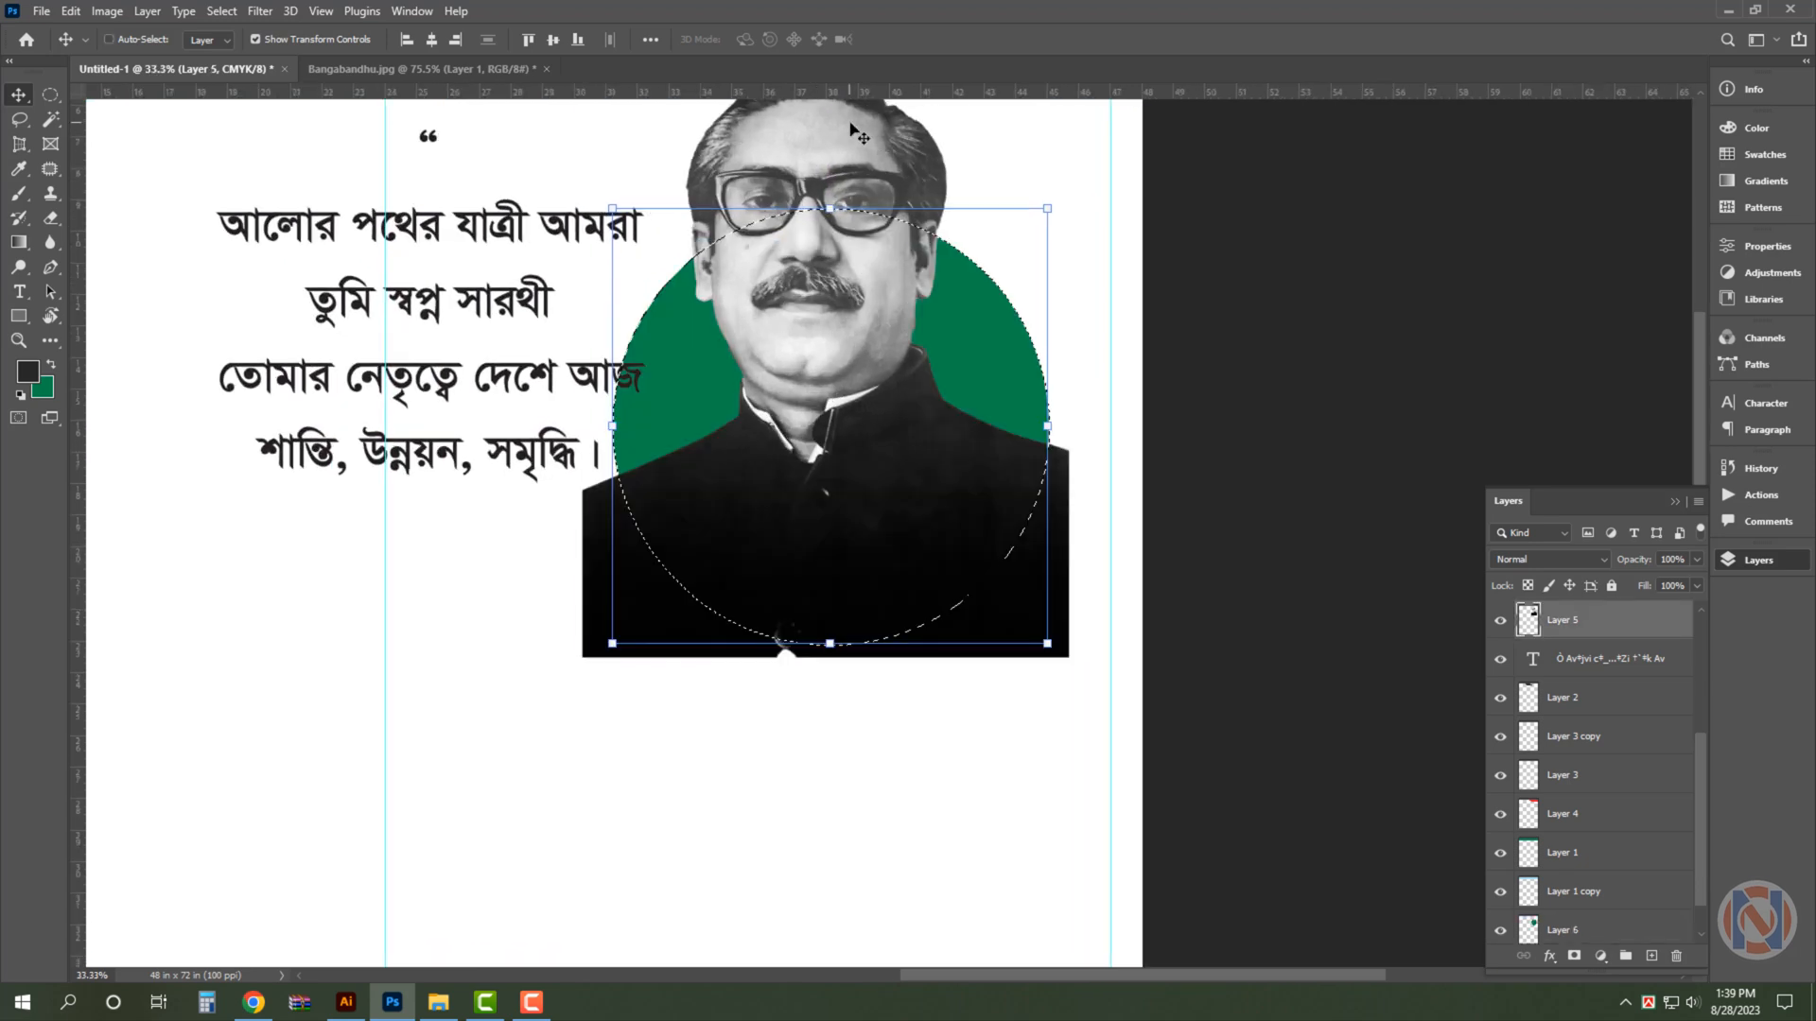
pyautogui.moveTo(966, 219); pyautogui.dragTo(973, 357)
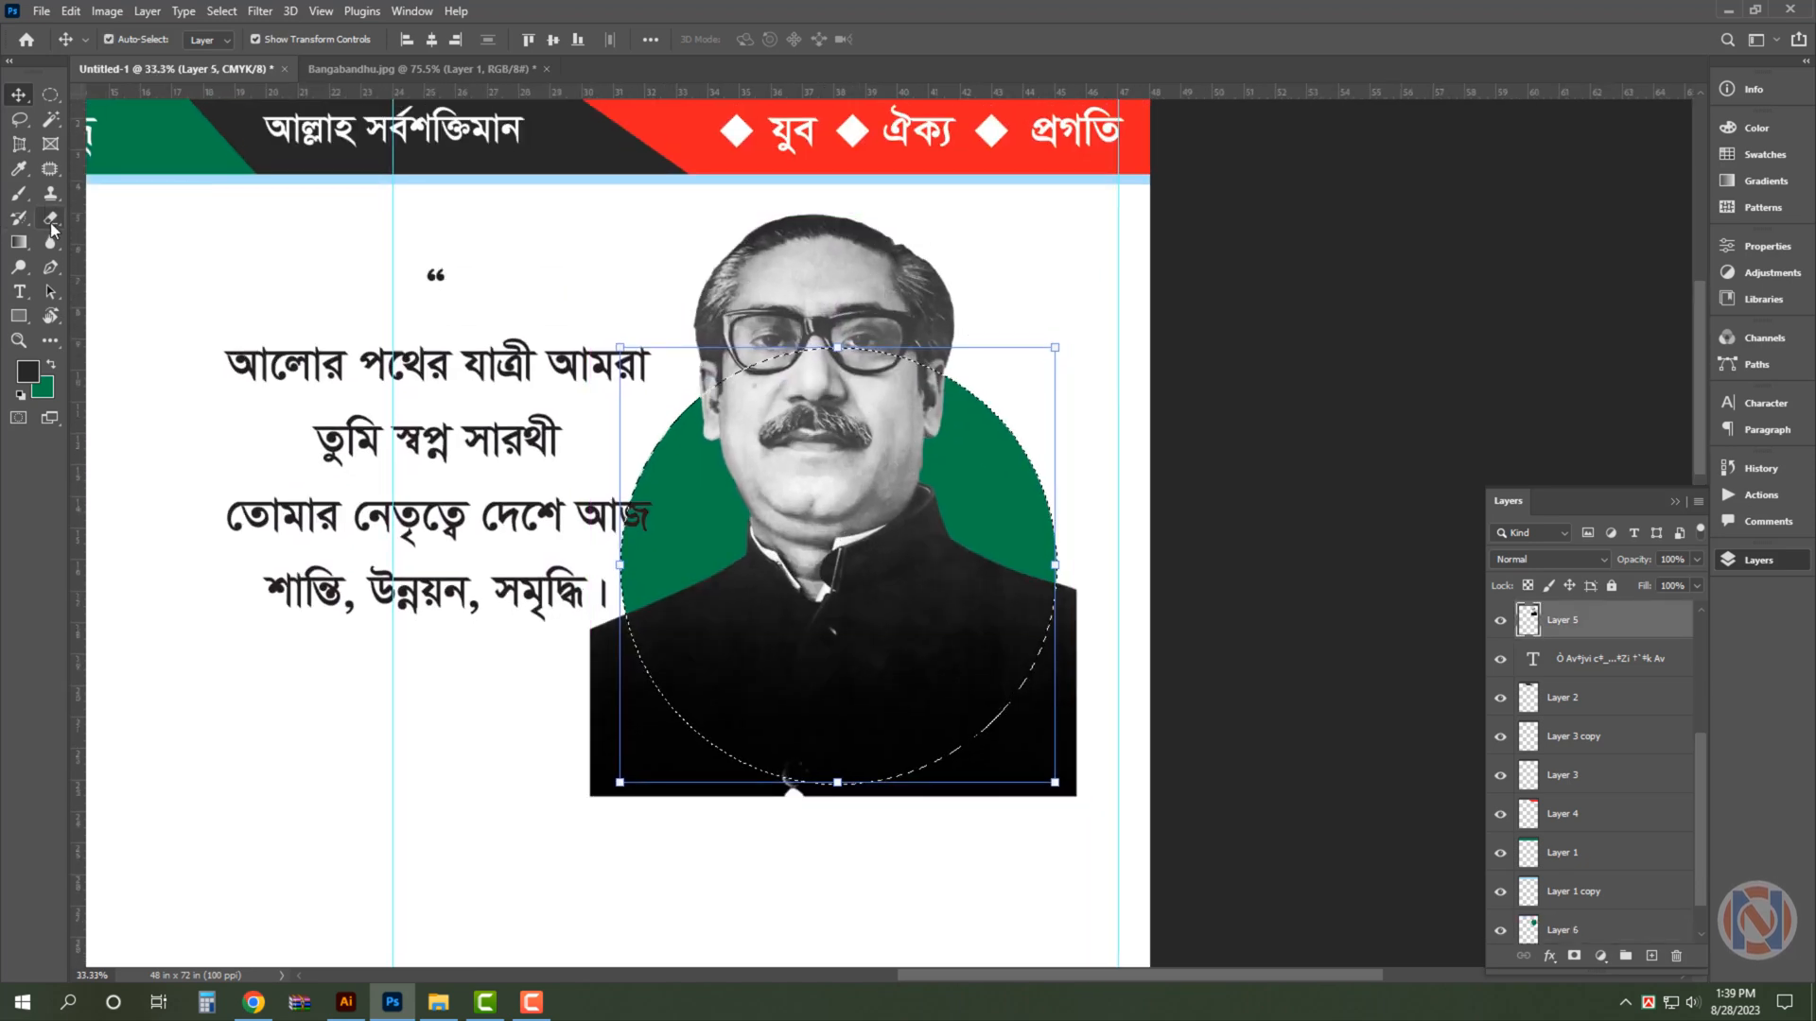
pyautogui.press('j')
pyautogui.moveTo(618, 363)
pyautogui.mouseDown()
pyautogui.moveTo(1004, 336)
pyautogui.moveTo(953, 527)
pyautogui.mouseUp()
pyautogui.moveTo(666, 480)
pyautogui.mouseDown()
pyautogui.moveTo(946, 121)
pyautogui.moveTo(974, 444)
pyautogui.moveTo(913, 504)
pyautogui.mouseUp()
# - Copy the selected portrait area to a new layer and delete the uncropped portrait layer
pyautogui.press('v')
pyautogui.hotkey('ctrl', 'j')
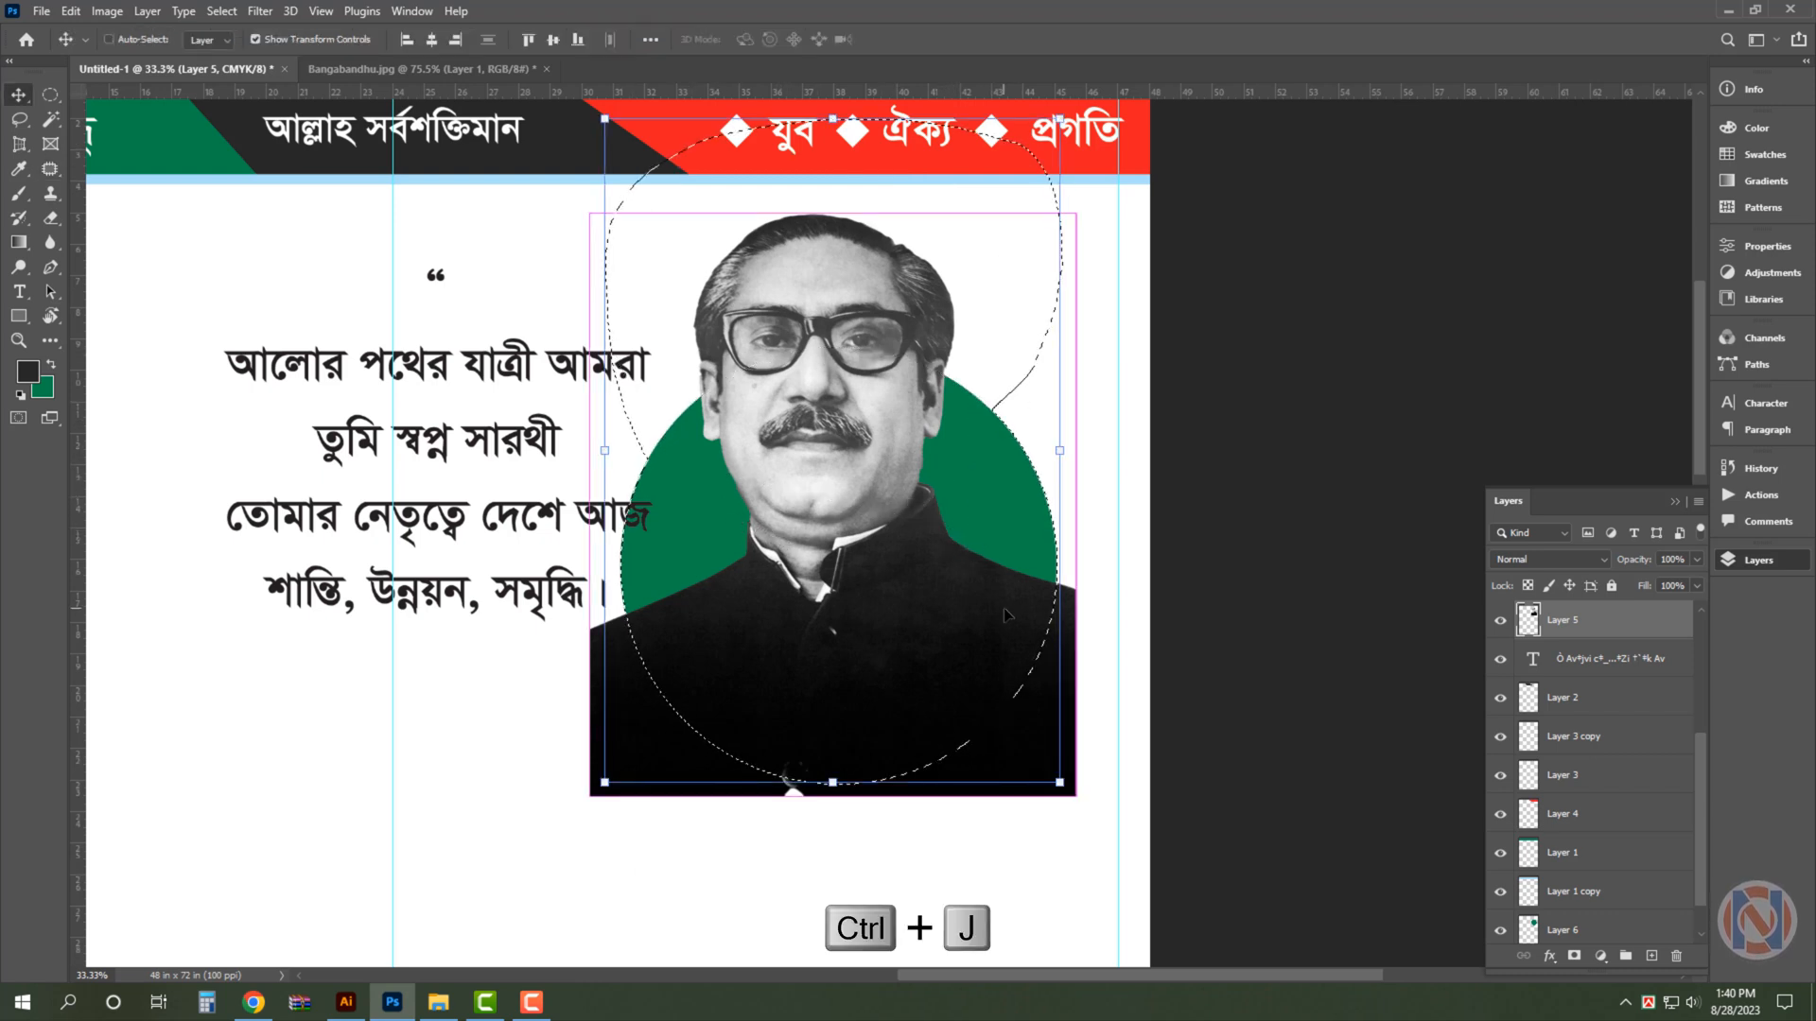
pyautogui.keyDown('ctrl'); pyautogui.click(602, 748); pyautogui.keyUp('ctrl')
pyautogui.press('Delete')
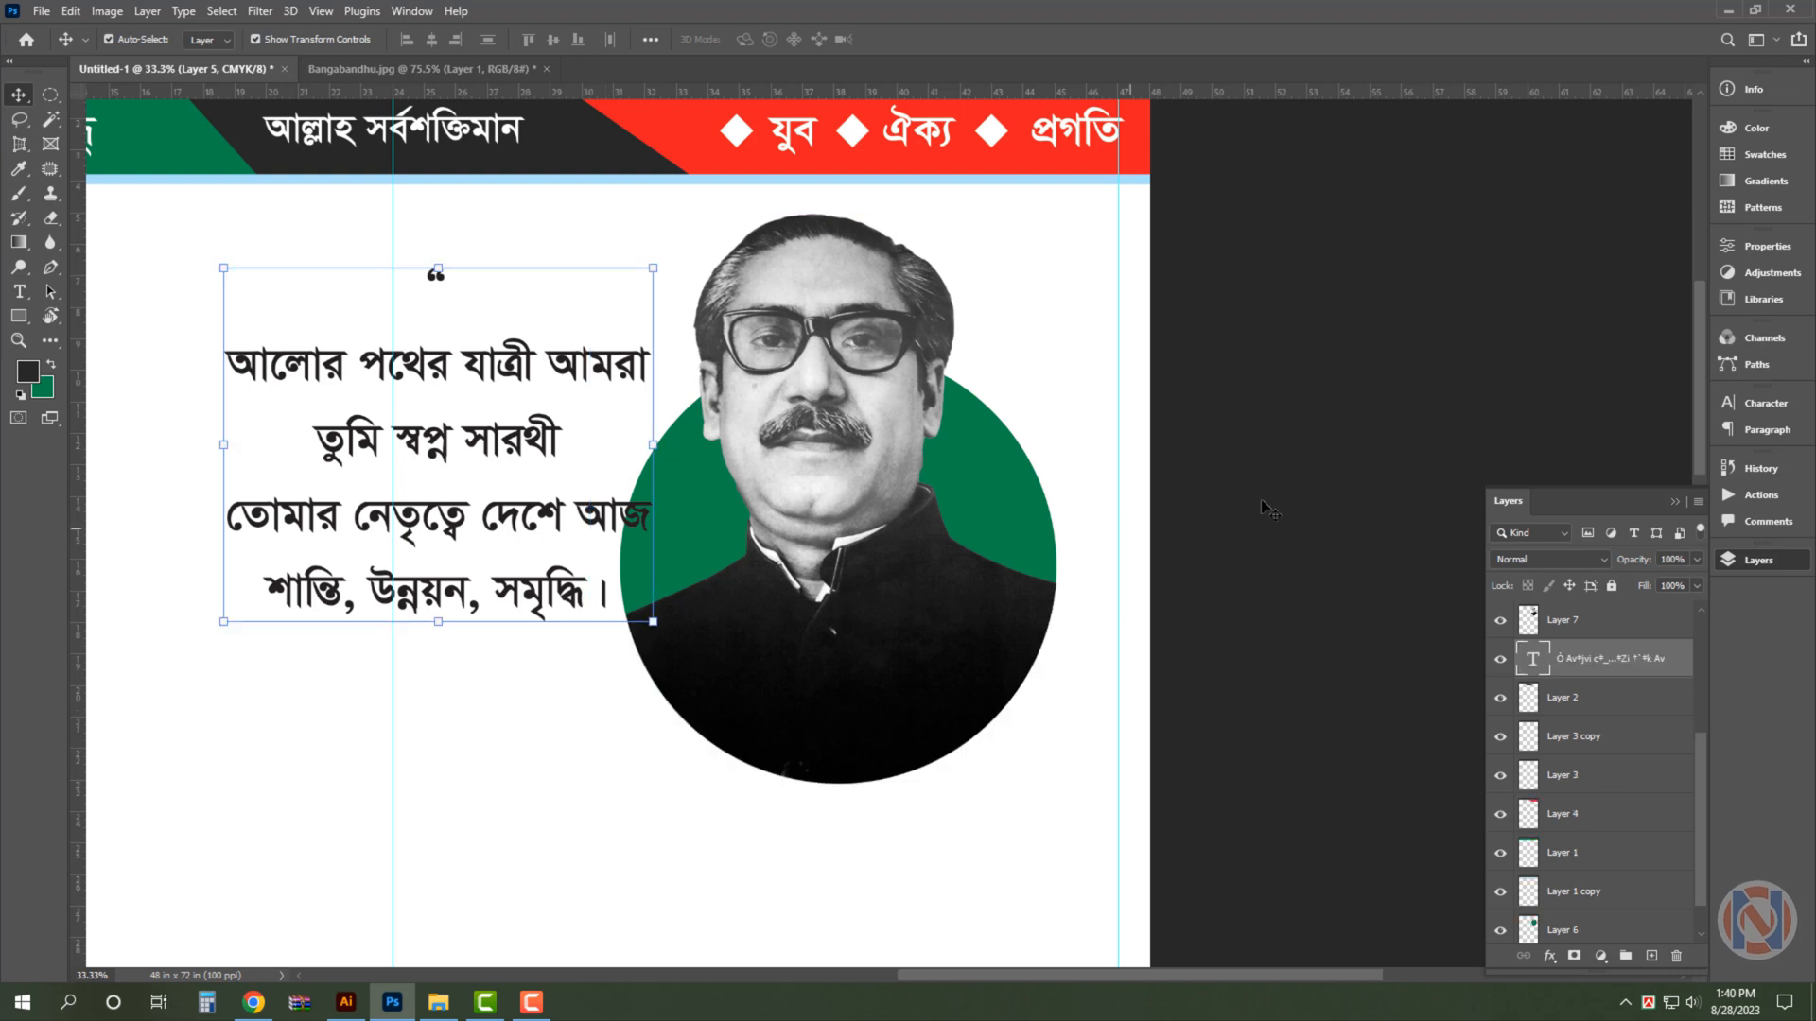
# - Try an enlarged duplicate of the green circle behind the portrait, and delete the duplicate
pyautogui.keyDown('ctrl'); pyautogui.click(1012, 512); pyautogui.keyUp('ctrl')
pyautogui.moveTo(1004, 499); pyautogui.dragTo(1017, 449)
pyautogui.hotkey('ctrl', 't')
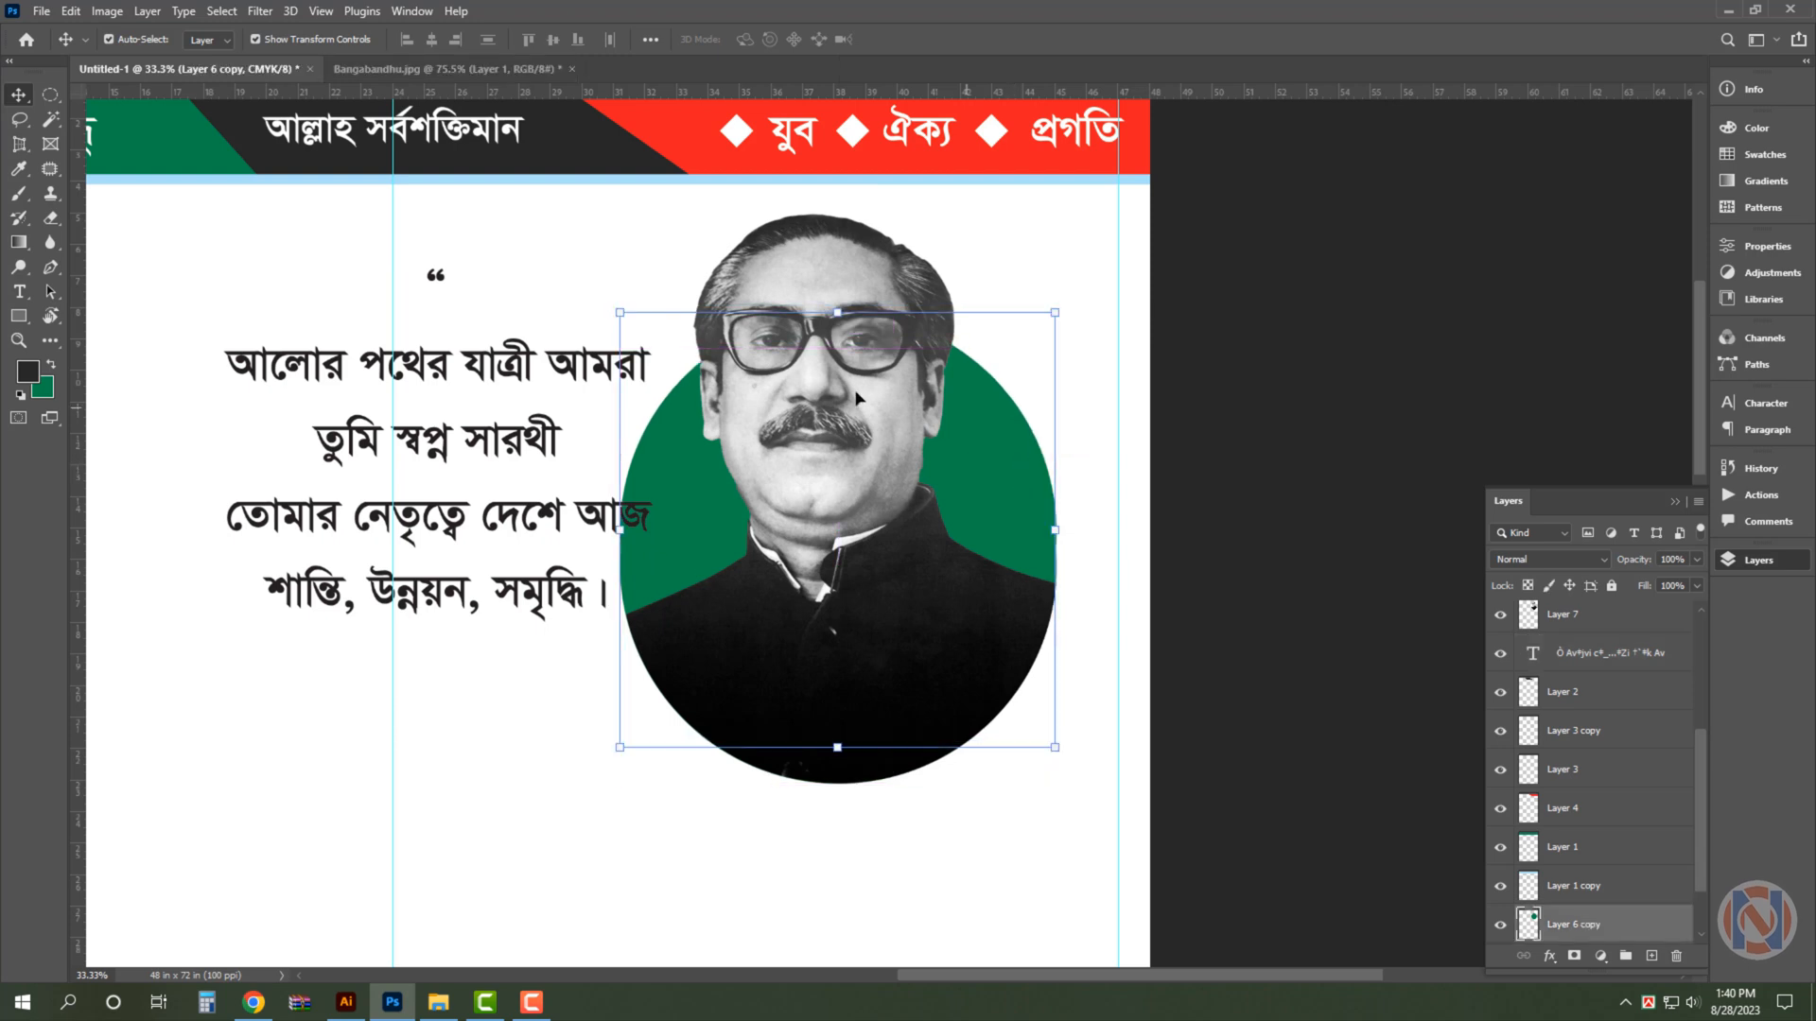
pyautogui.moveTo(859, 232); pyautogui.dragTo(859, 204)
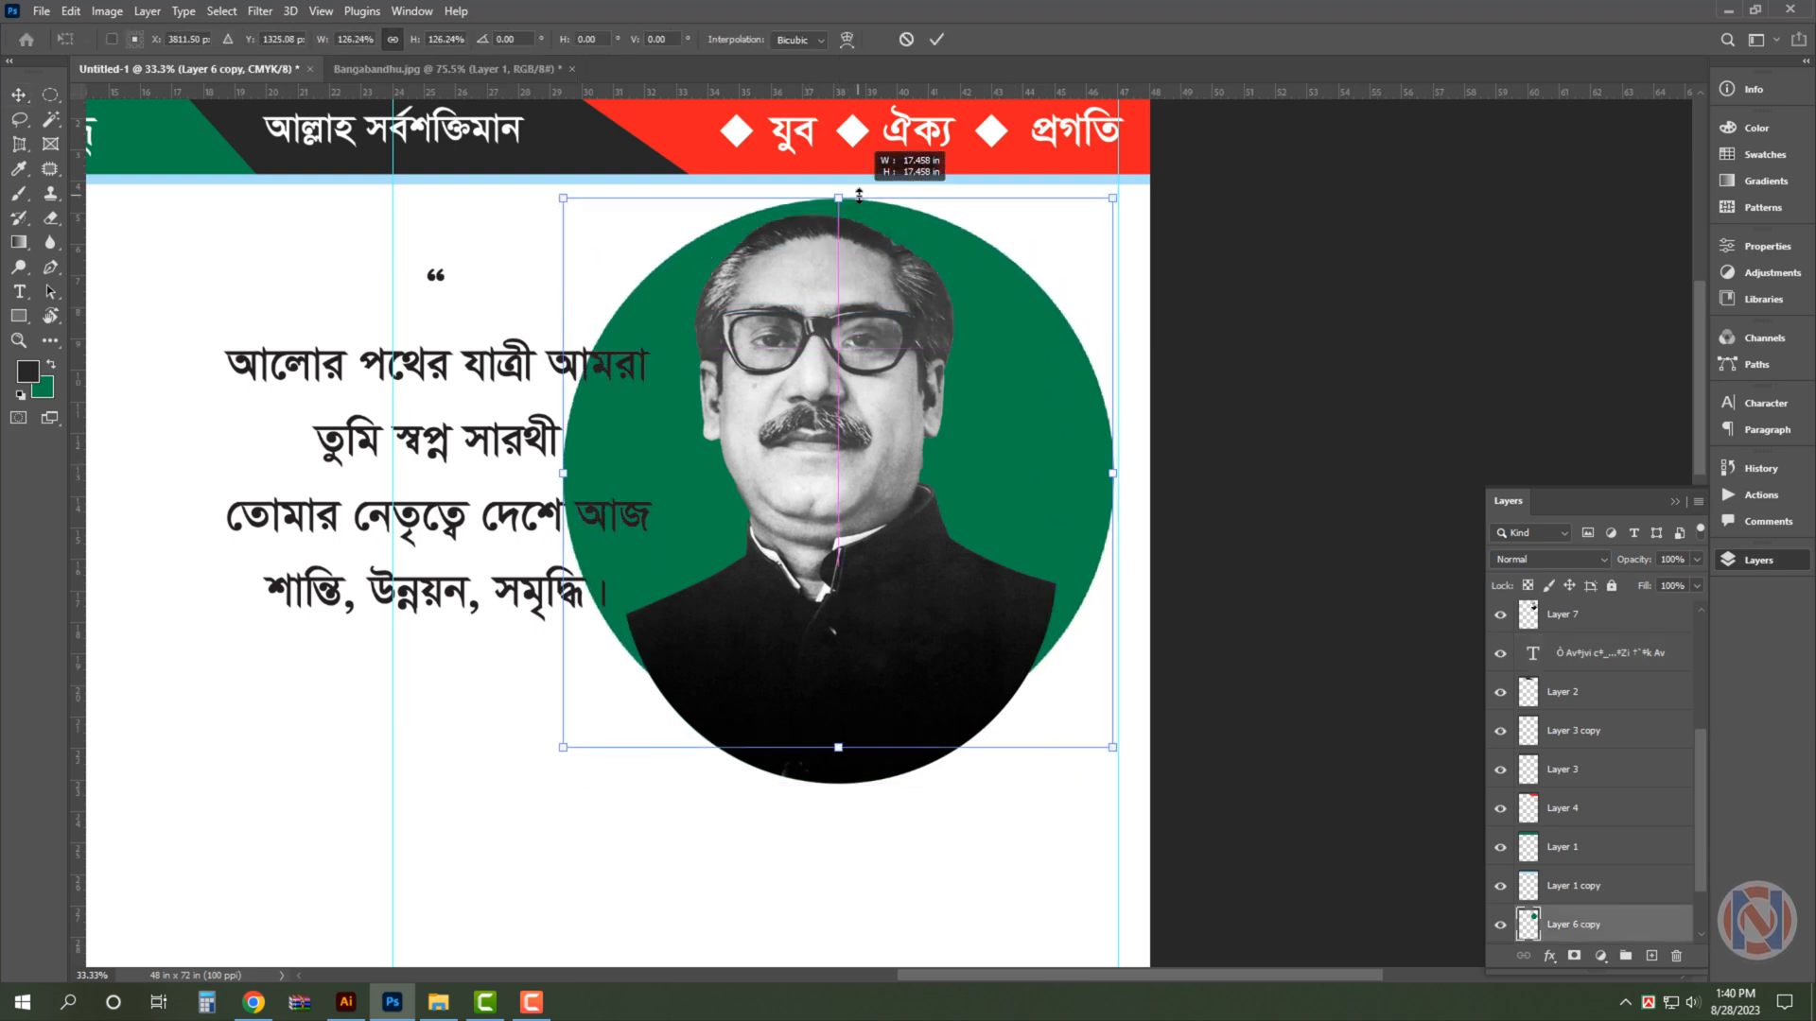
pyautogui.hotkey('ctrl', 'z')
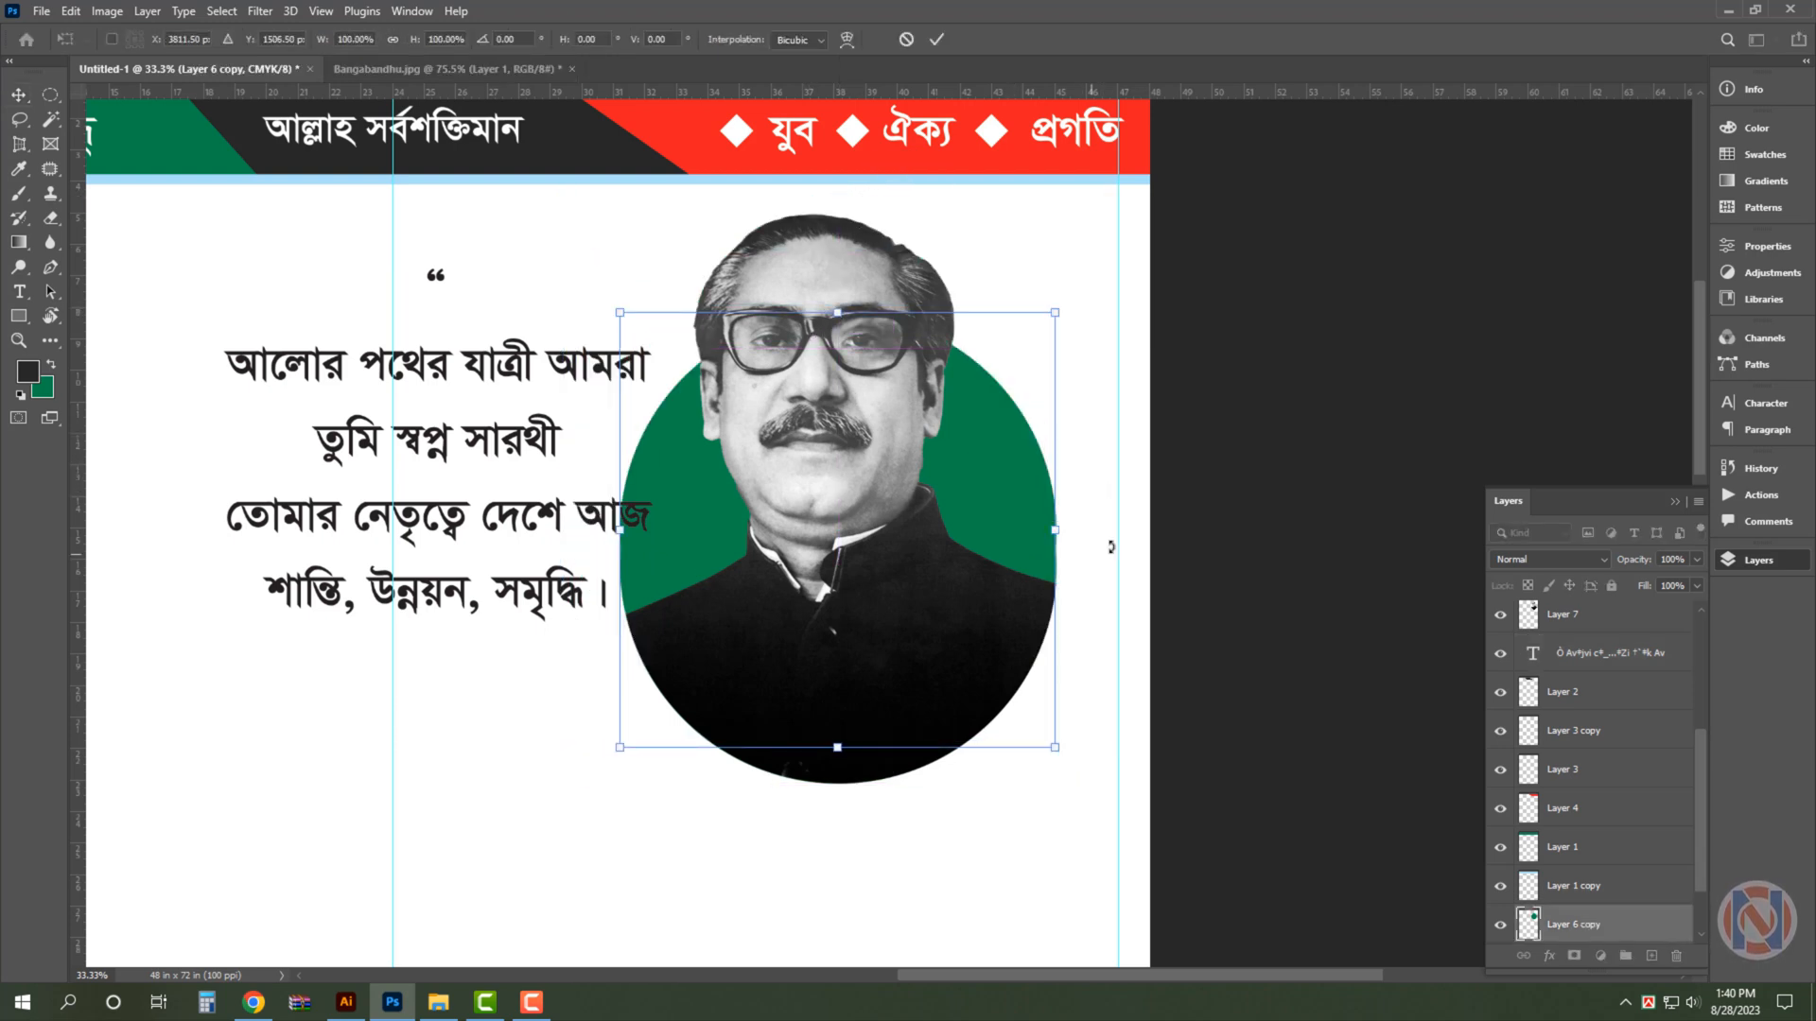
pyautogui.press('Return')
pyautogui.press('Delete')
pyautogui.click(1216, 466)
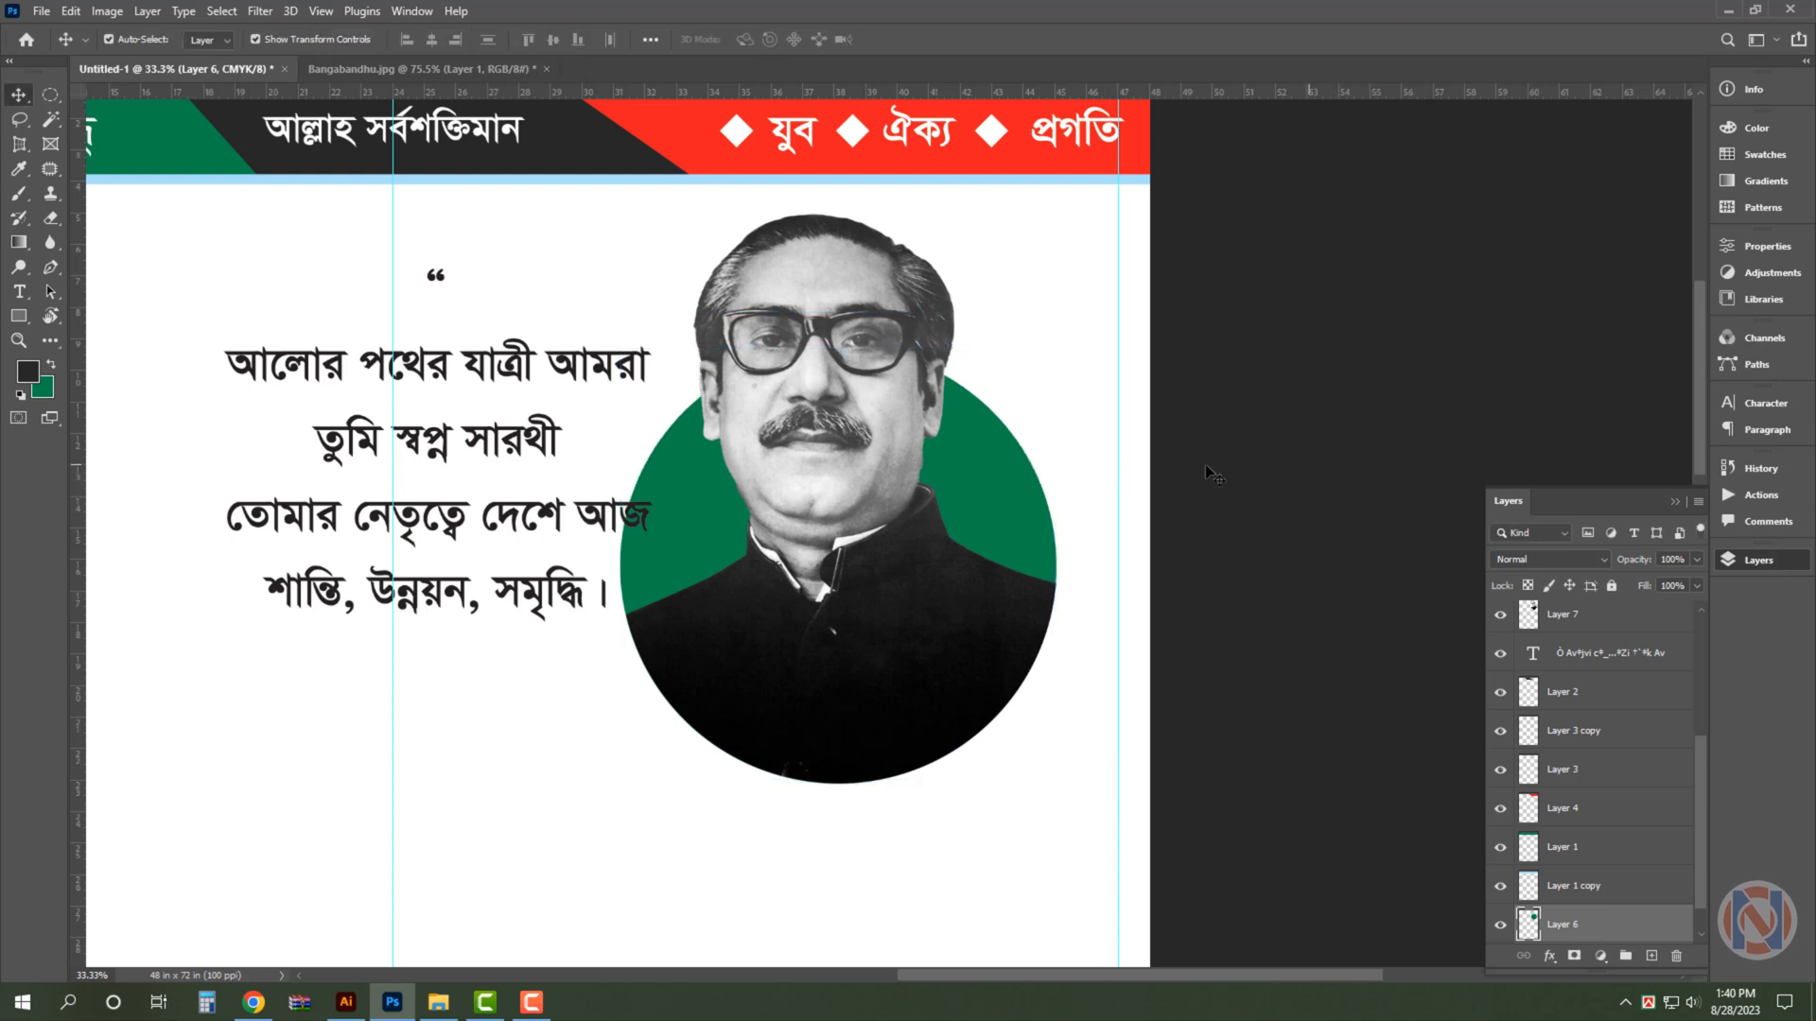
# - Add a Radial Gradient Overlay with a -90° angle to the green circle on Layer 6
pyautogui.click(1008, 458)
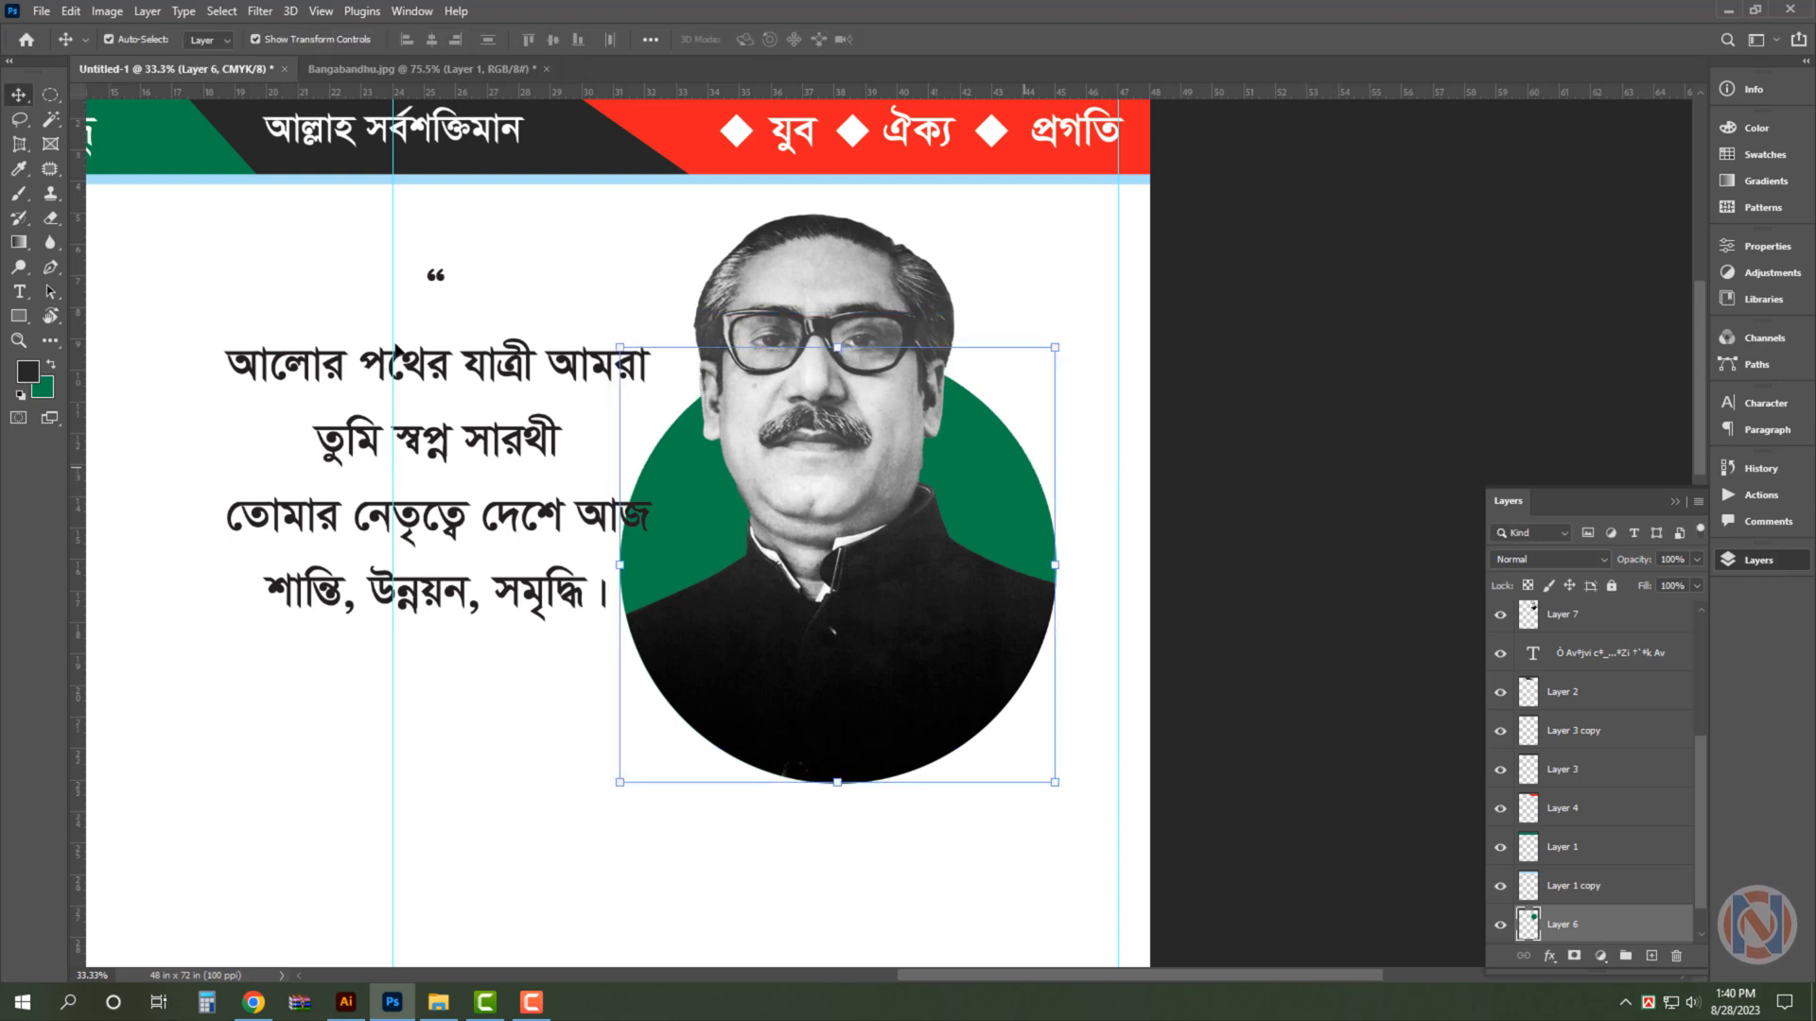
pyautogui.click(49, 398)
pyautogui.press('Escape')
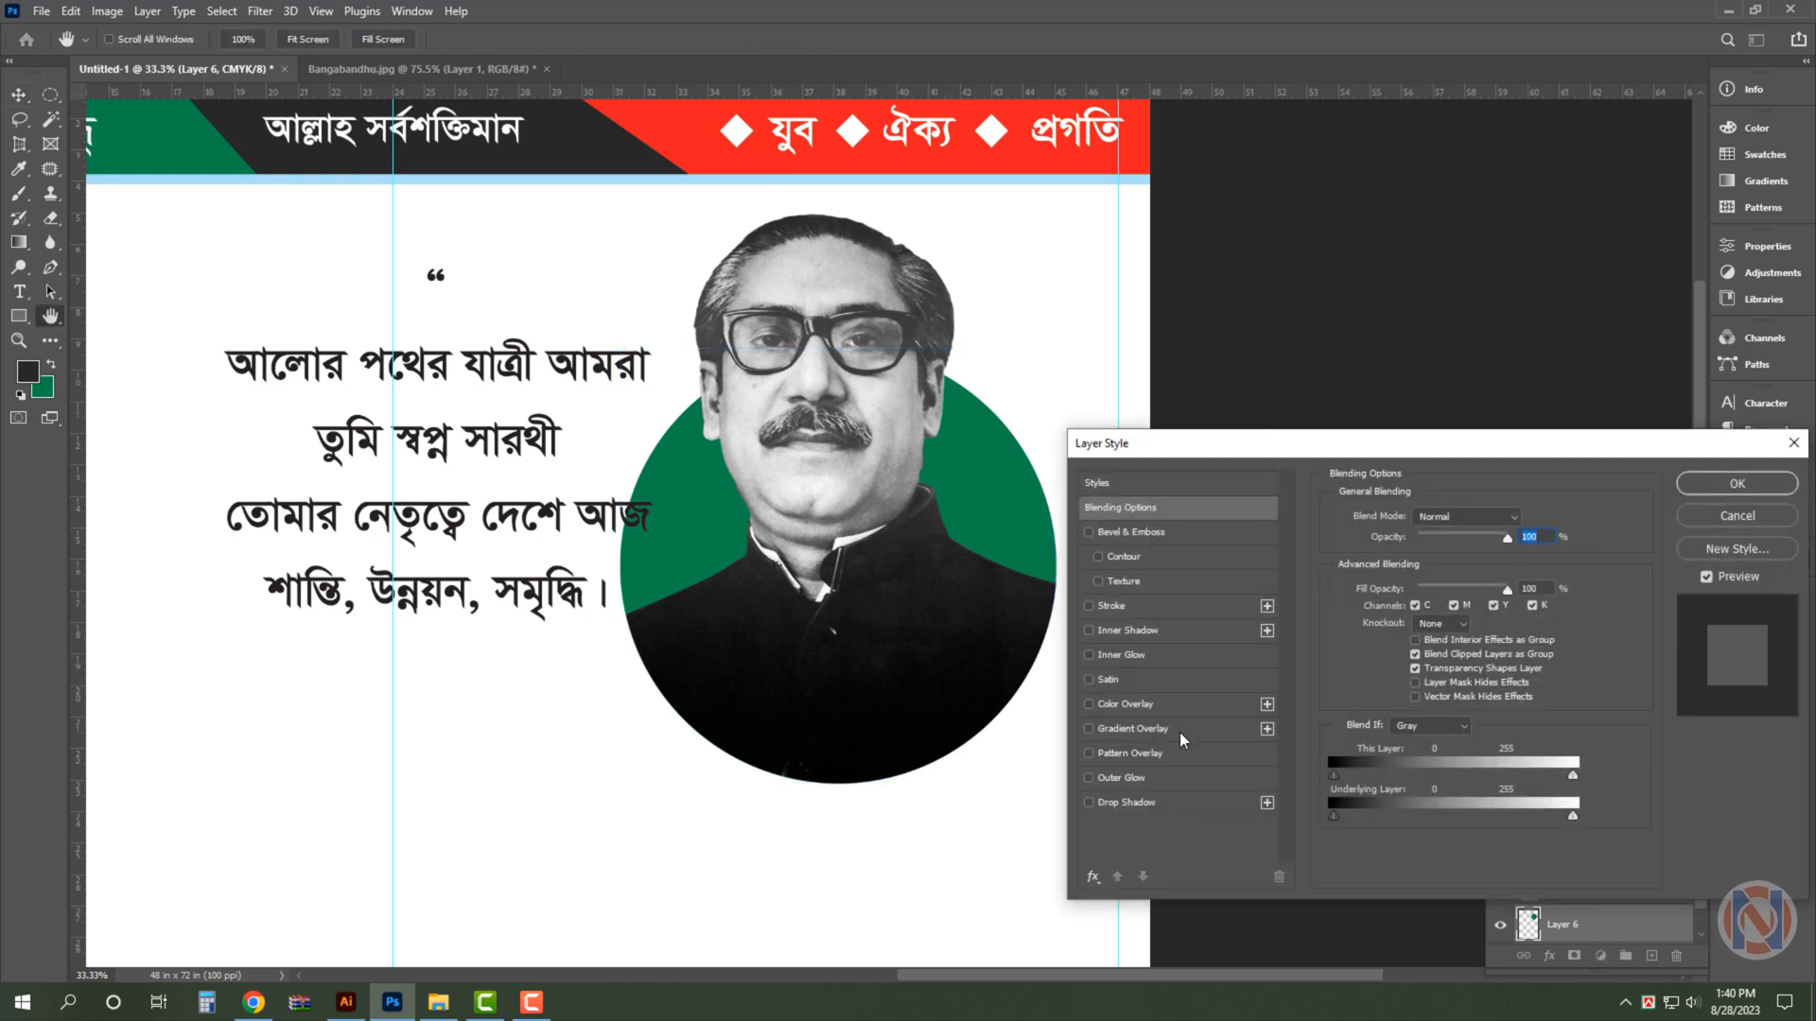
pyautogui.click(1185, 729)
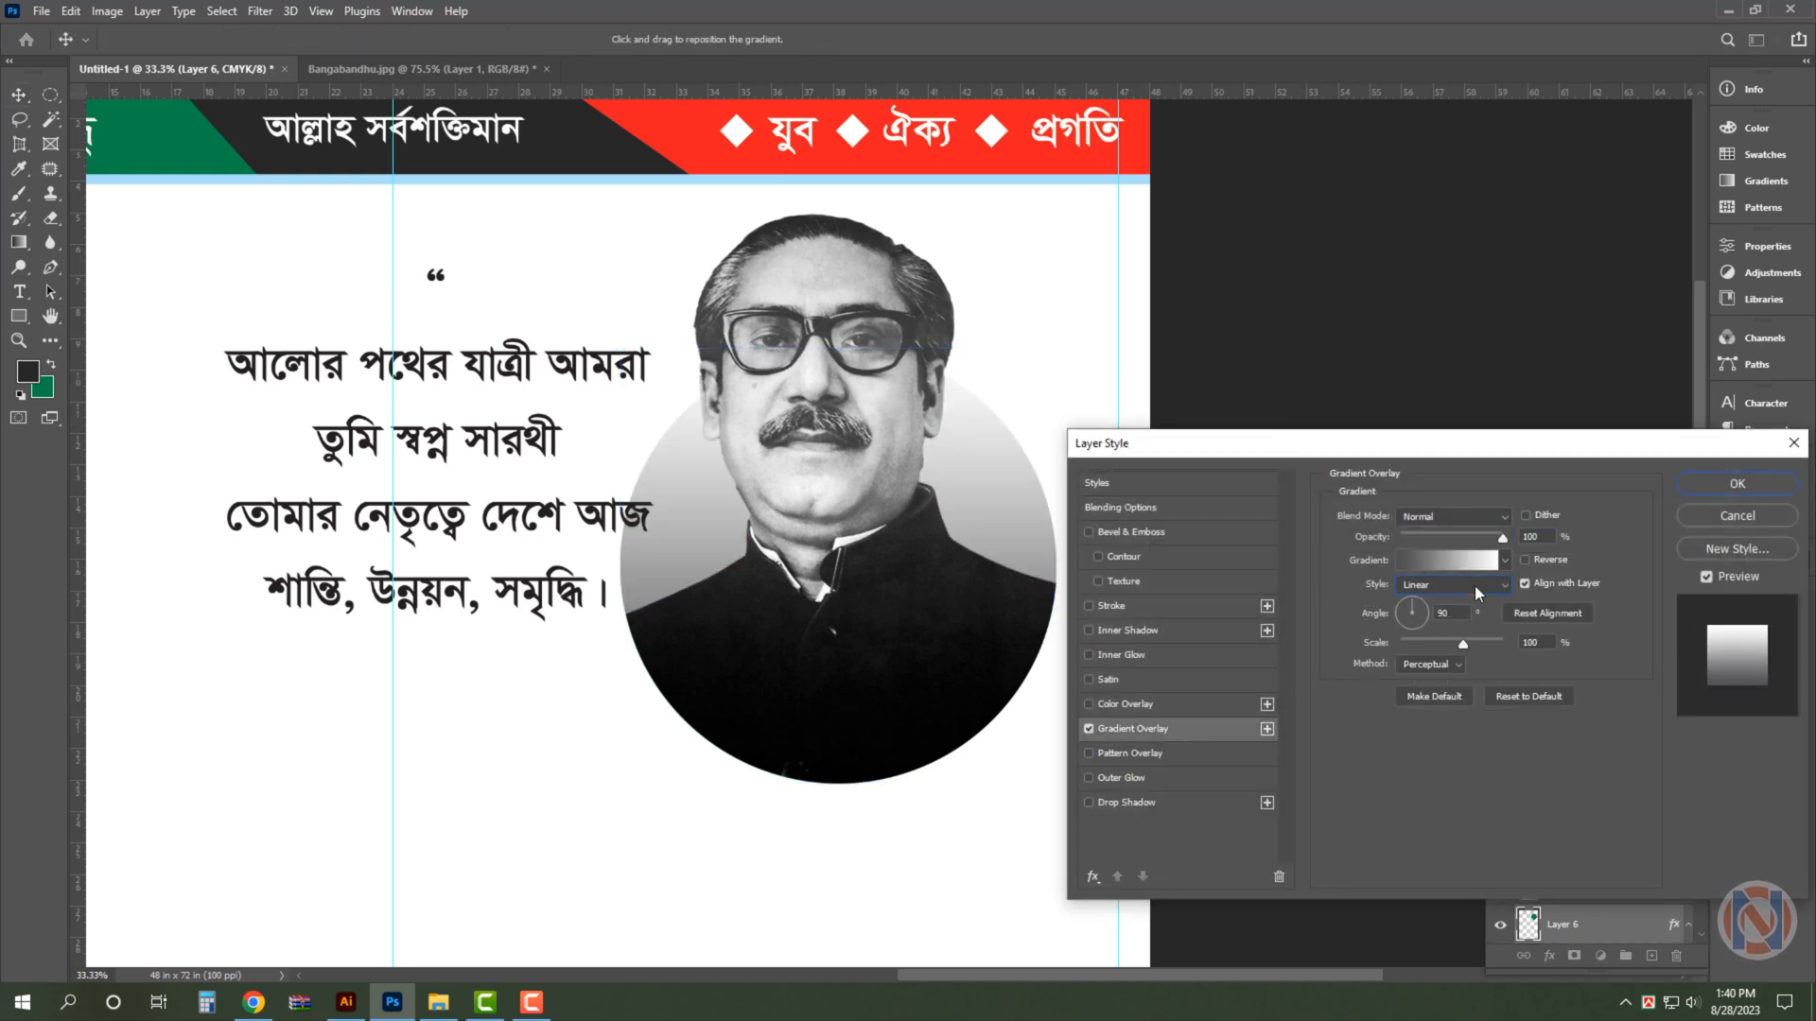
pyautogui.click(1474, 587)
pyautogui.click(1468, 612)
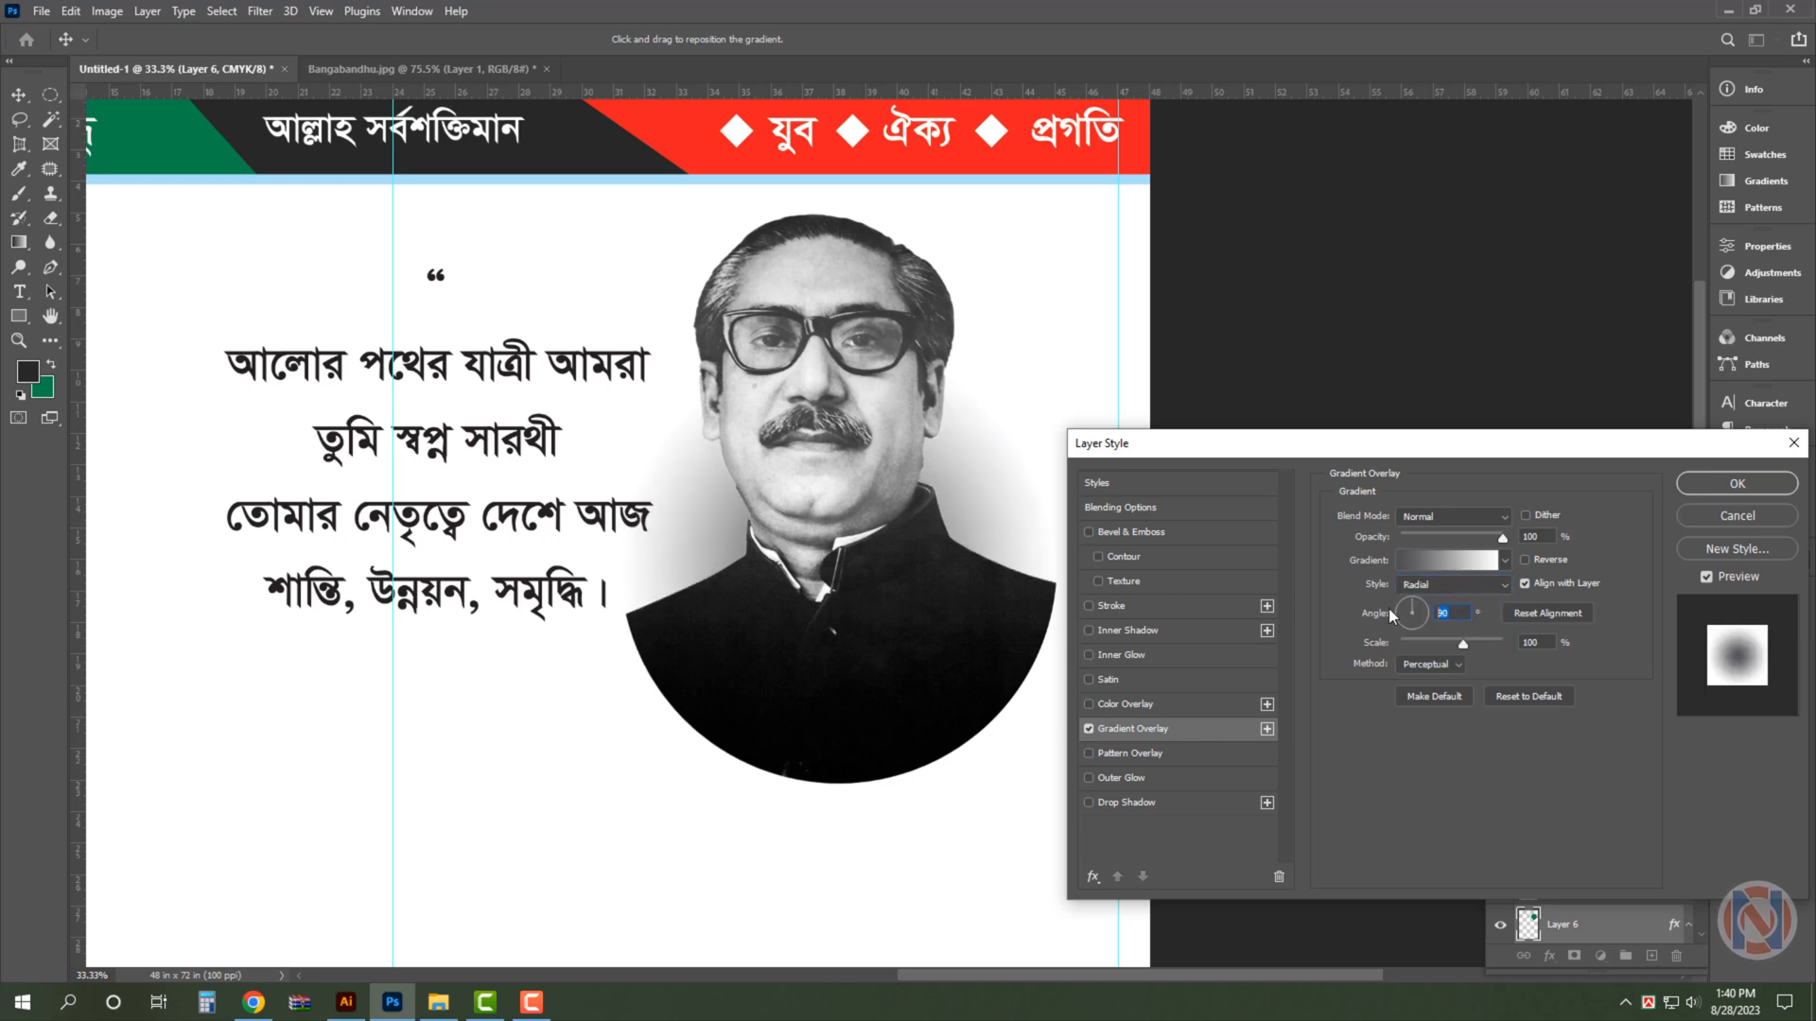
pyautogui.press('Tab')
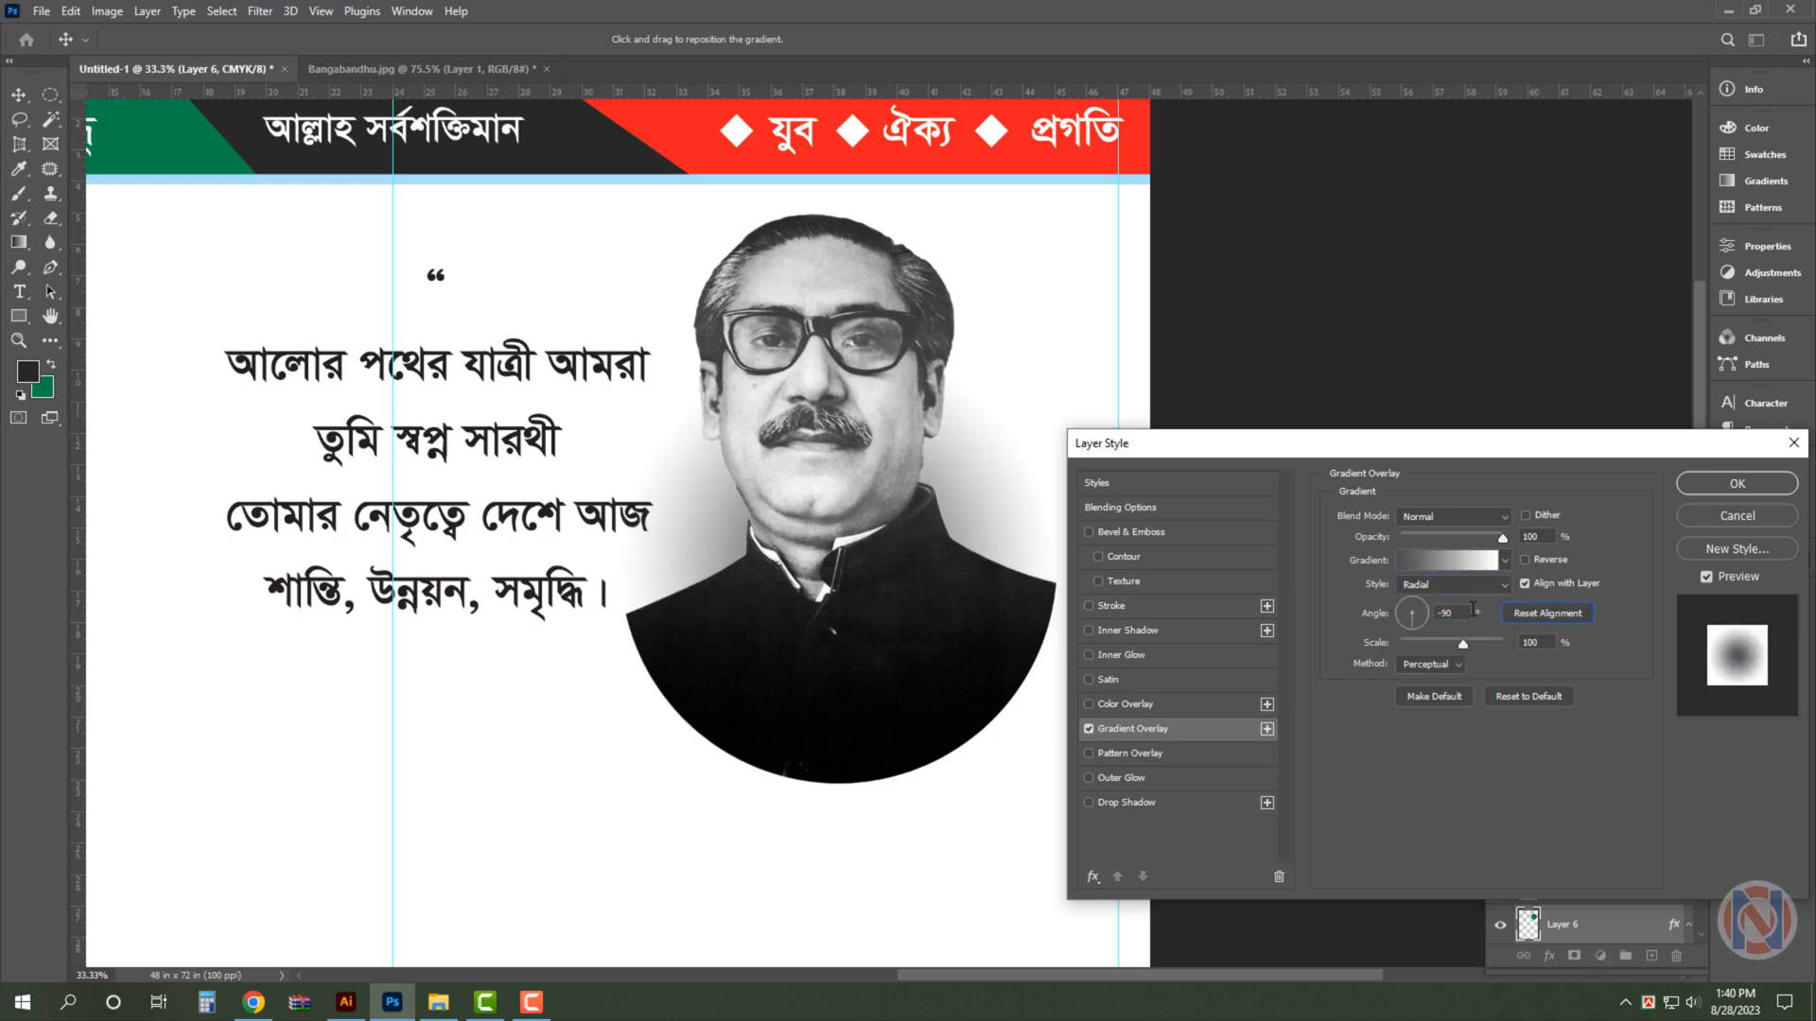
# - Set the overlay gradient's first stop to white and its end stop to 100% cyan
pyautogui.click(1476, 564)
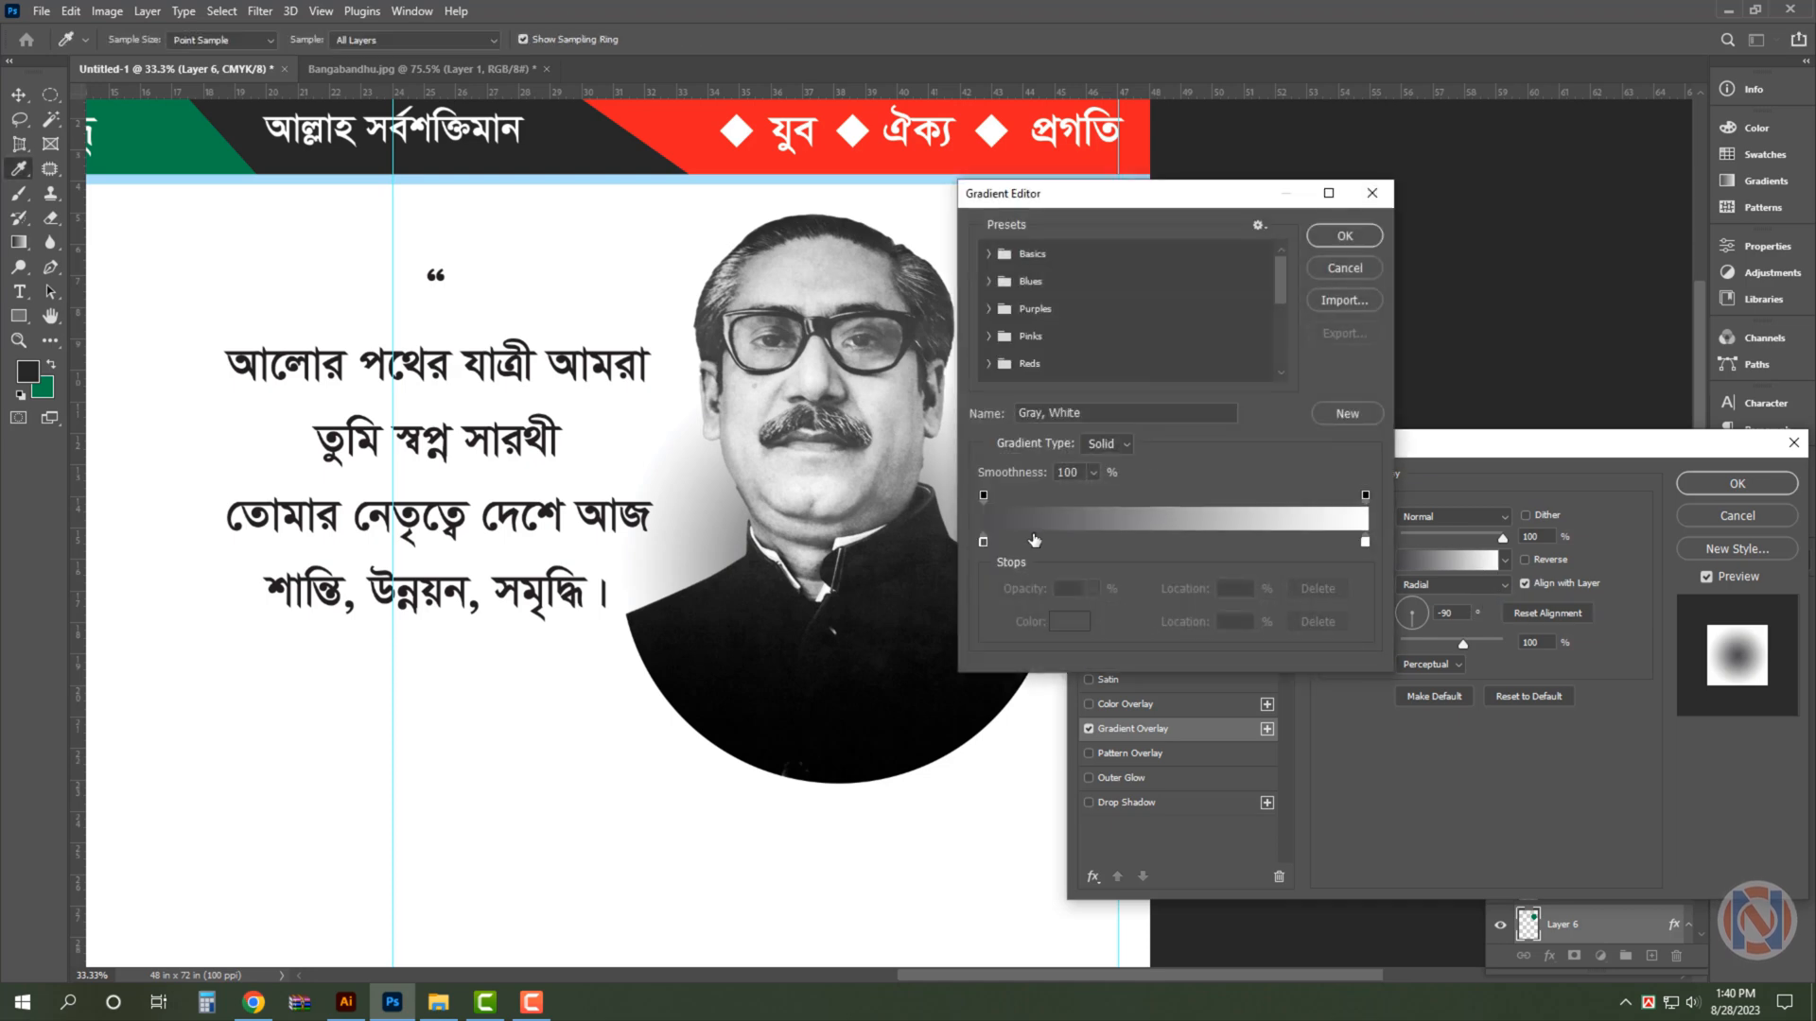
pyautogui.click(1067, 620)
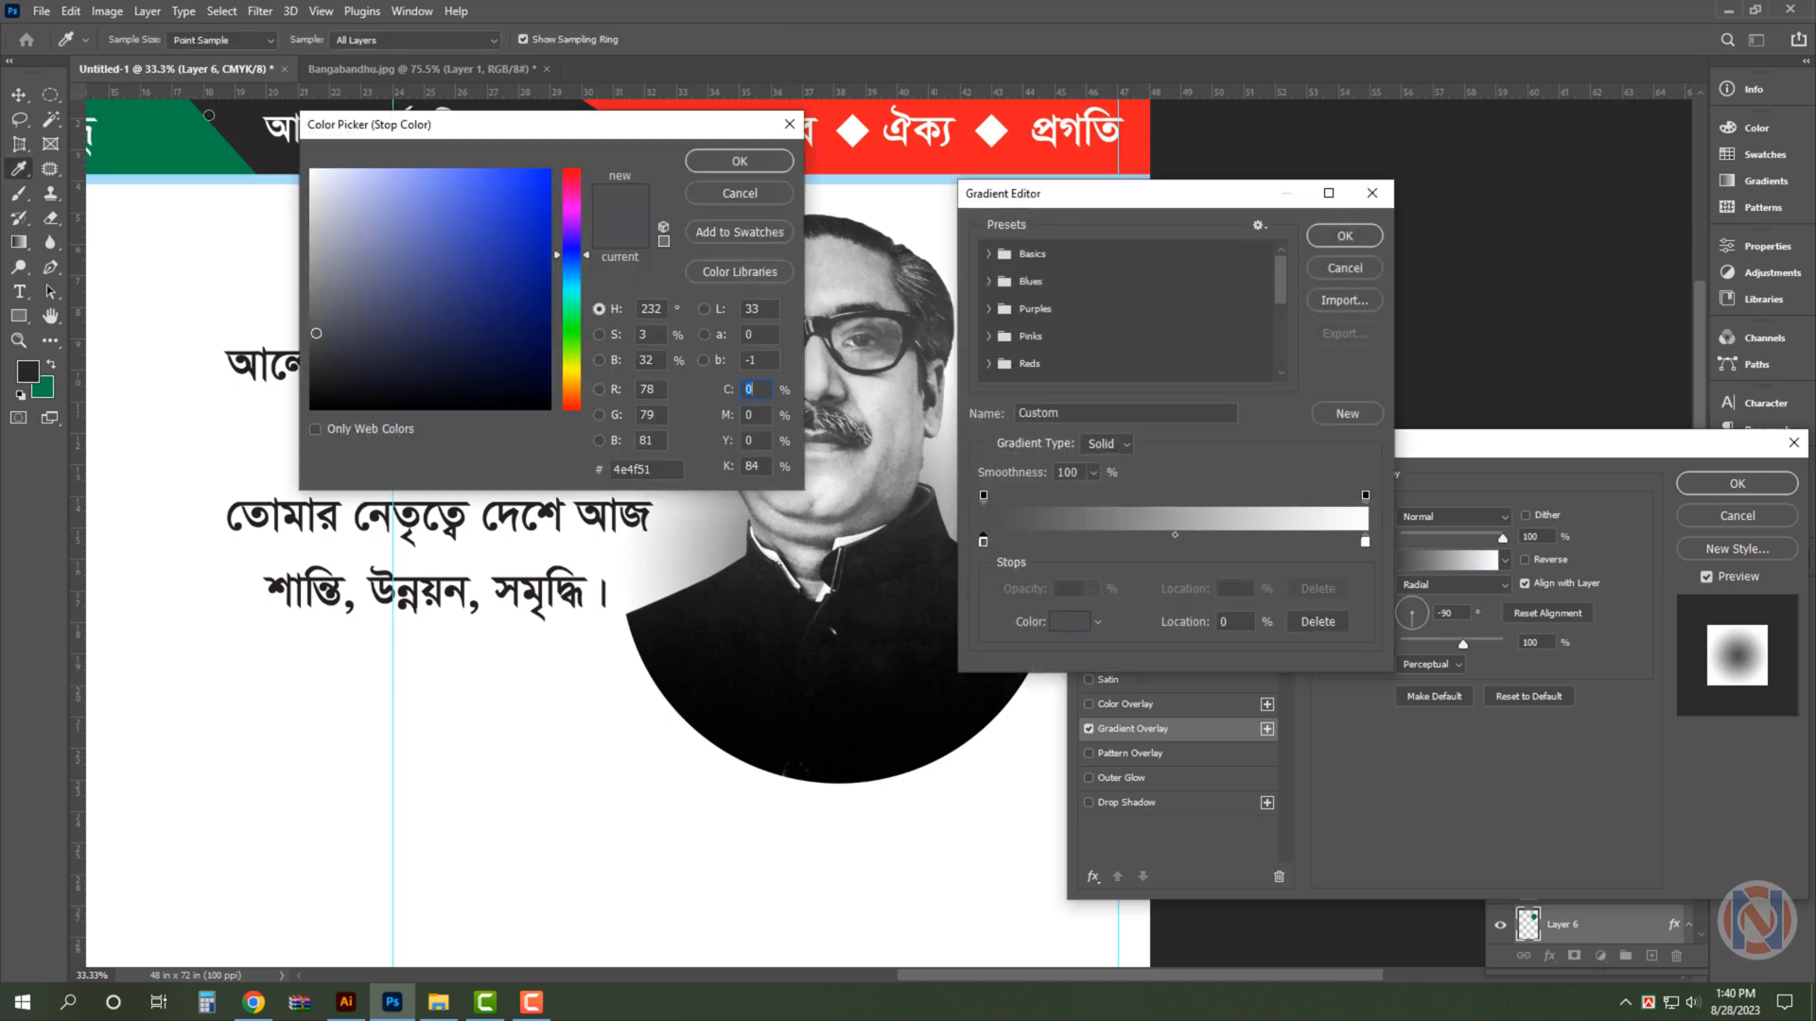
pyautogui.moveTo(433, 275); pyautogui.dragTo(129, 30)
pyautogui.press('Return')
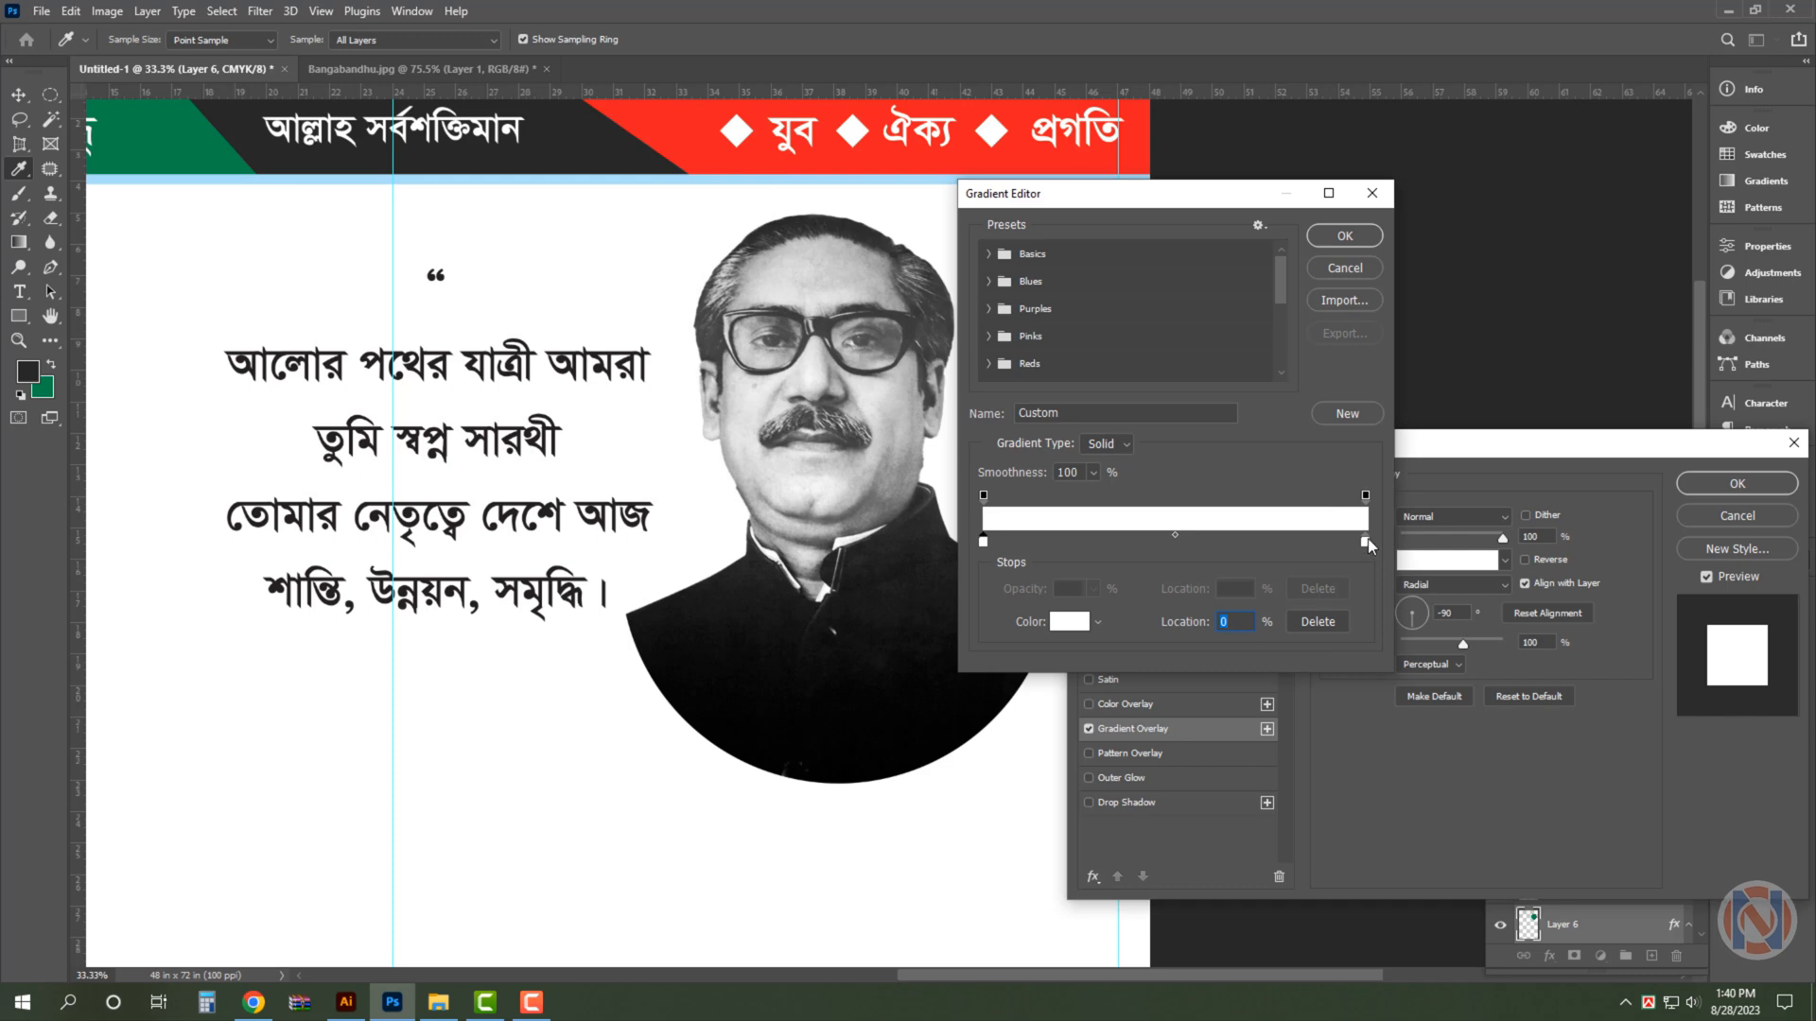
pyautogui.click(1067, 624)
pyautogui.write('100')
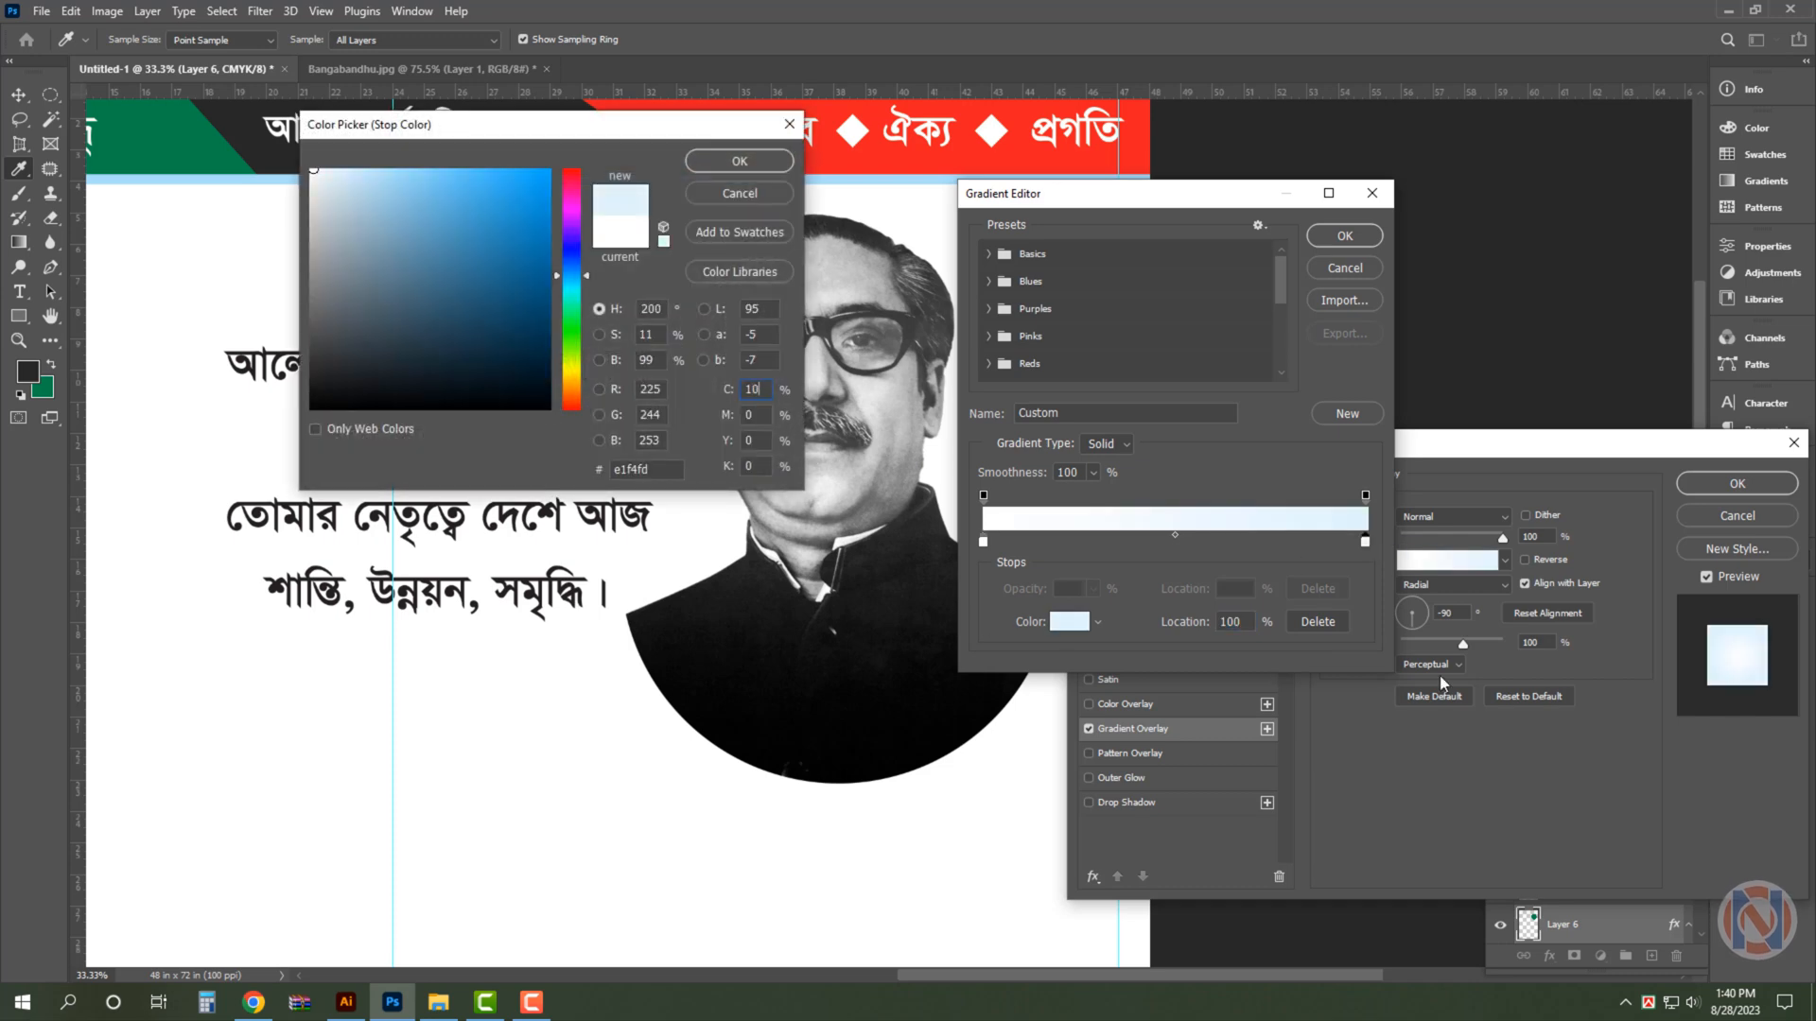
pyautogui.press('Return')
pyautogui.press('Return')
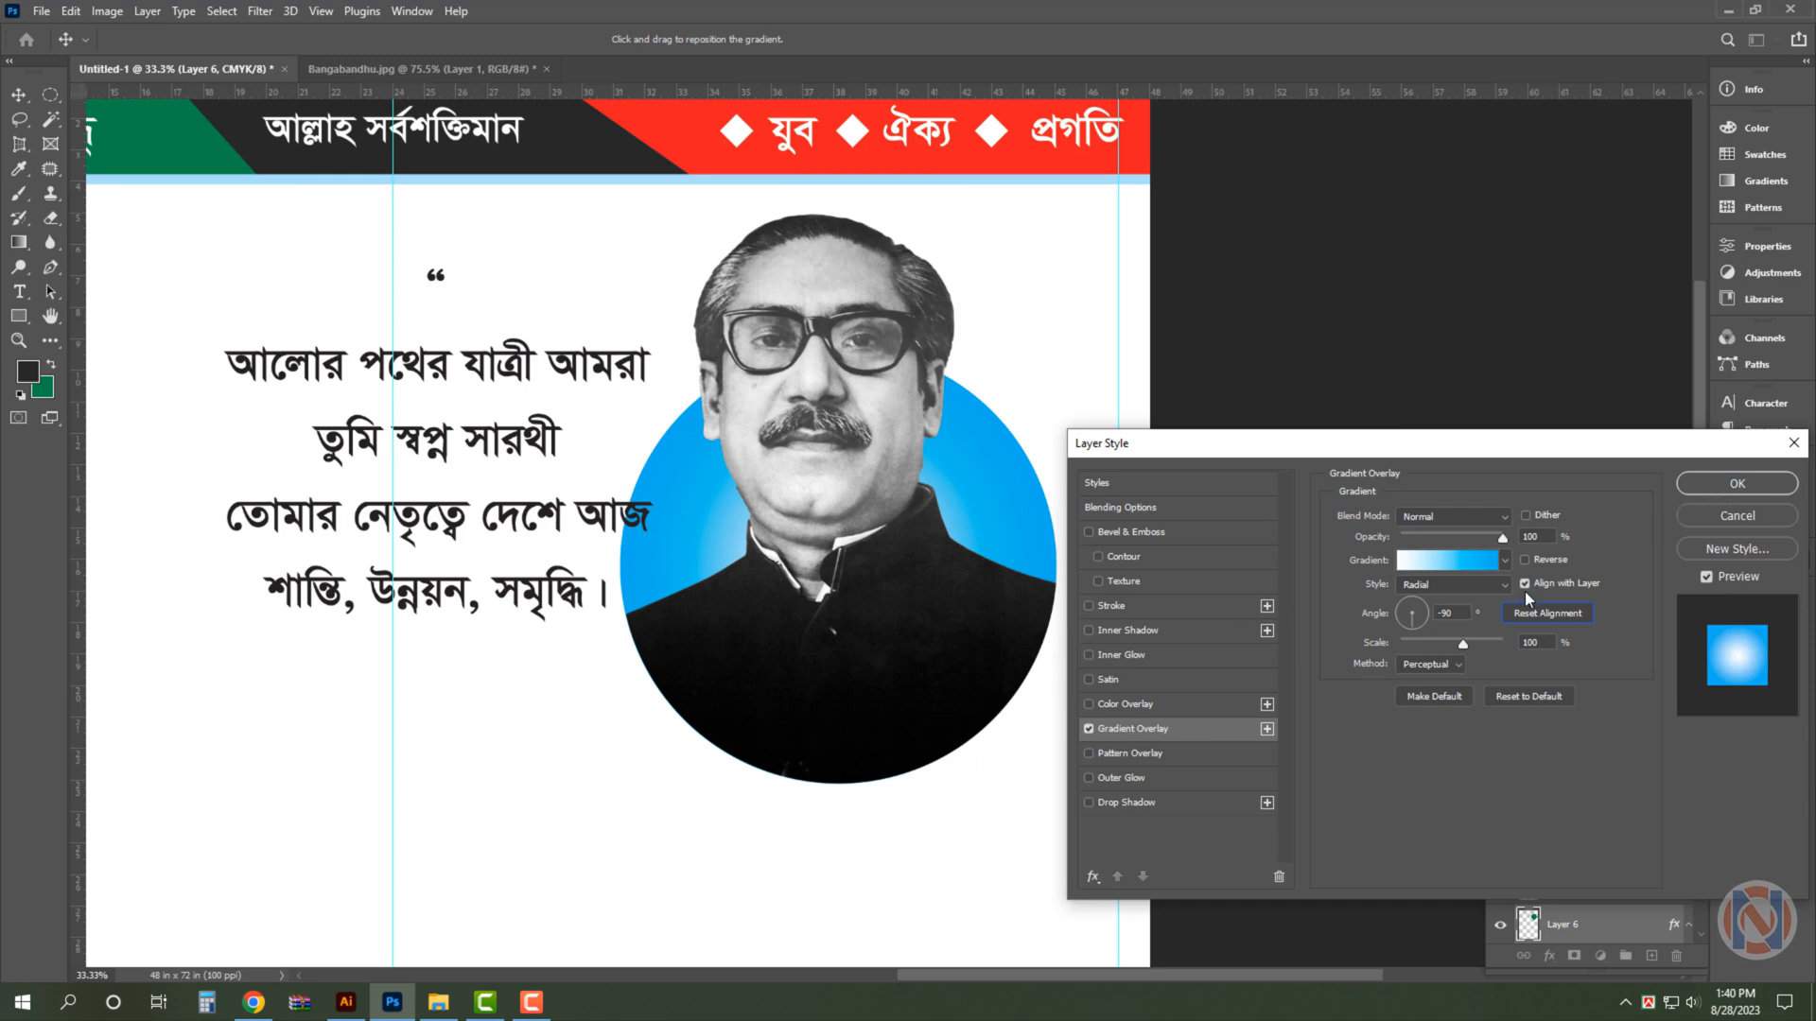
# - Lighten the blue end stop of the circle's gradient and enlarge the circle slightly to form a rim around the portrait
pyautogui.click(1473, 563)
pyautogui.click(1365, 542)
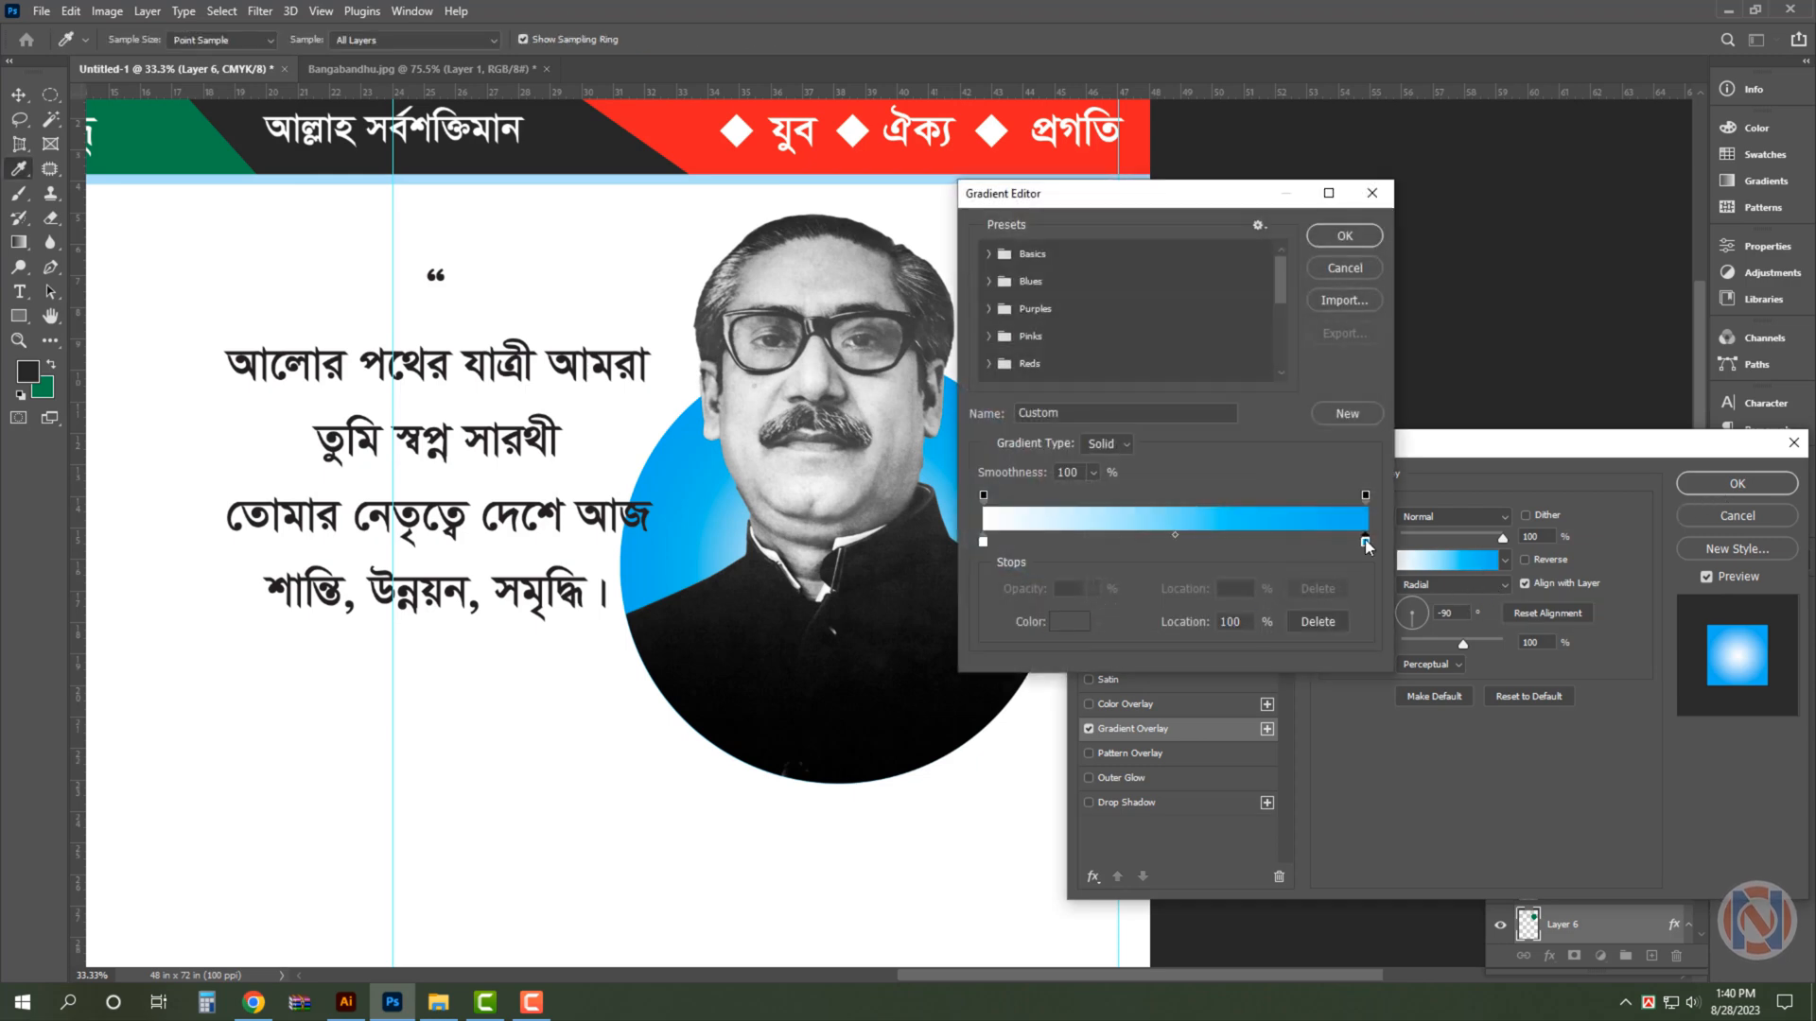
pyautogui.click(1076, 623)
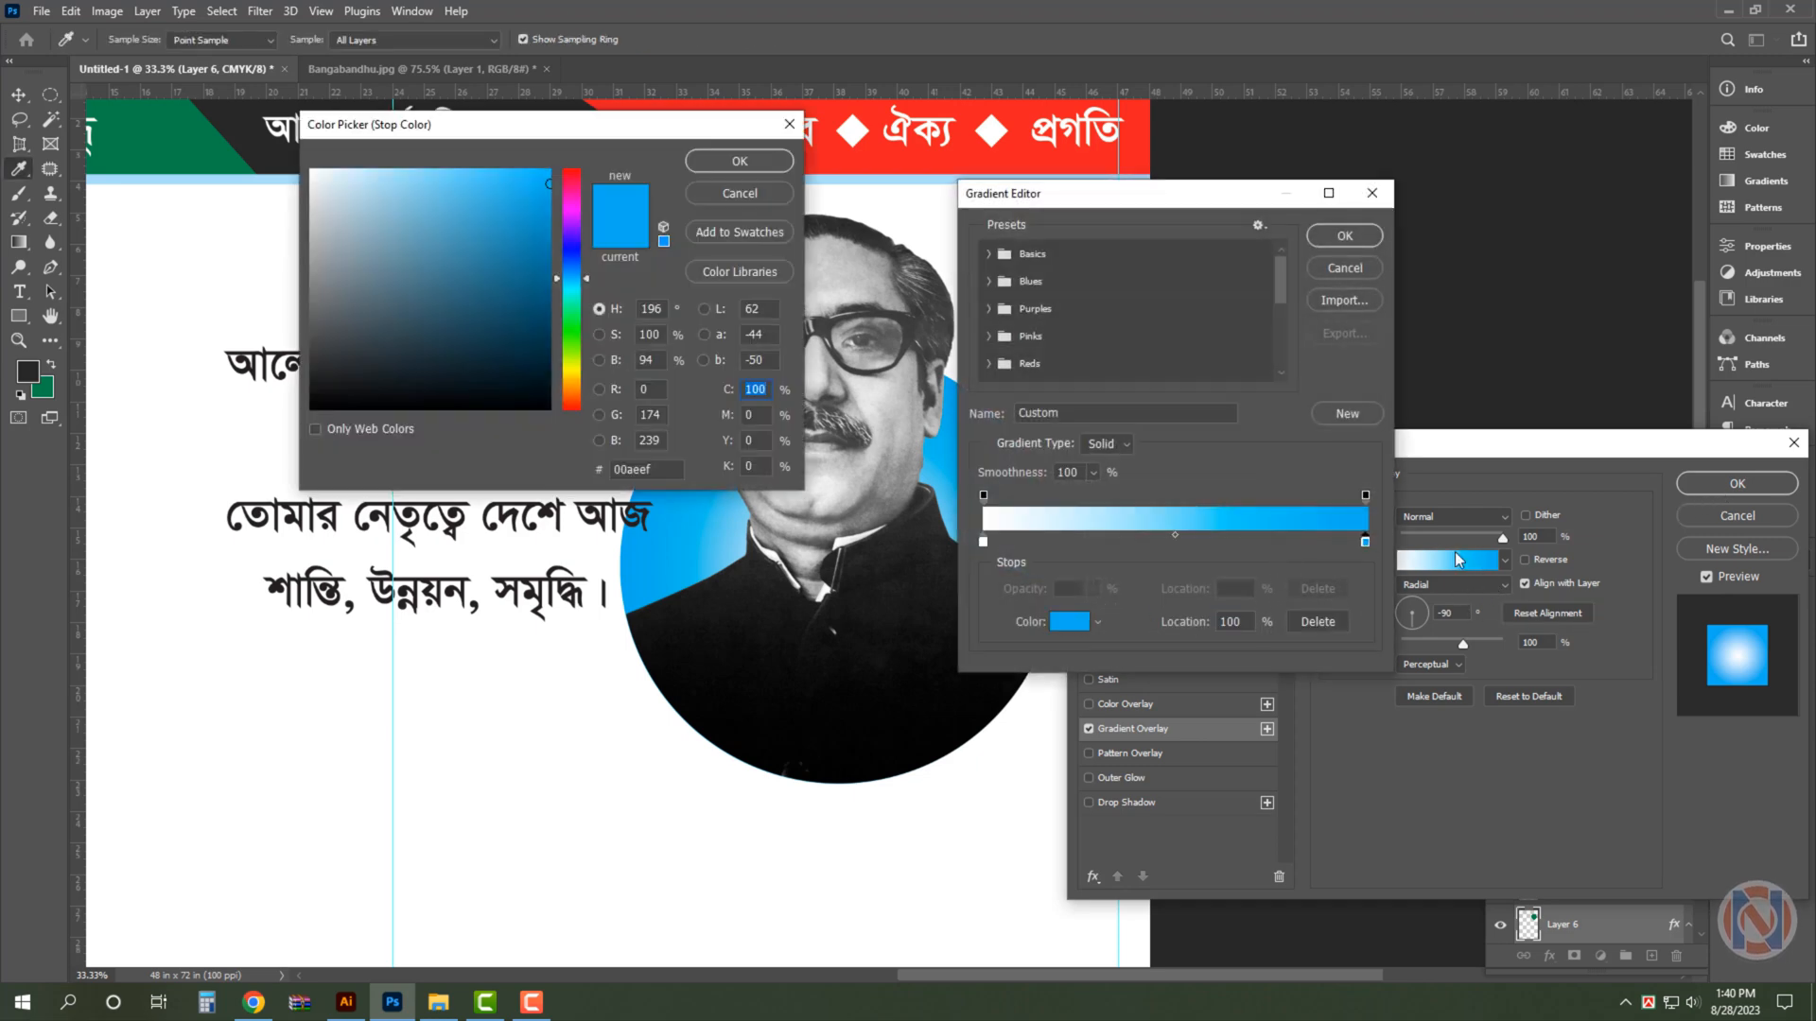
pyautogui.press('Return')
pyautogui.press('Return')
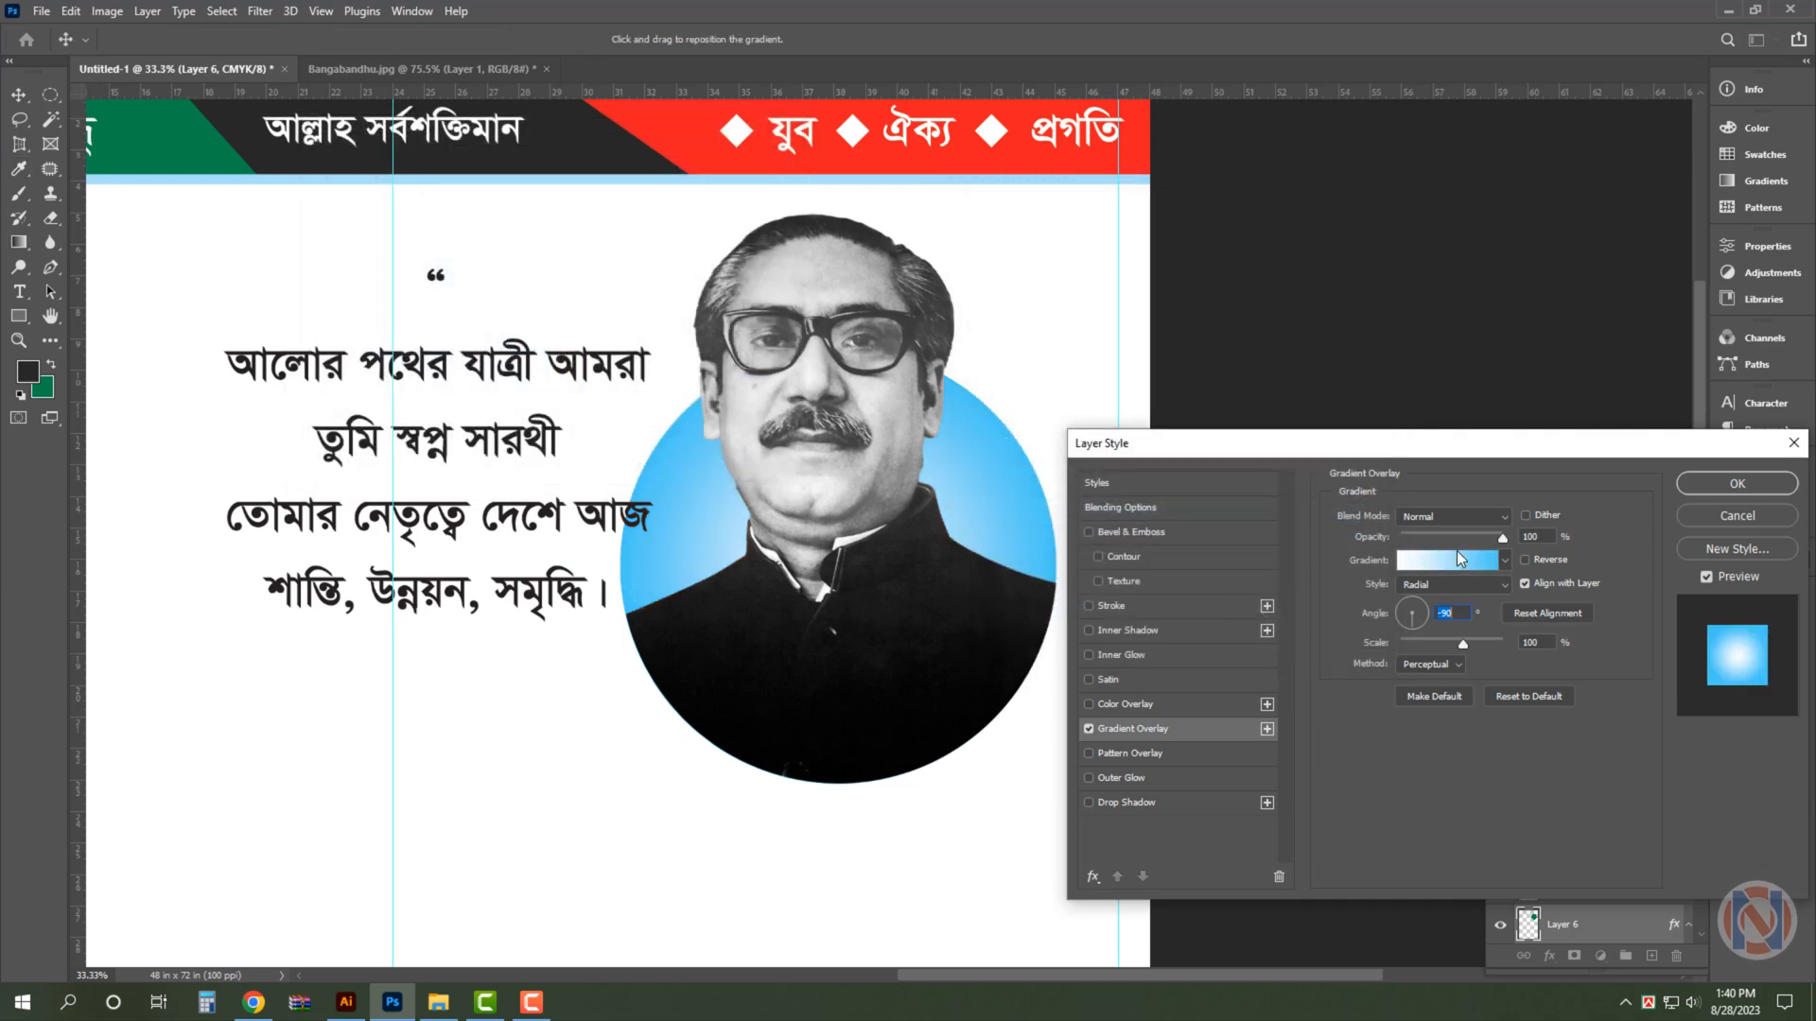
pyautogui.click(1740, 486)
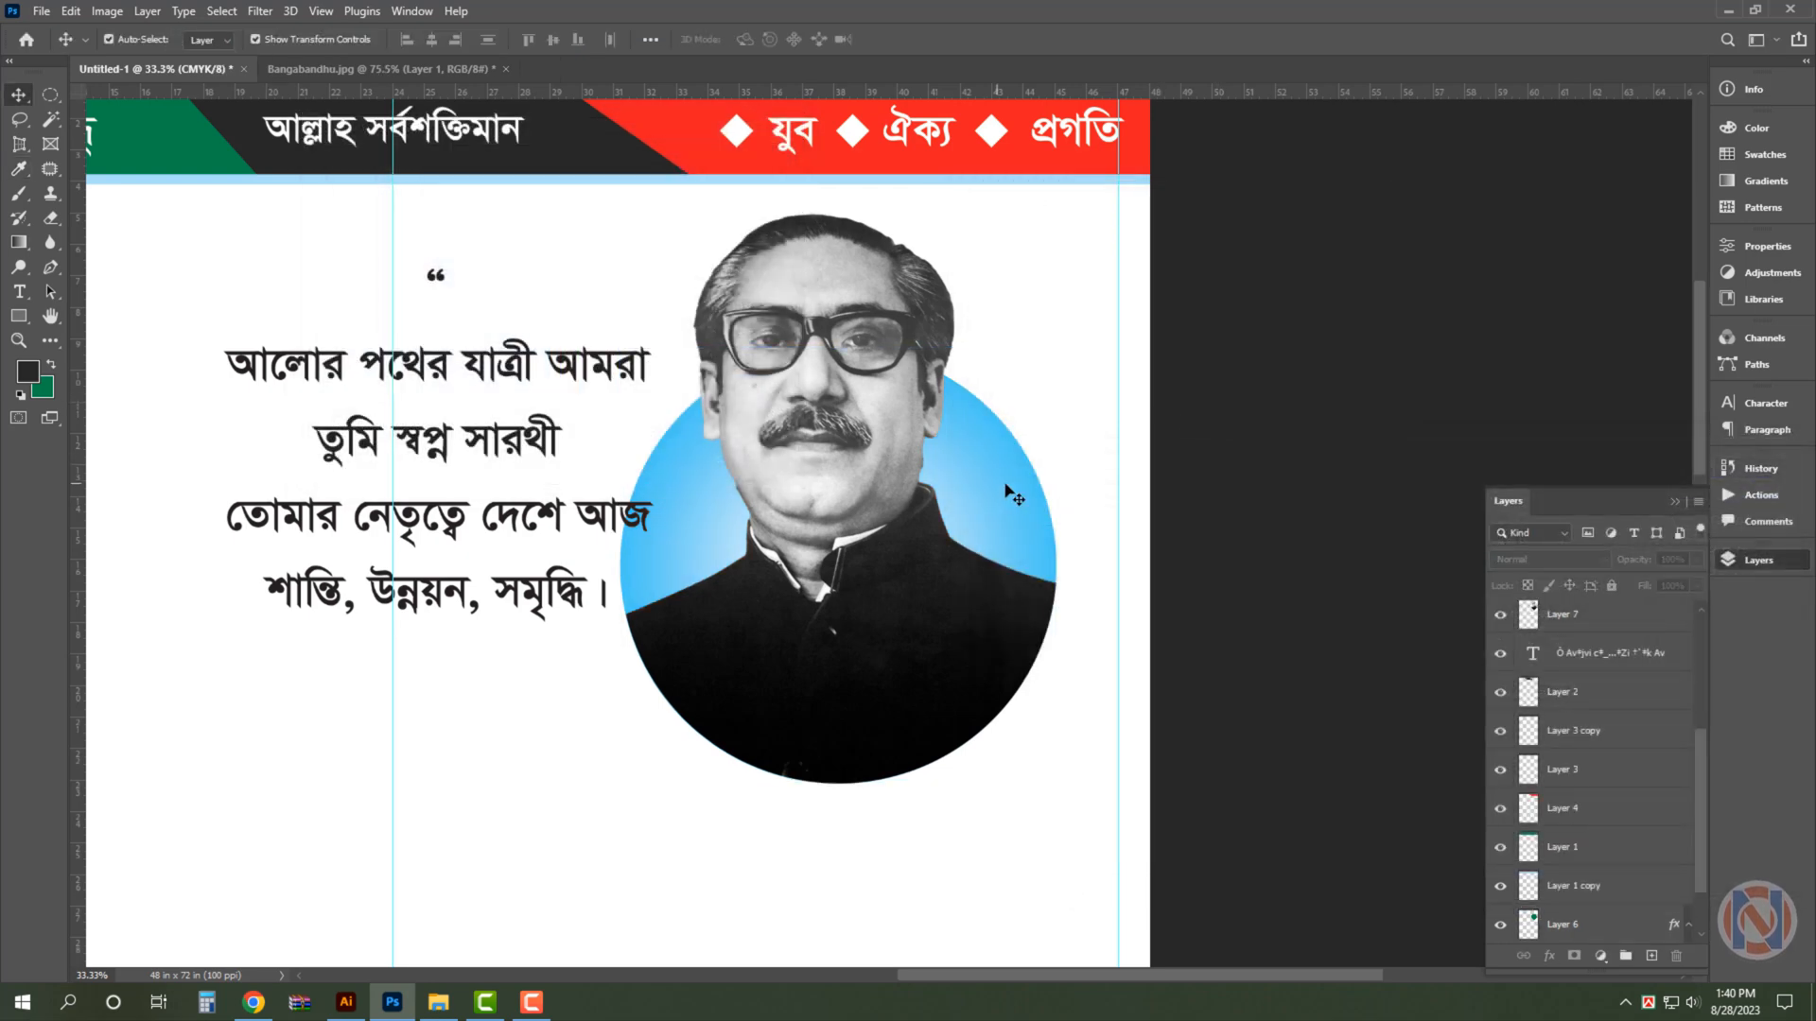
pyautogui.moveTo(1058, 348); pyautogui.dragTo(1081, 331)
pyautogui.press('Return')
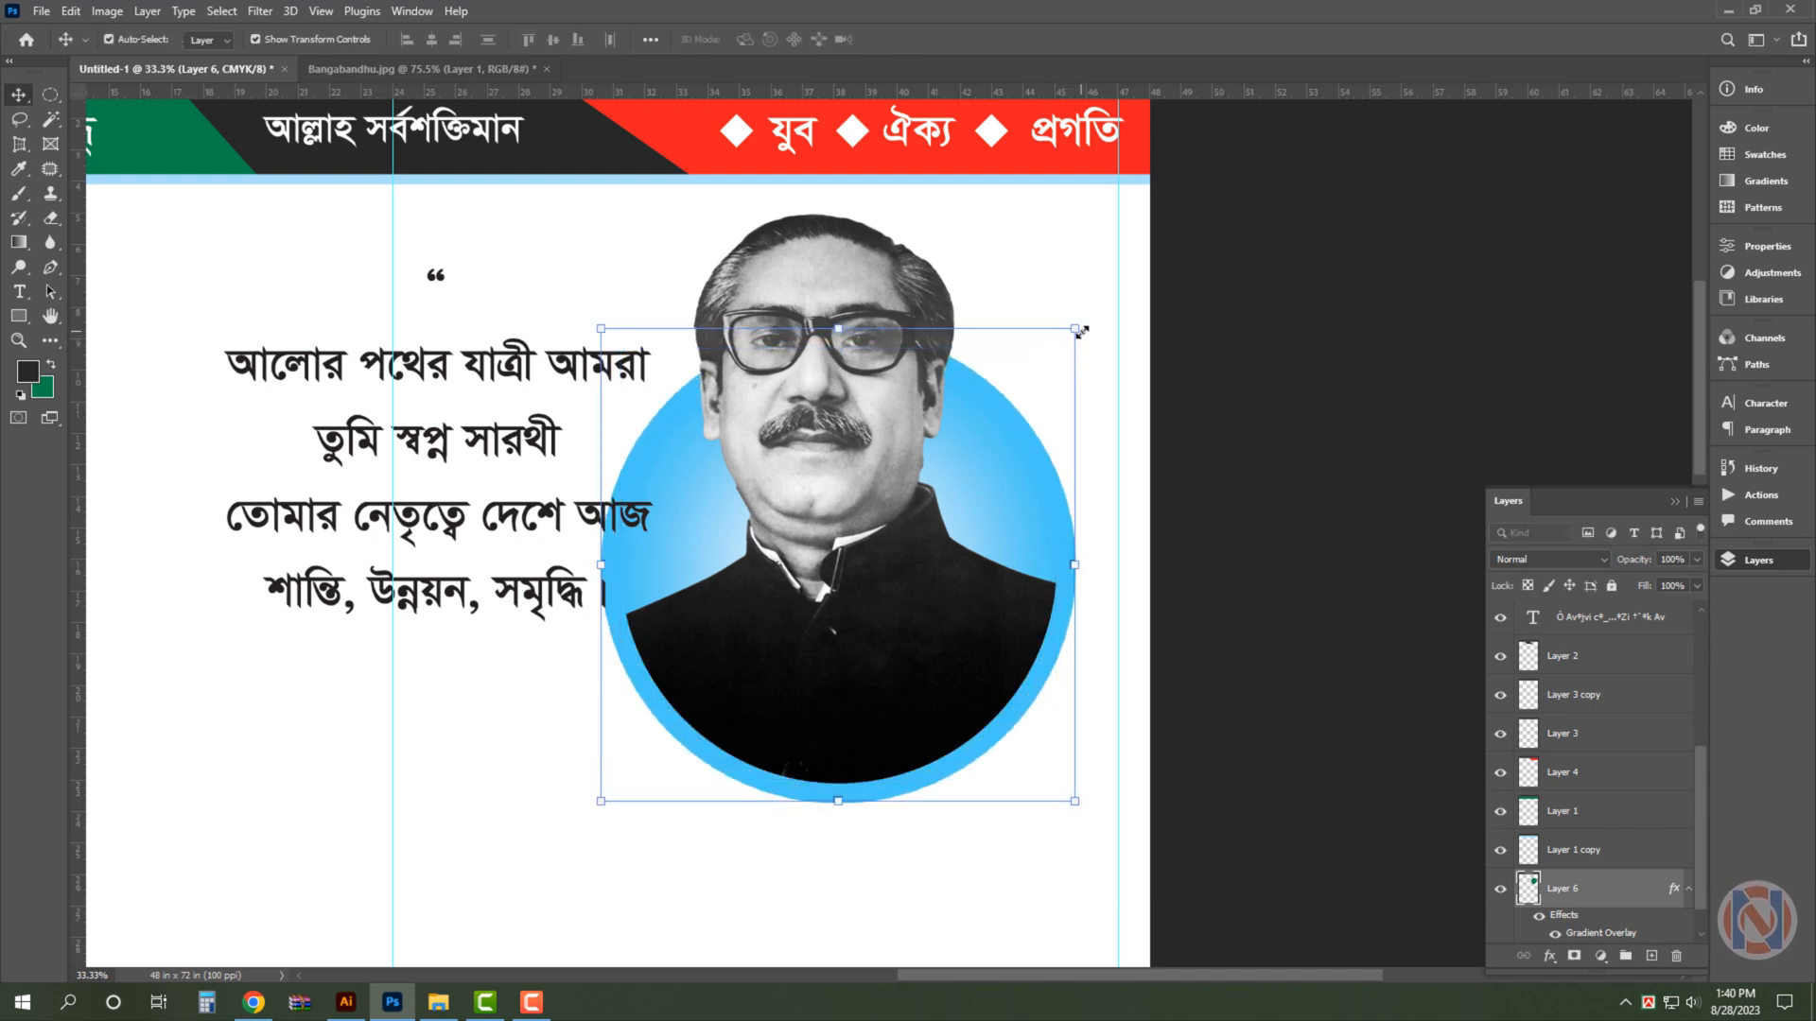
# - Move the portrait and its gradient circle together until the circle's outer edge meets the far vertical margin guide
pyautogui.hotkey('ctrl', 't')
pyautogui.moveTo(873, 426); pyautogui.dragTo(916, 419)
pyautogui.press('Return')
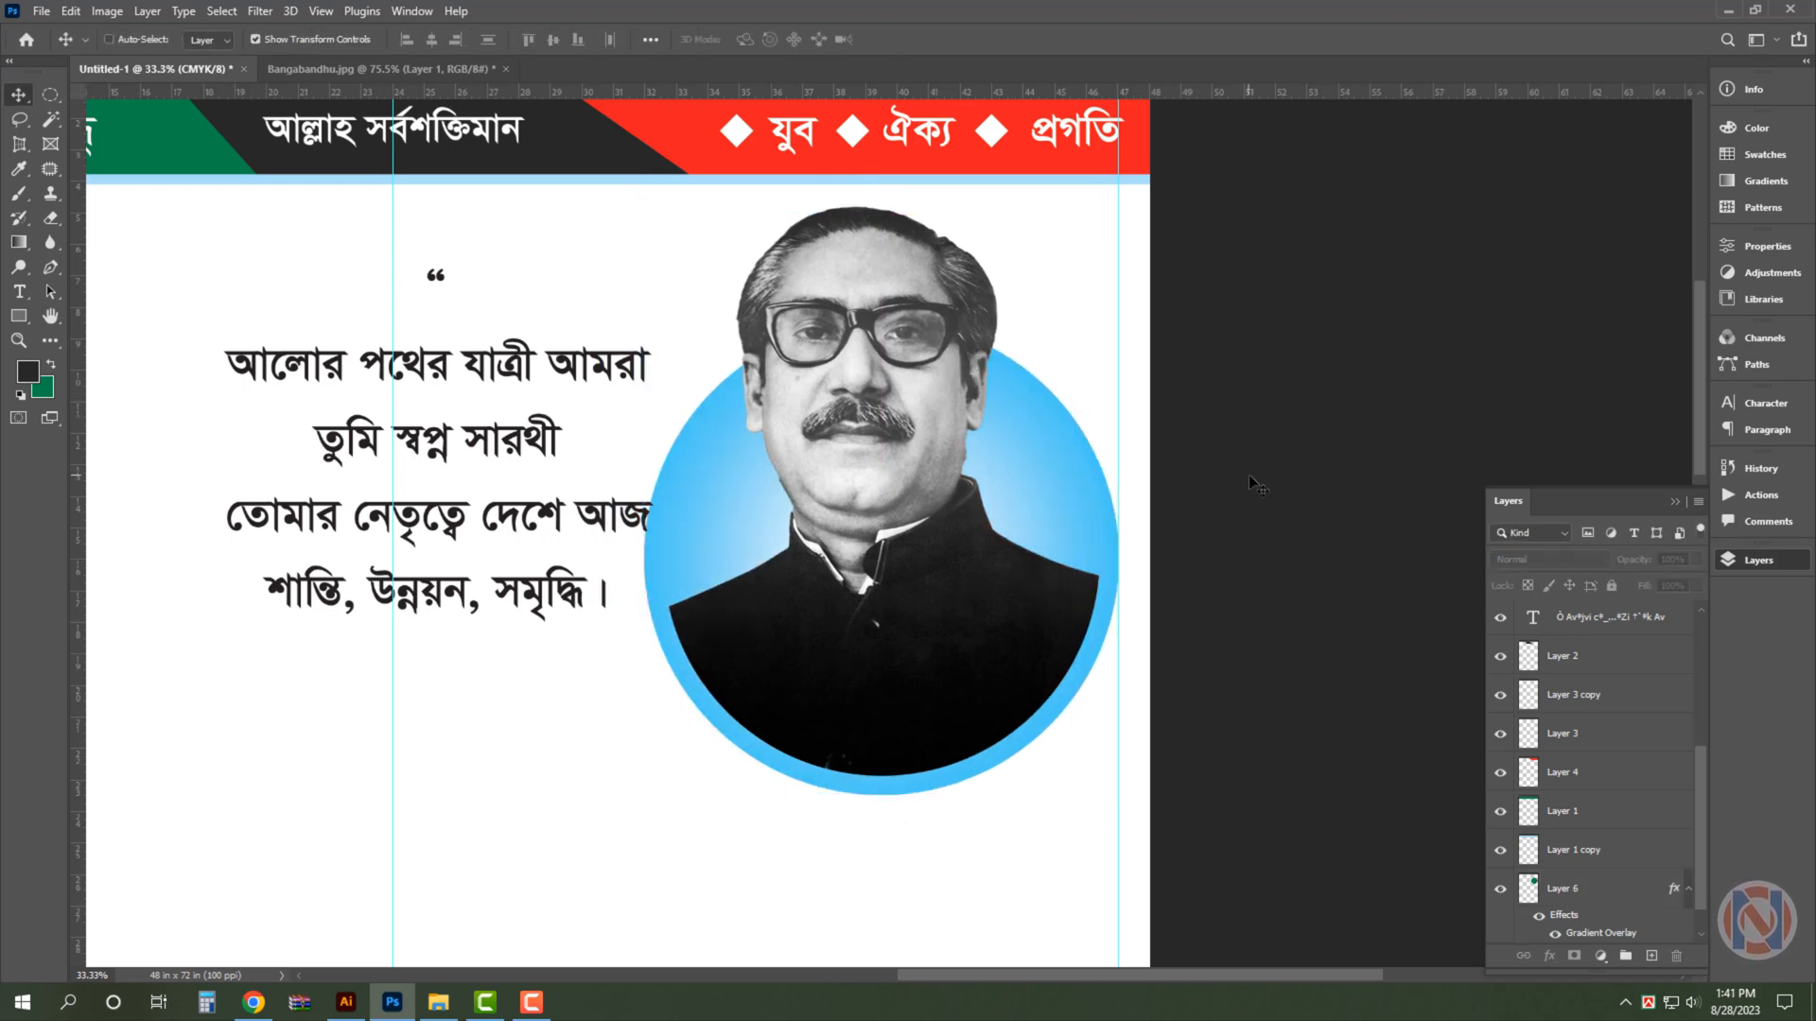
# - Check the whole poster layout with the guides hidden, and restore the guides
pyautogui.hotkey('ctrl', '0')
pyautogui.click(811, 557)
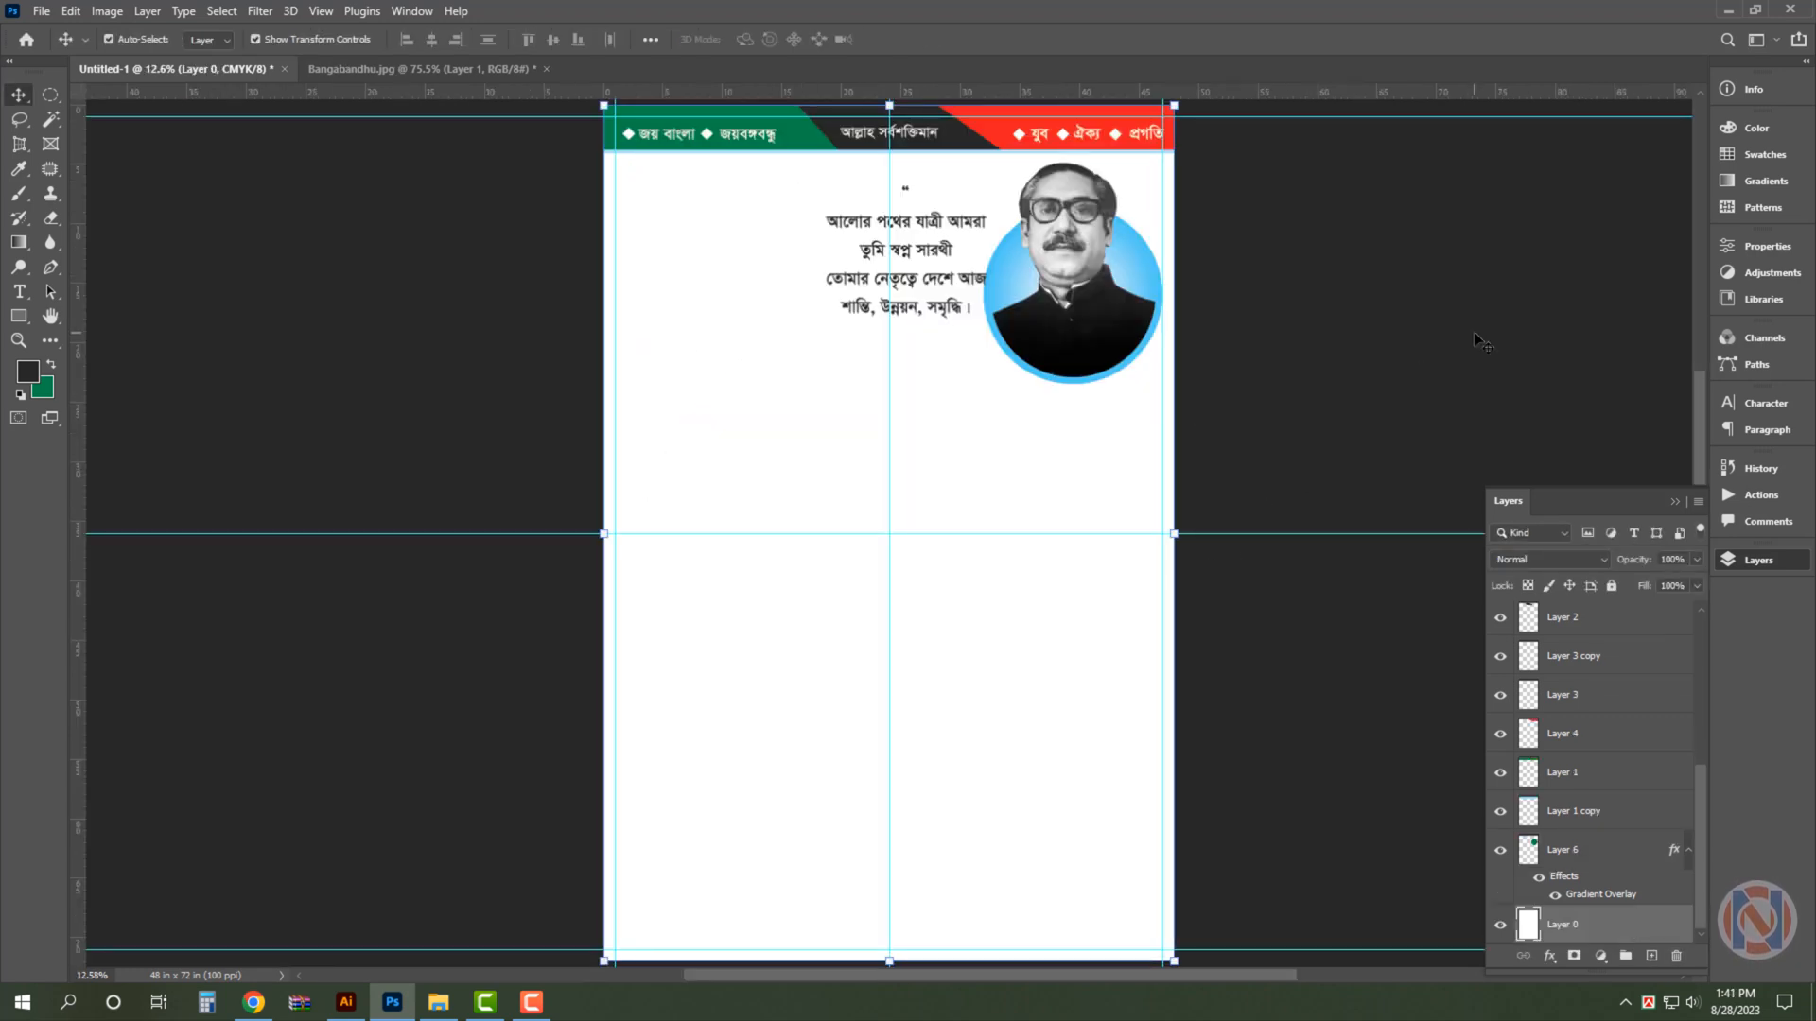
pyautogui.click(1504, 377)
pyautogui.hotkey('ctrl', ';')
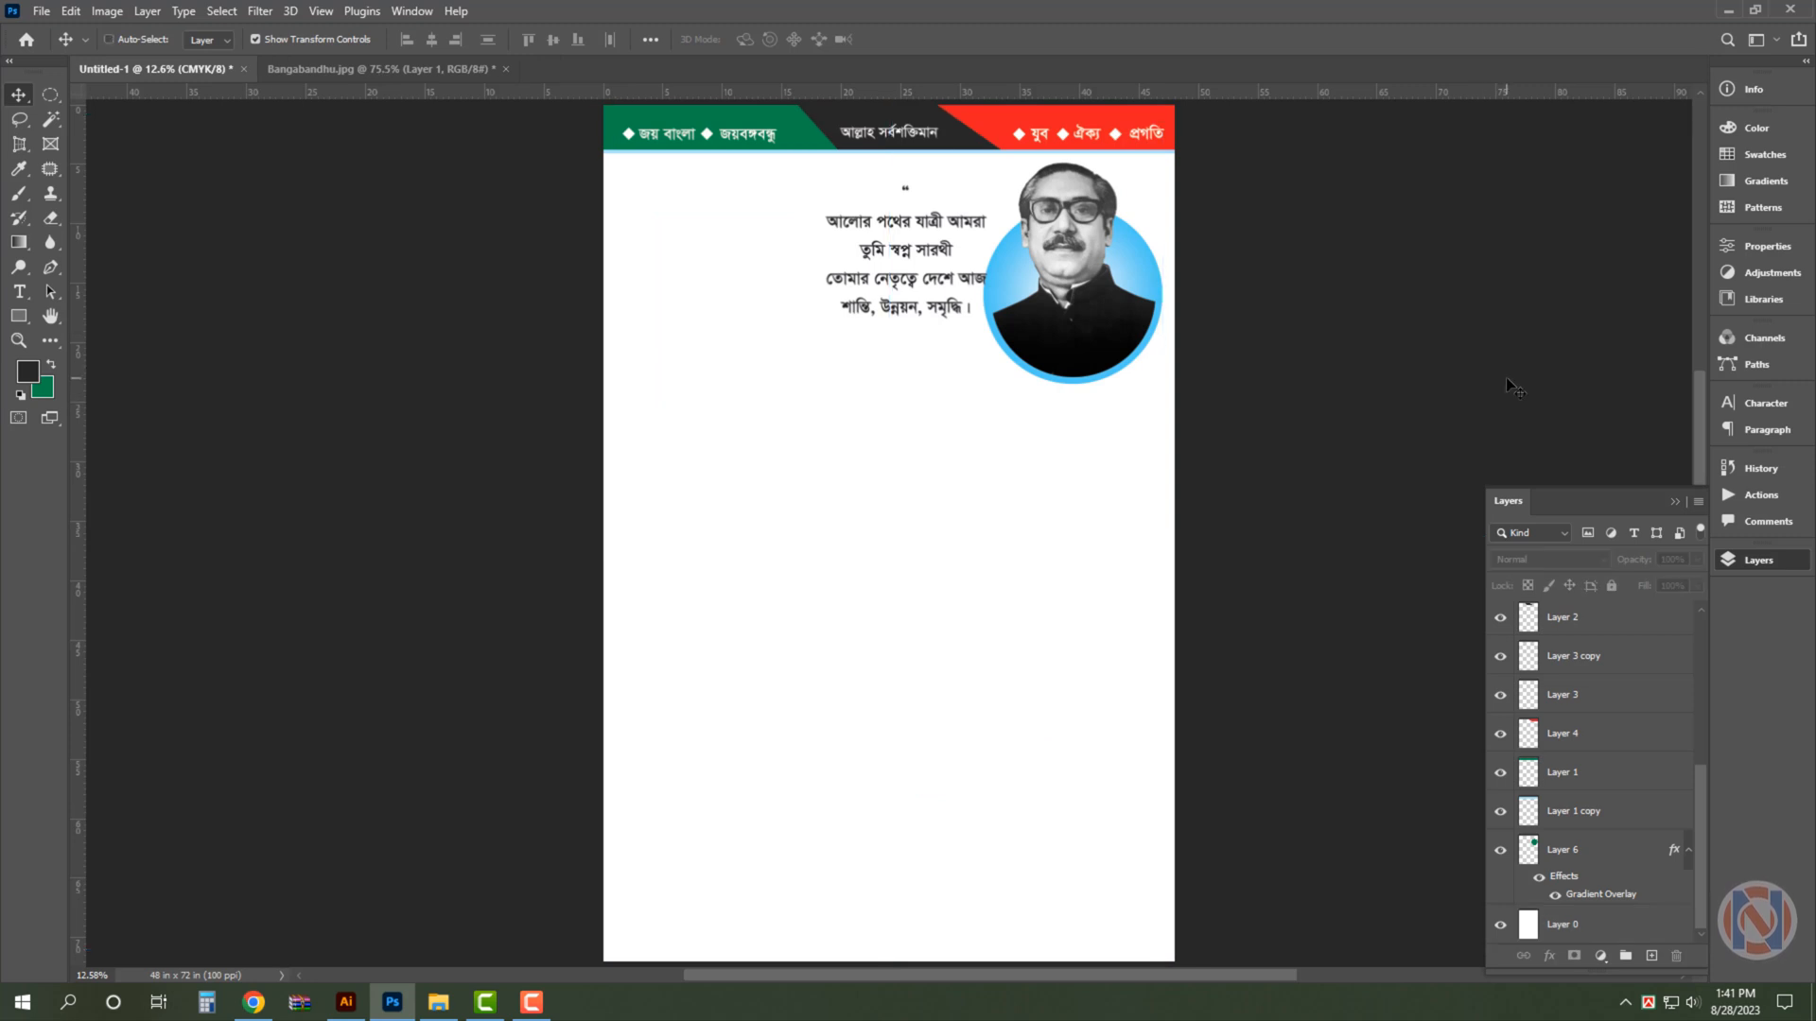
pyautogui.click(1757, 560)
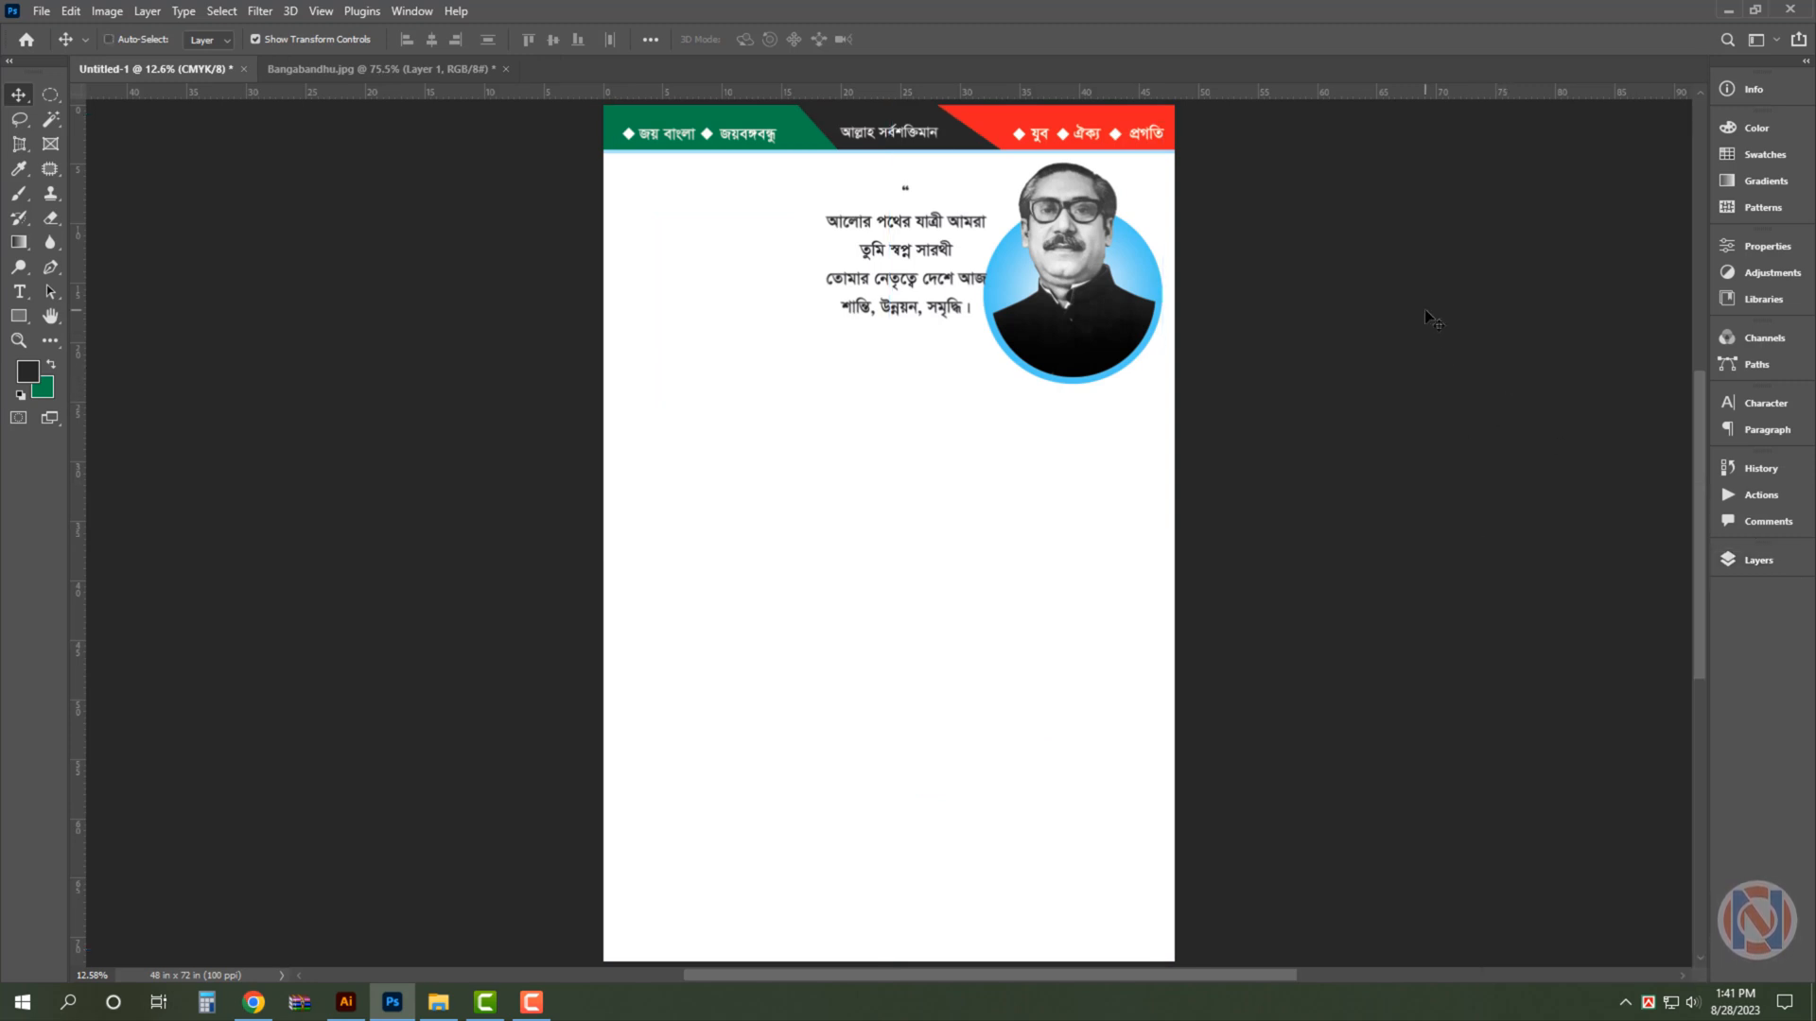
pyautogui.hotkey('ctrl', '-')
pyautogui.hotkey('ctrl', ';')
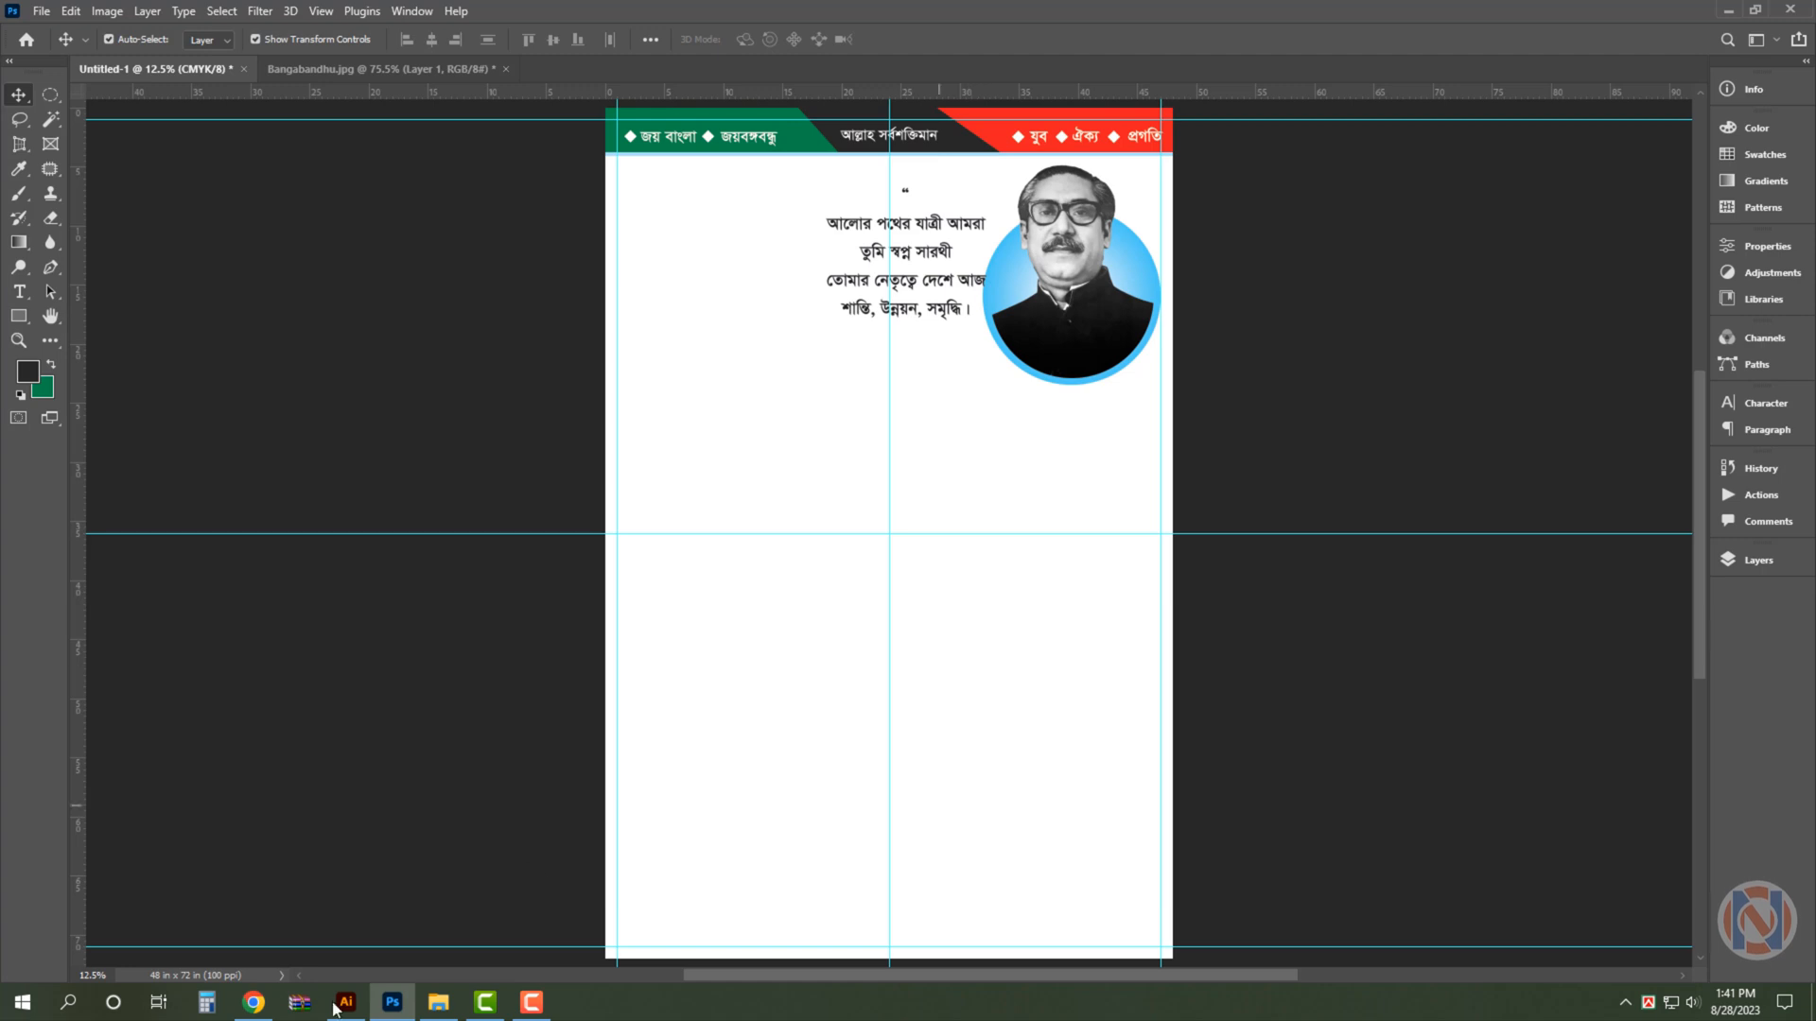
# - Switch to Illustrator, cut the two-line state minister text, and paste it into the lower part of the Photoshop poster
pyautogui.hotkey('alt', 'Tab')
pyautogui.doubleClick(874, 668)
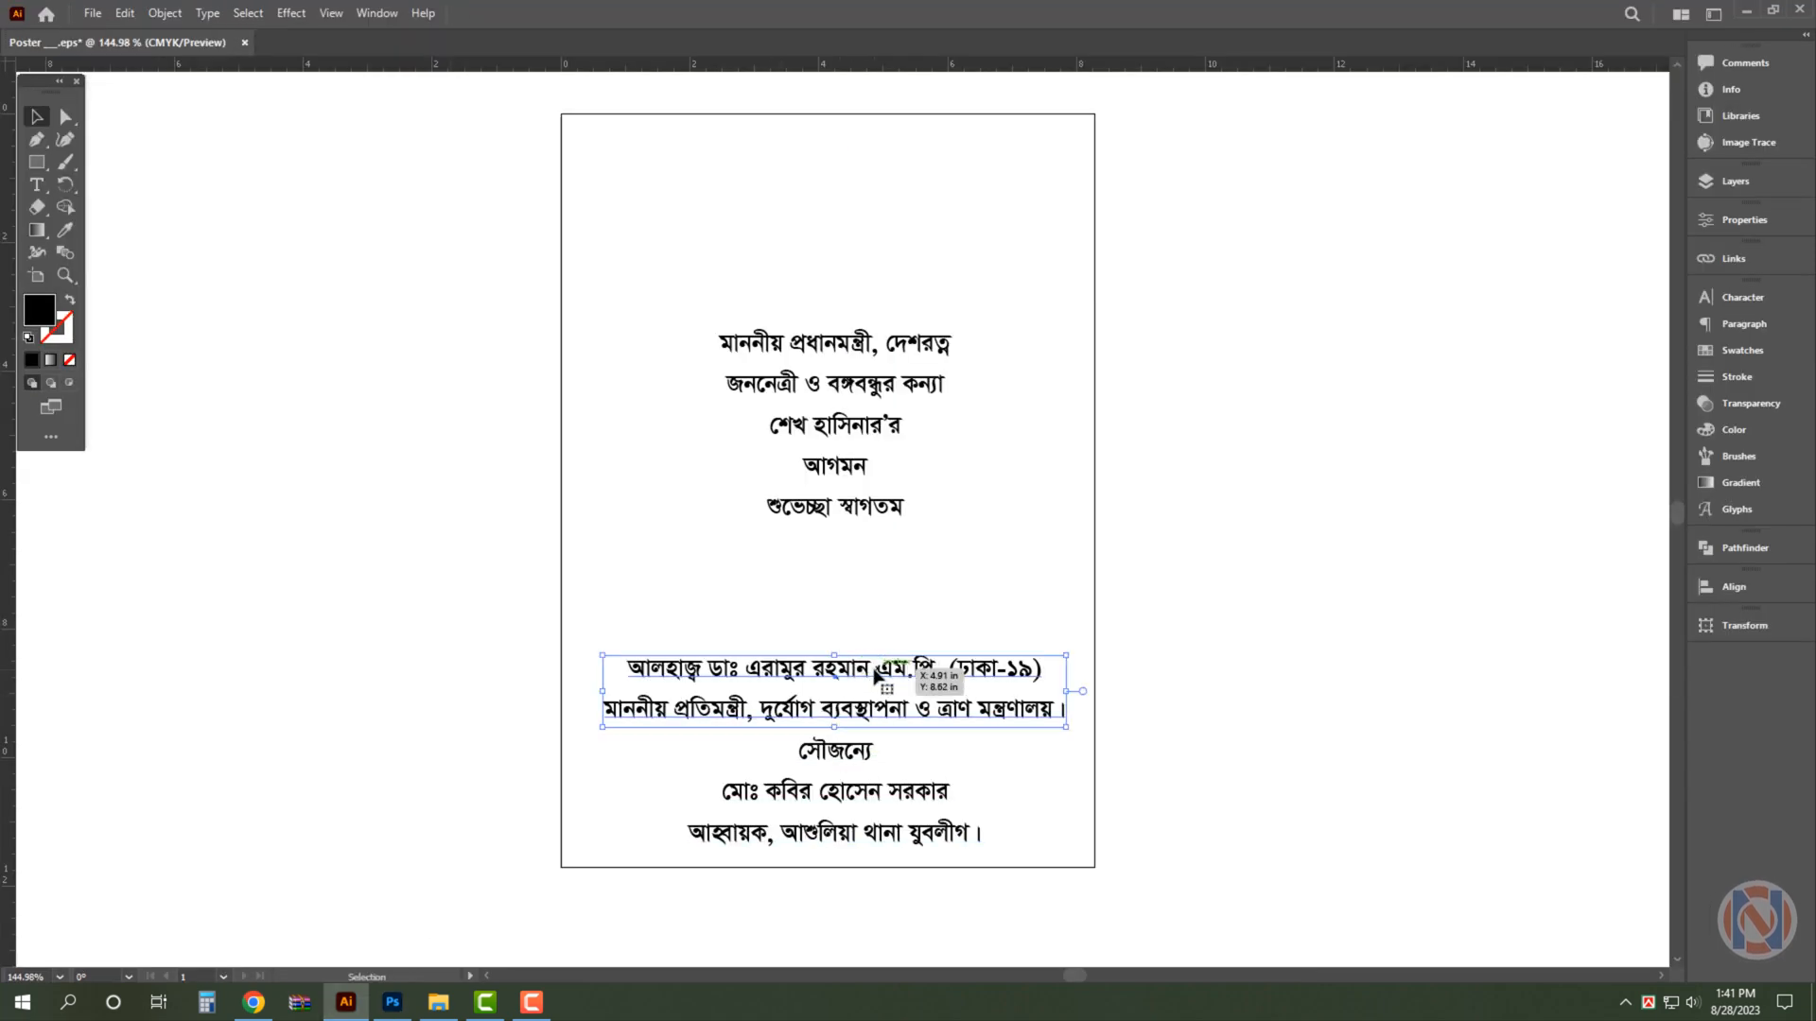
pyautogui.hotkey('ctrl', 'a')
pyautogui.hotkey('ctrl', 'x')
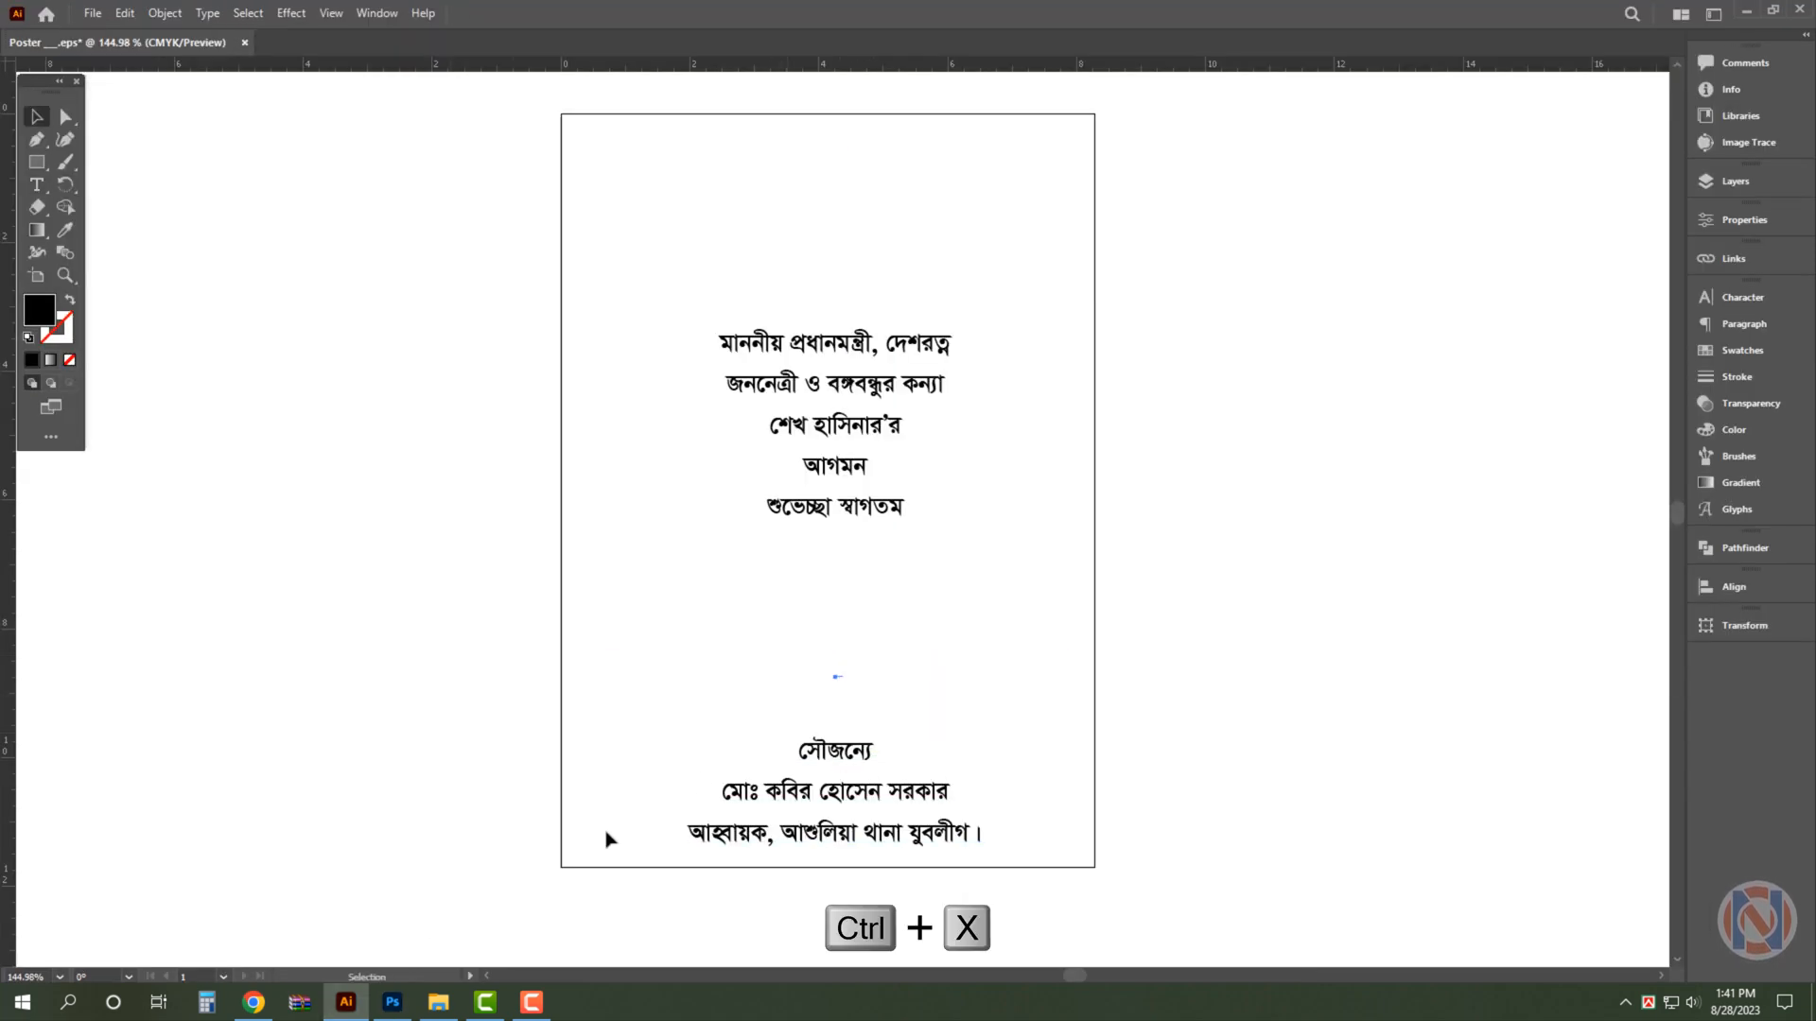
pyautogui.hotkey('alt', 'Tab')
pyautogui.press('t')
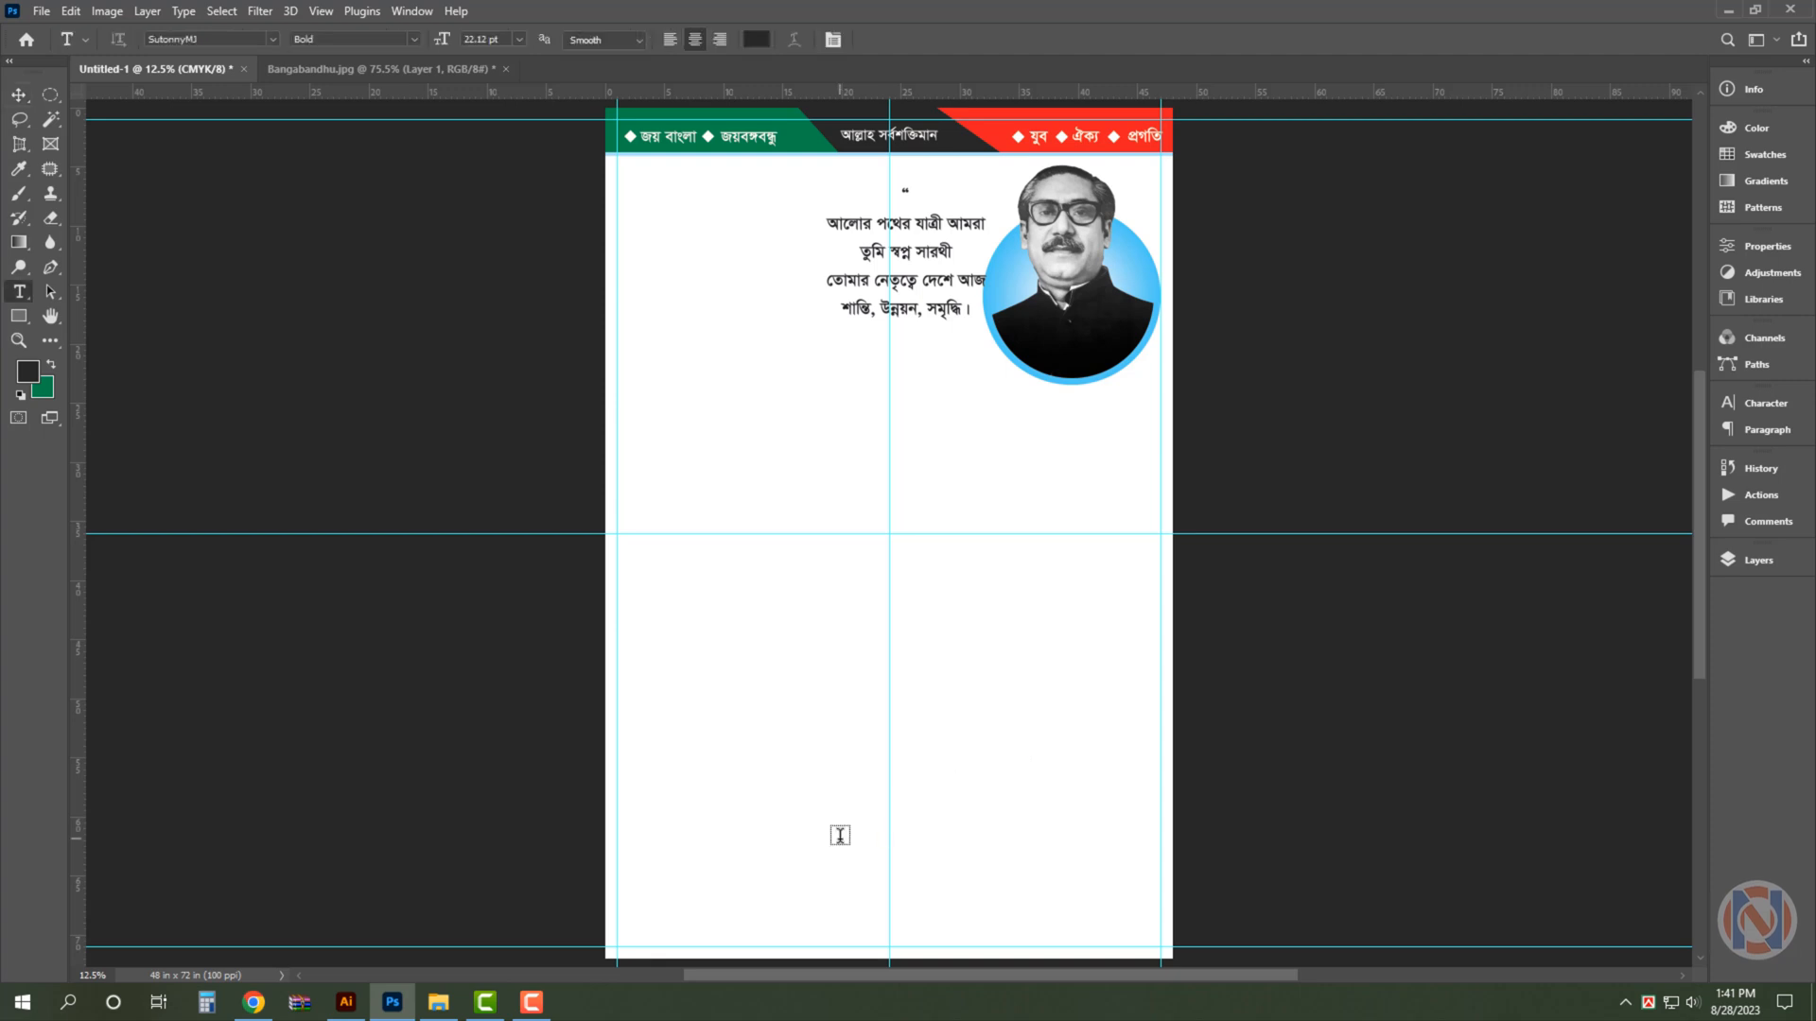
pyautogui.hotkey('ctrl', 'v')
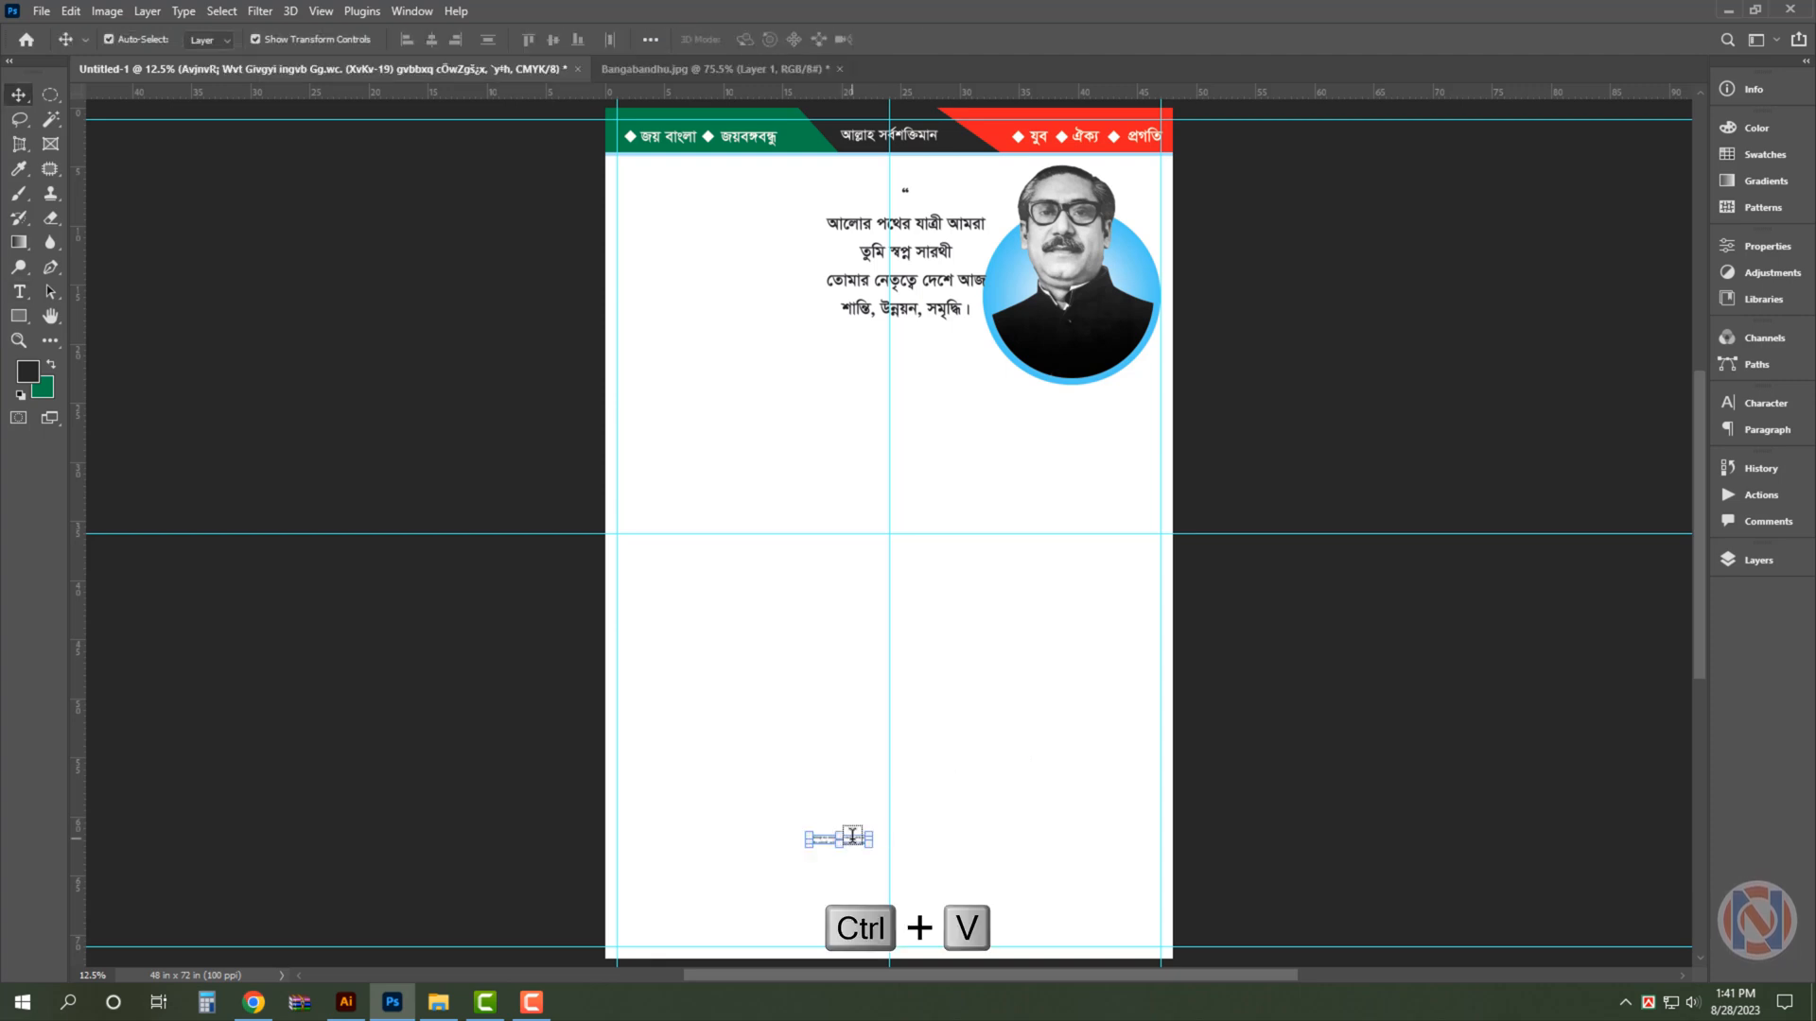
# - Enlarge the pasted two-line text to span the vertical margin guides and place a duplicate of it directly below
pyautogui.moveTo(867, 833); pyautogui.dragTo(1164, 737)
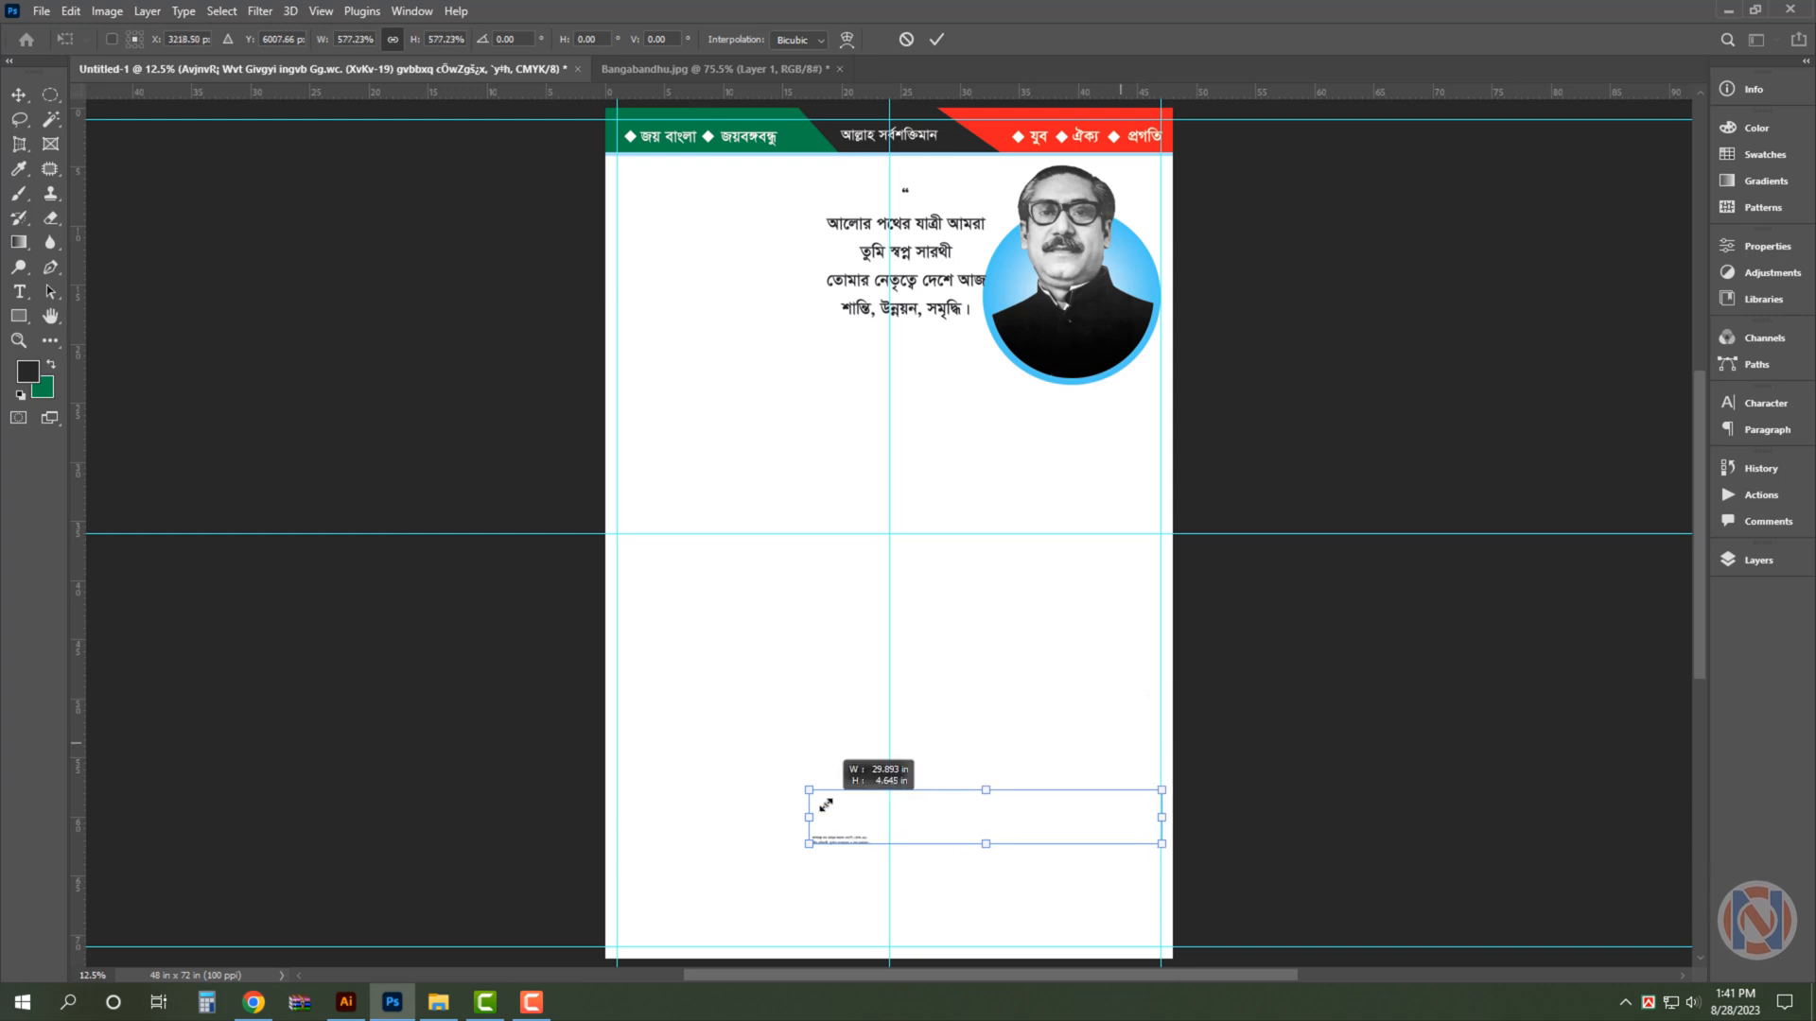
pyautogui.moveTo(809, 790); pyautogui.dragTo(617, 697)
pyautogui.press('Return')
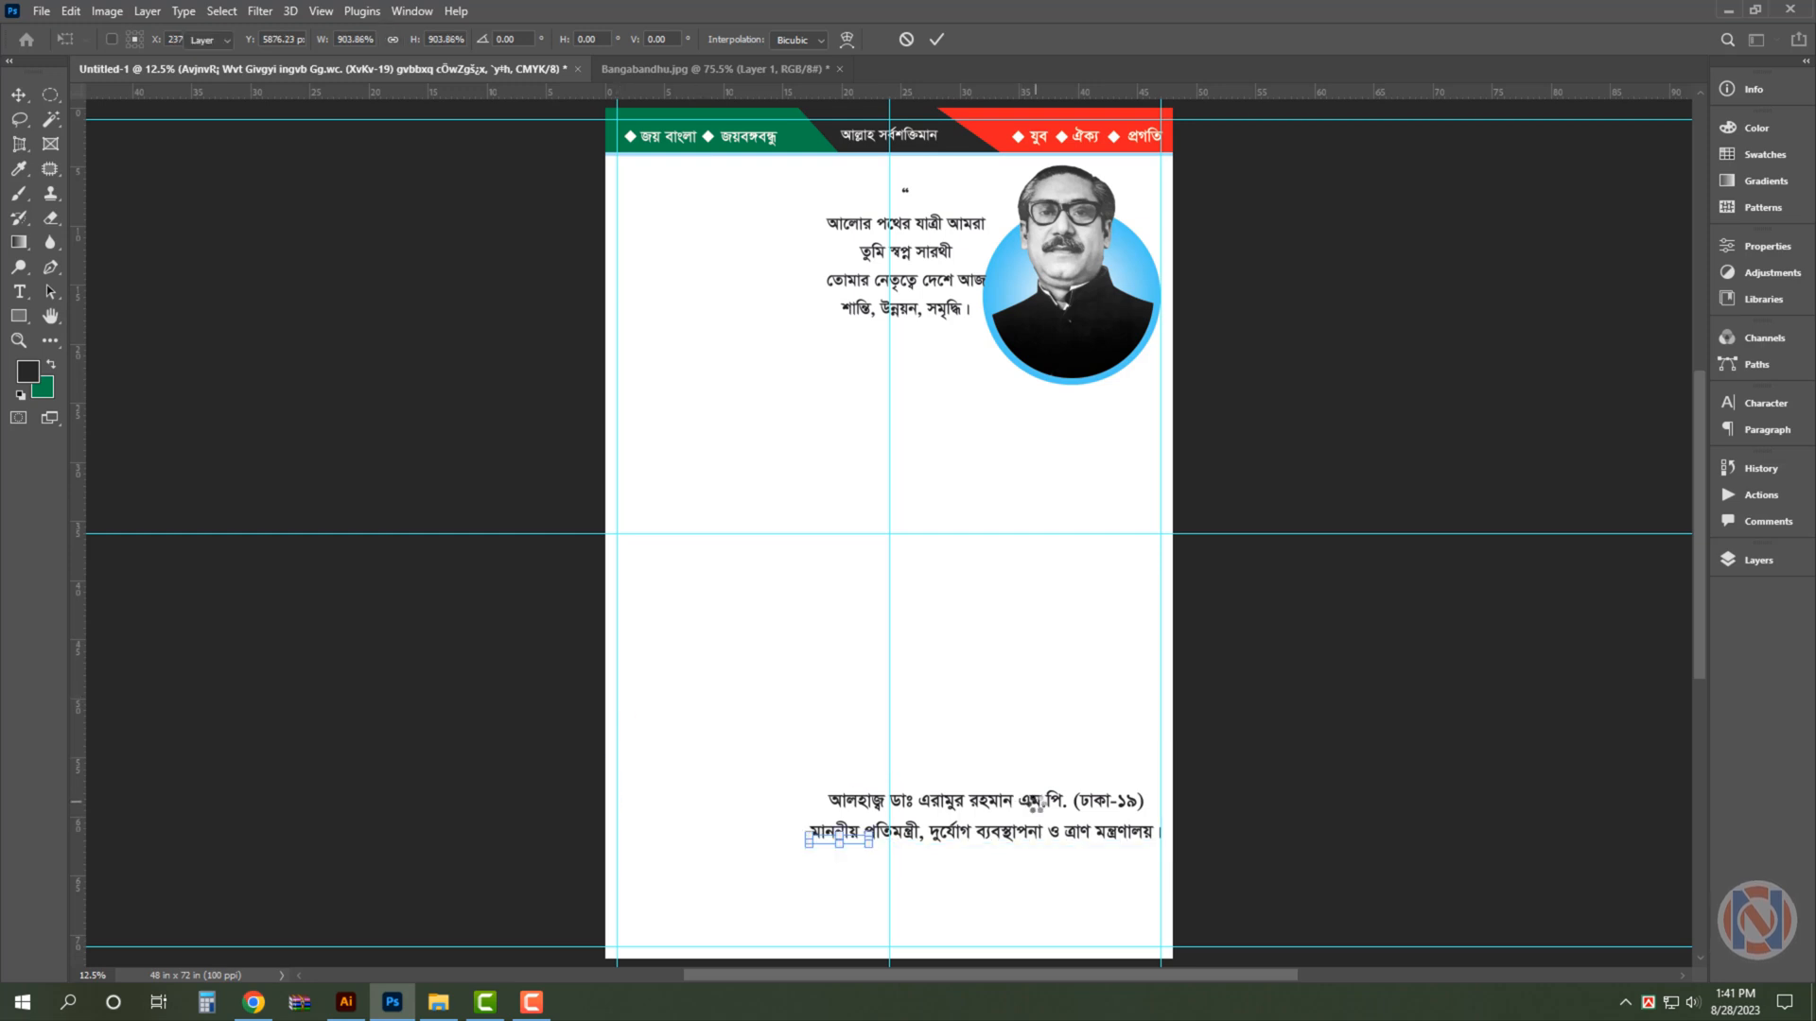
pyautogui.moveTo(1015, 797); pyautogui.dragTo(983, 834)
# - Cut the three-line sponsor text beginning with সৌজন্যে from Illustrator and use it to replace the duplicated text in Photoshop
pyautogui.click(346, 1002)
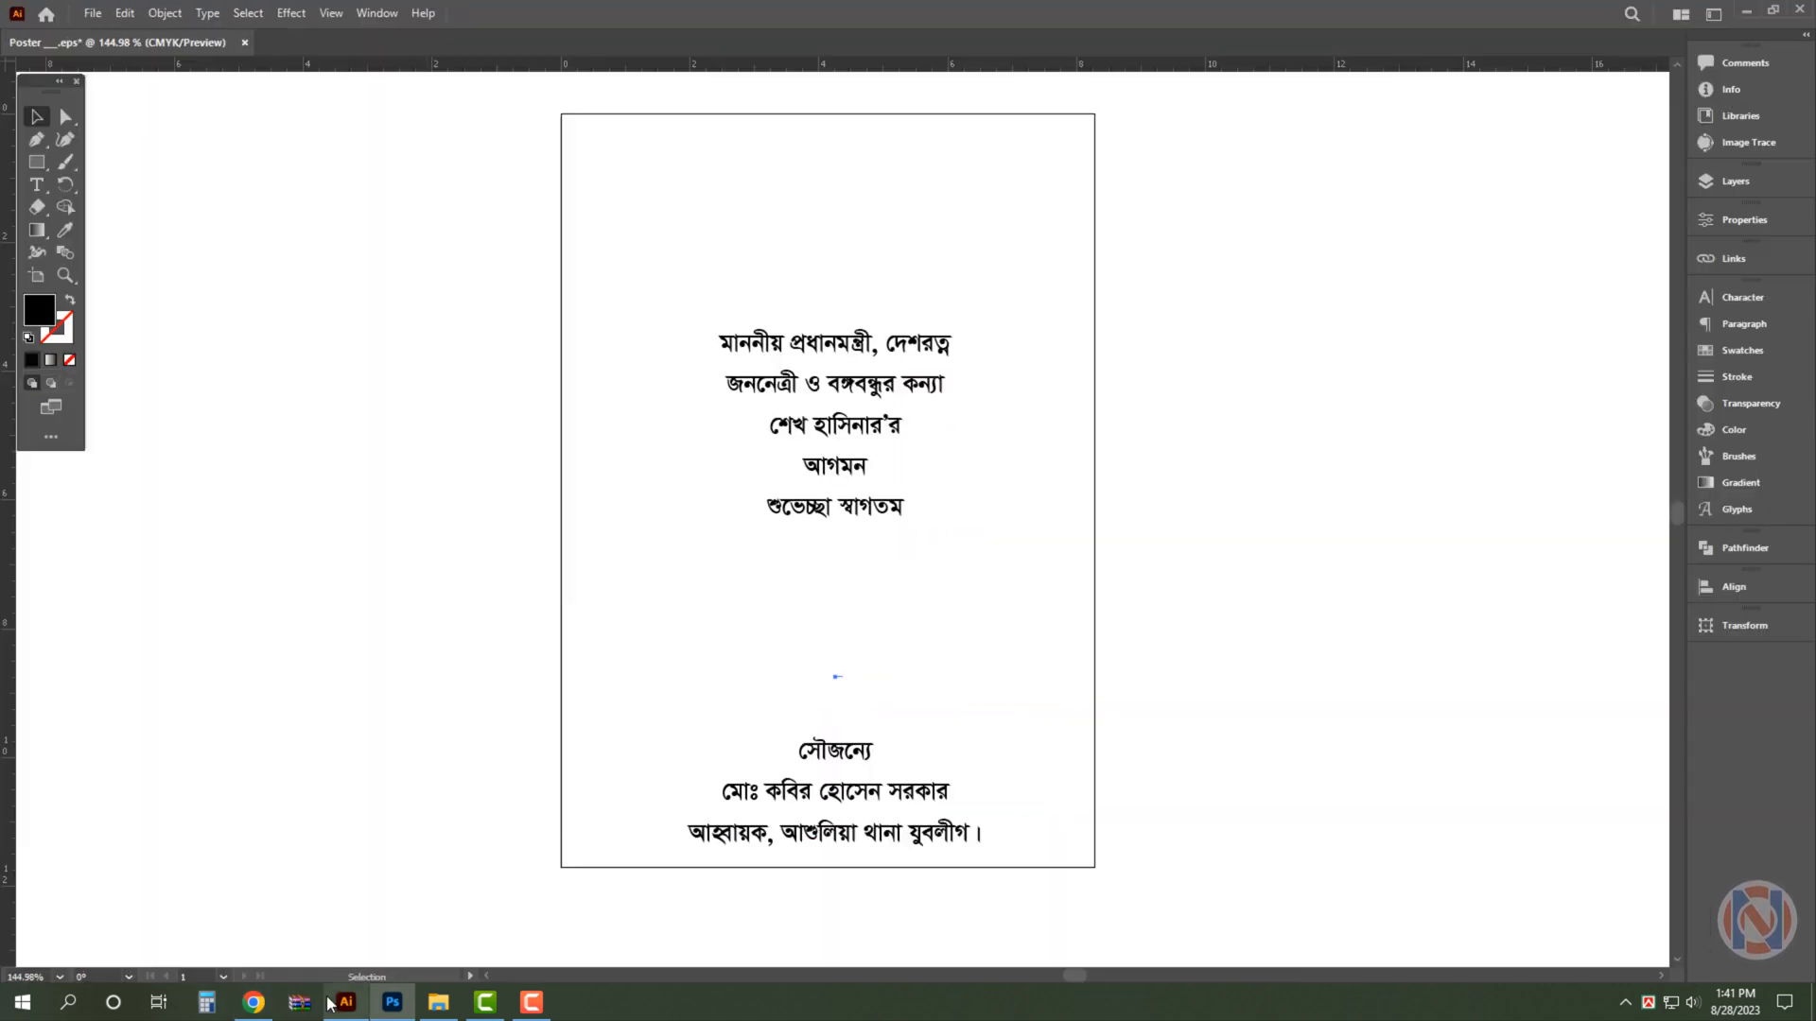
pyautogui.tripleClick(846, 792)
pyautogui.hotkey('ctrl', 'a')
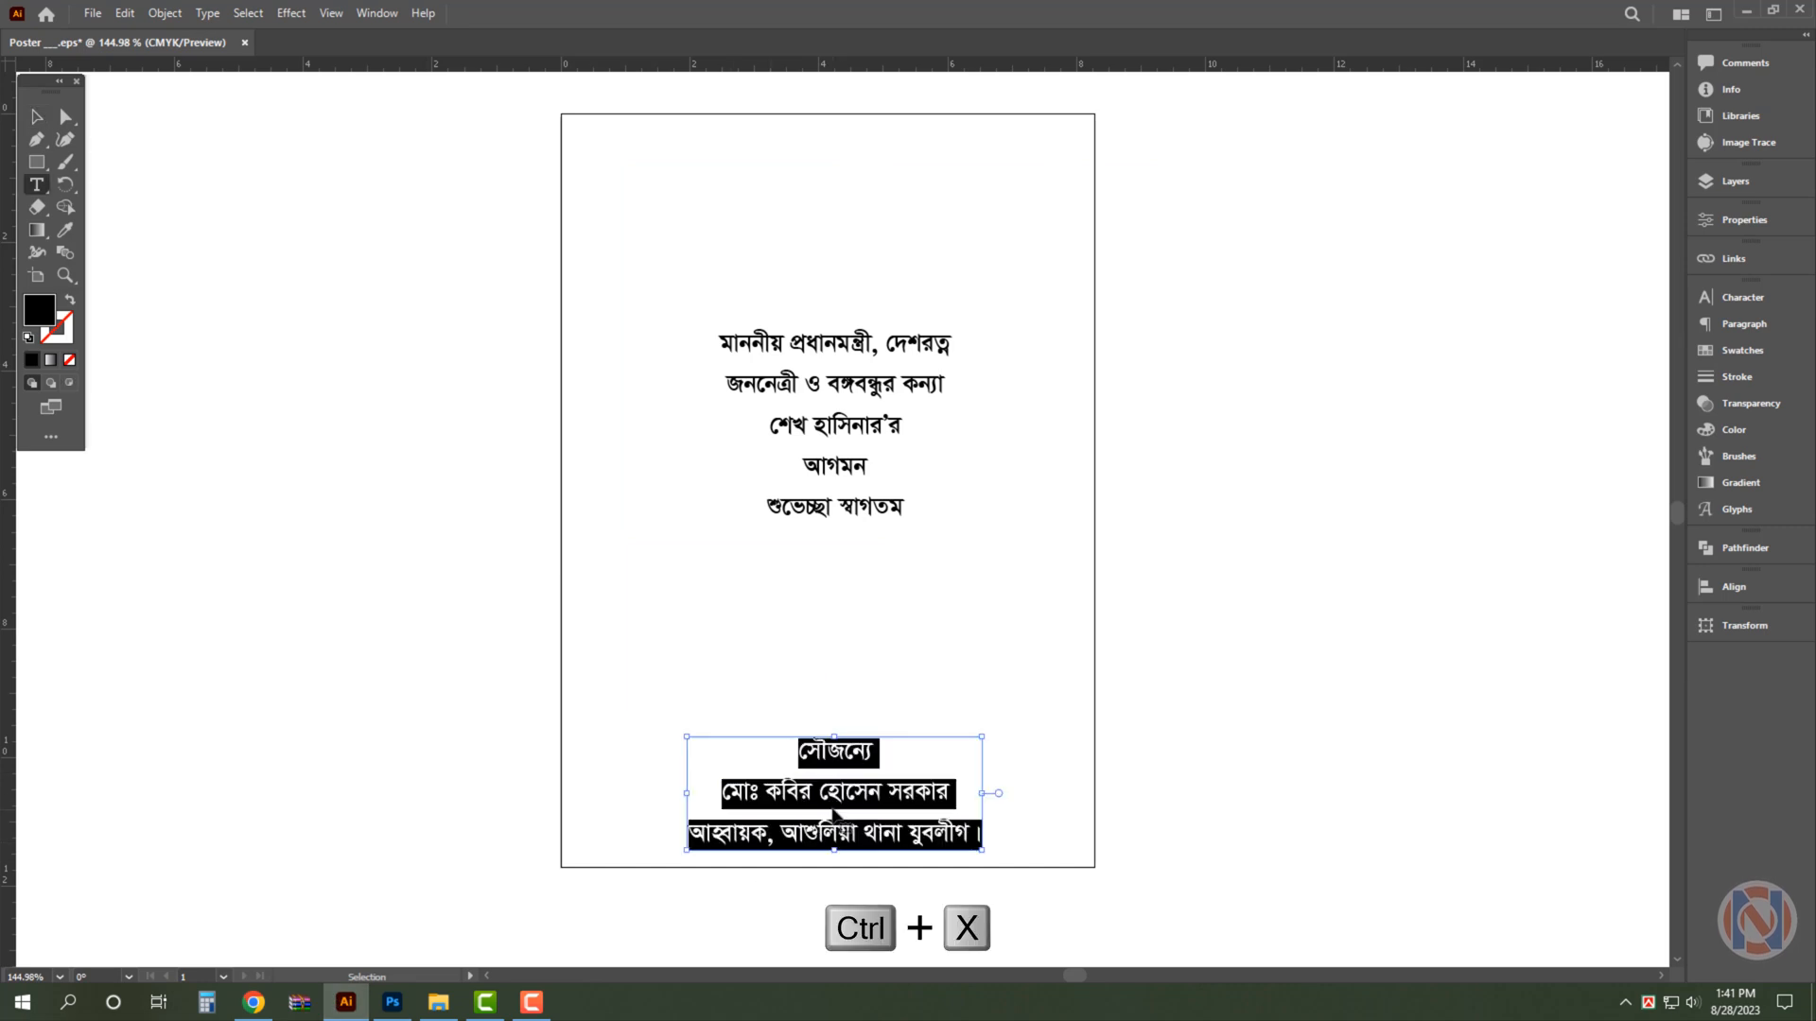
pyautogui.hotkey('ctrl', 'x')
pyautogui.click(393, 1003)
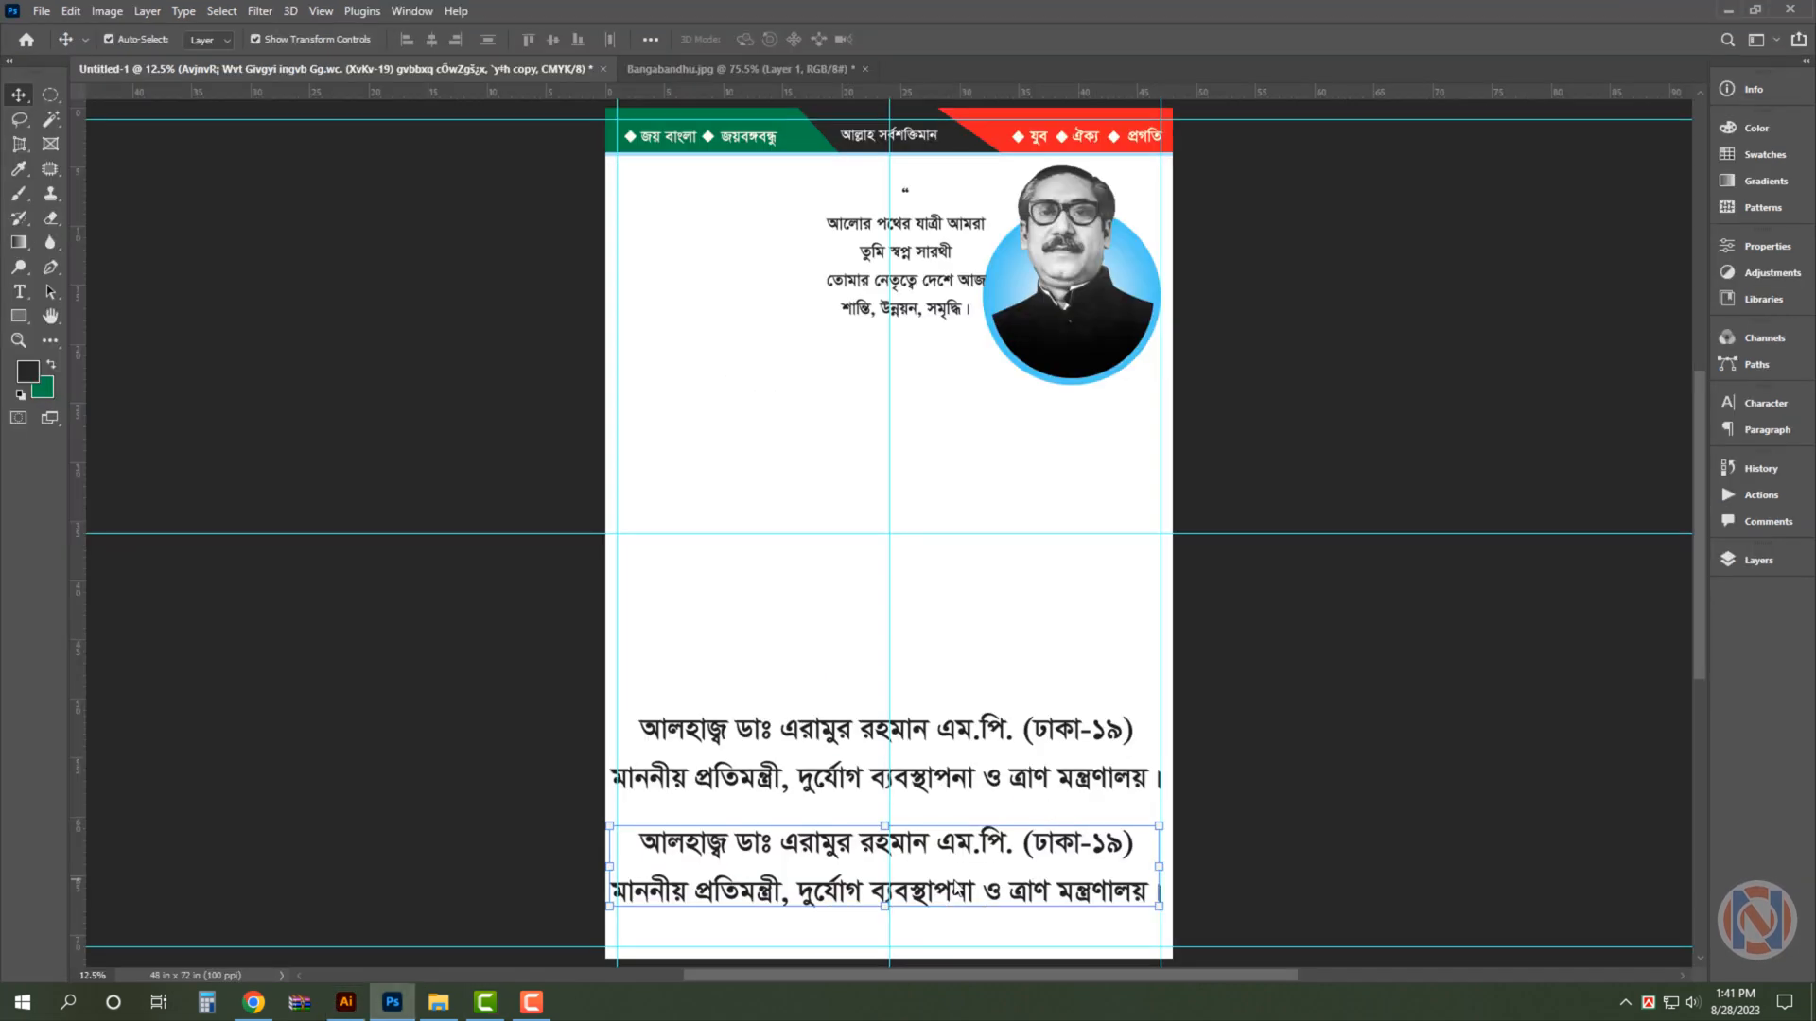
pyautogui.click(949, 845)
pyautogui.hotkey('ctrl', 'a')
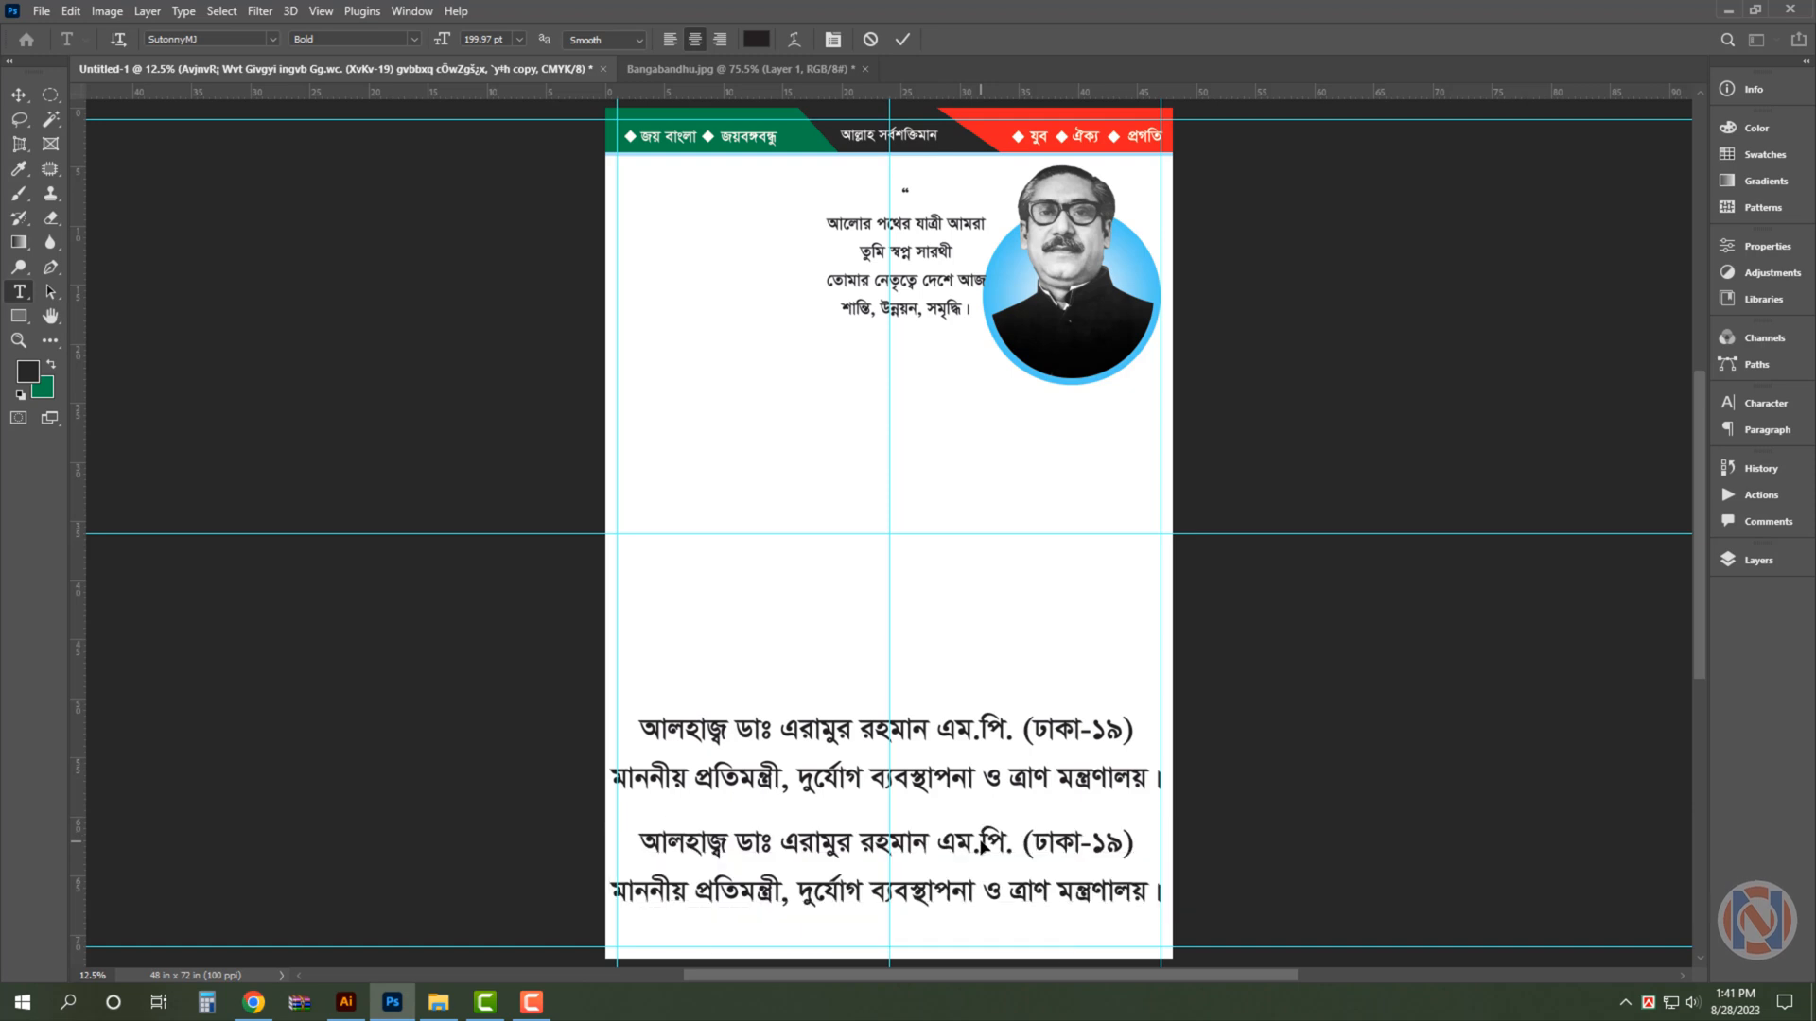
pyautogui.hotkey('ctrl', 'v')
pyautogui.hotkey('ctrl', 'Return')
# - Move the three-line sponsor text up slightly so it sits fully above the lower margin guide
pyautogui.hotkey('ctrl', '+')
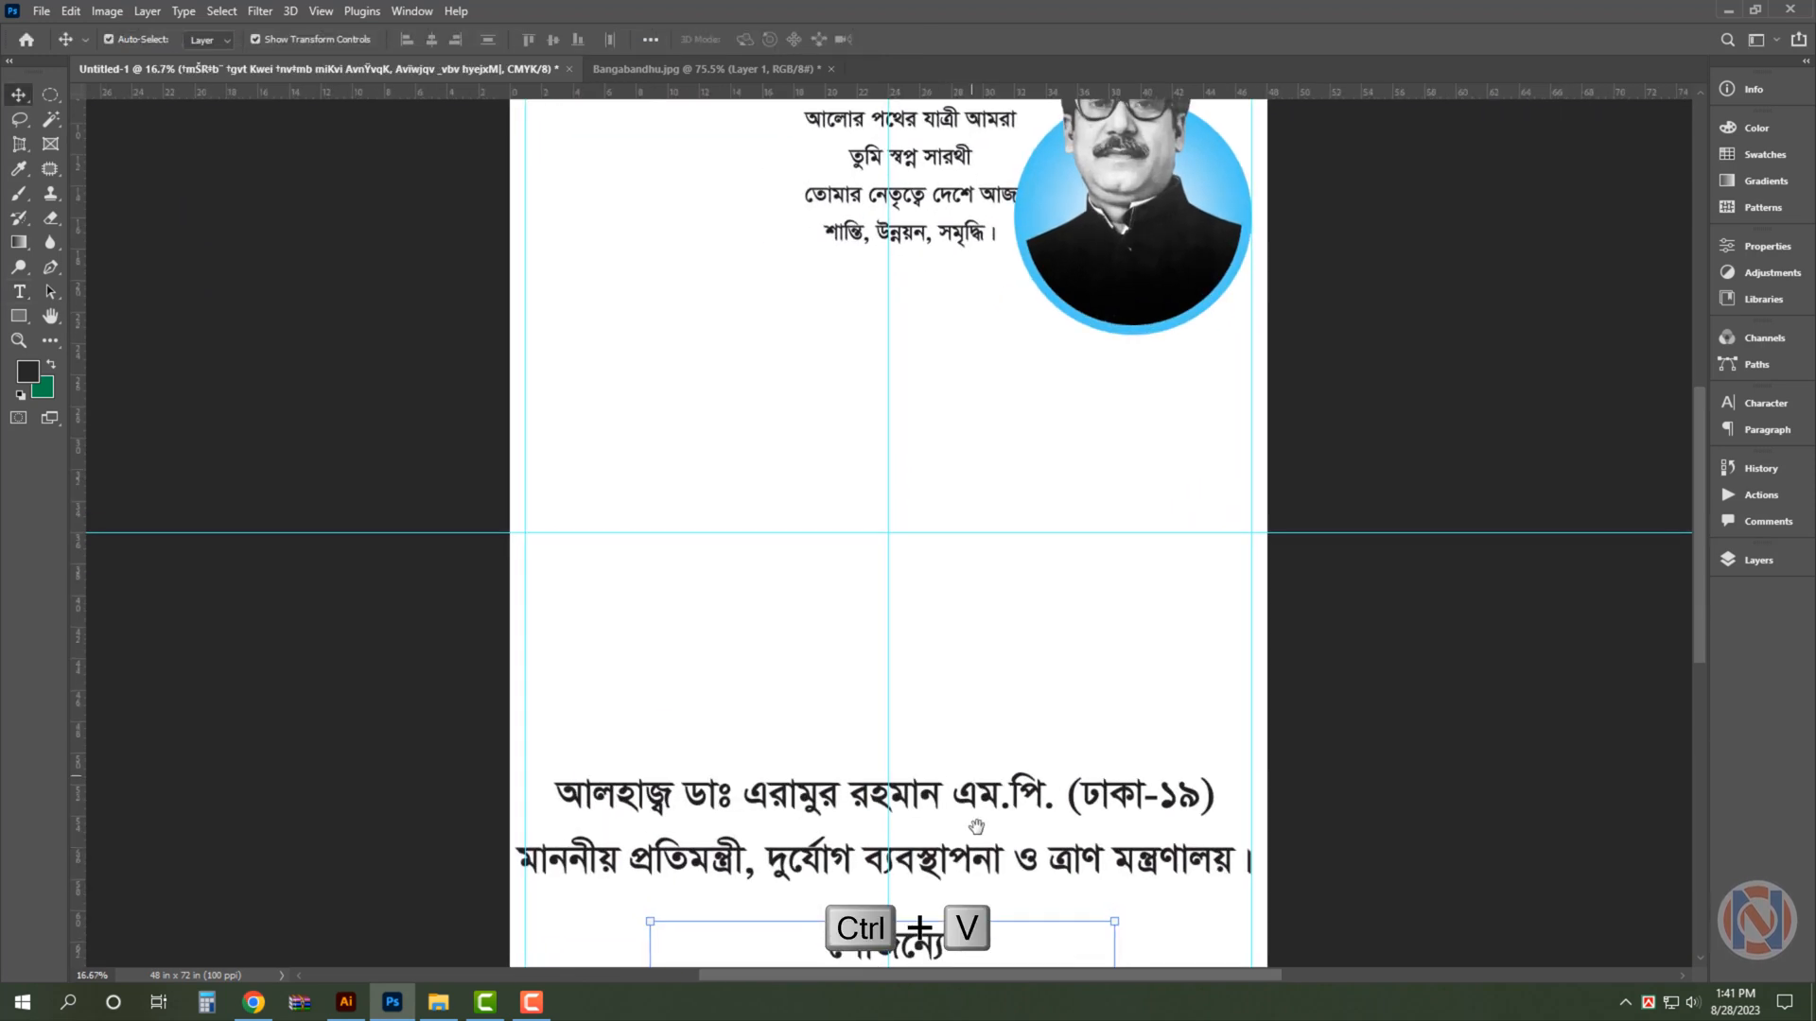
pyautogui.moveTo(976, 826); pyautogui.dragTo(985, 474)
pyautogui.hotkey('ctrl', '+')
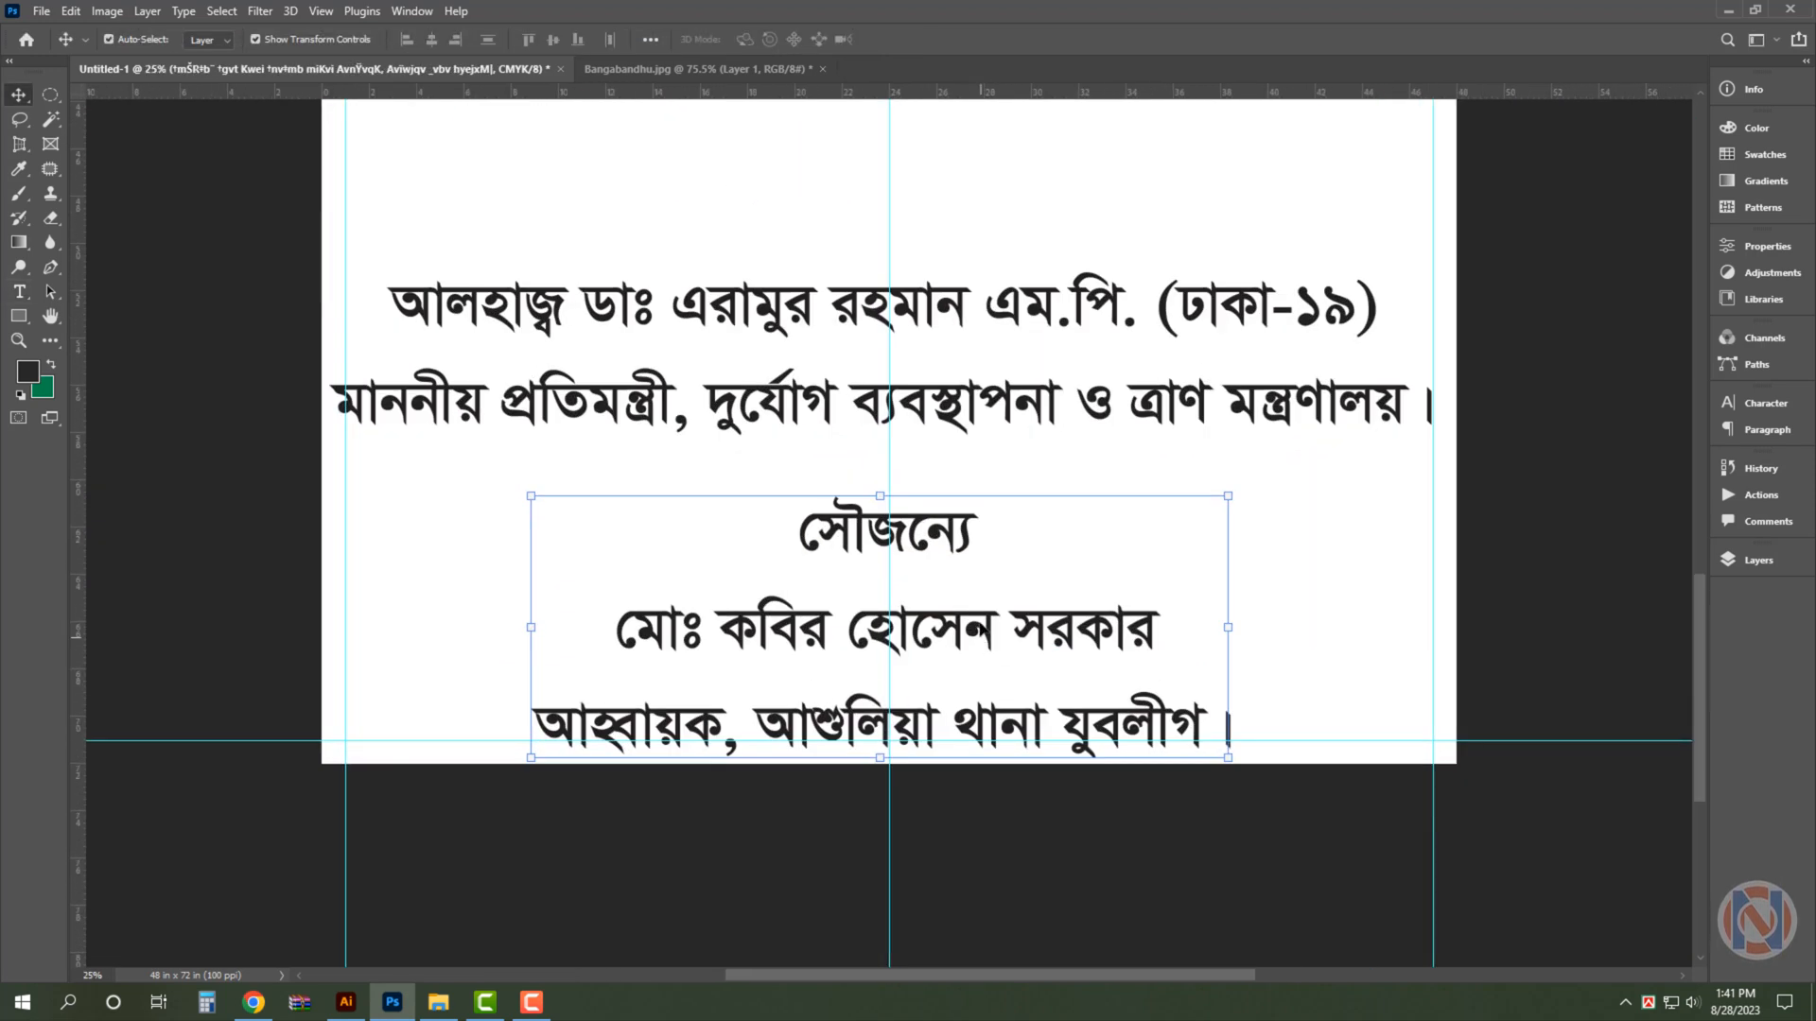
pyautogui.moveTo(981, 628); pyautogui.dragTo(982, 606)
pyautogui.click(1559, 520)
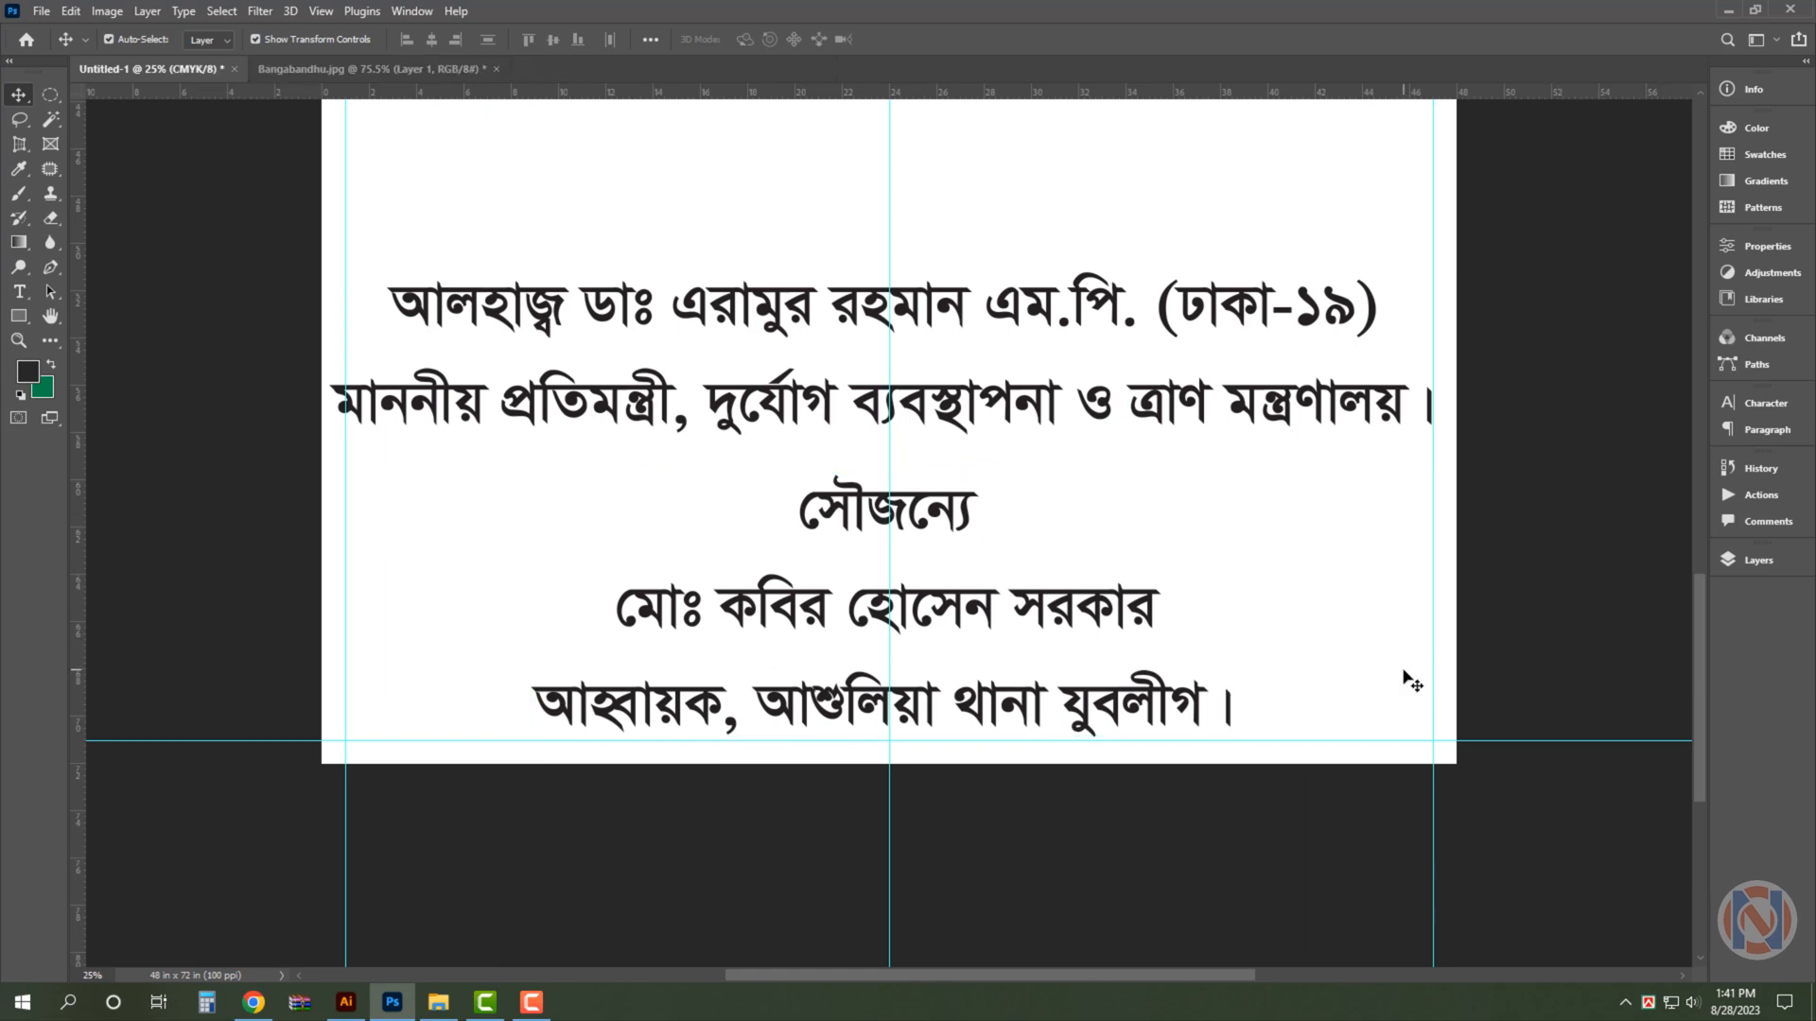
pyautogui.hotkey('ctrl', '0')
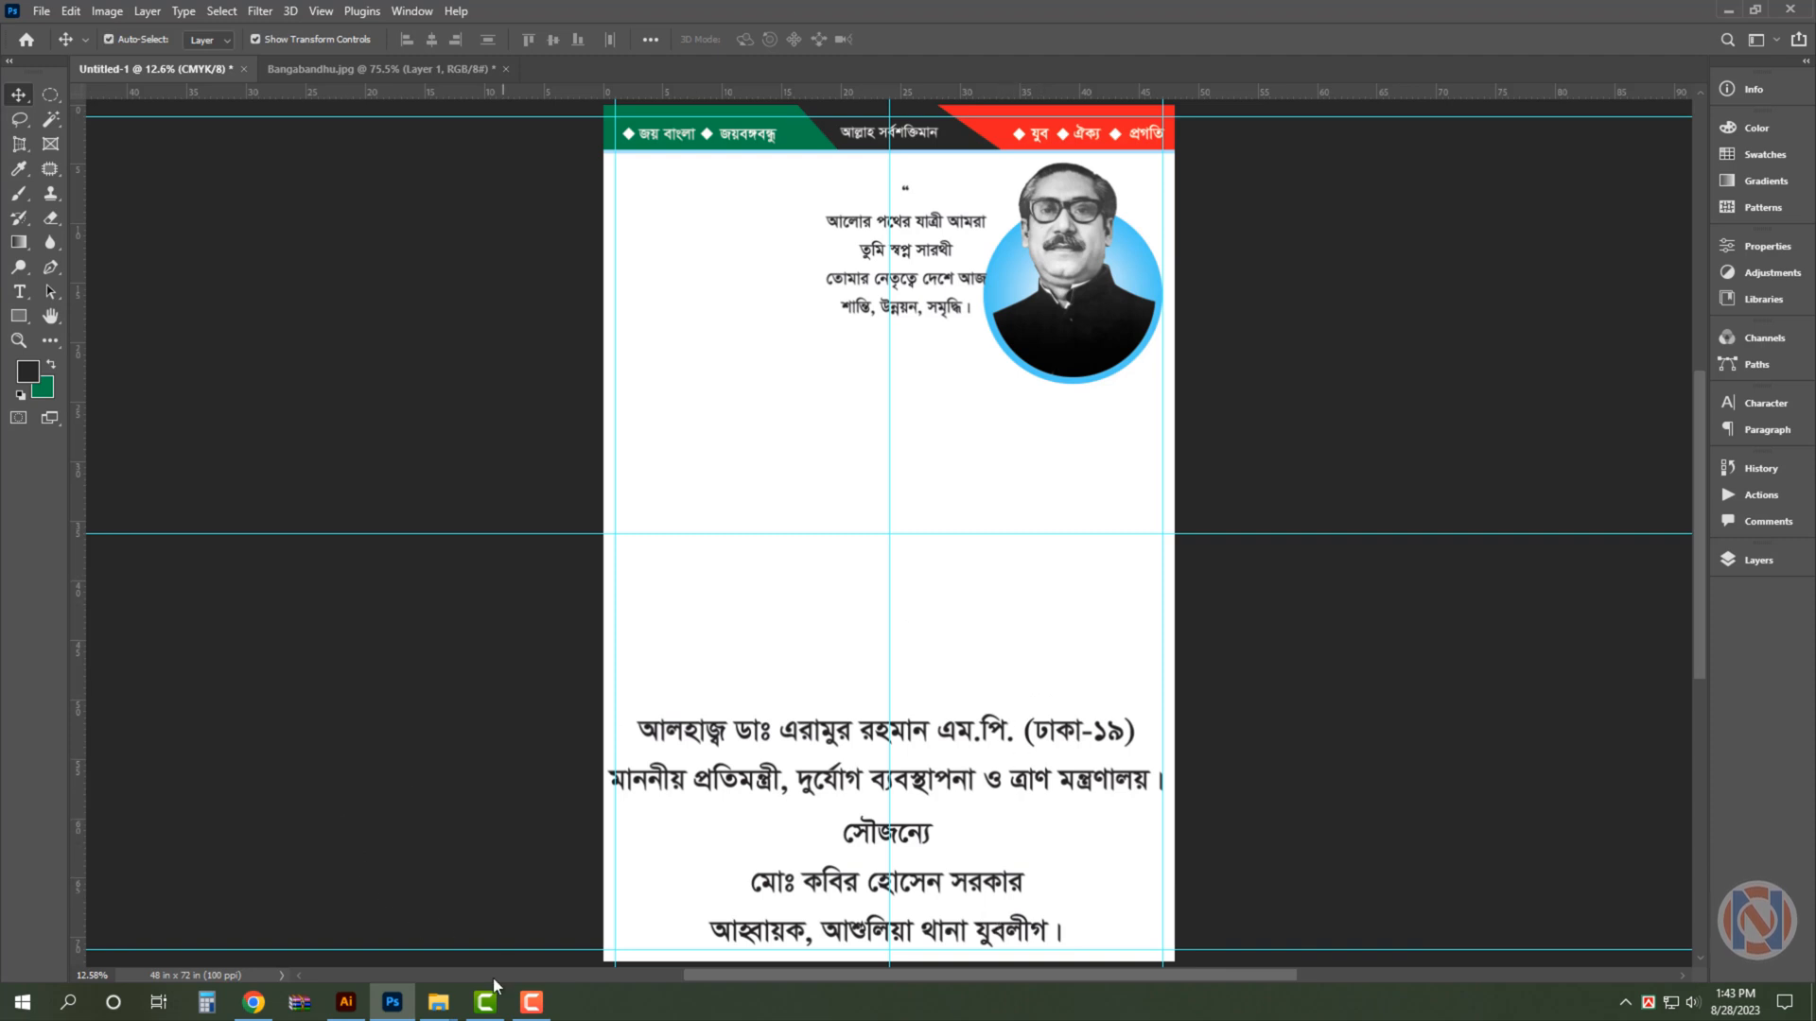
# - Open the waving photo PM-6-.png from the Sheikh Hasina folder in Photoshop
pyautogui.moveTo(438, 1001)
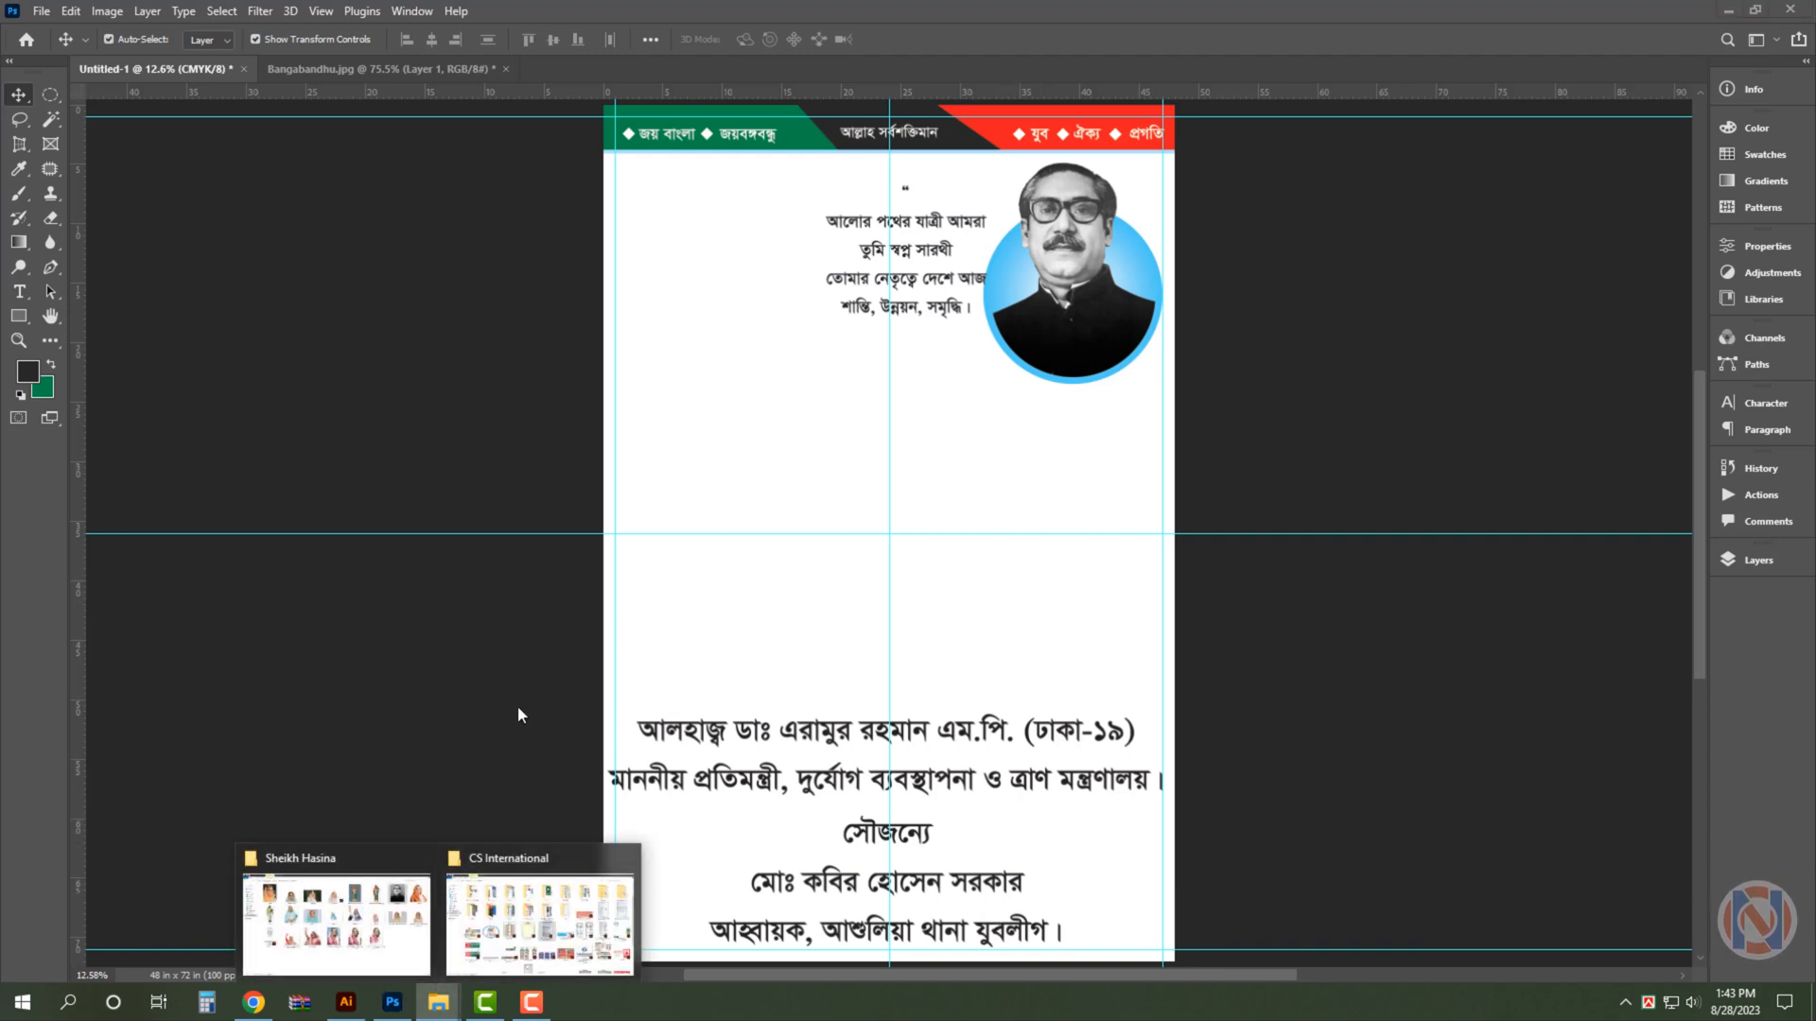
pyautogui.click(625, 859)
pyautogui.click(440, 913)
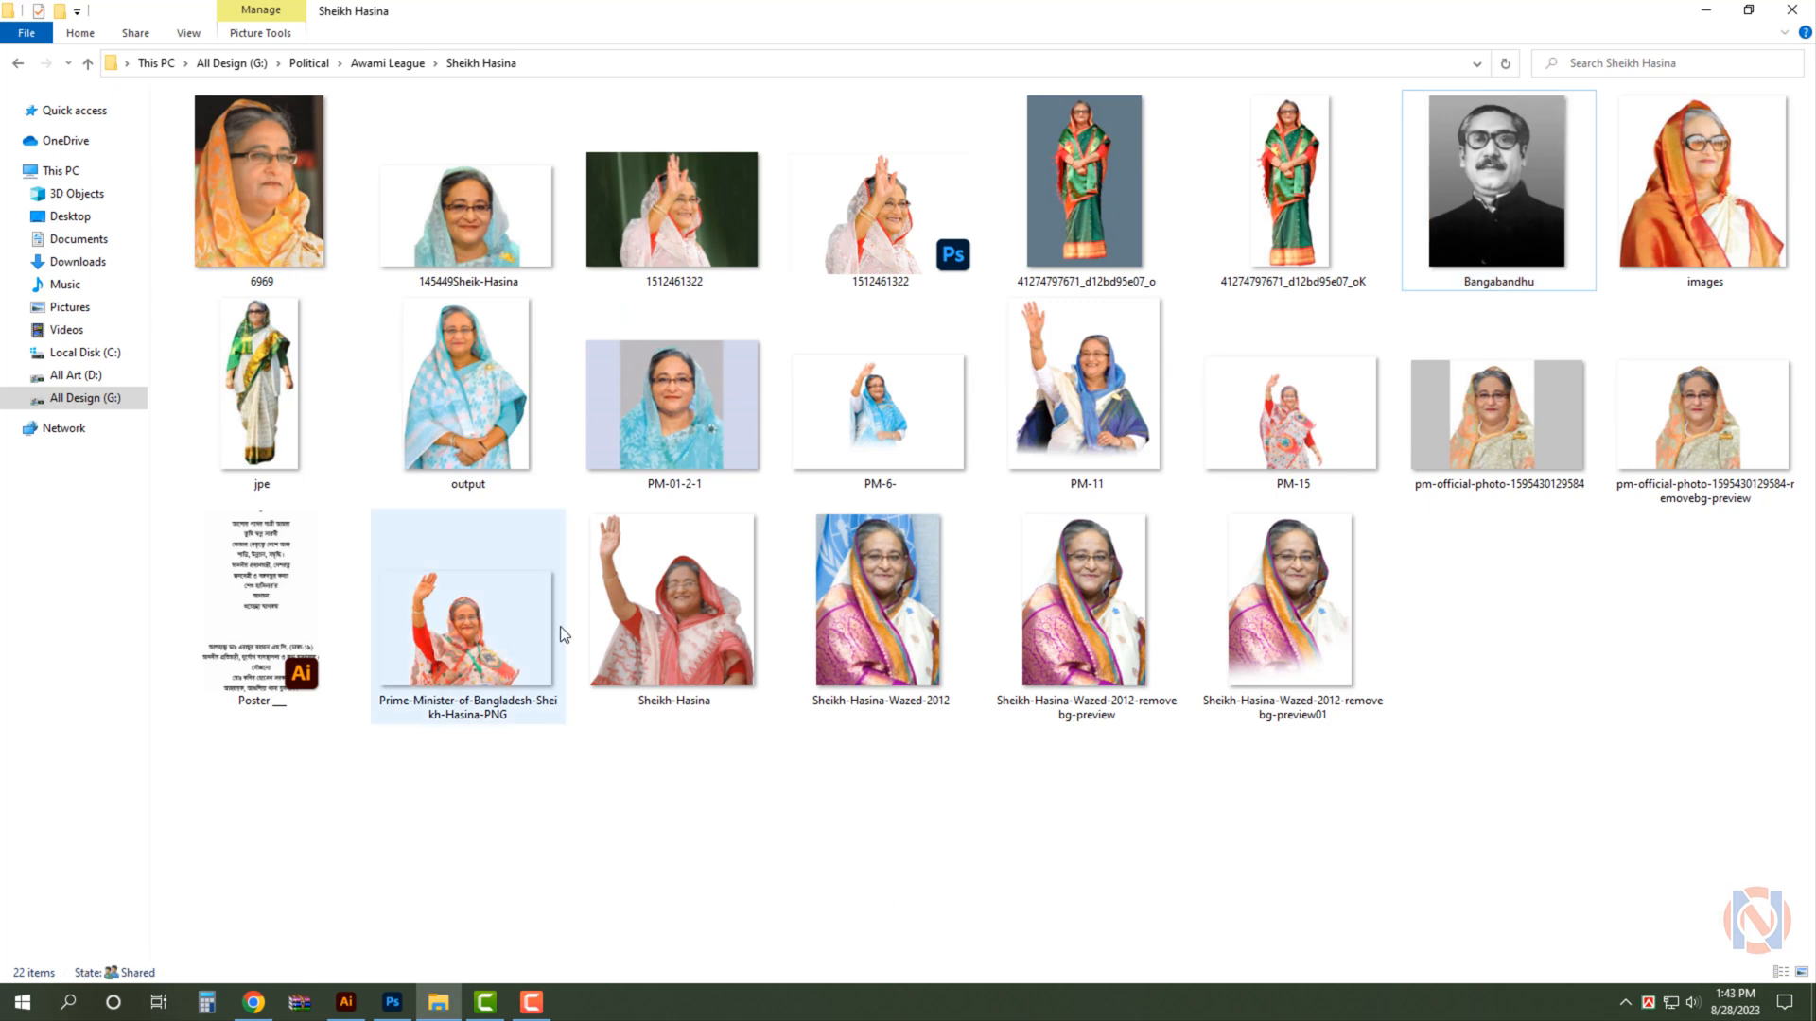
pyautogui.moveTo(1087, 413)
pyautogui.mouseDown()
pyautogui.moveTo(932, 535)
pyautogui.moveTo(1107, 427)
pyautogui.mouseUp()
pyautogui.moveTo(895, 449); pyautogui.dragTo(1245, 167)
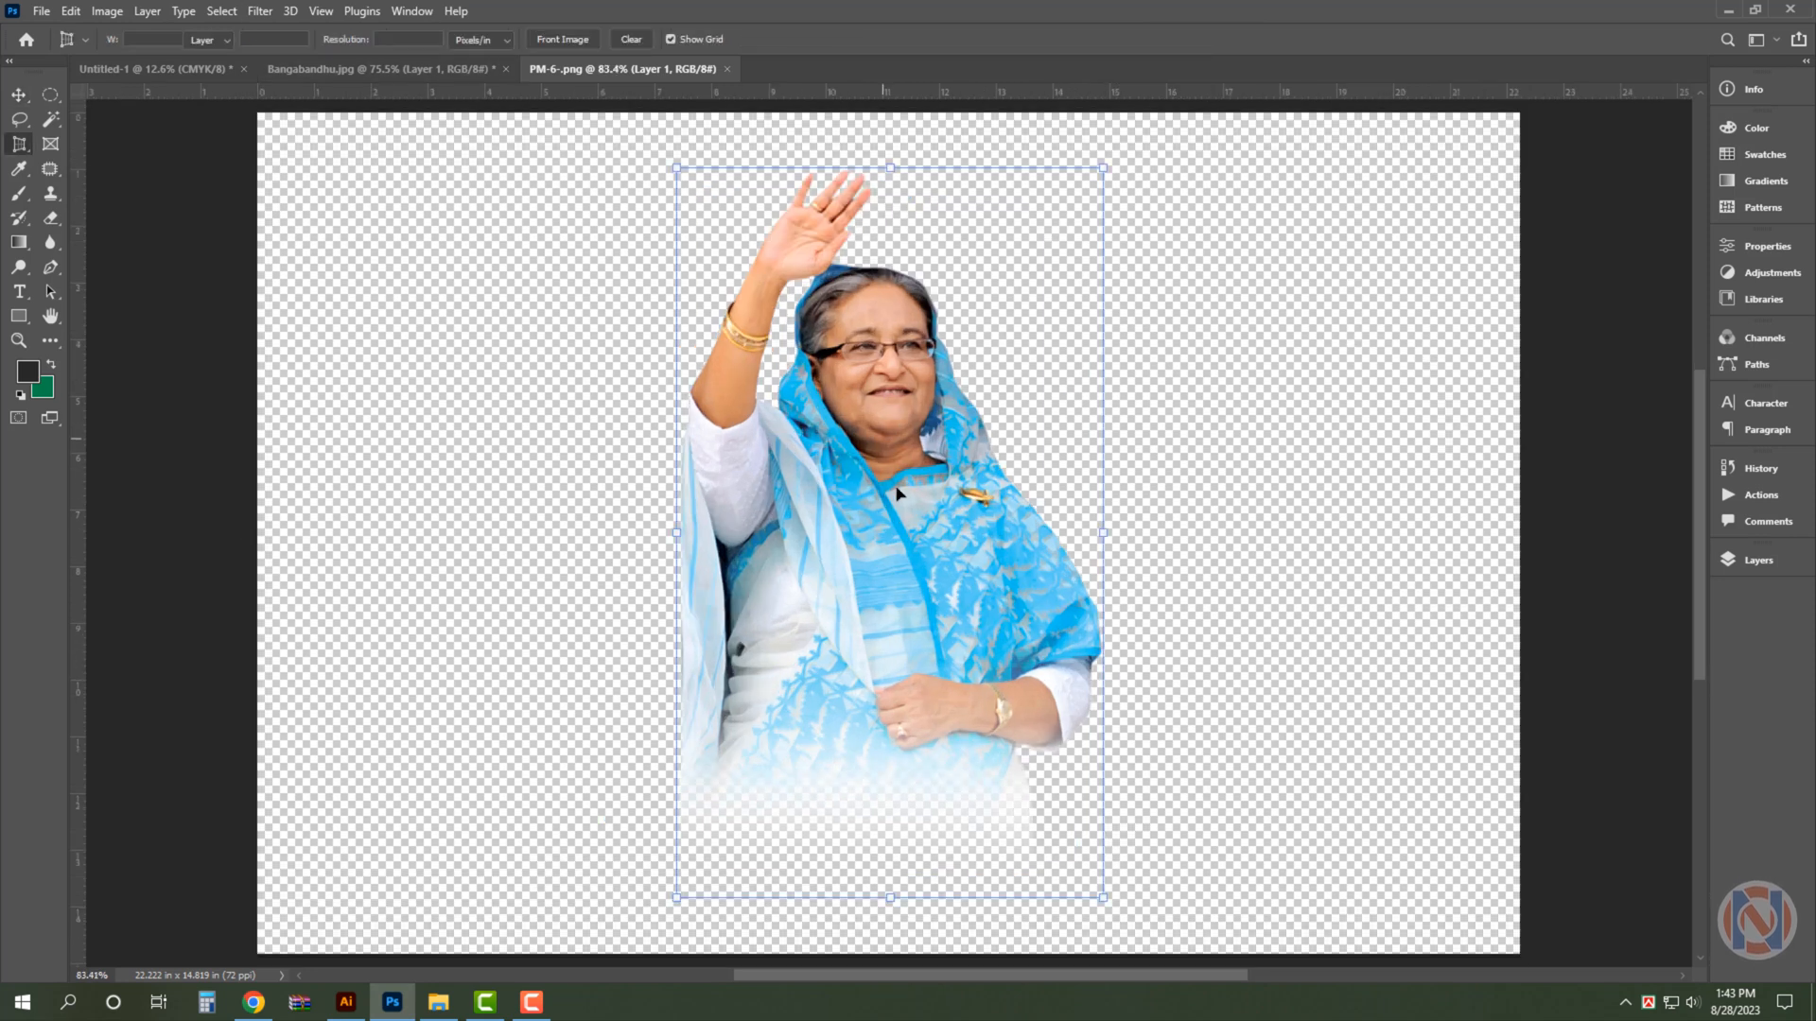
# - Bring the waving figure into the poster, scale it to about 601%, and place it beside the slogan against the free side margin
pyautogui.moveTo(890, 478); pyautogui.dragTo(703, 527)
pyautogui.moveTo(702, 450); pyautogui.dragTo(742, 174)
pyautogui.moveTo(711, 410); pyautogui.dragTo(822, 404)
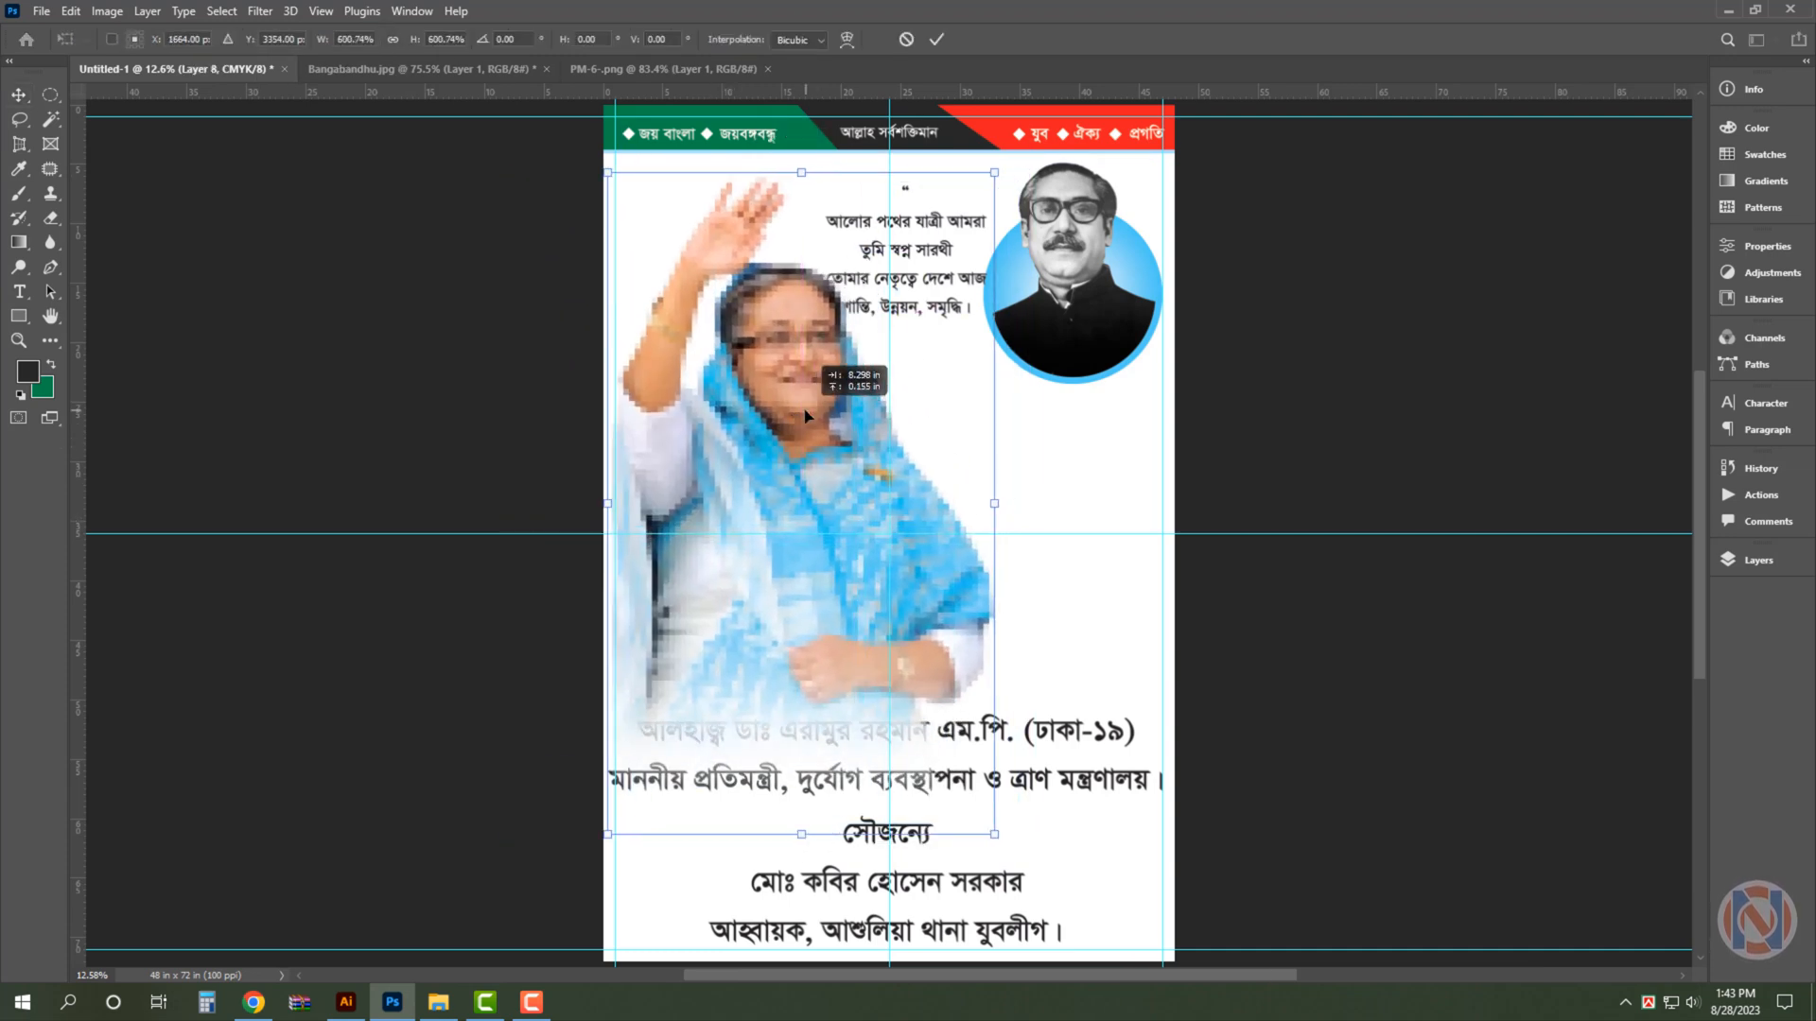
pyautogui.press('Return')
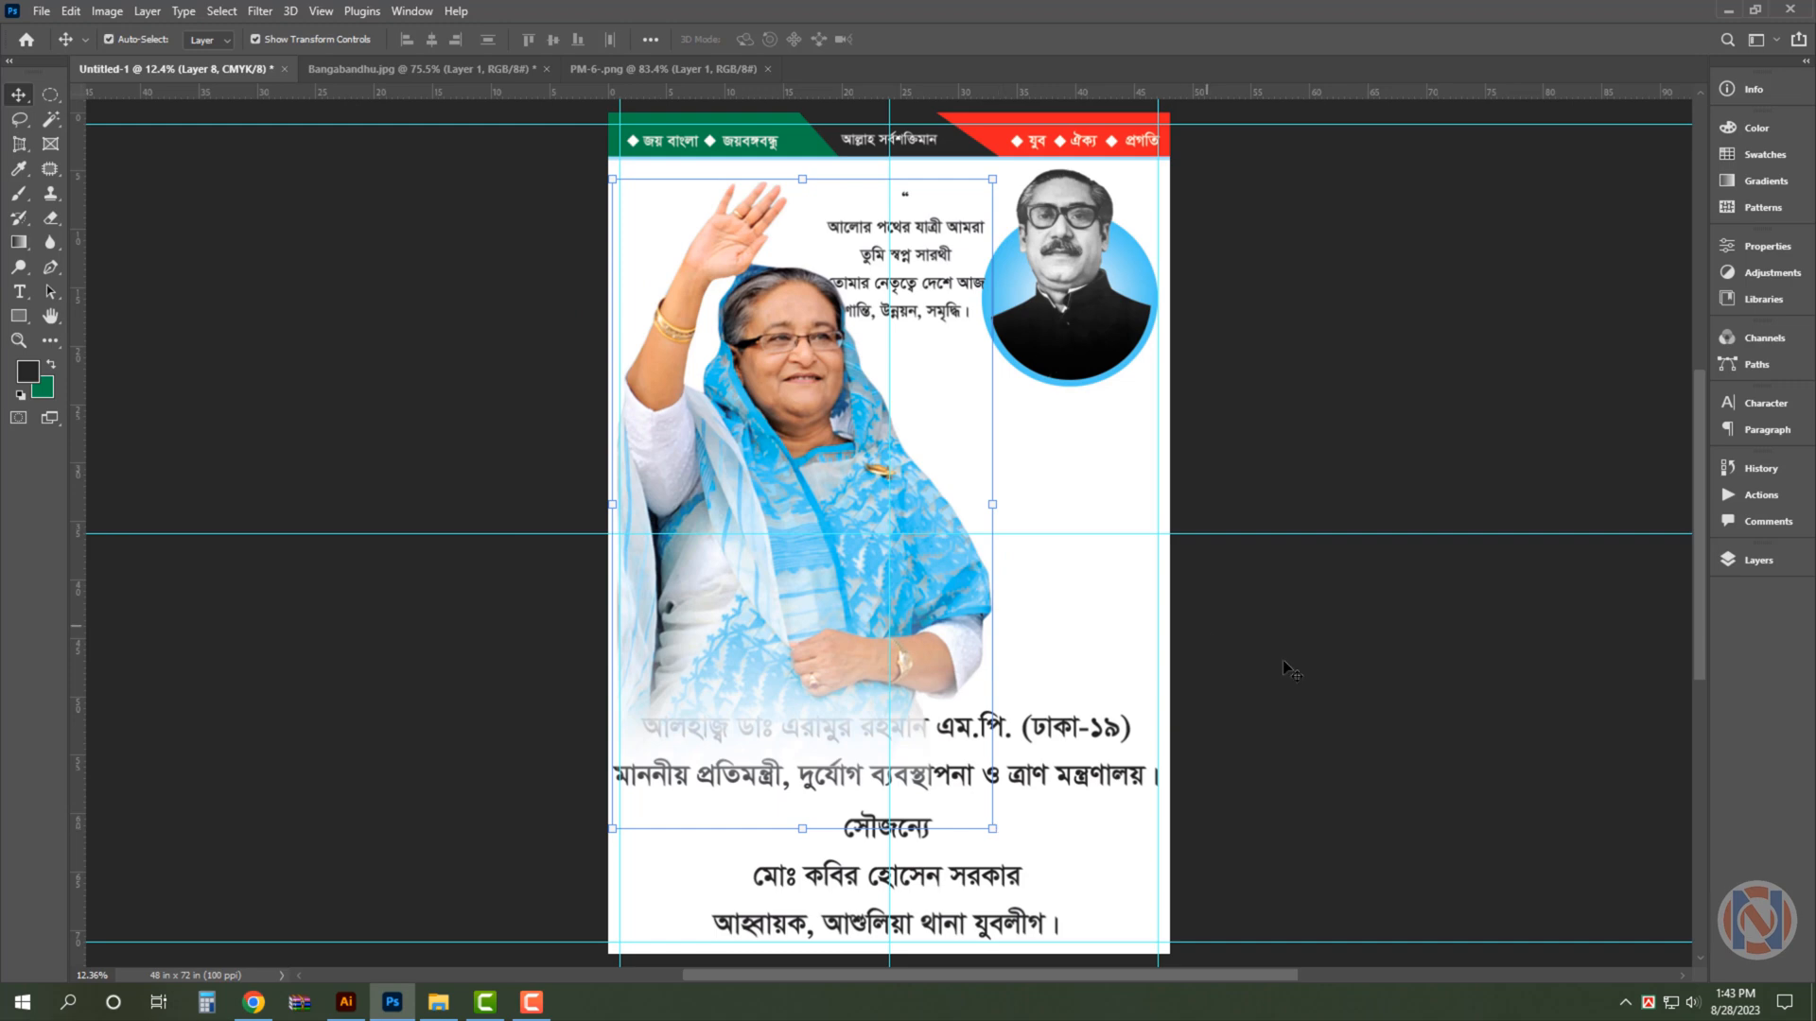
# - Apply Levels to the waving figure with midtones at 0.89 and a slightly lowered white input level
pyautogui.moveTo(808, 334); pyautogui.dragTo(893, 435)
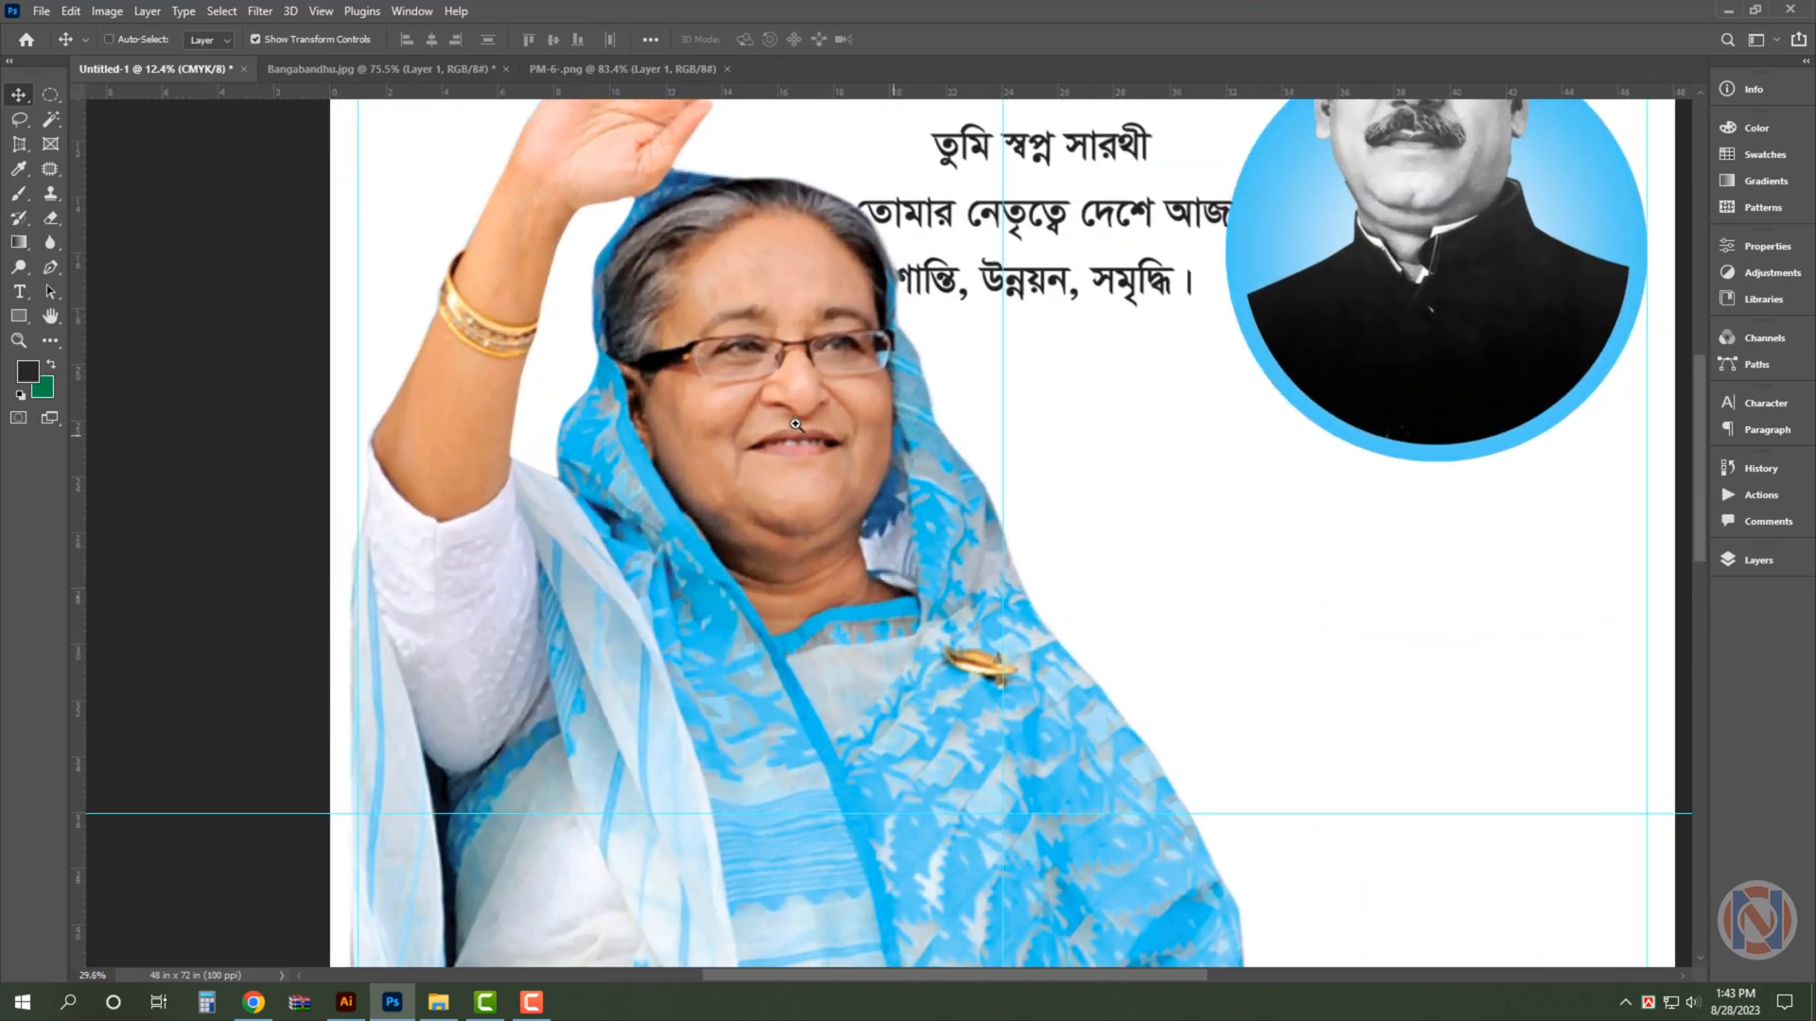
pyautogui.click(784, 410)
pyautogui.hotkey('ctrl', 'l')
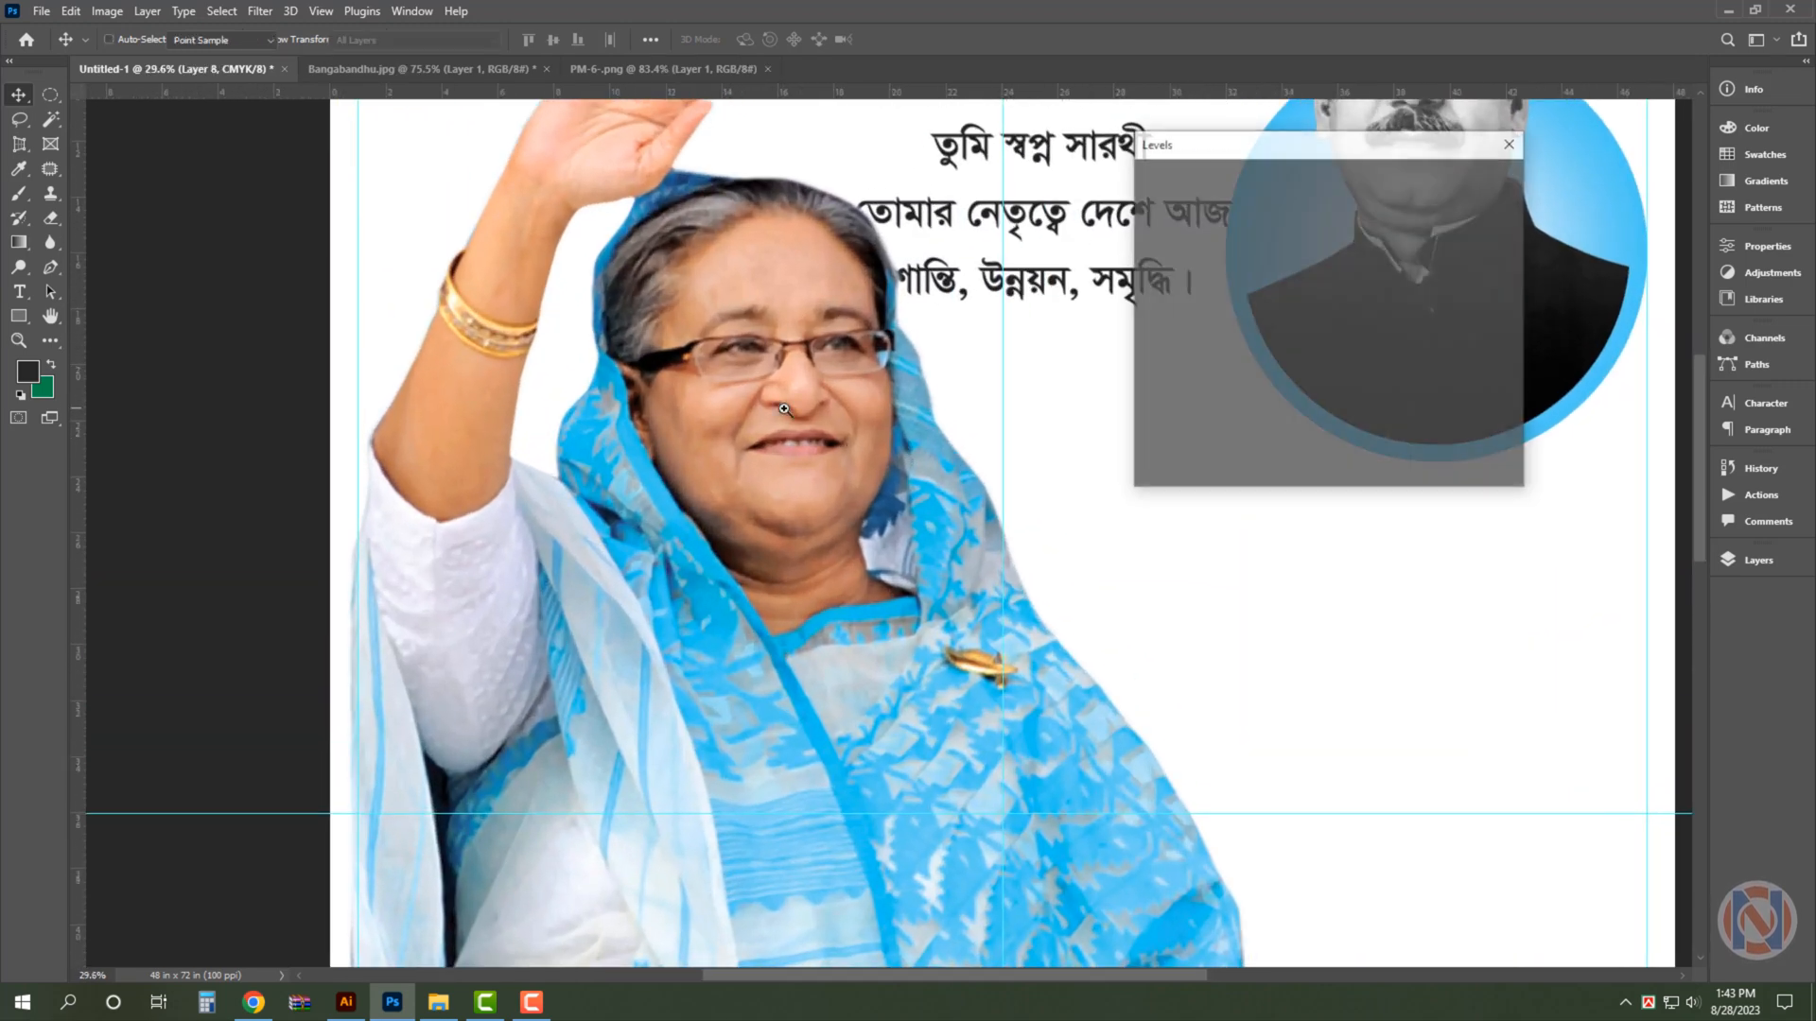
pyautogui.moveTo(1278, 356); pyautogui.dragTo(1286, 358)
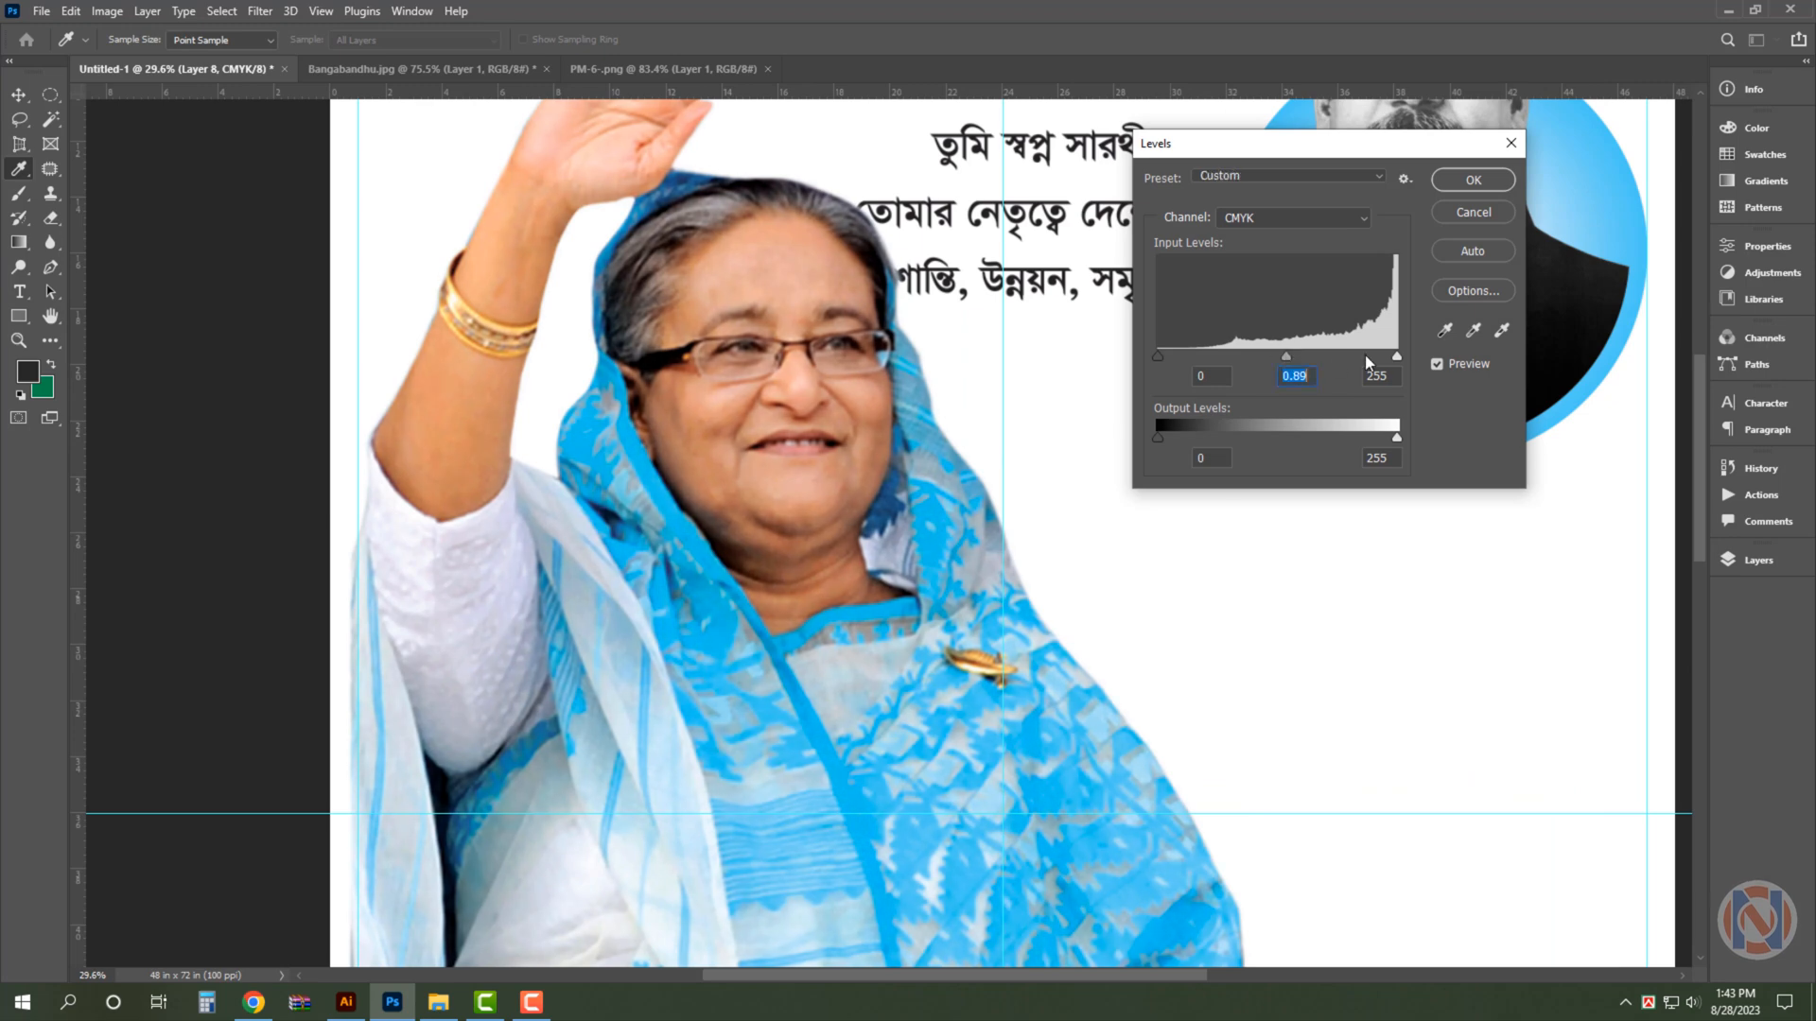
pyautogui.moveTo(1398, 361); pyautogui.dragTo(1383, 360)
pyautogui.press('Return')
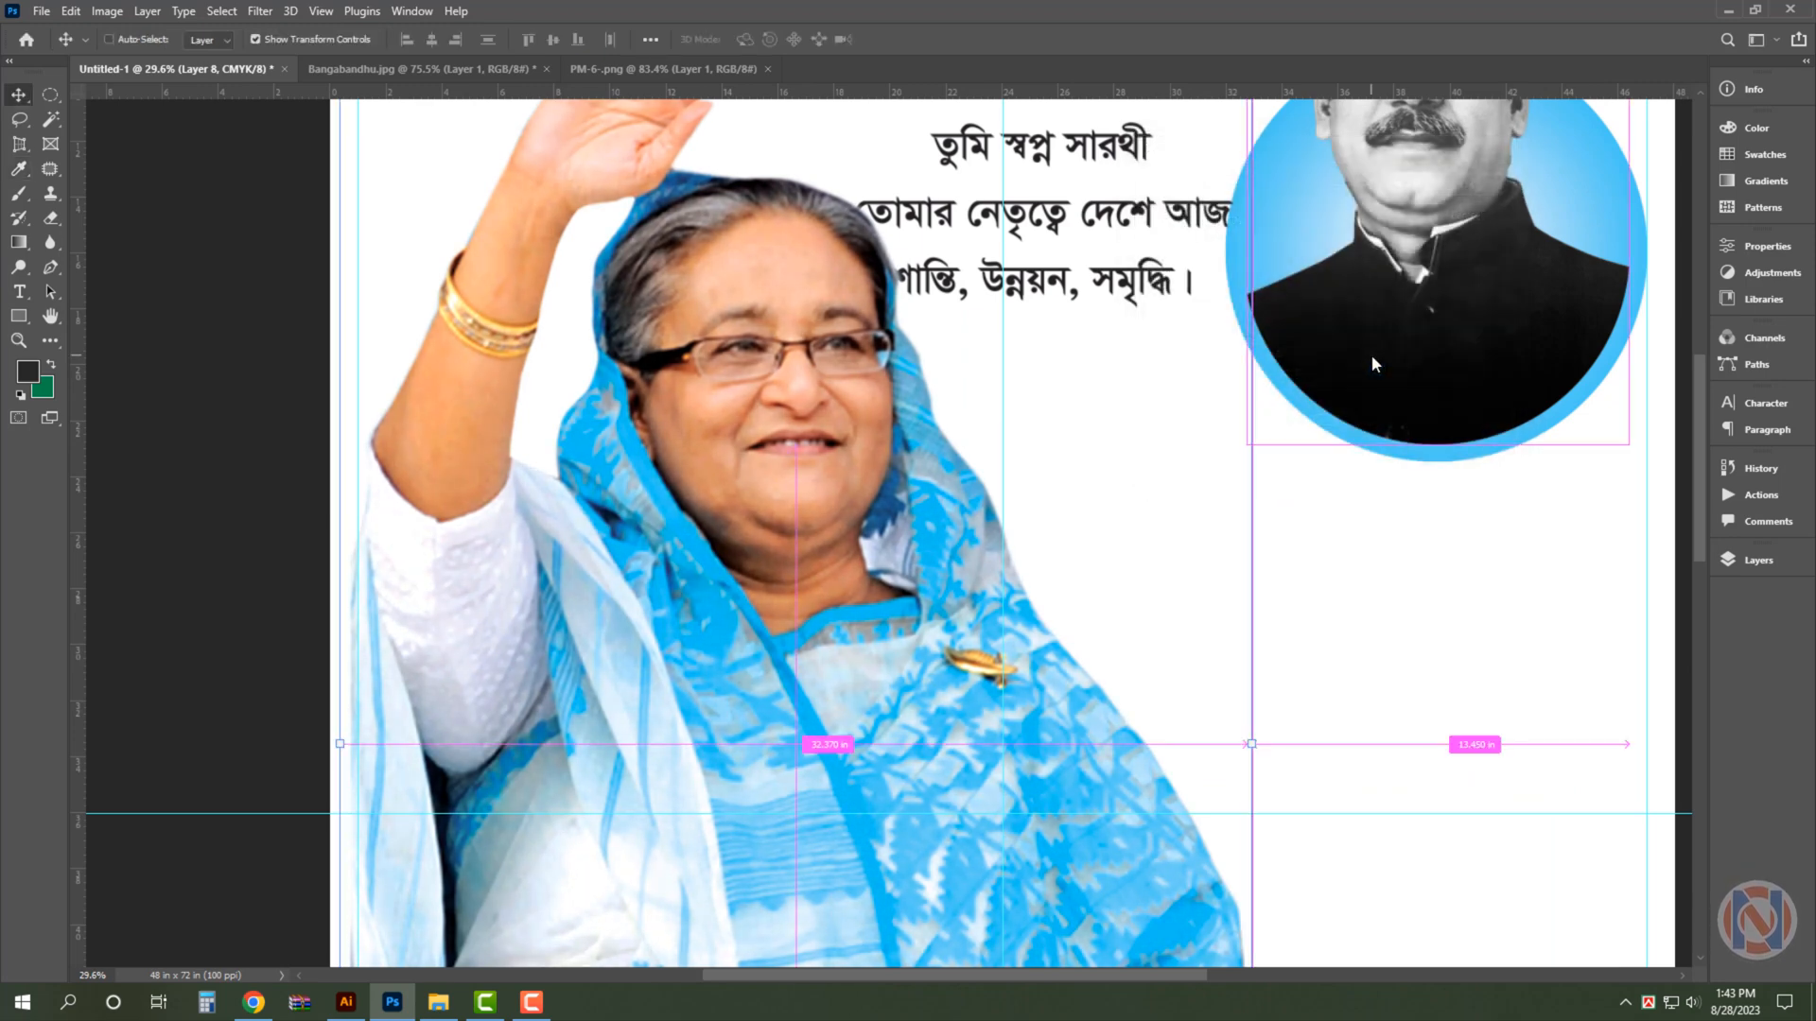
pyautogui.click(1403, 627)
pyautogui.hotkey('ctrl', '0')
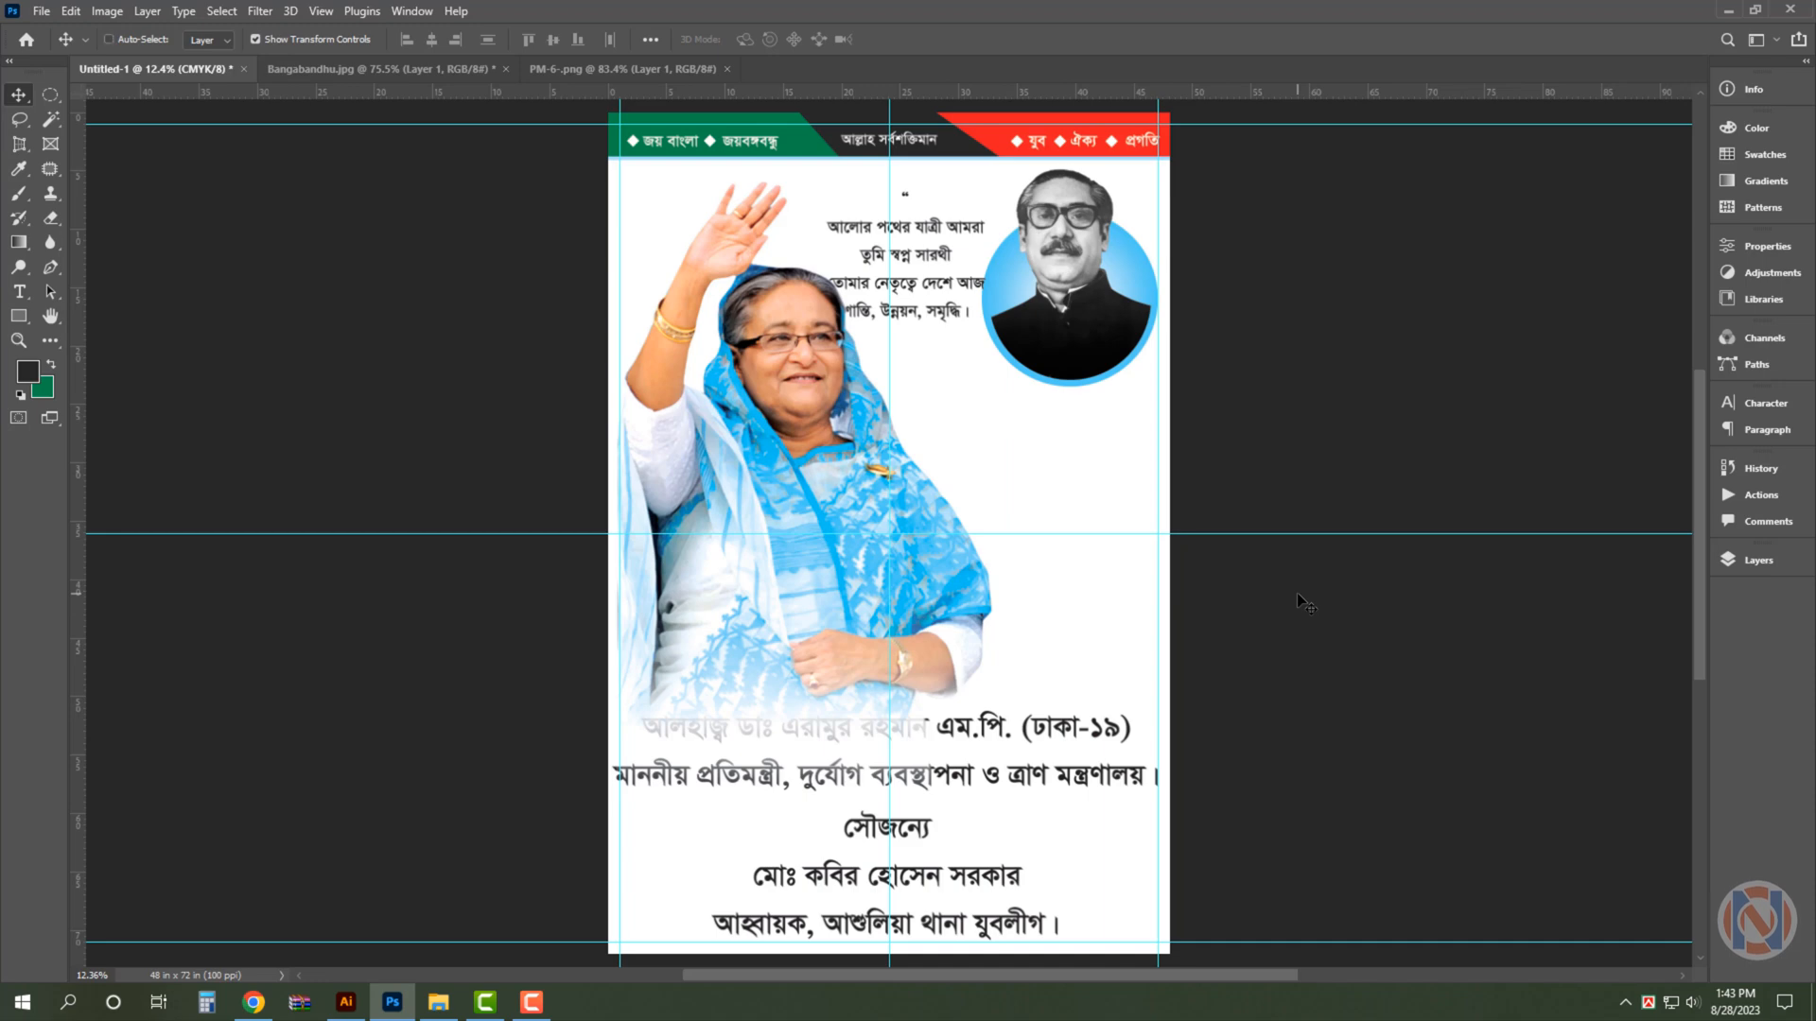
# - Reduce the font size of the sponsor block's last line and tighten the block's leading to 150 pt
pyautogui.moveTo(887, 837); pyautogui.dragTo(975, 879)
pyautogui.moveTo(944, 857); pyautogui.dragTo(941, 621)
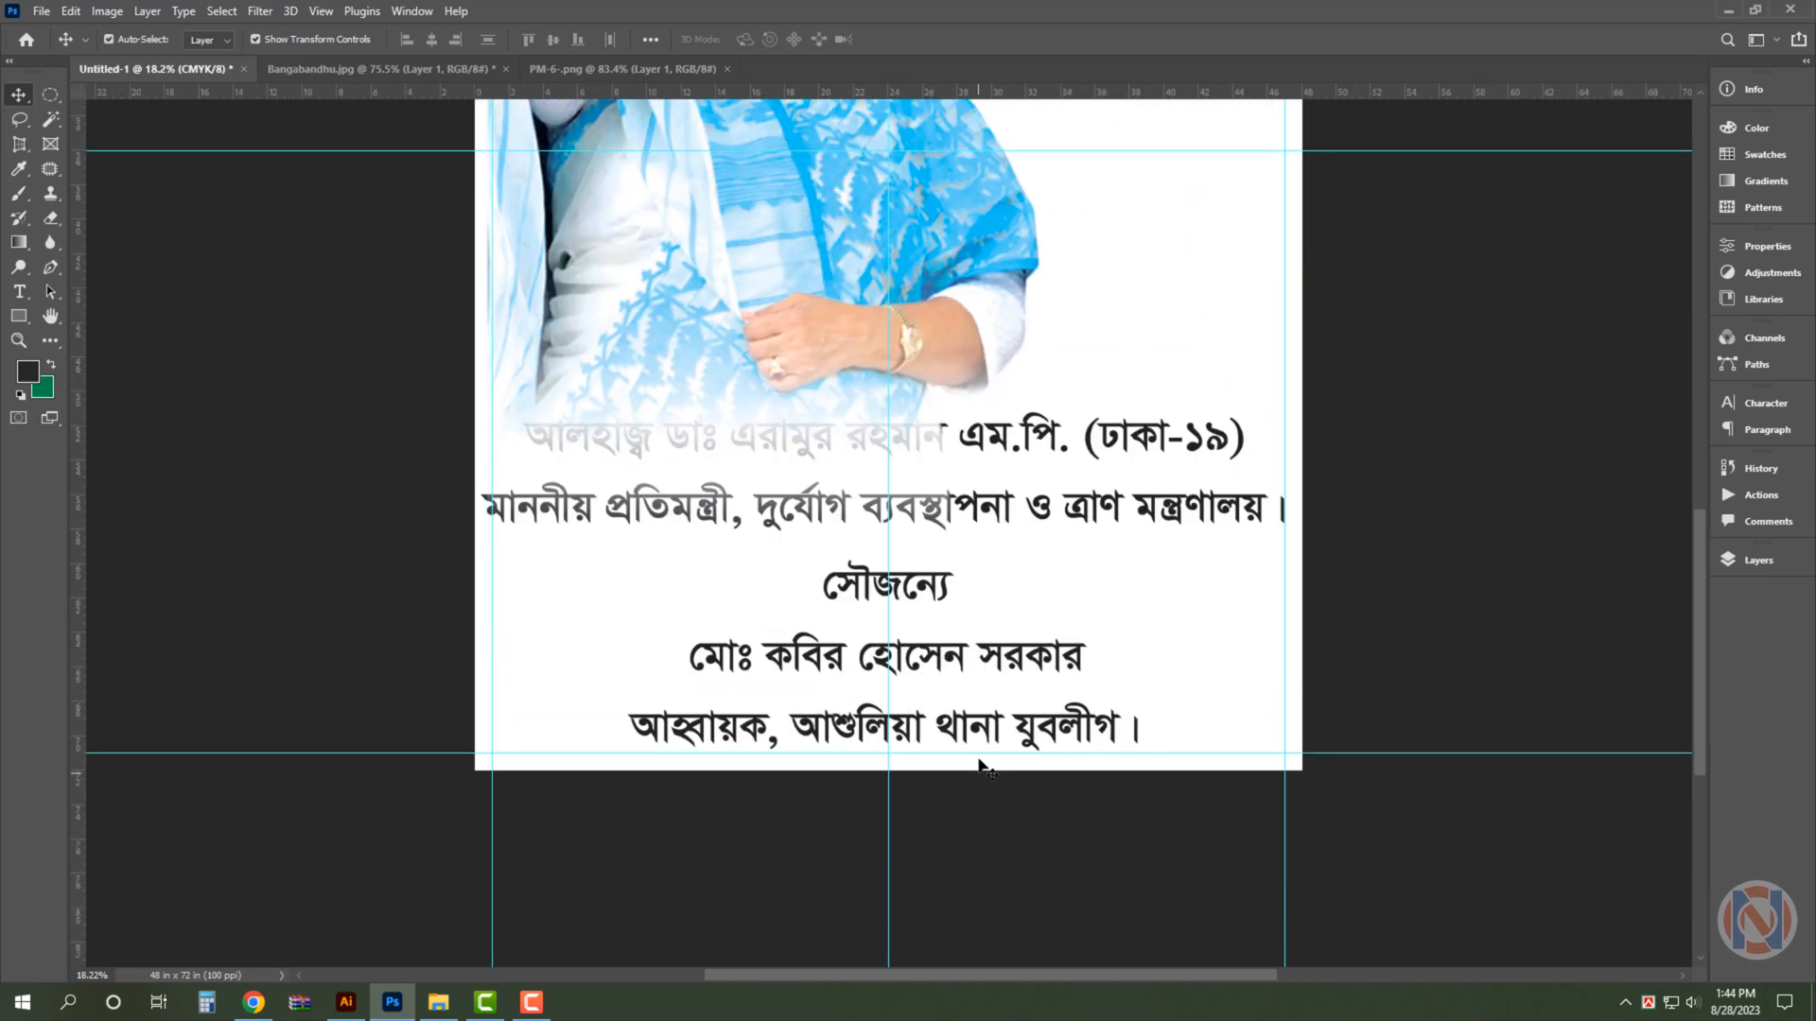
pyautogui.click(967, 748)
pyautogui.press('t')
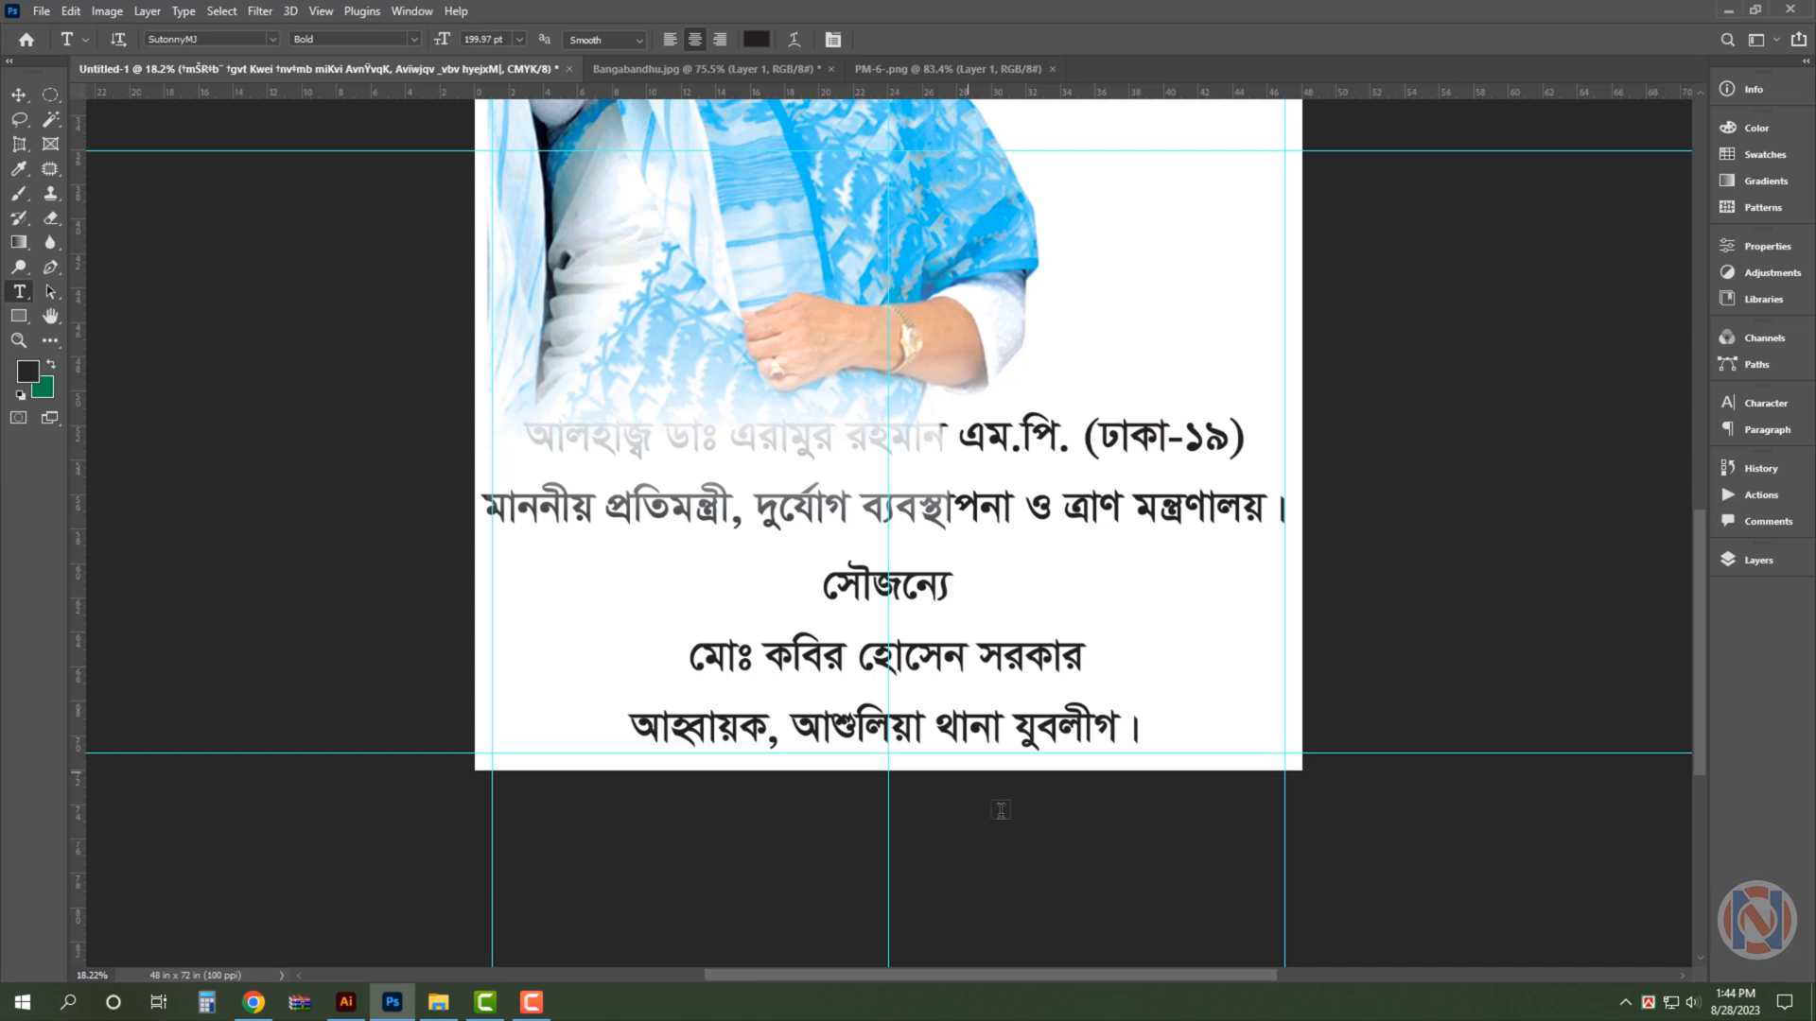
pyautogui.moveTo(1143, 734); pyautogui.dragTo(626, 734)
pyautogui.click(1764, 403)
pyautogui.moveTo(1517, 452); pyautogui.dragTo(1427, 446)
pyautogui.hotkey('ctrl', 'Return')
pyautogui.press('v')
pyautogui.click(1695, 454)
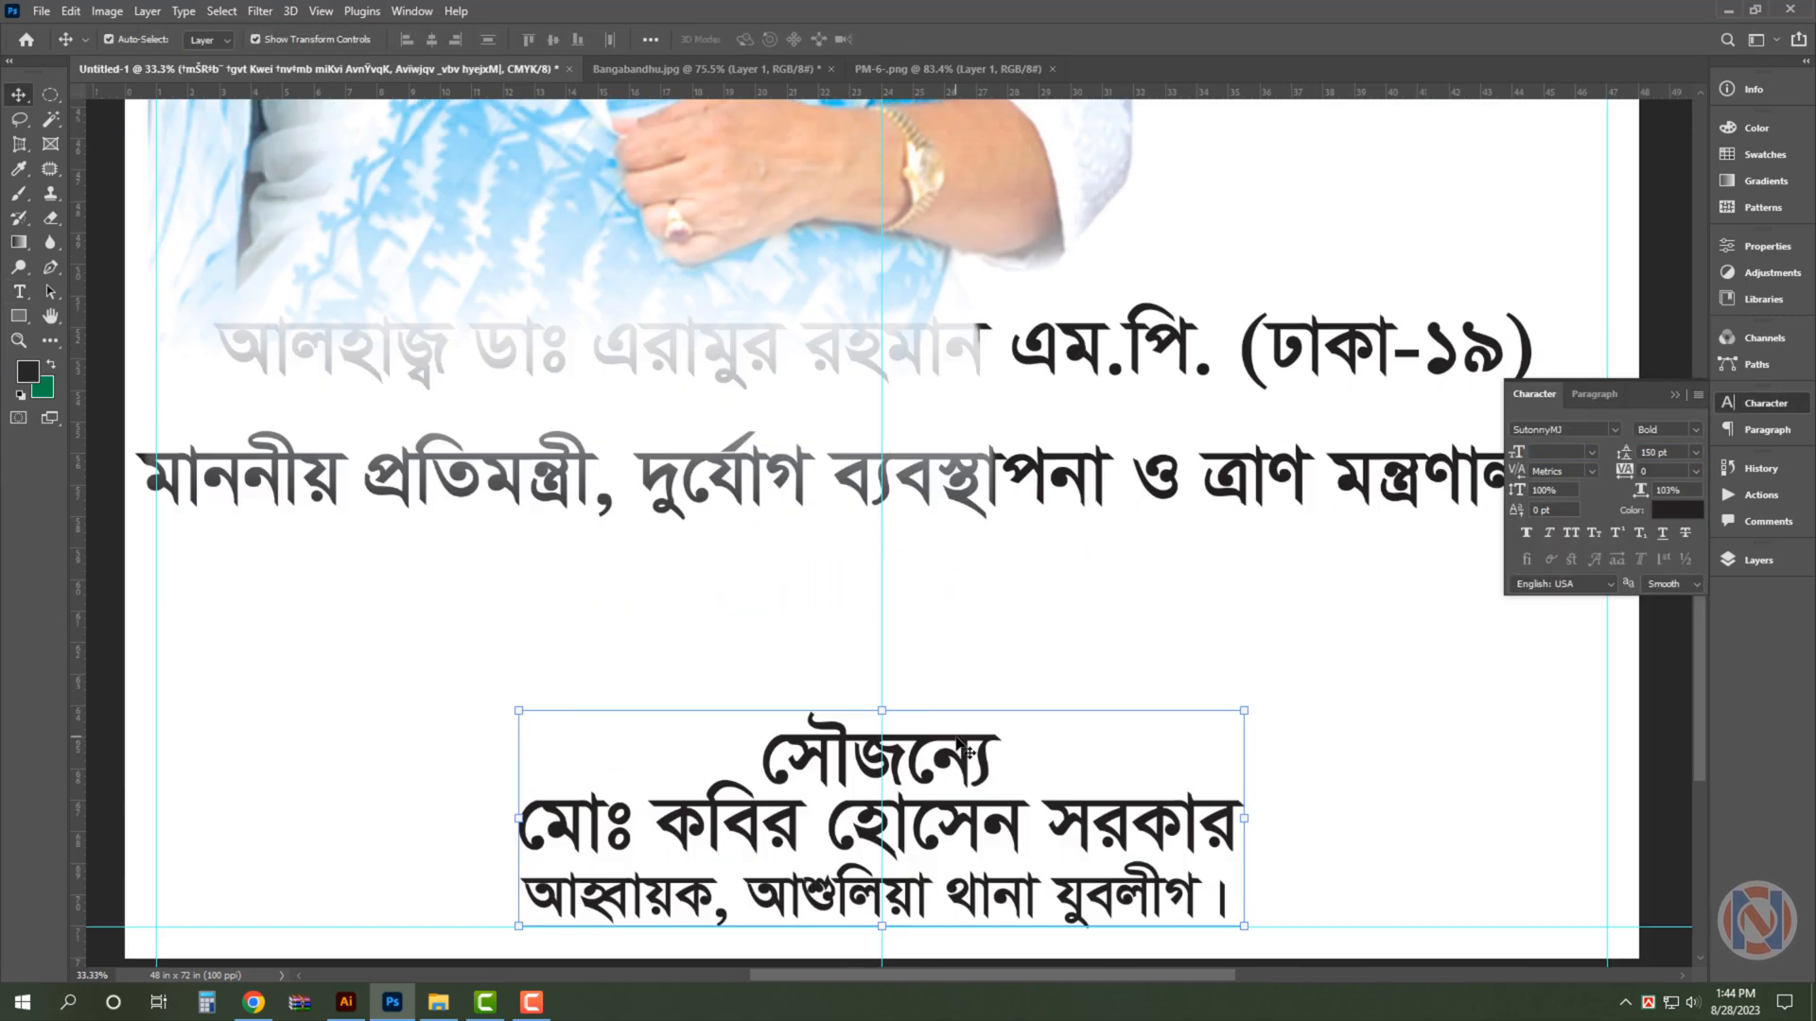
# - Separate the heading সৌজন্যে into its own text above the sponsor's name and enclose it between "-:" and ":-"
pyautogui.doubleClick(818, 756)
pyautogui.press('BackSpace')
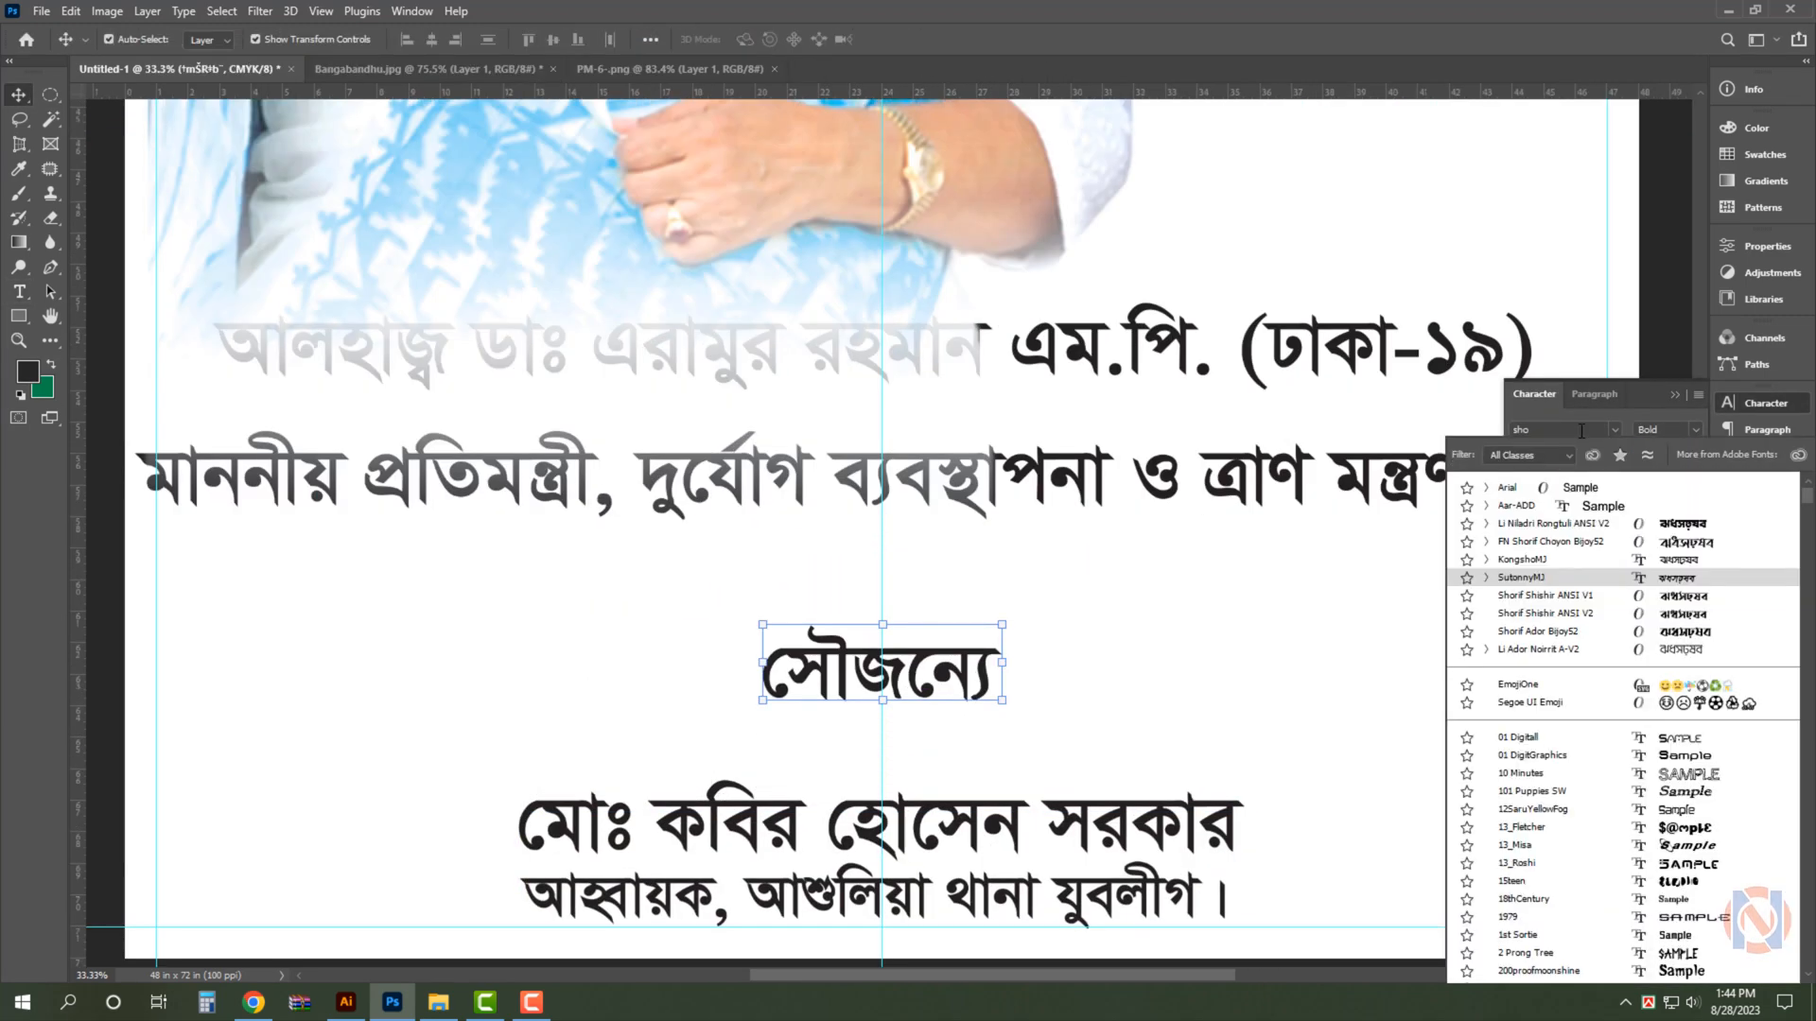
pyautogui.write('-:')
pyautogui.press('End')
pyautogui.write(':-')
pyautogui.hotkey('ctrl', 'Return')
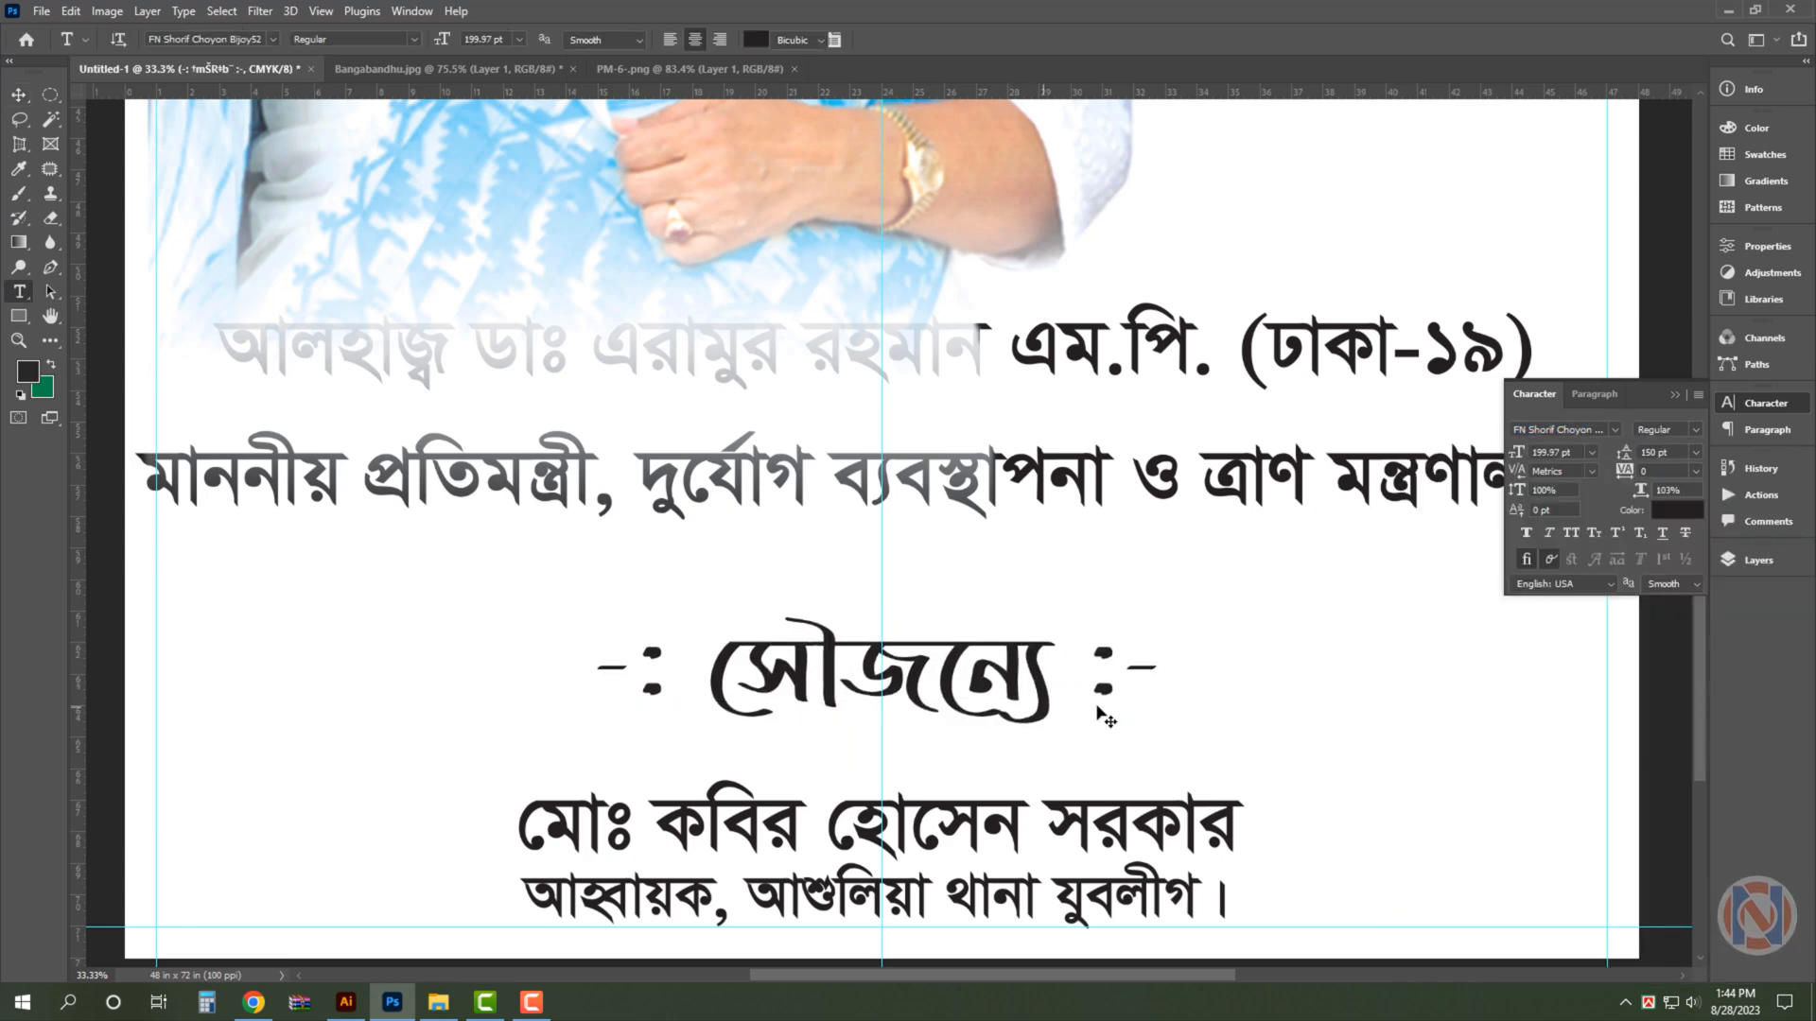
# - Set the font of the সৌজন্যে heading to KongshoMJ Bold
pyautogui.click(1557, 430)
pyautogui.write('sutonny')
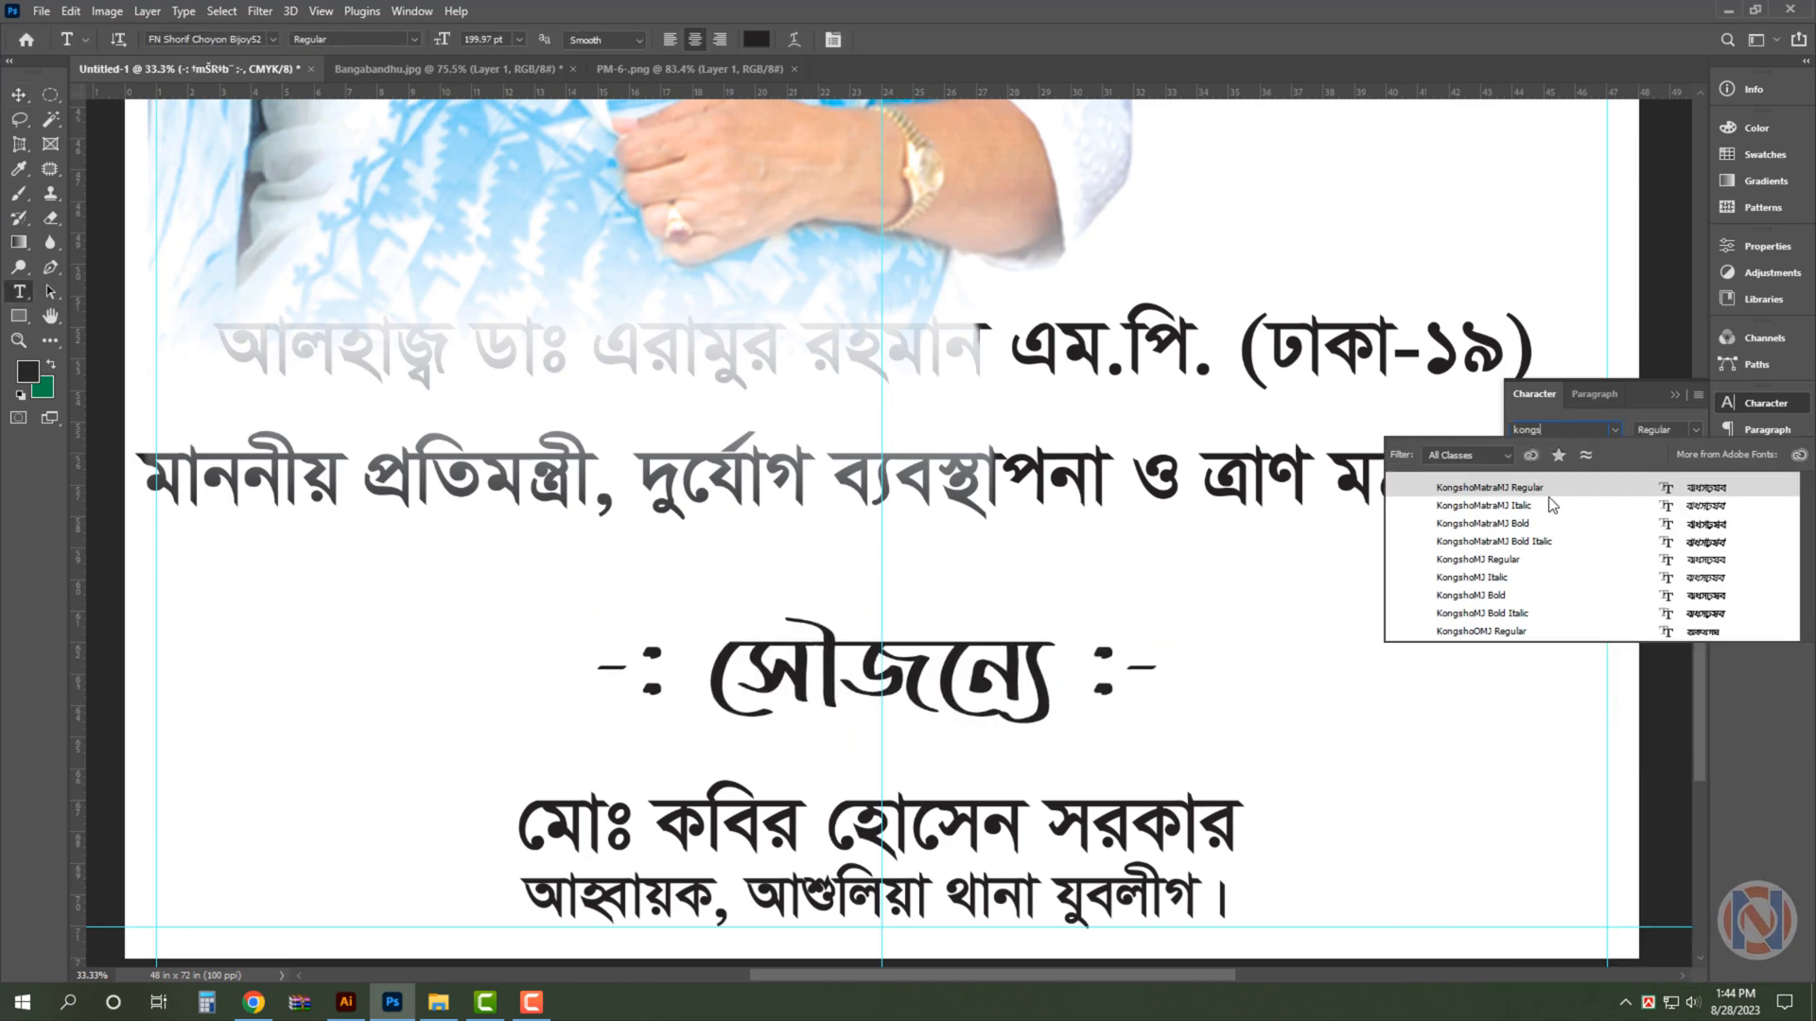
pyautogui.click(1548, 596)
pyautogui.press('v')
# - Make the sponsor's name a separate text enlarged to about 331.5 pt and place a copy of it directly below
pyautogui.click(1010, 829)
pyautogui.press('t')
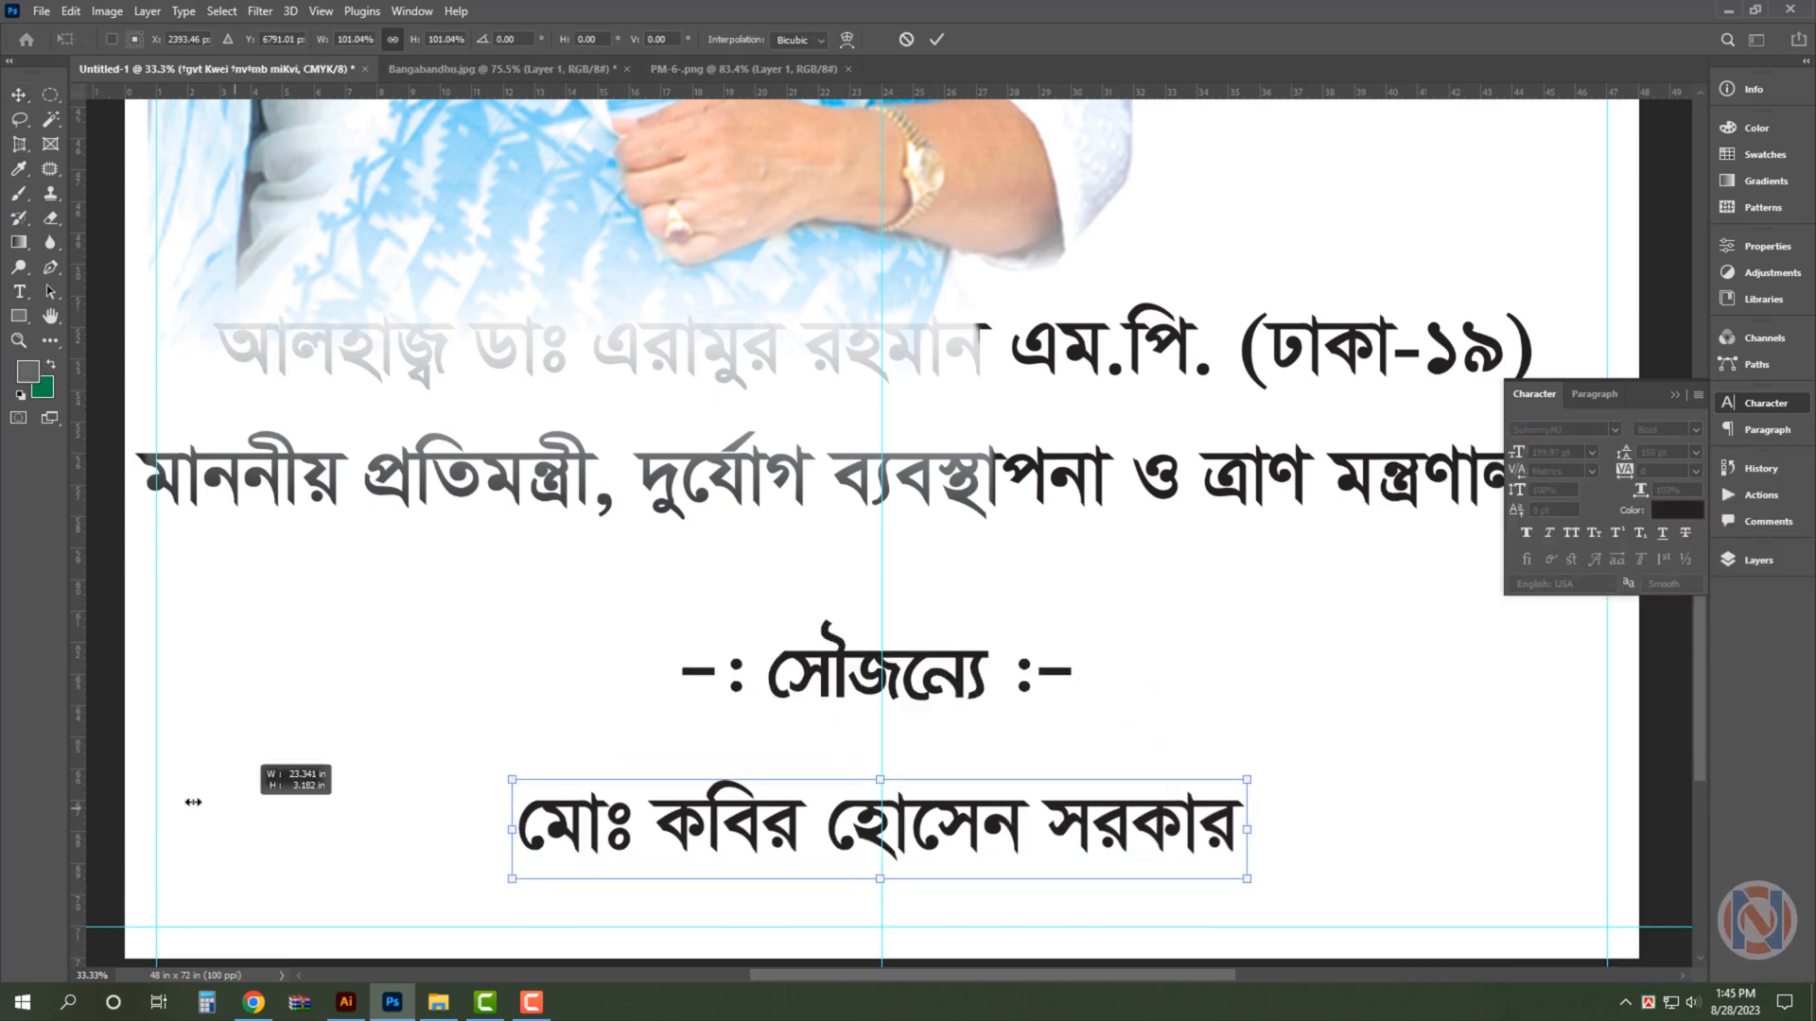
pyautogui.hotkey('ctrl', '-')
pyautogui.moveTo(1393, 737); pyautogui.dragTo(1392, 697)
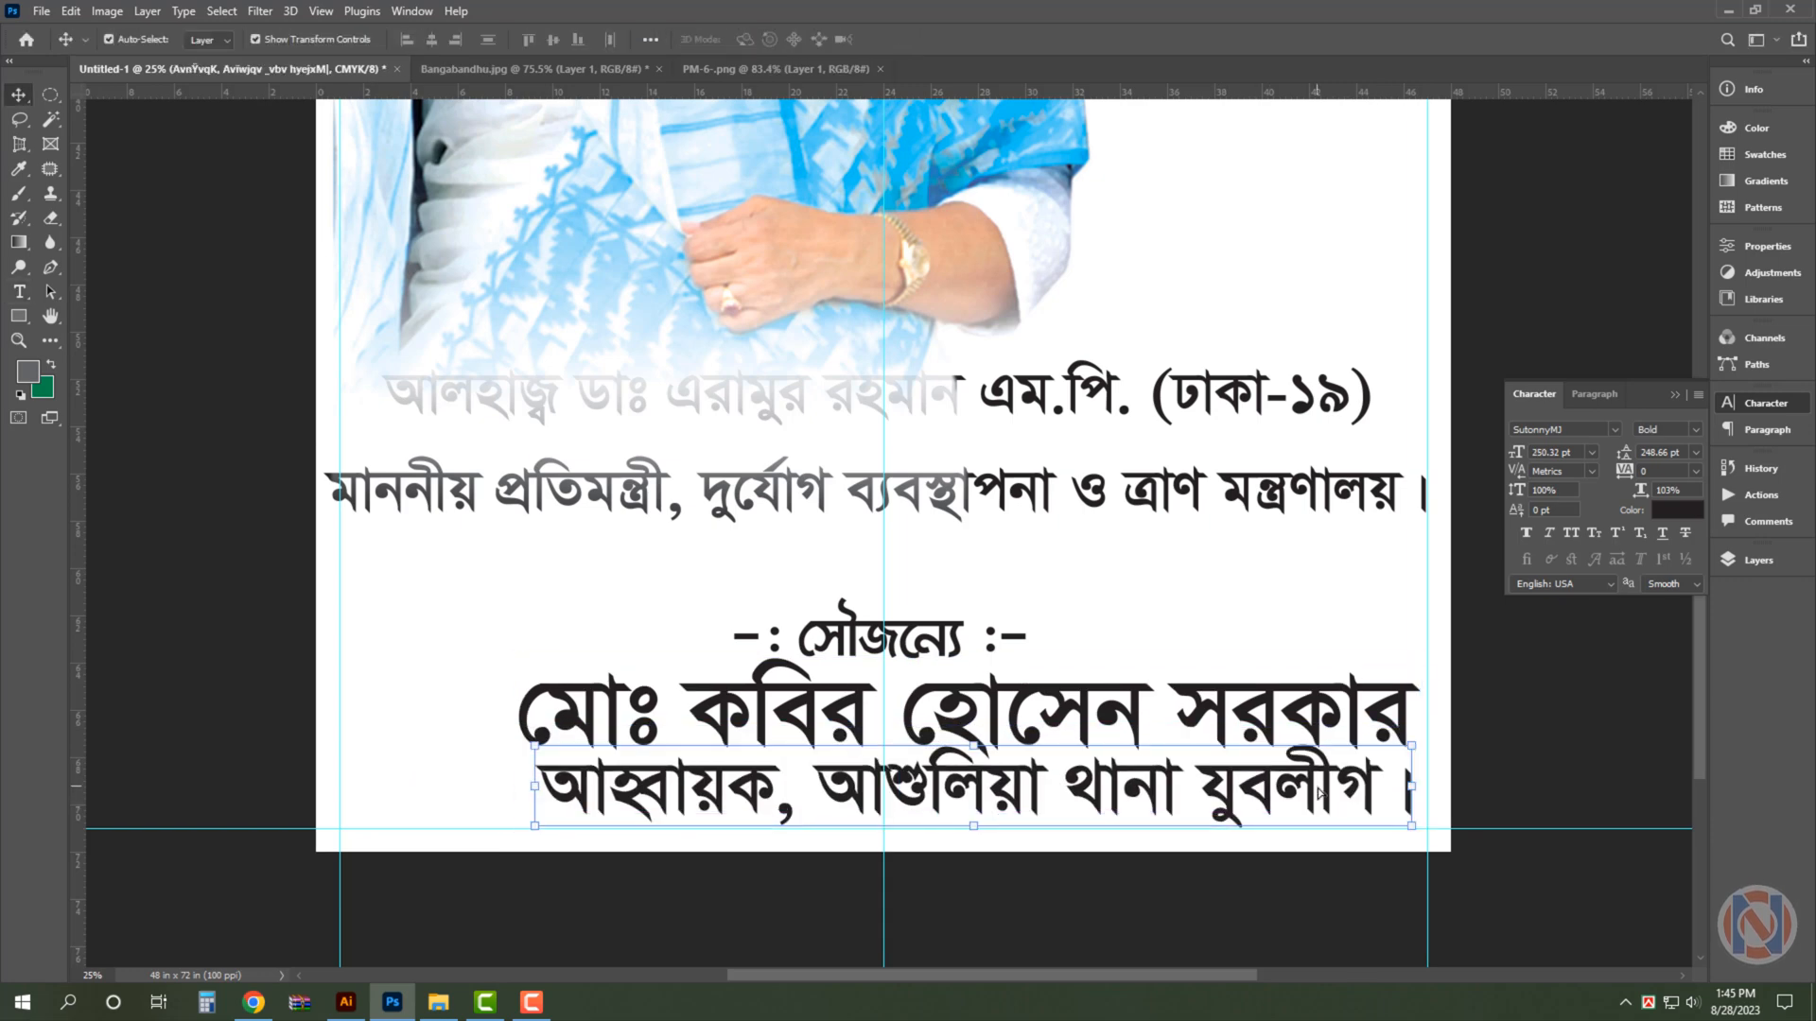
# - Turn the lower copy into the sponsor's title line and scale it to about 190.7 pt, matching the name's width
pyautogui.hotkey('ctrl', 't')
pyautogui.moveTo(534, 746); pyautogui.dragTo(517, 762)
pyautogui.press('Return')
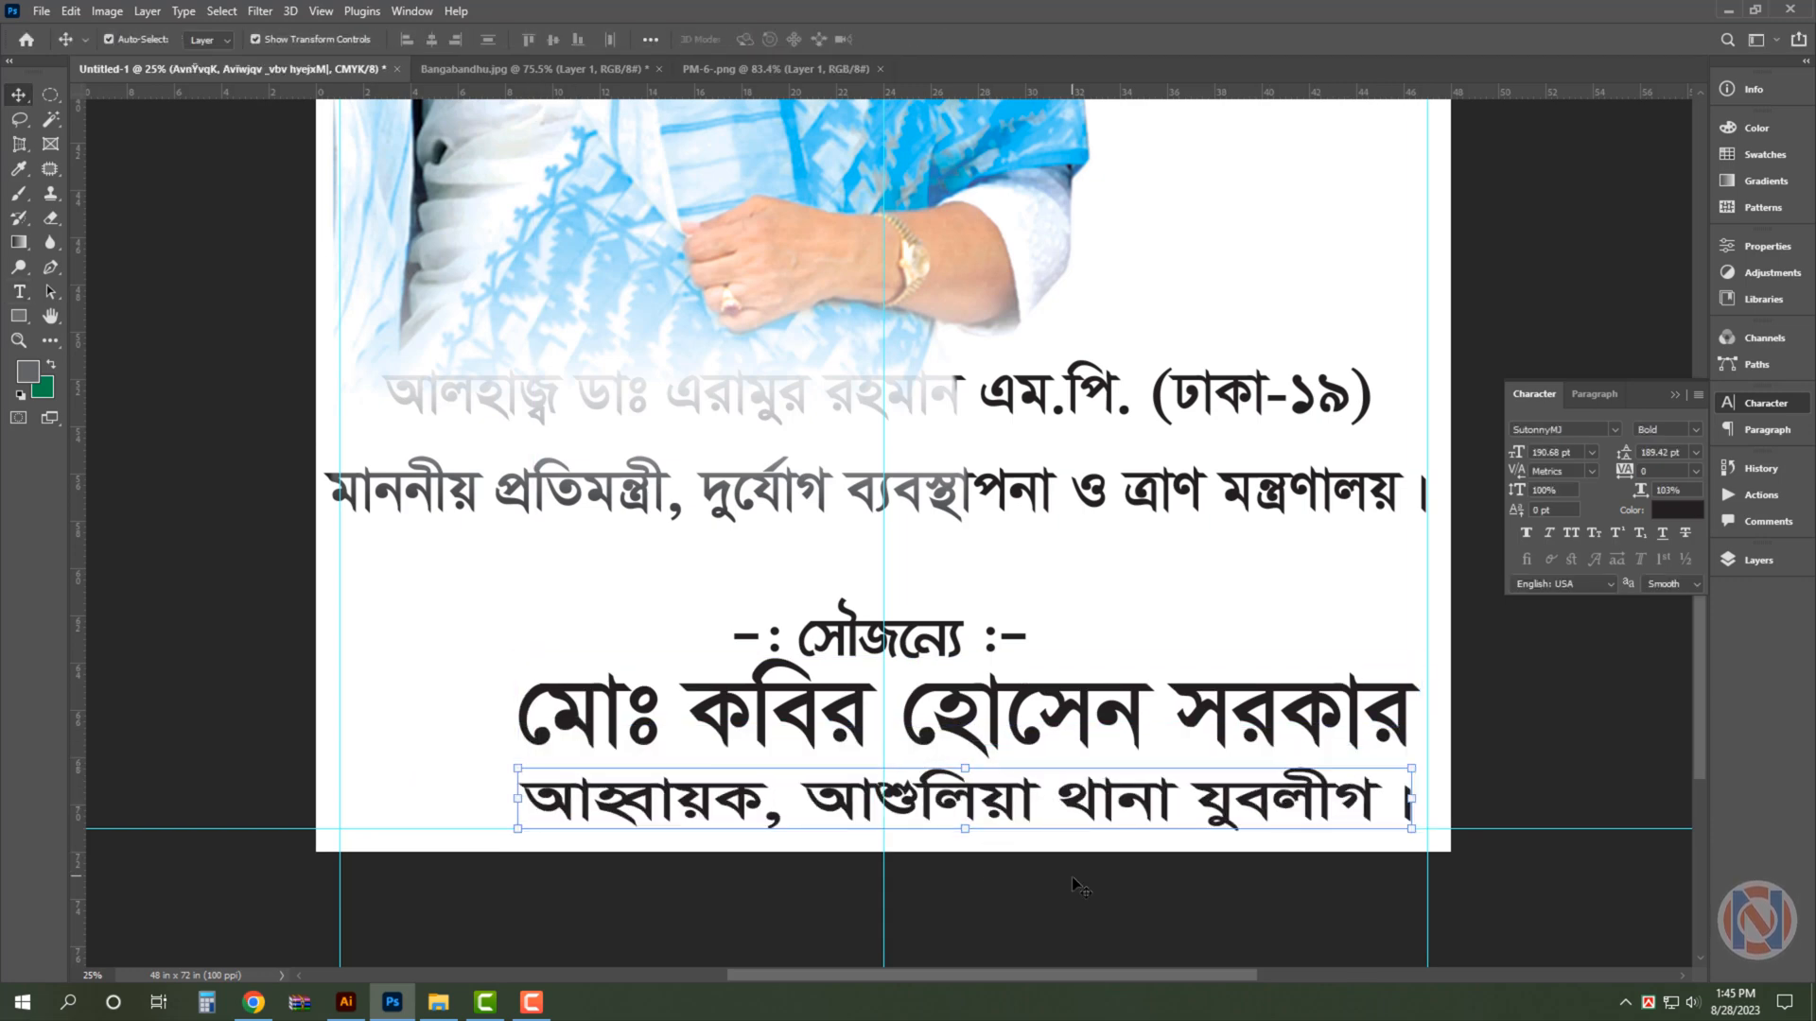
# - Nudge the sponsor's name slightly down and shift the সৌজন্যে heading sideways to centre it above the name
pyautogui.moveTo(1081, 705); pyautogui.dragTo(1081, 710)
pyautogui.moveTo(908, 629); pyautogui.dragTo(990, 629)
pyautogui.keyDown('ctrl'); pyautogui.click(1319, 626); pyautogui.keyUp('ctrl')
# - Copy a full-width rectangular area of the background, about 48 × 11.6 in, behind the sponsor text to a new layer
pyautogui.hotkey('ctrl', '0')
pyautogui.hotkey('ctrl', '-')
pyautogui.press('m')
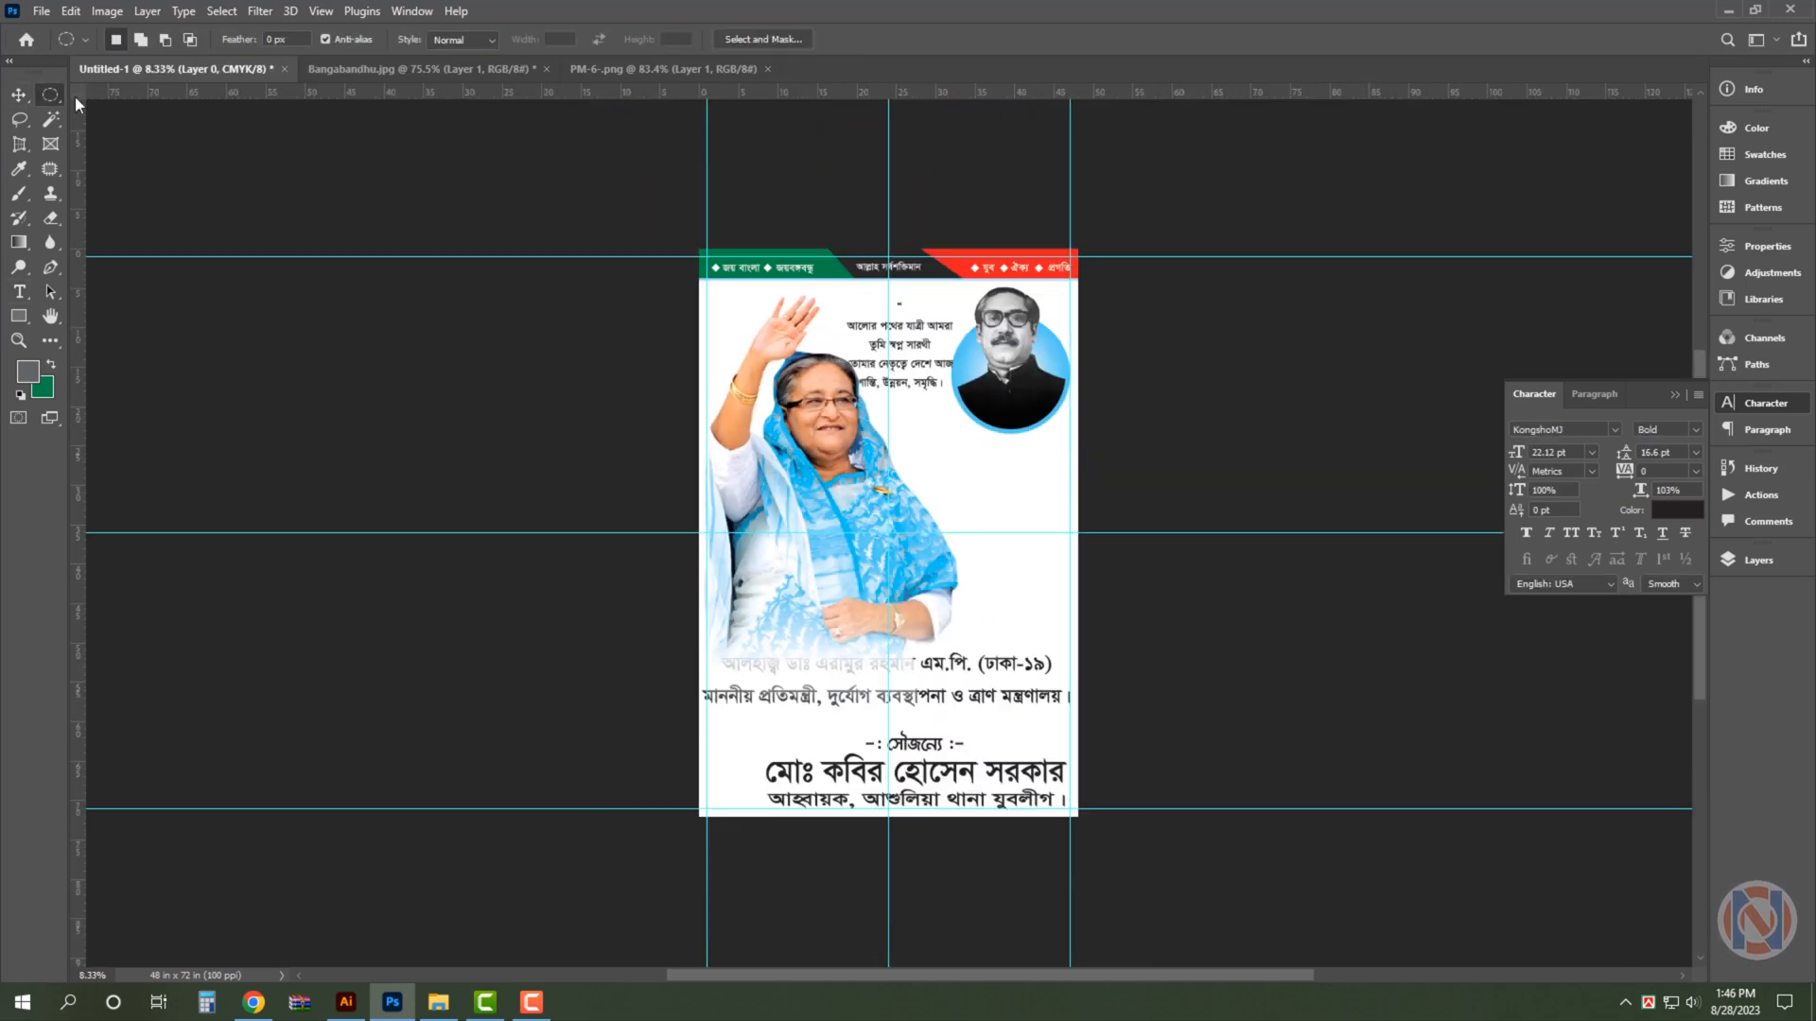
pyautogui.rightClick(50, 95)
pyautogui.click(118, 96)
pyautogui.moveTo(605, 856); pyautogui.dragTo(1271, 726)
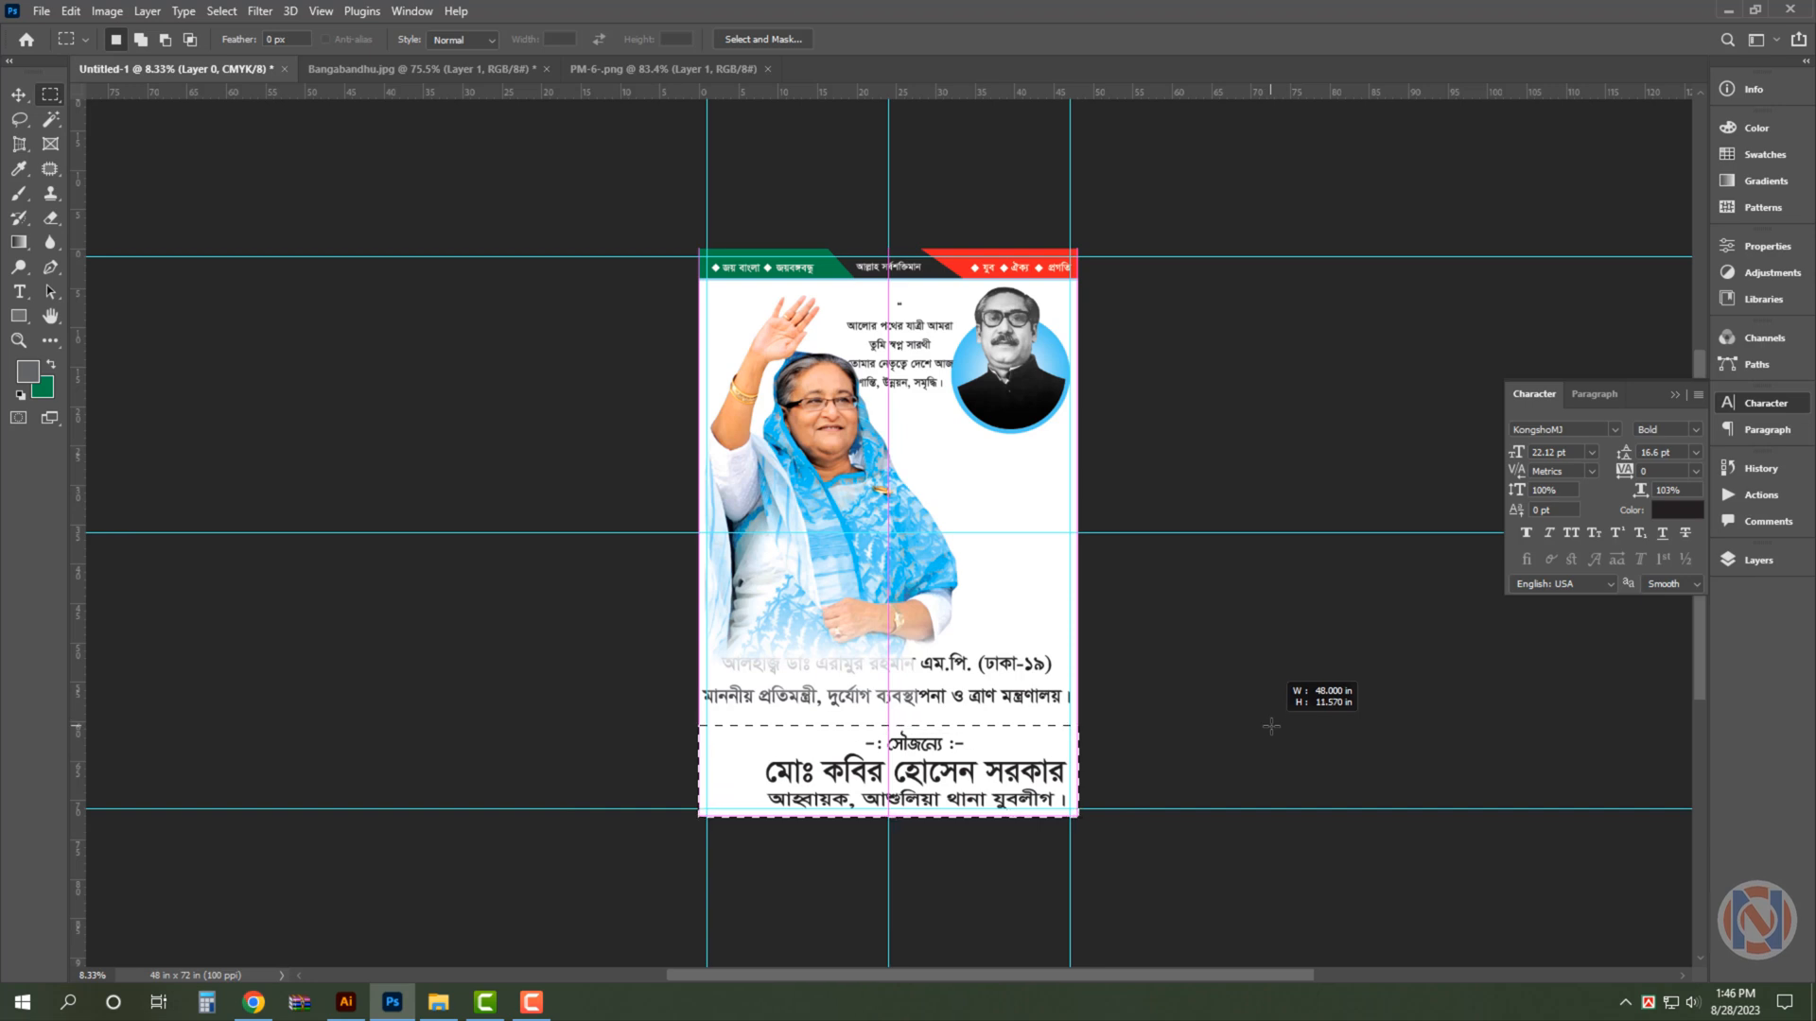
pyautogui.hotkey('ctrl', 'j')
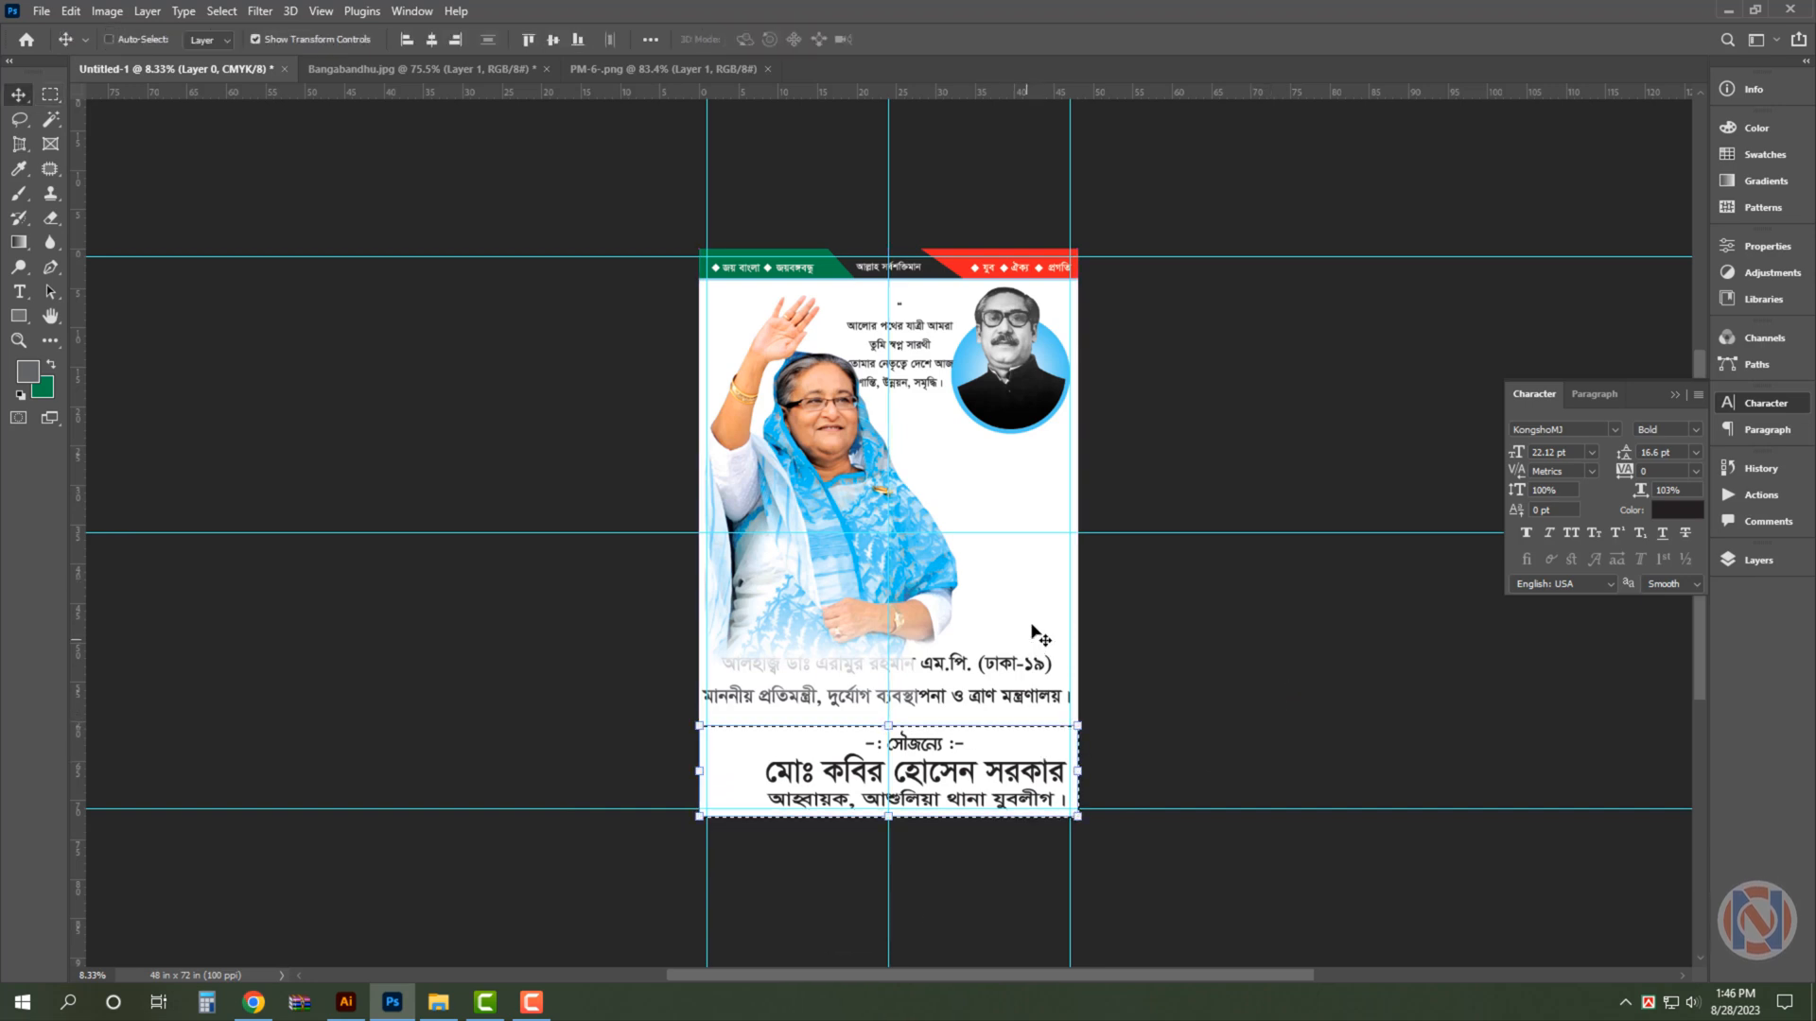
# - Set the background colour to C 100, M 80, Y 0, K 0 and fill the new sponsor band with this blue
pyautogui.click(44, 390)
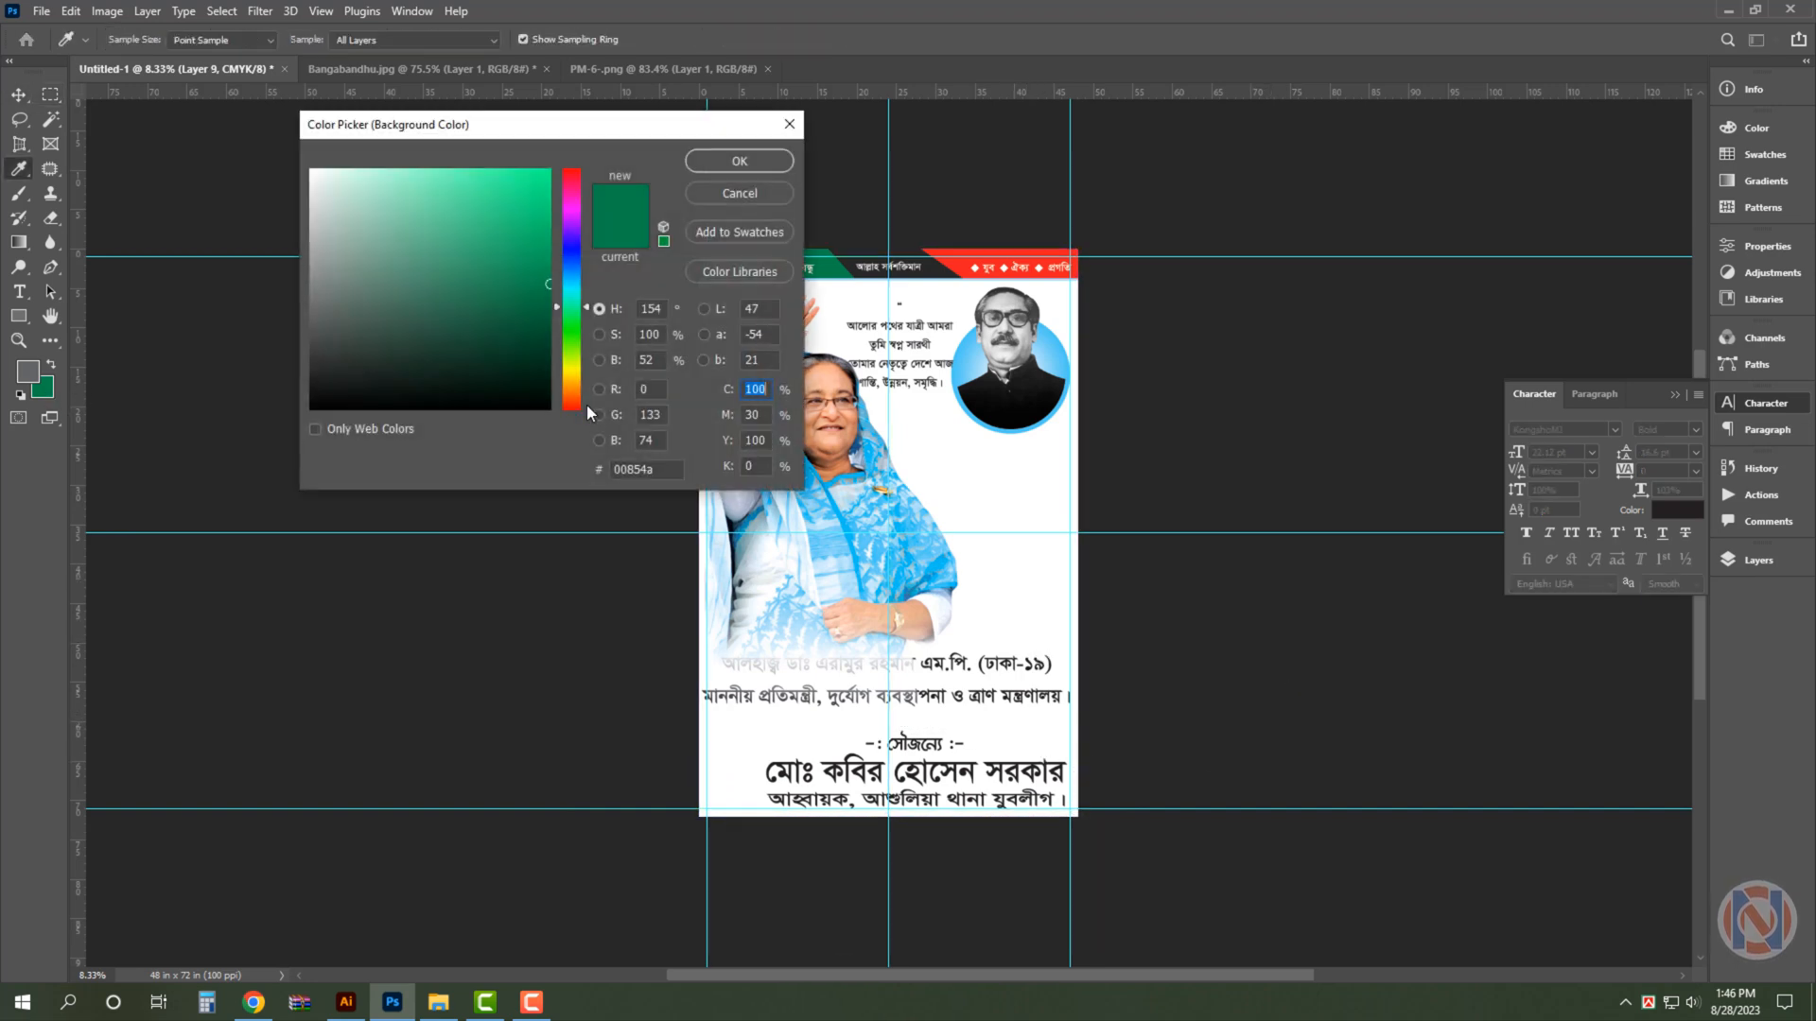
pyautogui.press('Tab')
pyautogui.write('80')
pyautogui.press('Tab')
pyautogui.write('0')
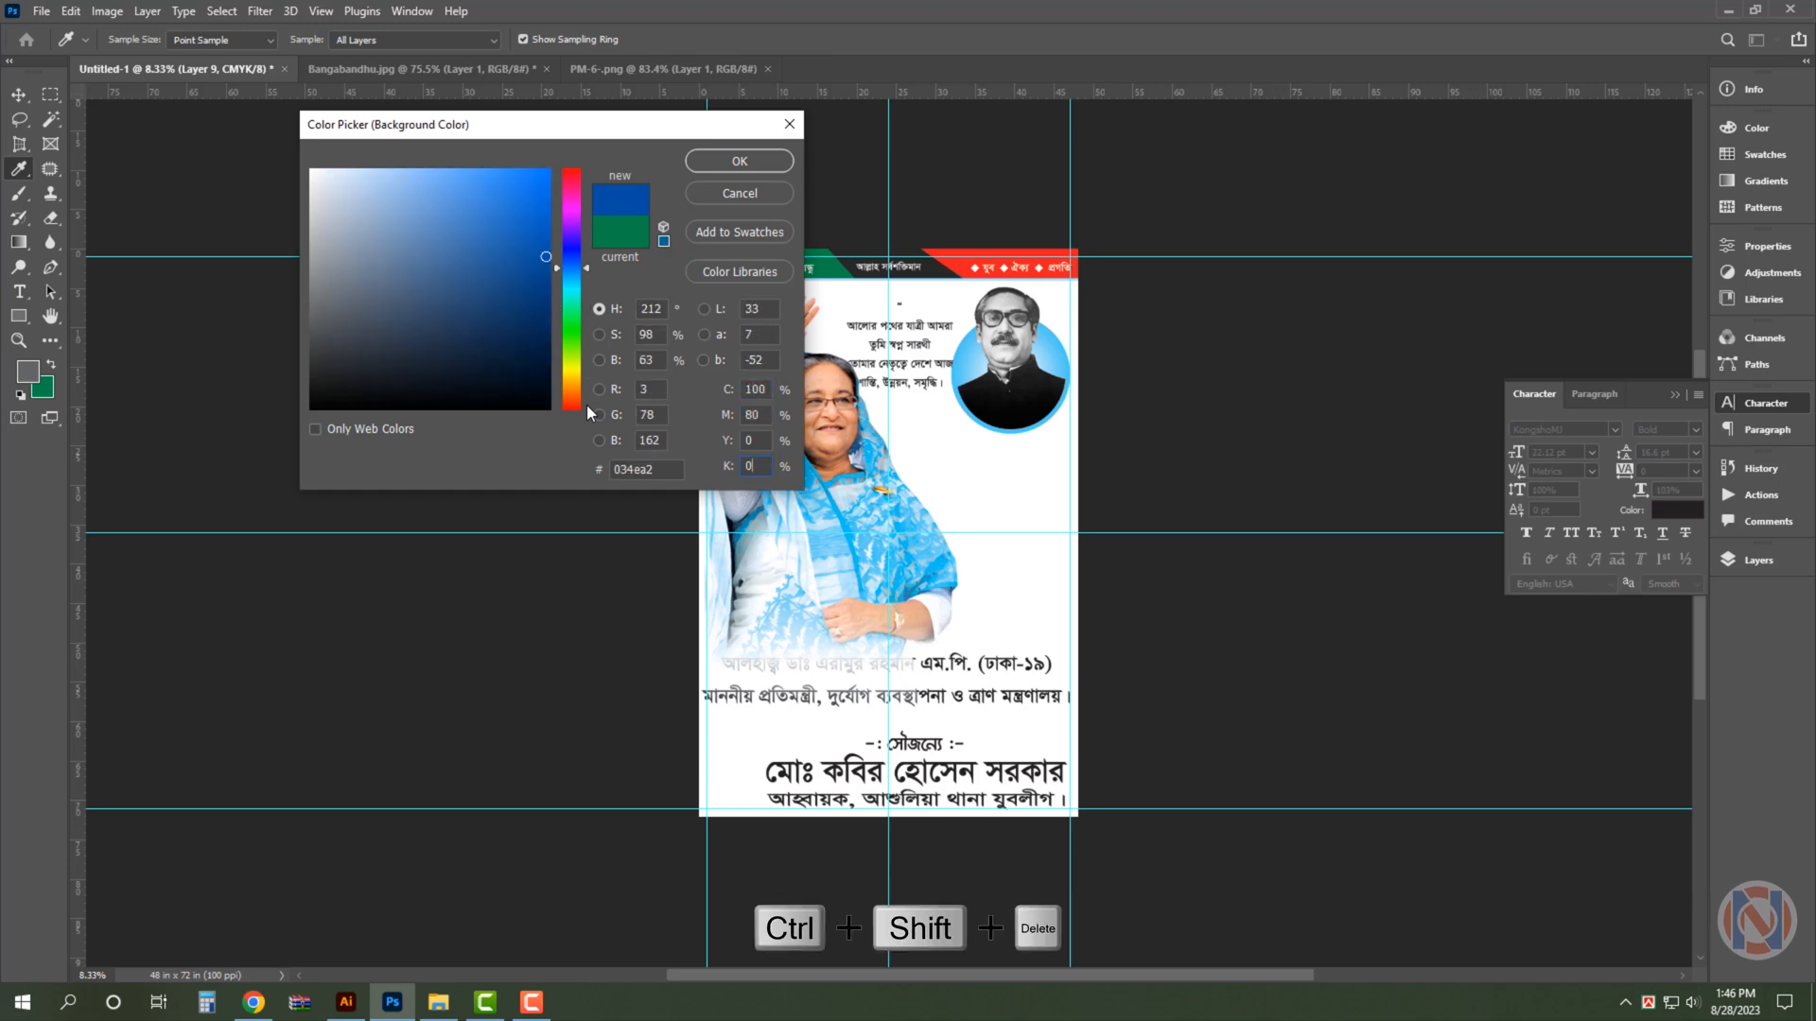
pyautogui.press('Return')
pyautogui.hotkey('ctrl', 'shift', 'Delete')
# - Lower the blue band's upper edge to just below the সৌজন্যে heading, making the band about 8.35 in high
pyautogui.press('Tab')
pyautogui.hotkey('ctrl', '0')
pyautogui.moveTo(995, 873); pyautogui.dragTo(1076, 654)
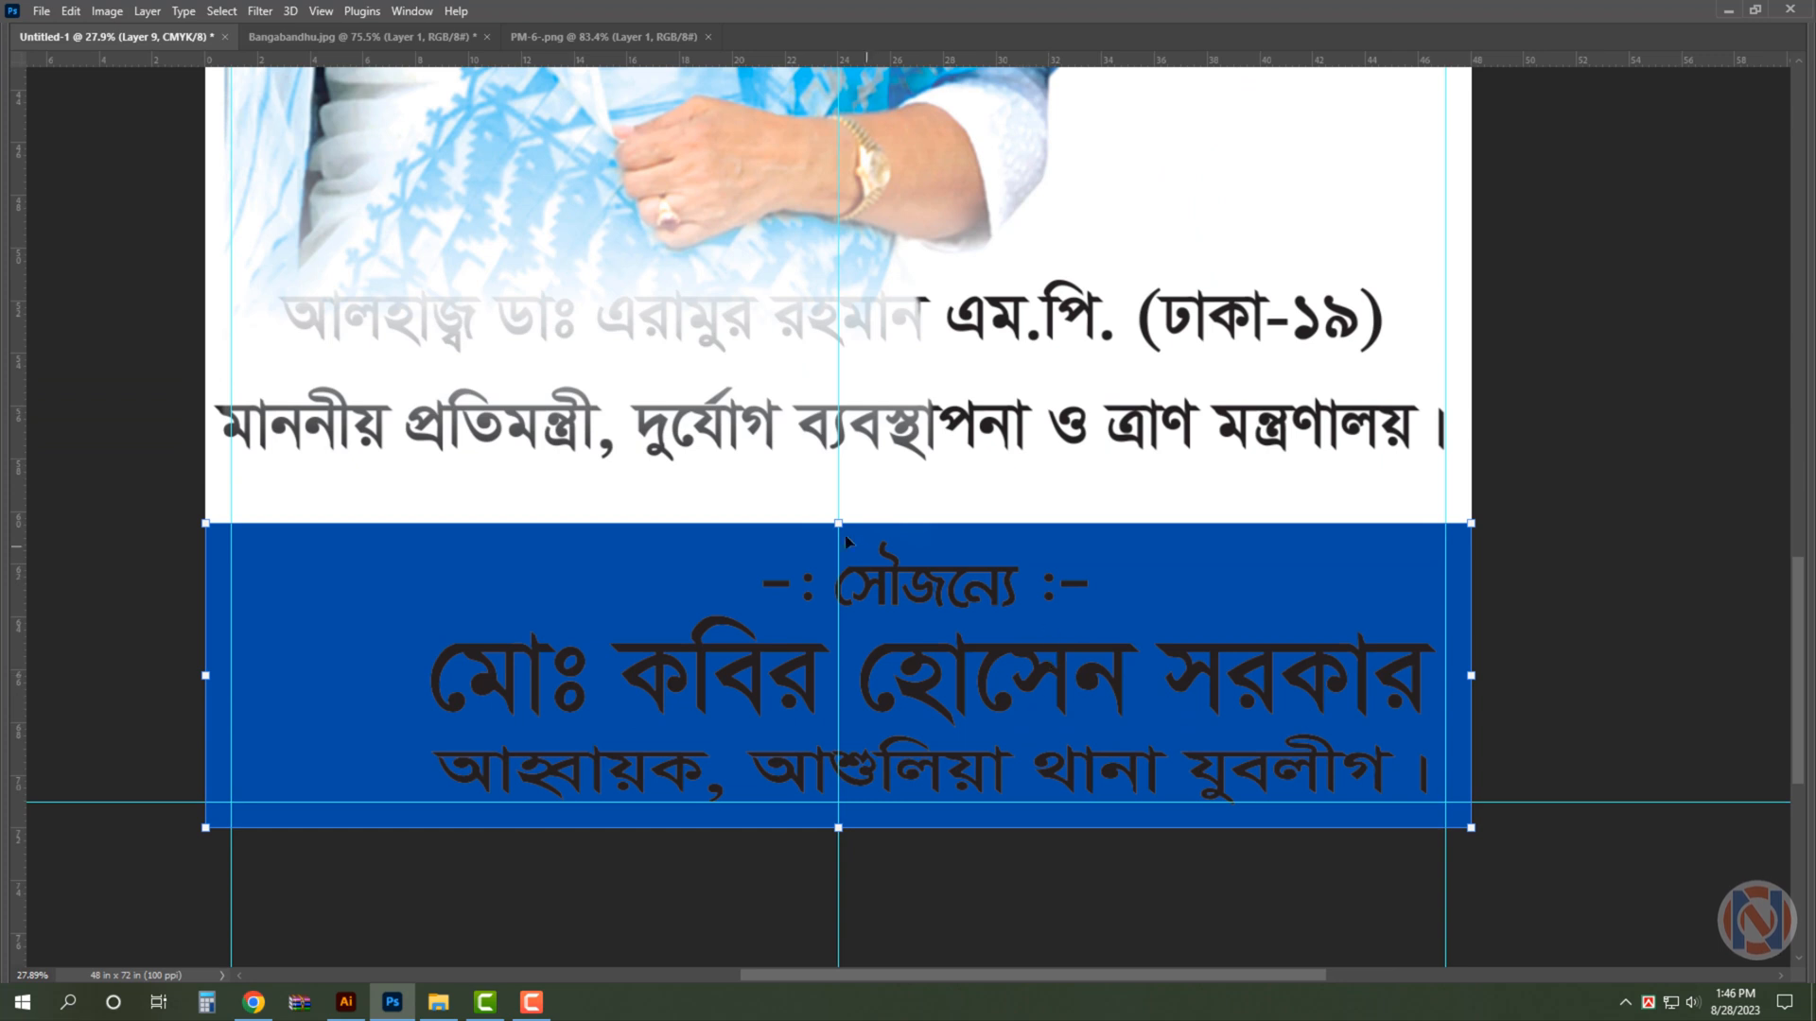
pyautogui.moveTo(844, 519); pyautogui.dragTo(836, 606)
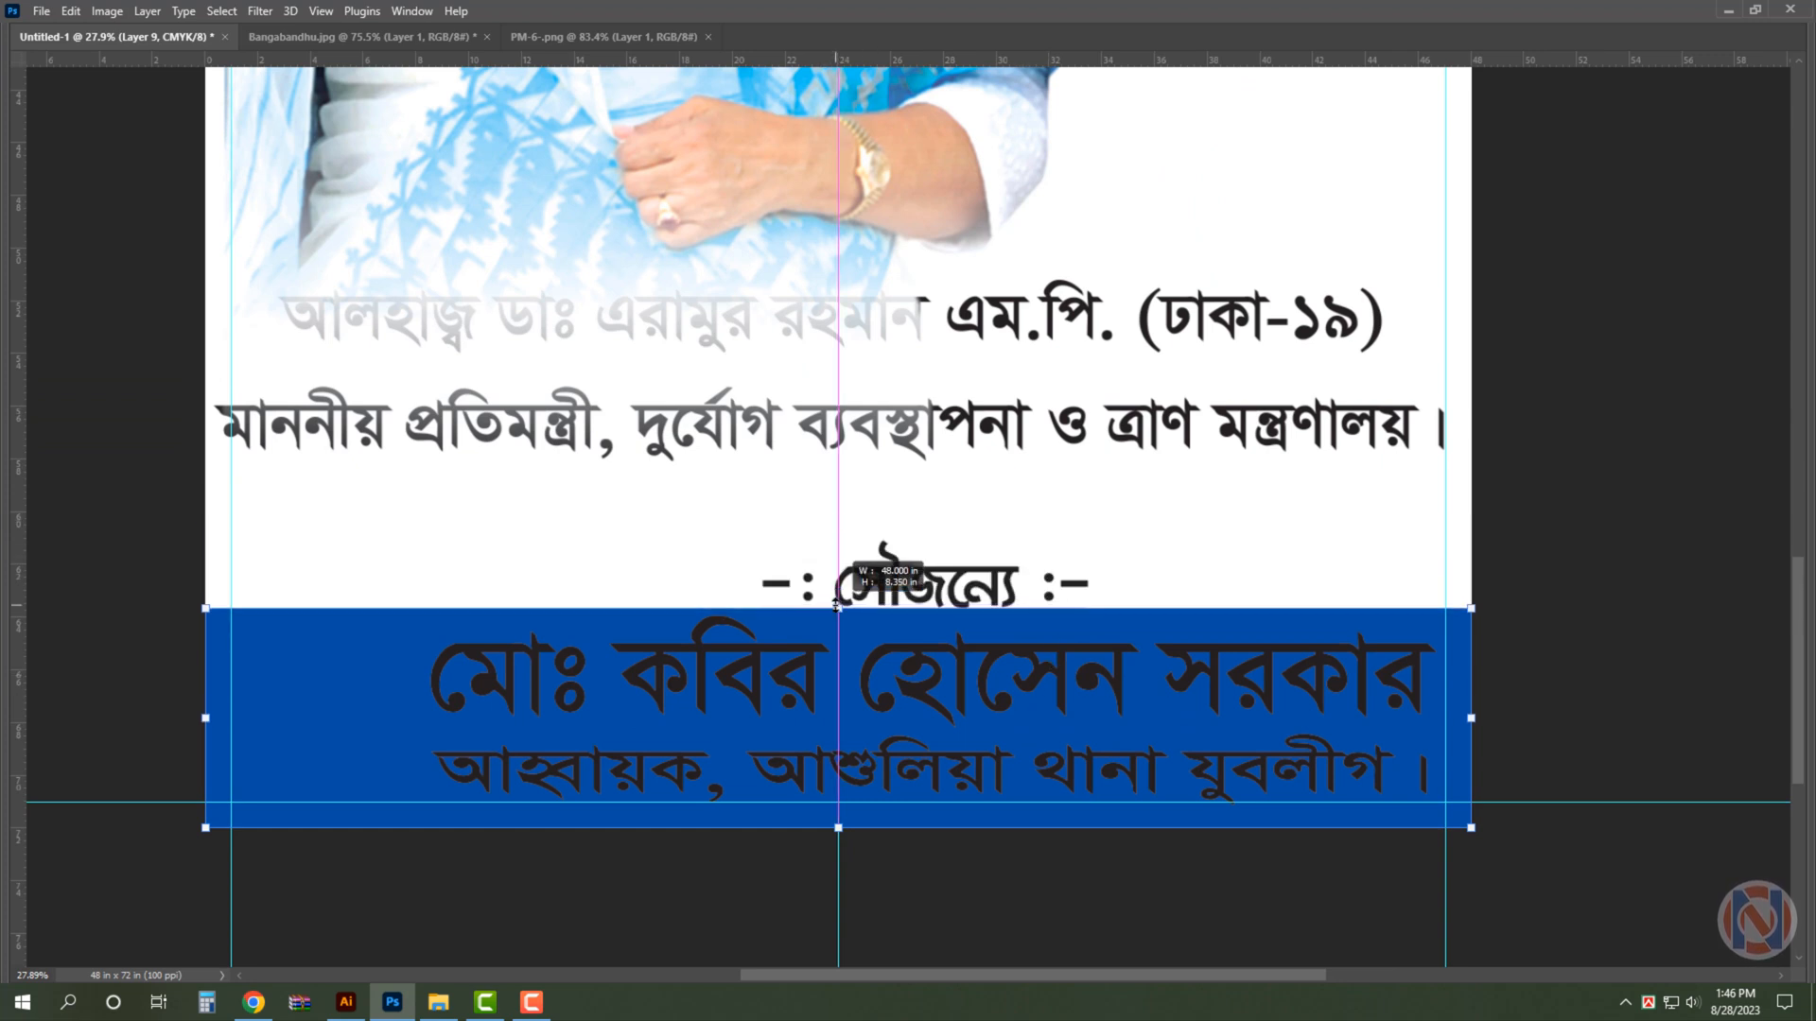
pyautogui.press('Return')
# - Set the background colour to white and fill the sponsor's name and title line with it
pyautogui.click(796, 660)
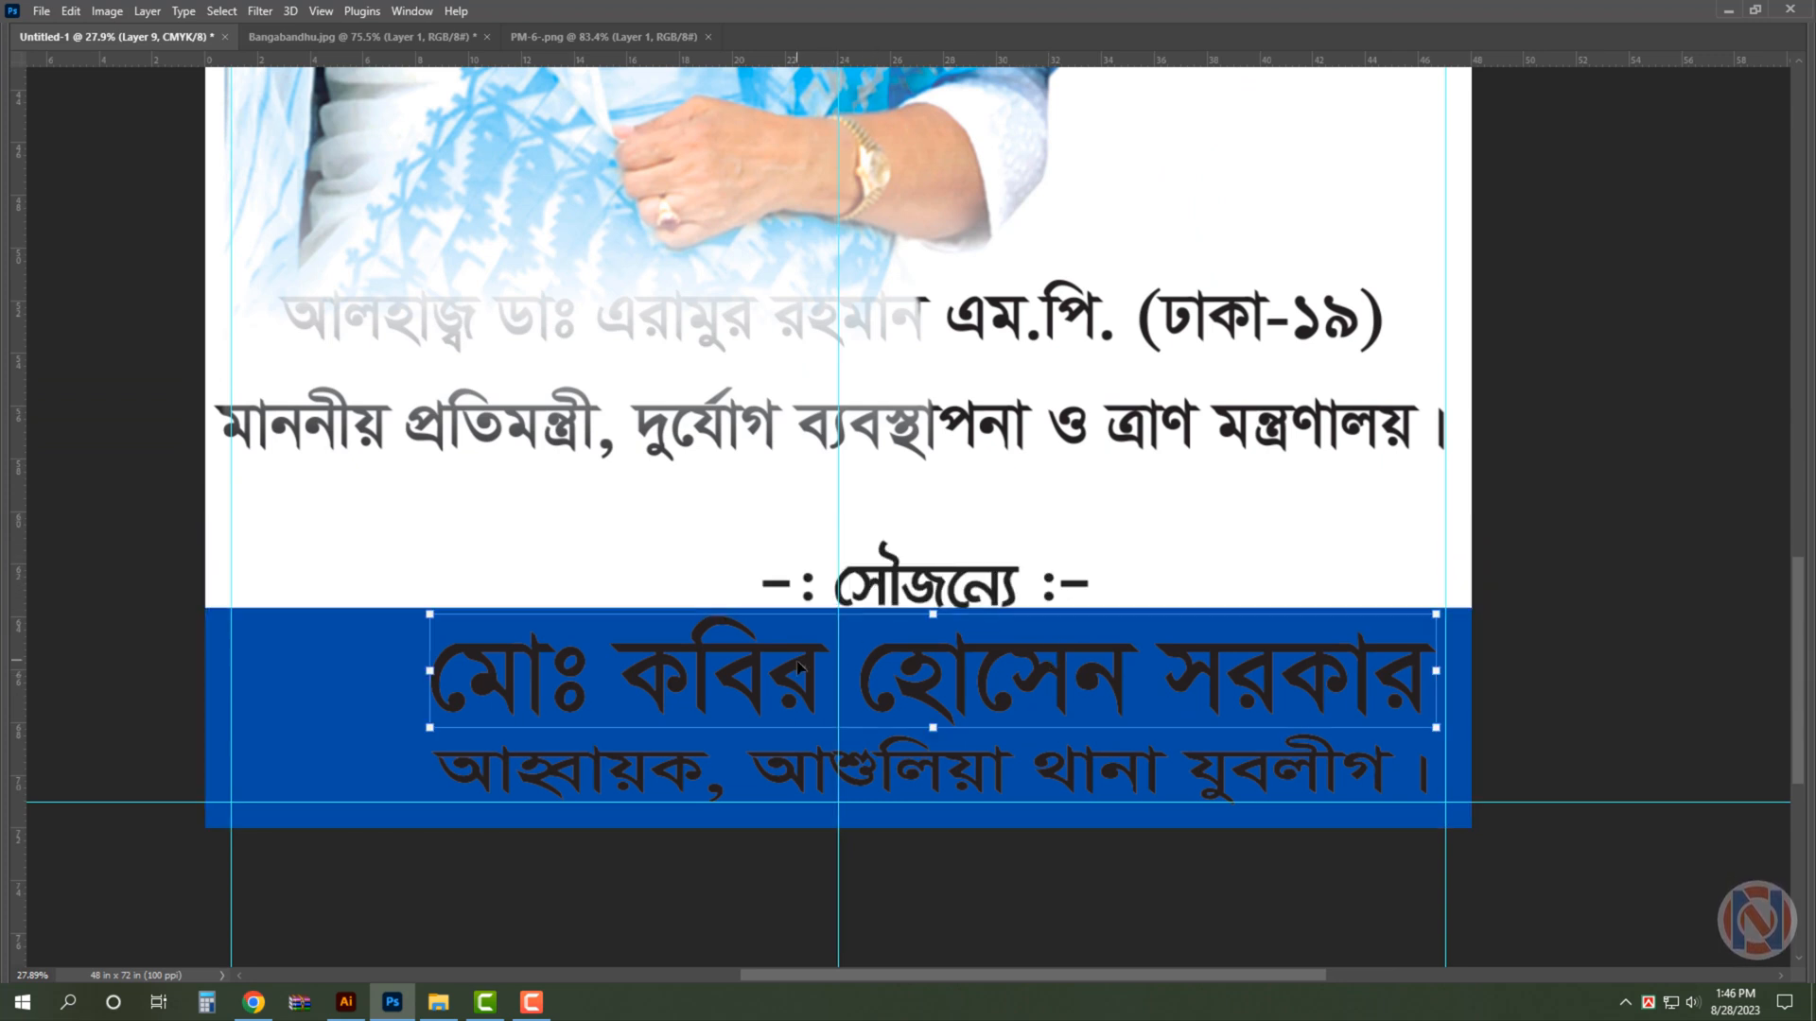
pyautogui.press('Tab')
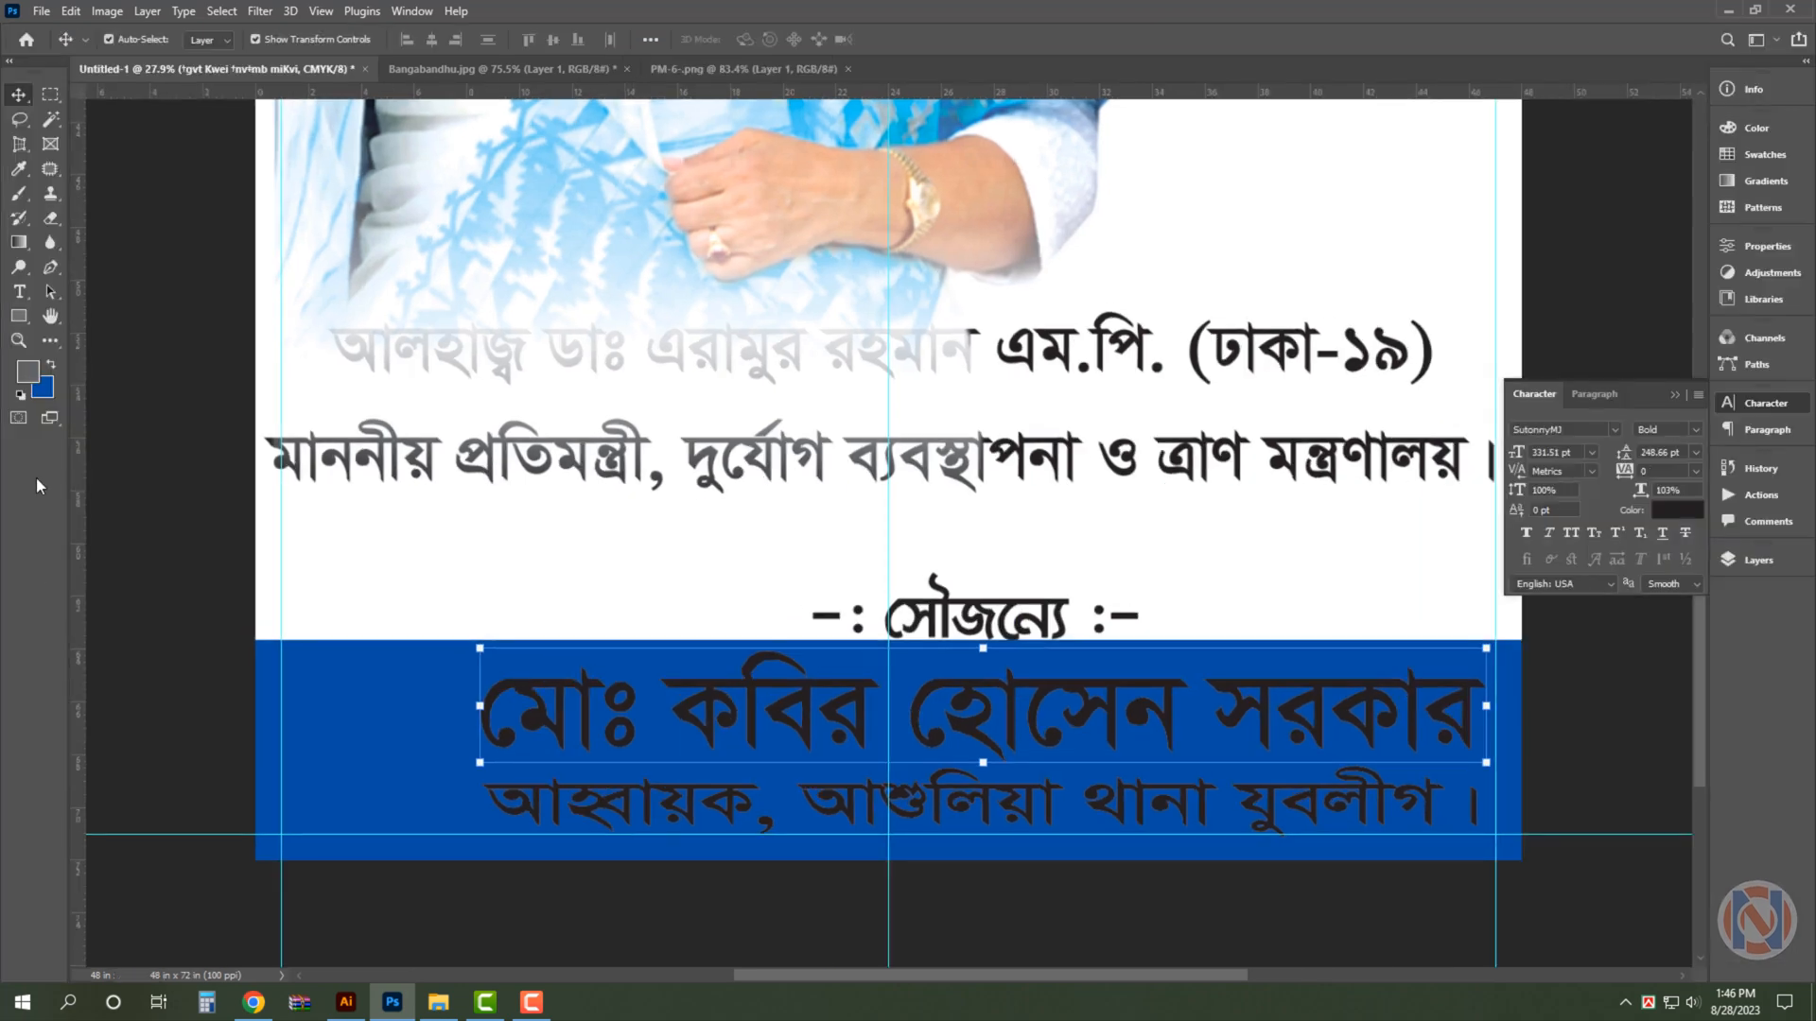
pyautogui.click(42, 388)
pyautogui.click(312, 153)
pyautogui.click(734, 154)
pyautogui.hotkey('ctrl', 'shift', 'Delete')
pyautogui.keyDown('ctrl'); pyautogui.click(1134, 828); pyautogui.keyUp('ctrl')
pyautogui.hotkey('ctrl', 'shift', 'Delete')
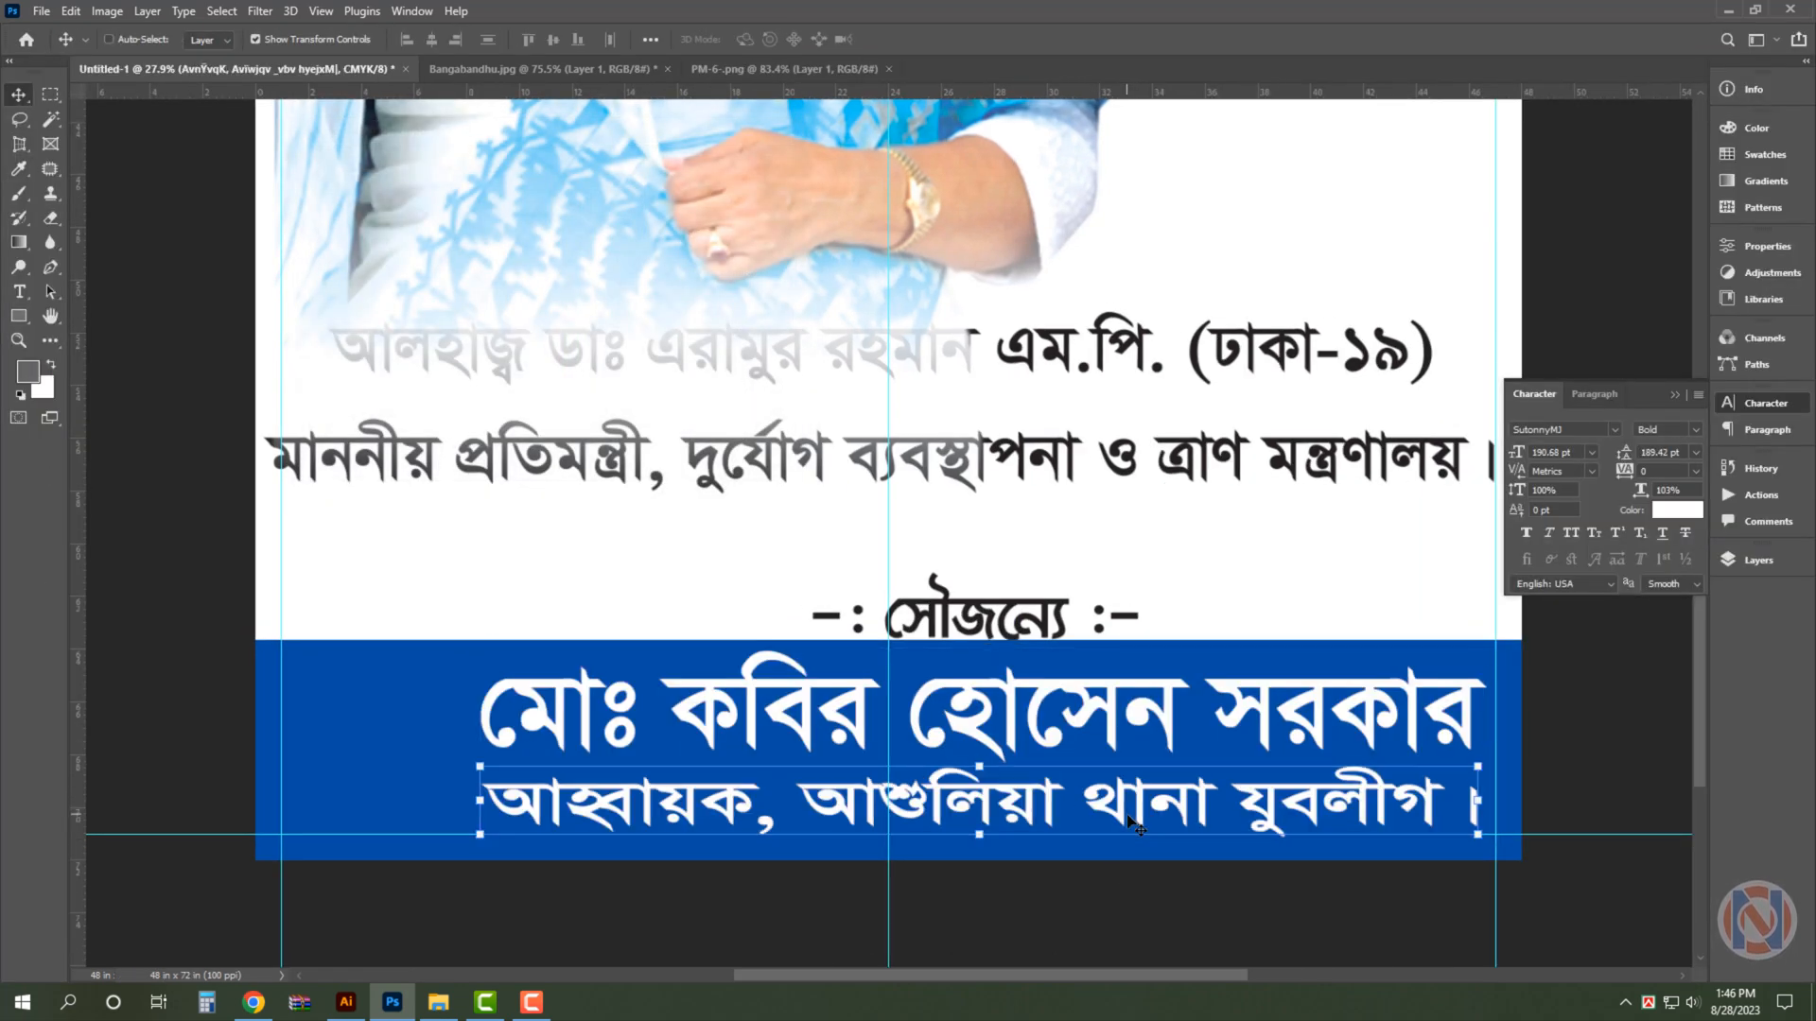
pyautogui.click(1029, 626)
pyautogui.click(1260, 928)
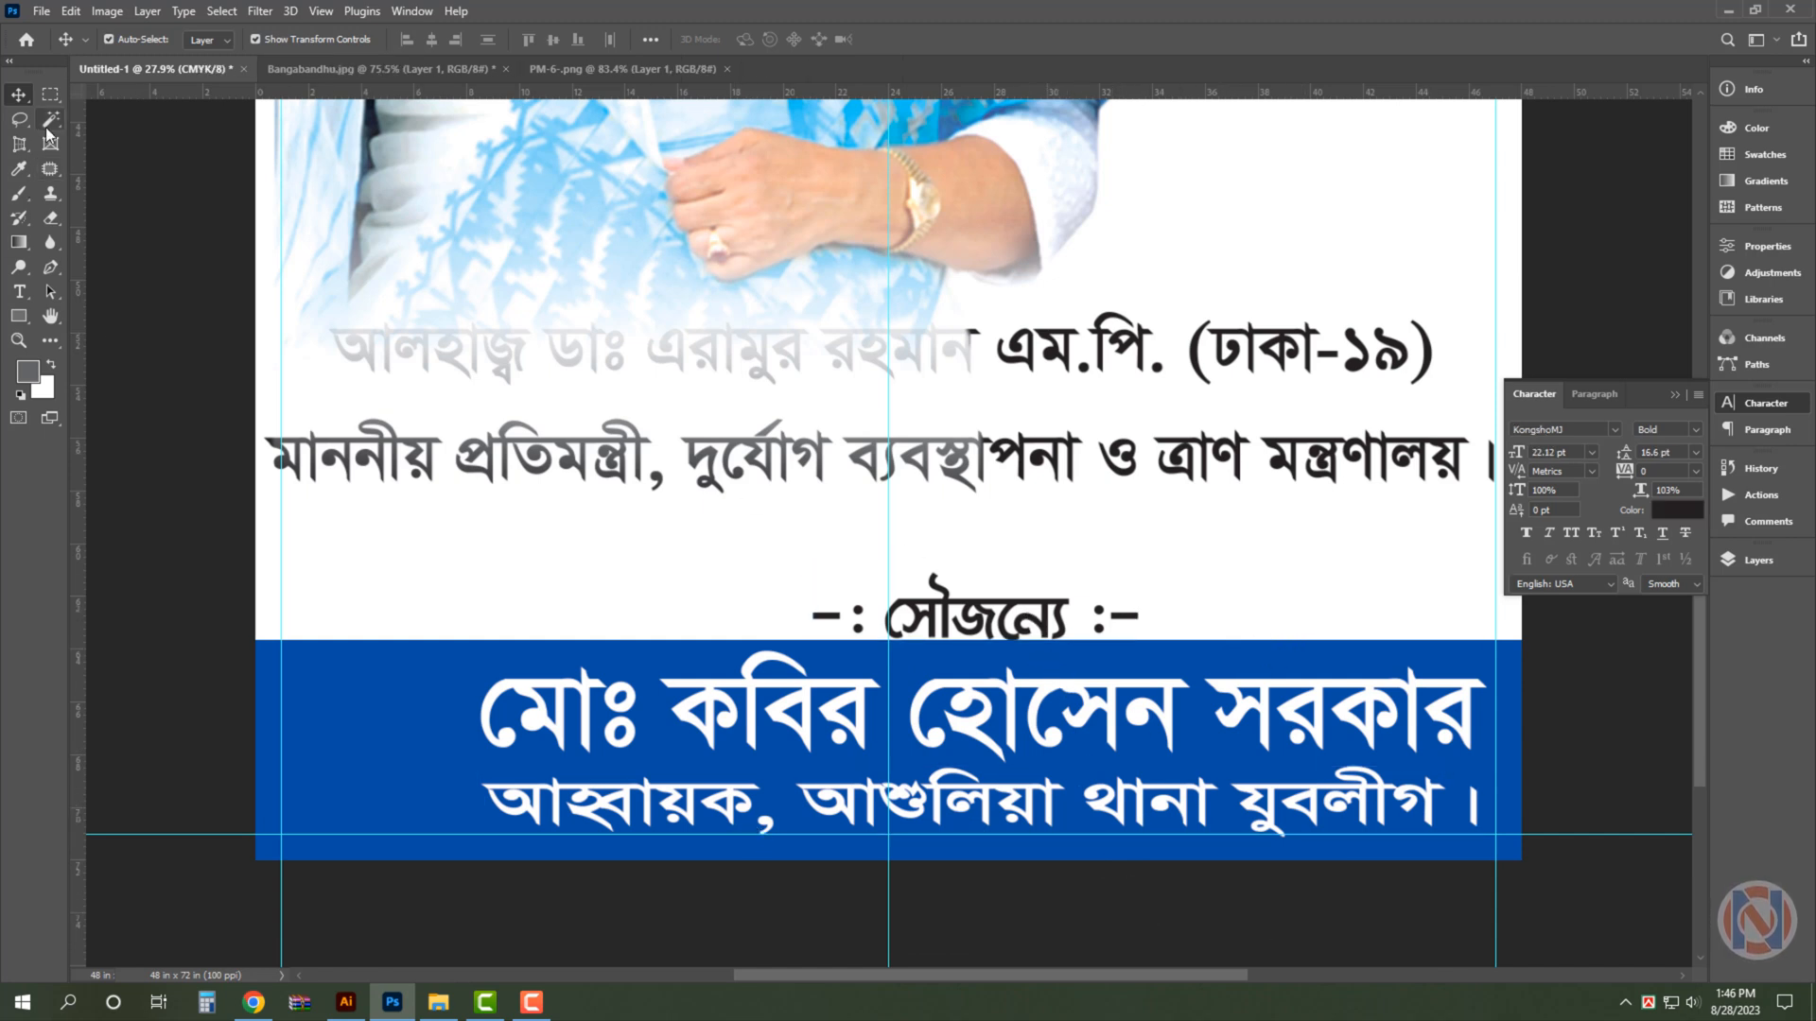
# - Select a rectangle about 14.3 × 2.8 in around the সৌজন্যে heading and copy that background area to a new layer
pyautogui.press('m')
pyautogui.moveTo(804, 577); pyautogui.dragTo(1167, 648)
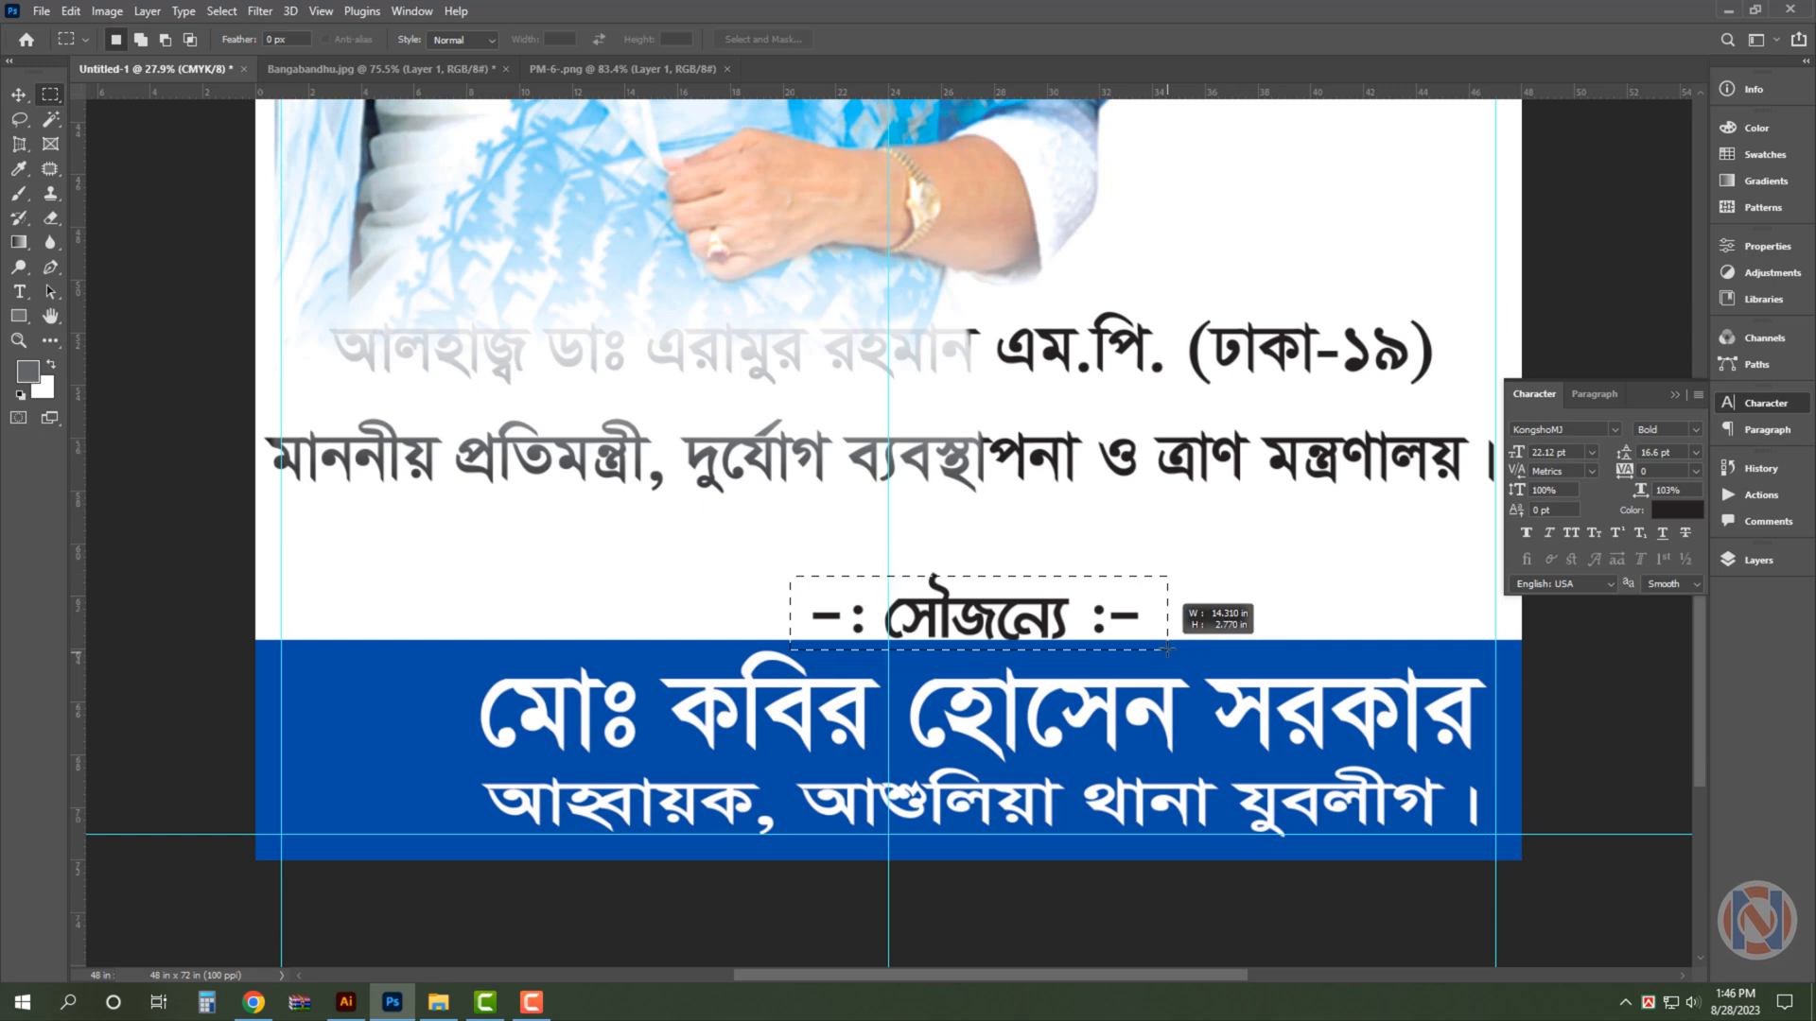
pyautogui.press('v')
pyautogui.hotkey('ctrl', 'j')
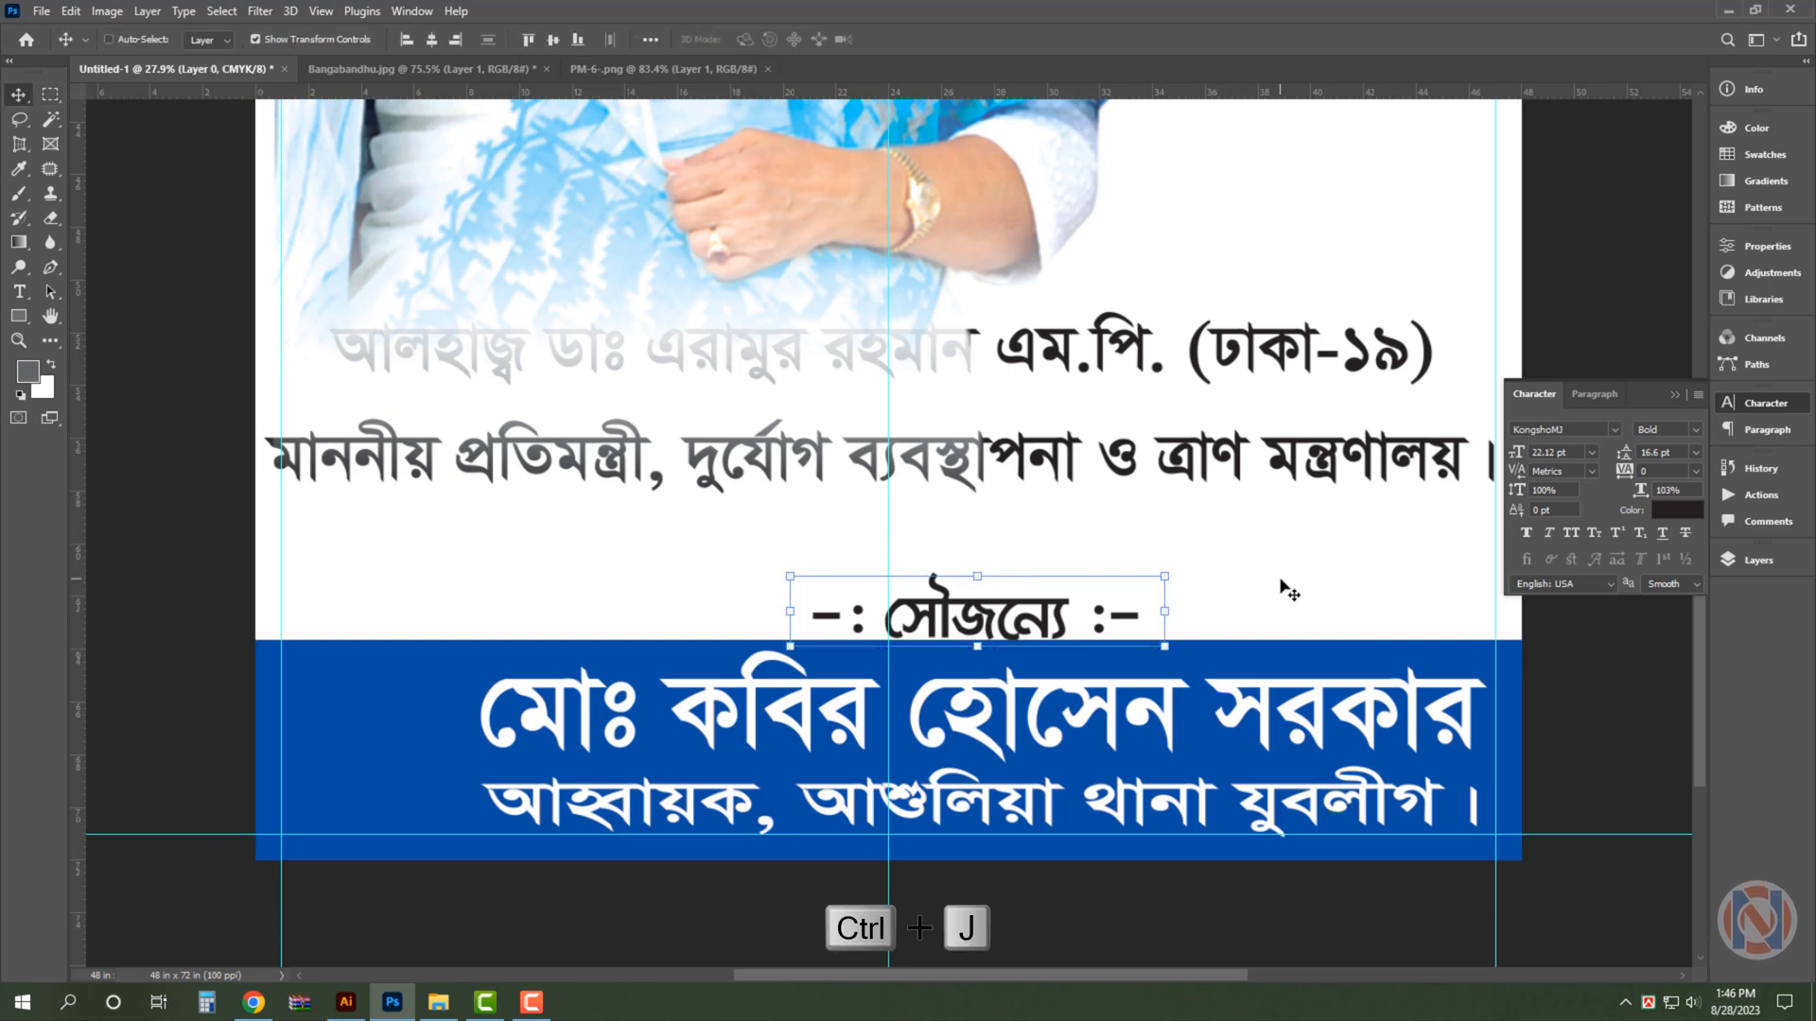
# - Set the background colour to red with M 100 and Y 100 and fill the rectangle behind the সৌজন্যে heading
pyautogui.click(46, 393)
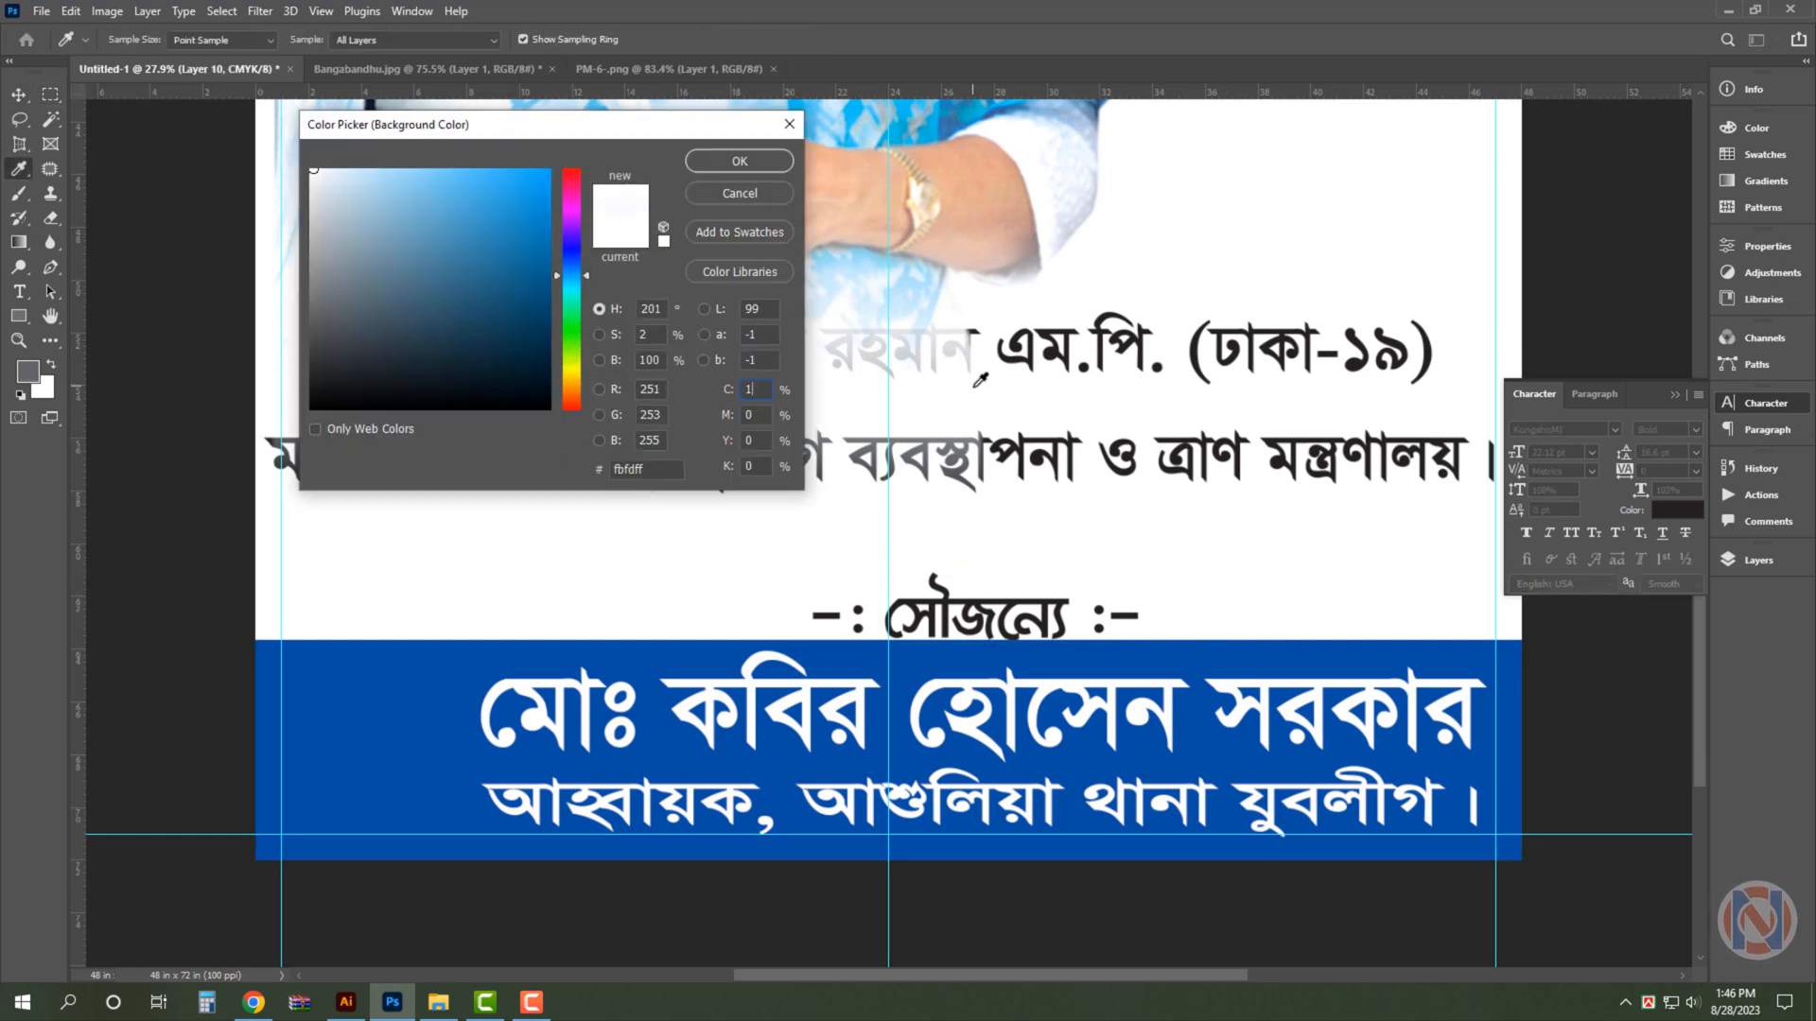
pyautogui.write('0')
pyautogui.press('Tab')
pyautogui.write('100')
pyautogui.press('Tab')
pyautogui.write('100')
pyautogui.press('Return')
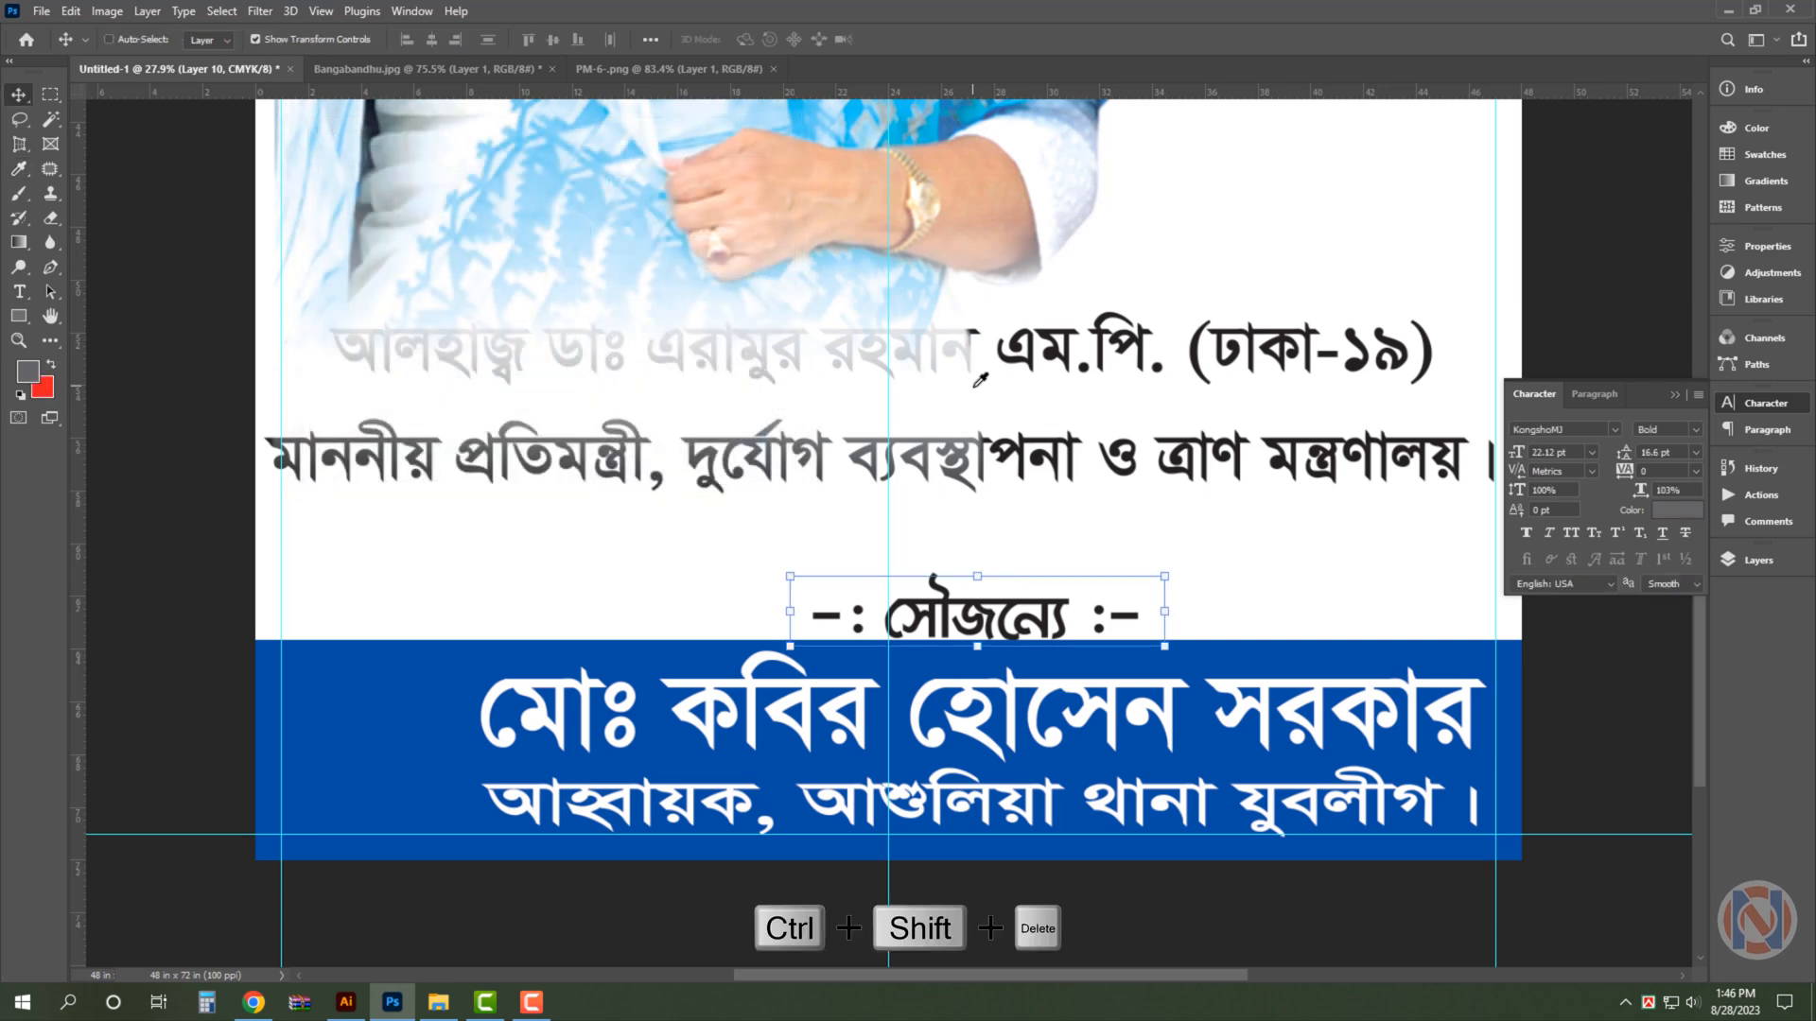
pyautogui.hotkey('ctrl', 'shift', 'Delete')
# - Scale the সৌজন্যে heading down to about 86% around its centre so it fits inside the red rectangle
pyautogui.keyDown('ctrl'); pyautogui.click(1125, 718); pyautogui.keyUp('ctrl')
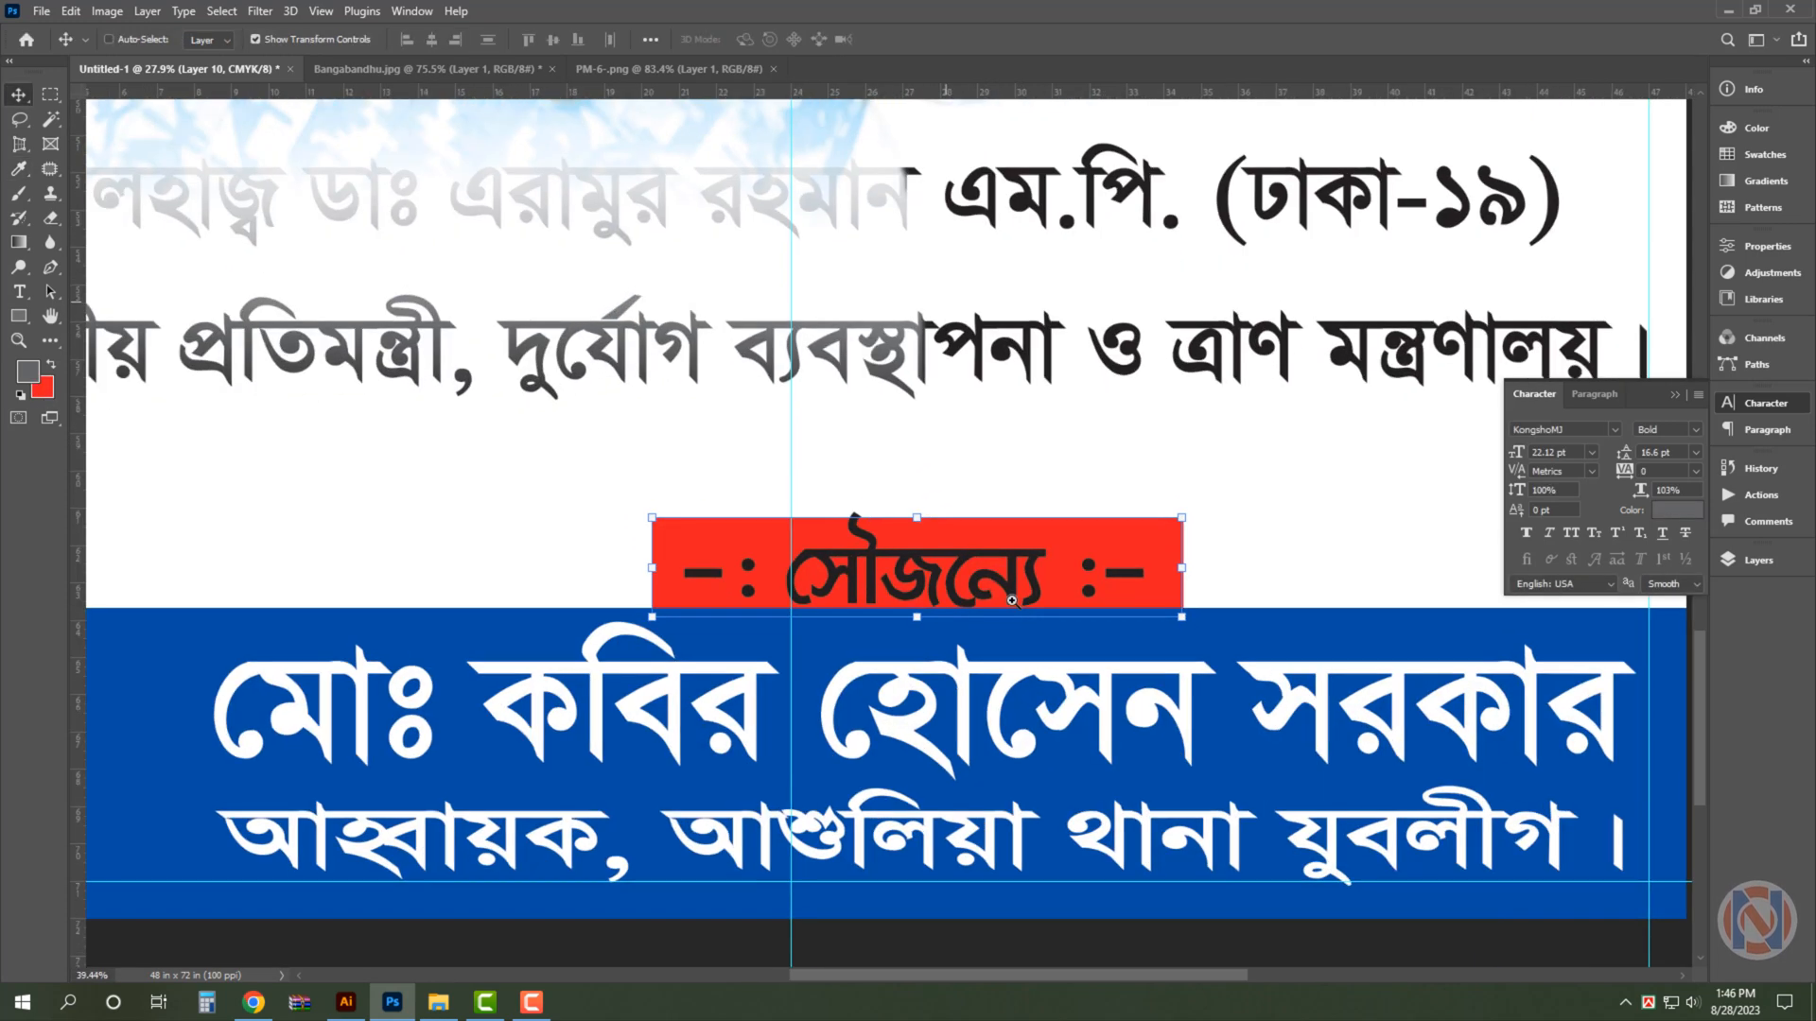
pyautogui.keyDown('ctrl'); pyautogui.click(992, 569); pyautogui.keyUp('ctrl')
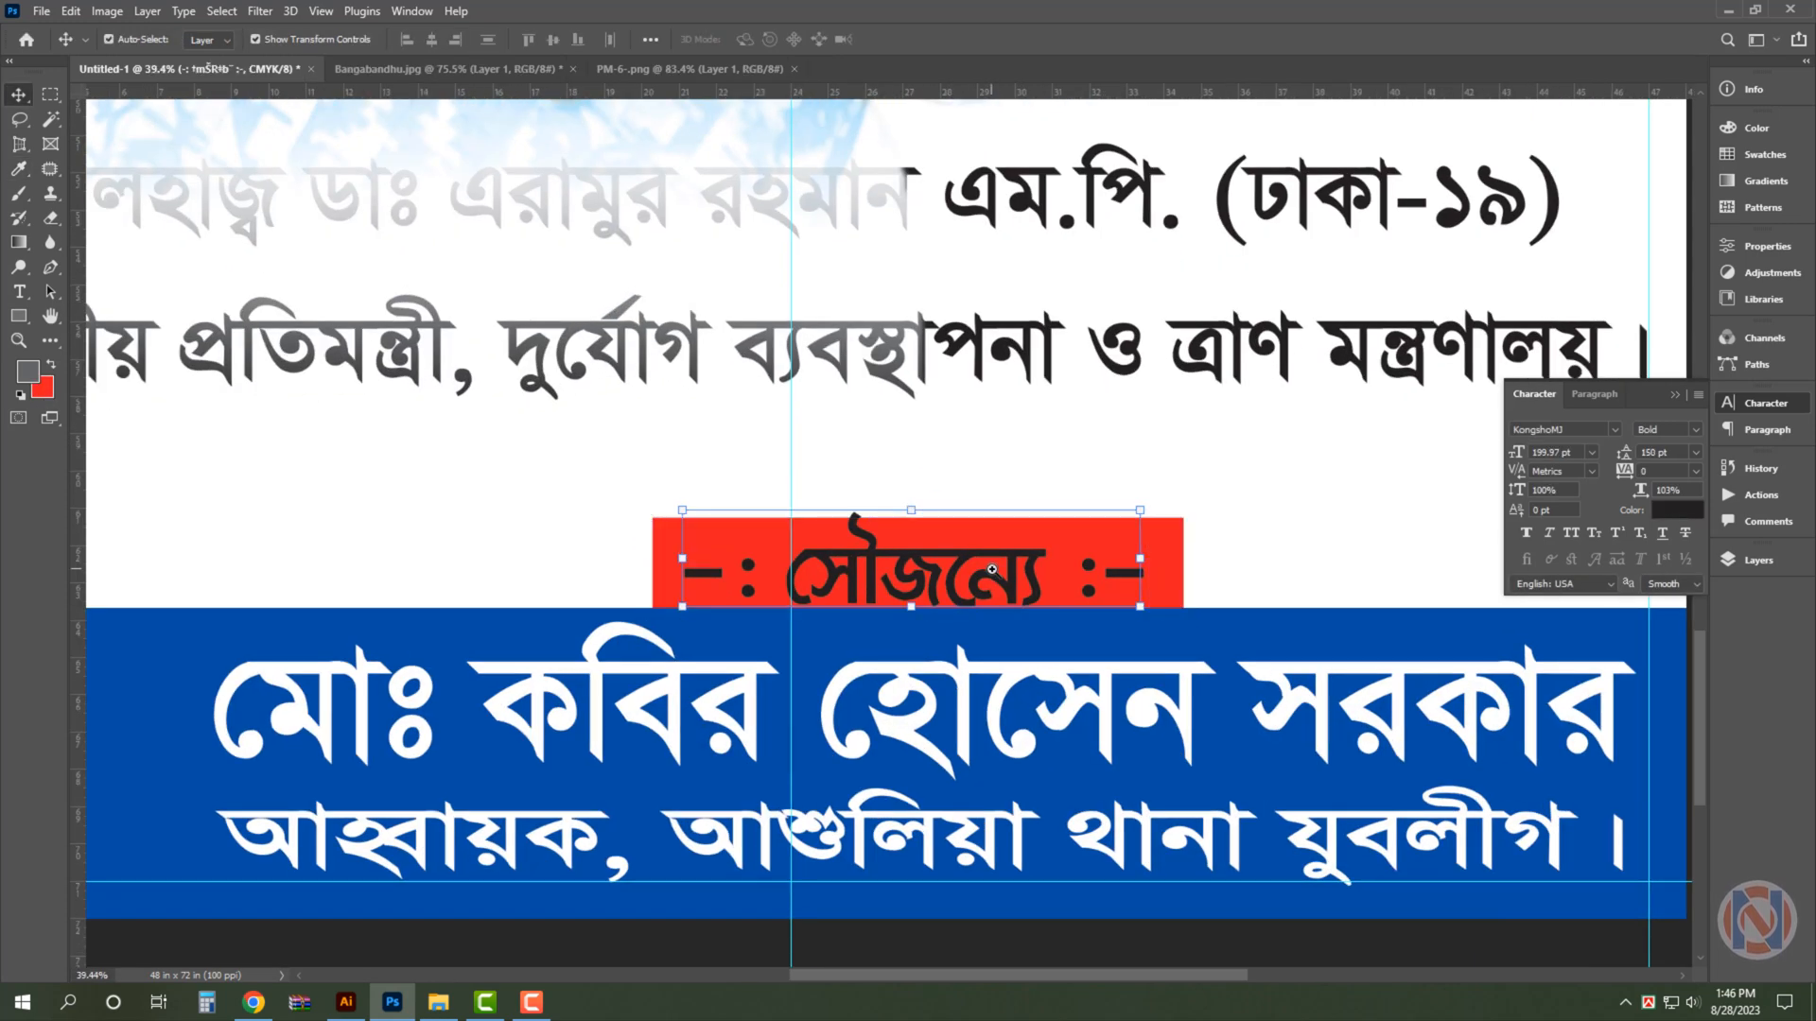
pyautogui.click(1119, 579)
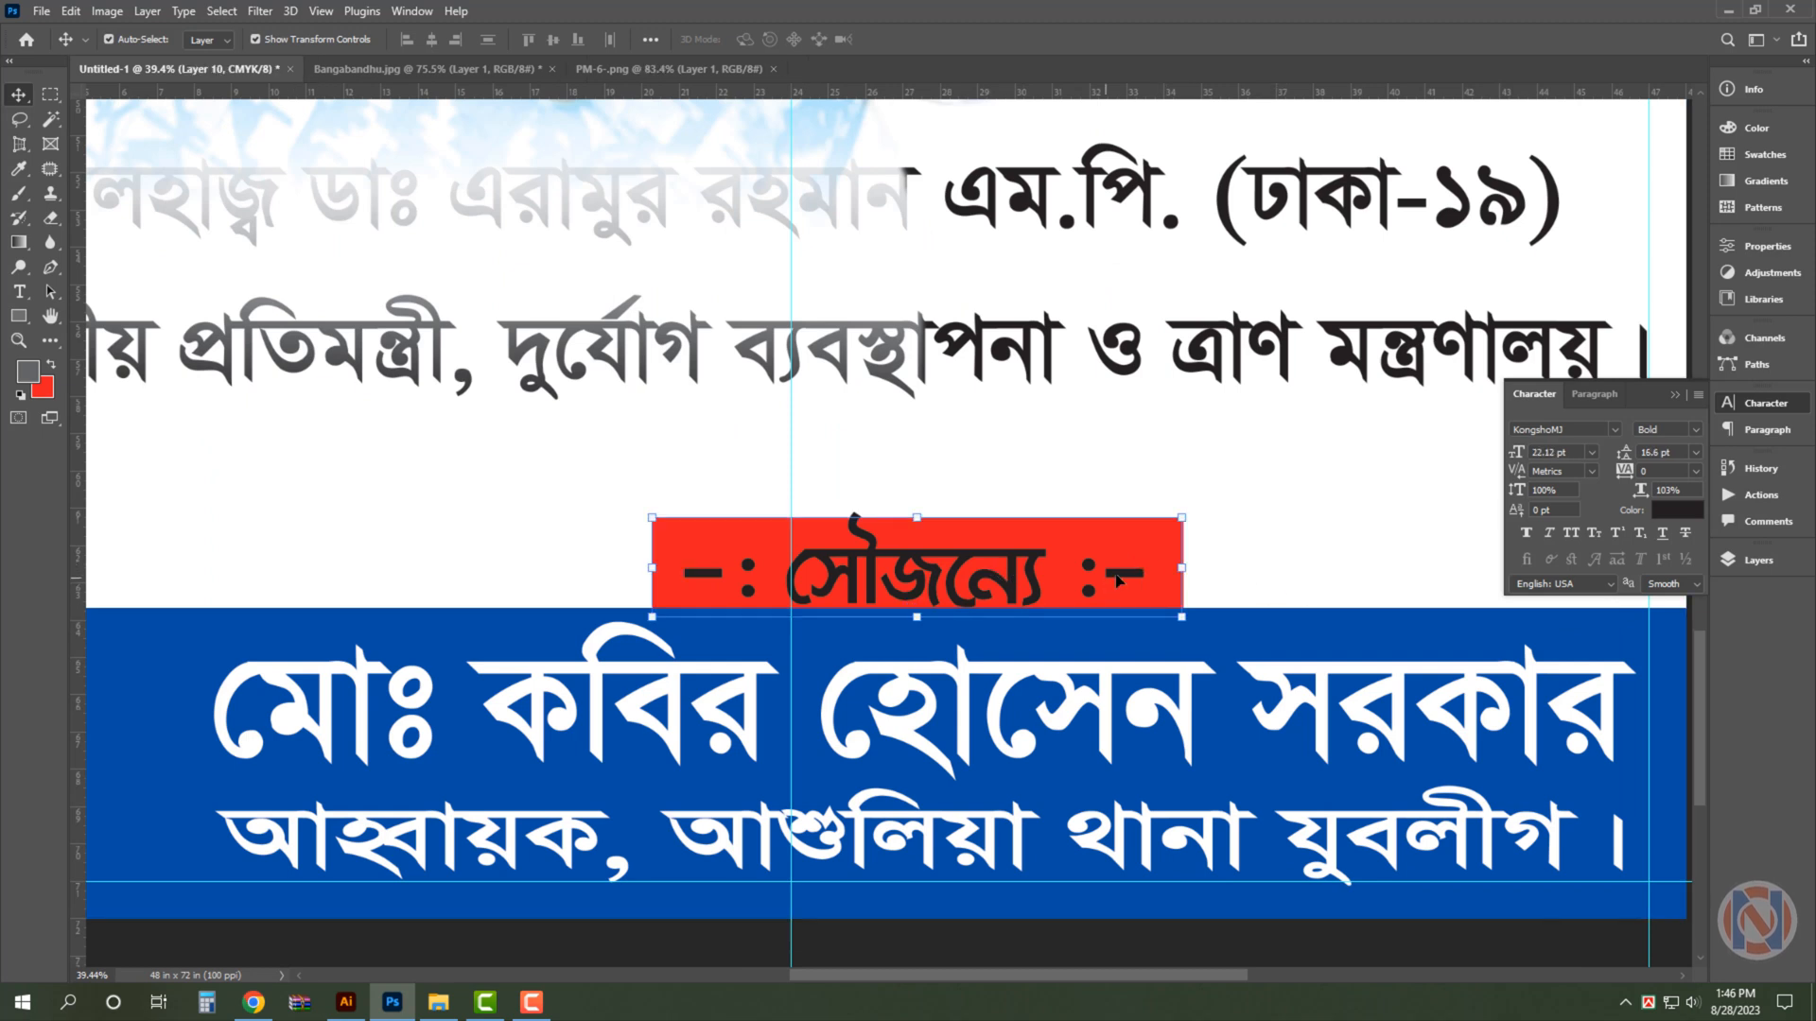
pyautogui.keyDown('ctrl'); pyautogui.click(1055, 556); pyautogui.keyUp('ctrl')
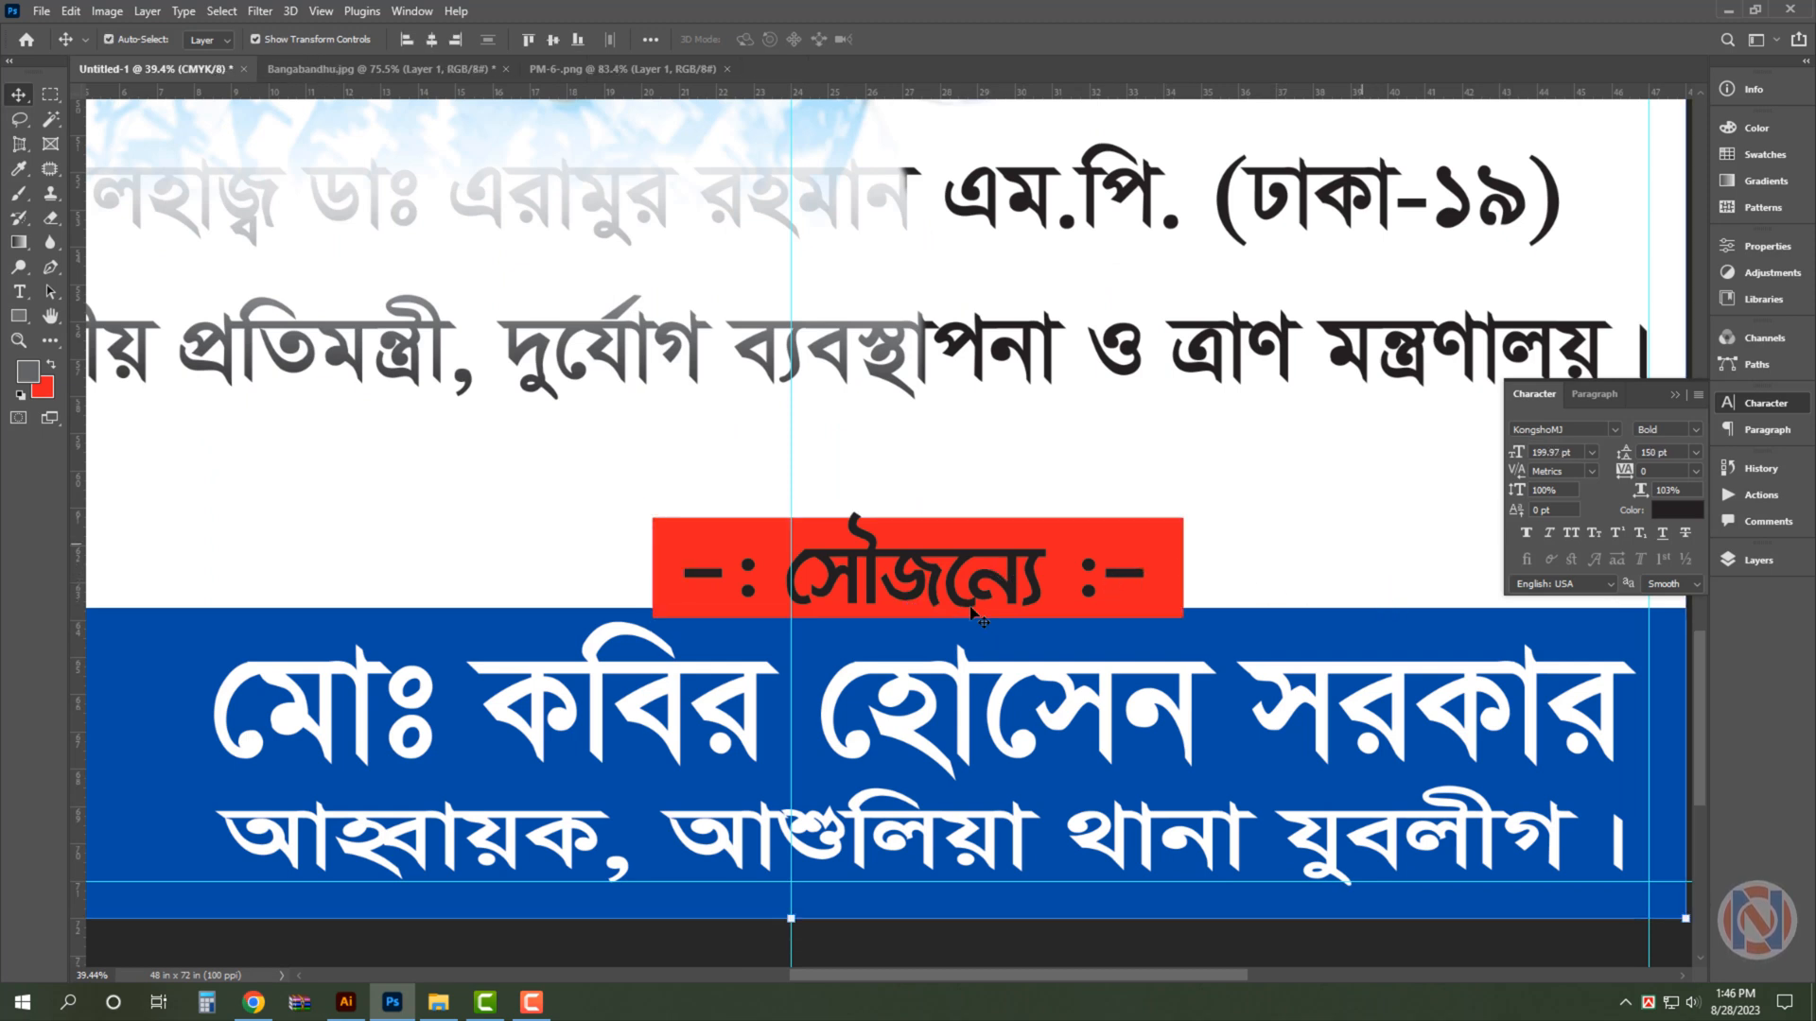
pyautogui.hotkey('ctrl', 't')
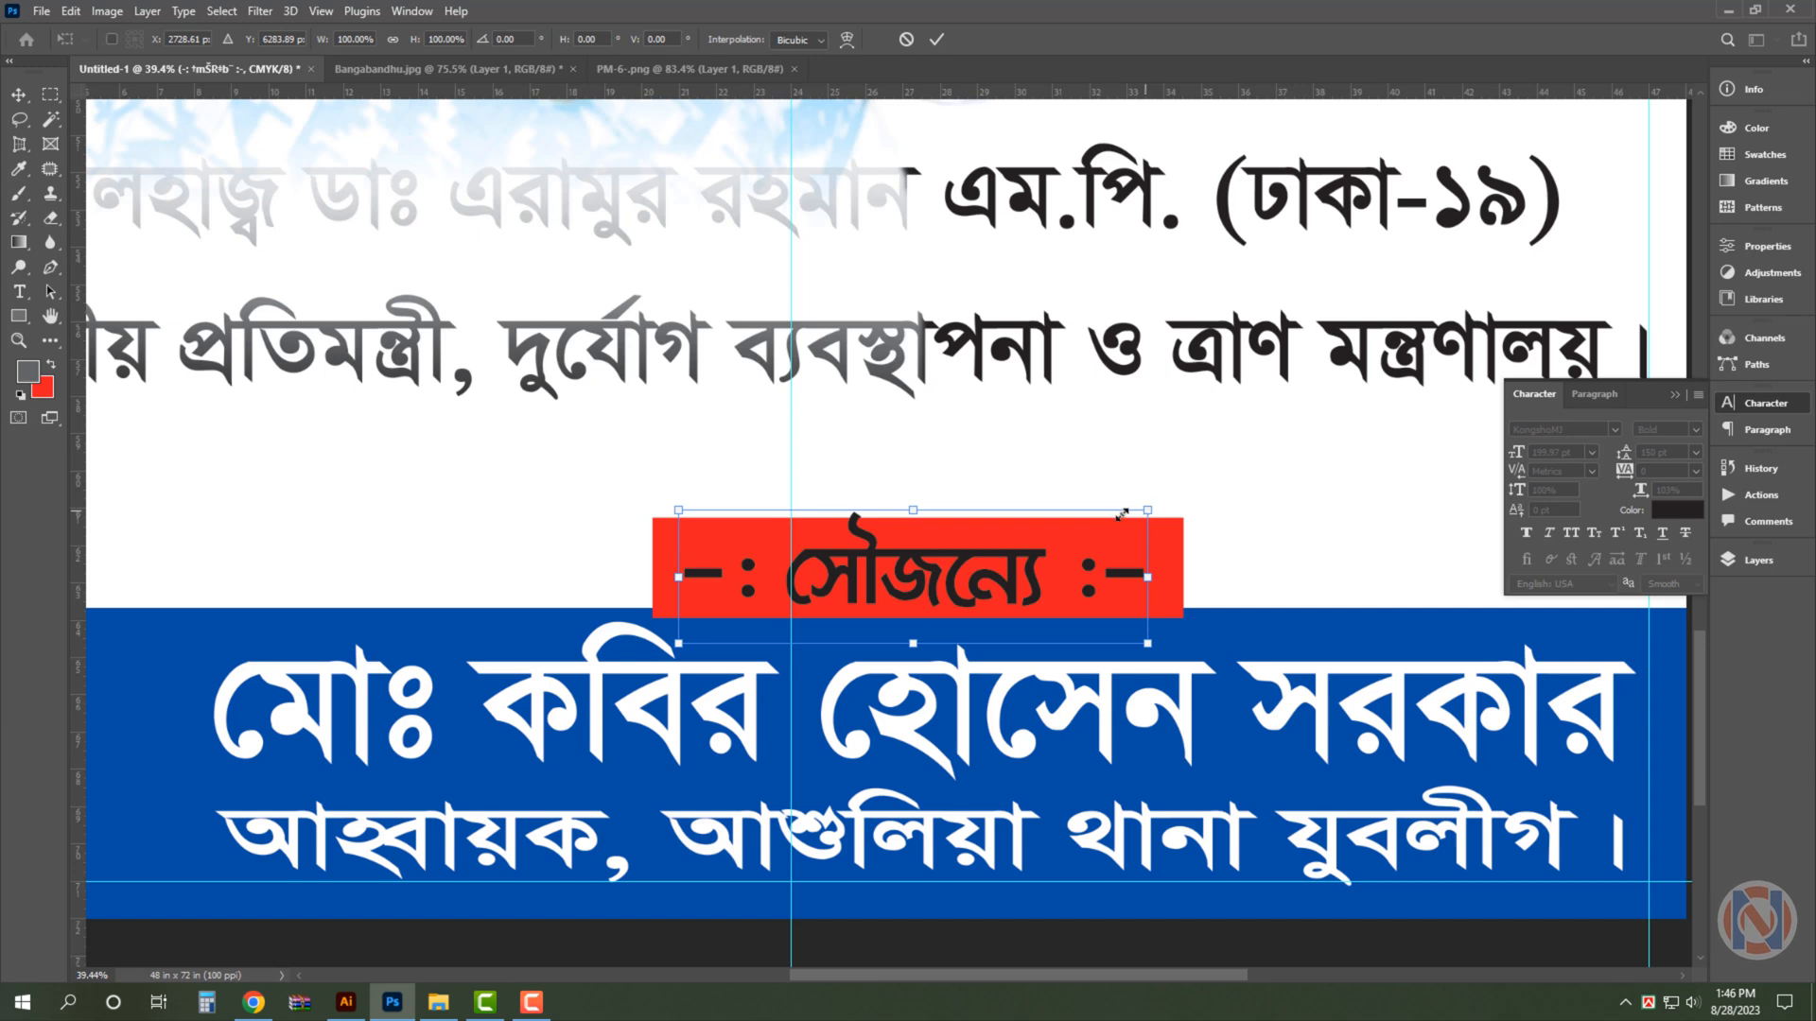
pyautogui.moveTo(1141, 510); pyautogui.dragTo(1116, 517)
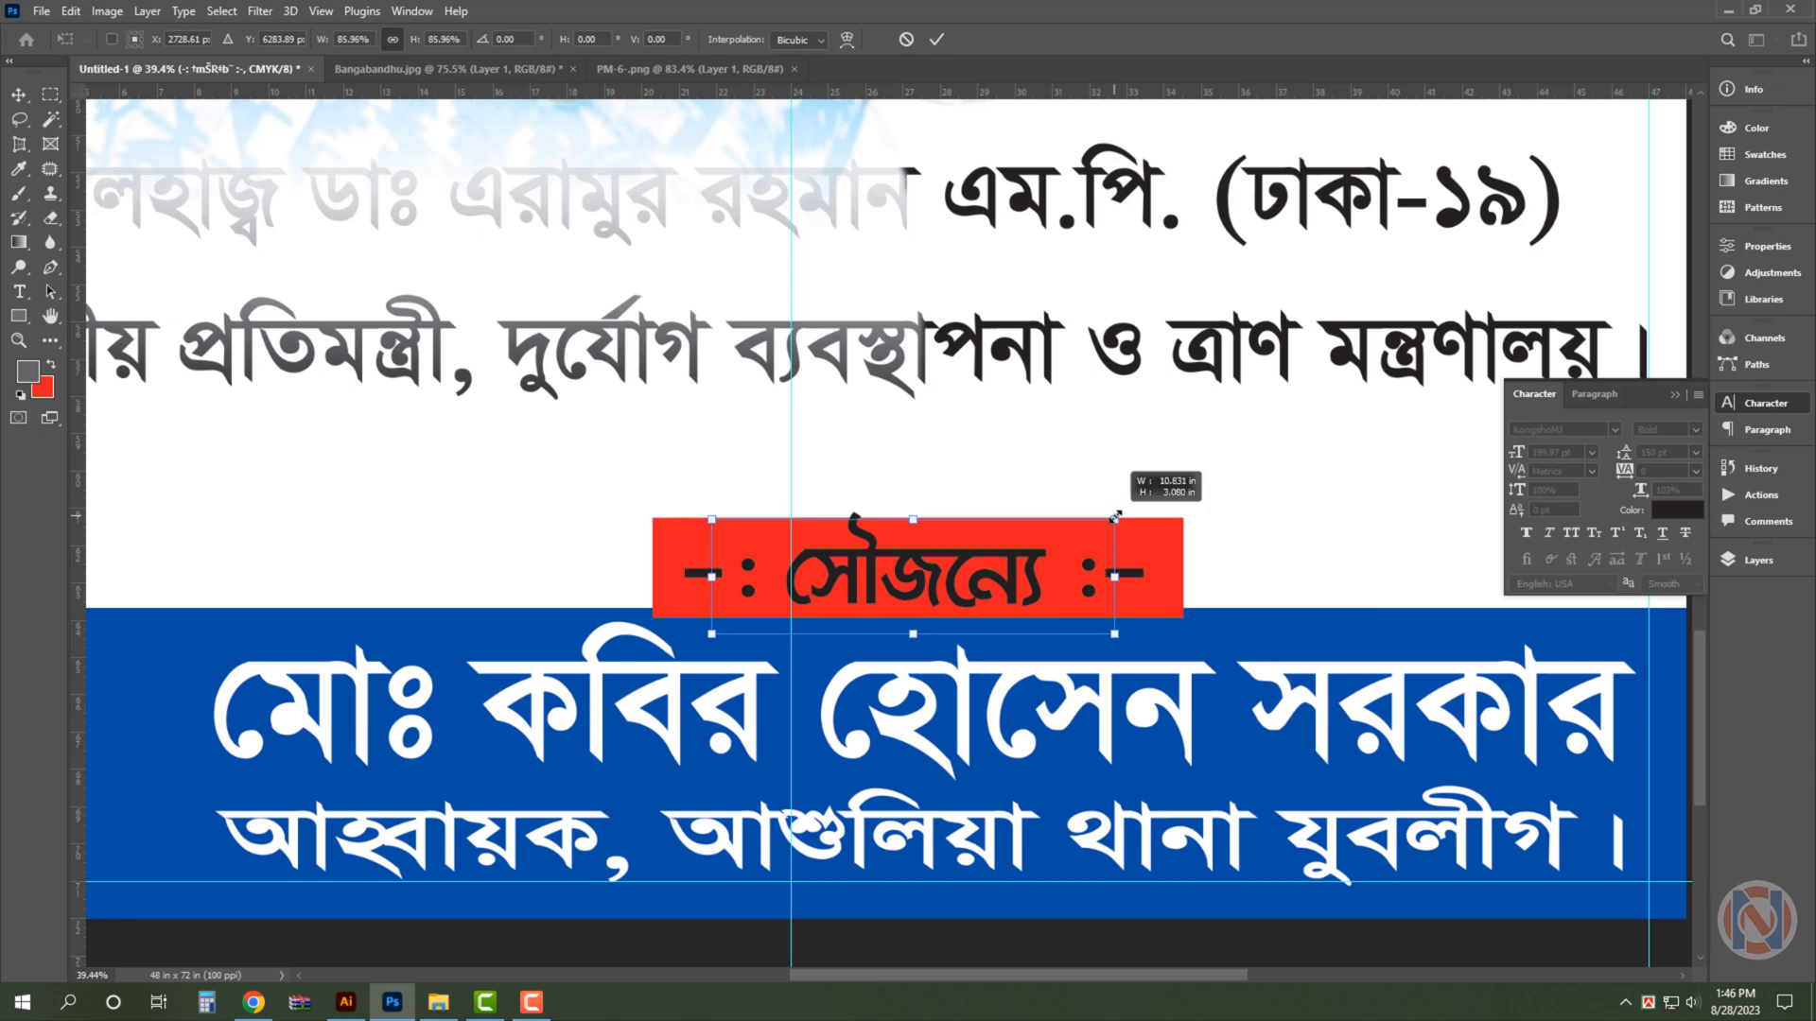
pyautogui.press('Return')
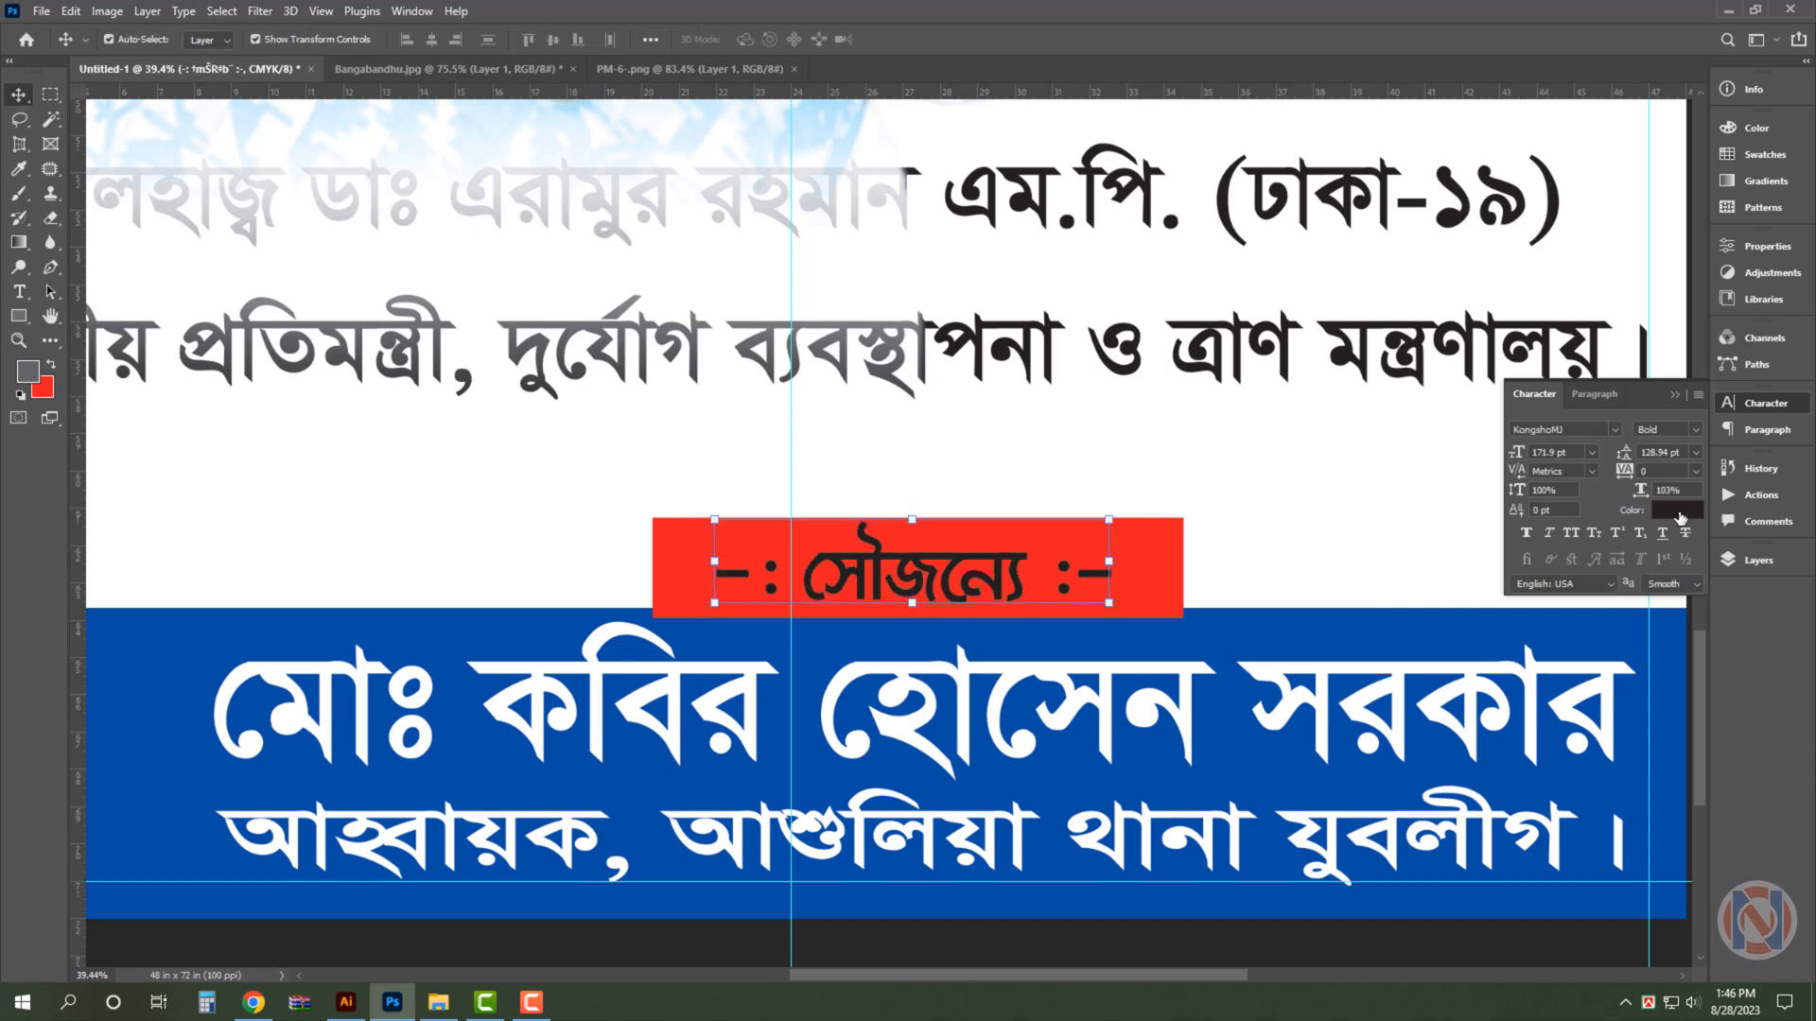
# - Change the text colour of the সৌজন্যে heading to white
pyautogui.click(1672, 512)
pyautogui.click(313, 172)
pyautogui.click(739, 161)
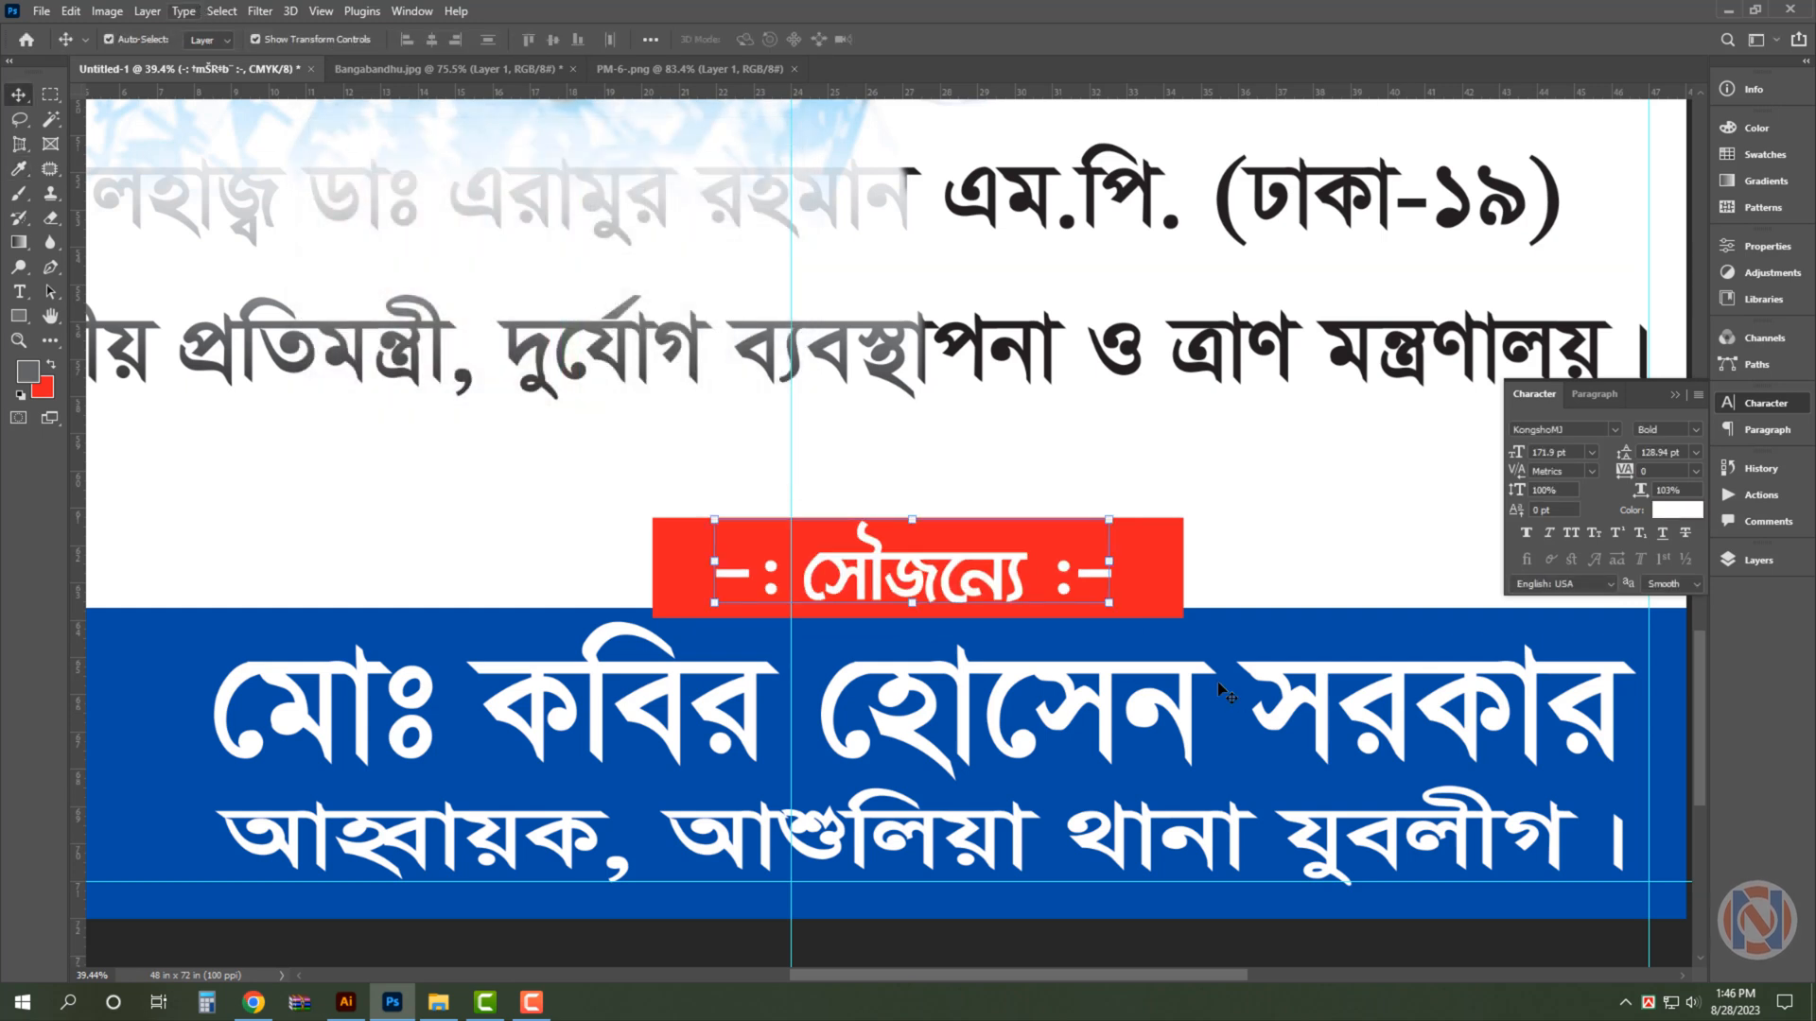
# - Nudge the red rectangle behind the সৌজন্যে heading slightly upward
pyautogui.click(1155, 564)
pyautogui.press('Up')
pyautogui.press('Up')
pyautogui.press('Up')
pyautogui.press('Up')
pyautogui.press('Up')
pyautogui.press('Up')
pyautogui.press('Up')
pyautogui.press('Up')
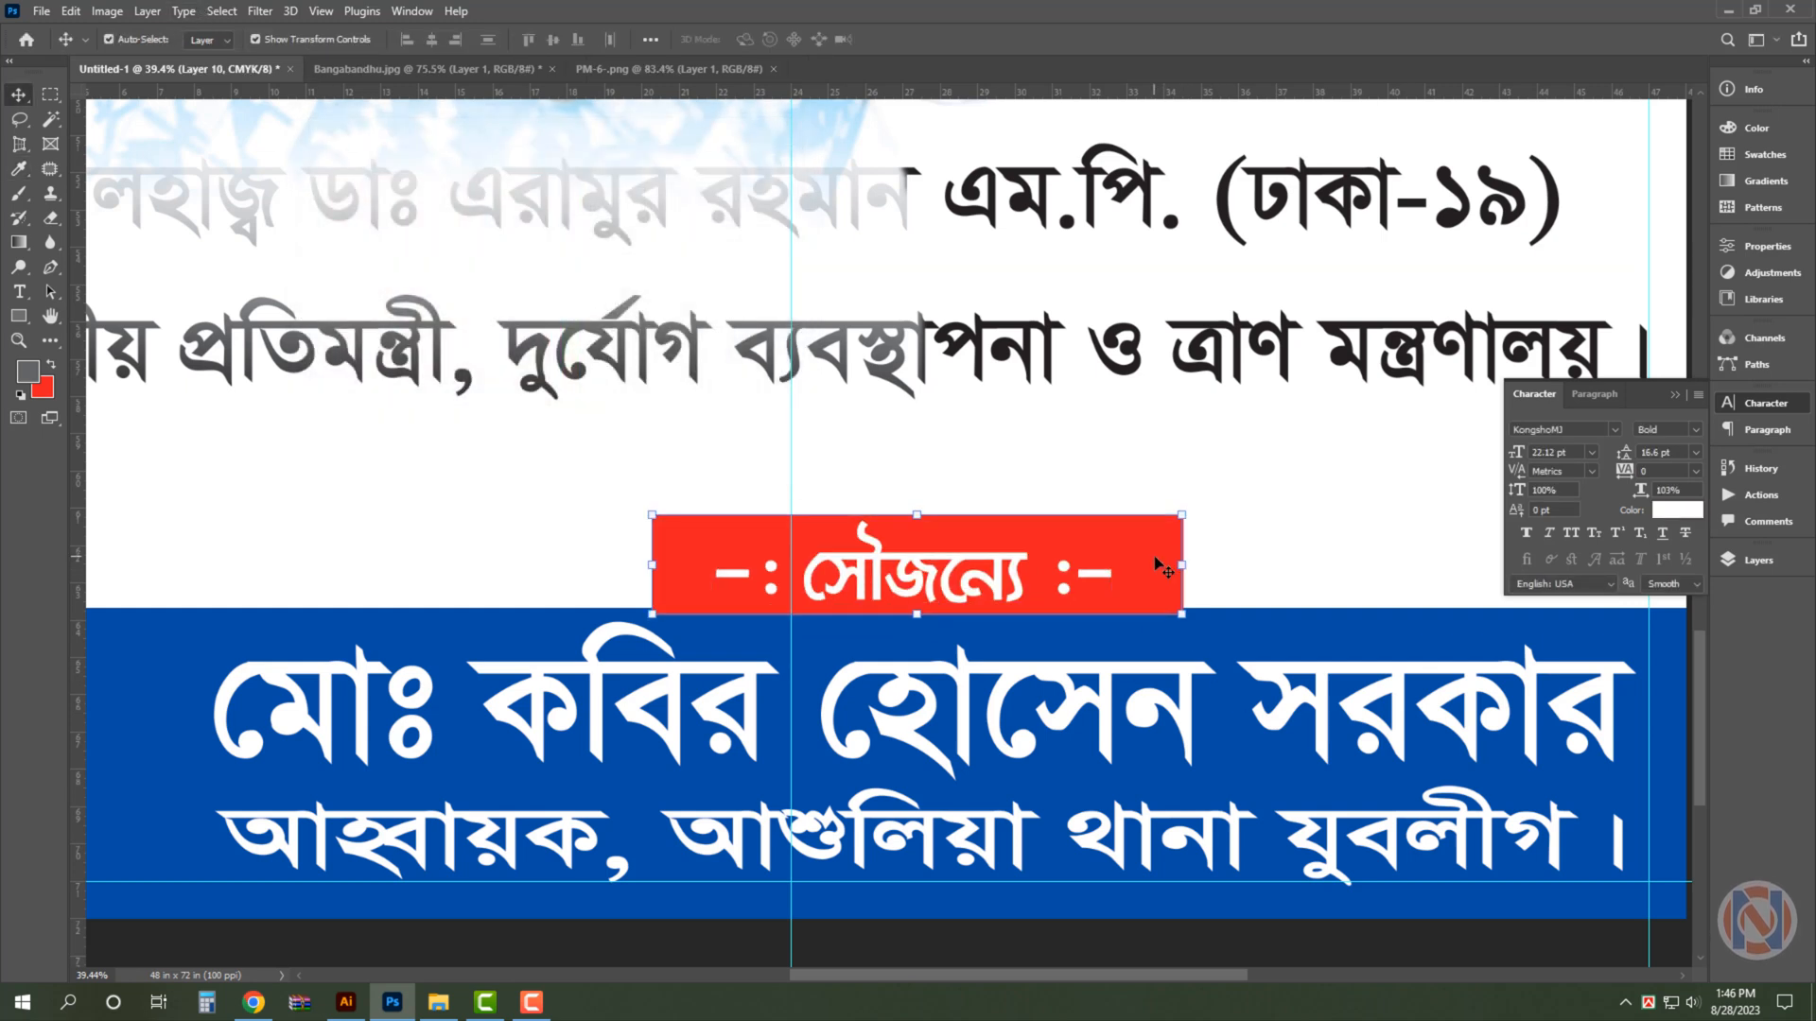
# - Duplicate the red rectangle and rotate the copy about 6.8° clockwise
pyautogui.hotkey('ctrl', 'j')
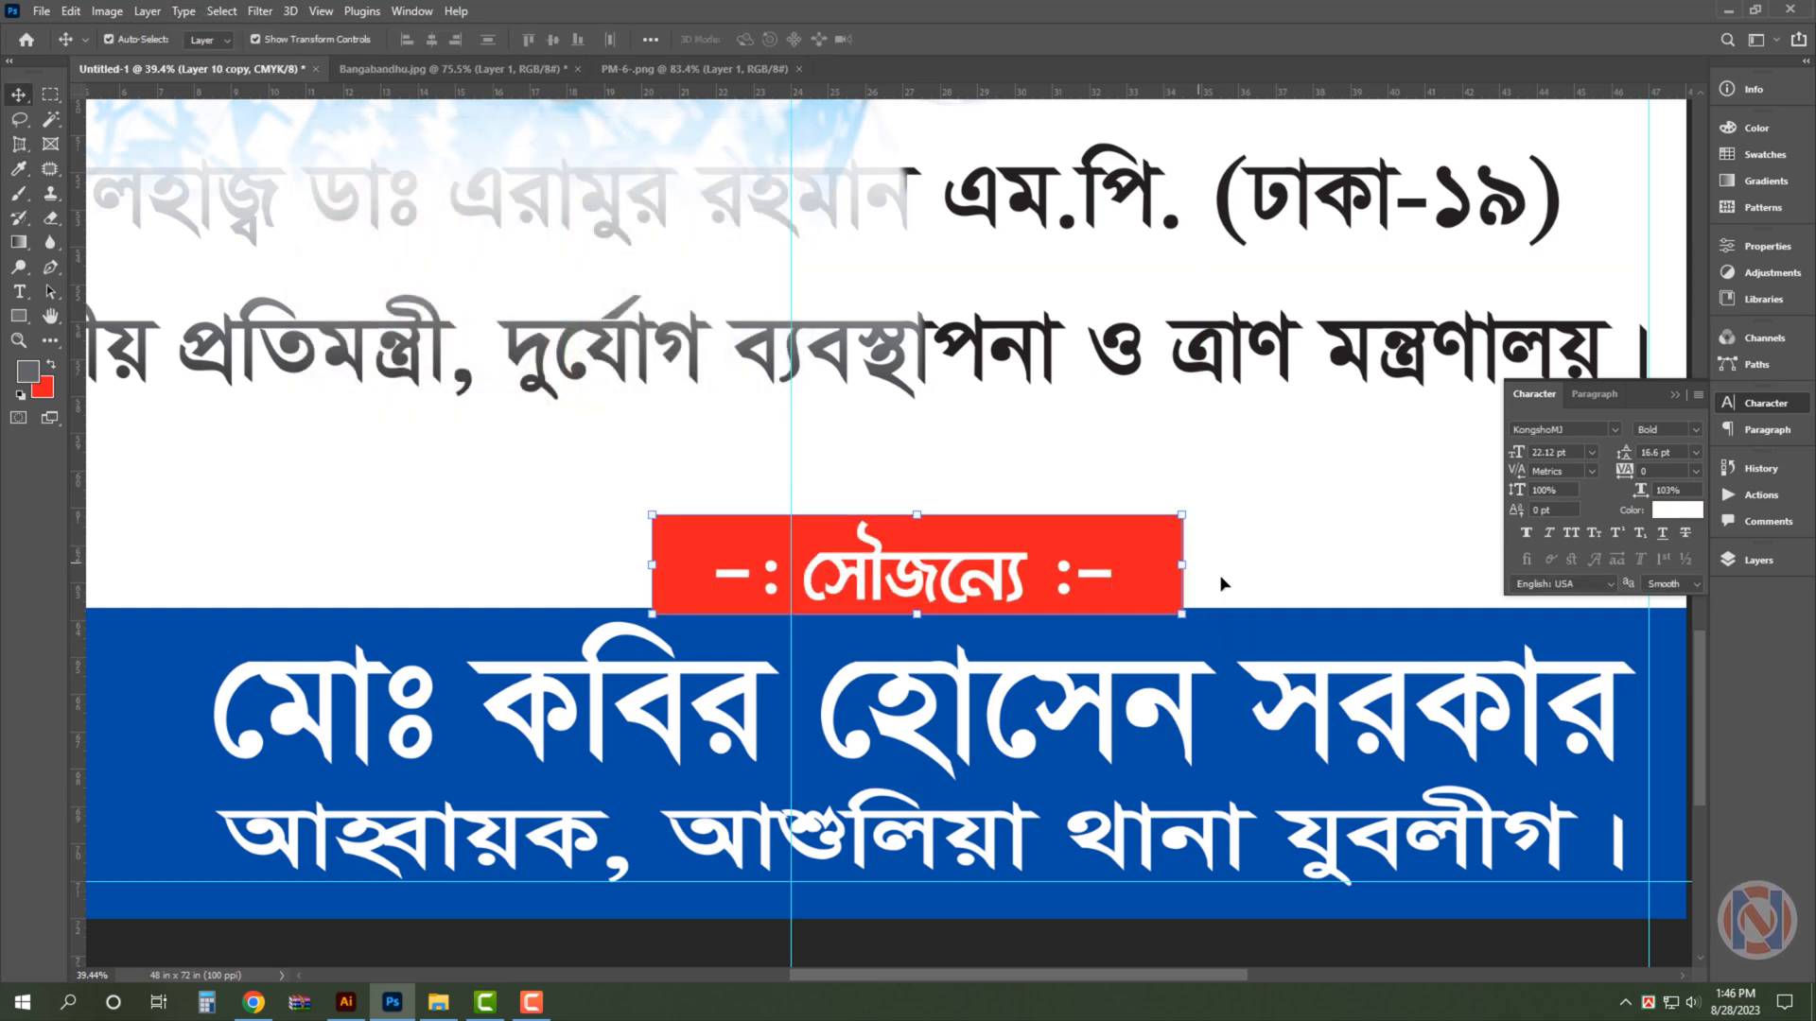
pyautogui.hotkey('ctrl', 't')
pyautogui.moveTo(1218, 585)
pyautogui.mouseDown()
pyautogui.moveTo(1180, 533)
pyautogui.moveTo(1213, 594)
pyautogui.mouseUp()
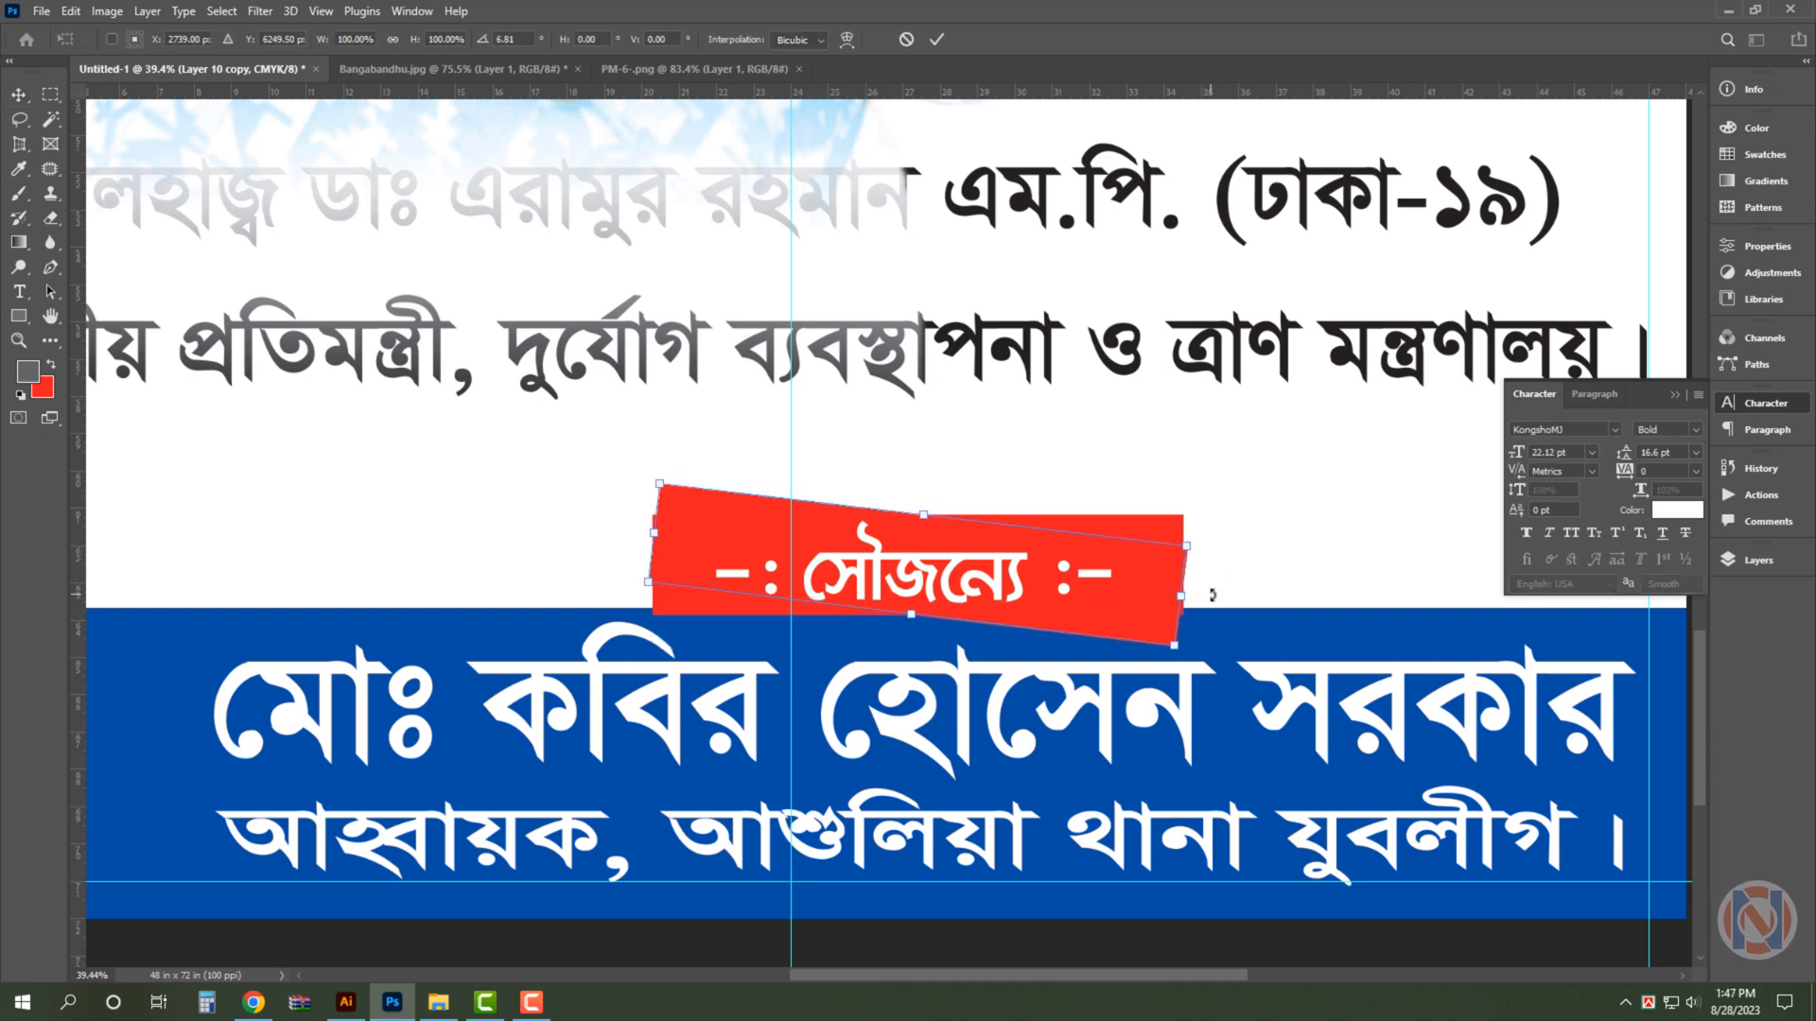
pyautogui.press('Return')
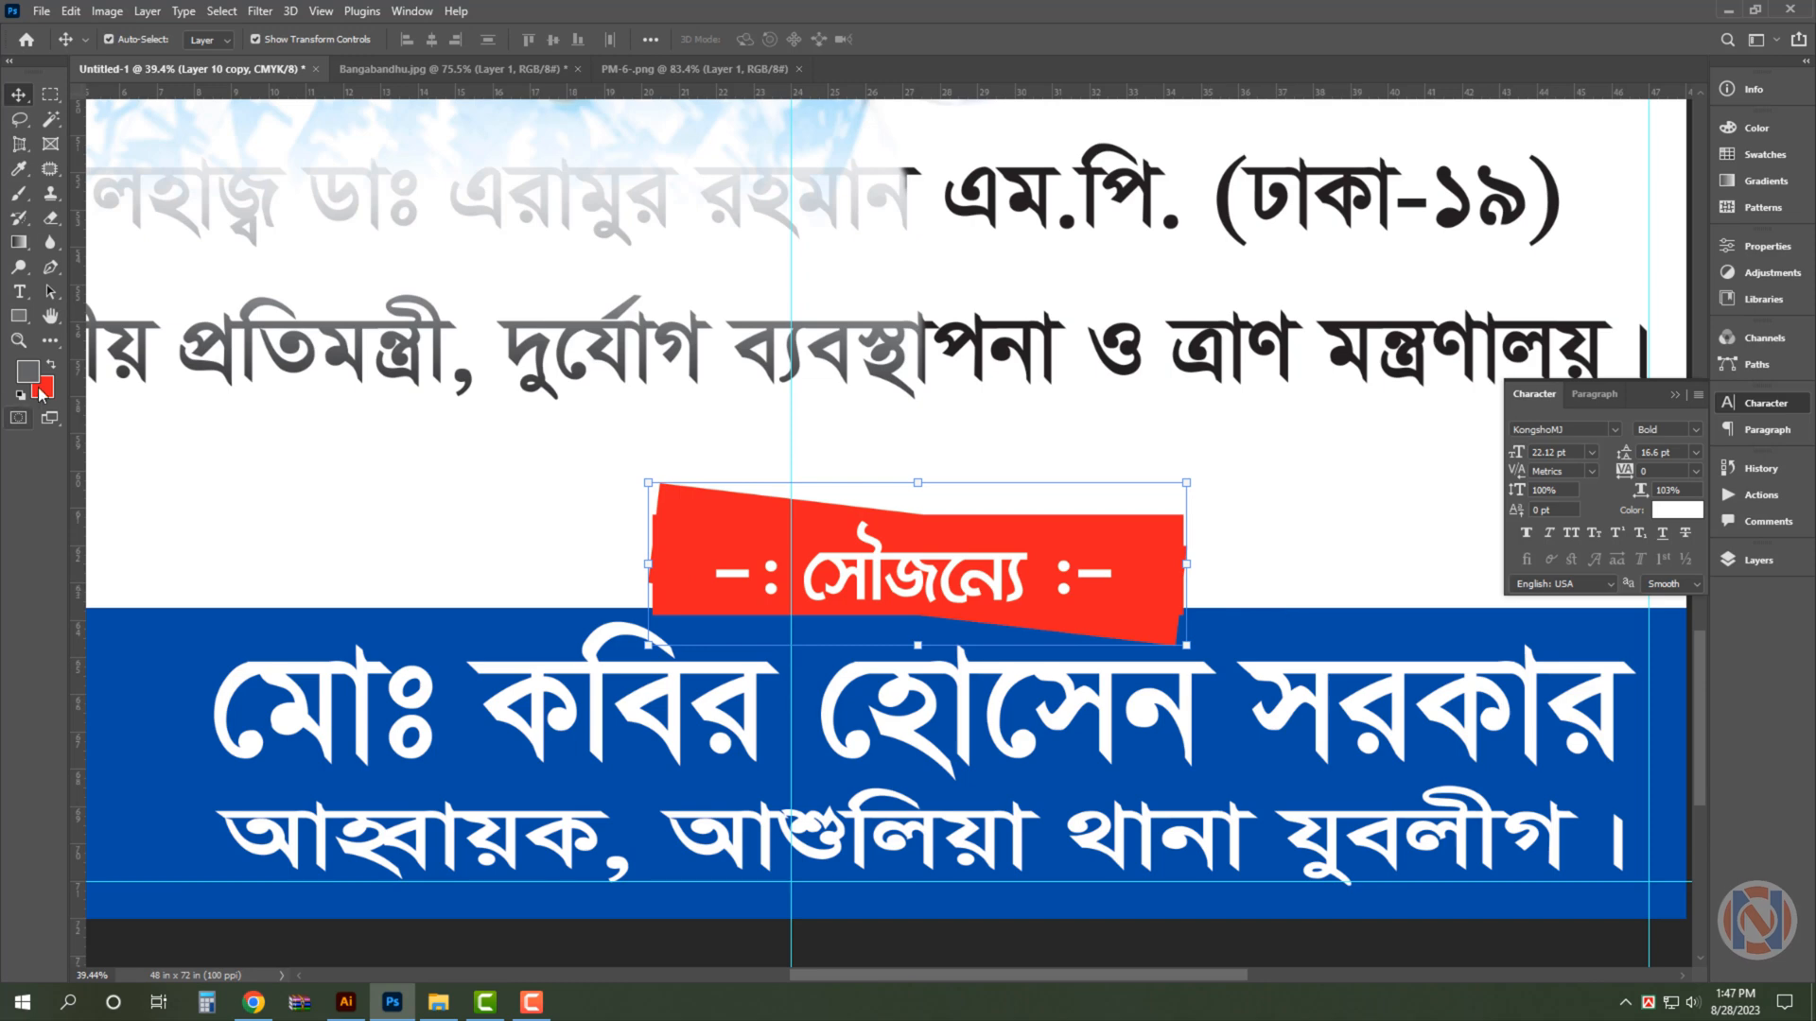
# - Set the background colour's magenta to 30 and fill the rotated rectangle with this orange, behind the red one
pyautogui.click(52, 391)
pyautogui.press('Tab')
pyautogui.write('30')
pyautogui.press('Return')
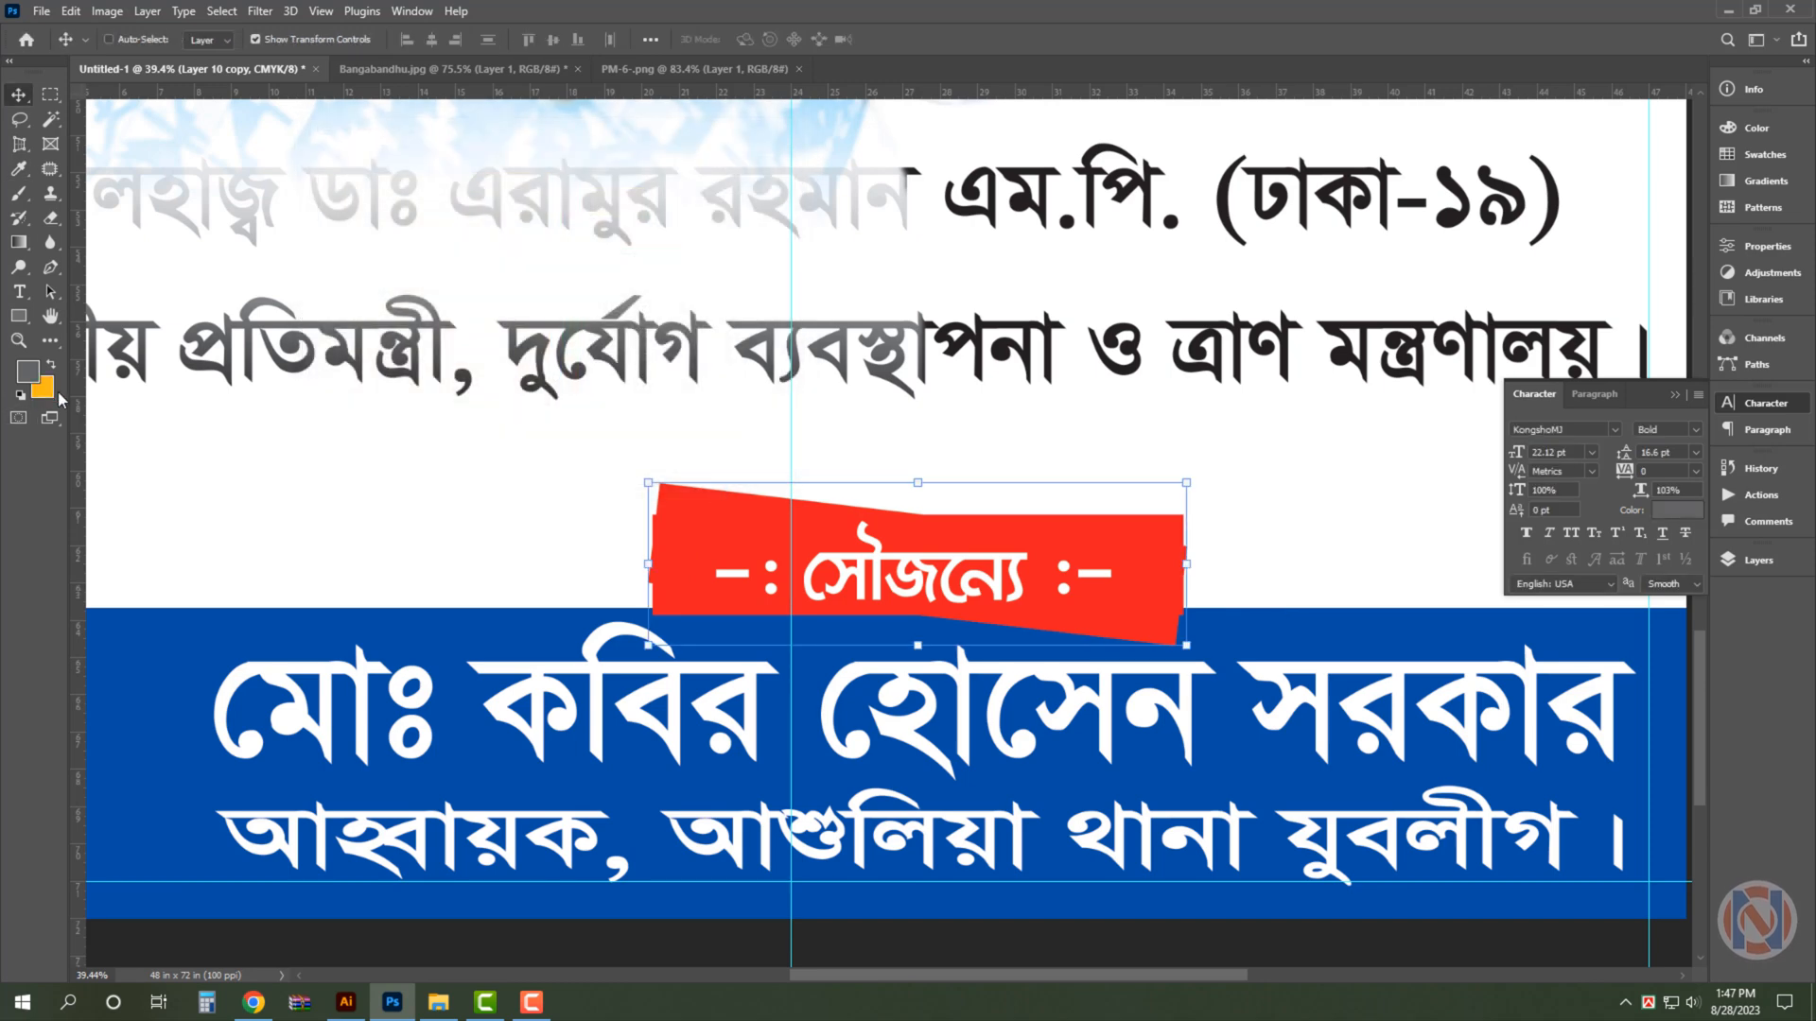
pyautogui.hotkey('ctrl', 'BackSpace')
pyautogui.click(1222, 598)
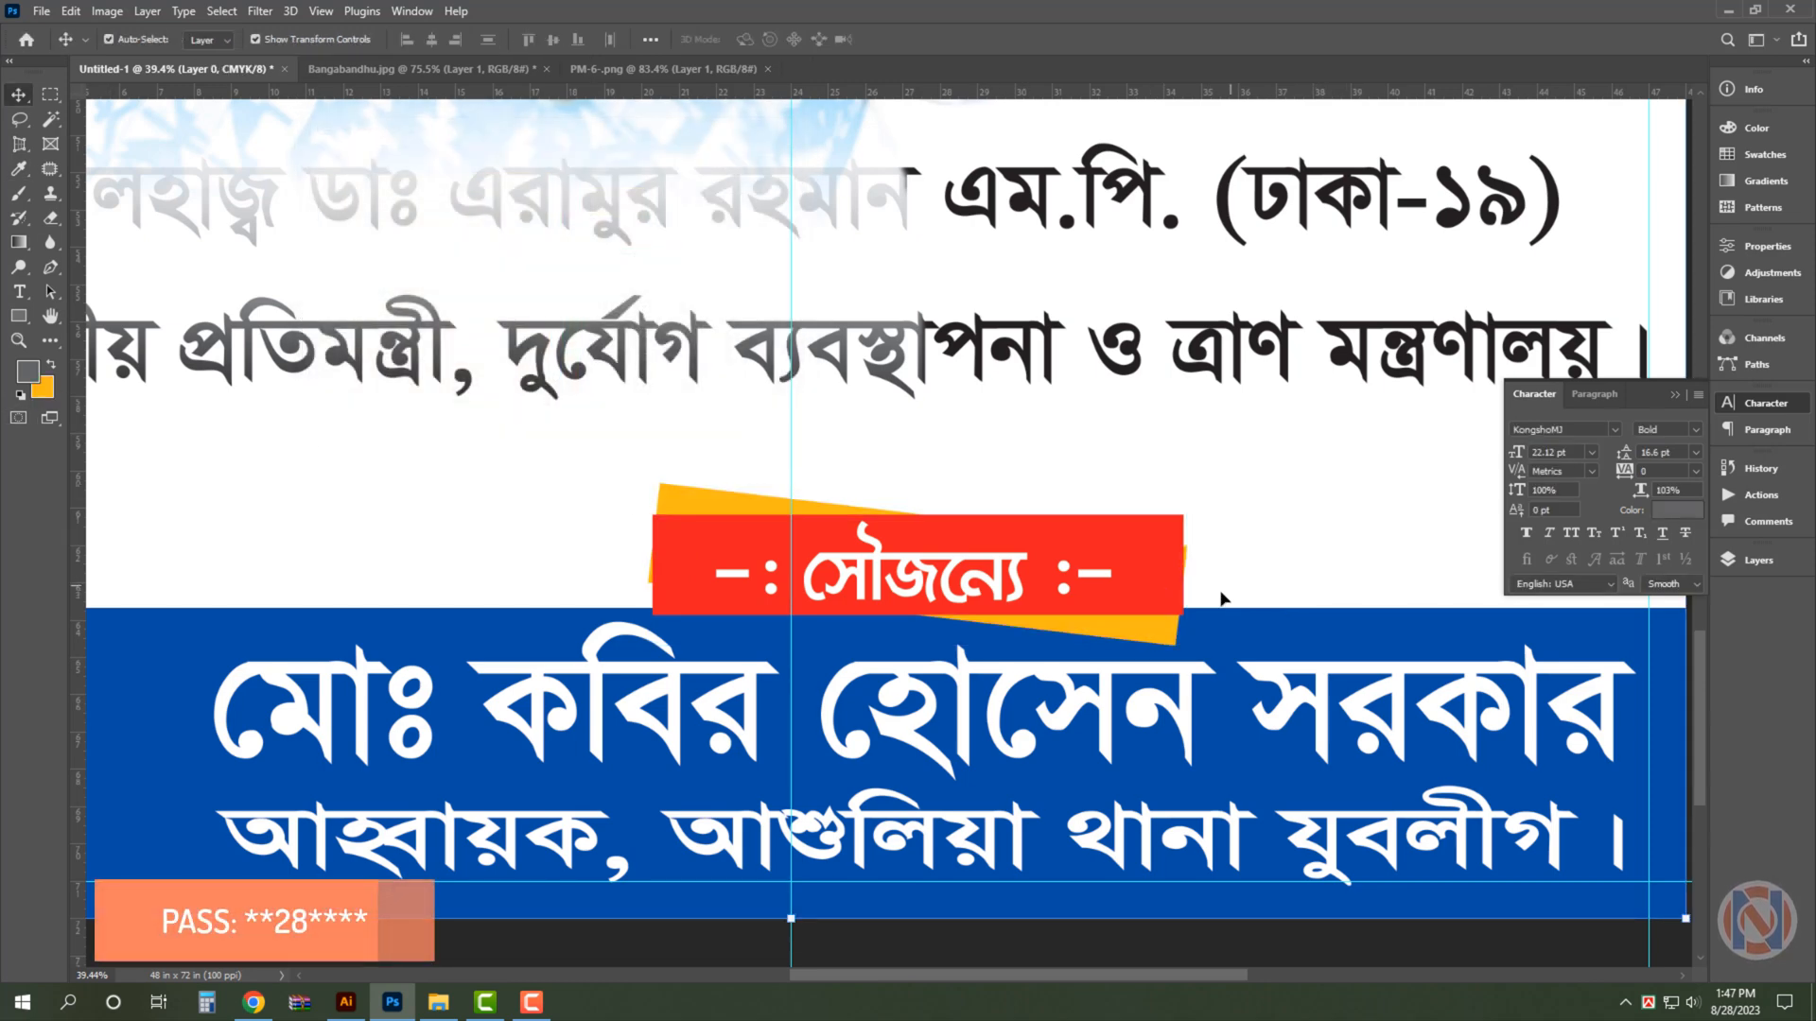
# - Scale the four-line slogan beside the round portrait down to about 82%, keeping its top edge in place
pyautogui.hotkey('ctrl', '0')
pyautogui.click(1223, 395)
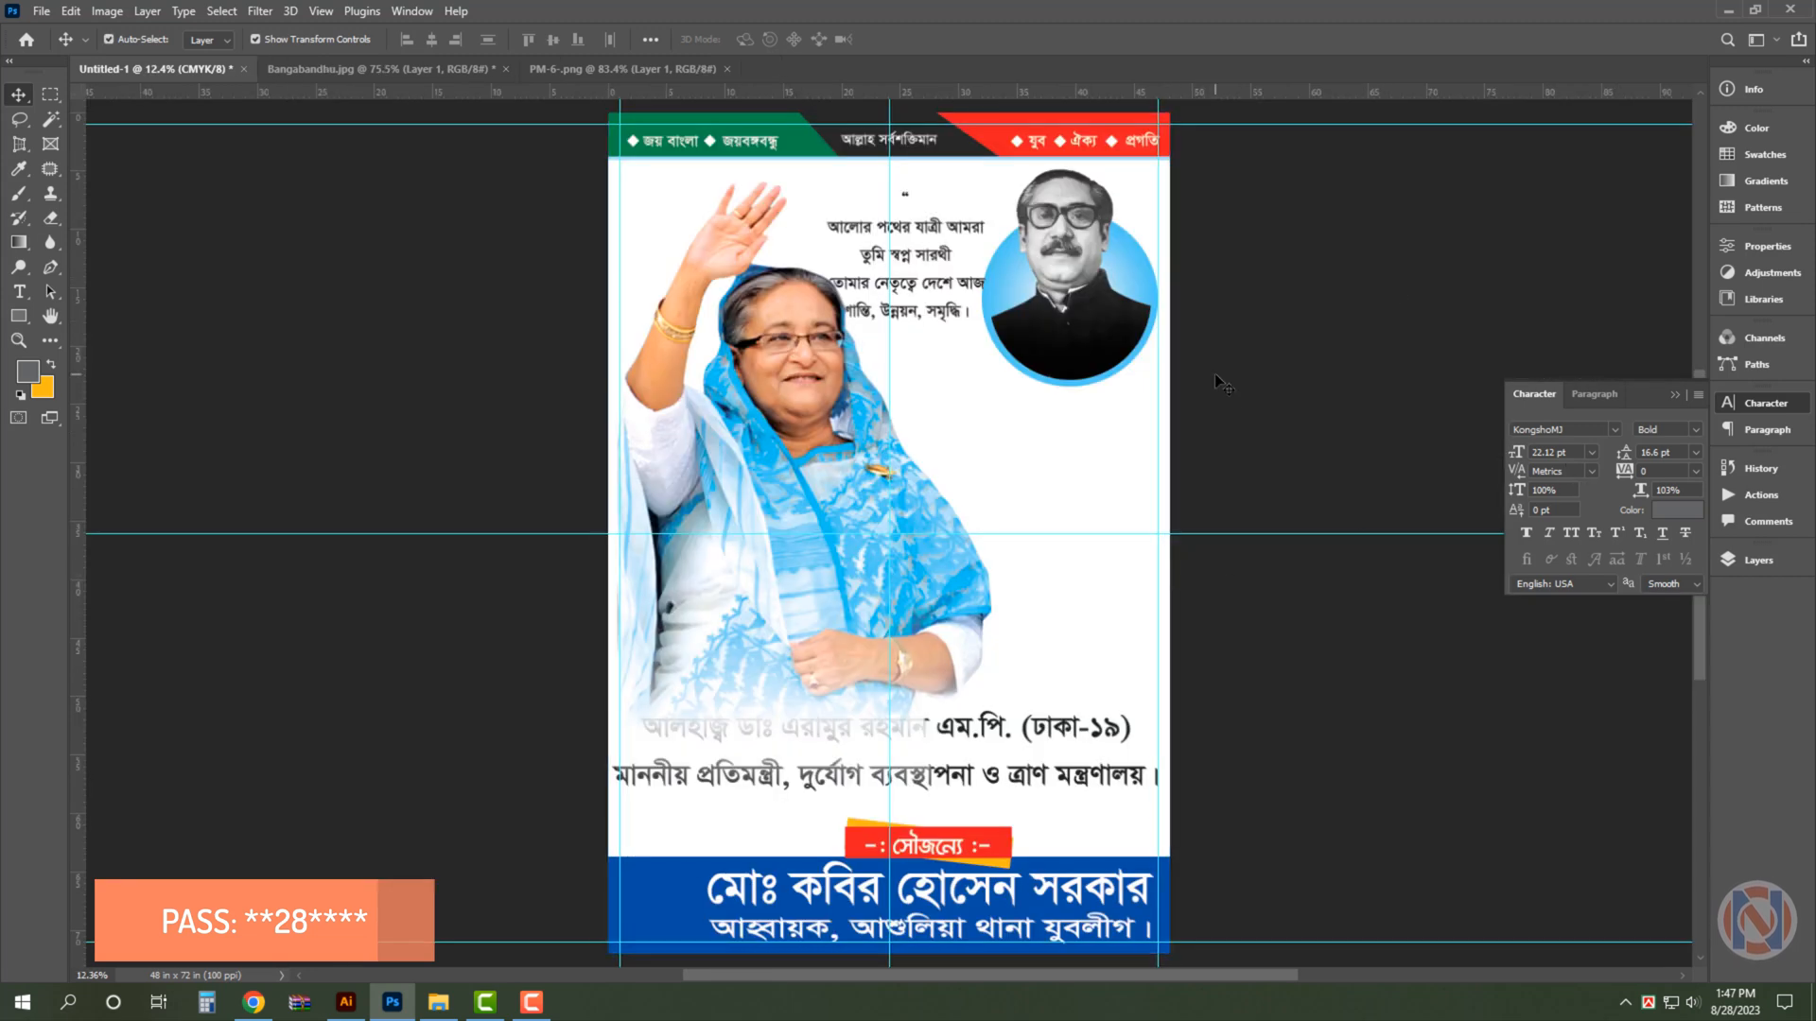
pyautogui.click(929, 231)
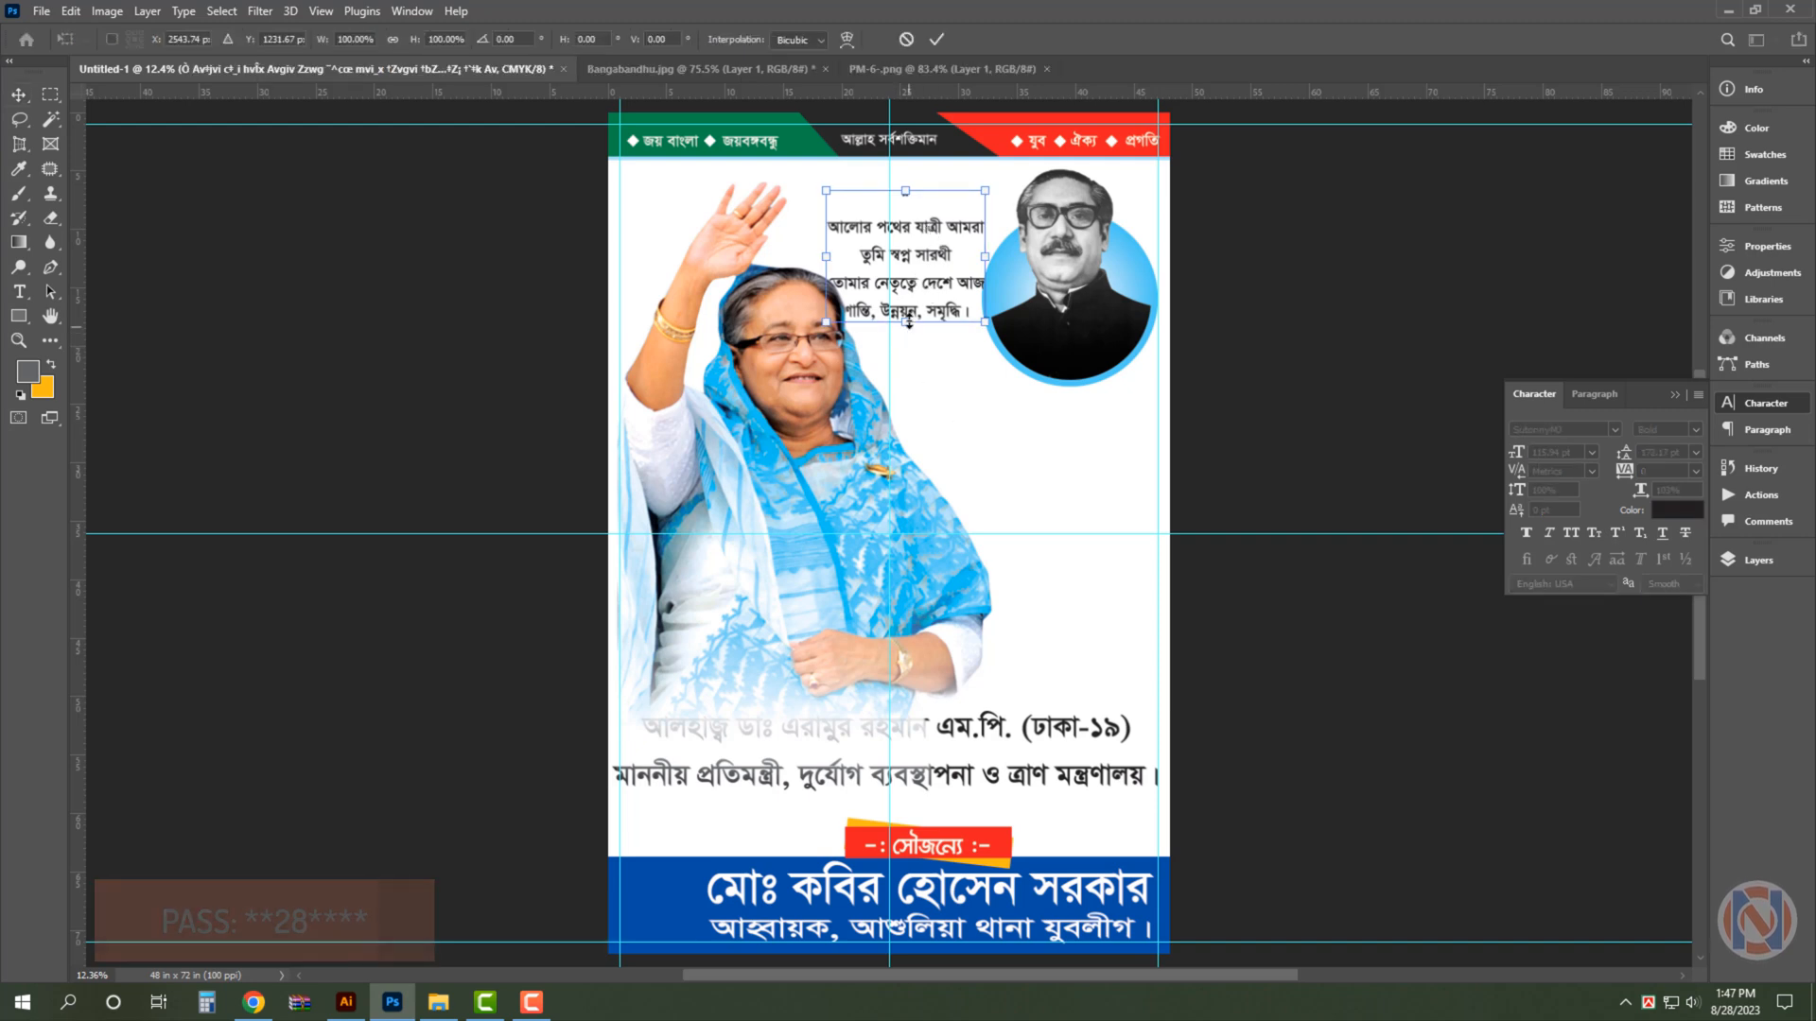
pyautogui.moveTo(905, 322); pyautogui.dragTo(908, 299)
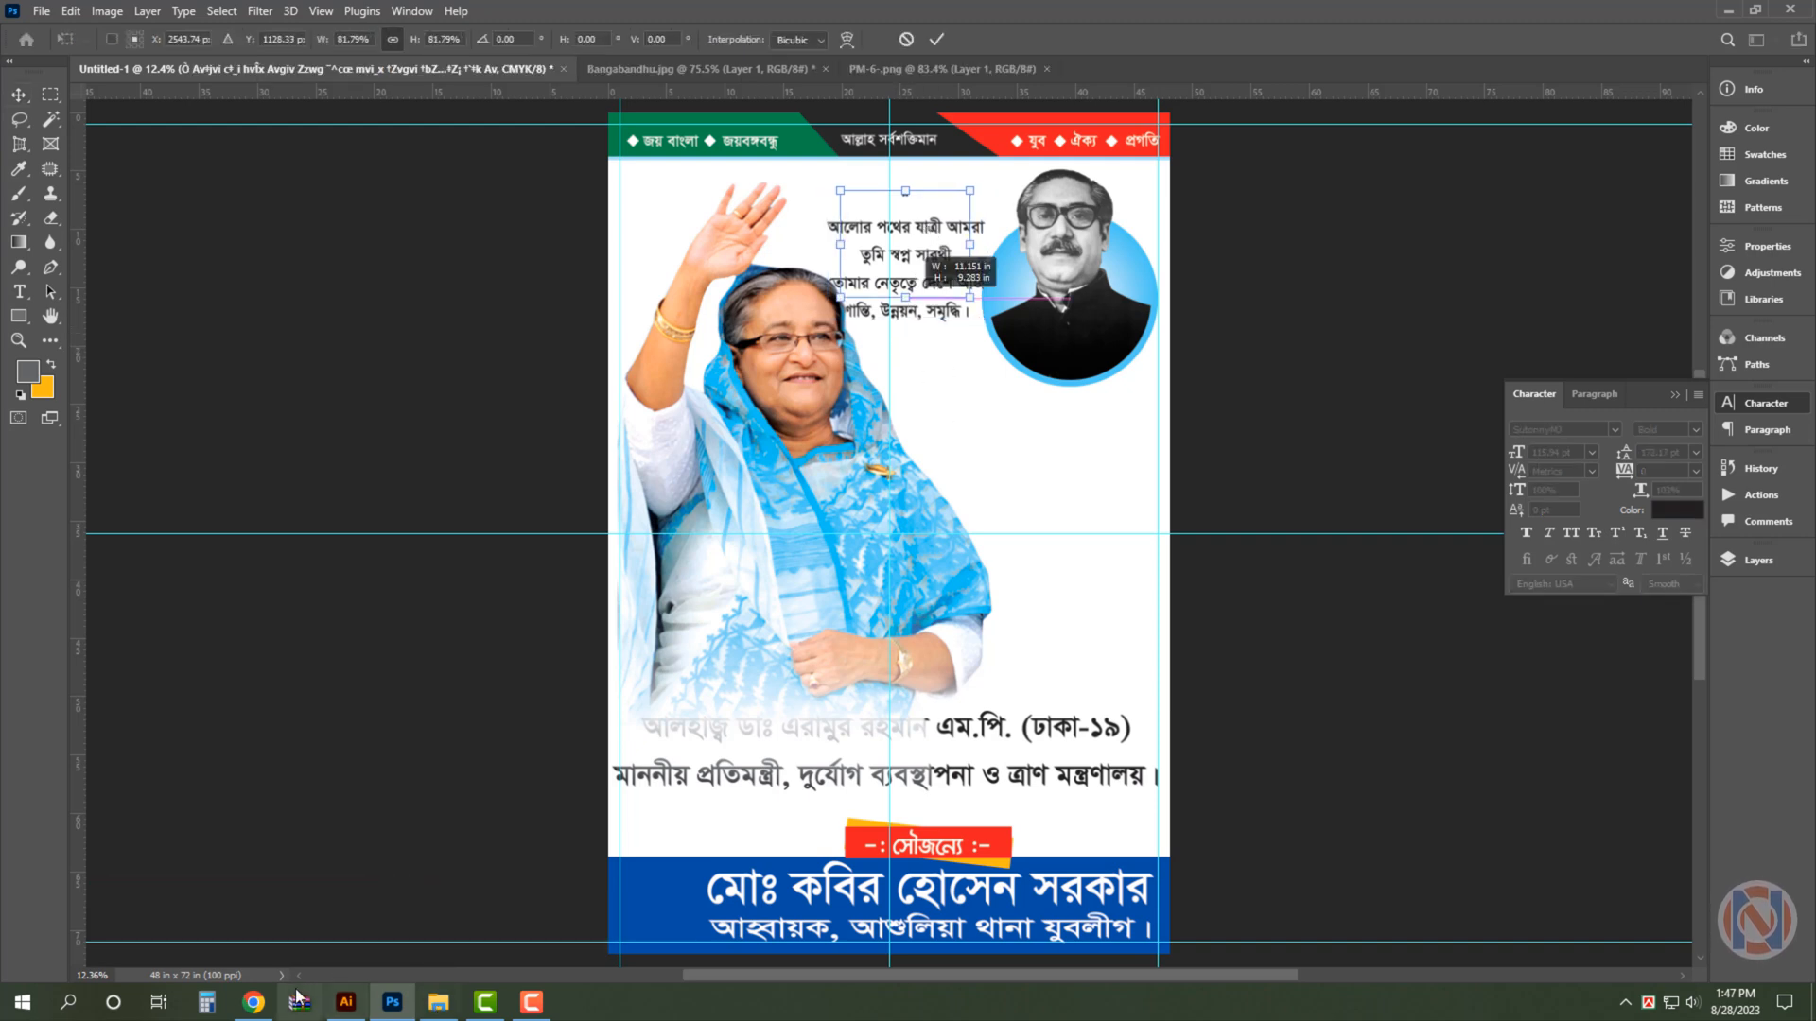
# - Switch to File Explorer, find the round Jubo League logo in the Jubo league folder, and paste it into the Photoshop poster
pyautogui.click(438, 1003)
pyautogui.click(1092, 750)
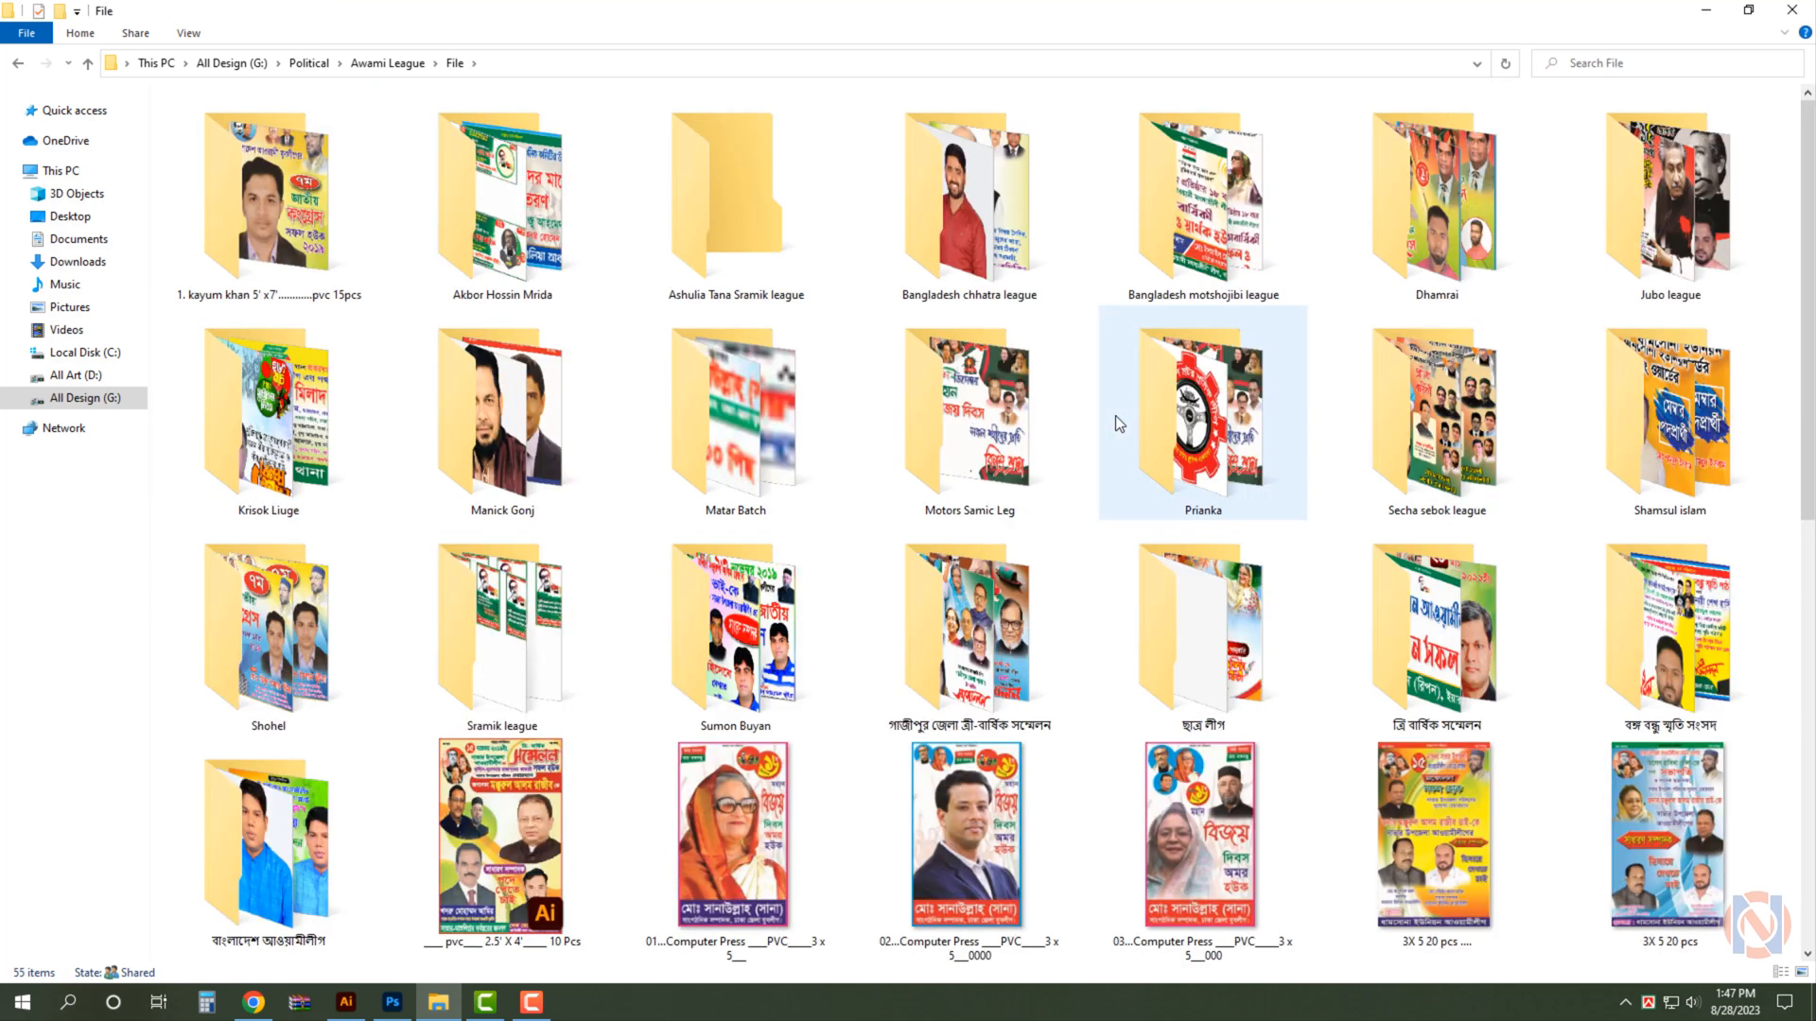
pyautogui.doubleClick(1115, 416)
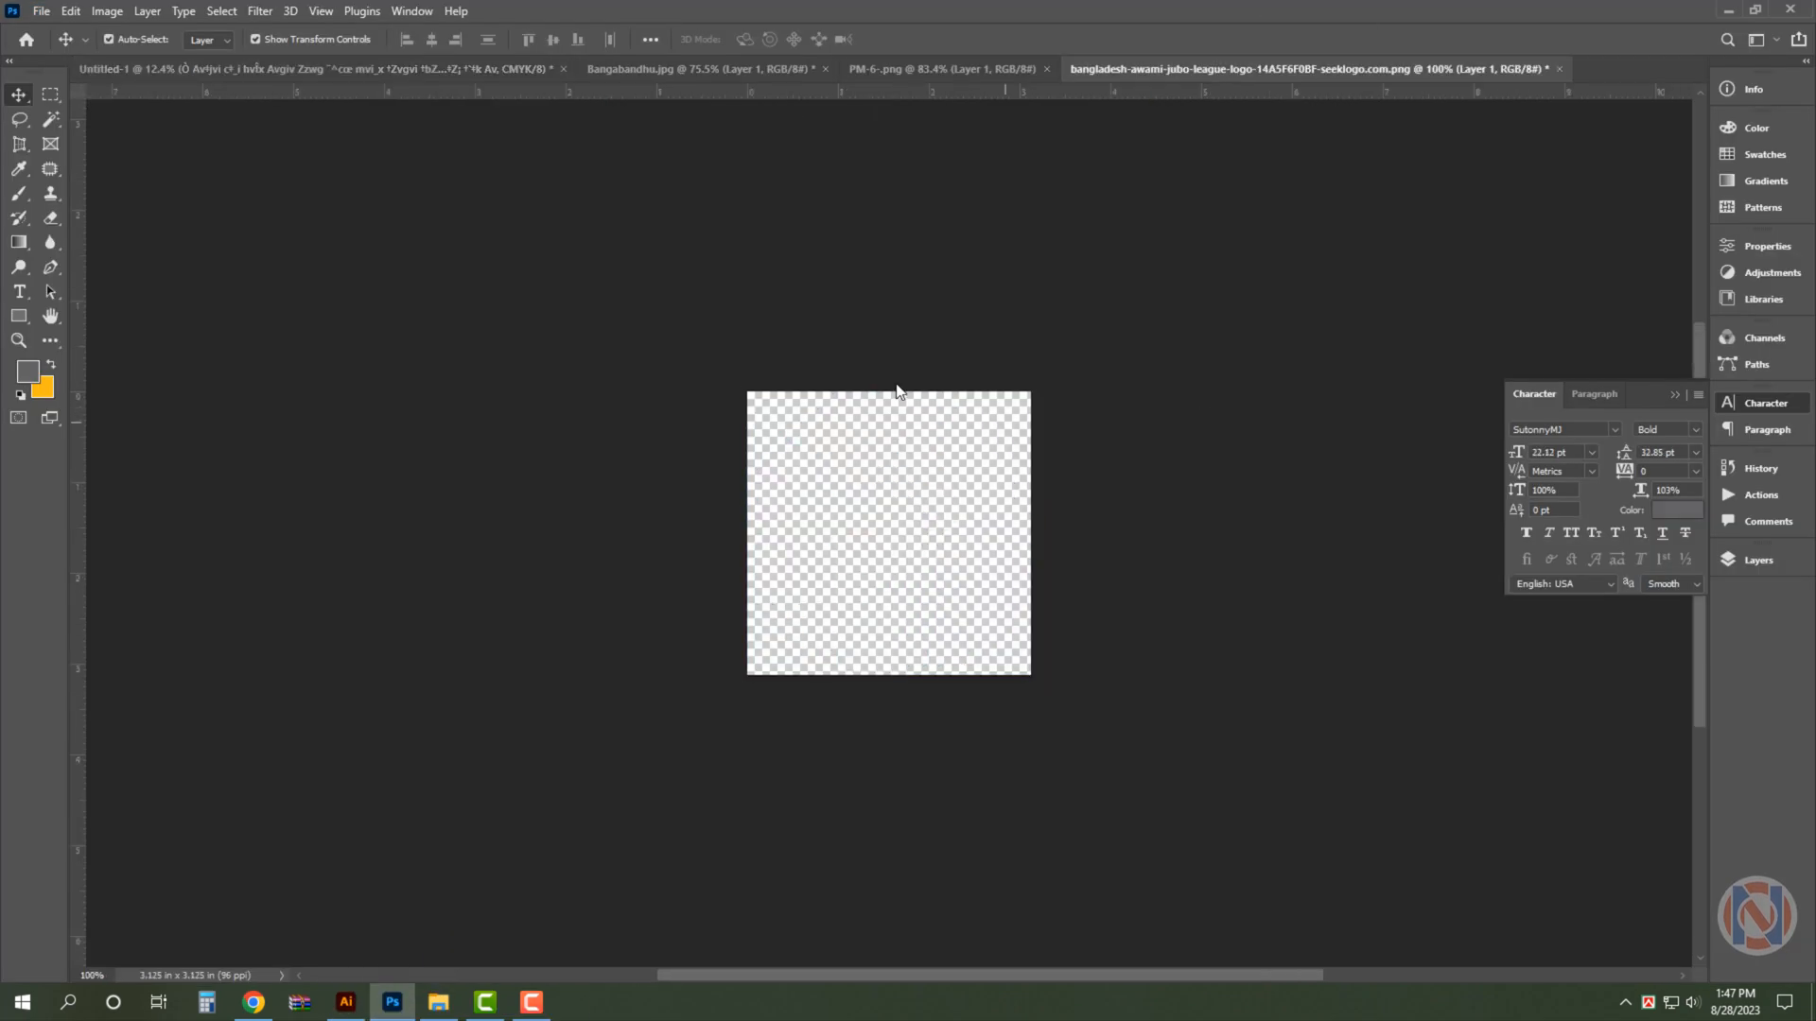
pyautogui.hotkey('ctrl', 'w')
pyautogui.click(912, 376)
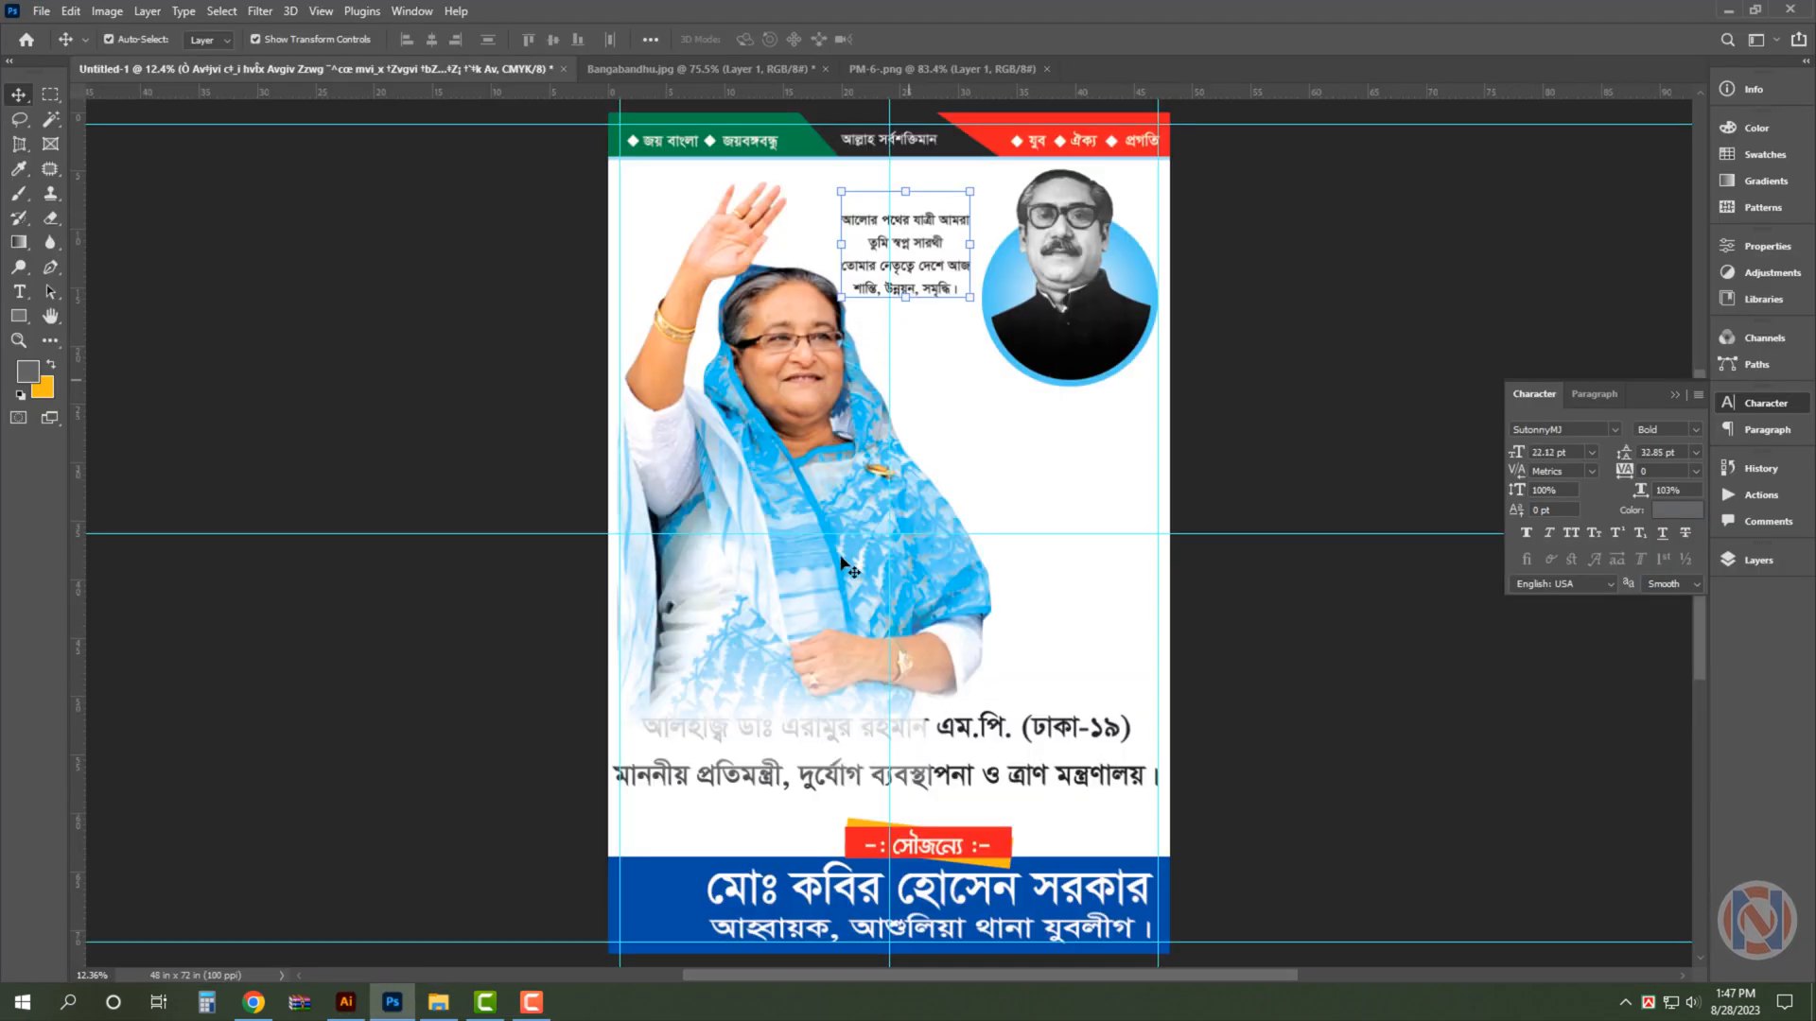
pyautogui.scroll(2, 712, 930)
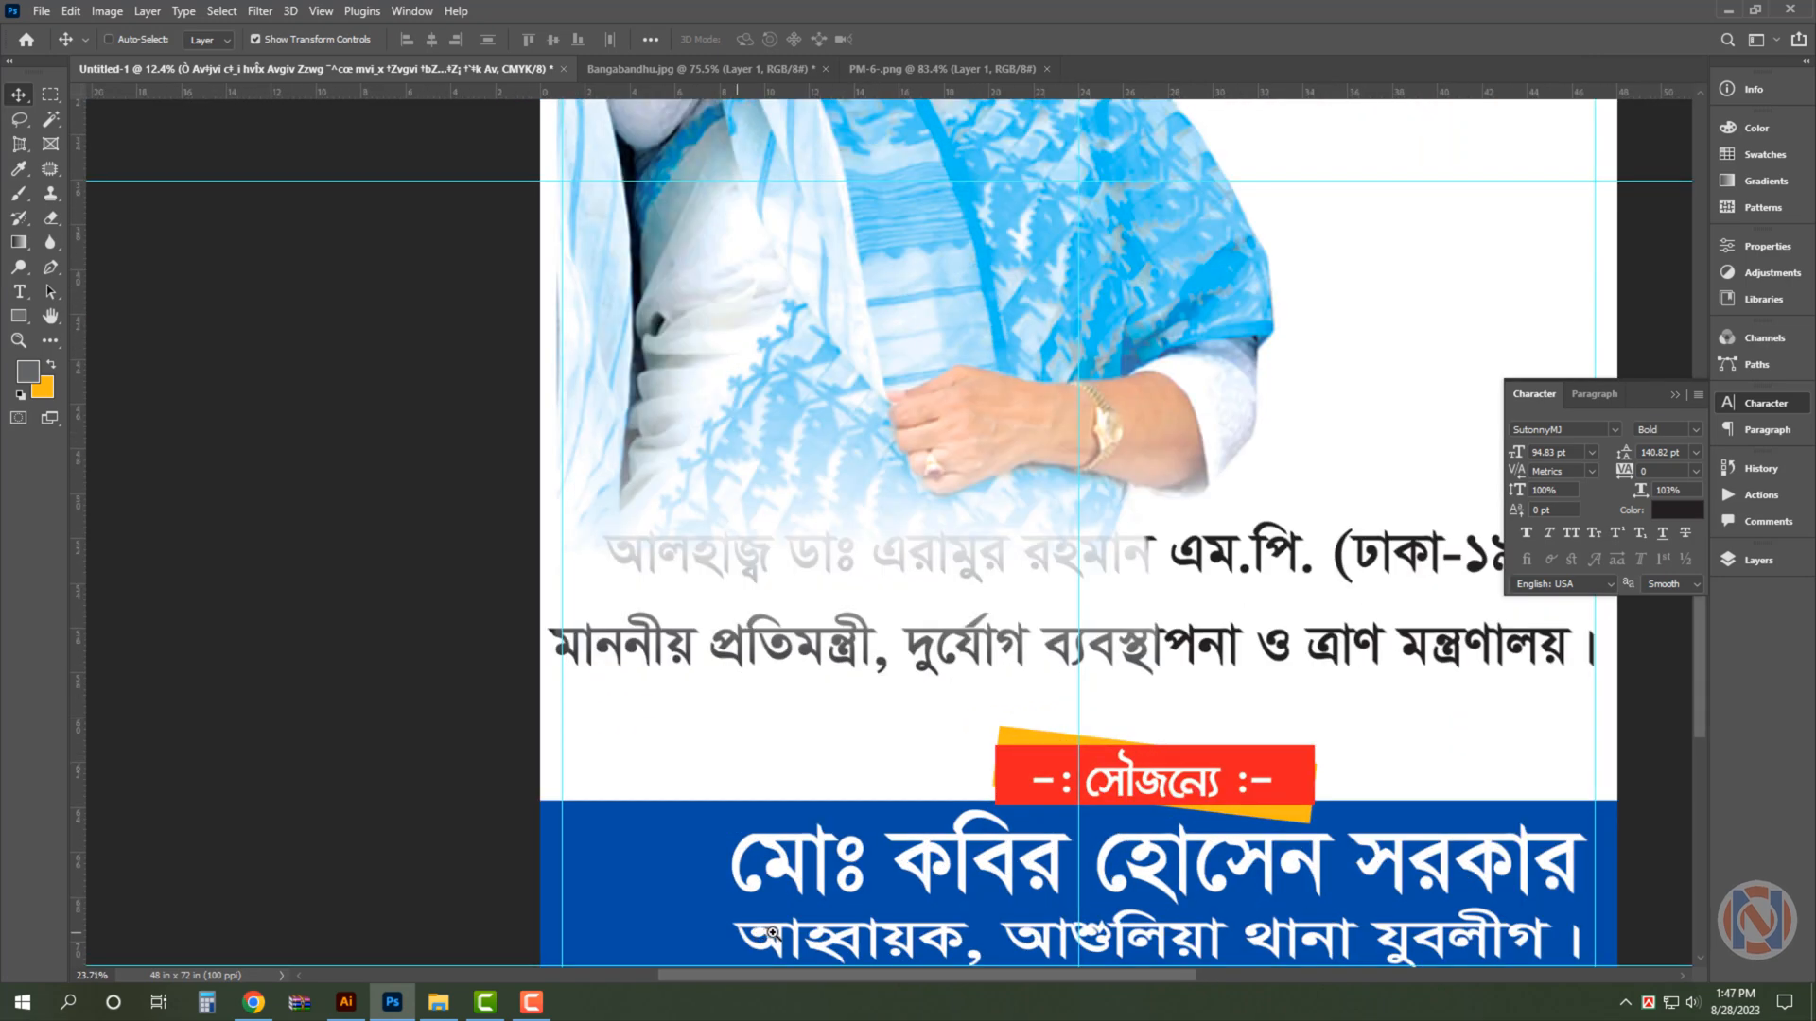
pyautogui.scroll(3, 766, 935)
pyautogui.moveTo(709, 690); pyautogui.dragTo(700, 639)
pyautogui.hotkey('ctrl', 'v')
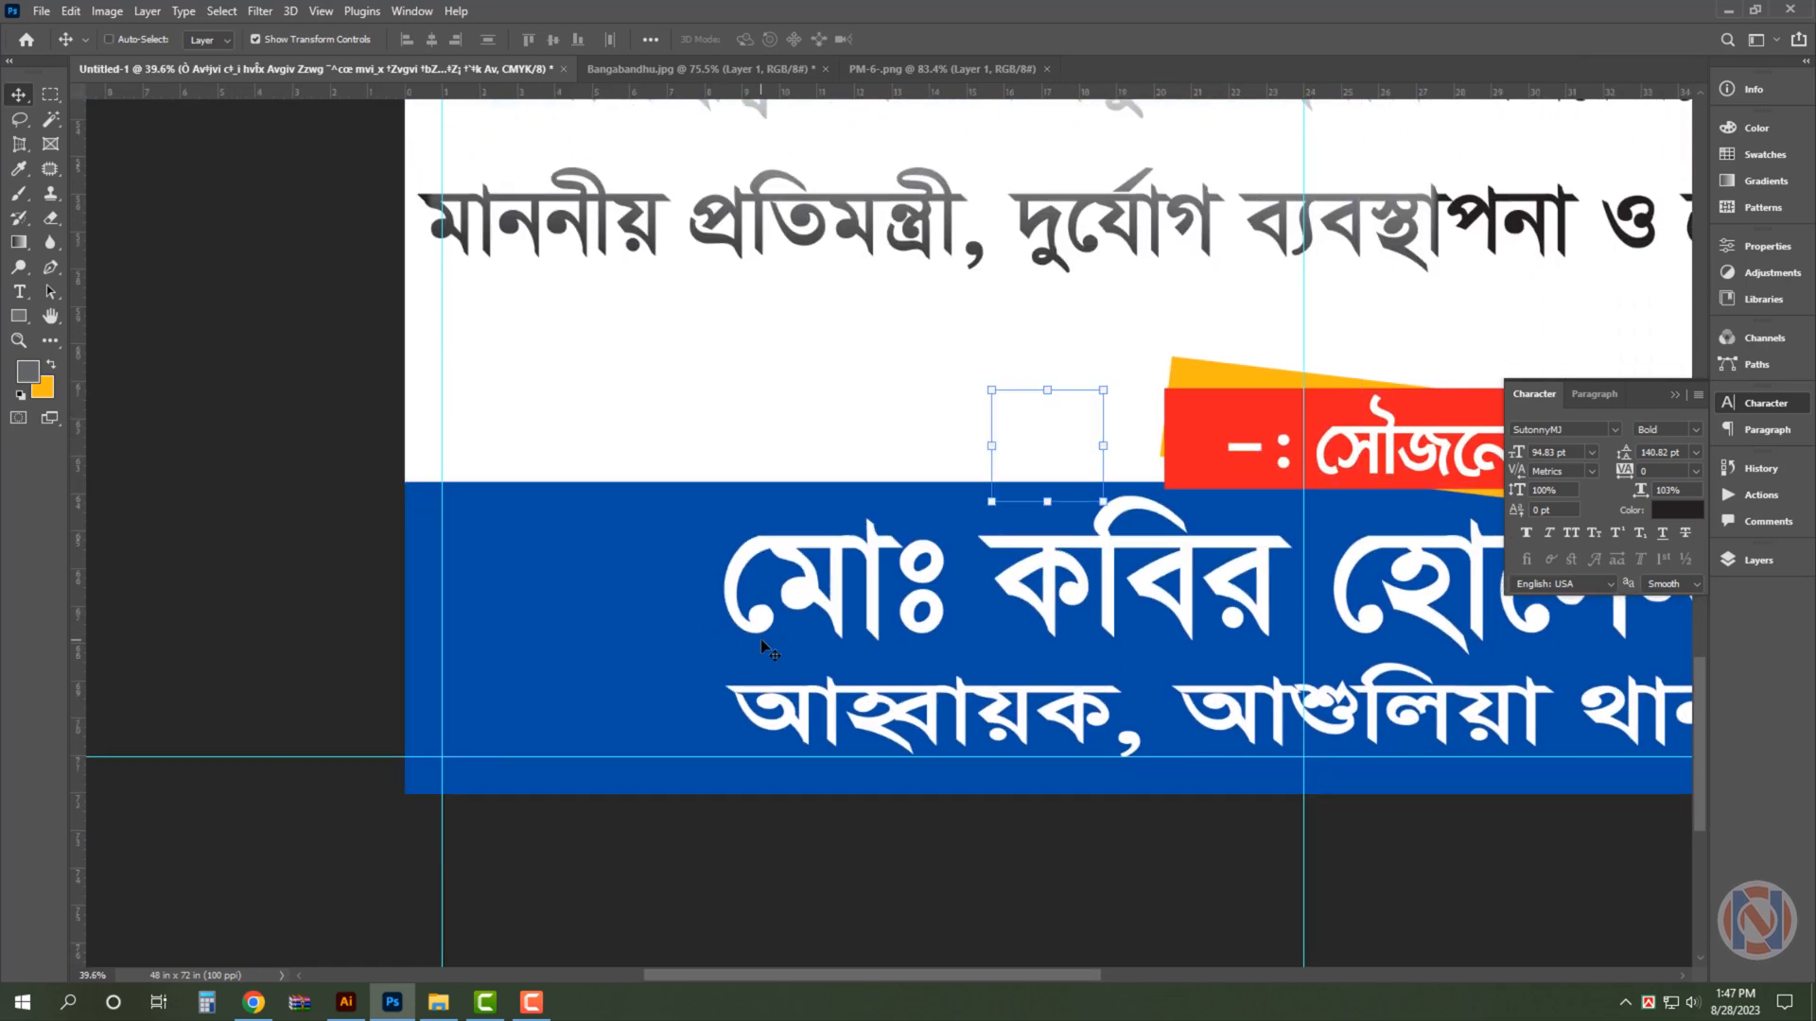
# - Move the Jubo League logo into the empty left end of the blue band and enlarge it to fit the space
pyautogui.click(587, 651)
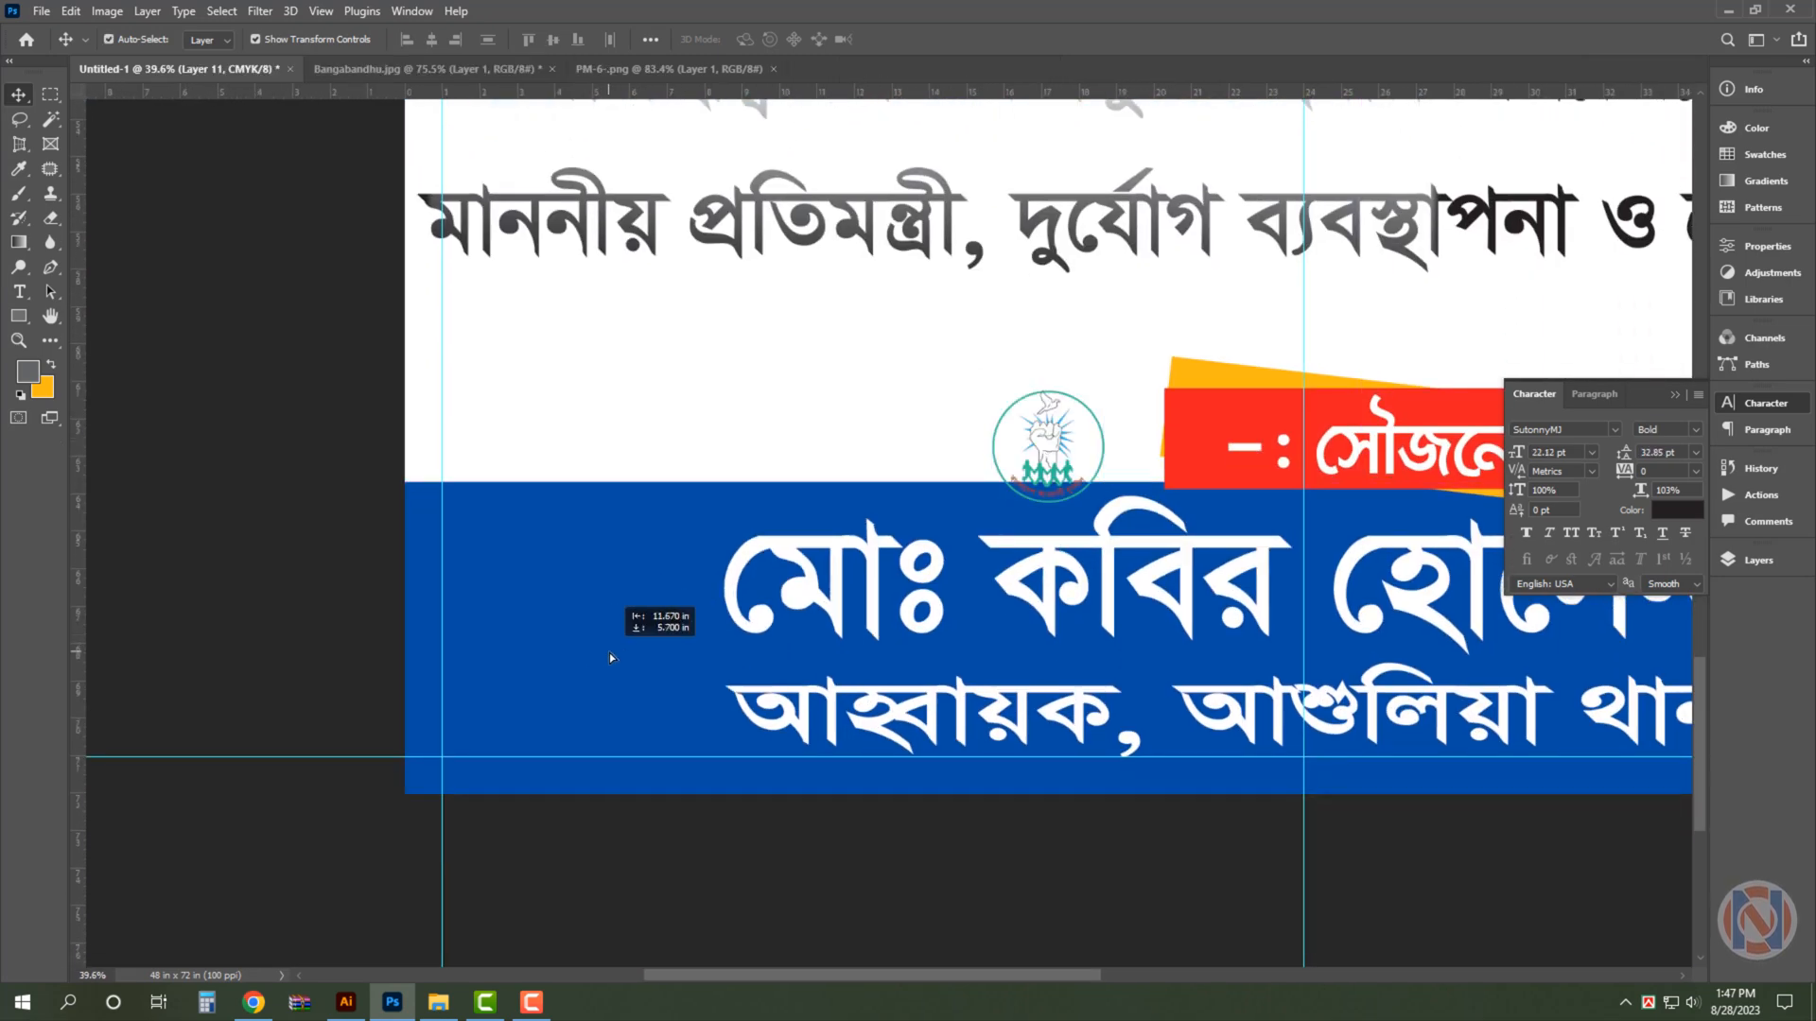
pyautogui.moveTo(1059, 439); pyautogui.dragTo(451, 538)
pyautogui.hotkey('ctrl', 't')
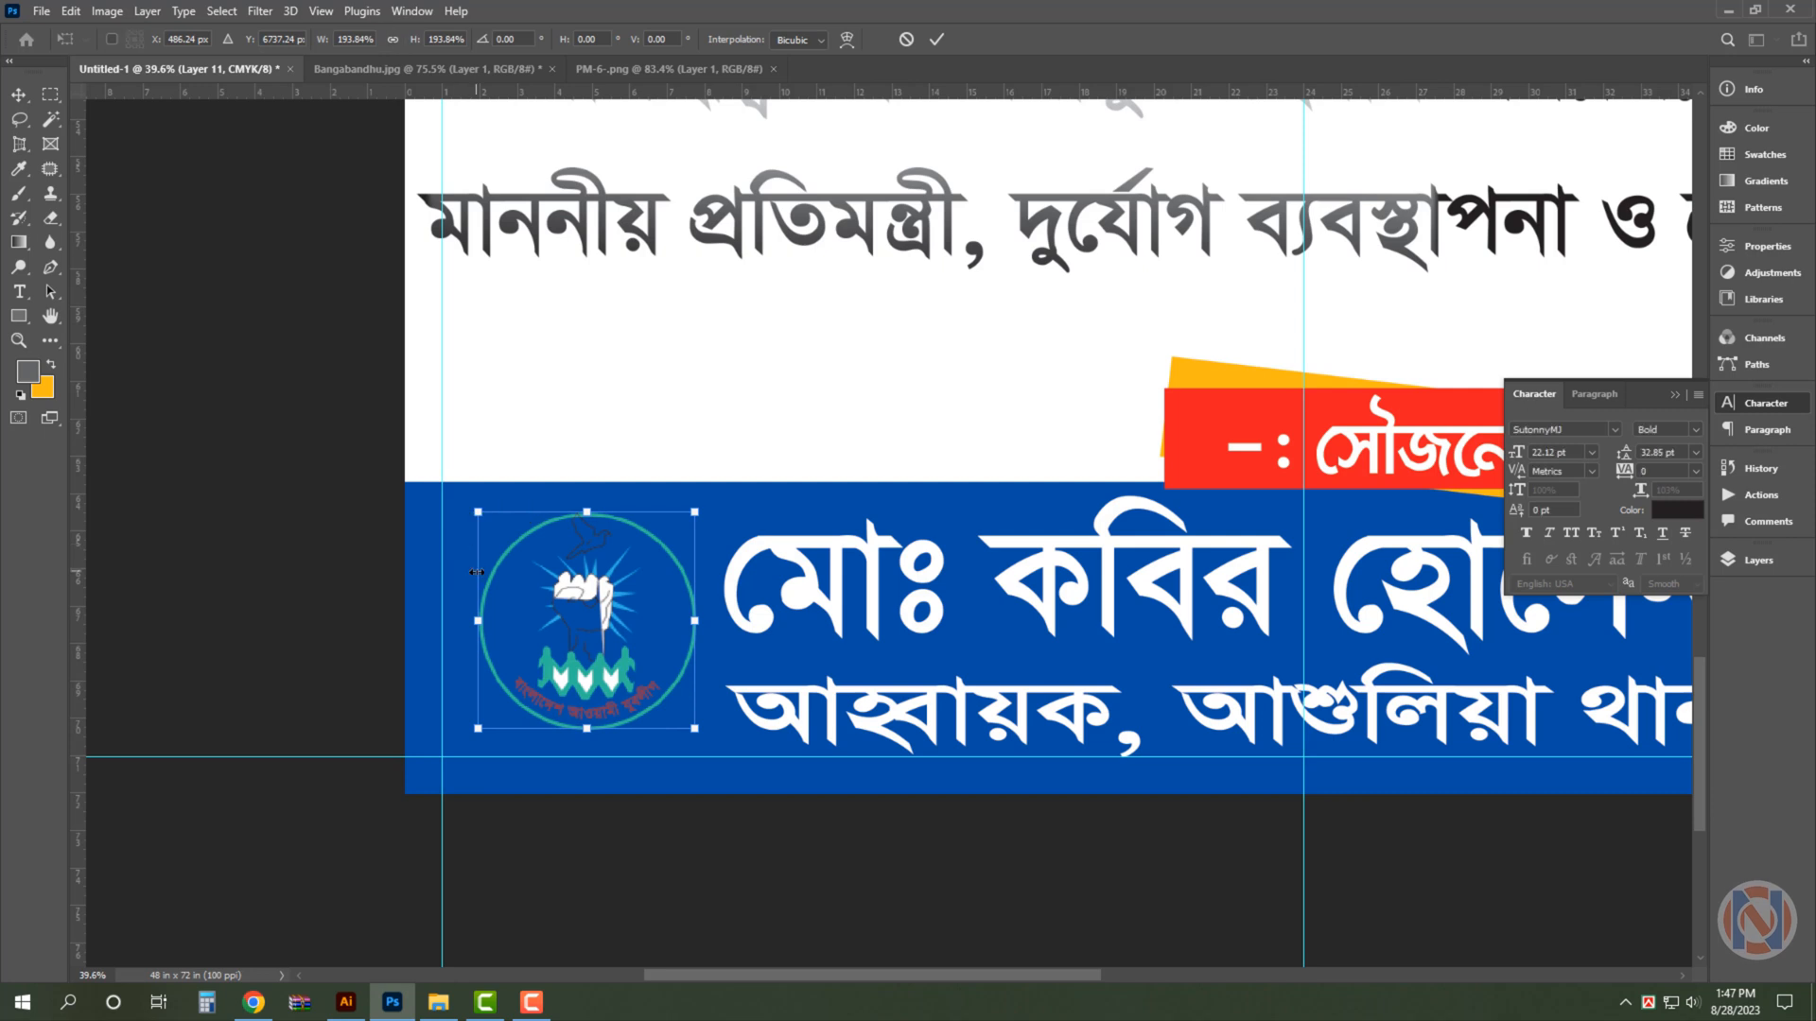
pyautogui.moveTo(695, 731); pyautogui.dragTo(641, 675)
pyautogui.press('Return')
# - Outline the blue band's left end with a slanted right edge using the Pen tool, and copy that area to a new layer
pyautogui.click(666, 704)
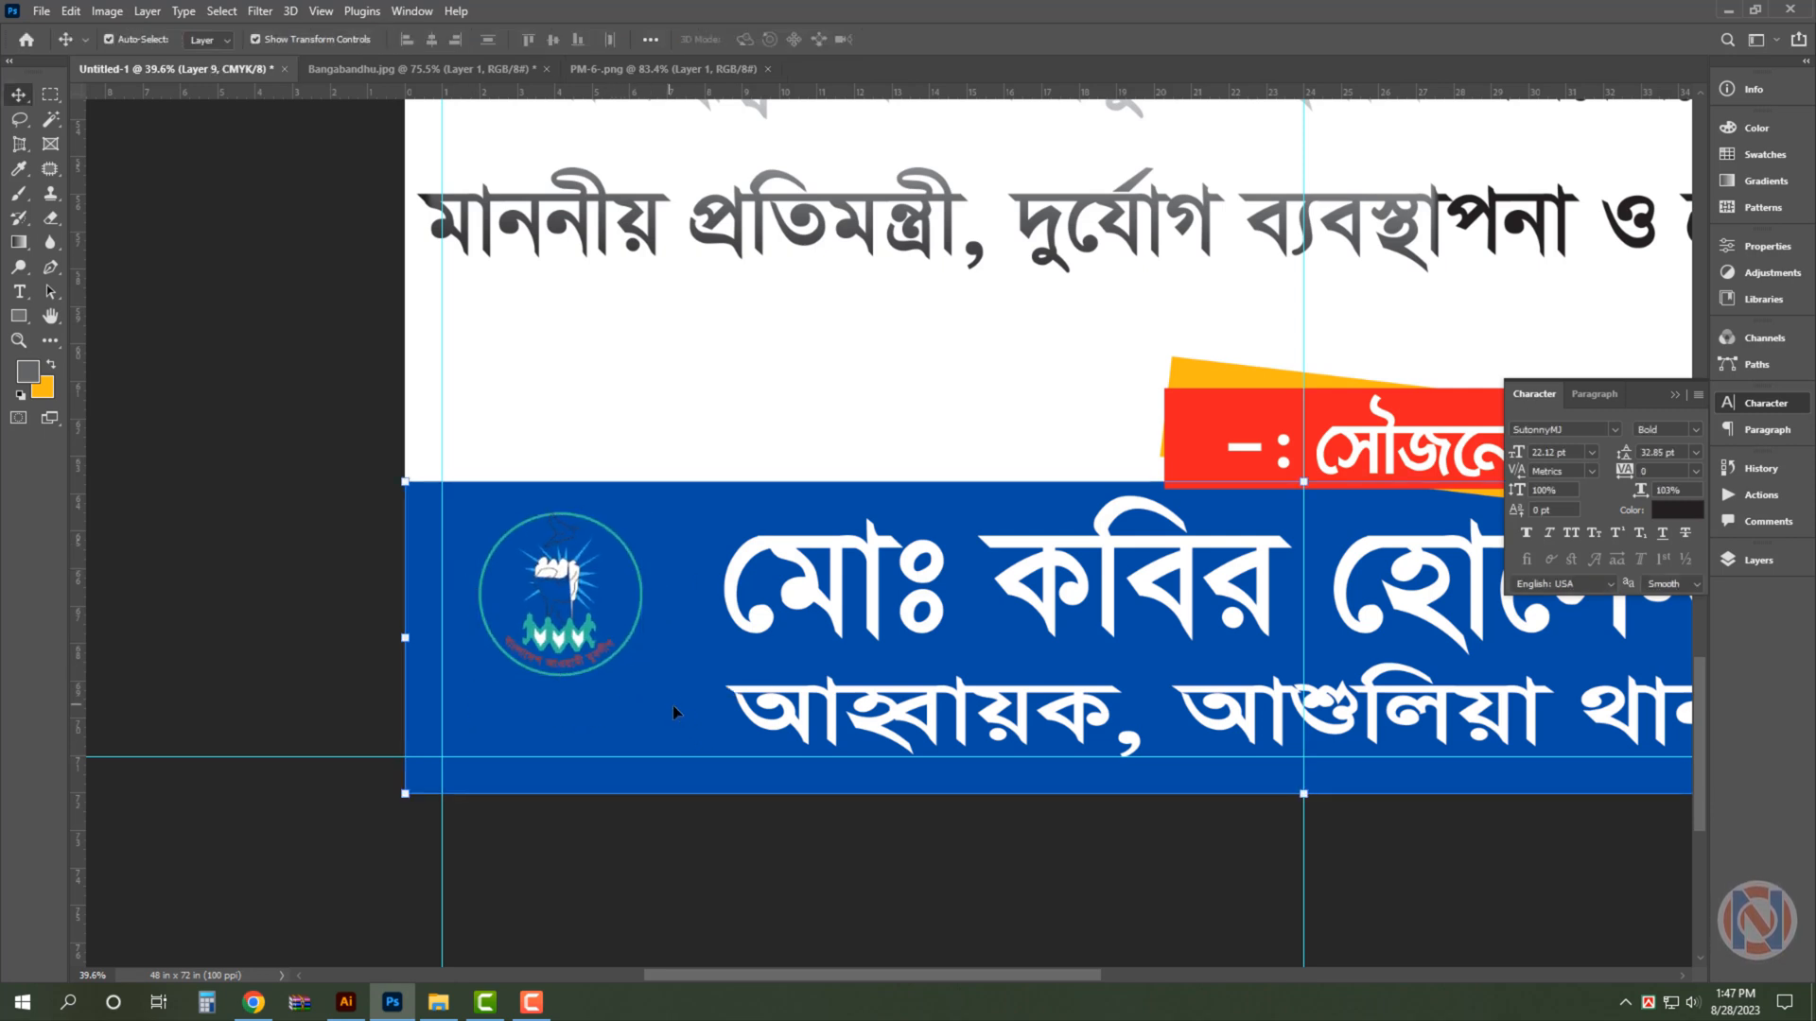
pyautogui.press('p')
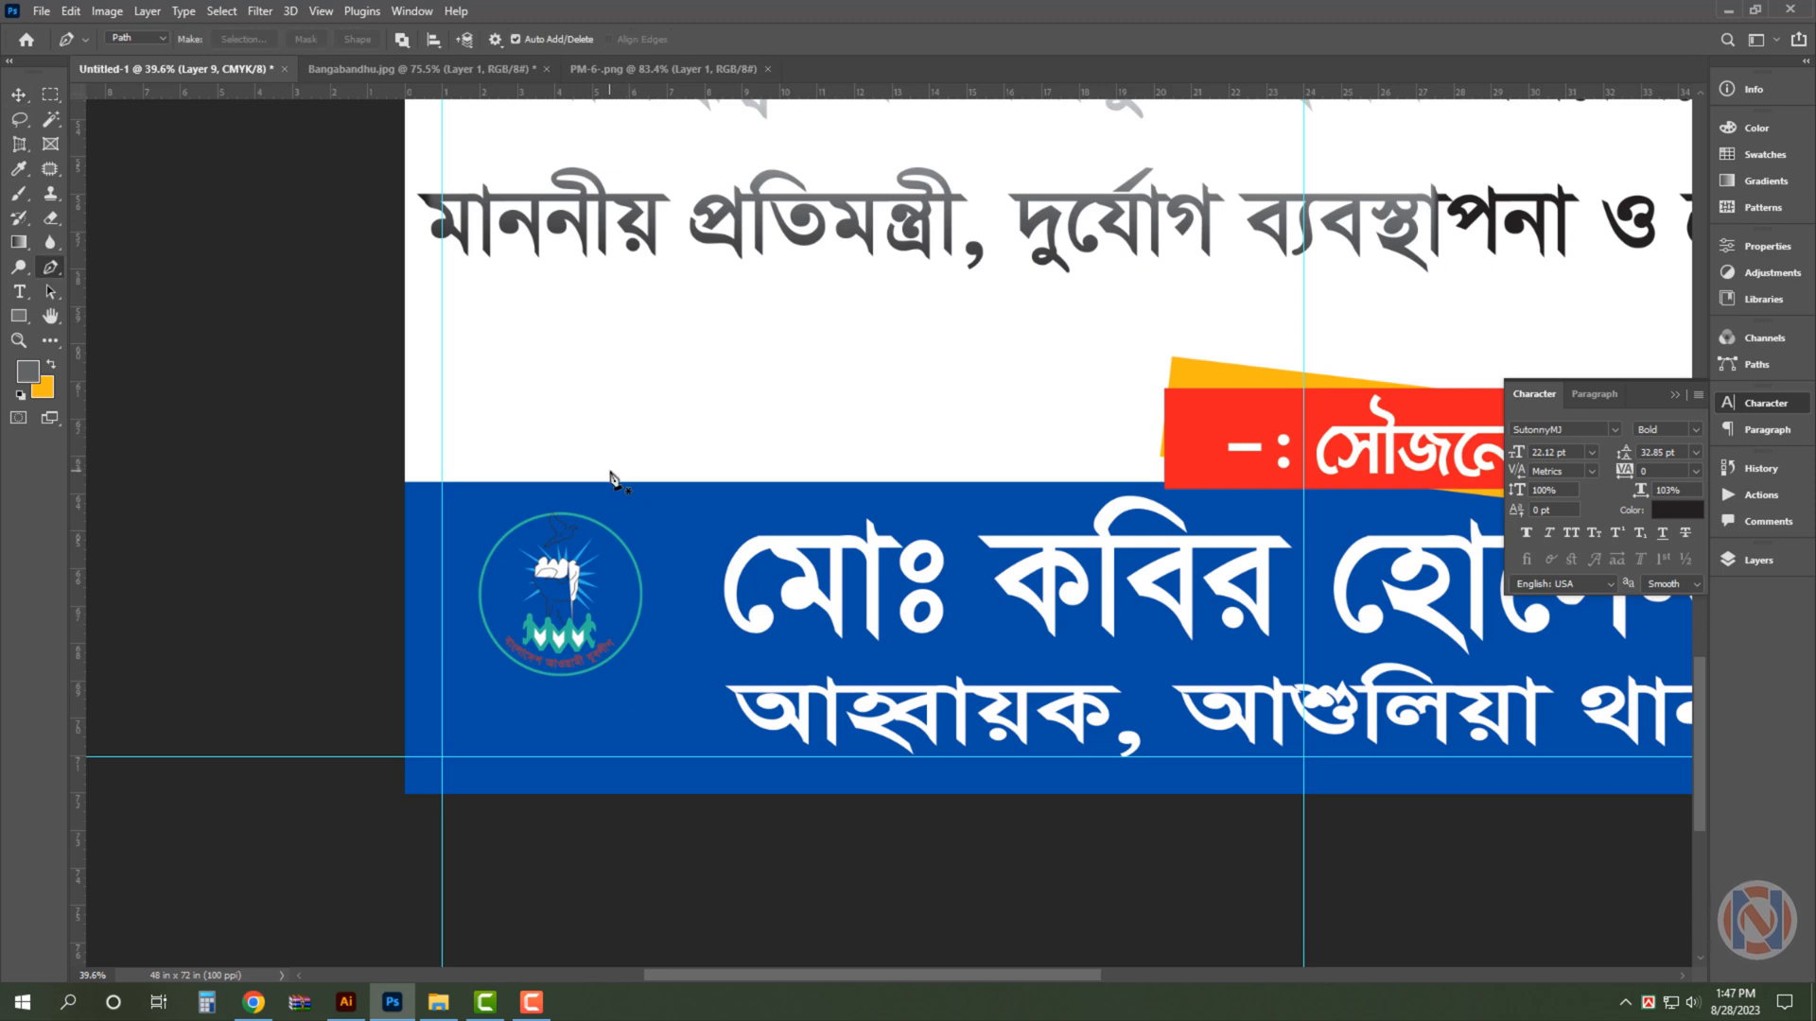
pyautogui.click(612, 470)
pyautogui.click(326, 857)
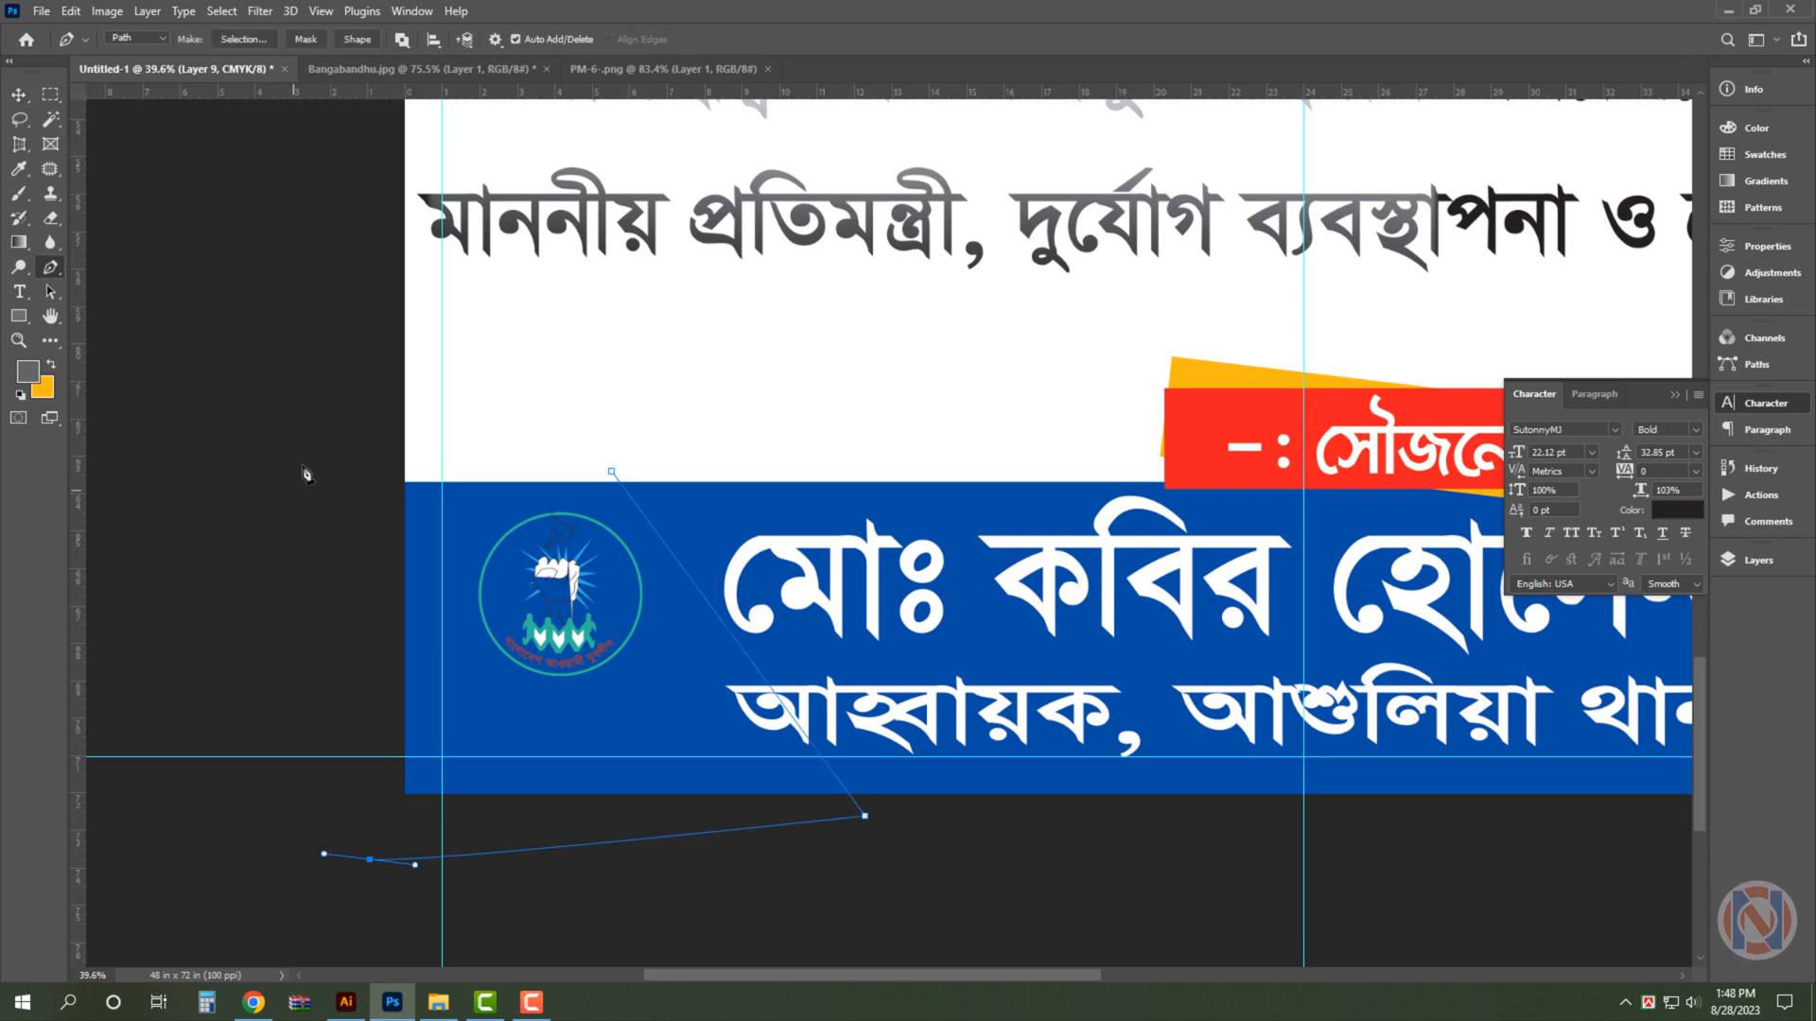
pyautogui.click(298, 417)
pyautogui.click(612, 470)
pyautogui.hotkey('ctrl', 'Return')
pyautogui.press('v')
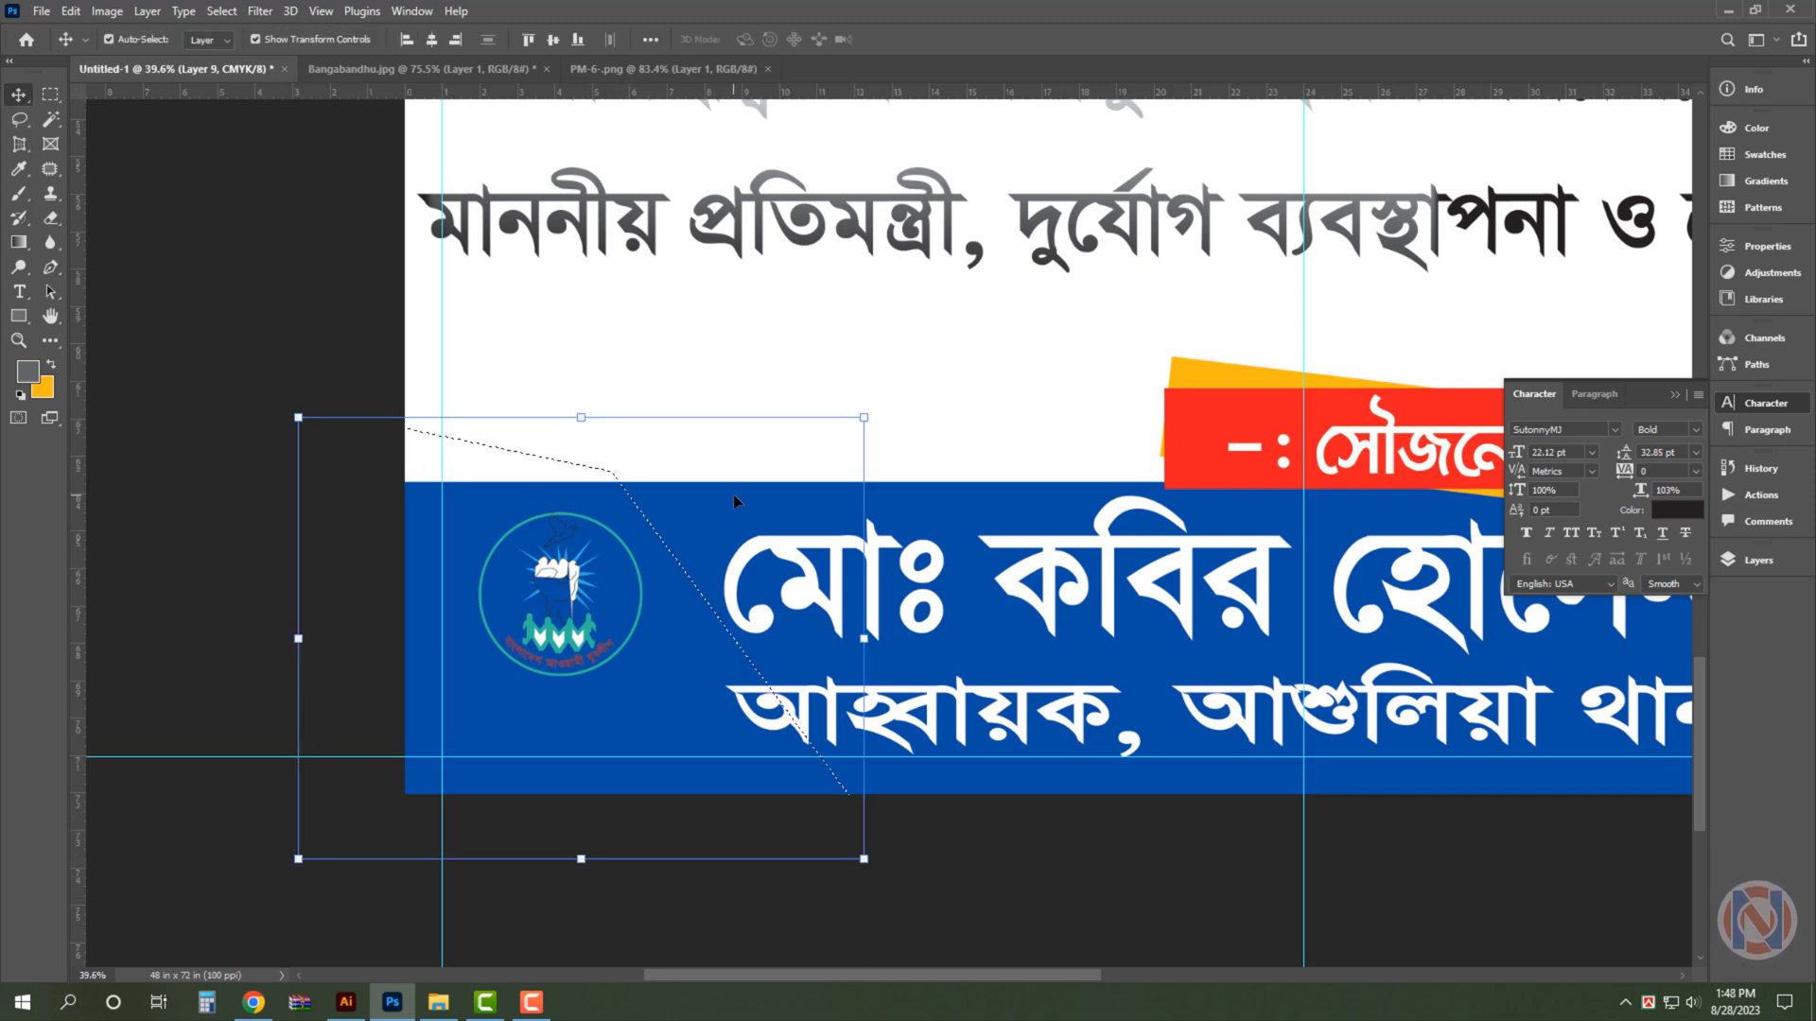
pyautogui.hotkey('ctrl', 'j')
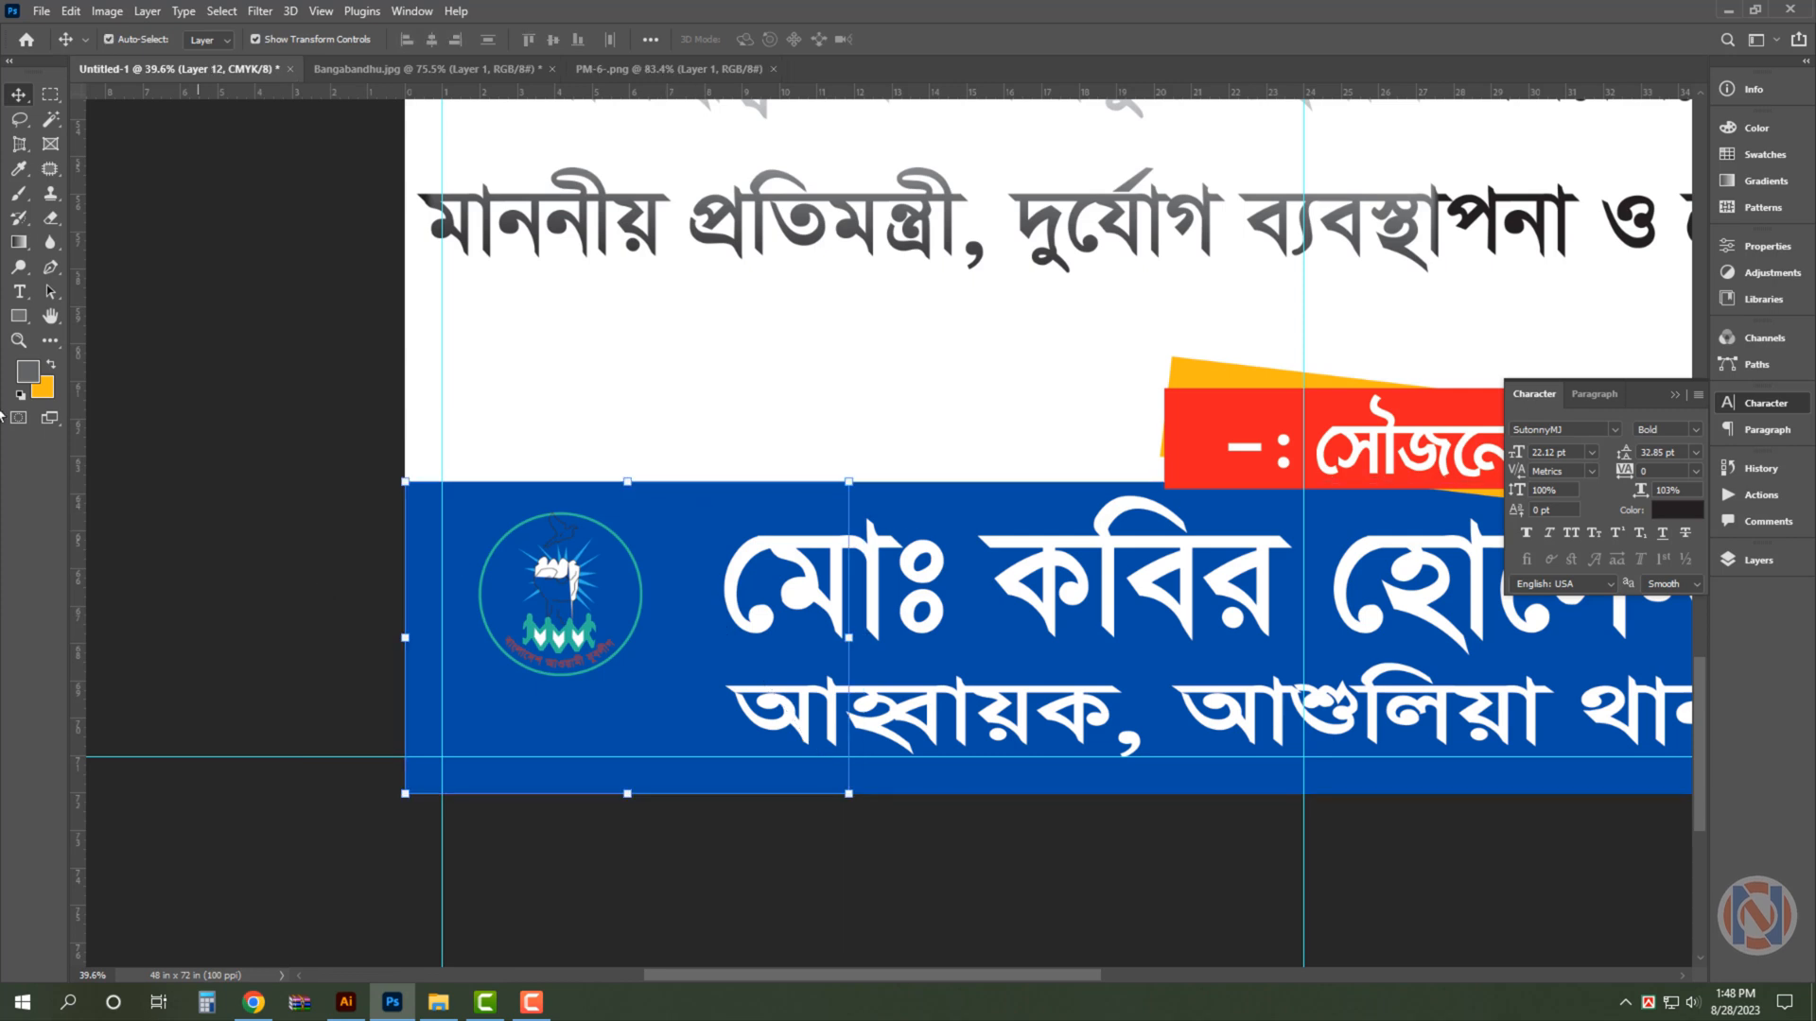
# - Set the background colour to white and fill the slanted shape behind the Jubo League logo with it
pyautogui.click(43, 388)
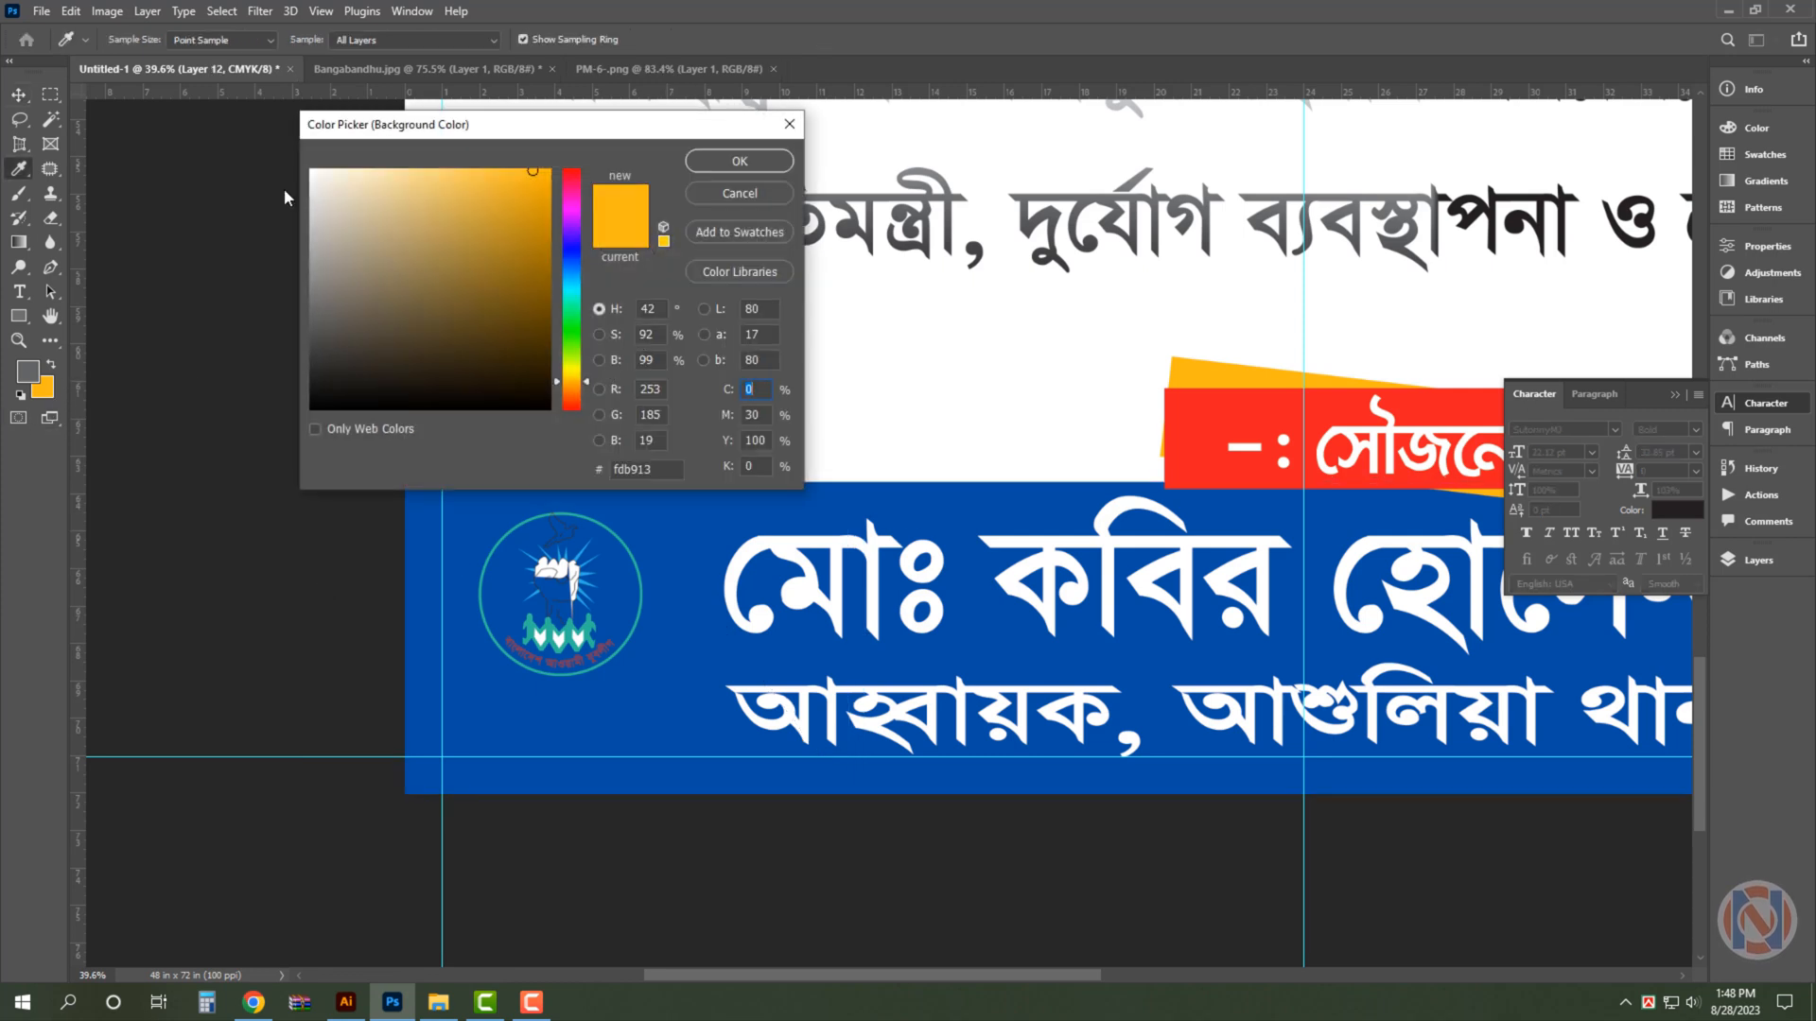
pyautogui.moveTo(352, 221); pyautogui.dragTo(247, 120)
pyautogui.press('Return')
pyautogui.hotkey('ctrl', 'BackSpace')
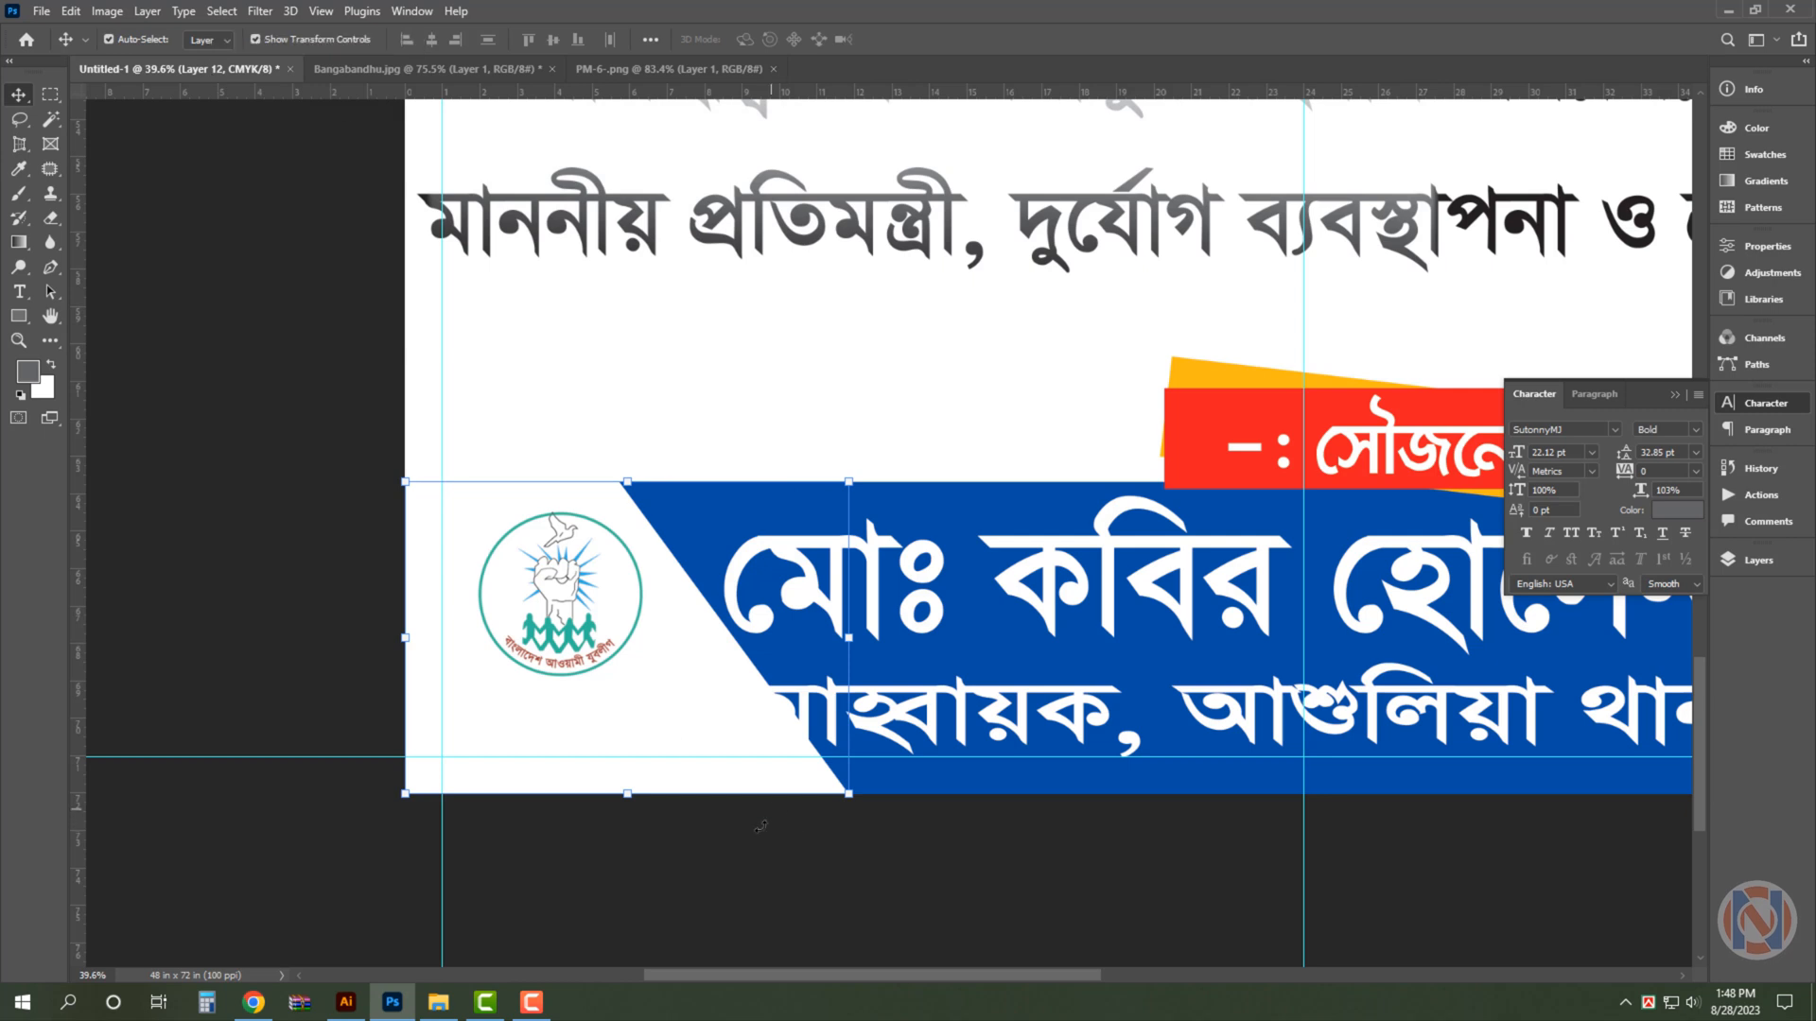
pyautogui.click(791, 864)
# - Scale the second text line in the blue band down to about 82%, clear of the white shape, and hide the character settings
pyautogui.click(988, 712)
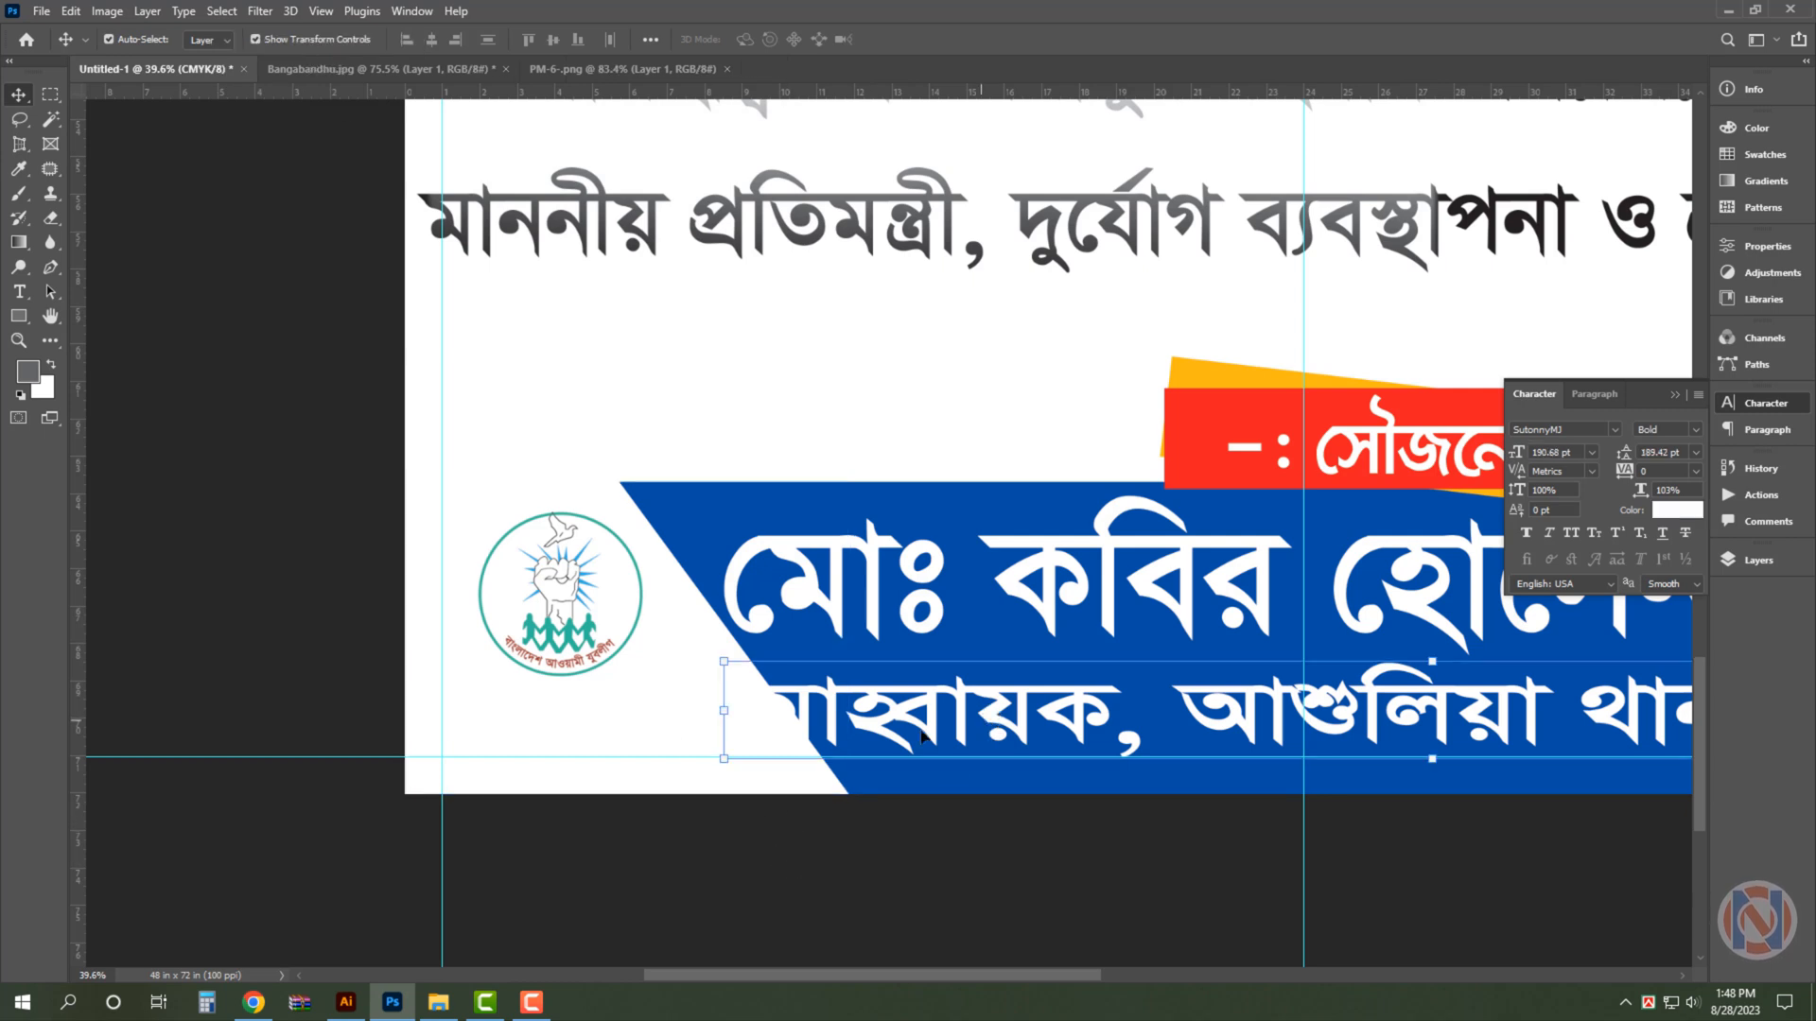
pyautogui.hotkey('ctrl', 't')
pyautogui.moveTo(727, 724); pyautogui.dragTo(982, 716)
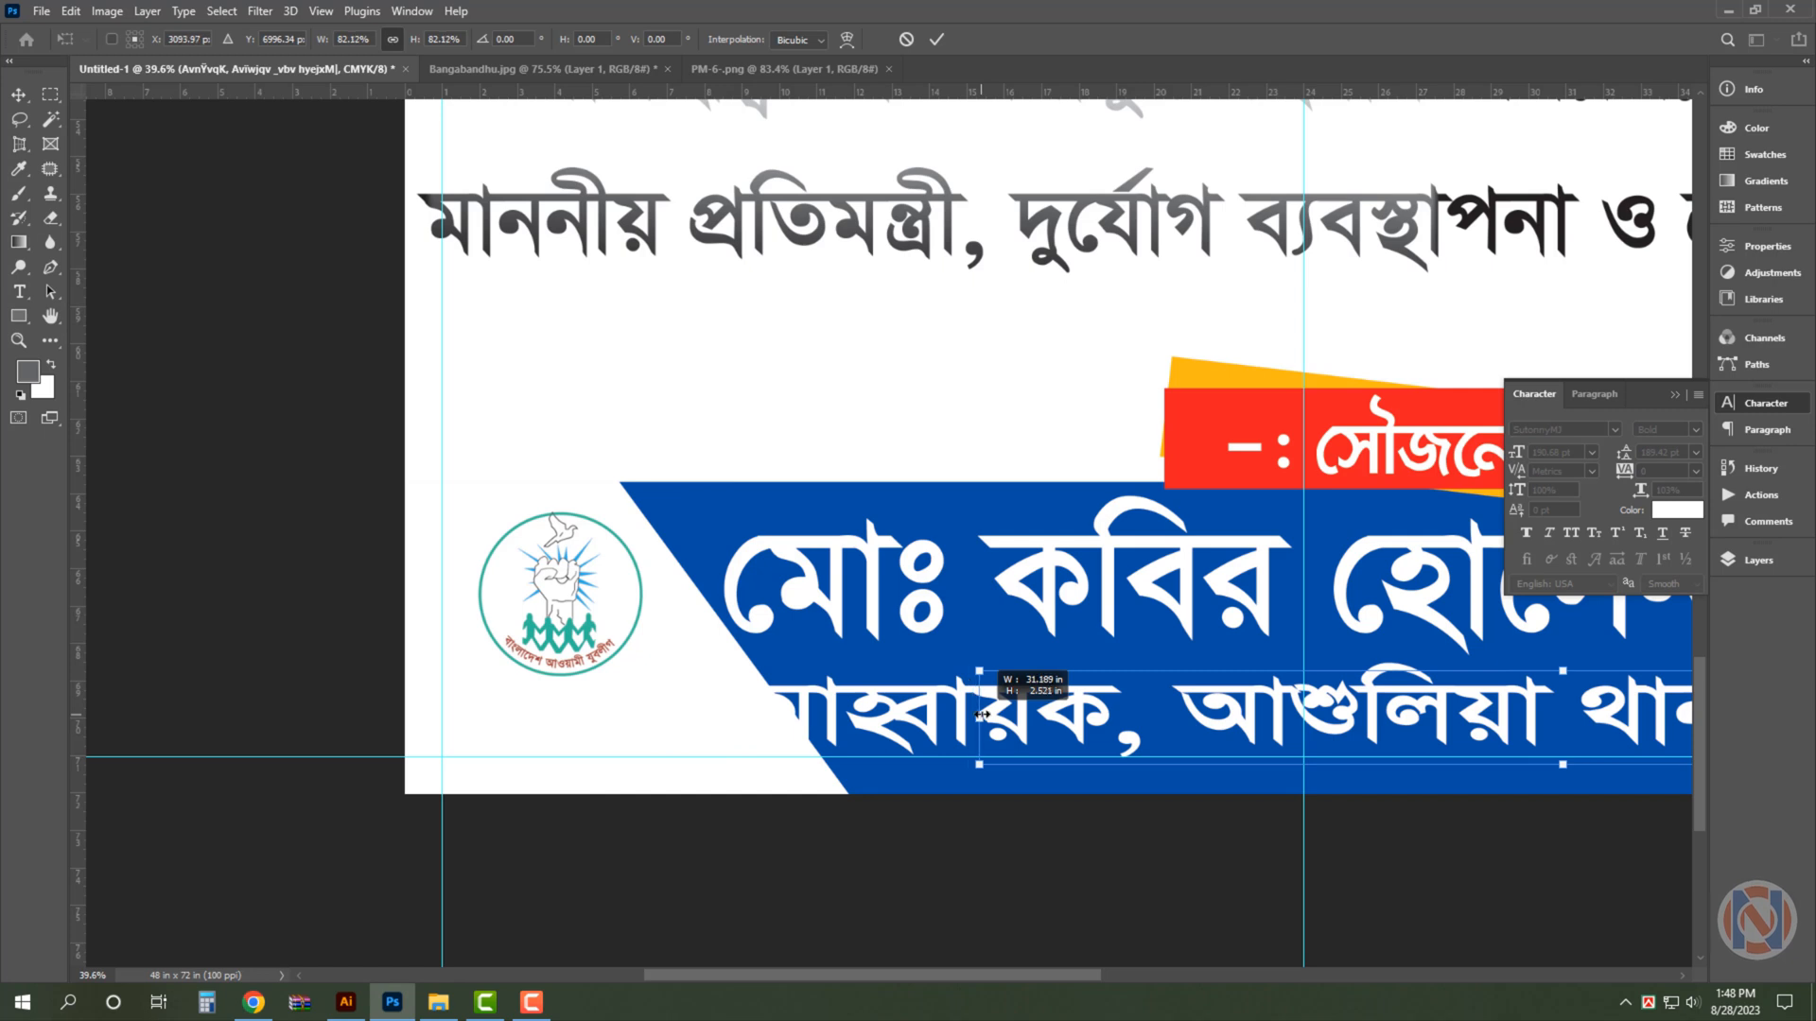
pyautogui.press('Return')
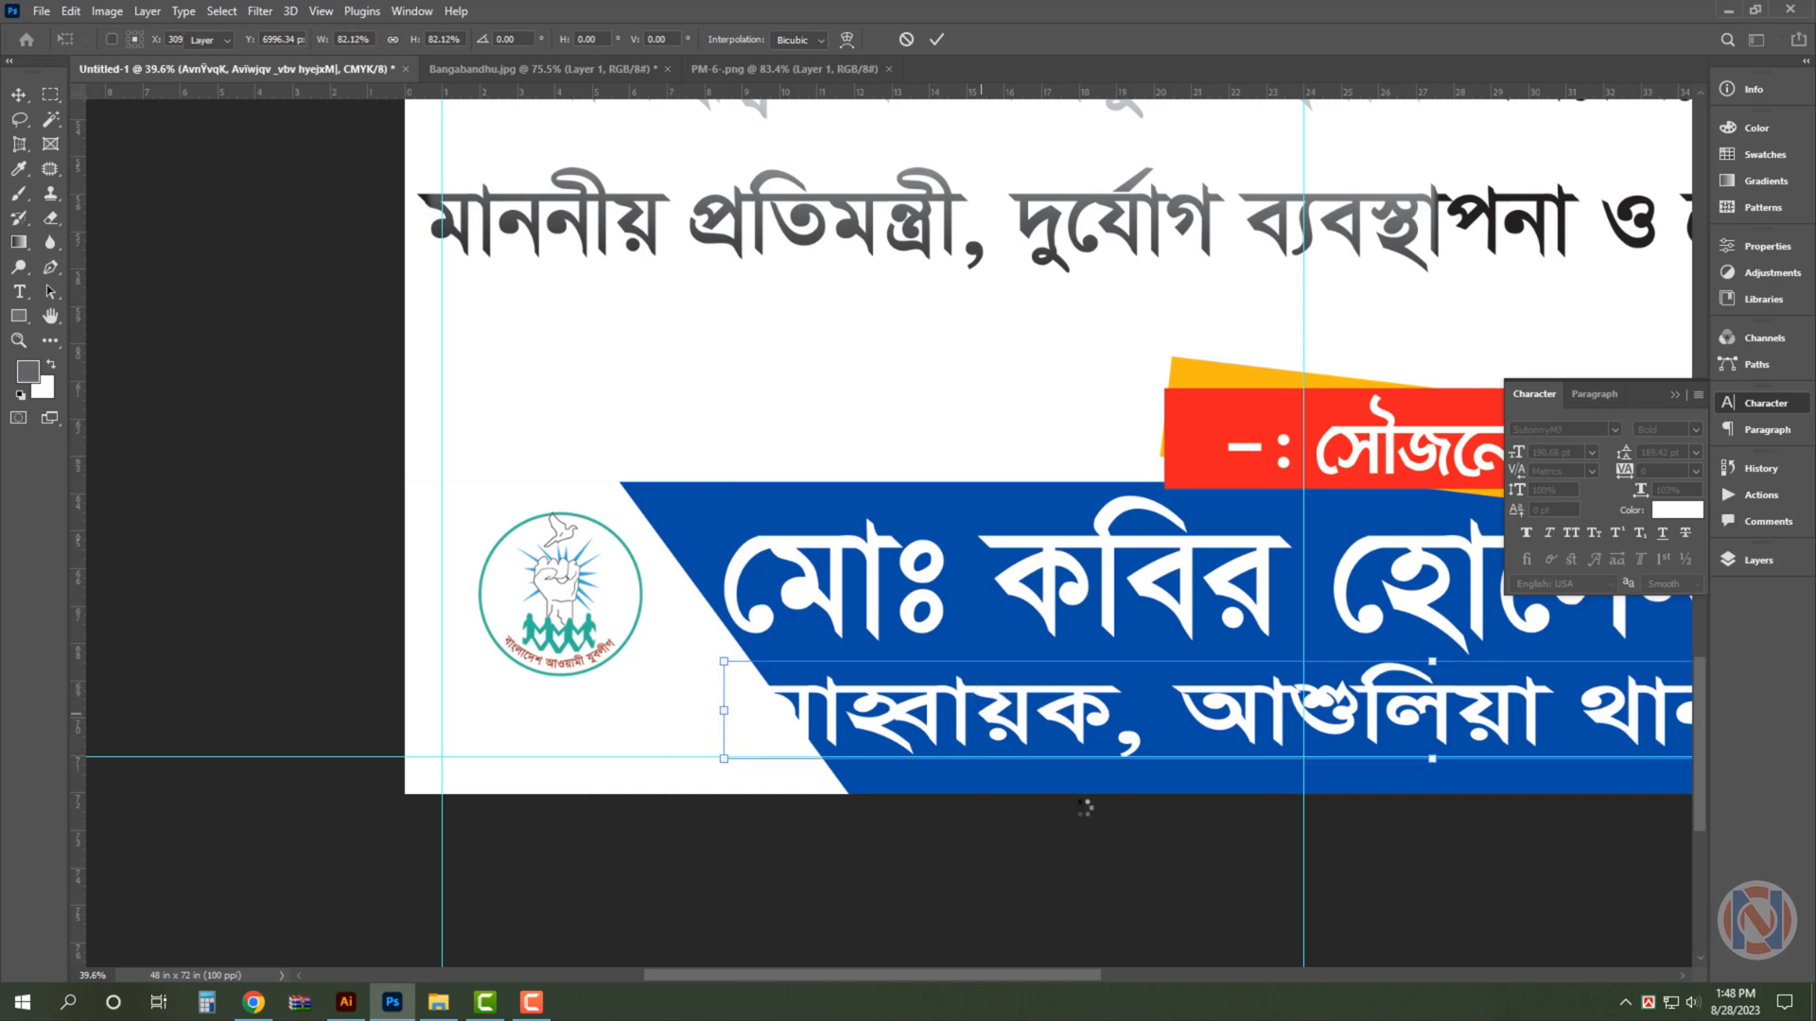
pyautogui.click(1727, 409)
# - Scale the large name line in the blue band down to about 98% so it clears the white slanted shape
pyautogui.moveTo(1196, 820); pyautogui.dragTo(954, 756)
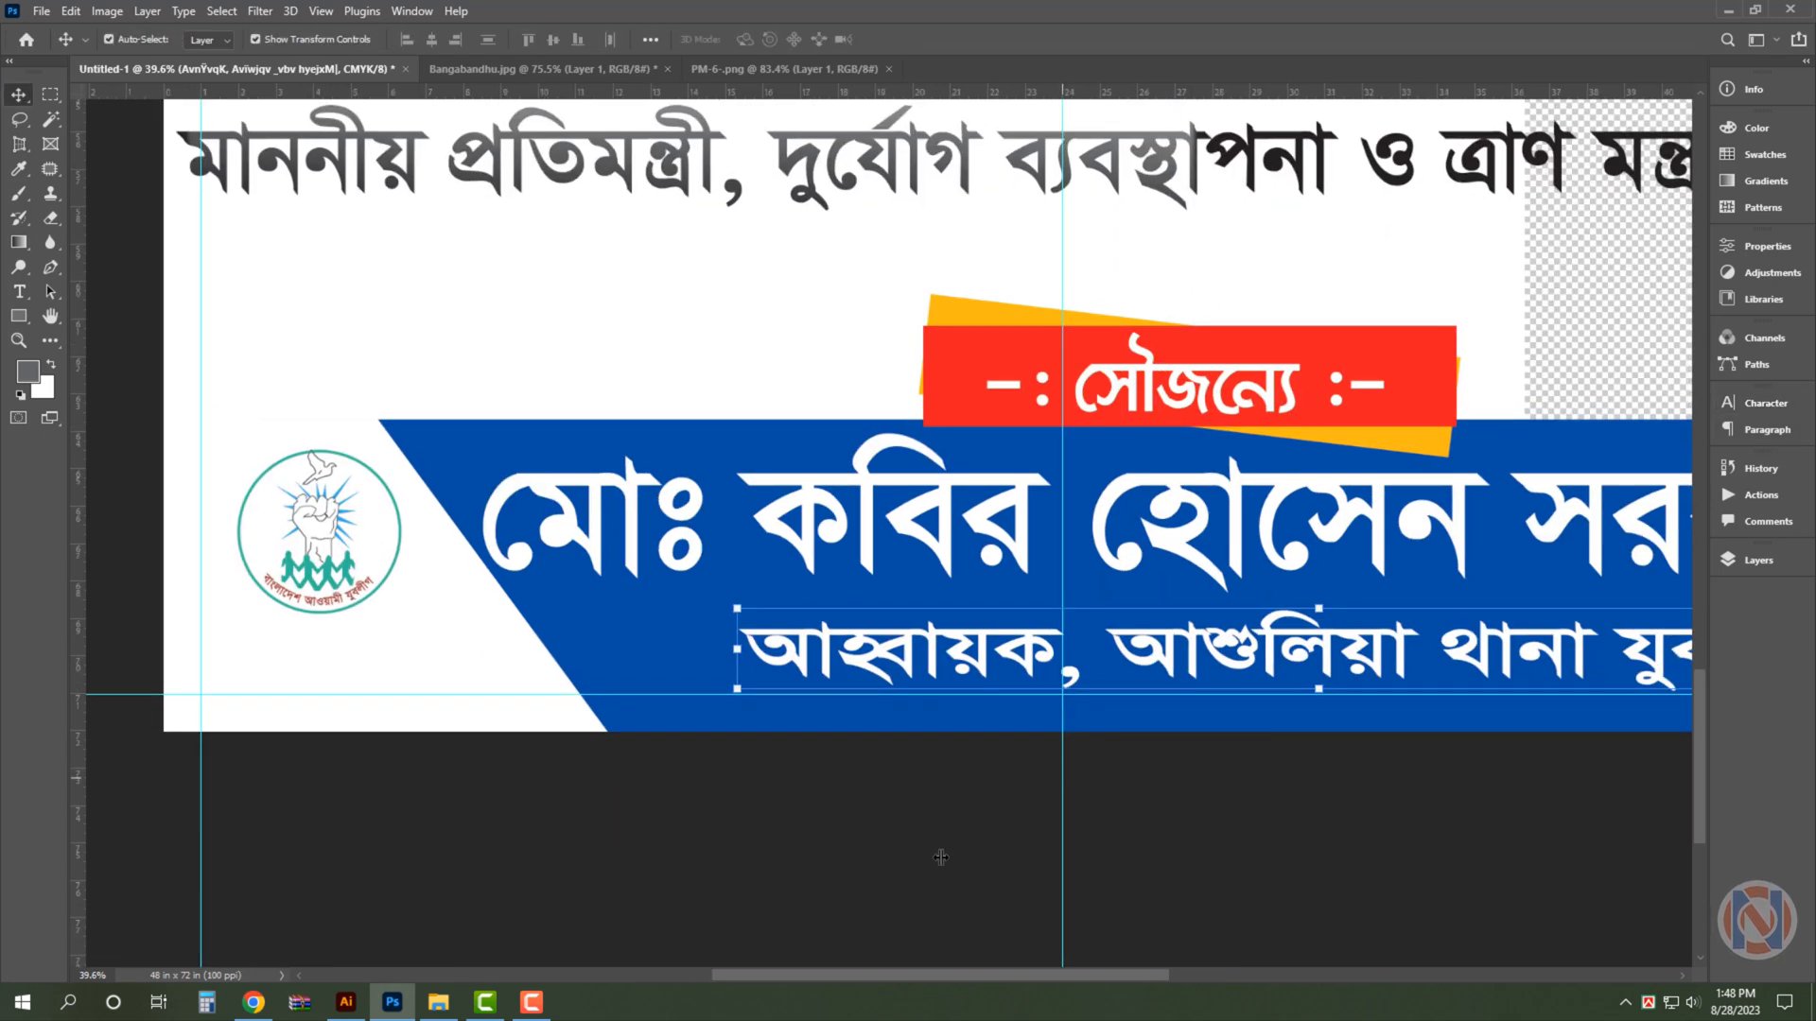
pyautogui.click(936, 856)
pyautogui.hotkey('ctrl', '-')
pyautogui.click(846, 508)
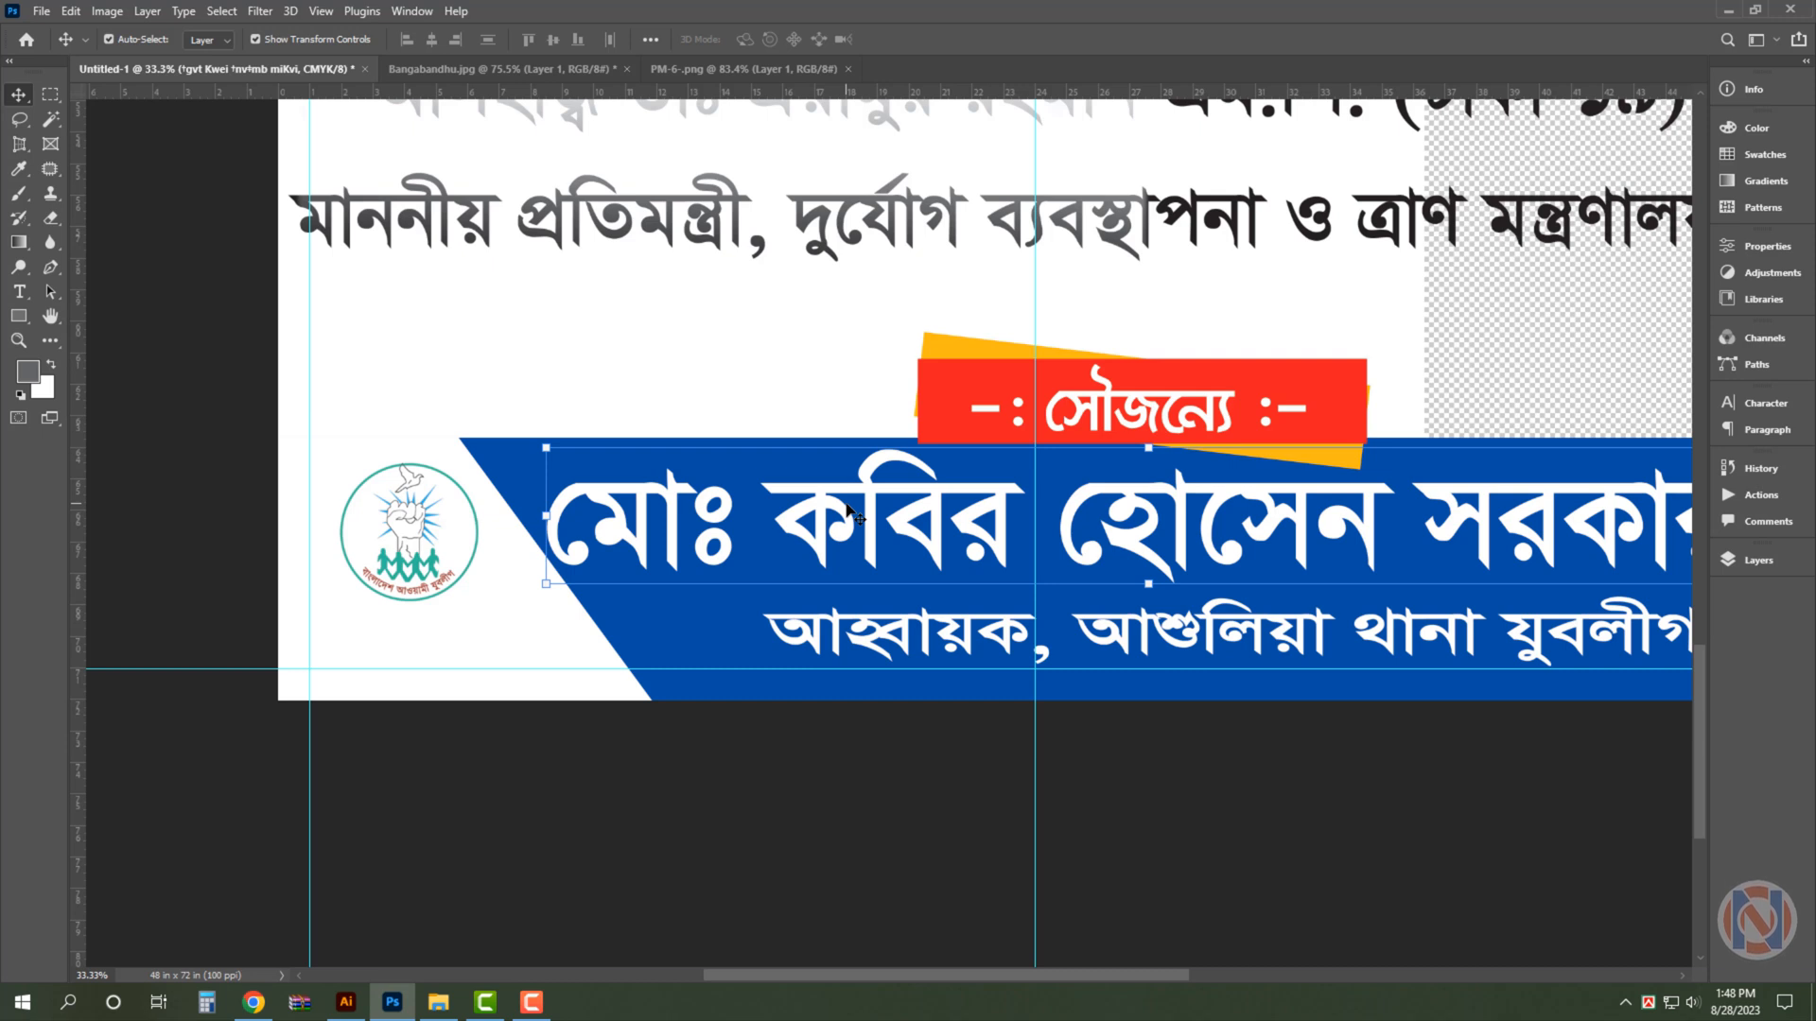
pyautogui.moveTo(547, 517); pyautogui.dragTo(571, 533)
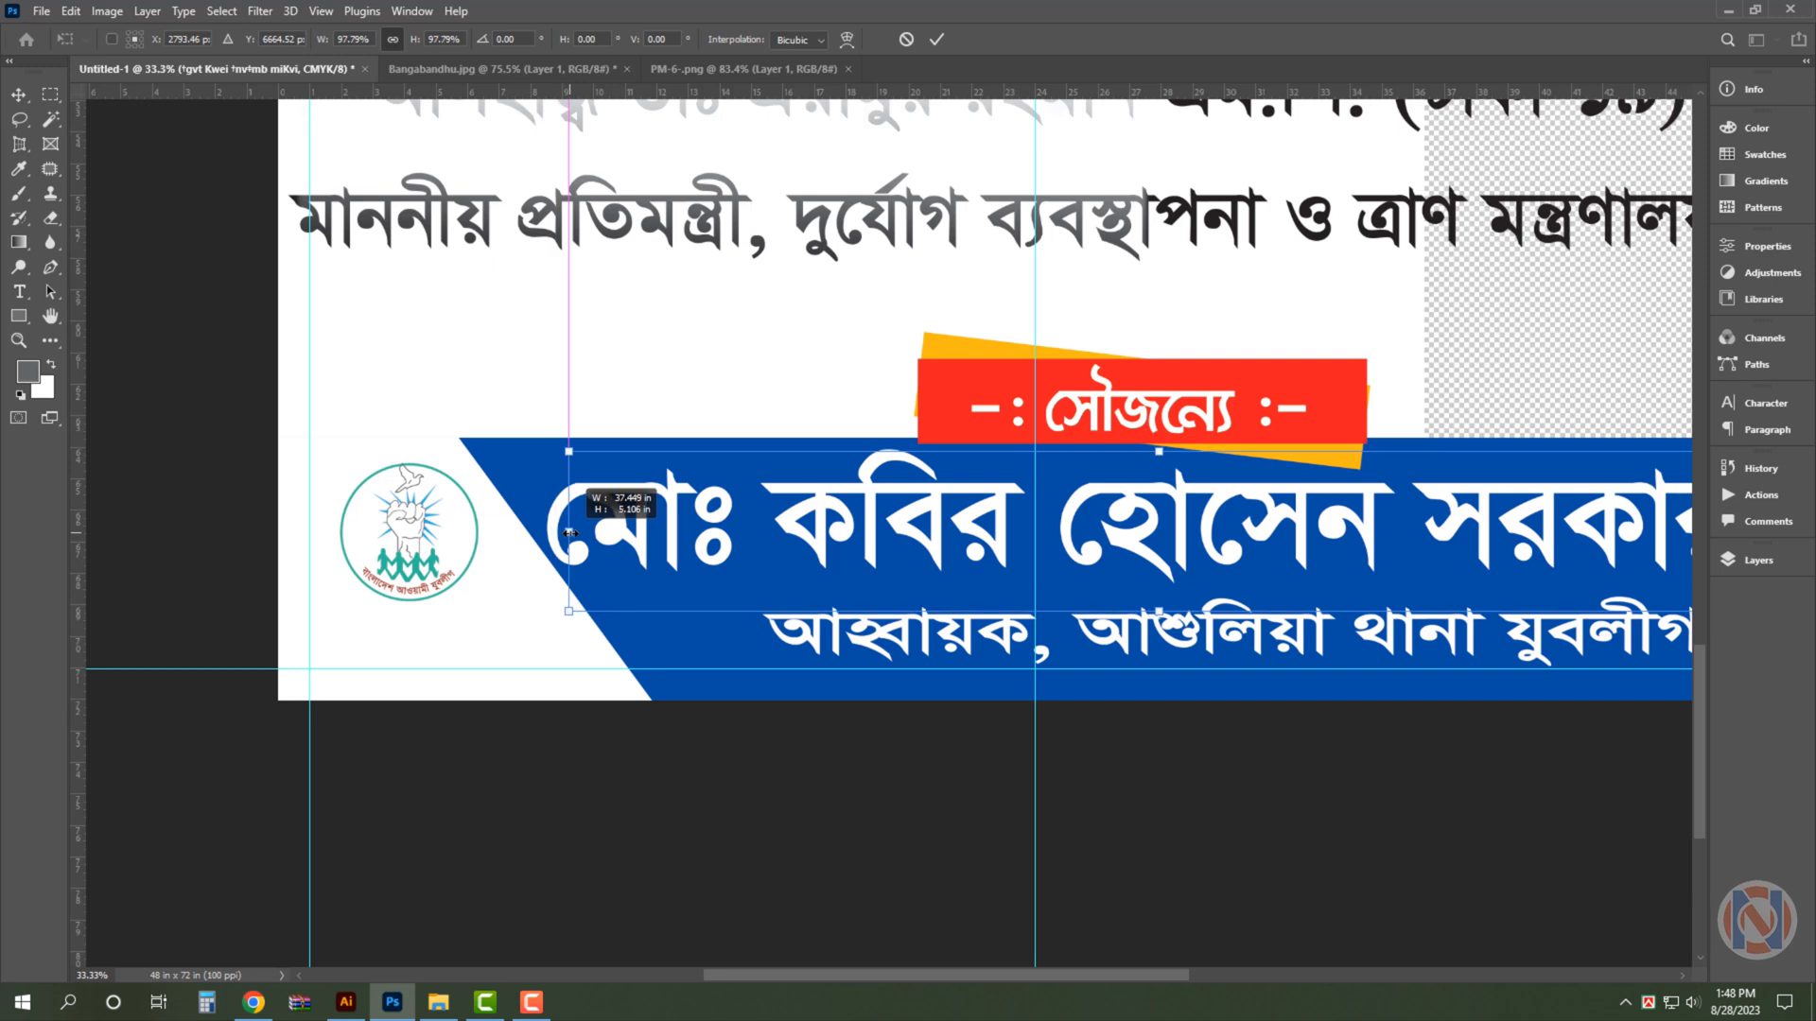
pyautogui.moveTo(570, 536); pyautogui.dragTo(571, 536)
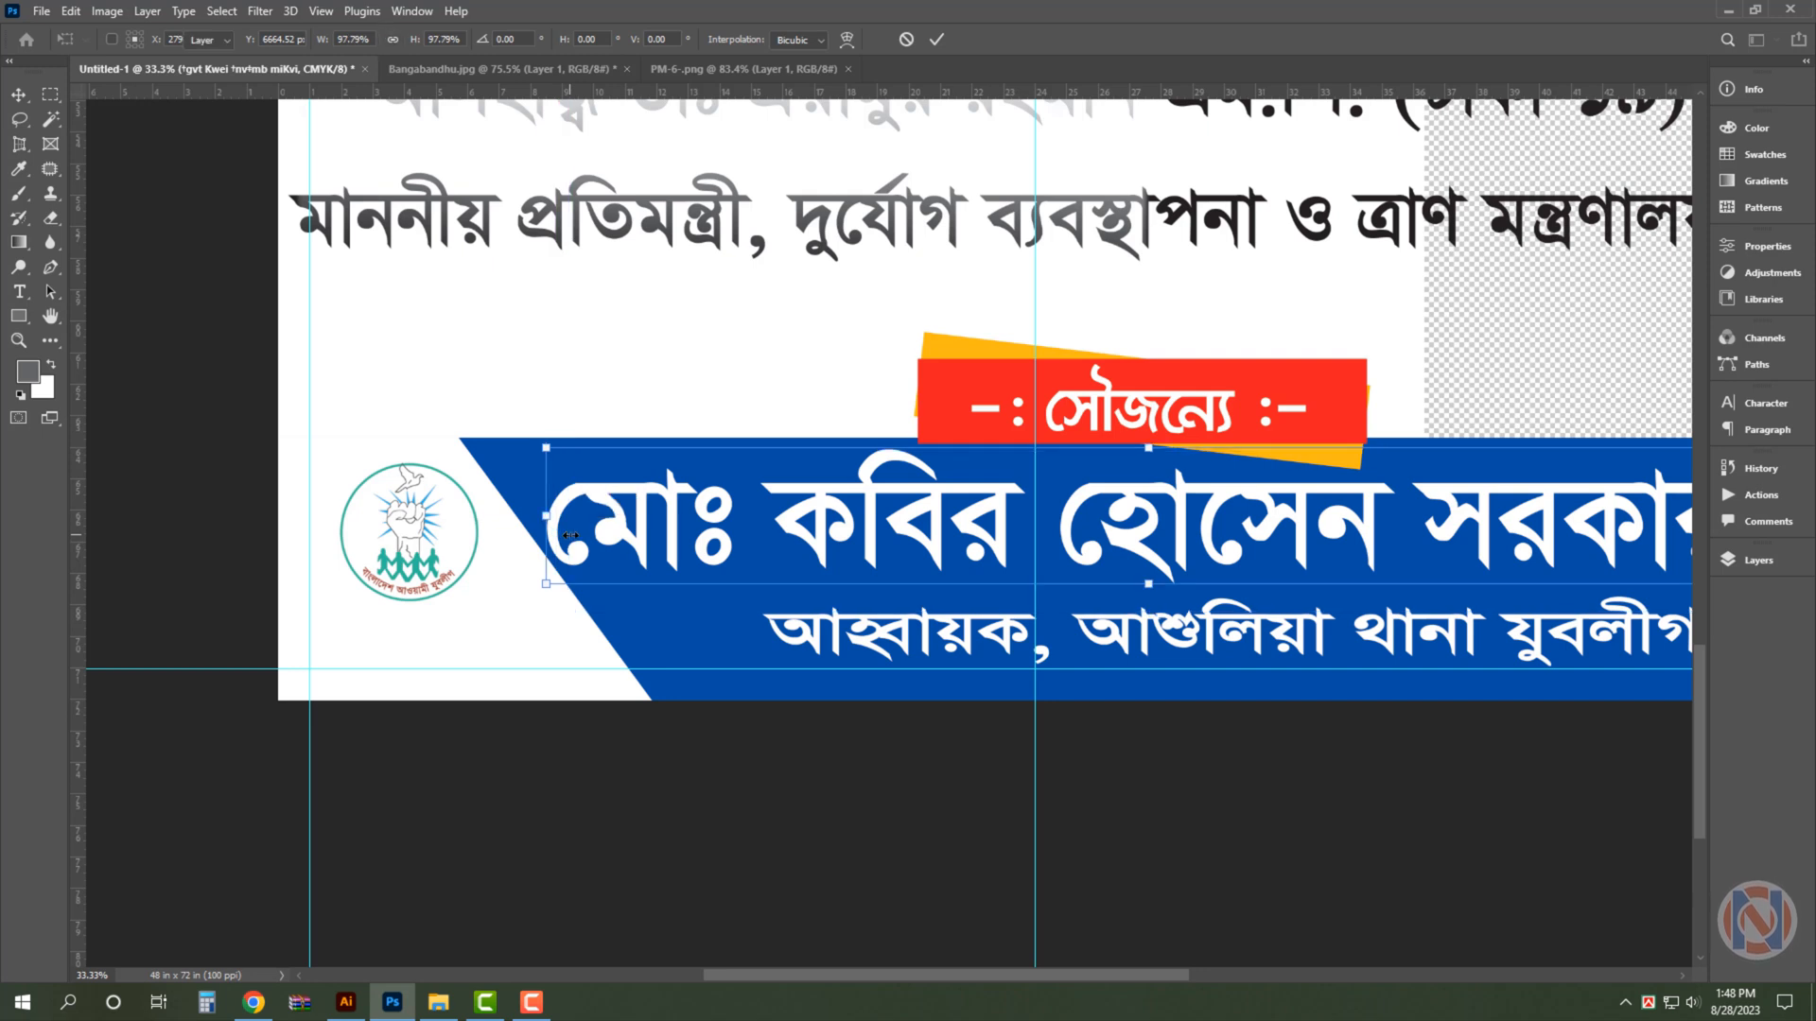
pyautogui.click(511, 471)
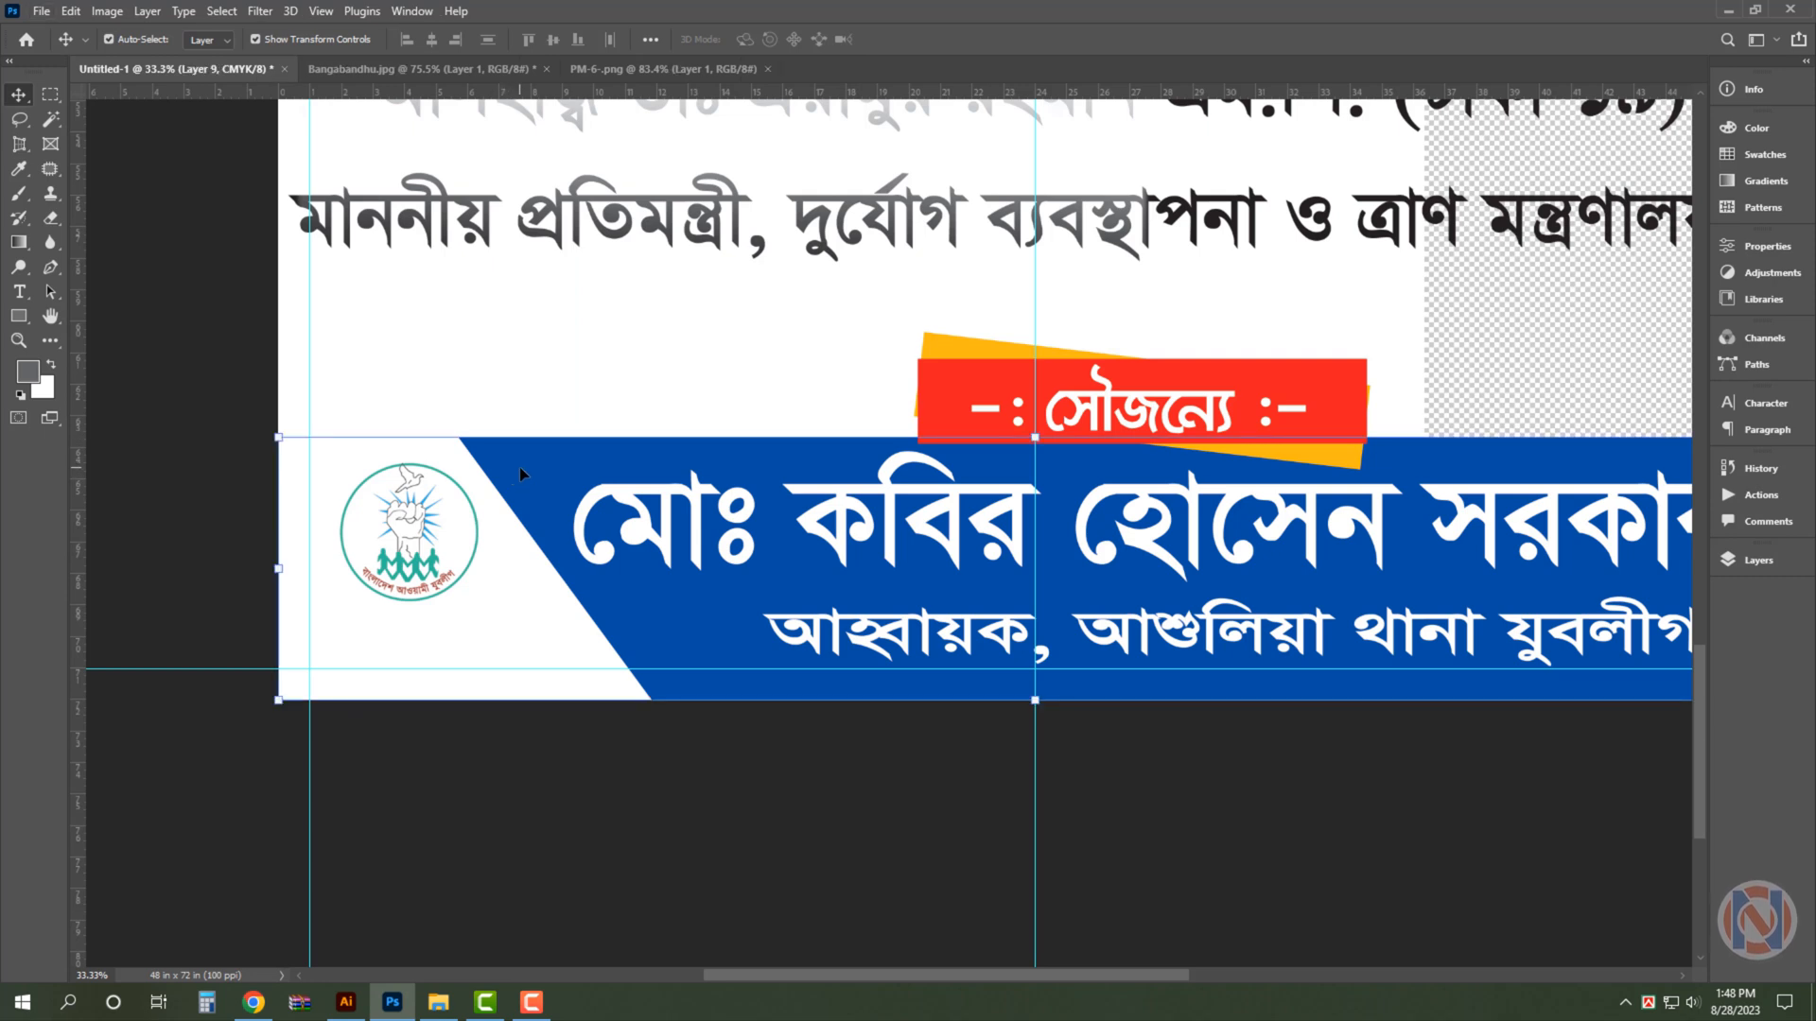
# - Move the white background layer back over the canvas, enlarge it past all poster edges, and hide the guides
pyautogui.hotkey('ctrl', '0')
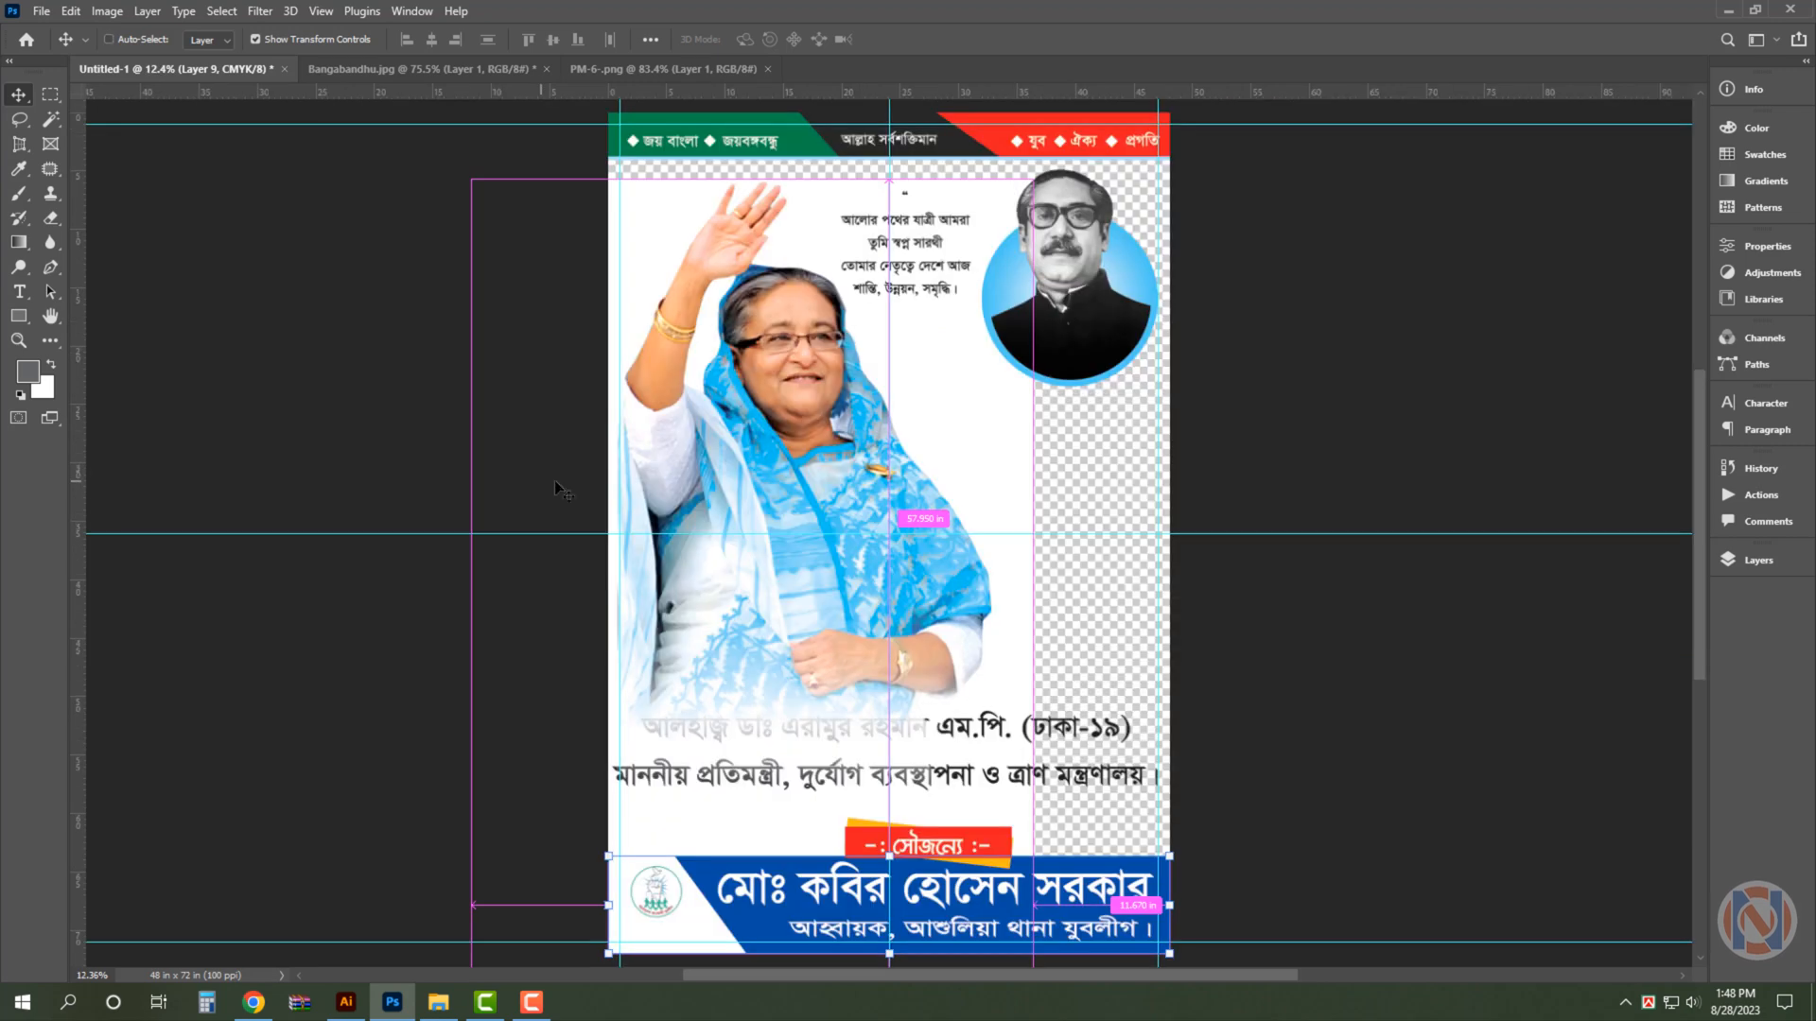
pyautogui.click(1353, 773)
pyautogui.moveTo(1048, 456); pyautogui.dragTo(1213, 471)
pyautogui.hotkey('ctrl', '-')
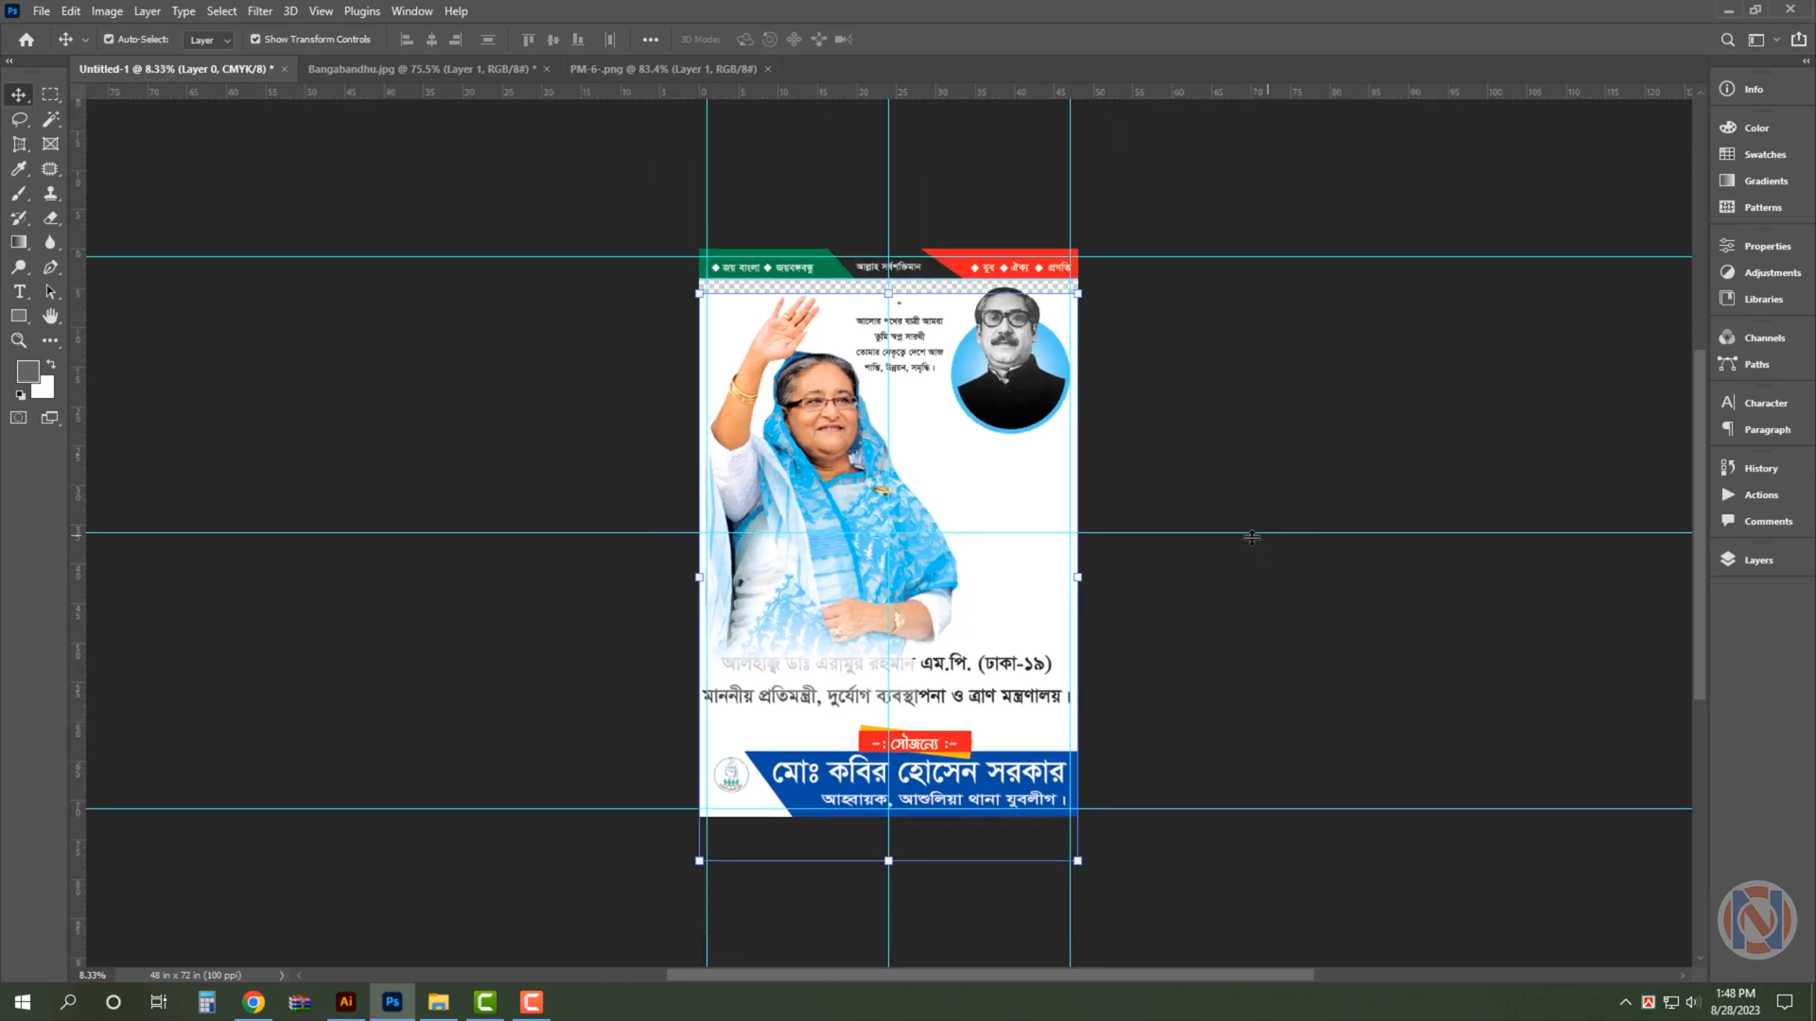
pyautogui.moveTo(886, 296); pyautogui.dragTo(911, 175)
pyautogui.press('Return')
pyautogui.hotkey('ctrl', ';')
pyautogui.scroll(-1, 1266, 369)
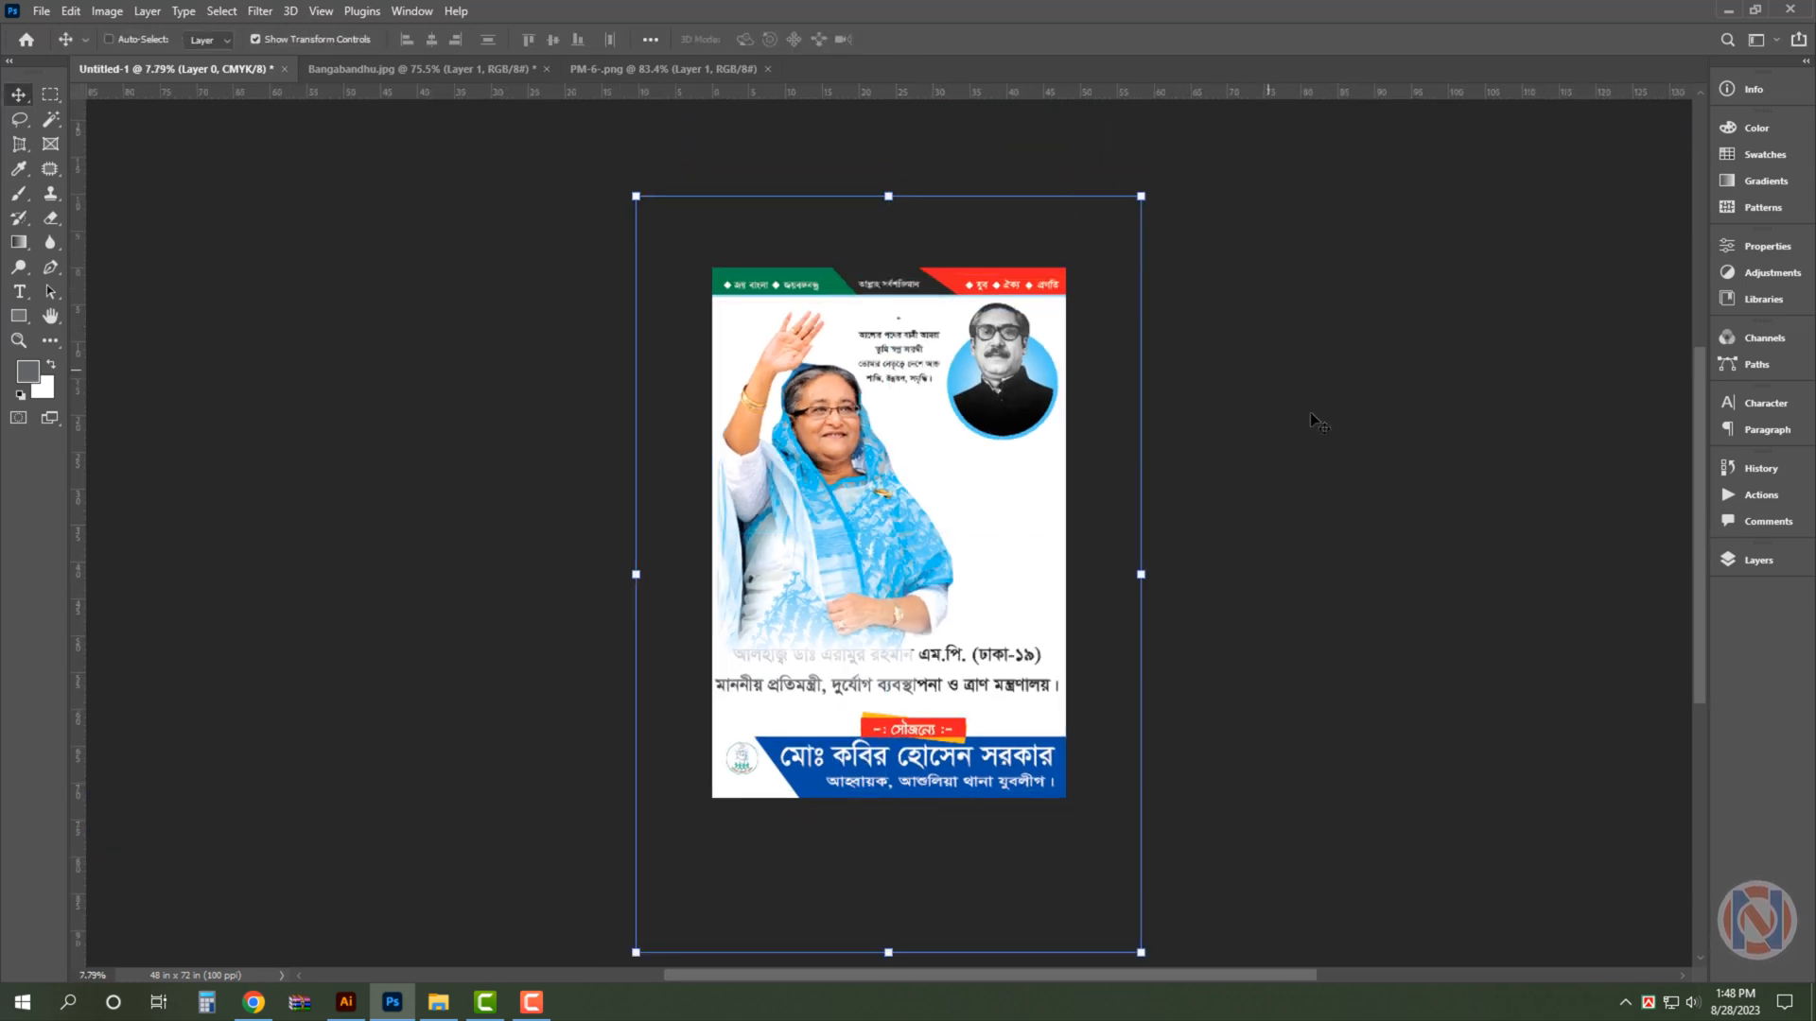
pyautogui.click(1324, 425)
# - Scale the সৌজন্যে heading together with its red and orange rectangles down to about 75.5%
pyautogui.moveTo(1088, 885); pyautogui.dragTo(1104, 886)
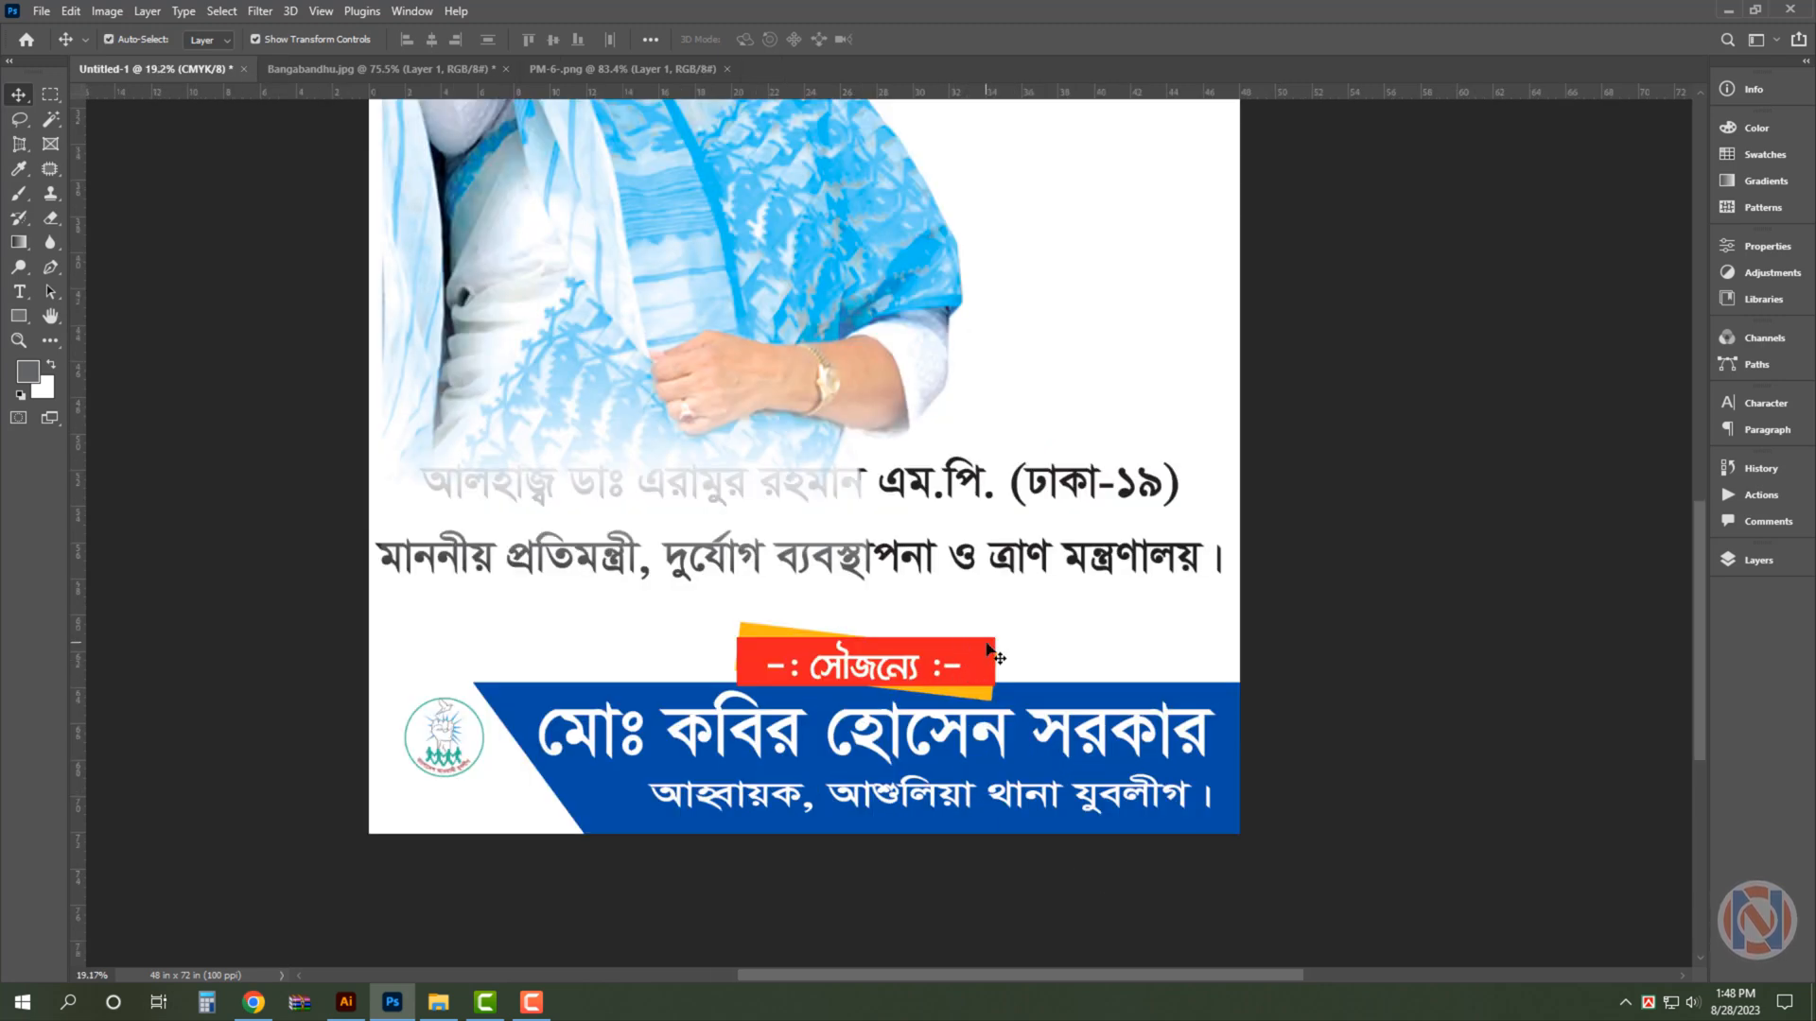
pyautogui.click(987, 682)
pyautogui.scroll(4, 976, 708)
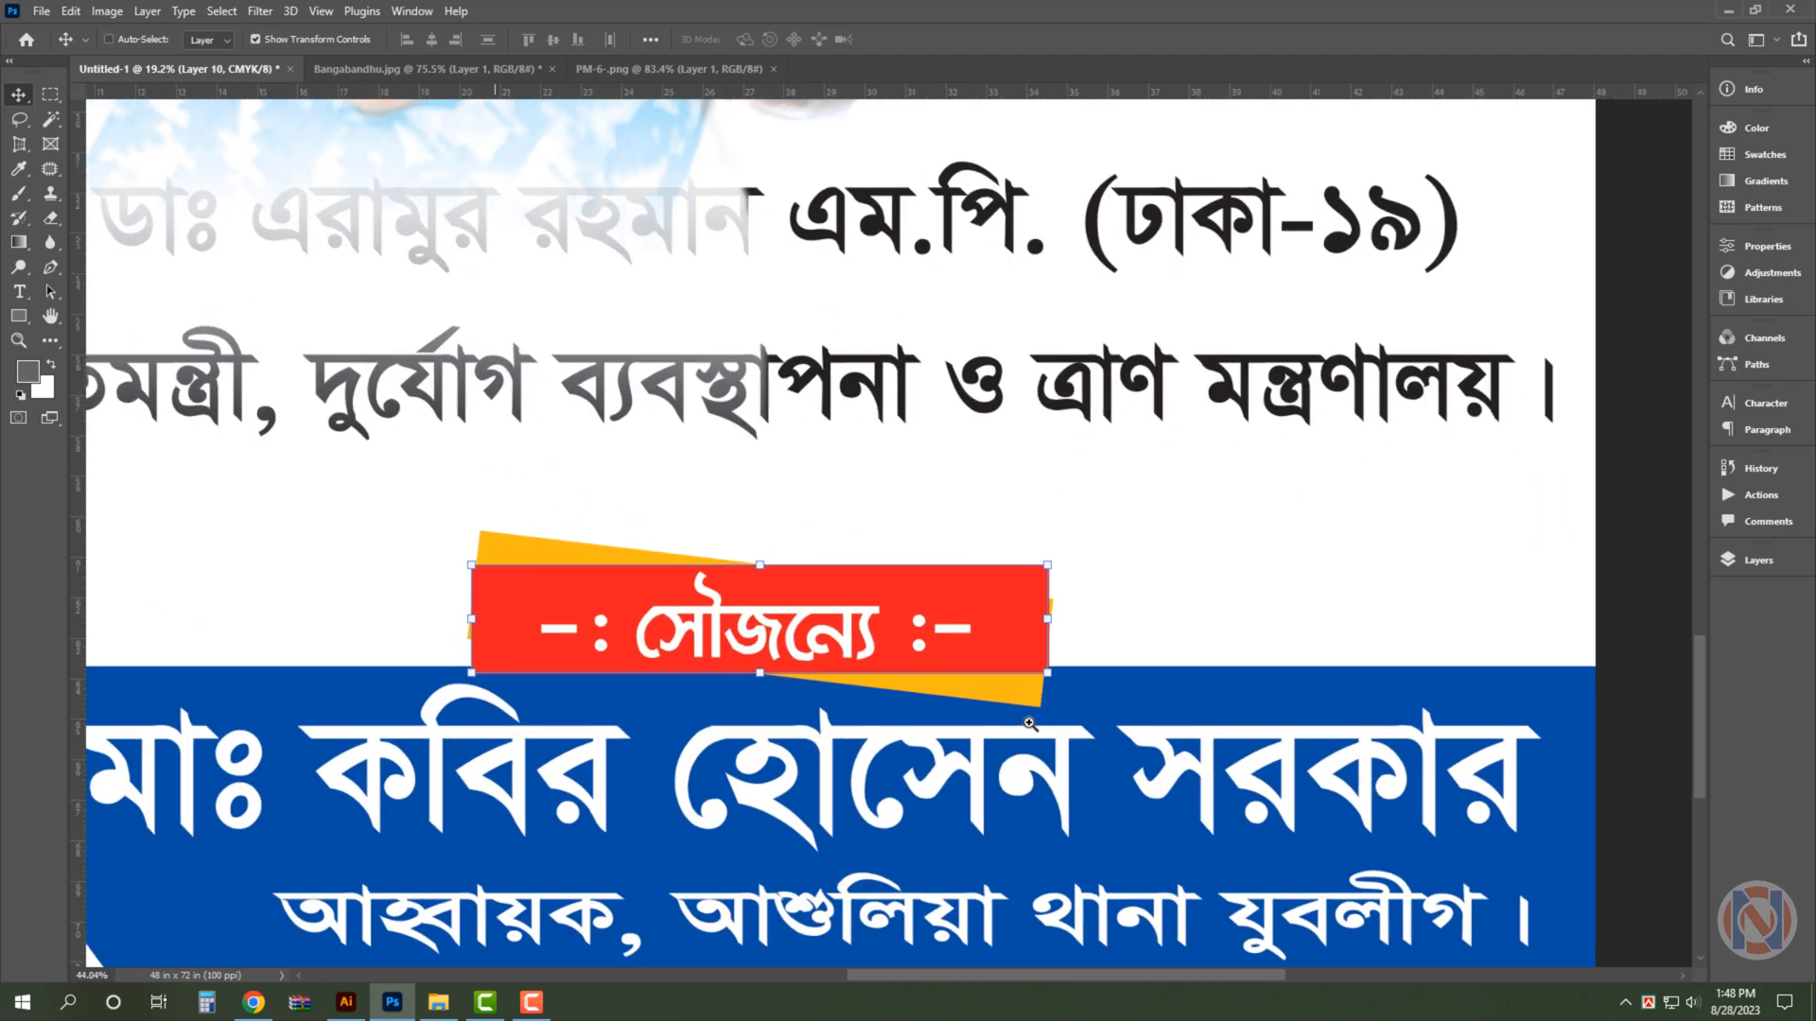
pyautogui.click(490, 535)
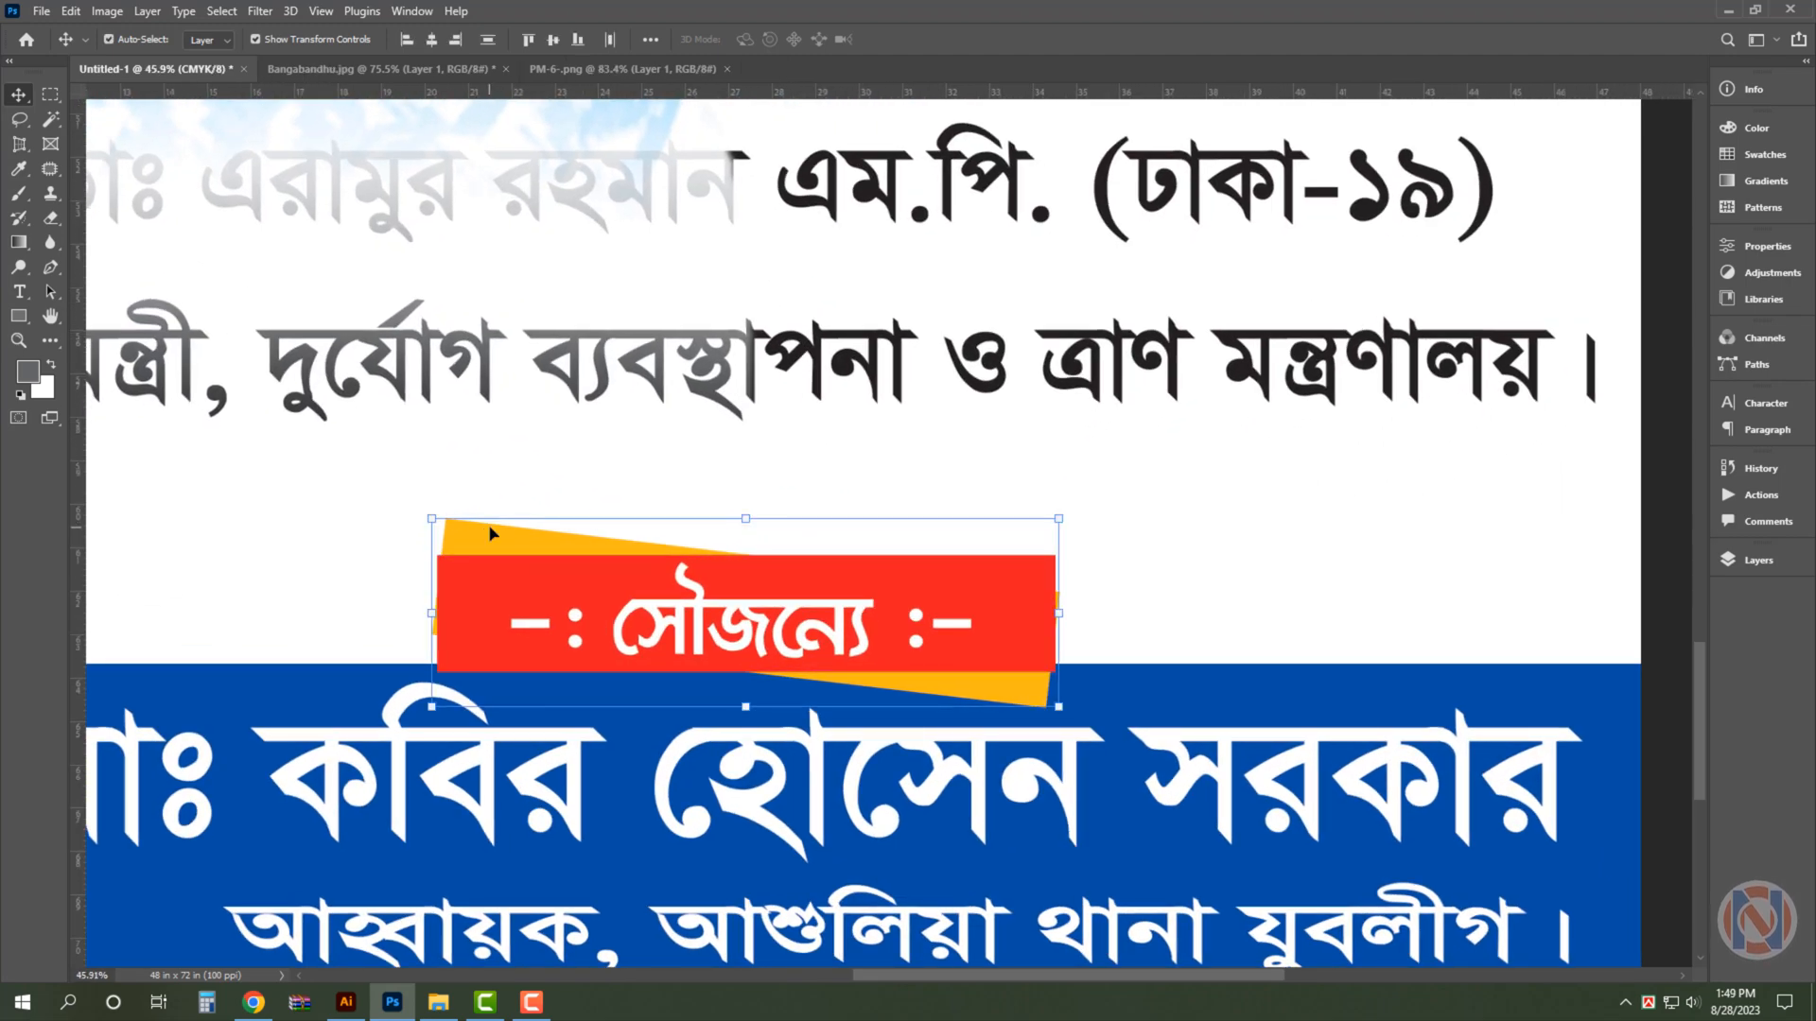
pyautogui.moveTo(739, 527); pyautogui.dragTo(757, 560)
pyautogui.hotkey('ctrl', '-')
pyautogui.hotkey('ctrl', '-')
pyautogui.hotkey('ctrl', '-')
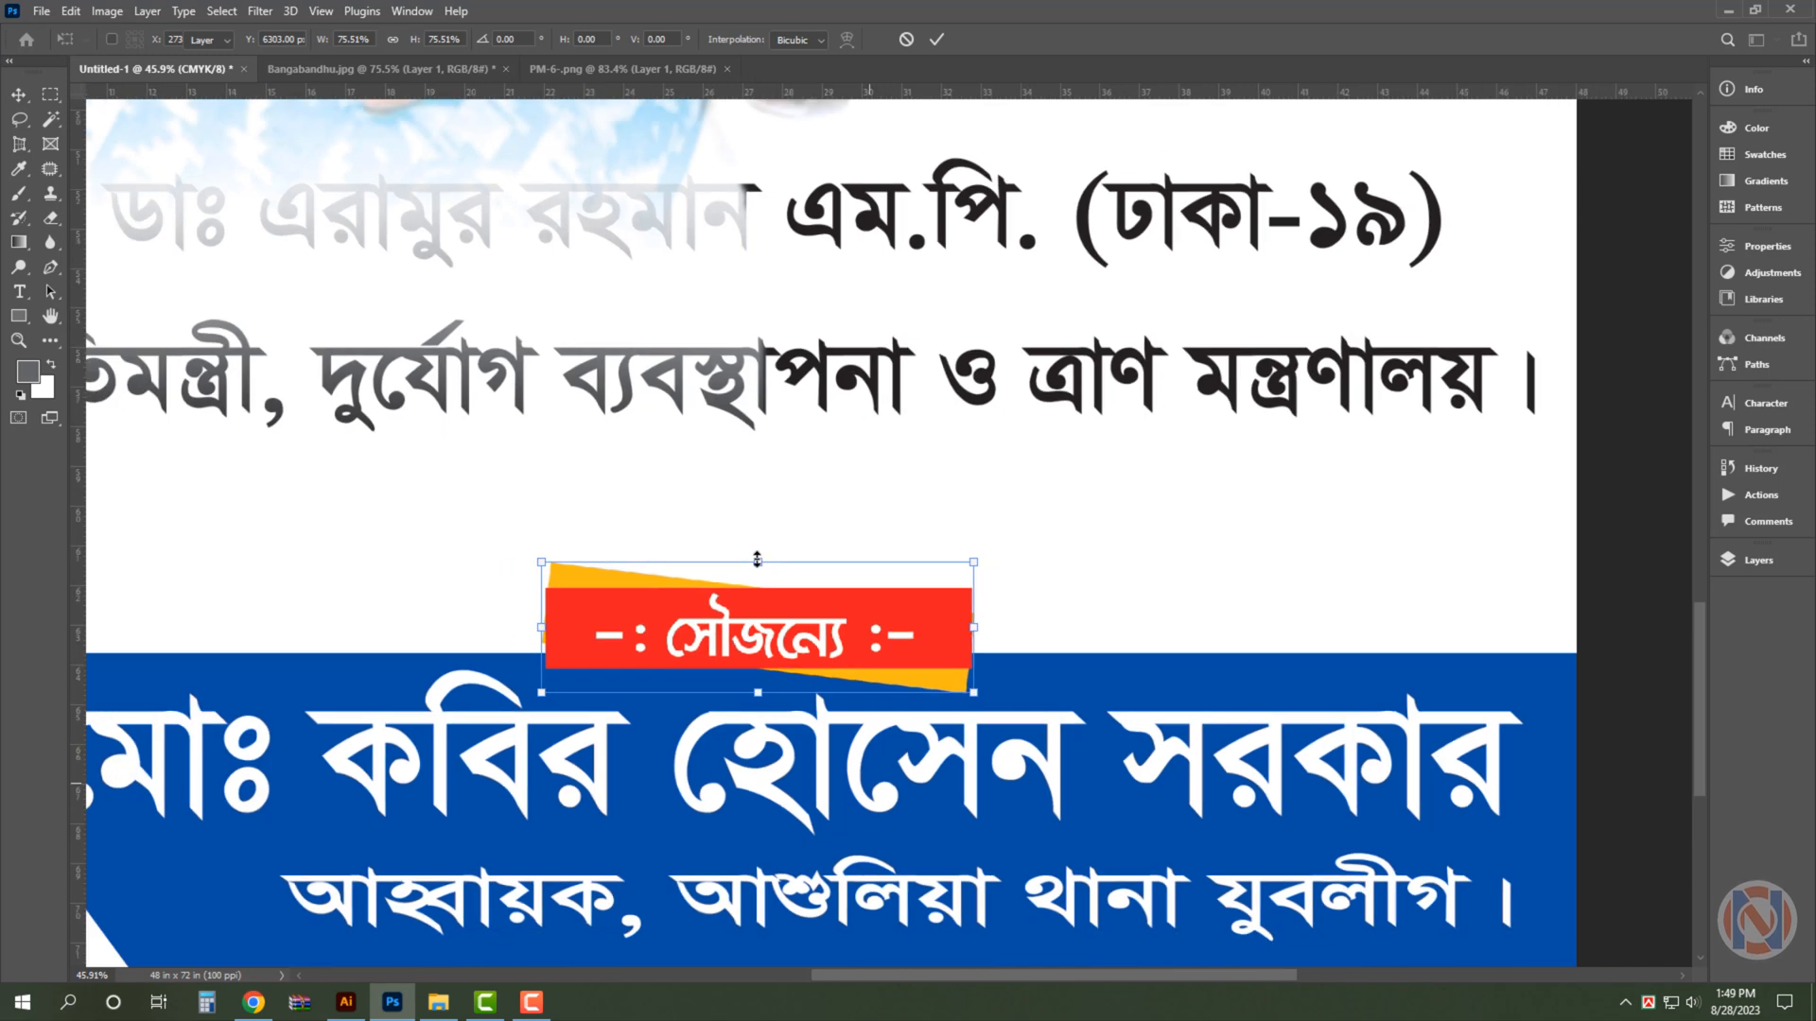
pyautogui.press('Return')
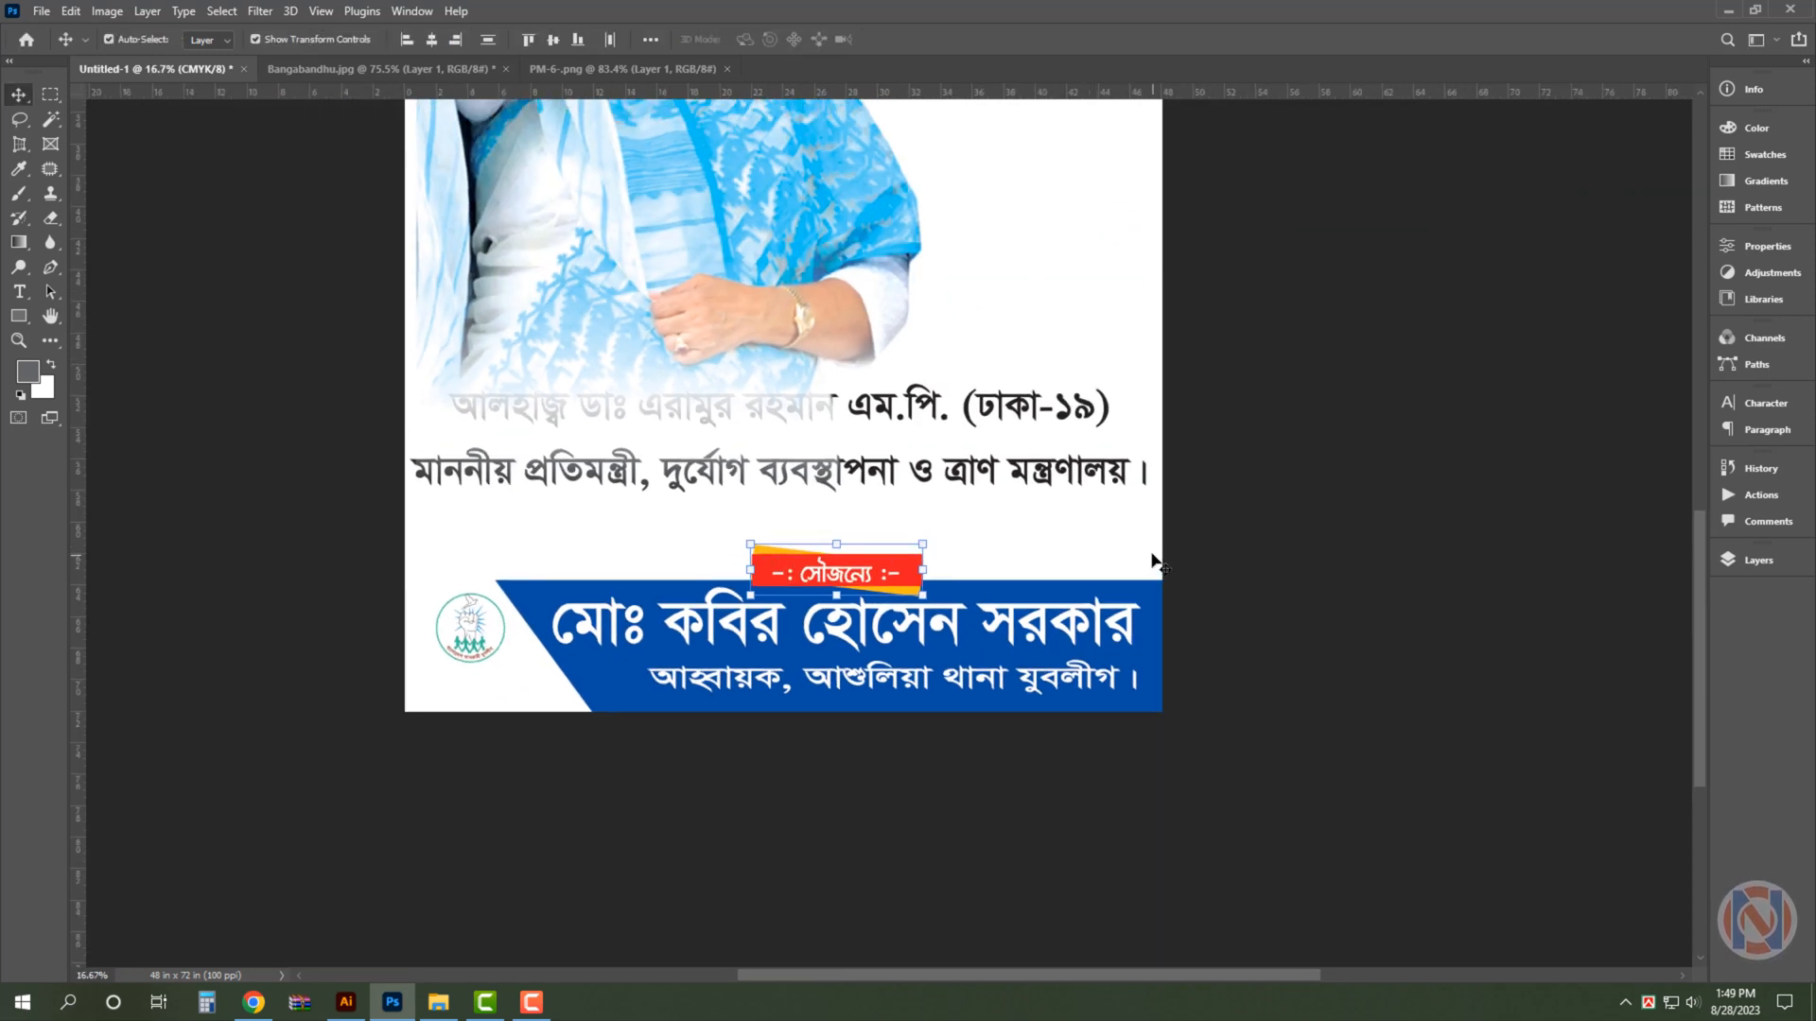
# - Cut the মাননীয় প্রতিমন্ত্রী ministry line out of the two-line black text below the portrait
pyautogui.click(1007, 413)
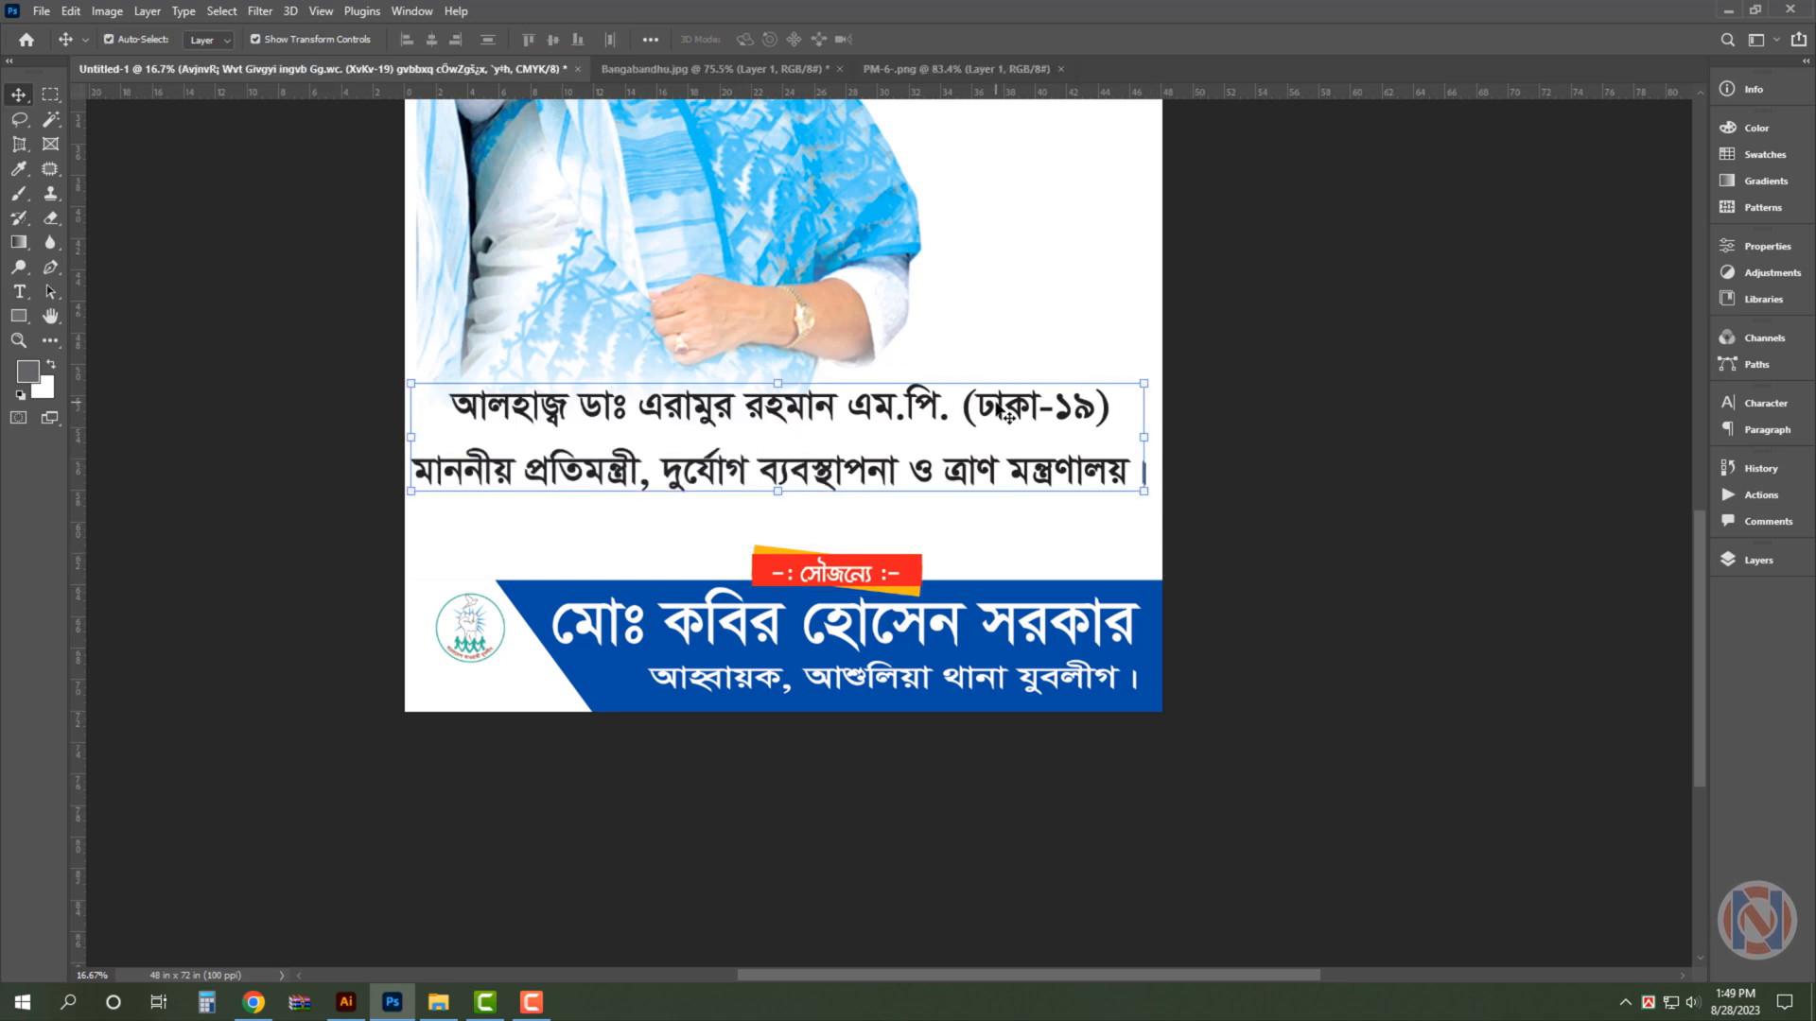
pyautogui.press('t')
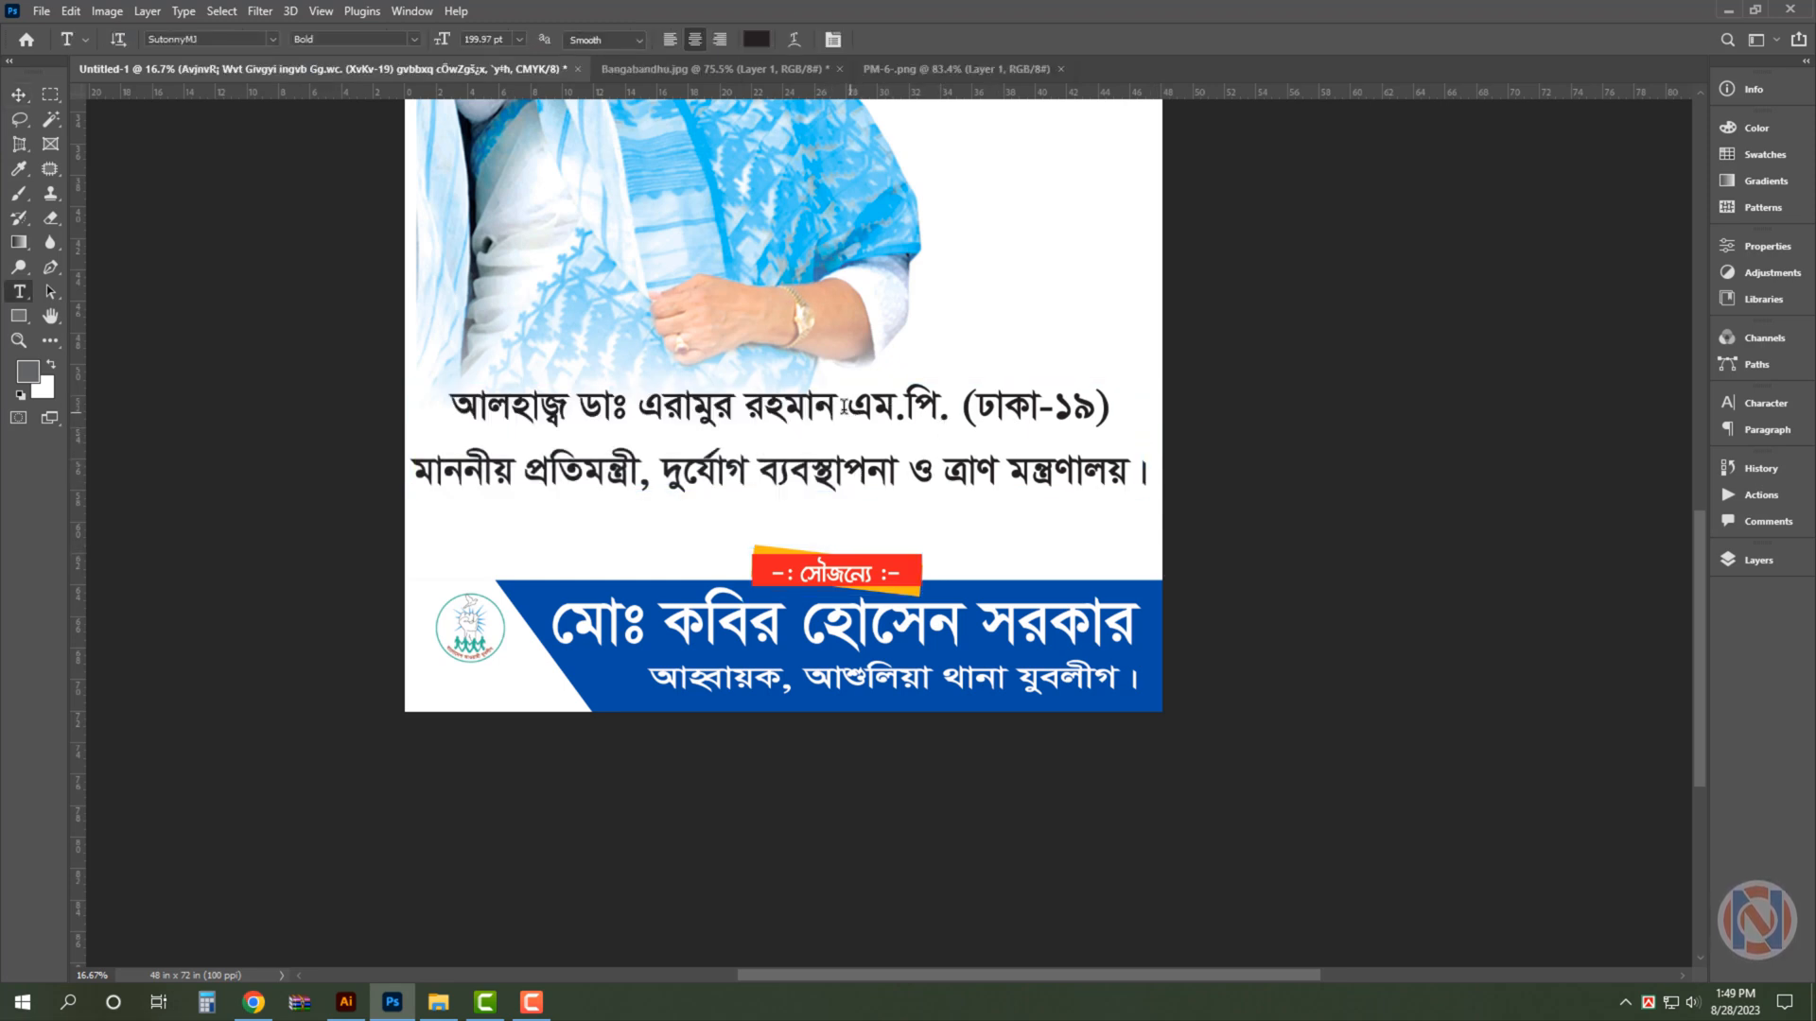
pyautogui.moveTo(833, 405); pyautogui.dragTo(1160, 412)
pyautogui.click(1754, 405)
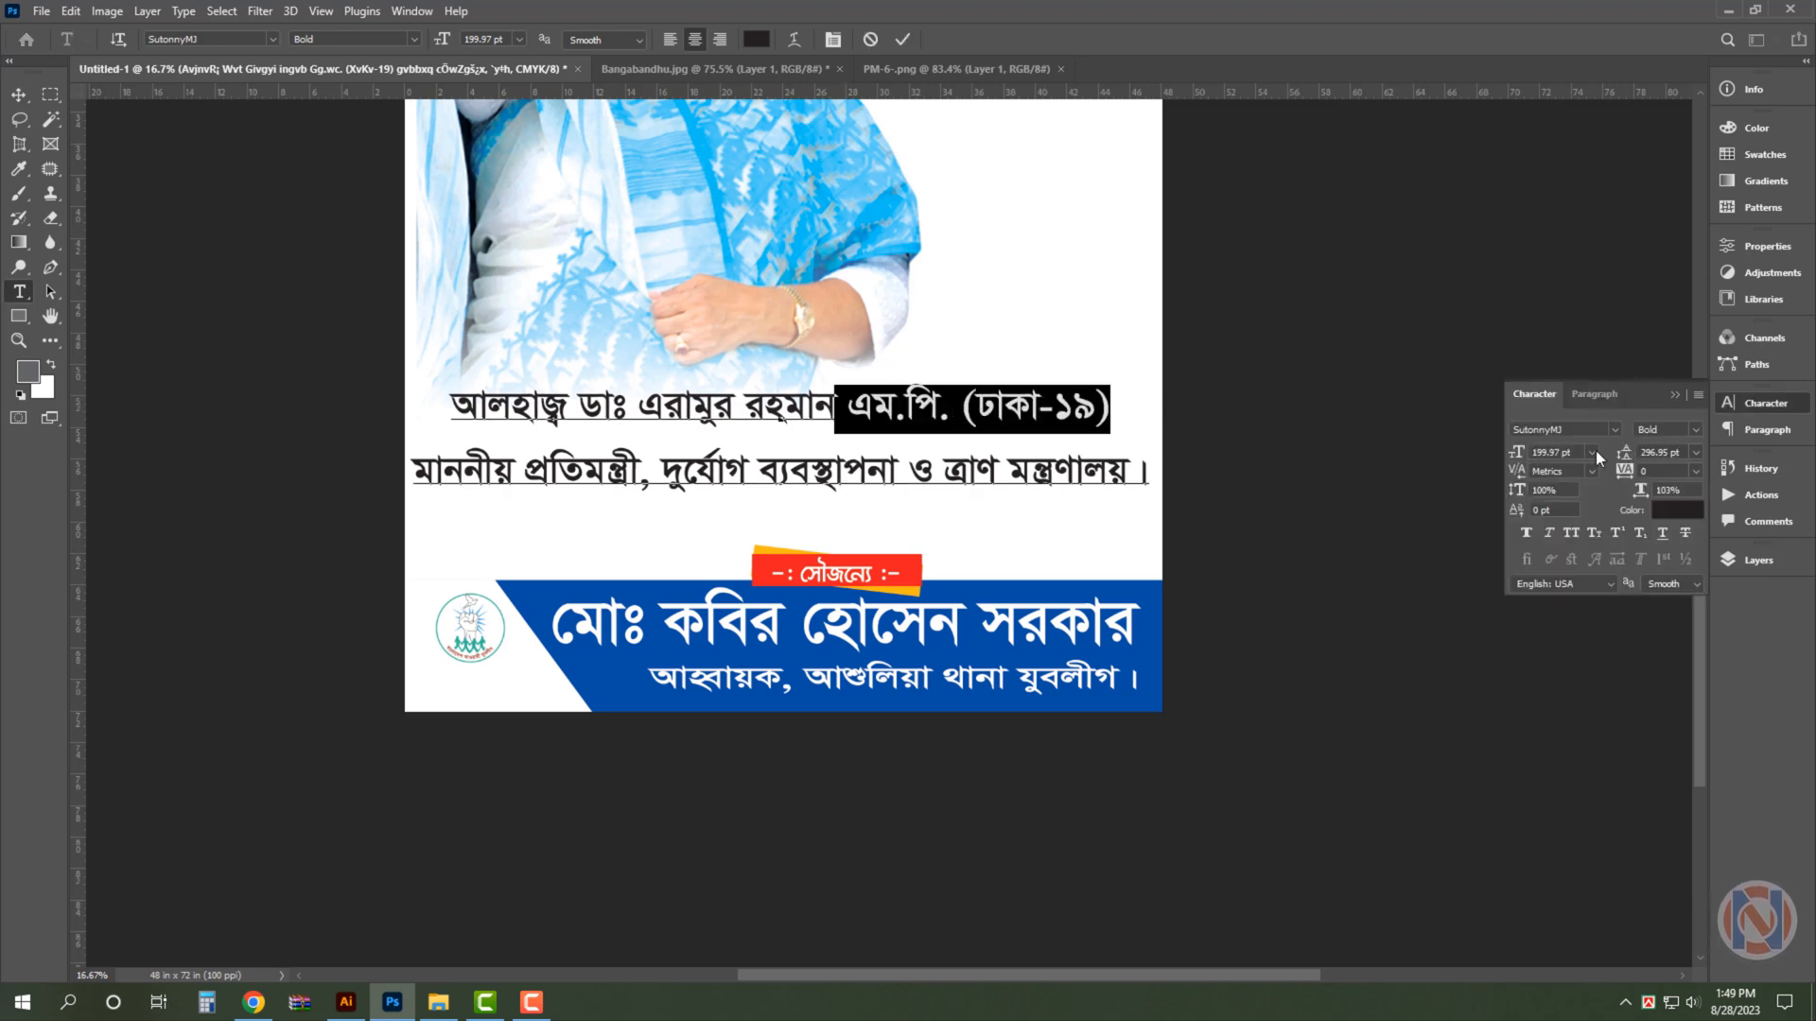
pyautogui.tripleClick(971, 472)
pyautogui.hotkey('ctrl', 'x')
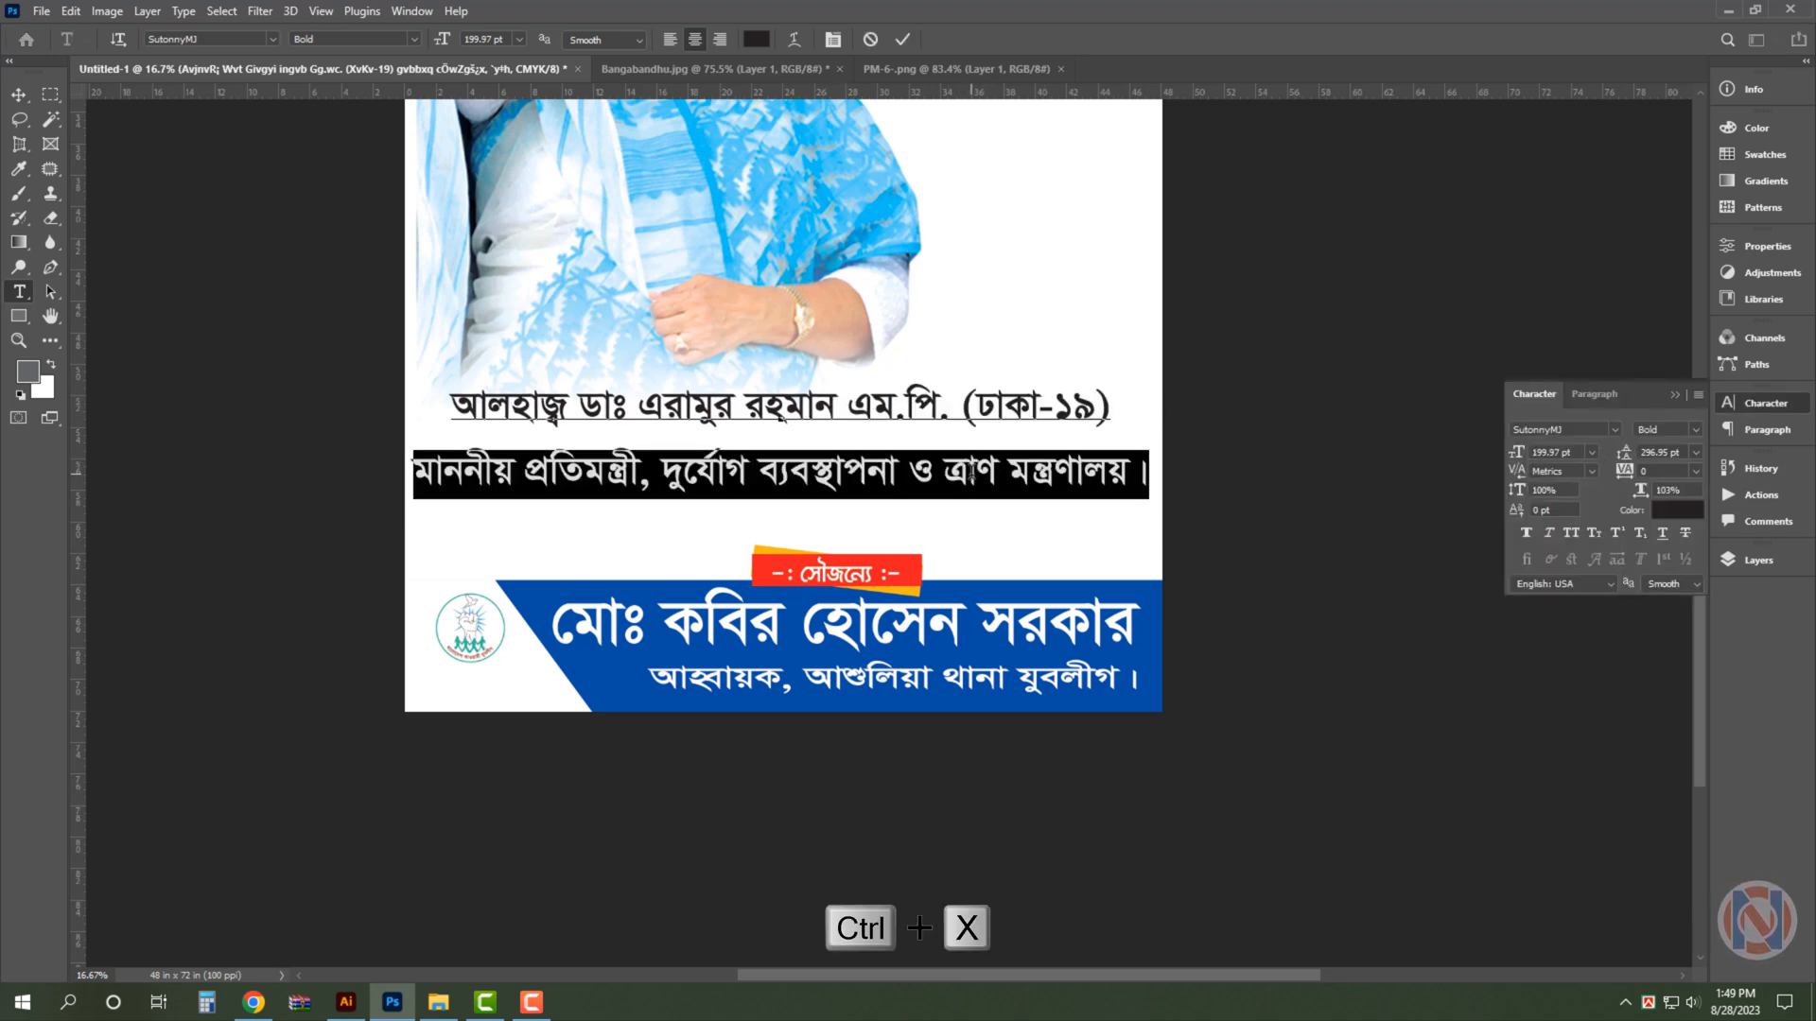
pyautogui.hotkey('ctrl', 'Return')
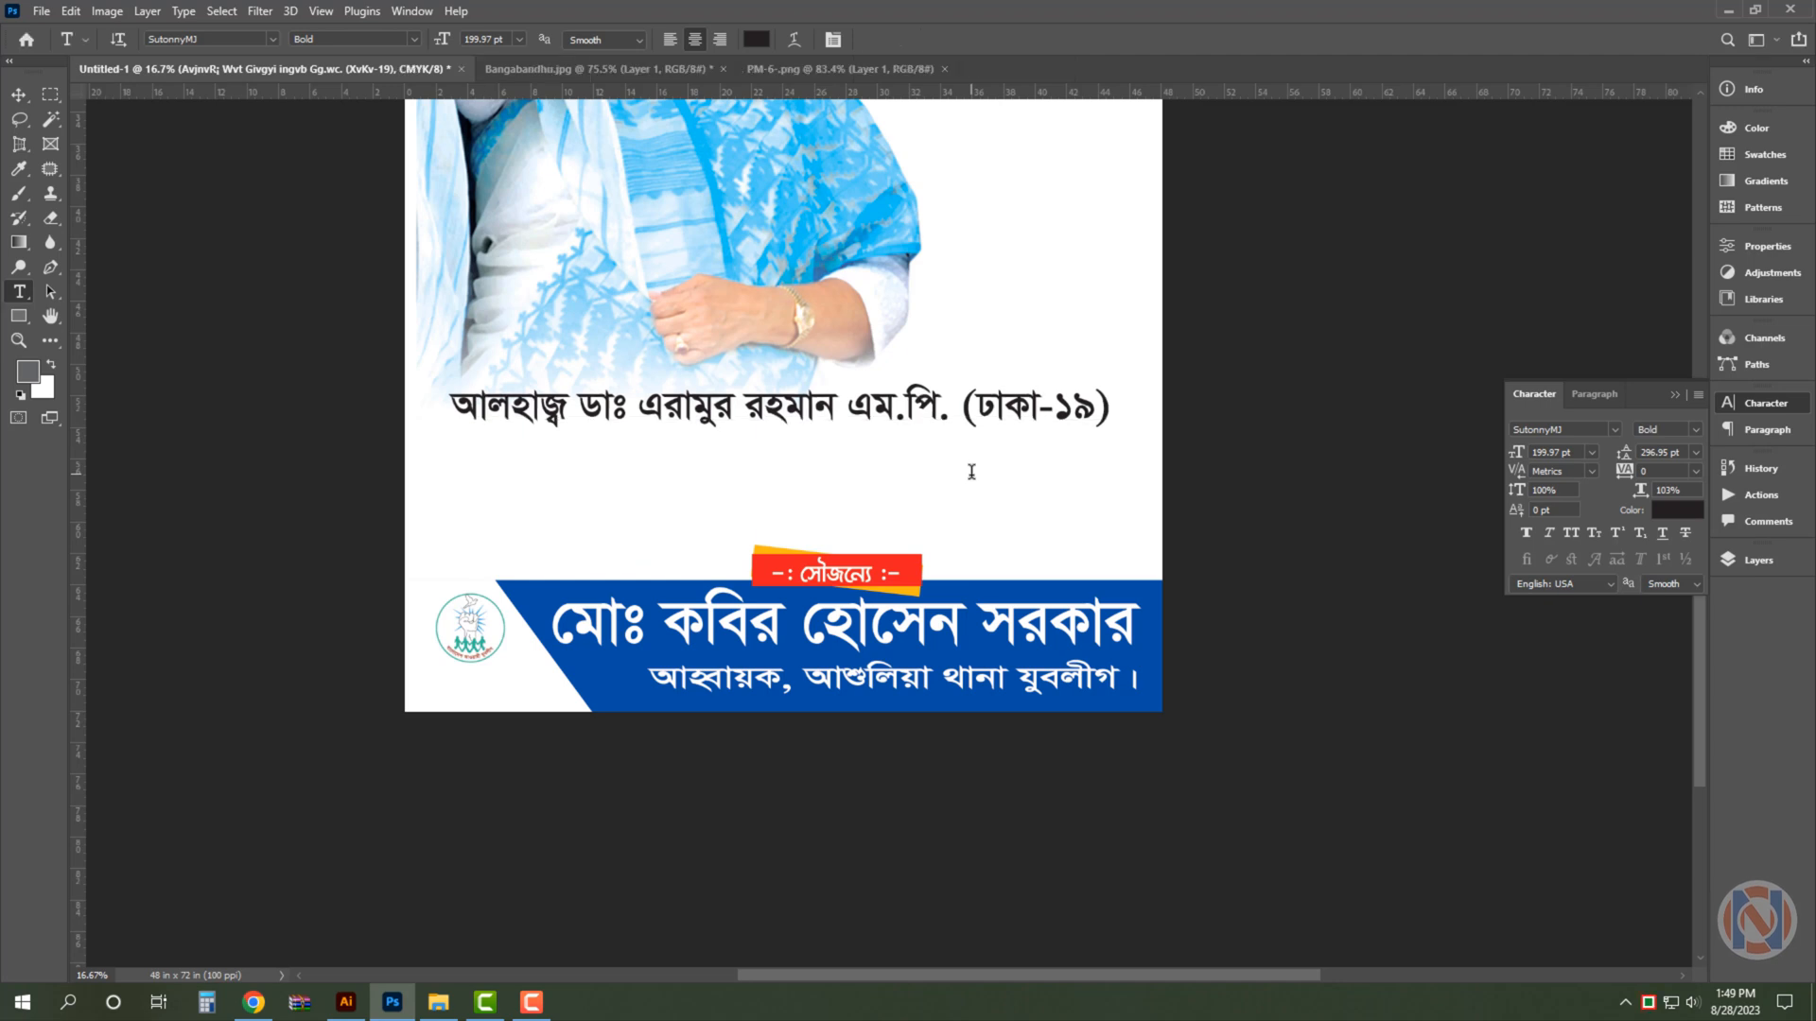
pyautogui.press('i')
pyautogui.press('v')
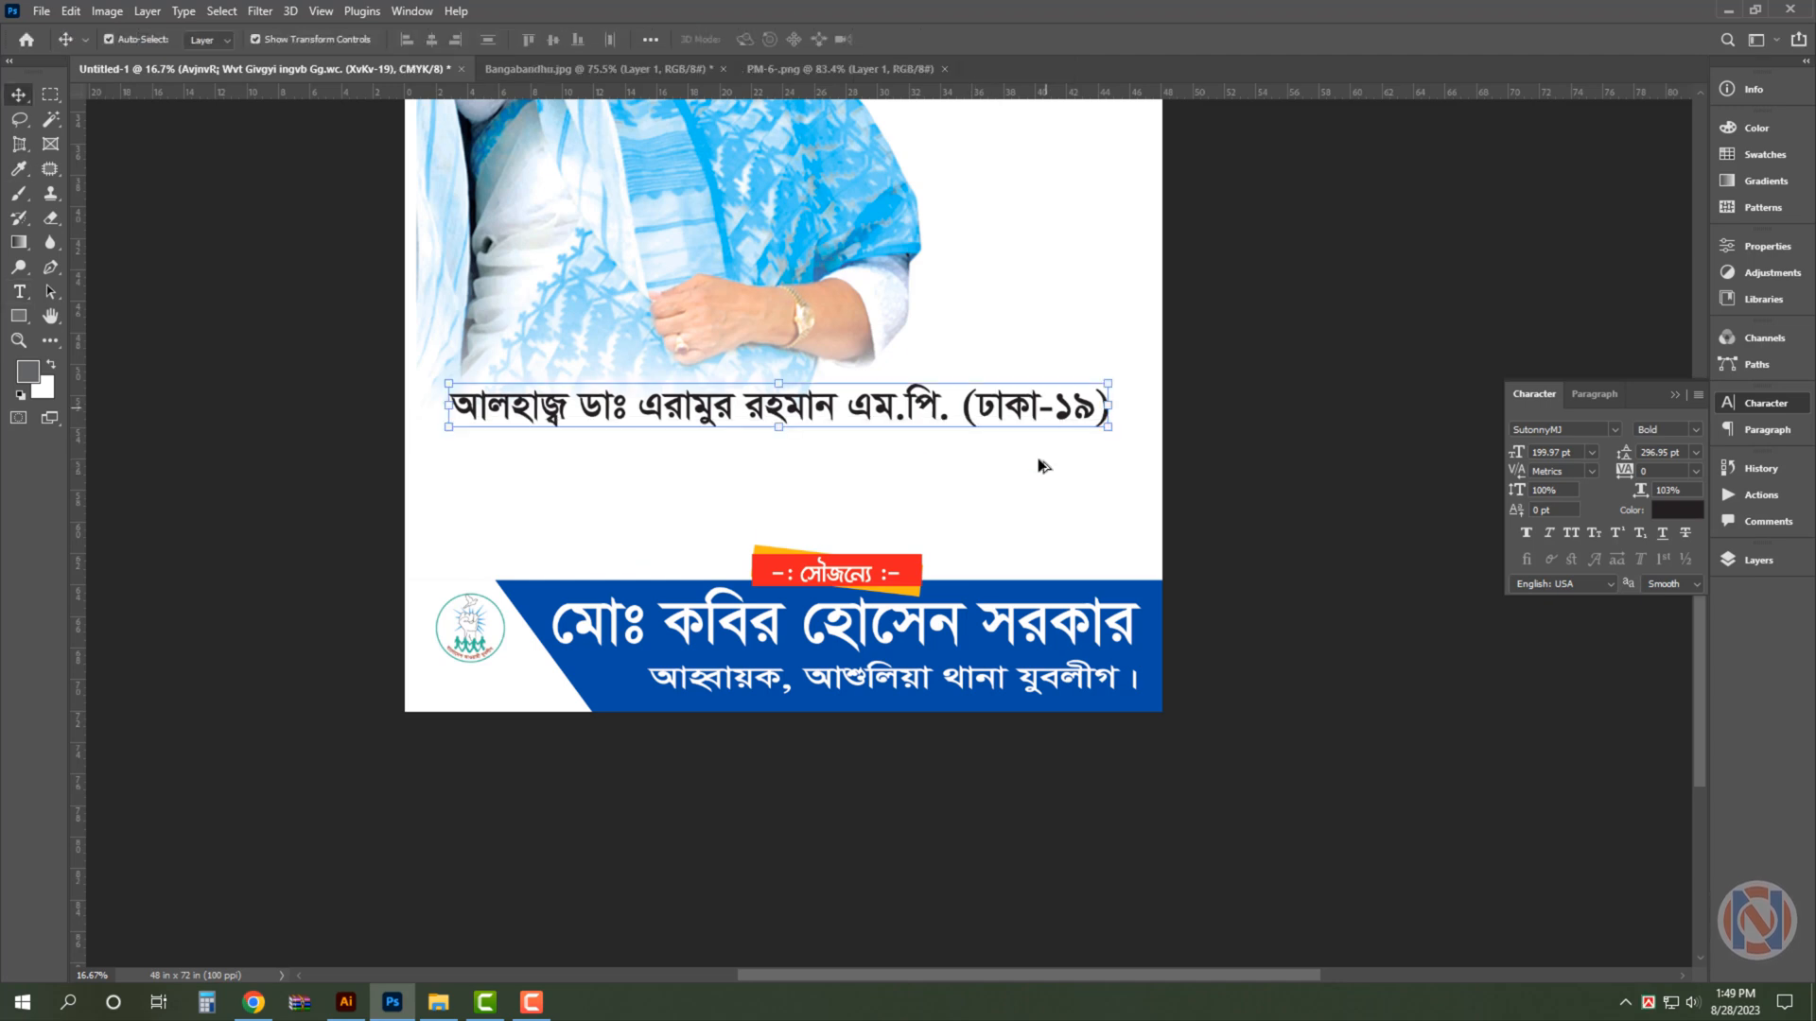
# - Duplicate the remaining name line above the সৌজন্যে heading, show the guides, and replace the copy's text with the cut ministry line
pyautogui.keyDown('alt'); pyautogui.keyDown('shift'); pyautogui.moveTo(1042, 466); pyautogui.dragTo(1046, 519); pyautogui.keyUp('shift'); pyautogui.keyUp('alt')
pyautogui.hotkey('ctrl', ';')
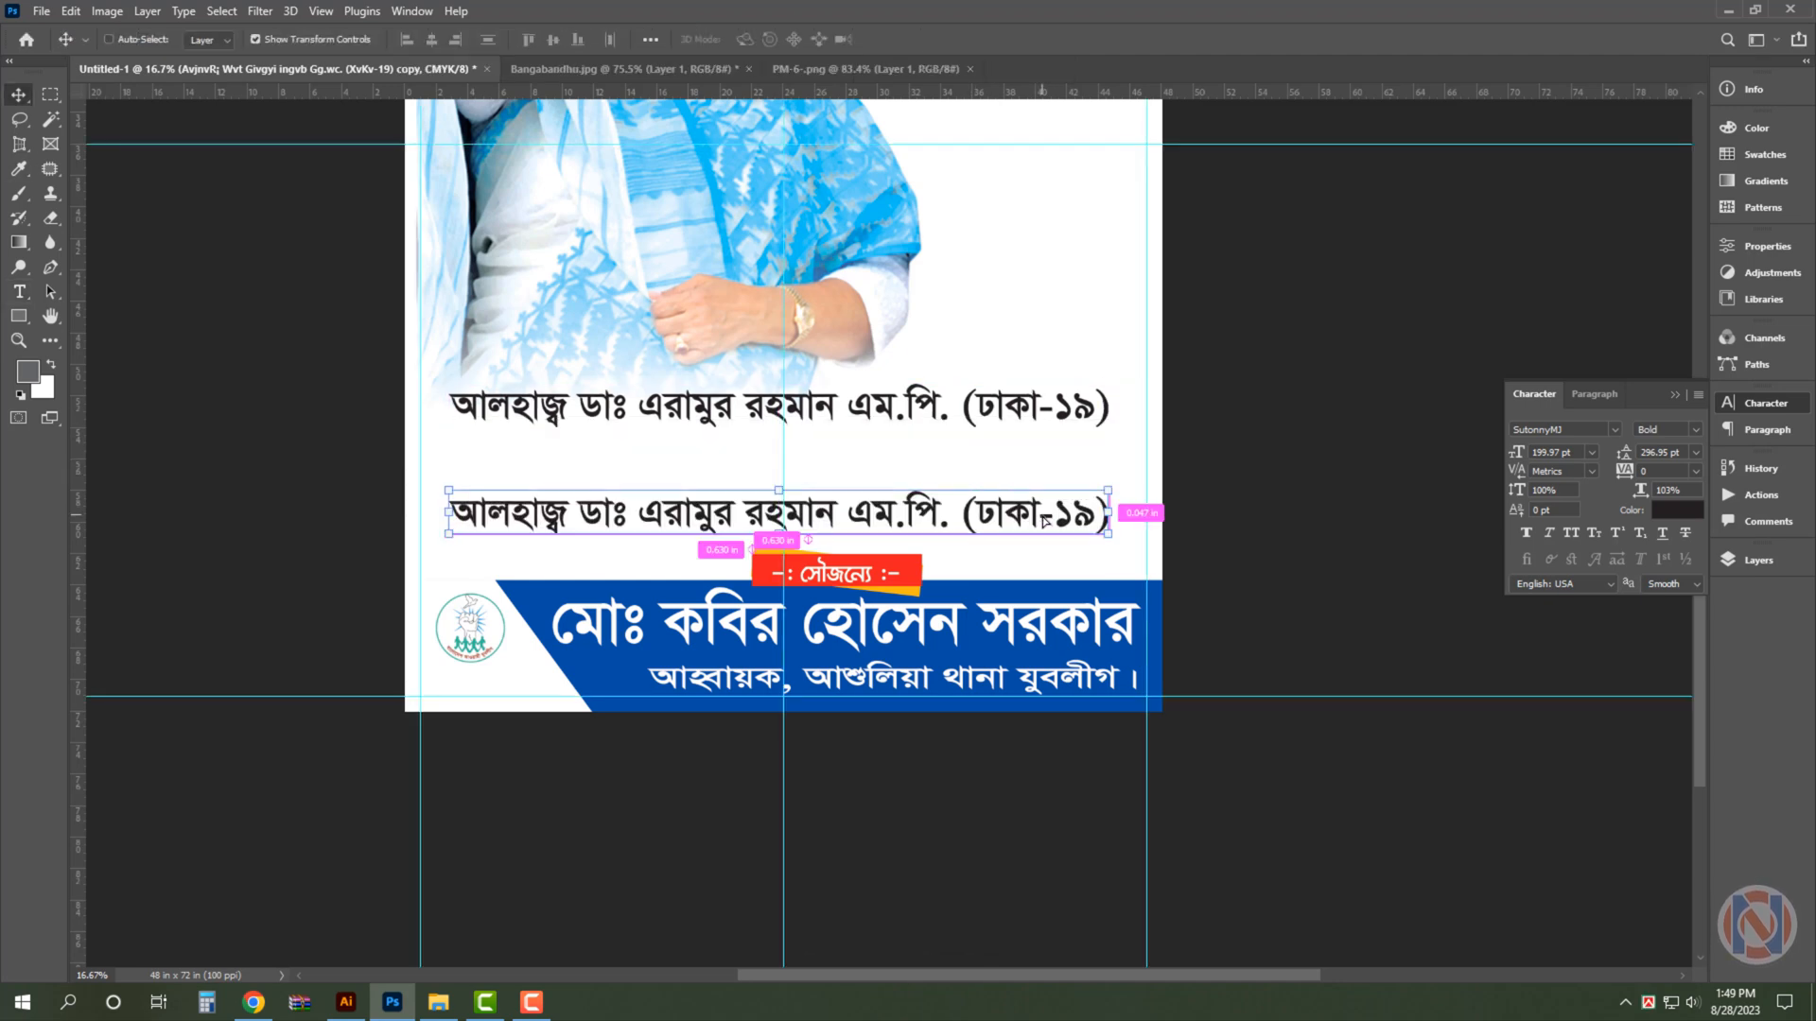
pyautogui.doubleClick(987, 520)
pyautogui.hotkey('ctrl', 'a')
pyautogui.hotkey('ctrl', 'v')
pyautogui.hotkey('ctrl', 'Return')
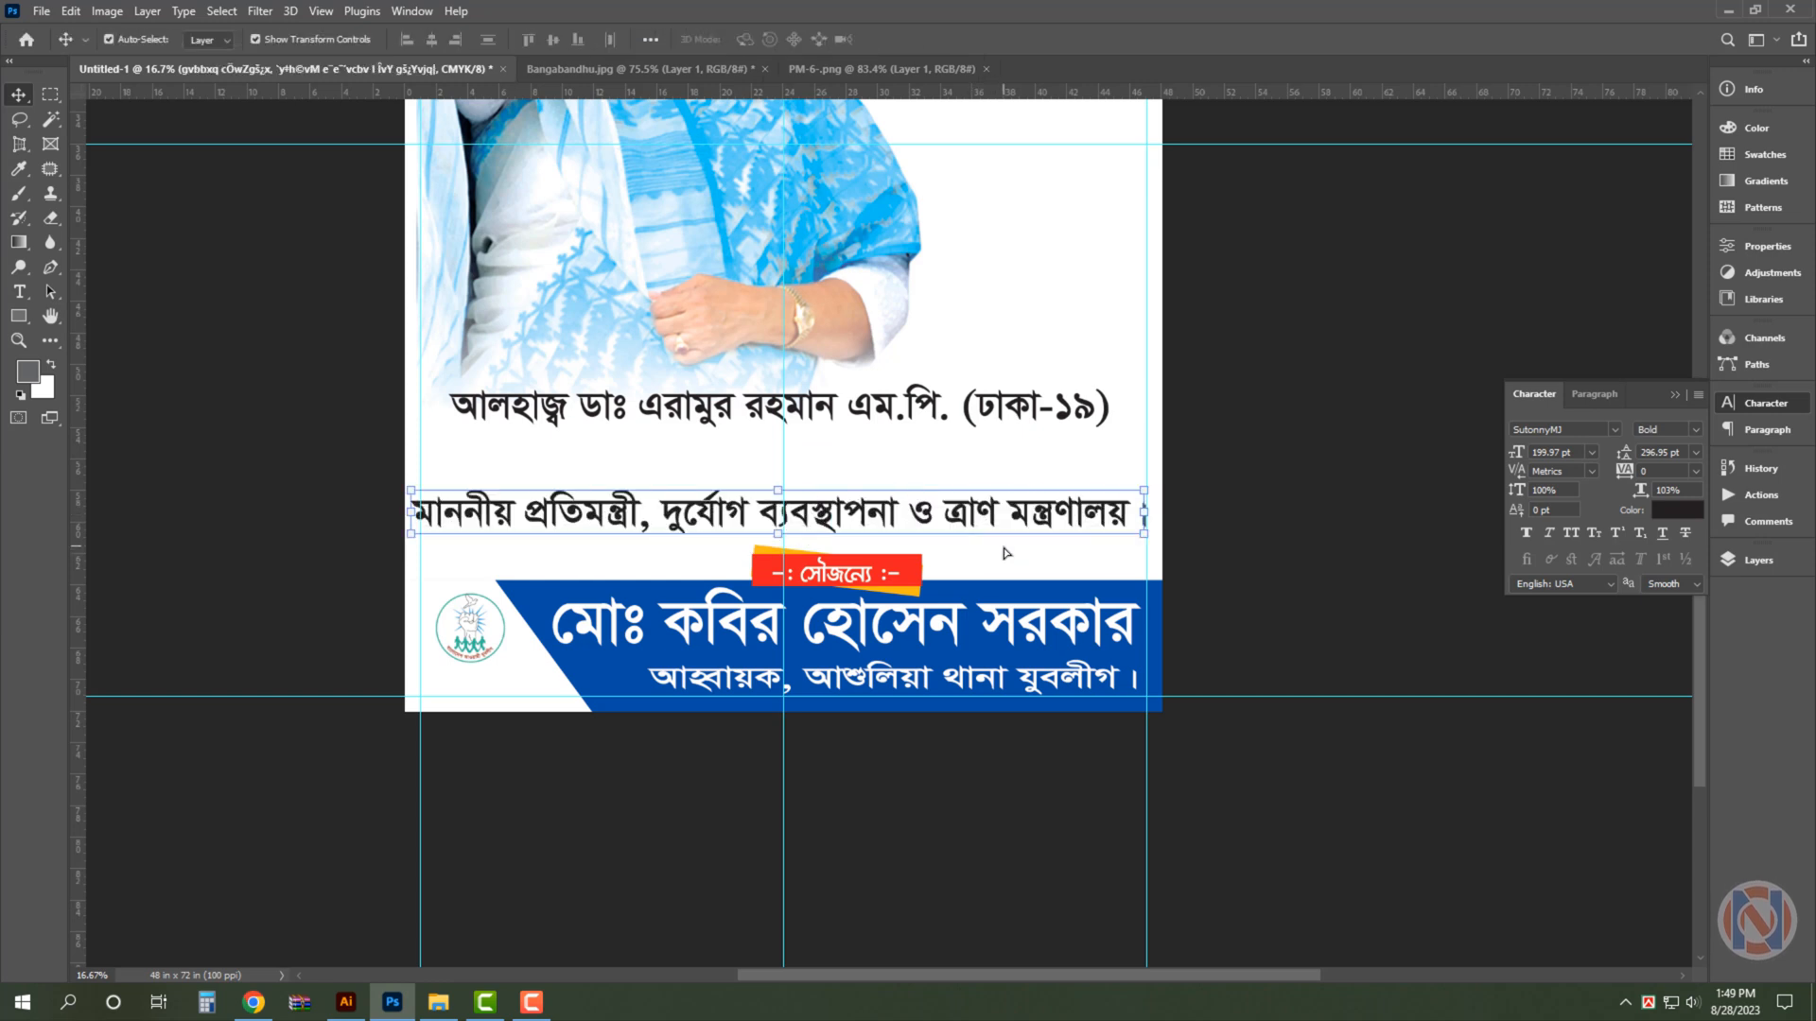
# - Scale the ministry line down to about 76%, lower it slightly towards the সৌজন্যে heading, and scale it again to about 91%
pyautogui.hotkey('ctrl', 't')
pyautogui.keyDown('alt'); pyautogui.moveTo(1149, 544); pyautogui.dragTo(1064, 518); pyautogui.keyUp('alt')
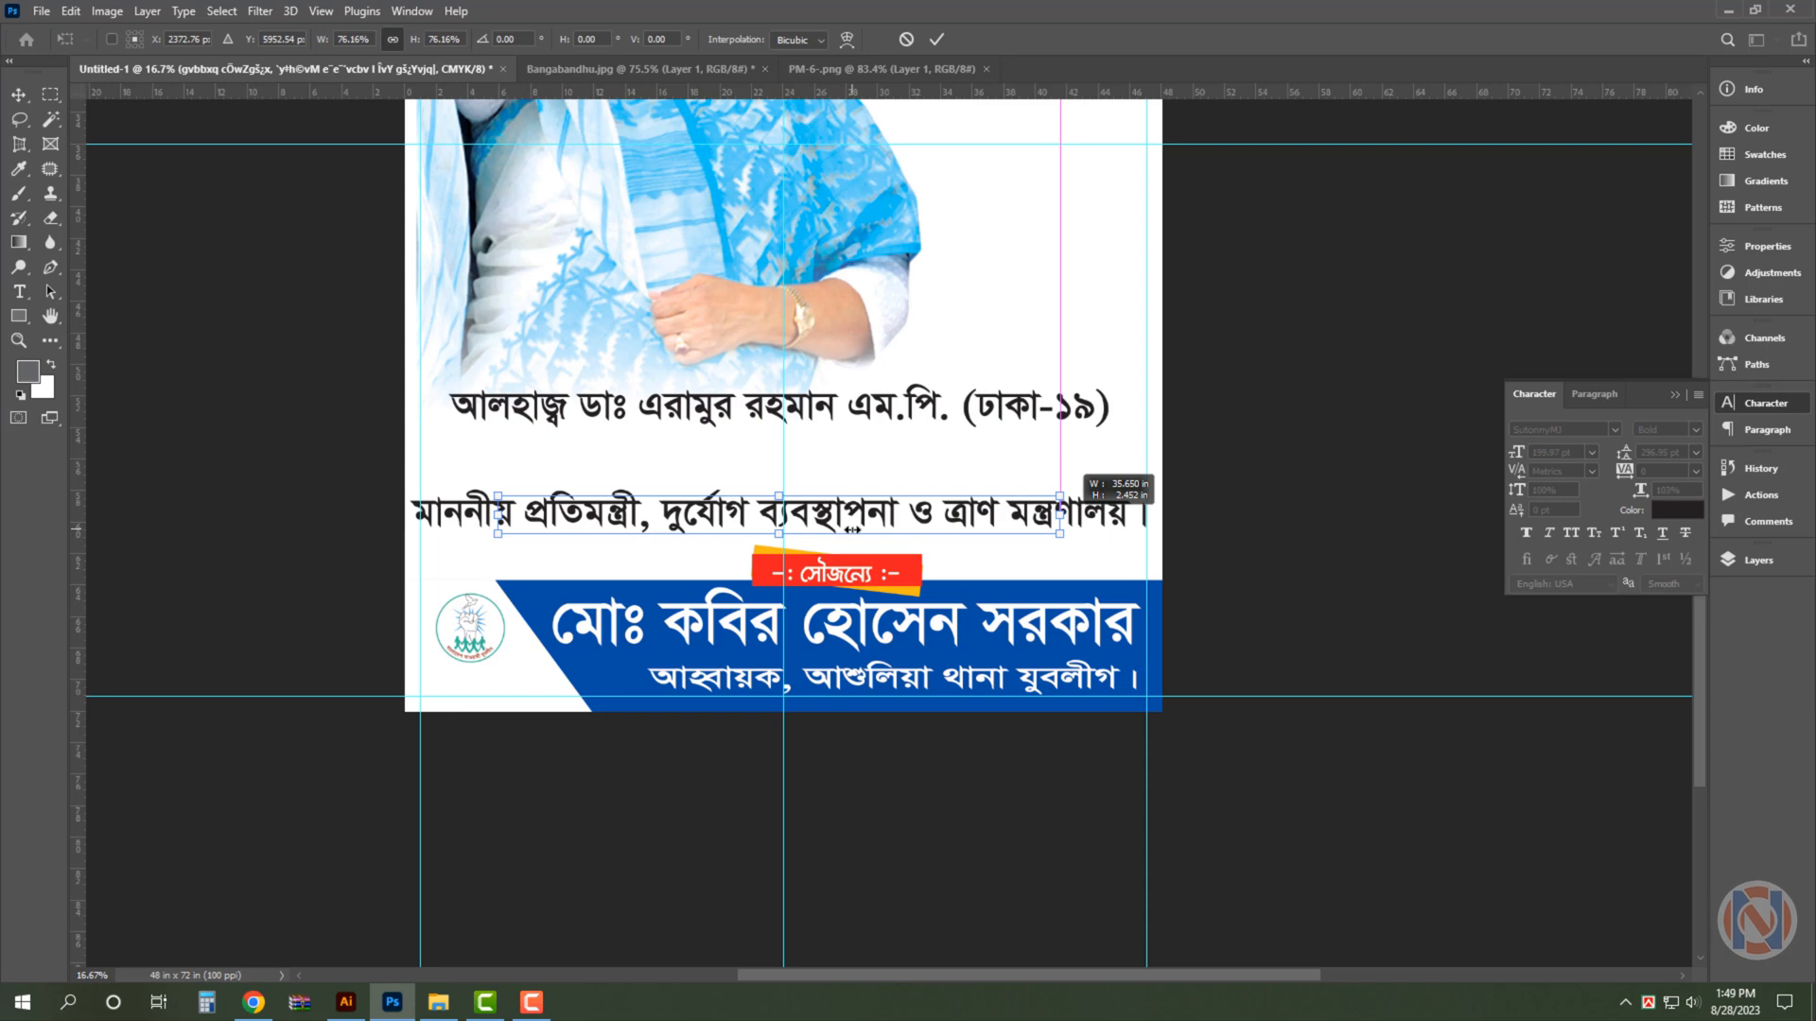
pyautogui.press('Return')
pyautogui.hotkey('ctrl', '+')
pyautogui.moveTo(890, 511); pyautogui.dragTo(898, 523)
pyautogui.hotkey('ctrl', 't')
pyautogui.keyDown('alt'); pyautogui.moveTo(1153, 519); pyautogui.dragTo(1117, 522); pyautogui.keyUp('alt')
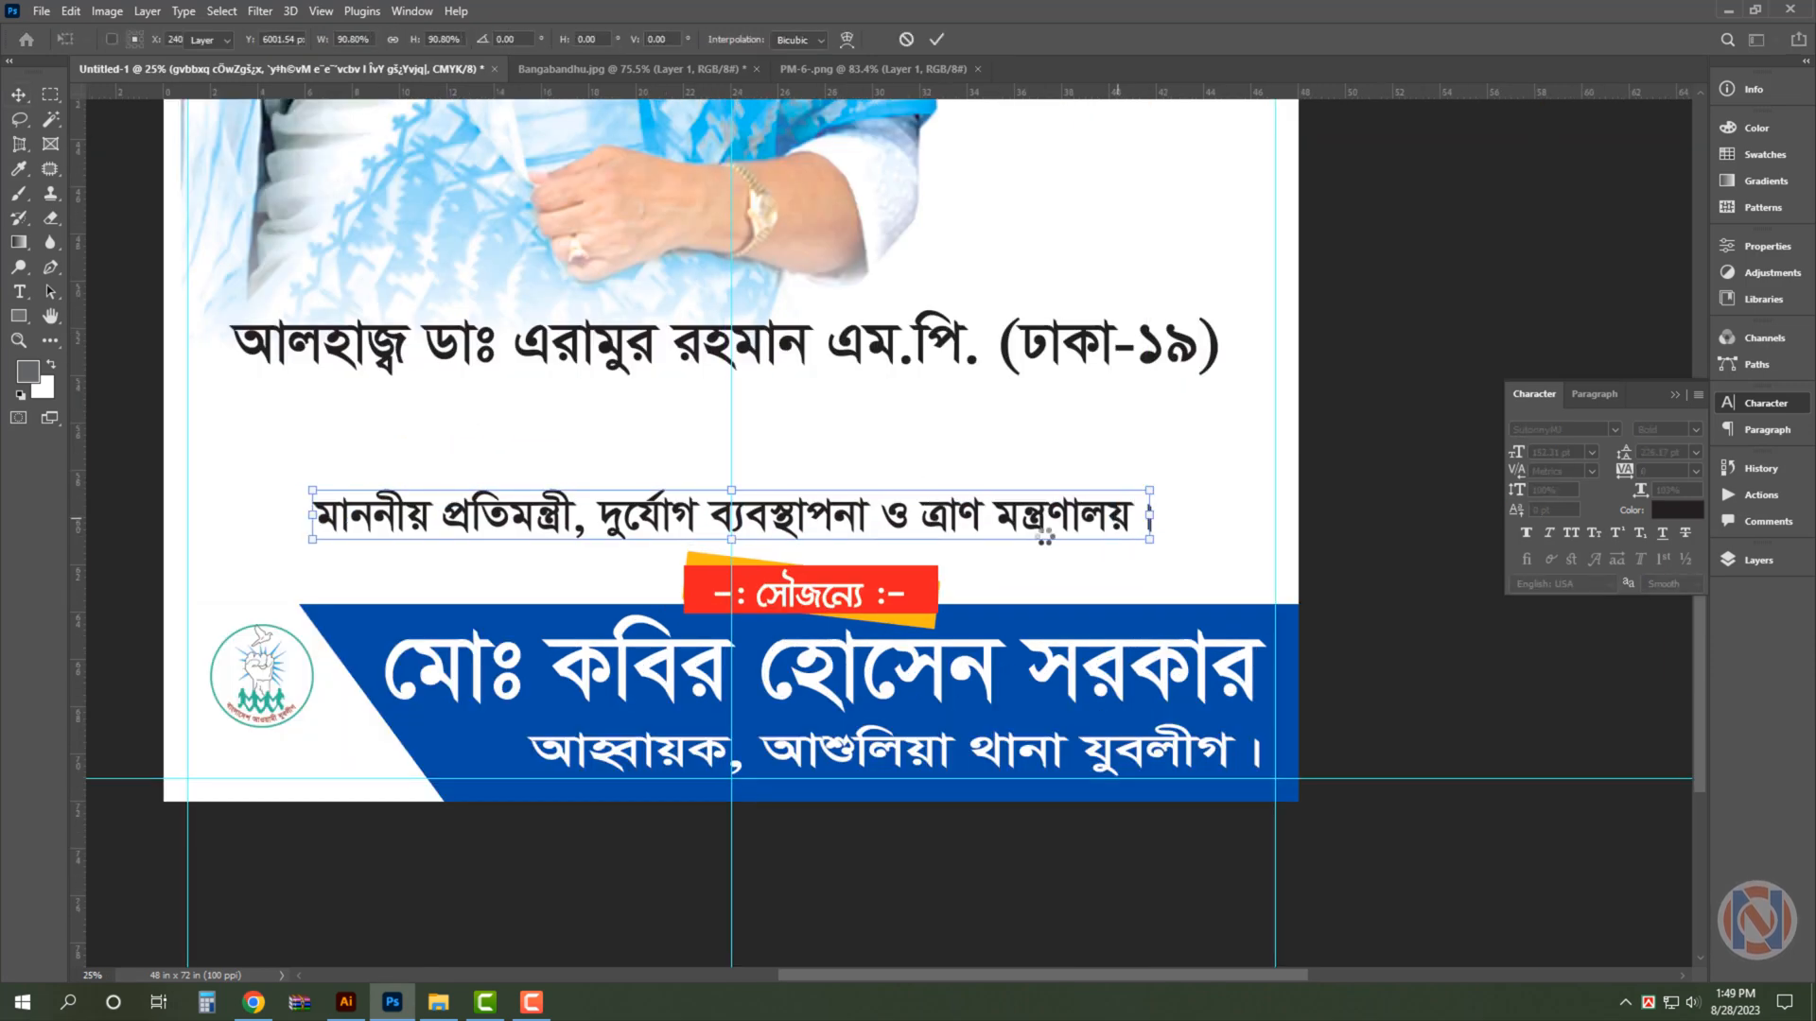
pyautogui.press('Return')
# - Move the name line down just above the ministry line and set its এম.পি. (ঢাকা-১৯) part to 100 pt
pyautogui.moveTo(1037, 346); pyautogui.dragTo(1037, 448)
pyautogui.press('t')
pyautogui.moveTo(815, 448); pyautogui.dragTo(1249, 456)
pyautogui.doubleClick(1543, 452)
pyautogui.write('100')
# - Enlarge the name line to about 133% and centre it horizontally with the ministry line below it
pyautogui.hotkey('ctrl', 't')
pyautogui.keyDown('alt'); pyautogui.moveTo(332, 450); pyautogui.dragTo(198, 440); pyautogui.keyUp('alt')
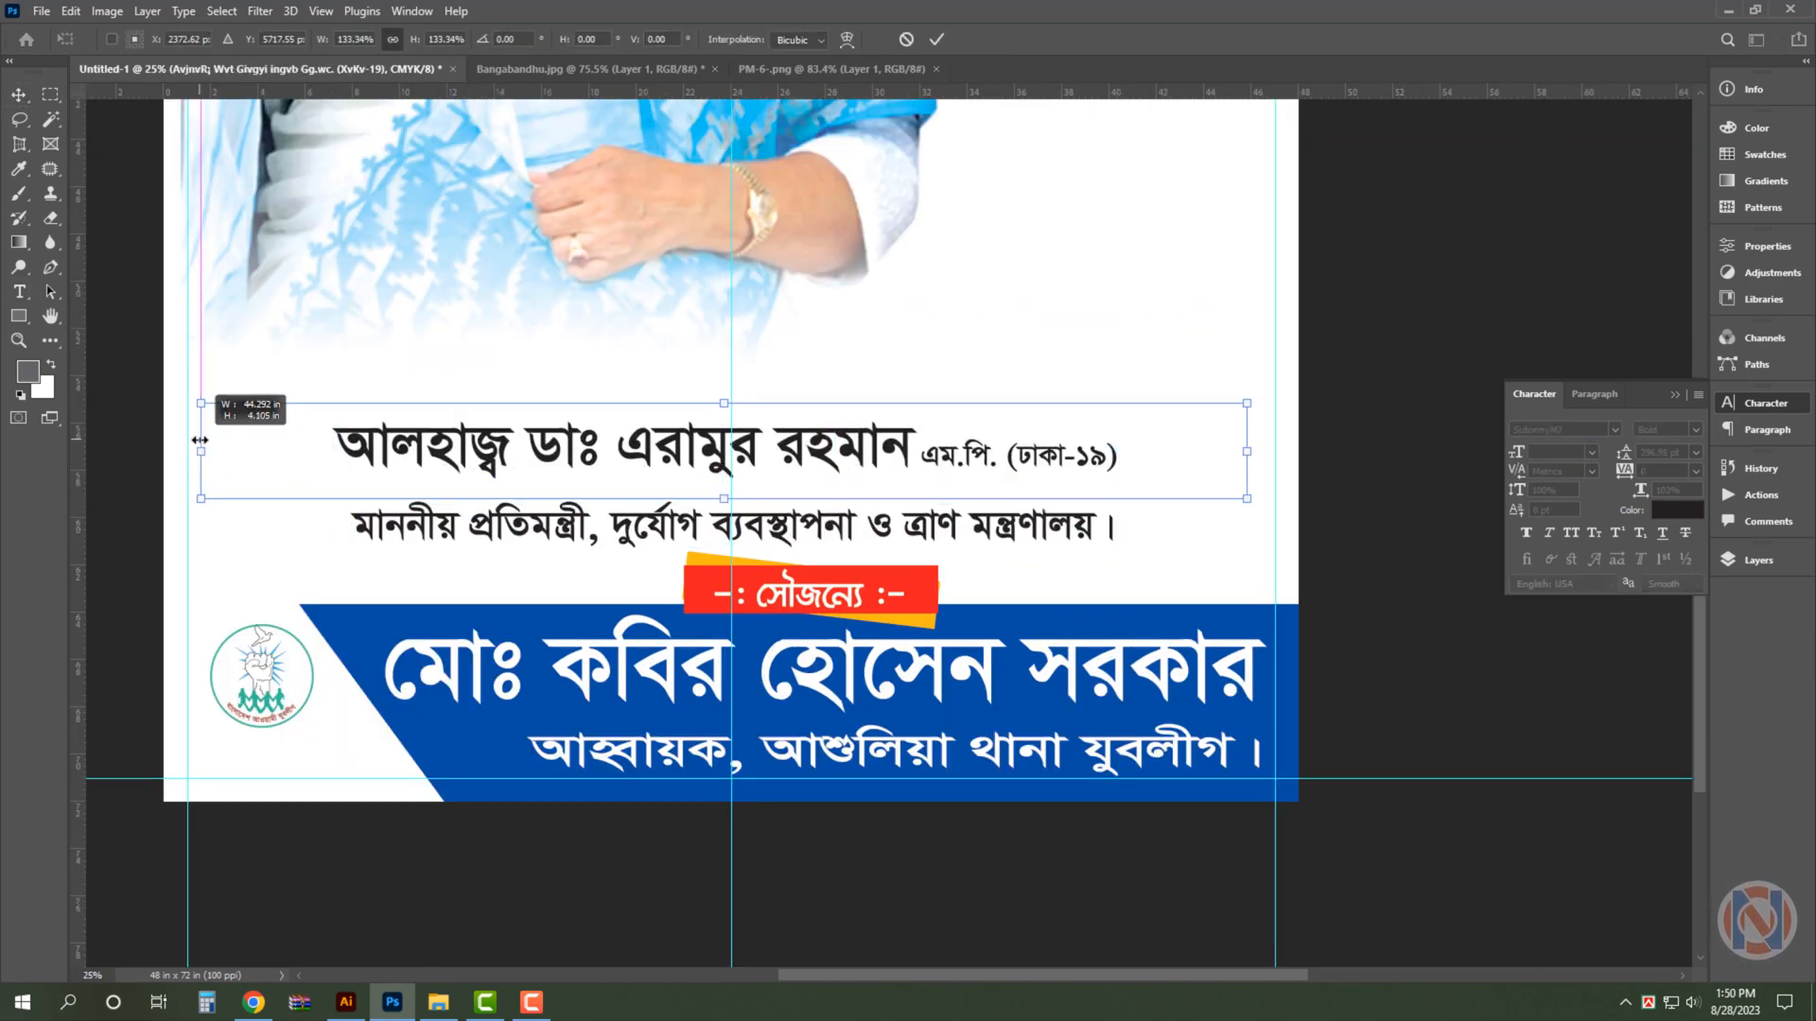
pyautogui.press('Return')
pyautogui.keyDown('shift'); pyautogui.click(1022, 526); pyautogui.keyUp('shift')
pyautogui.click(431, 39)
pyautogui.moveTo(951, 447); pyautogui.dragTo(959, 450)
pyautogui.click(959, 449)
pyautogui.hotkey('ctrl', '0')
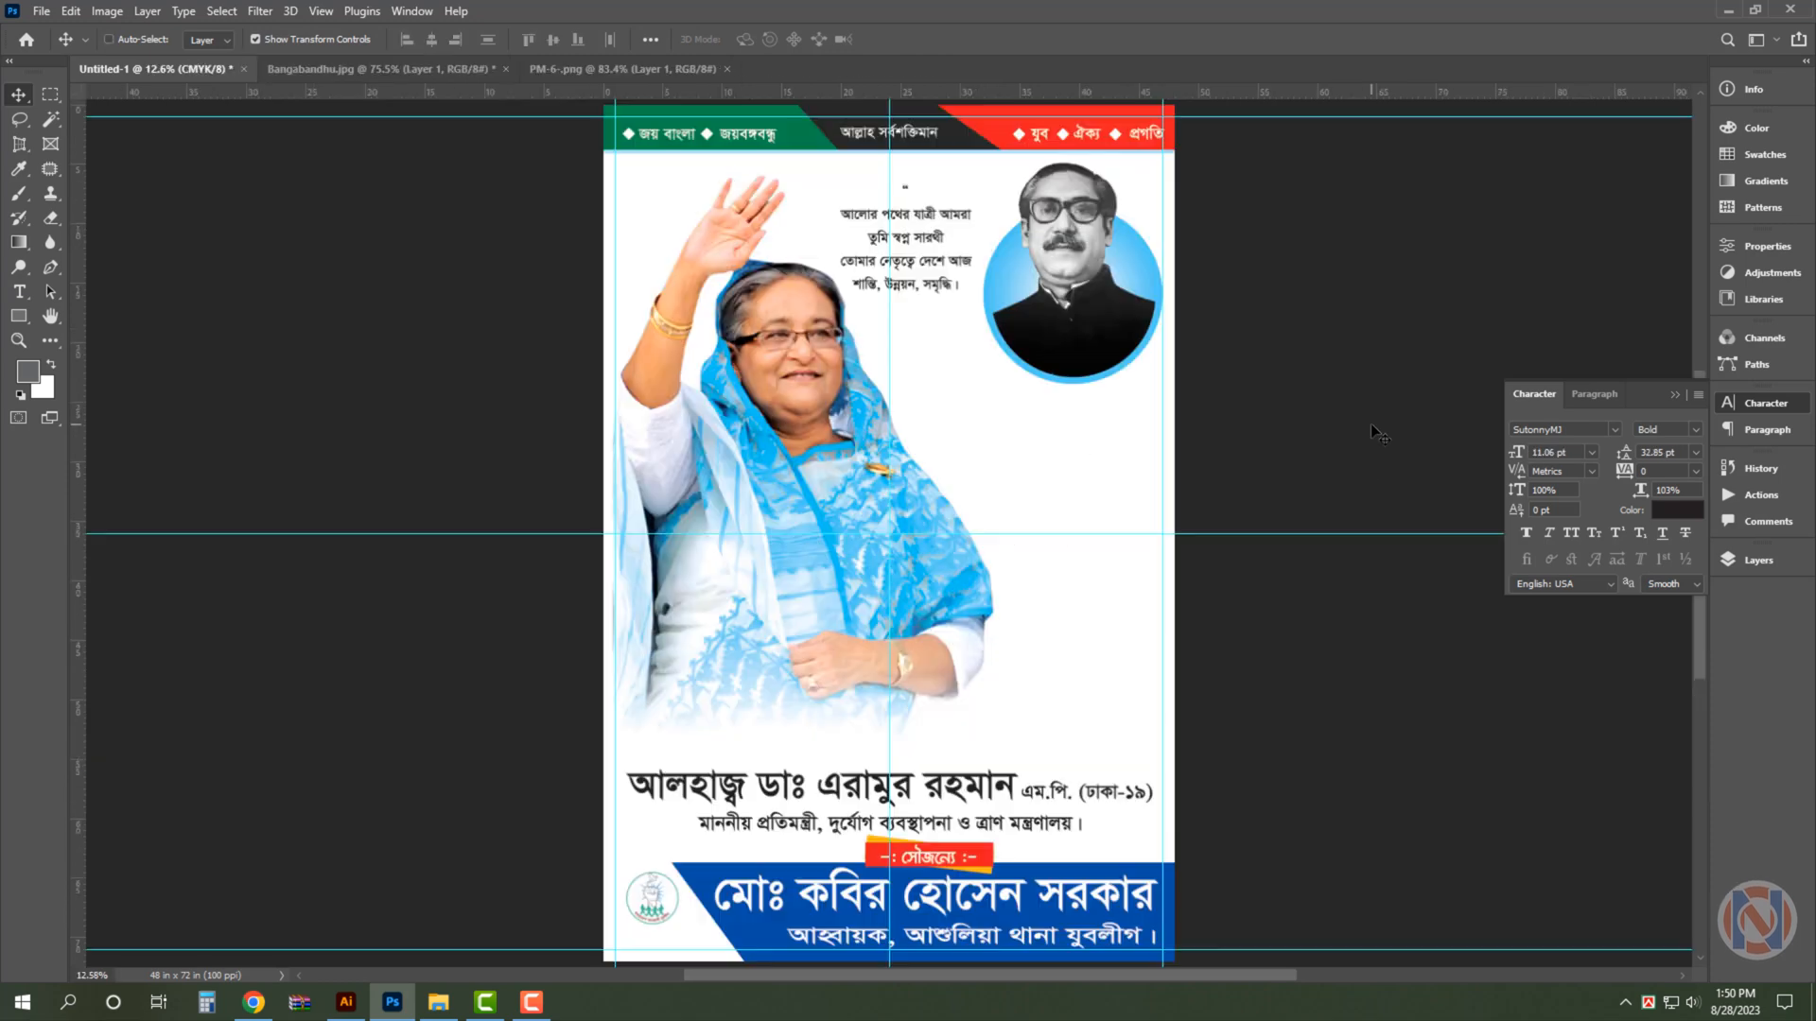
# - Shift the large waving woman's portrait slightly to the right and hide the guides
pyautogui.click(837, 430)
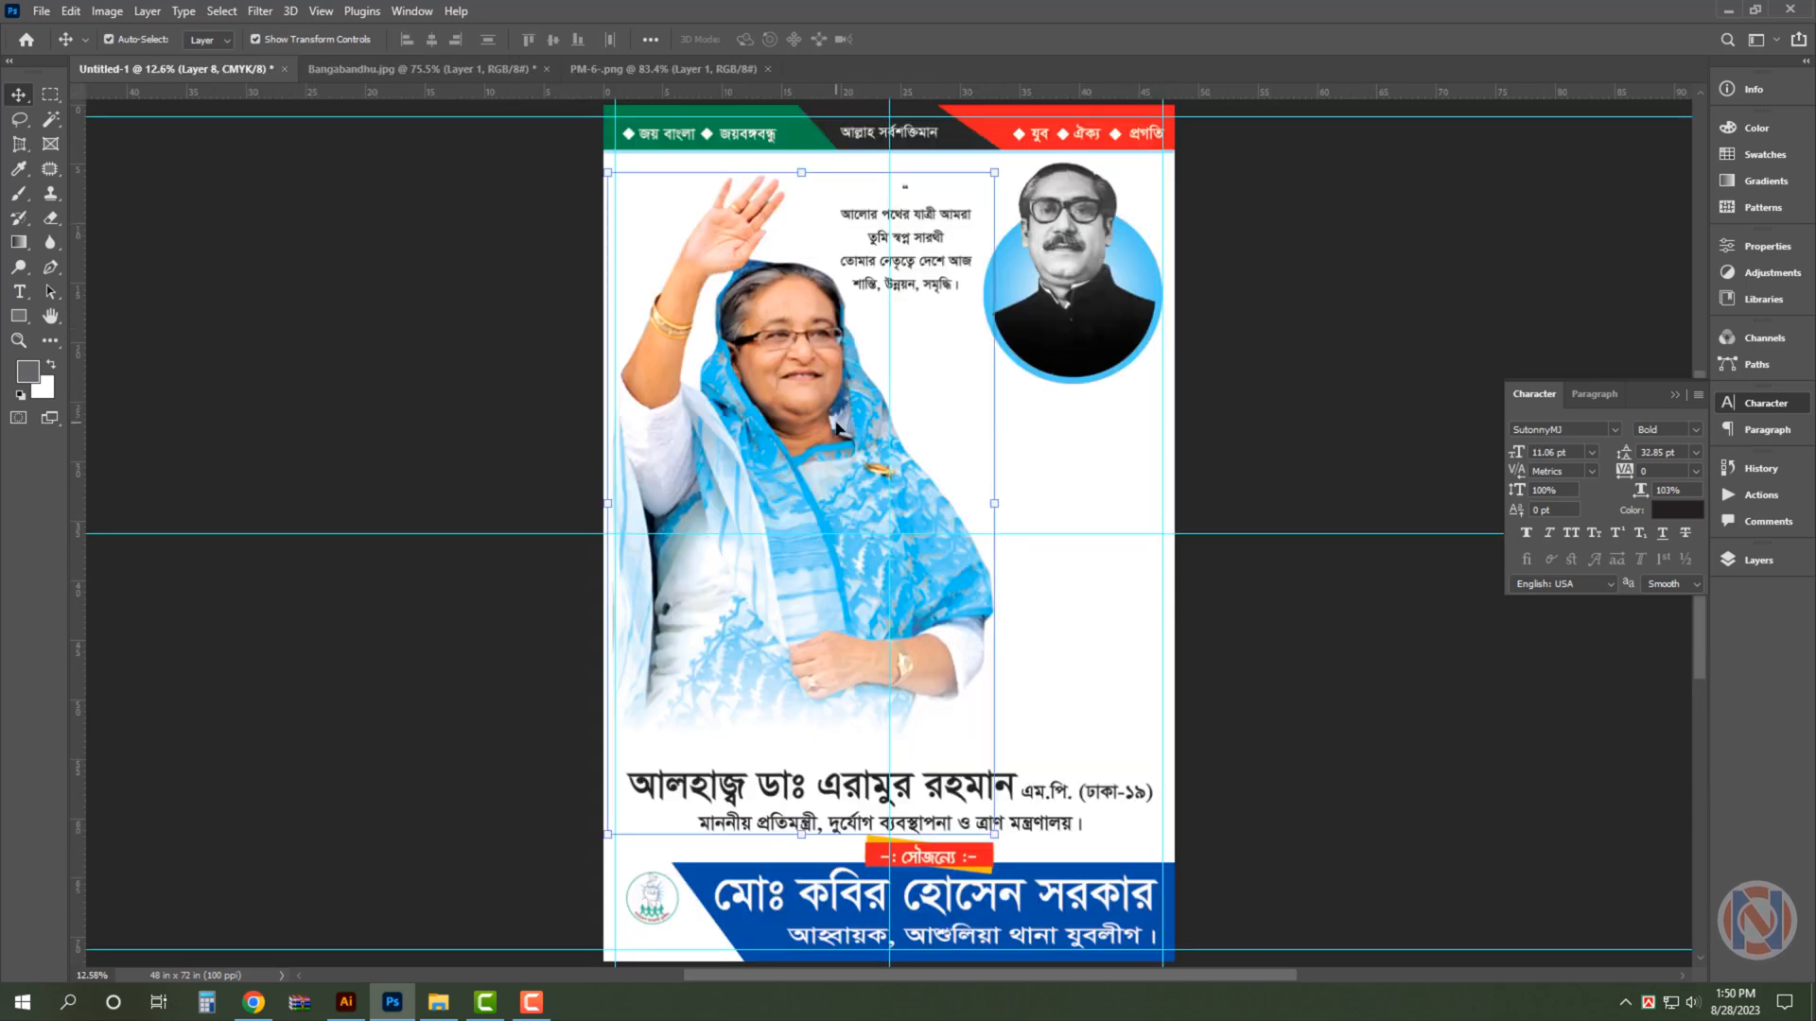
pyautogui.moveTo(836, 428); pyautogui.dragTo(843, 428)
pyautogui.click(1338, 233)
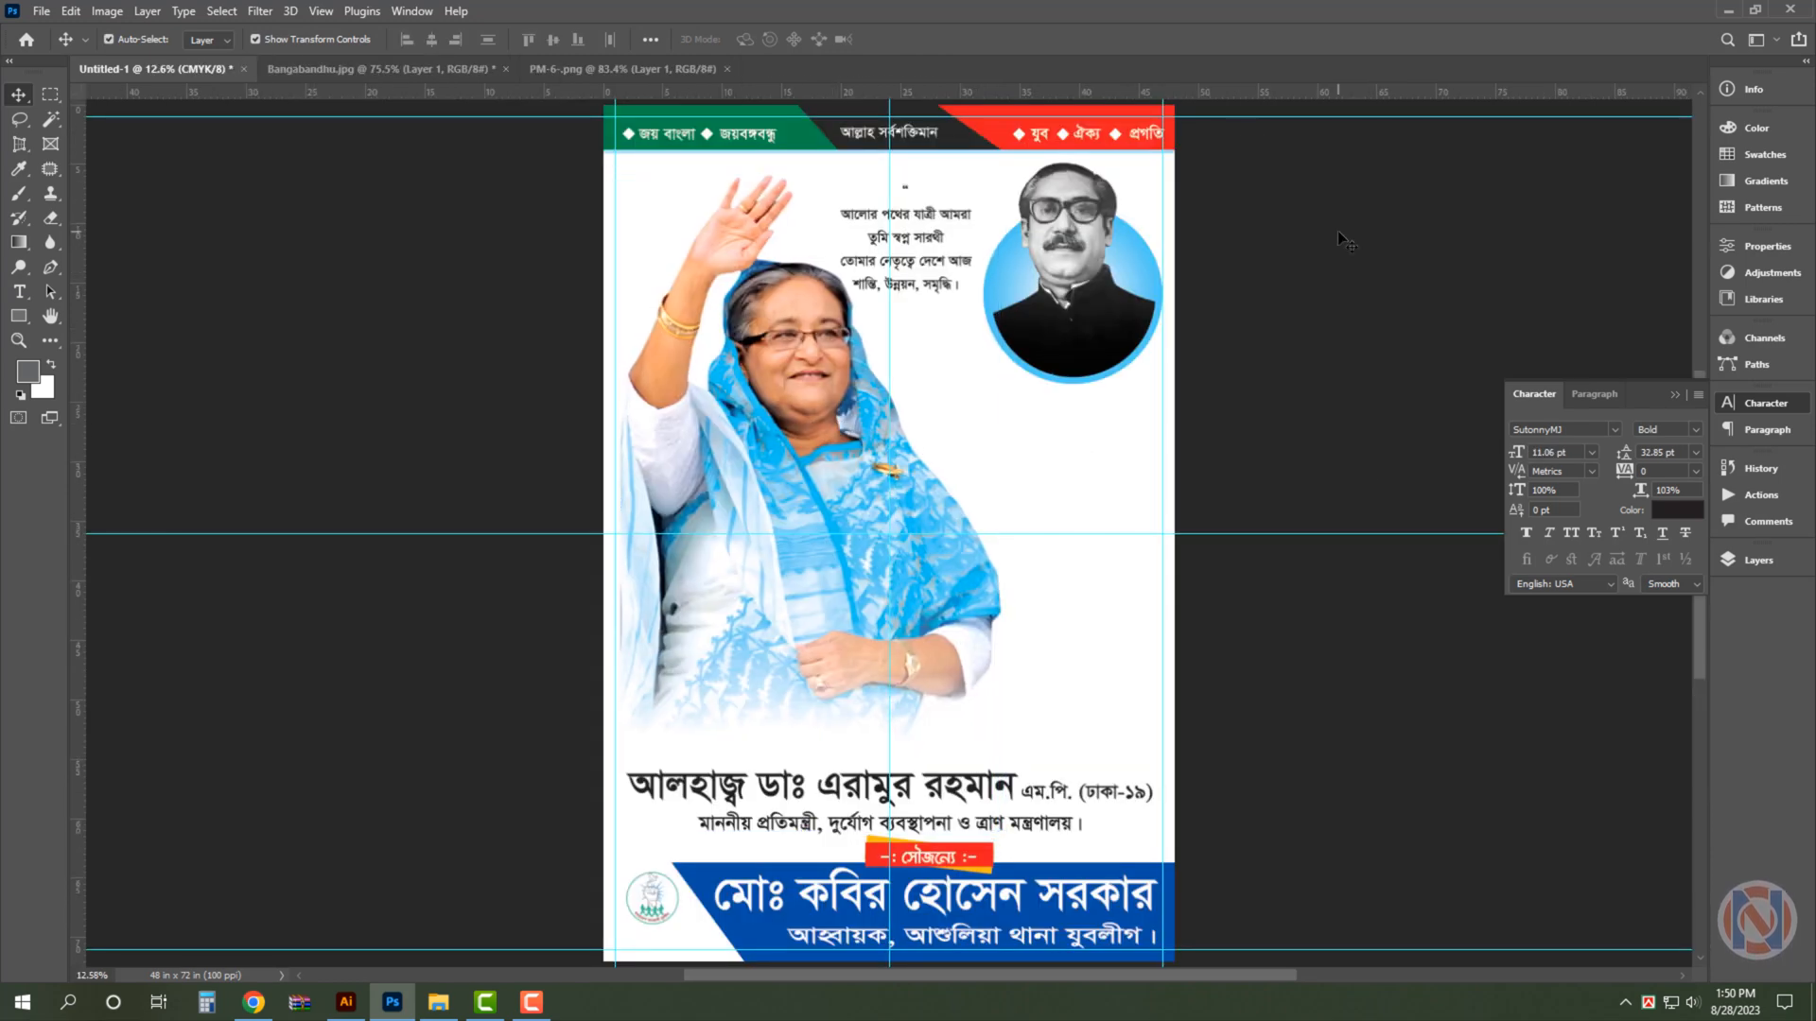
pyautogui.hotkey('ctrl', ';')
# - Enlarge the তুমি স্বপ্ন সারথী line of the quote text between the portraits and colour it red
pyautogui.scroll(5, 1087, 205)
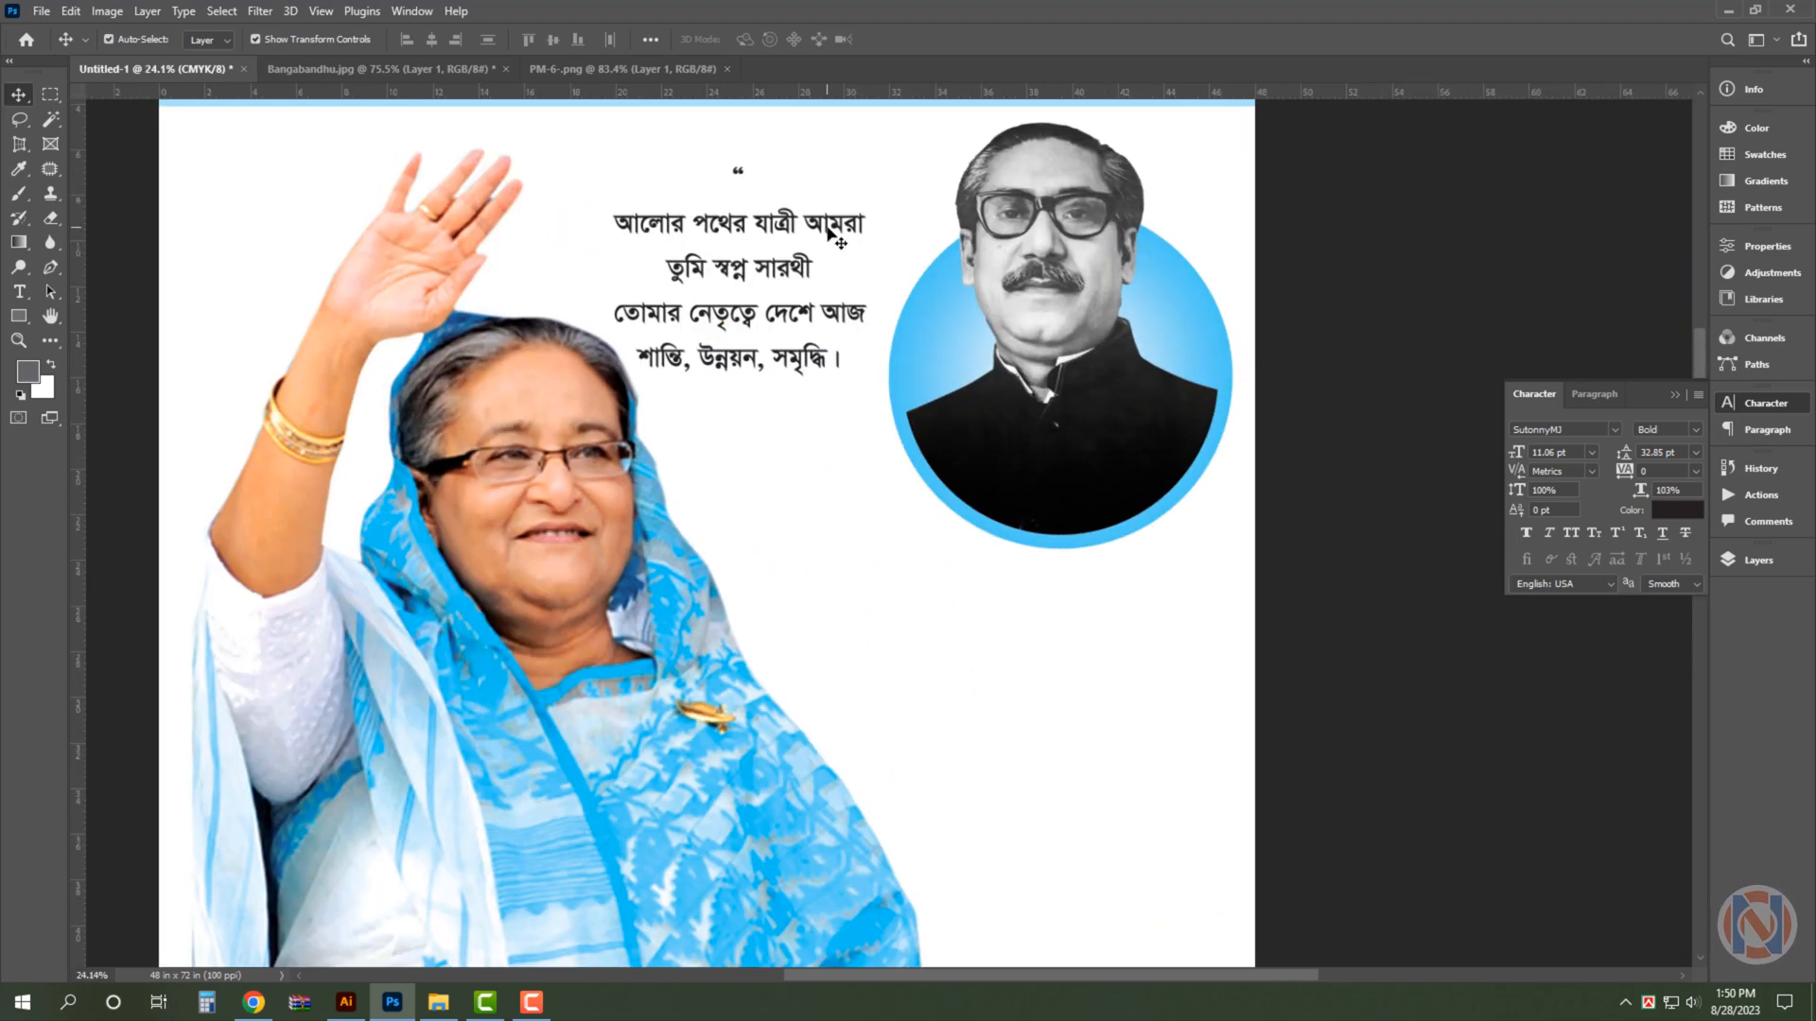
pyautogui.click(828, 231)
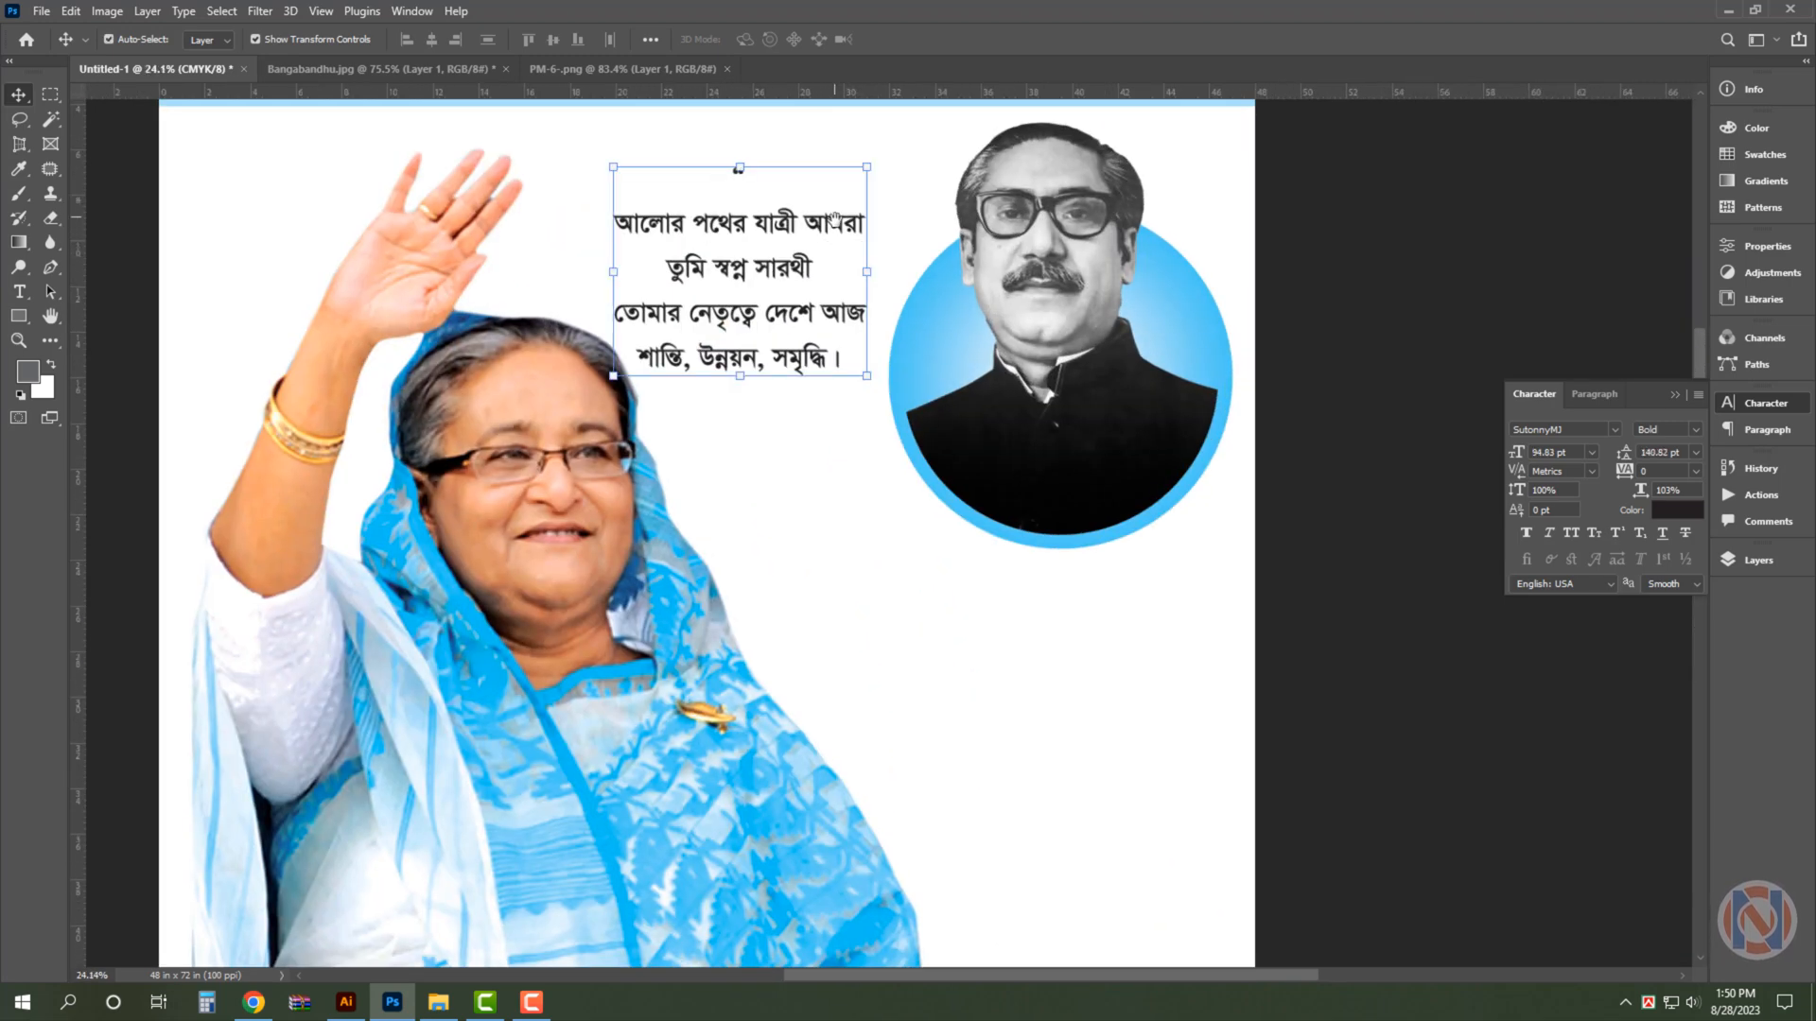
pyautogui.moveTo(829, 232); pyautogui.dragTo(816, 351)
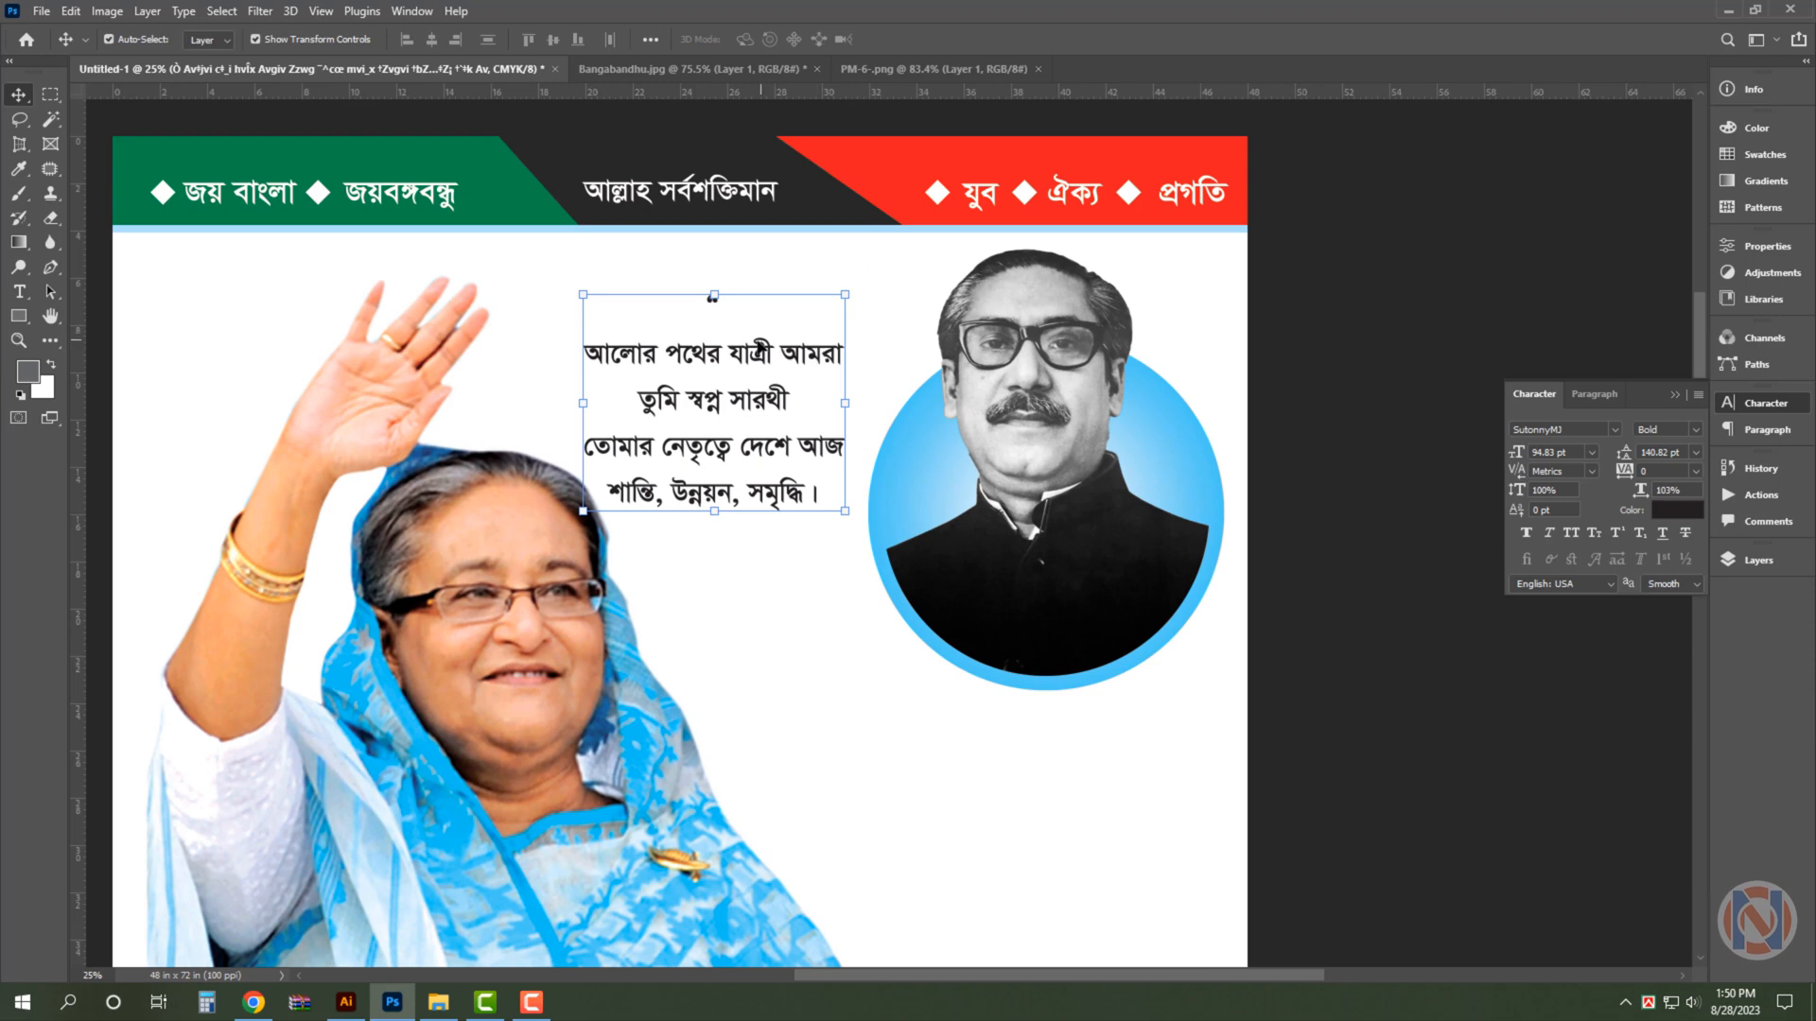
pyautogui.scroll(2, 737, 352)
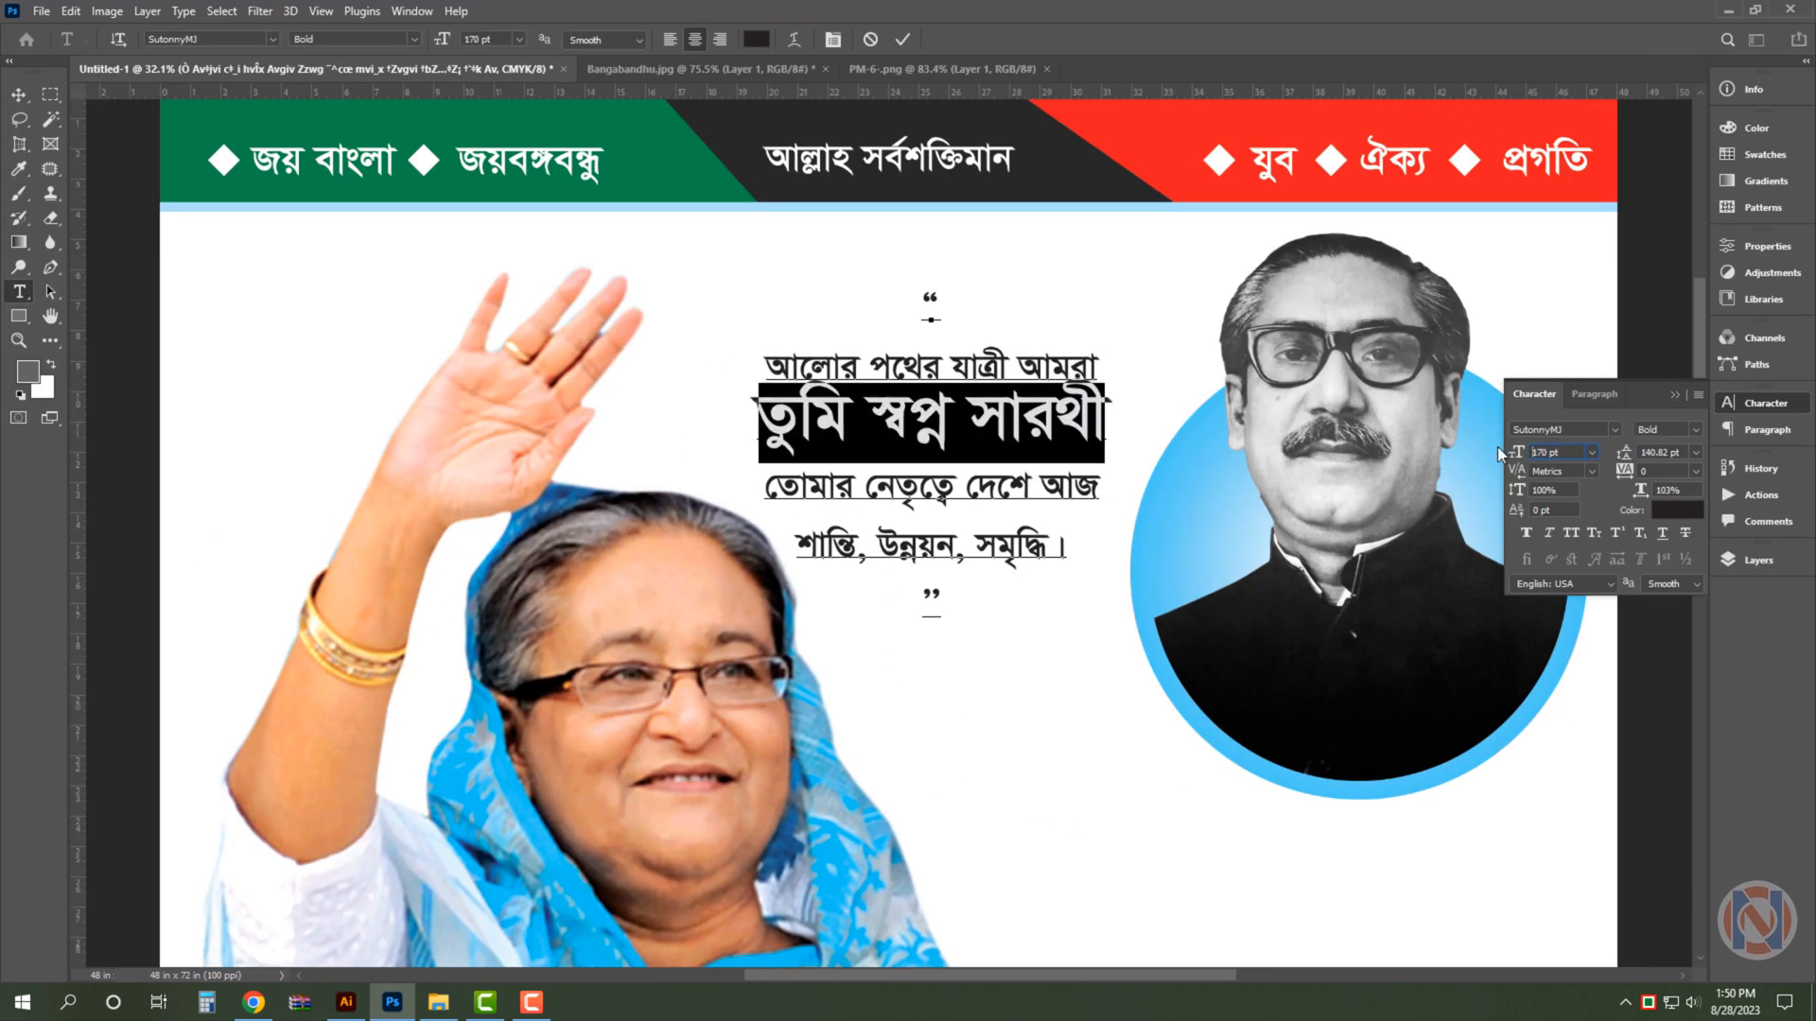
pyautogui.click(757, 39)
pyautogui.click(730, 155)
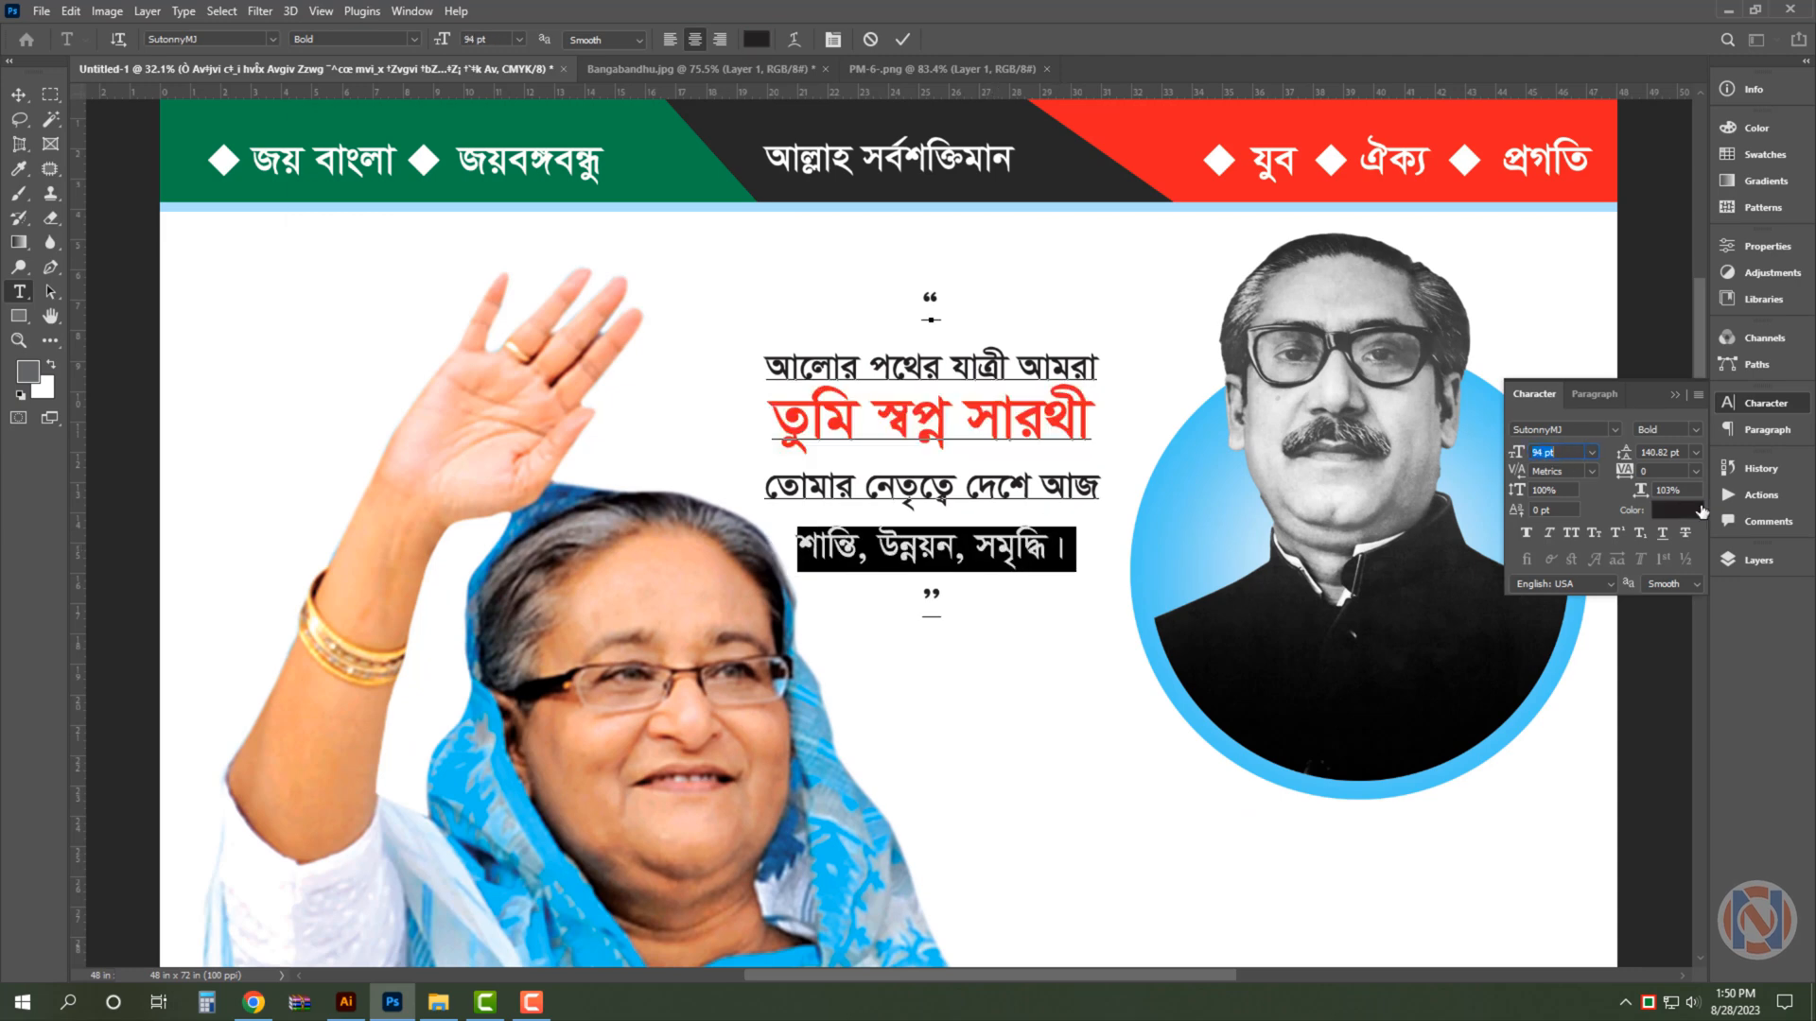
# - Colour the quote's last line blue and set its quotation marks to 300 pt, the opening pair red and the closing pair orange
pyautogui.moveTo(919, 305); pyautogui.dragTo(950, 297)
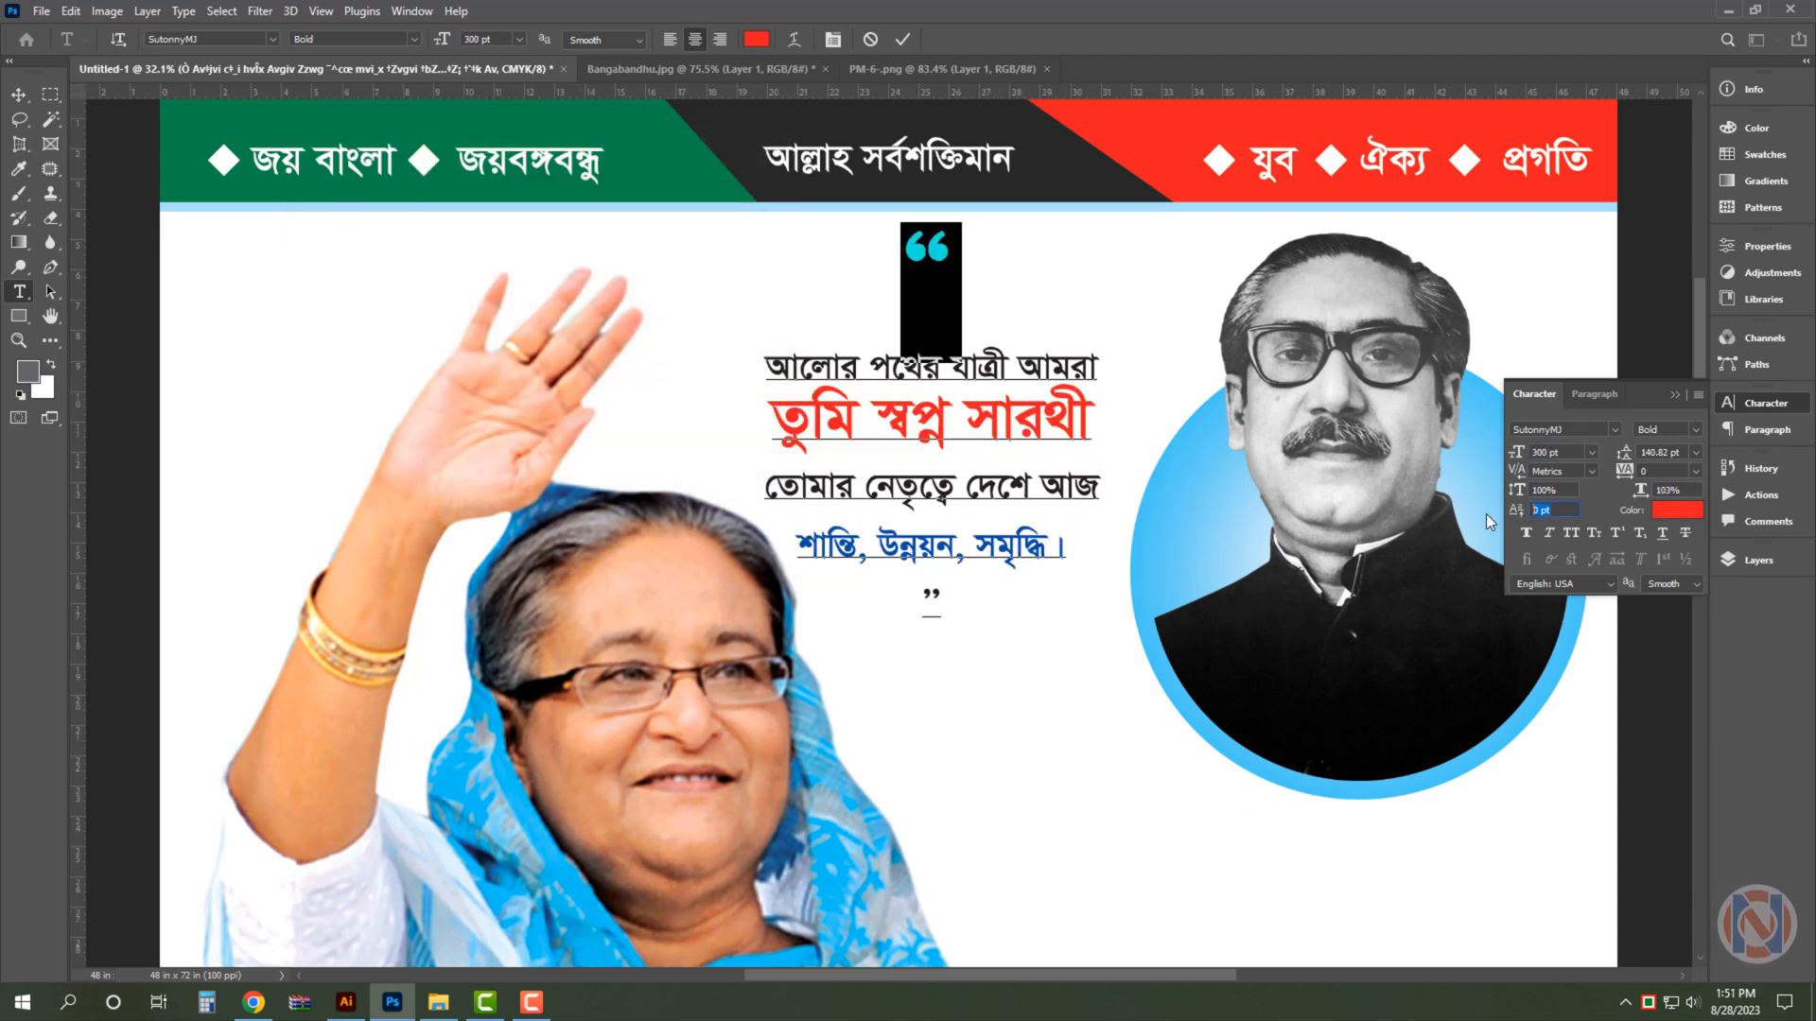
pyautogui.moveTo(1516, 510); pyautogui.dragTo(1485, 514)
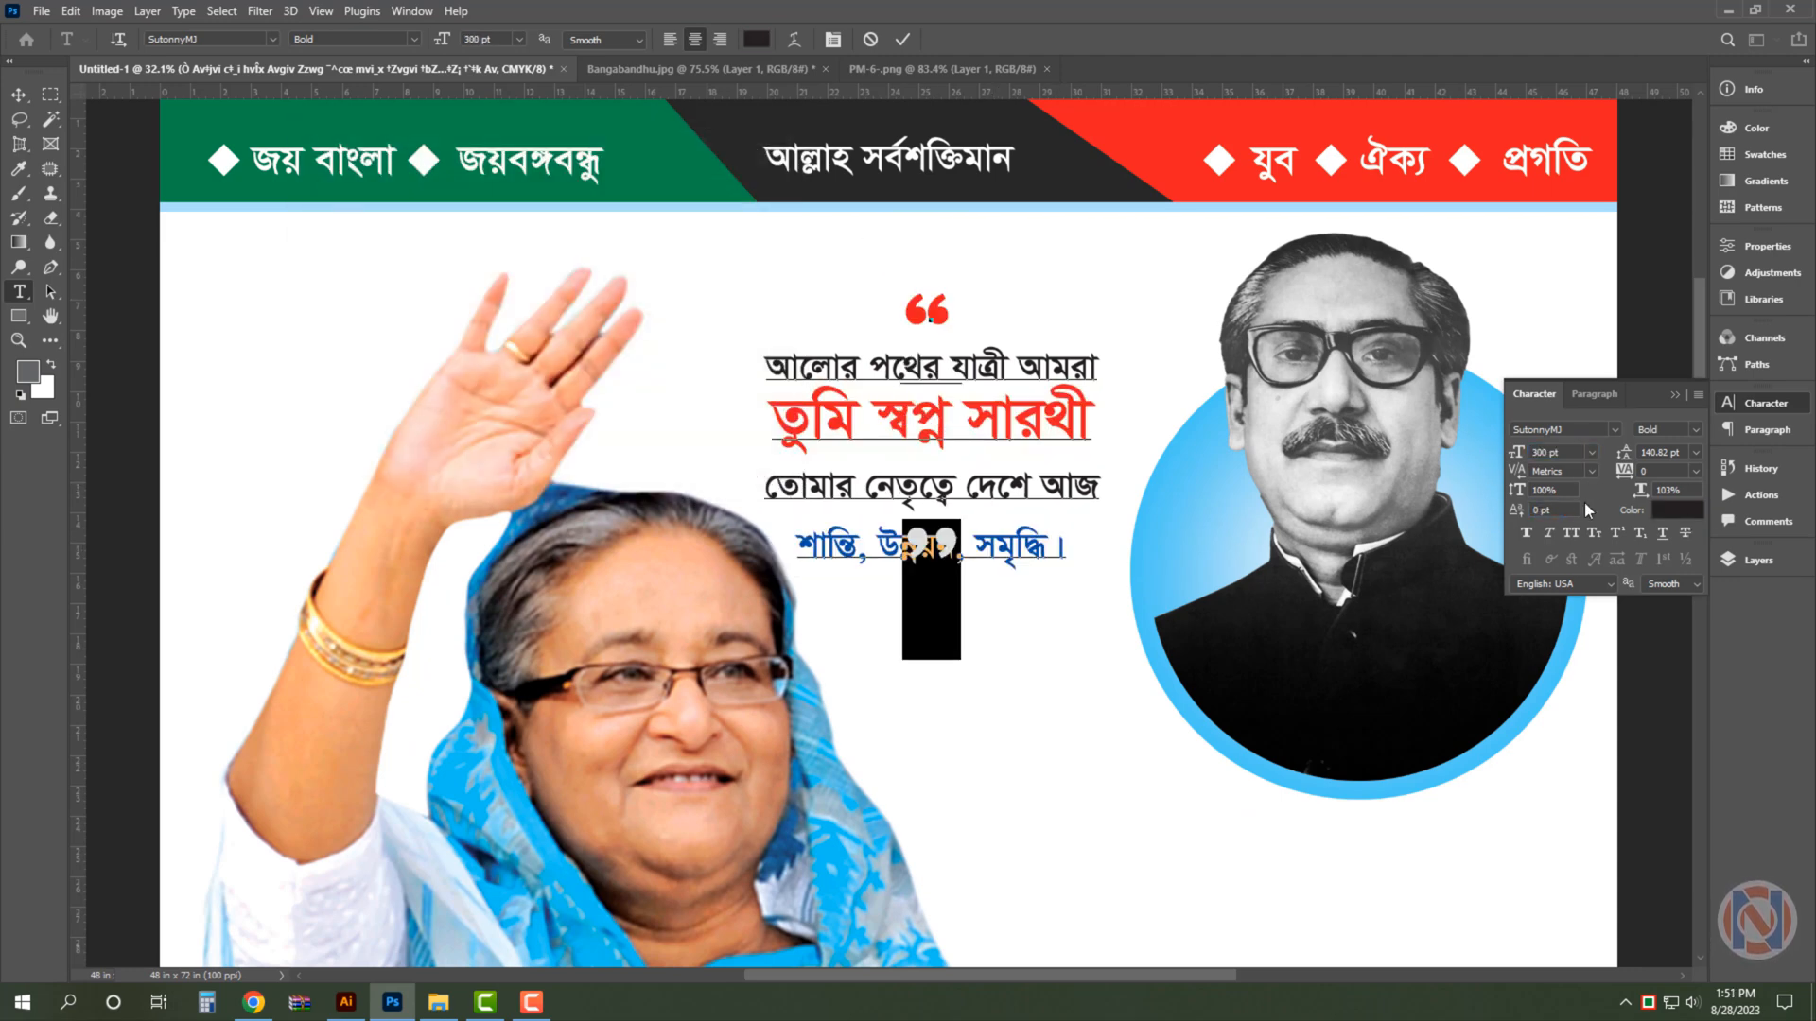
pyautogui.click(1679, 511)
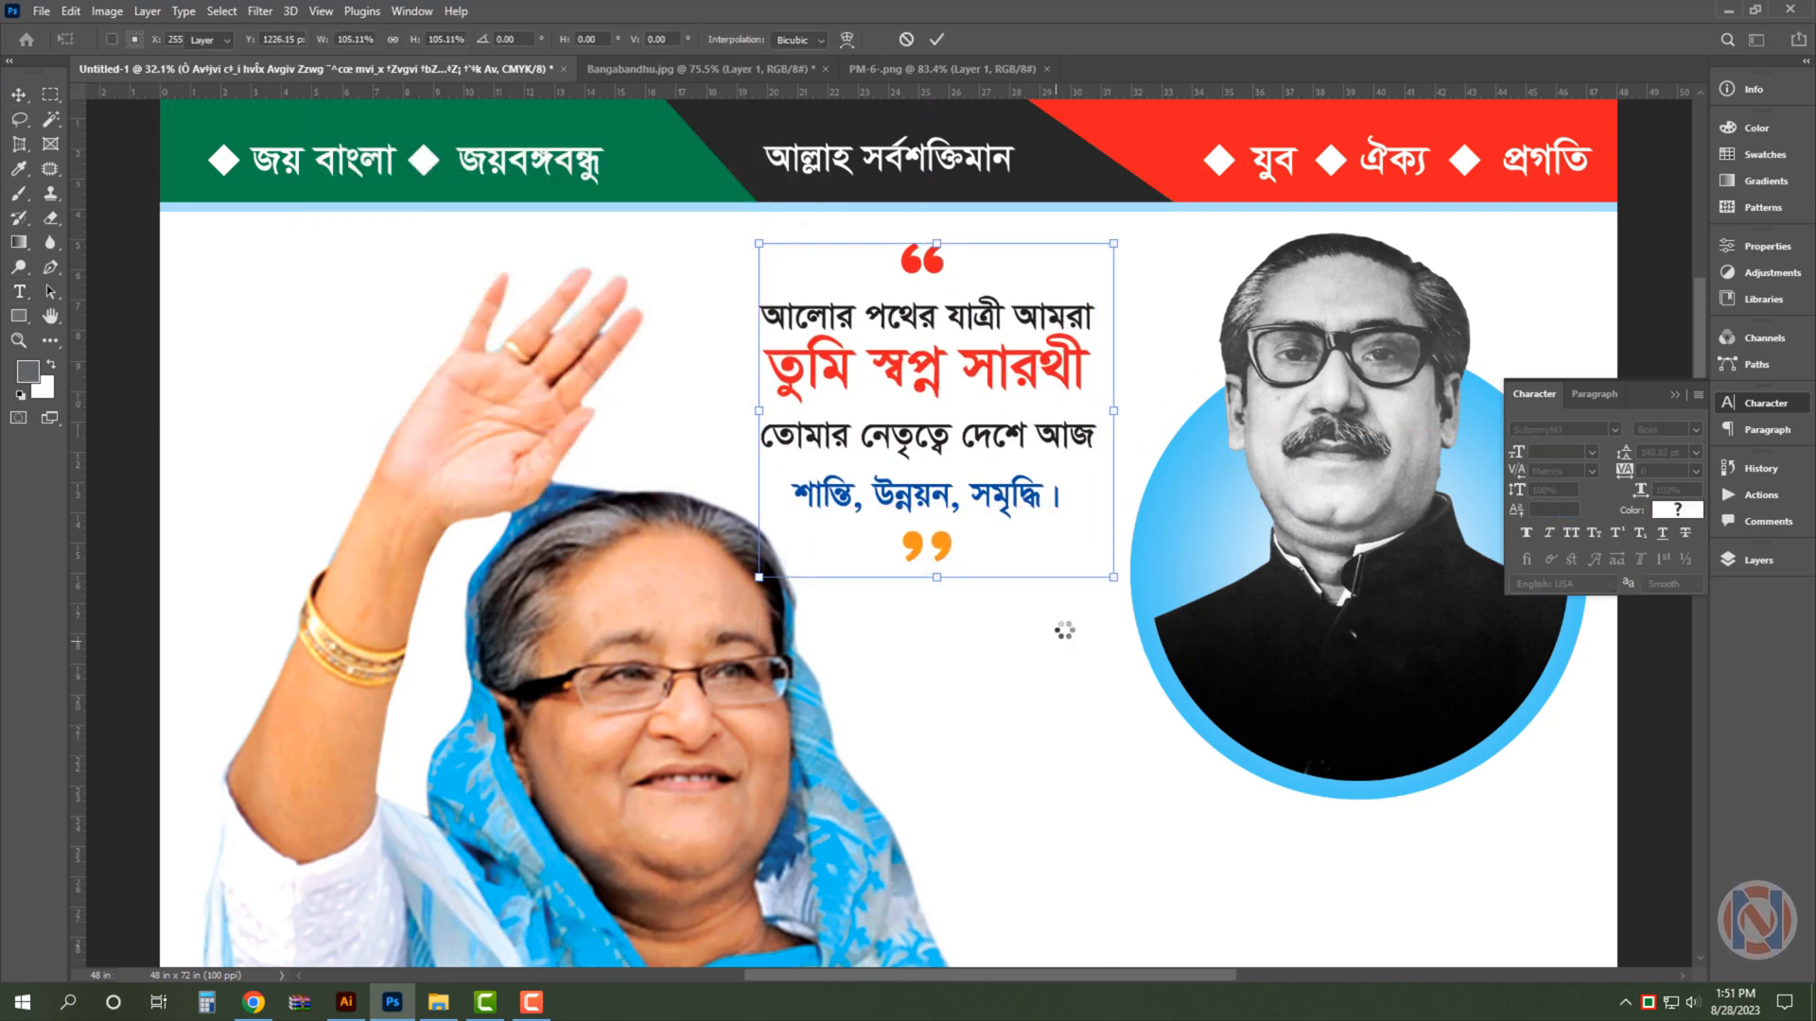
# - Scale the whole quote text to about 105% and nudge it up towards the header
pyautogui.press('i')
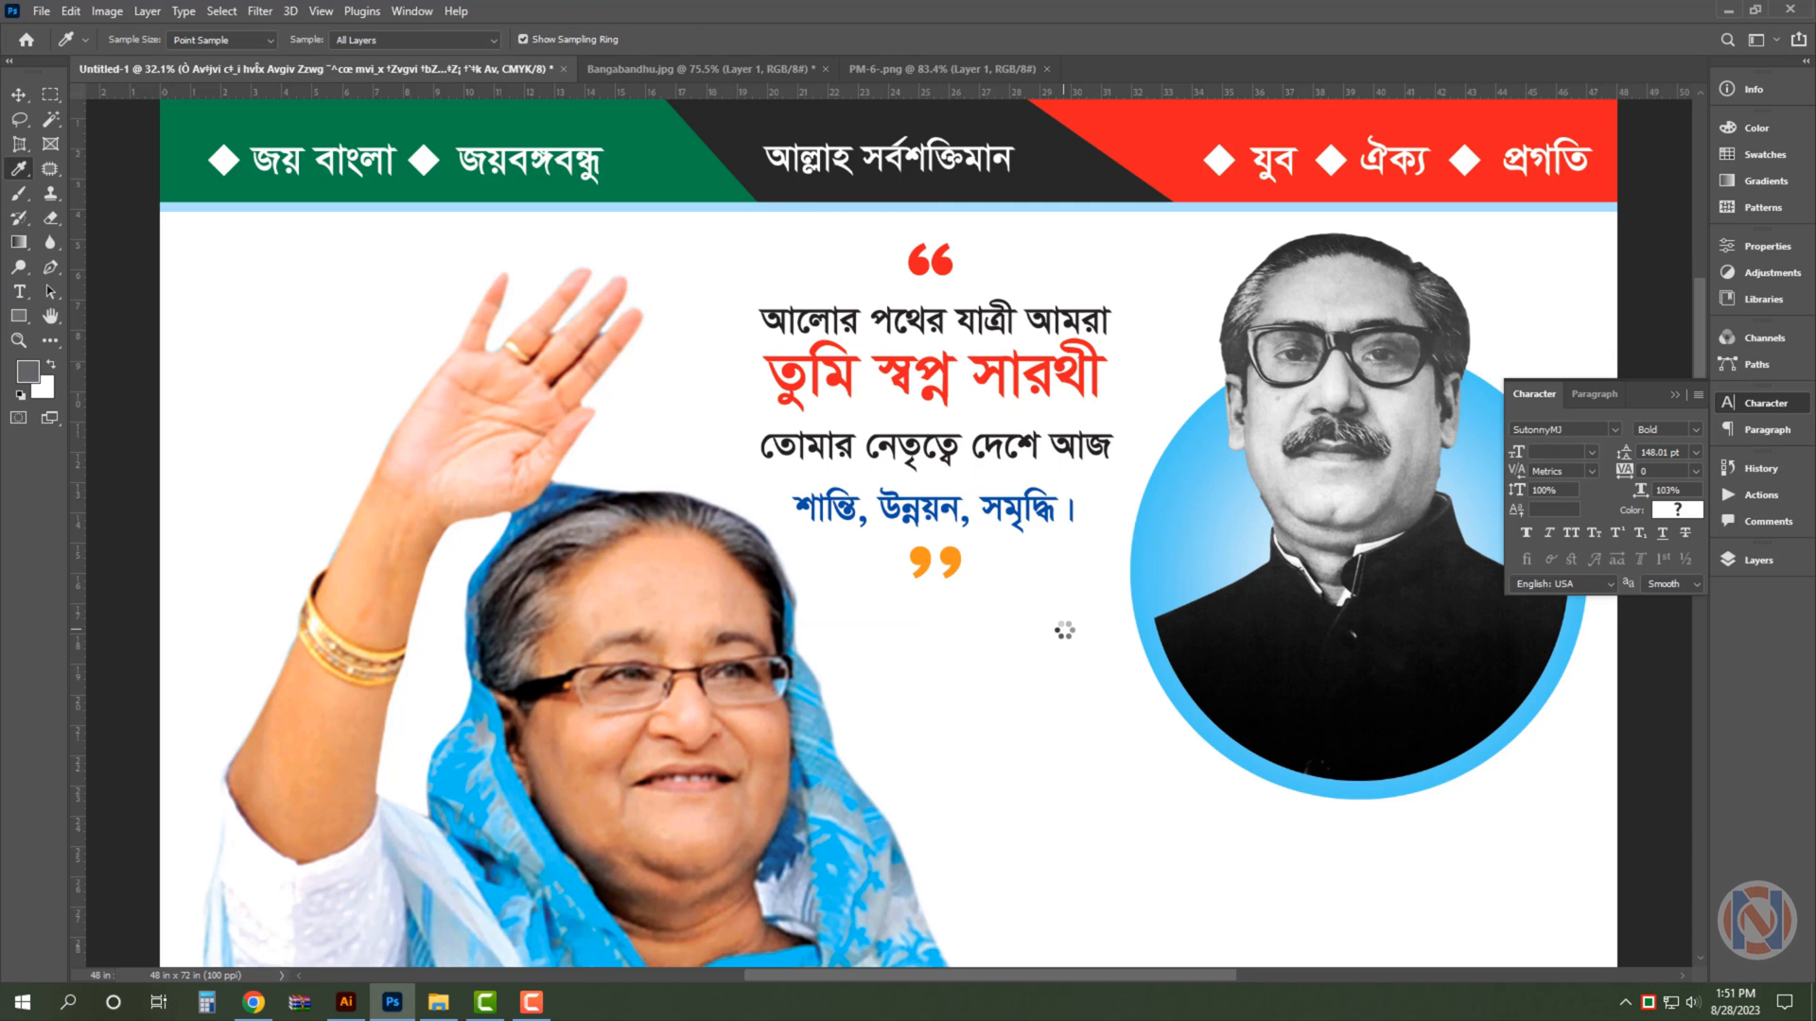
pyautogui.press('v')
pyautogui.hotkey('shift', 'Up')
pyautogui.hotkey('shift', 'Up')
pyautogui.hotkey('shift', 'Up')
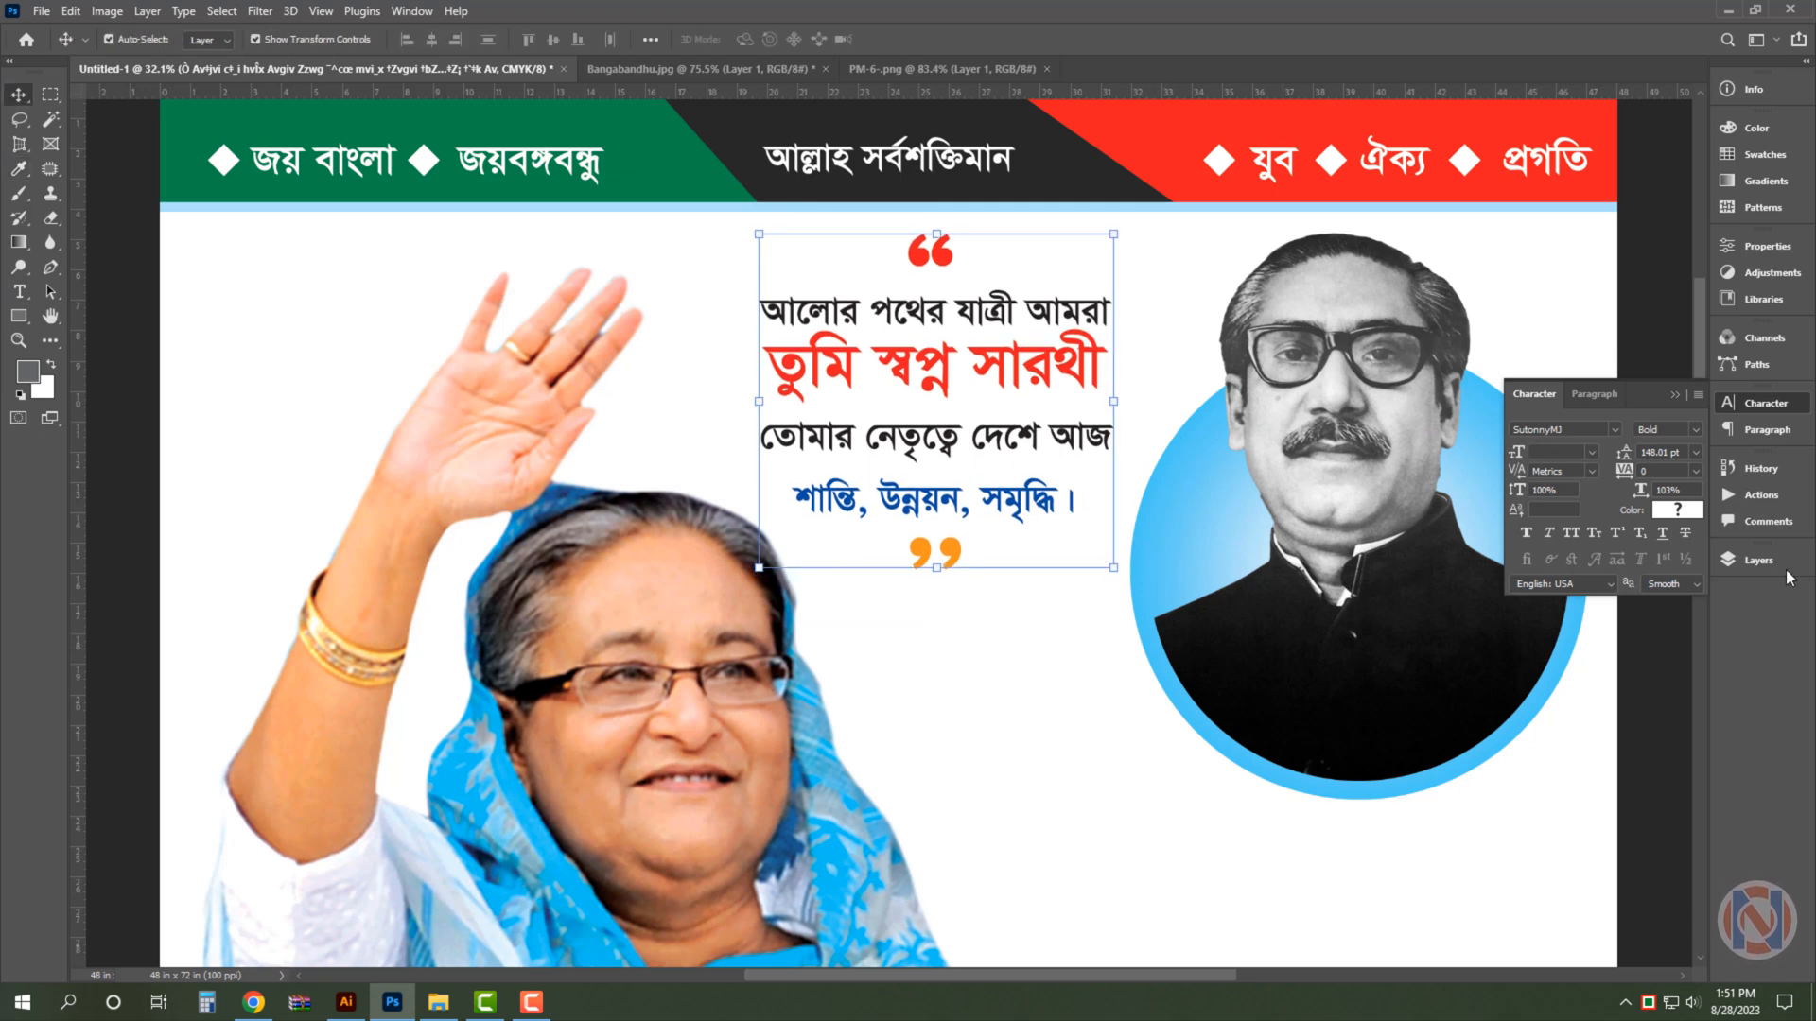
# - Add a drop shadow to the quote text with 32% opacity, a 133° angle and about 28 px distance
pyautogui.click(1784, 565)
pyautogui.scroll(-4, 1646, 889)
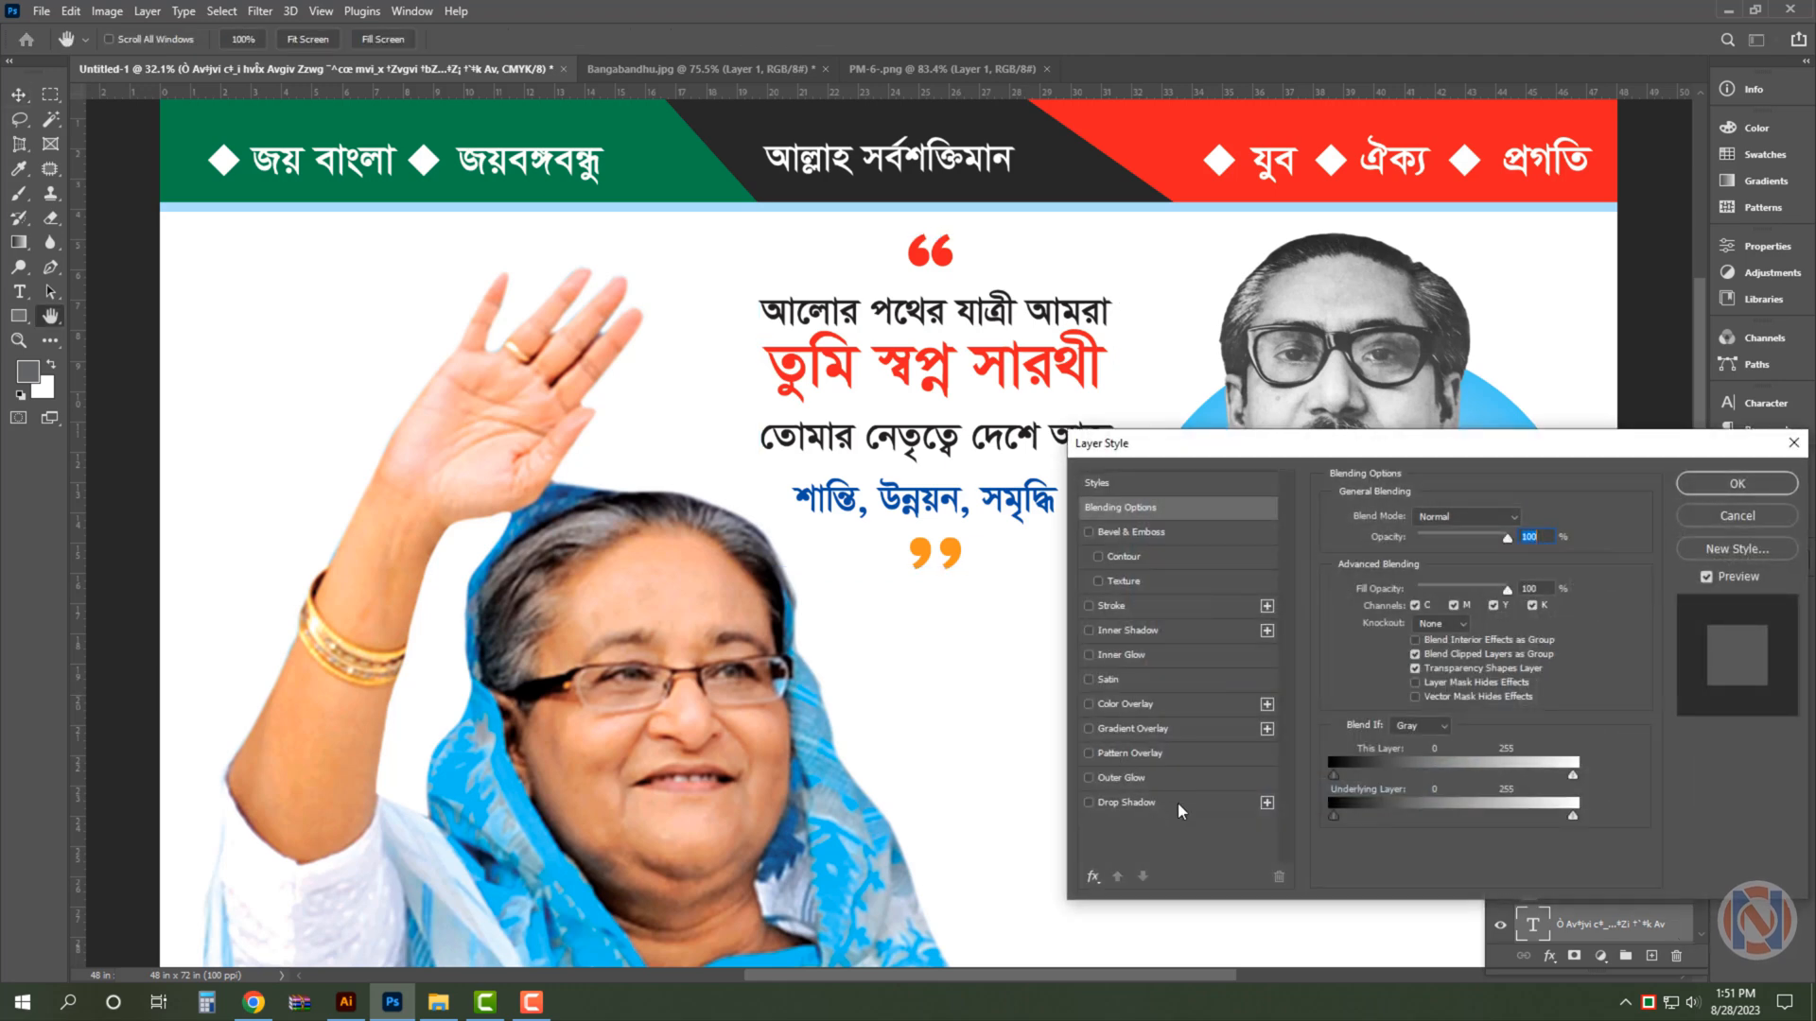
pyautogui.click(1178, 802)
pyautogui.moveTo(1441, 602); pyautogui.dragTo(1428, 610)
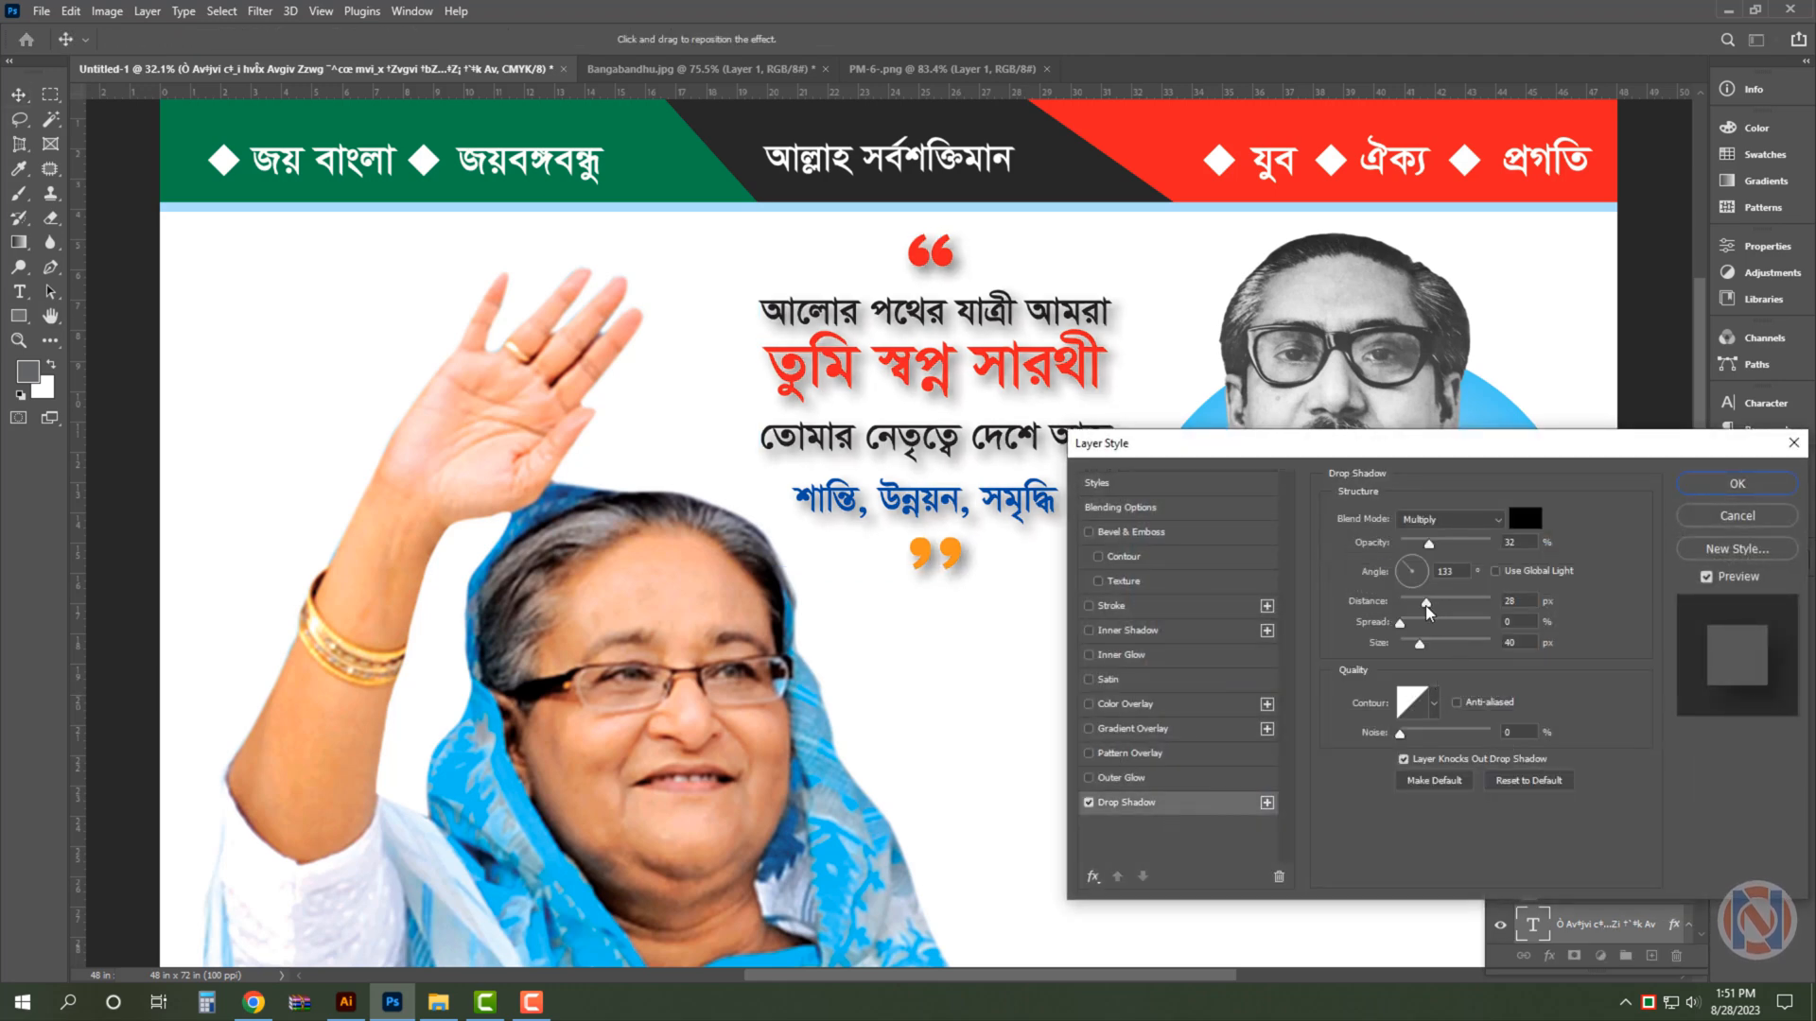
# - Add a white 10 px outside stroke to the quote text and tighten its drop shadow to about 21 px size
pyautogui.click(1235, 605)
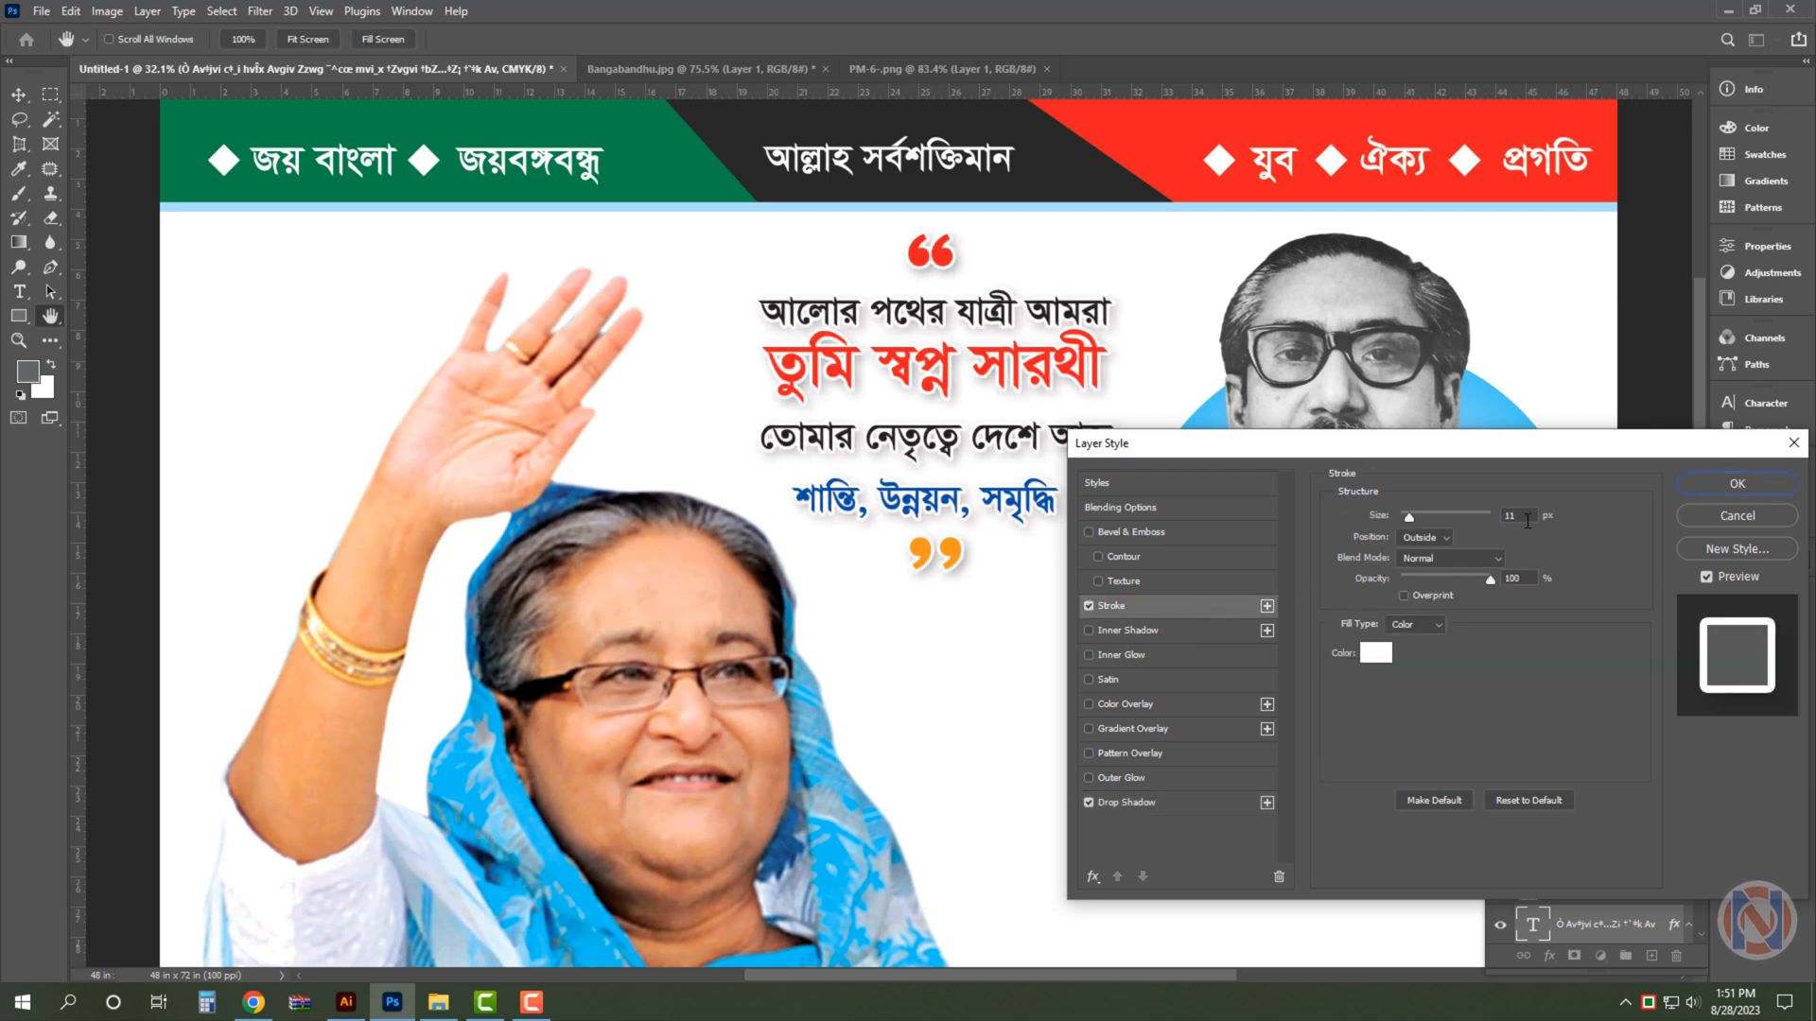
pyautogui.write('10')
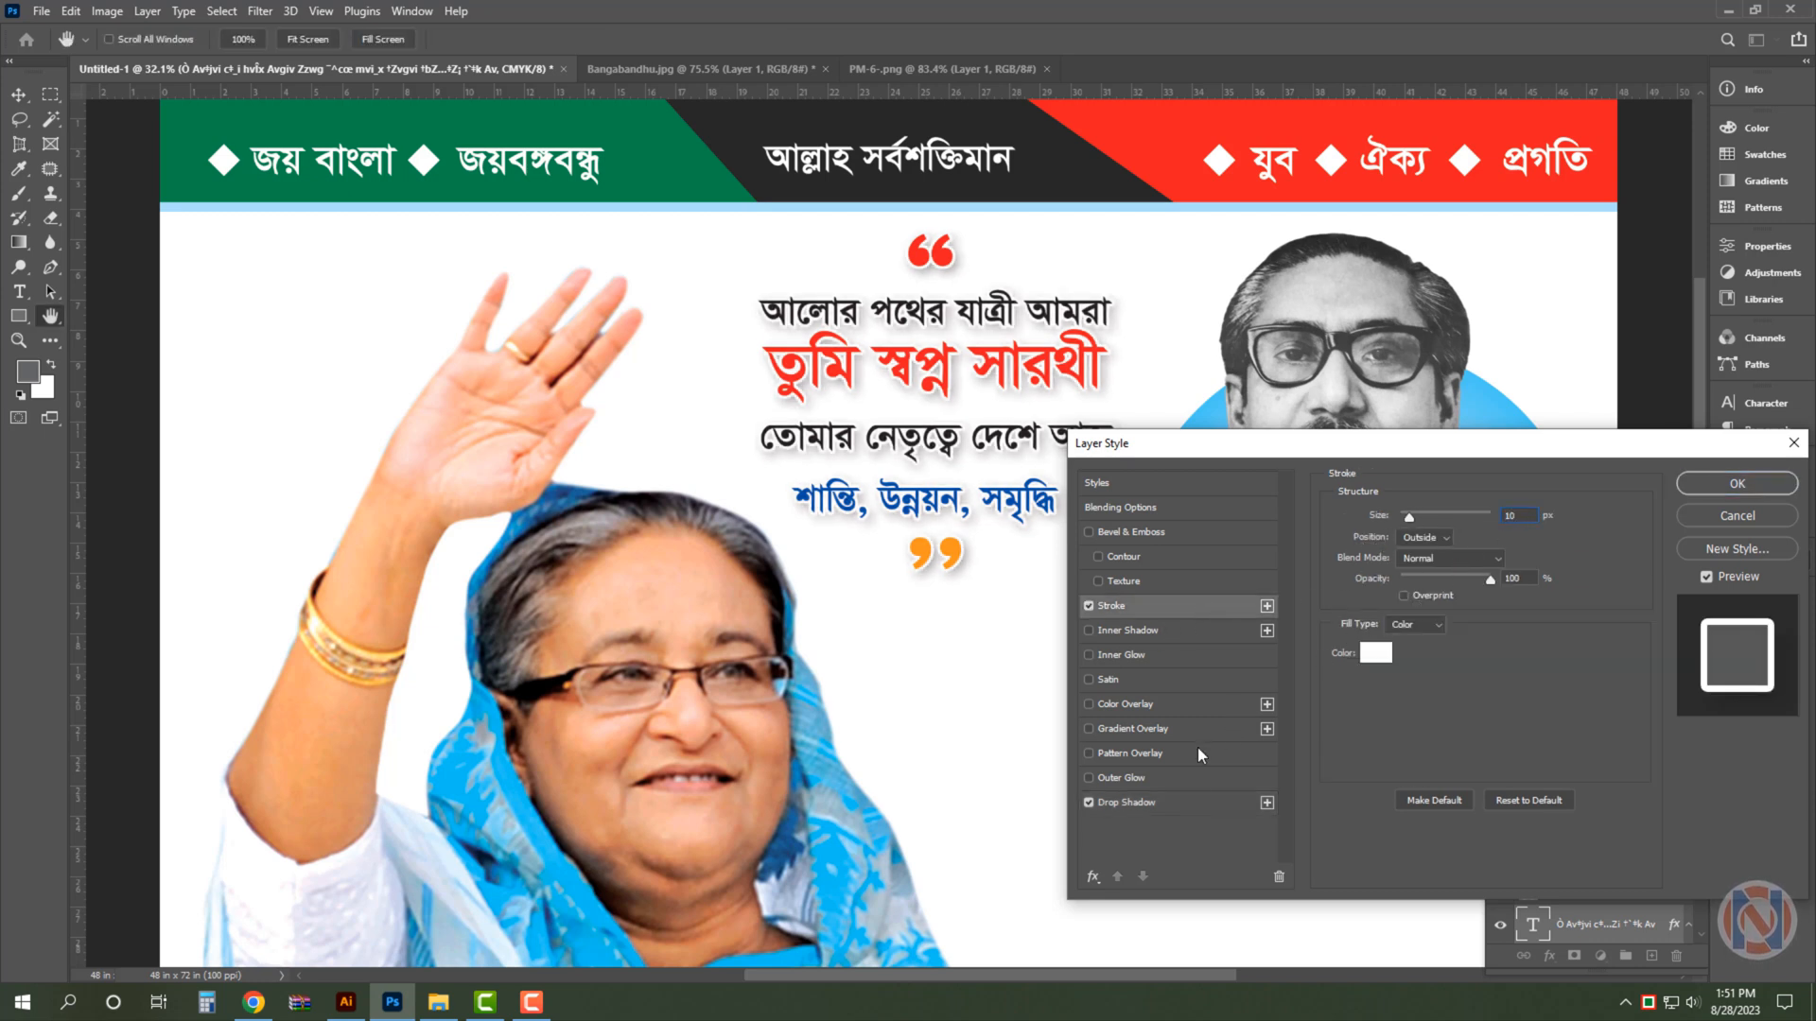
pyautogui.click(1194, 803)
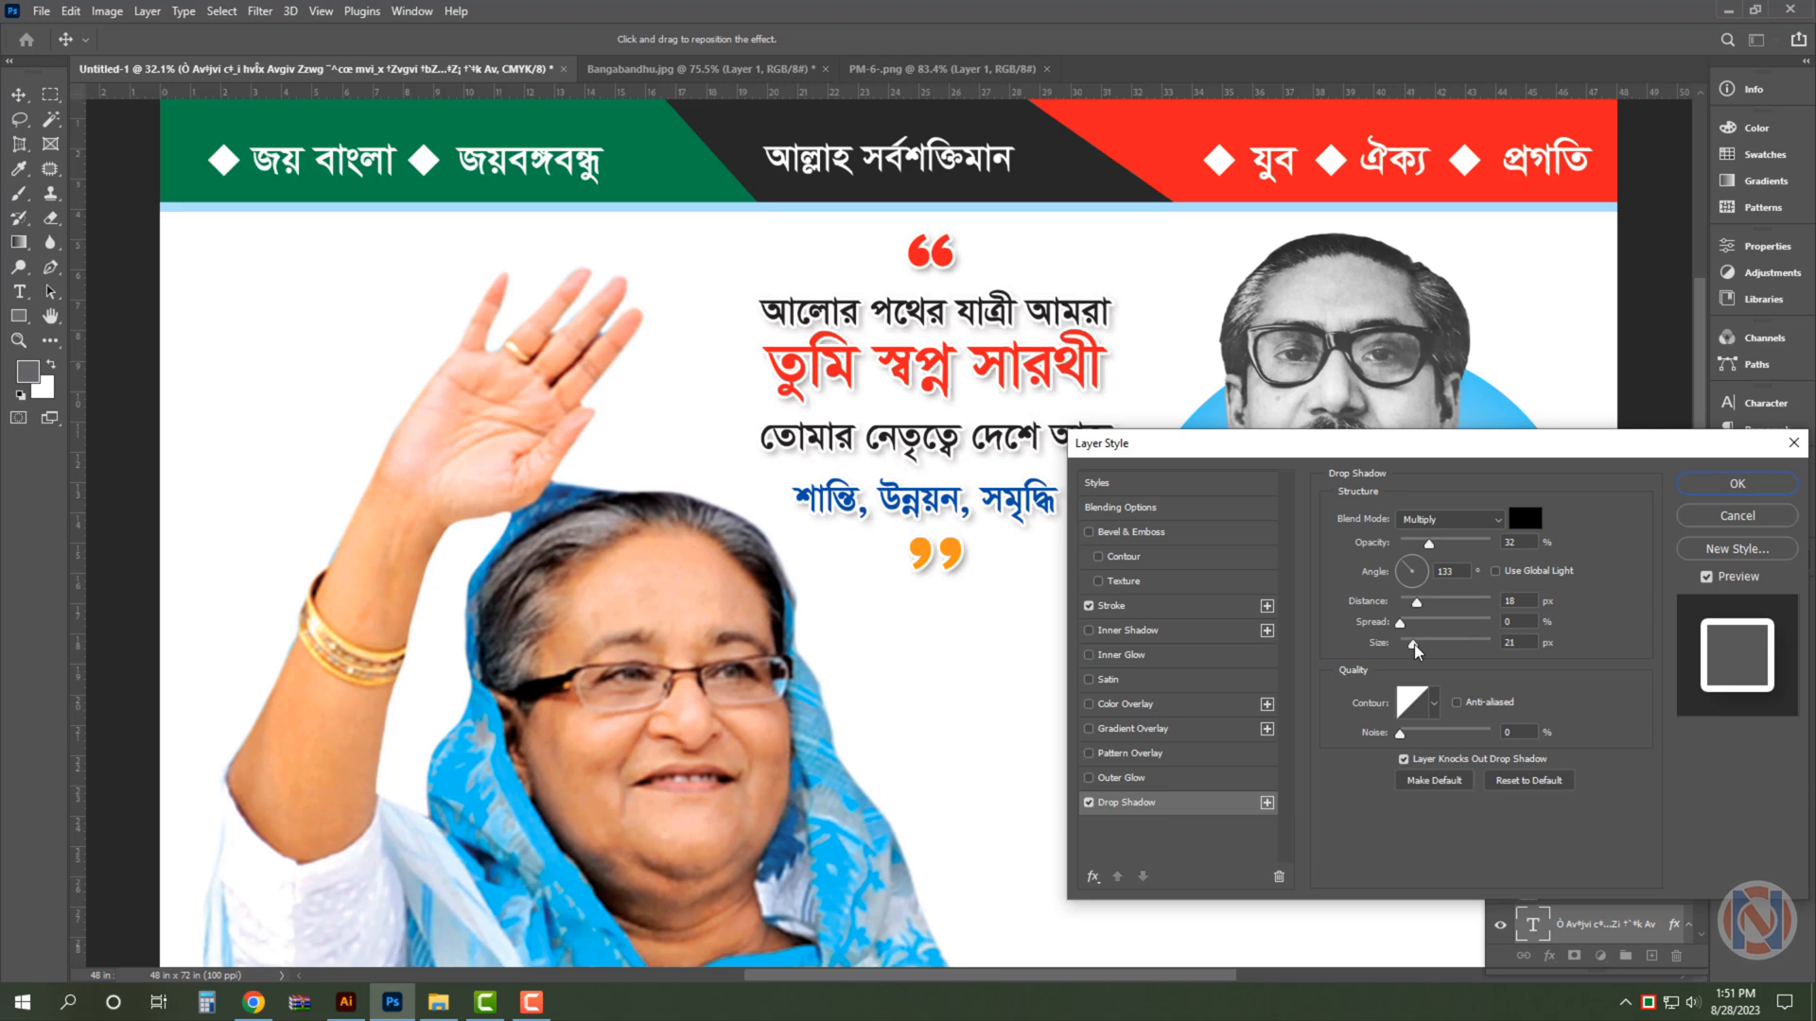
pyautogui.moveTo(1415, 644); pyautogui.dragTo(1411, 607)
pyautogui.press('Return')
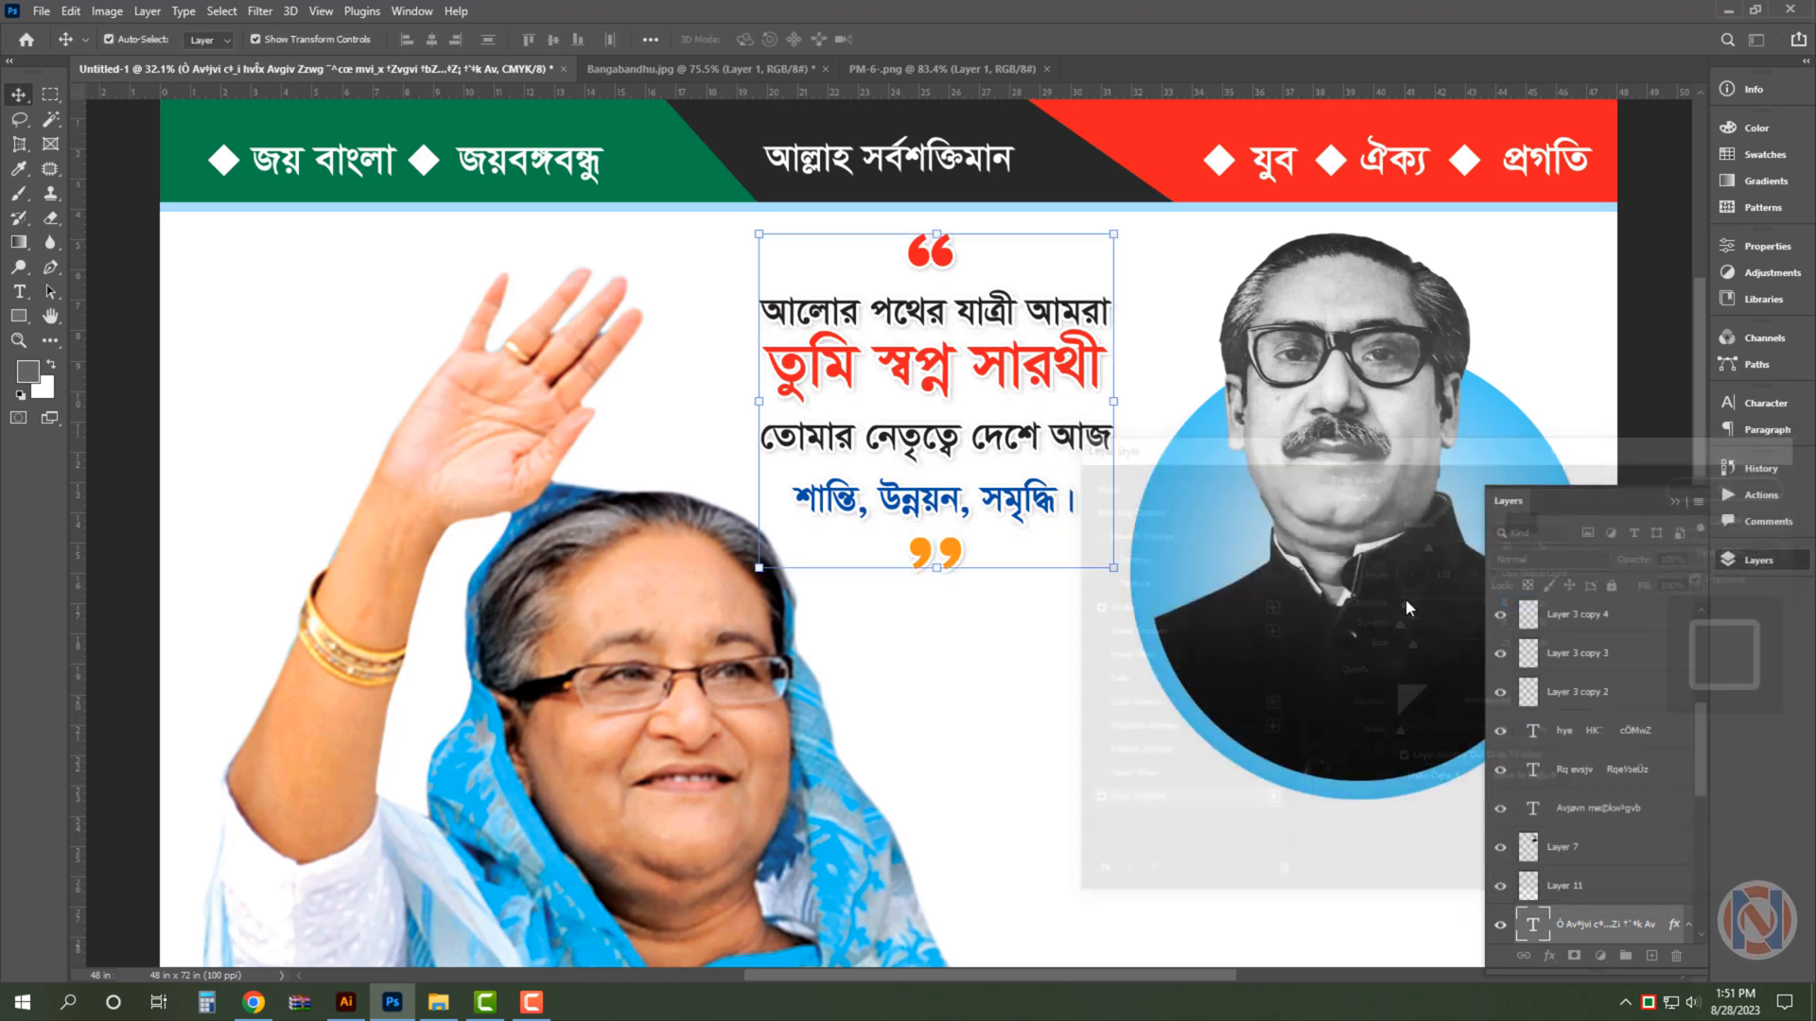
# - Switch to Illustrator, cut the whole five-line শুভেচ্ছা স্বাগতম welcome text, and return to the poster in Photoshop
pyautogui.hotkey('ctrl', '0')
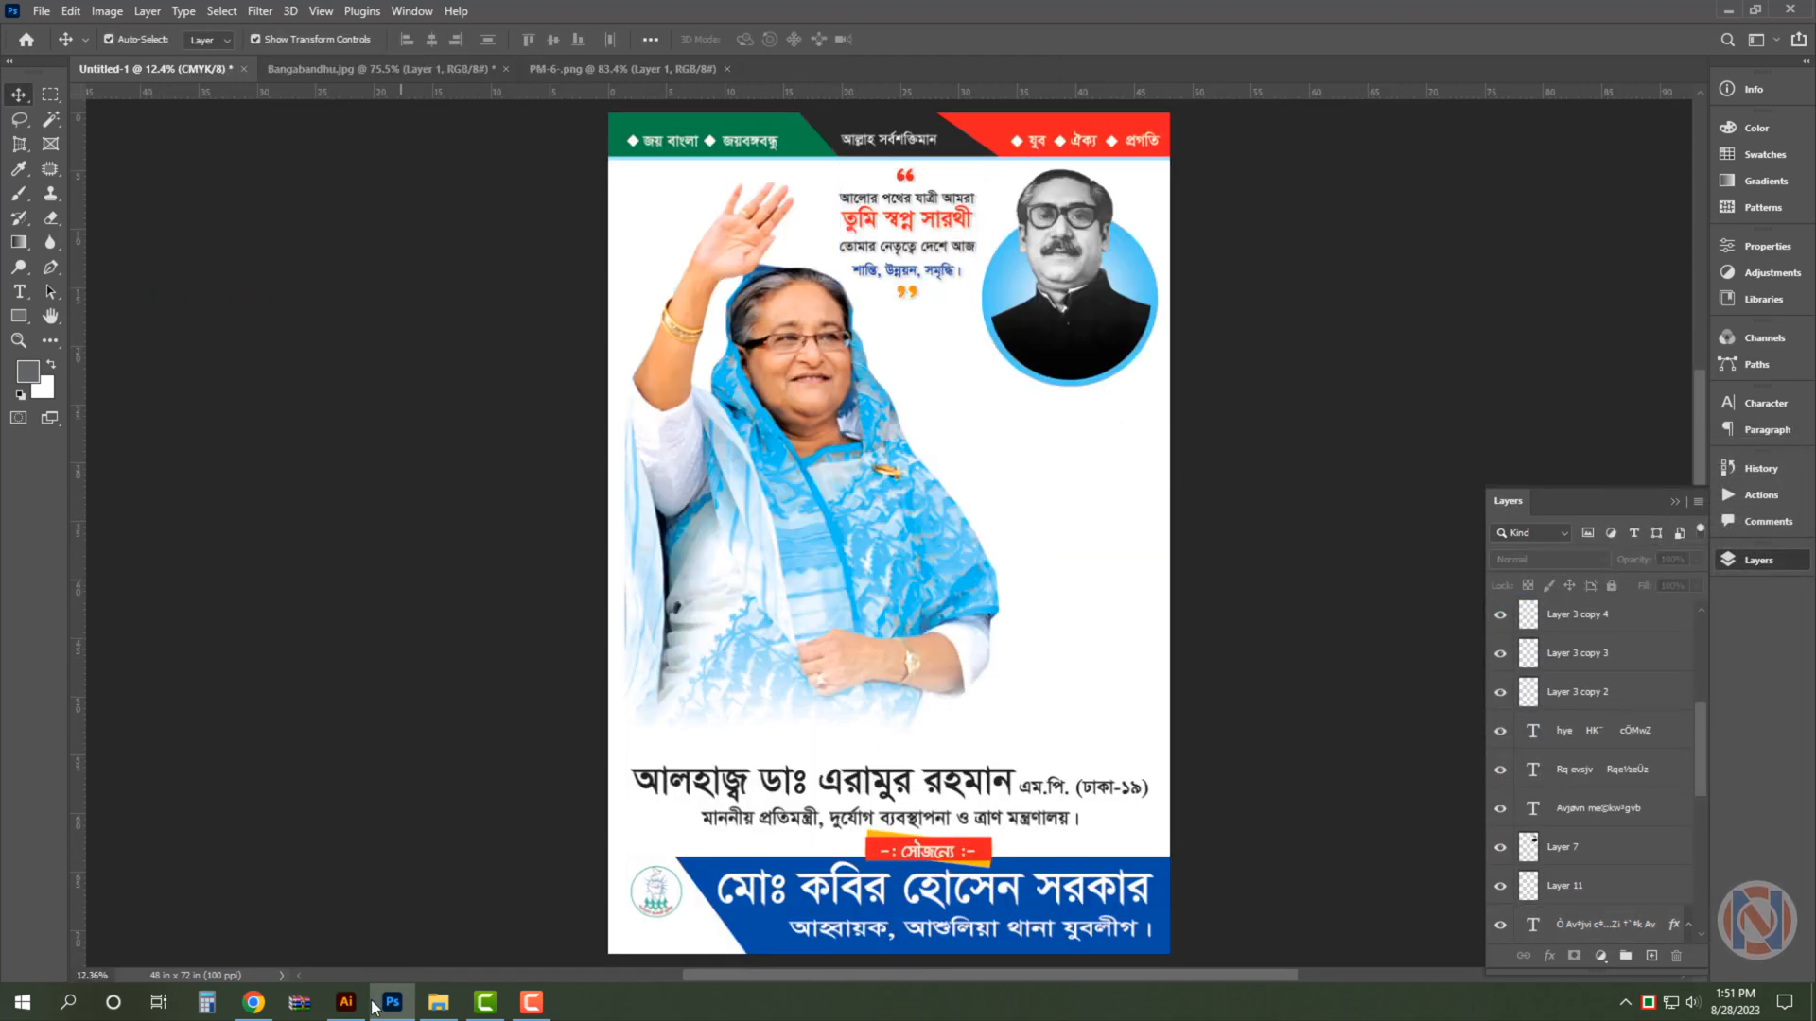
pyautogui.click(355, 1004)
pyautogui.tripleClick(878, 515)
pyautogui.hotkey('ctrl', 'a')
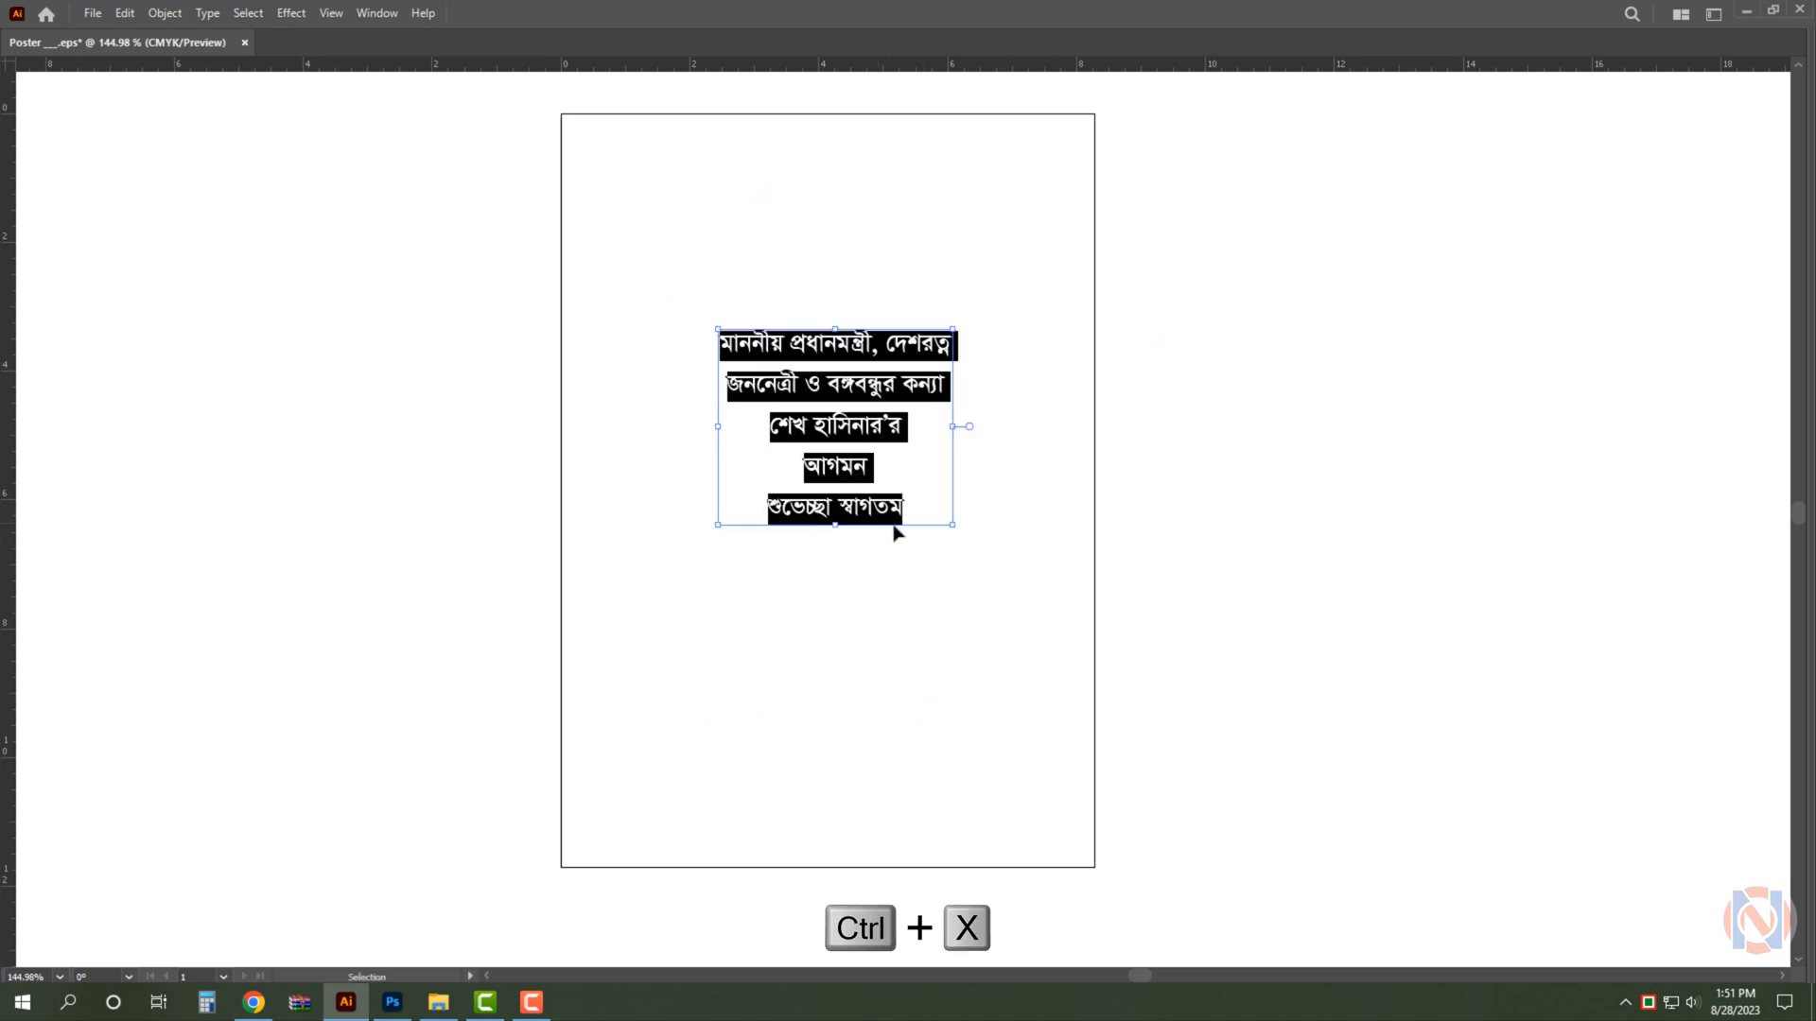
pyautogui.hotkey('ctrl', 'x')
pyautogui.click(393, 1002)
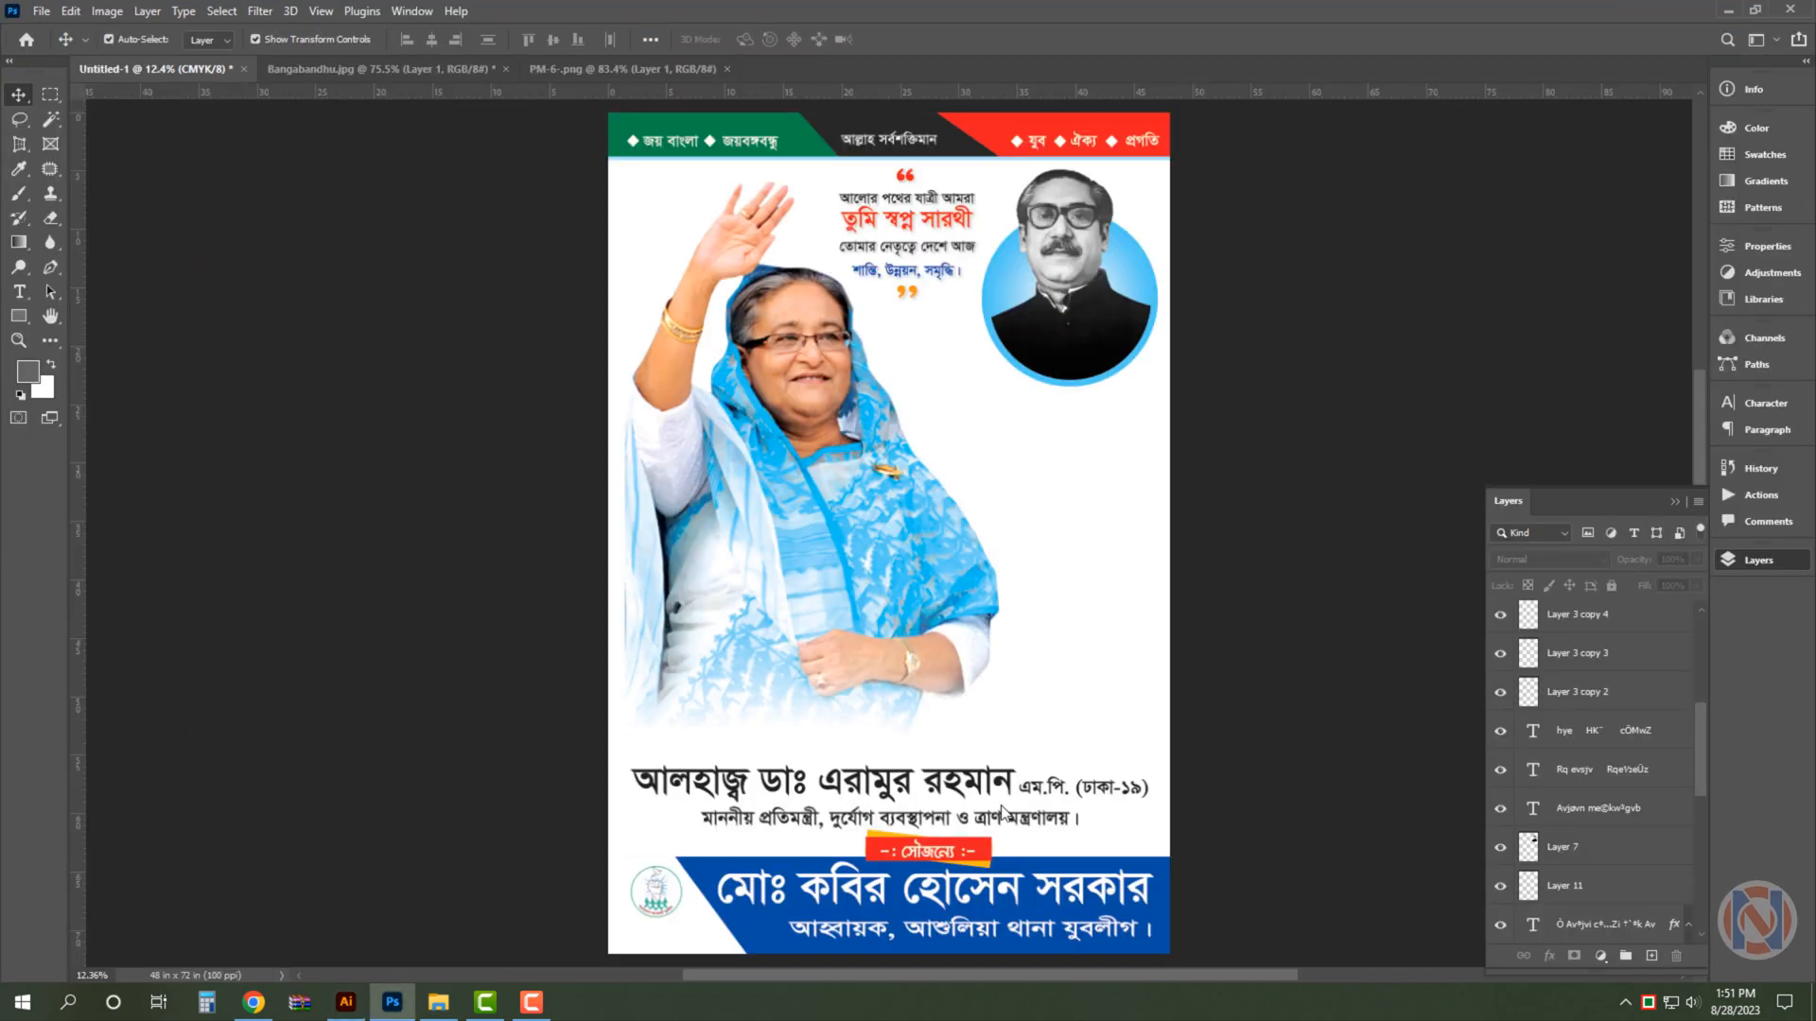
# - Duplicate the dark name line up beside the portrait and replace its wording with the copied five-line welcome text
pyautogui.moveTo(1002, 811); pyautogui.dragTo(1147, 587)
pyautogui.press('u')
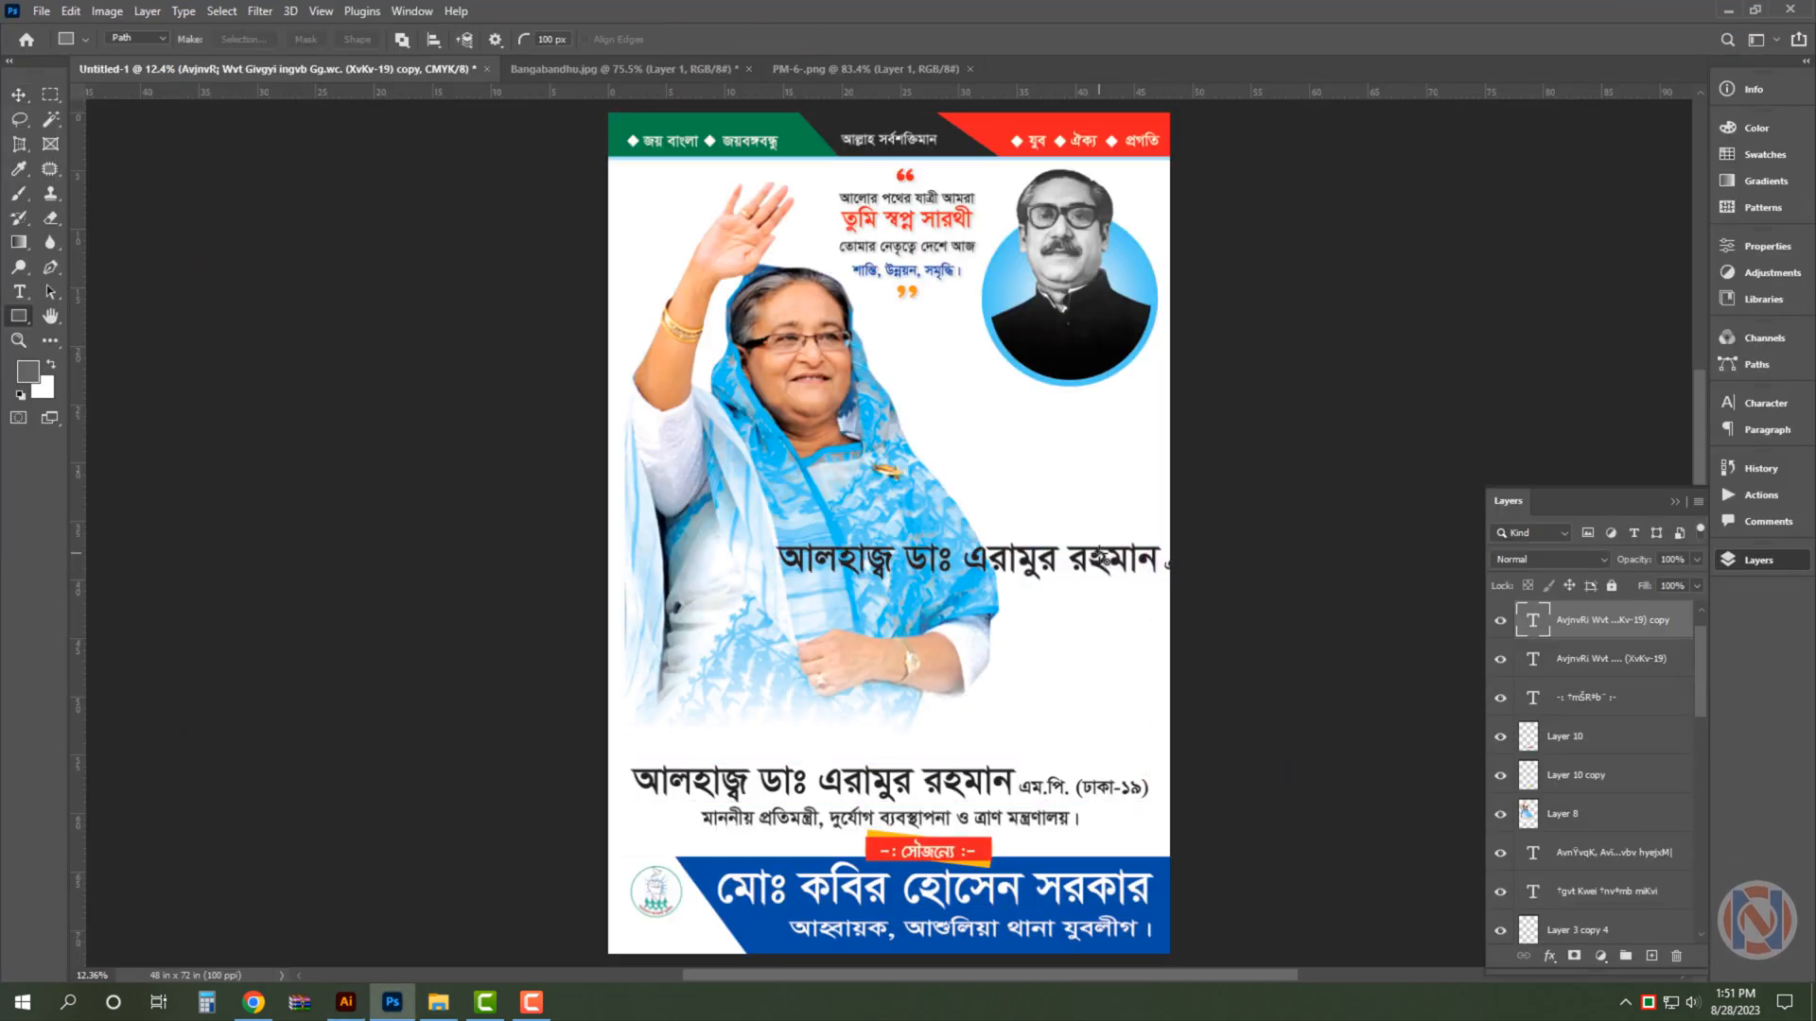
pyautogui.click(1103, 560)
pyautogui.press('Escape')
pyautogui.click(29, 289)
pyautogui.click(1086, 587)
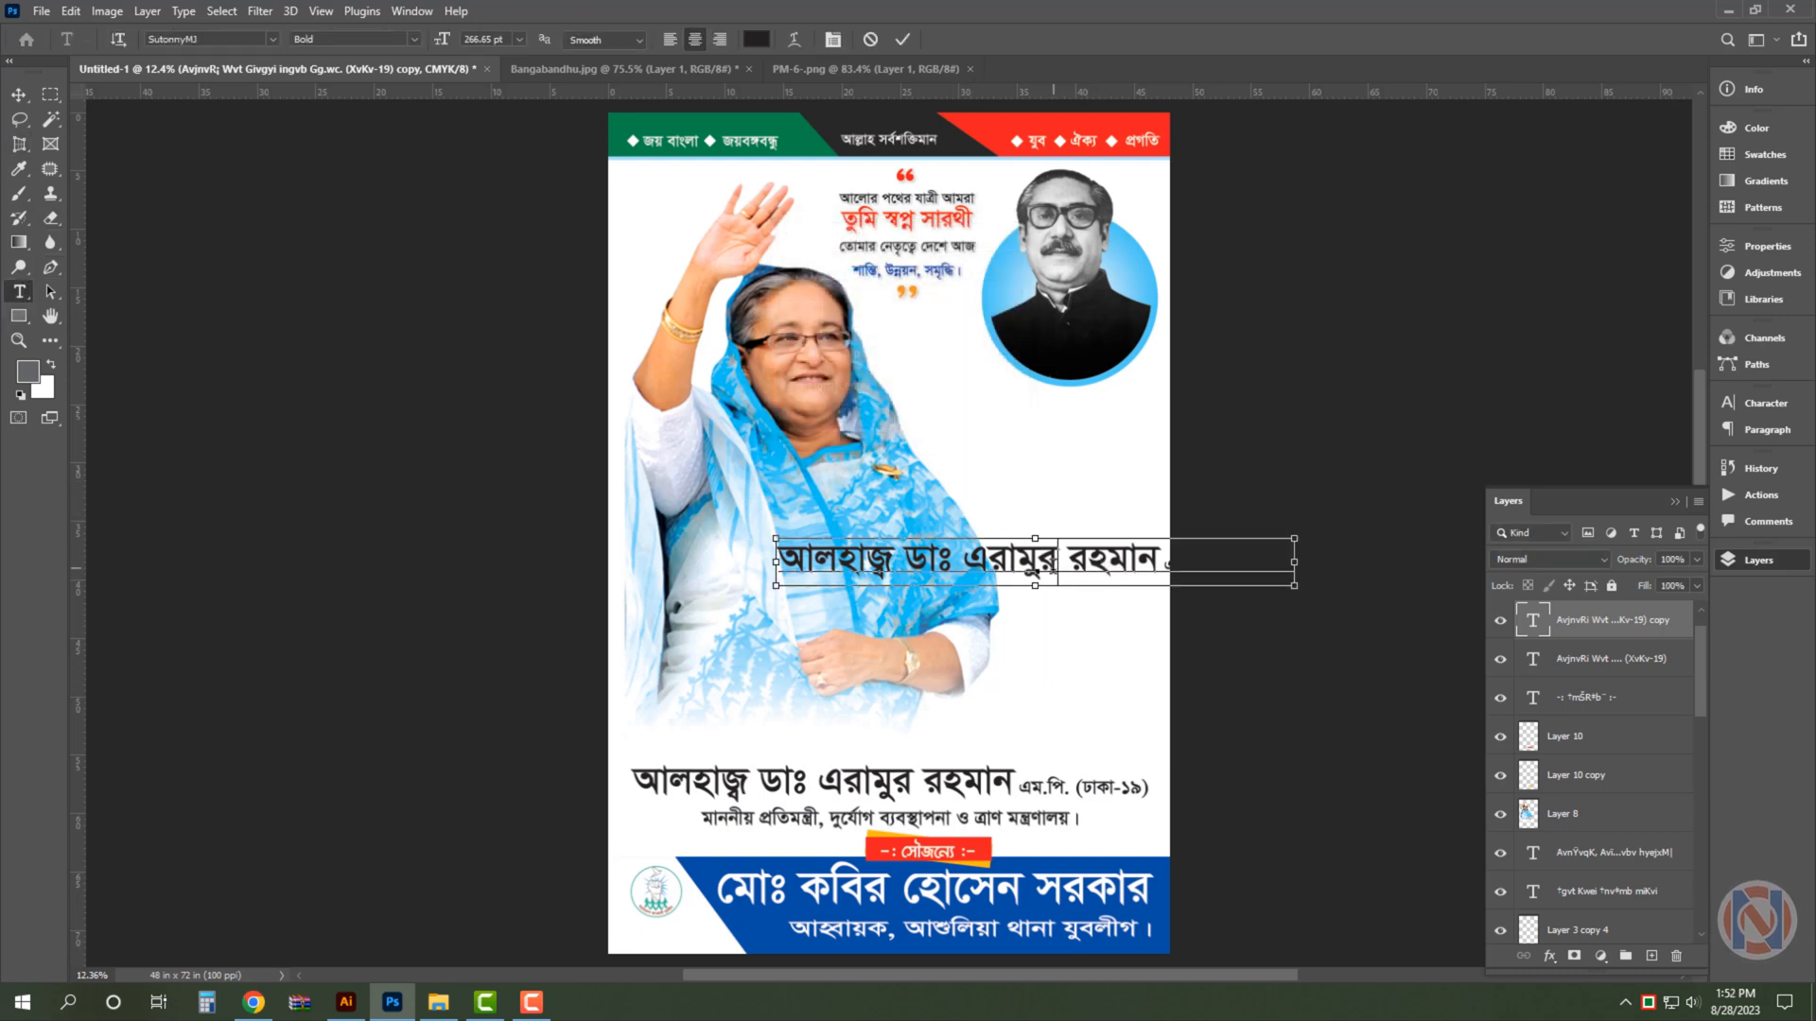
pyautogui.hotkey('ctrl', 'a')
pyautogui.hotkey('ctrl', 'v')
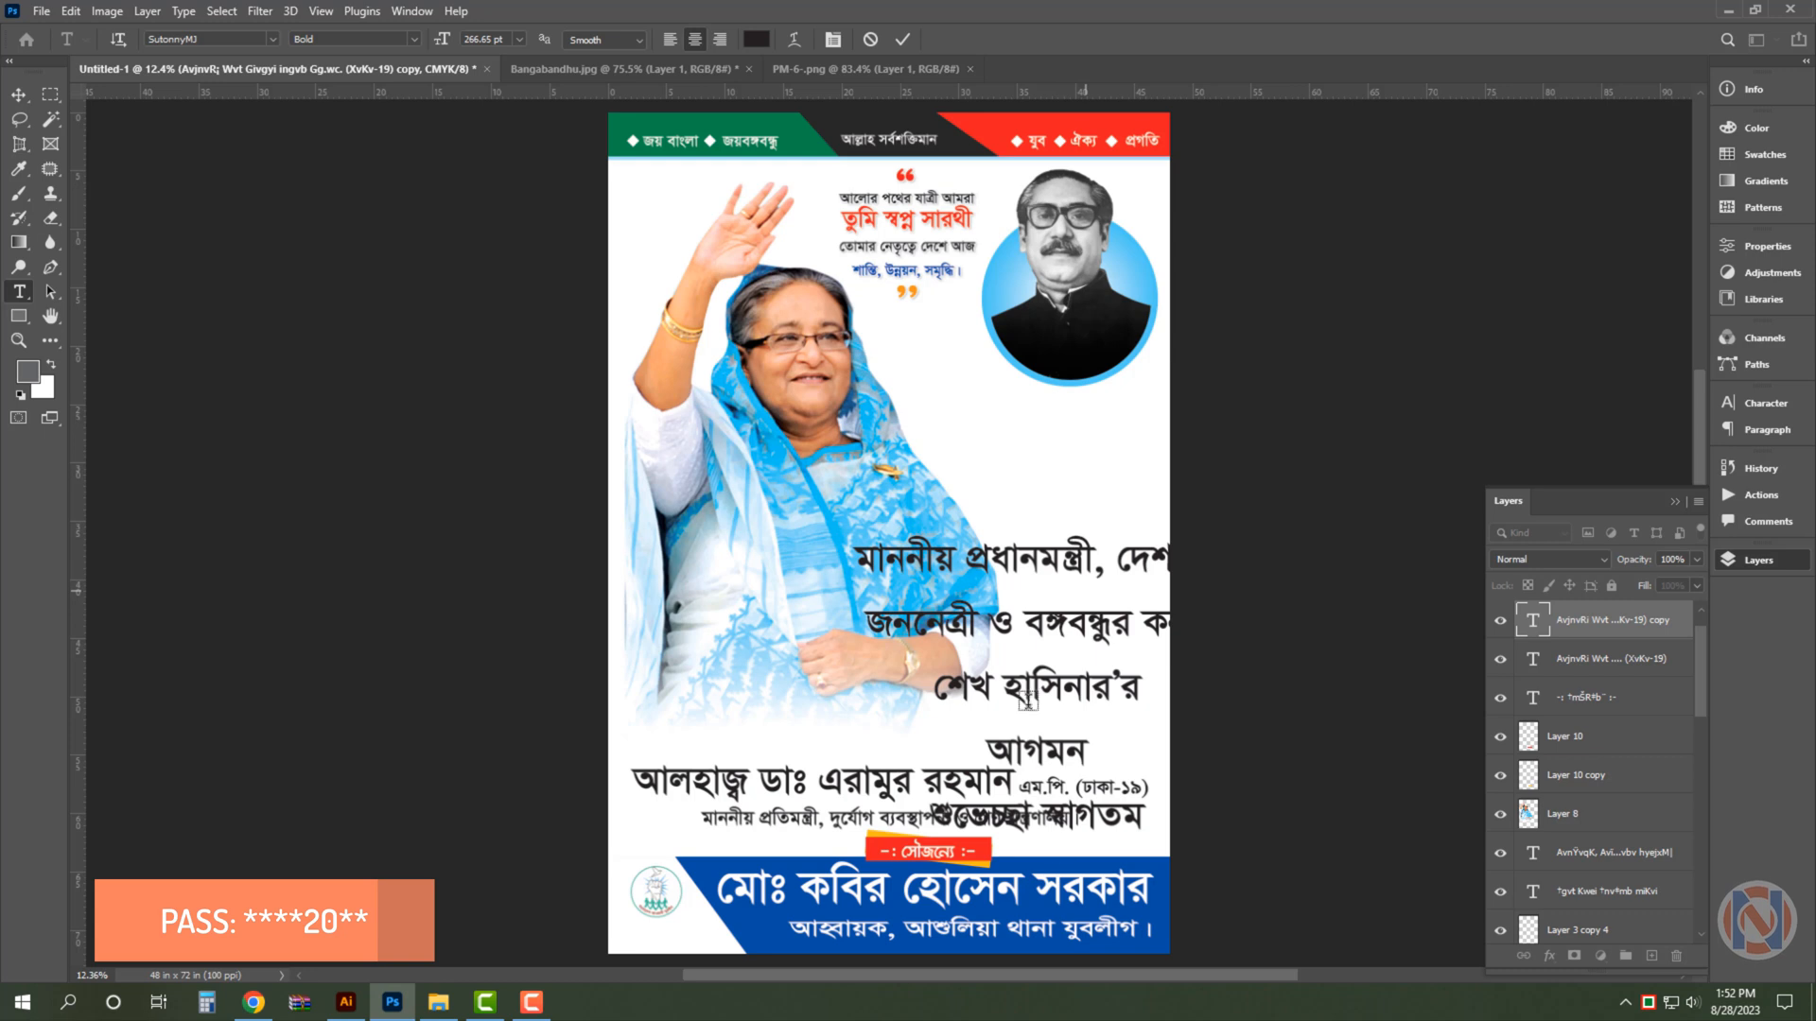
# - Scale the five-line welcome text down to about 180 pt so it fits between the portrait and the poster's edge
pyautogui.hotkey('ctrl', 'Return')
pyautogui.hotkey('ctrl', 't')
pyautogui.moveTo(1129, 740); pyautogui.dragTo(1116, 725)
pyautogui.press('Return')
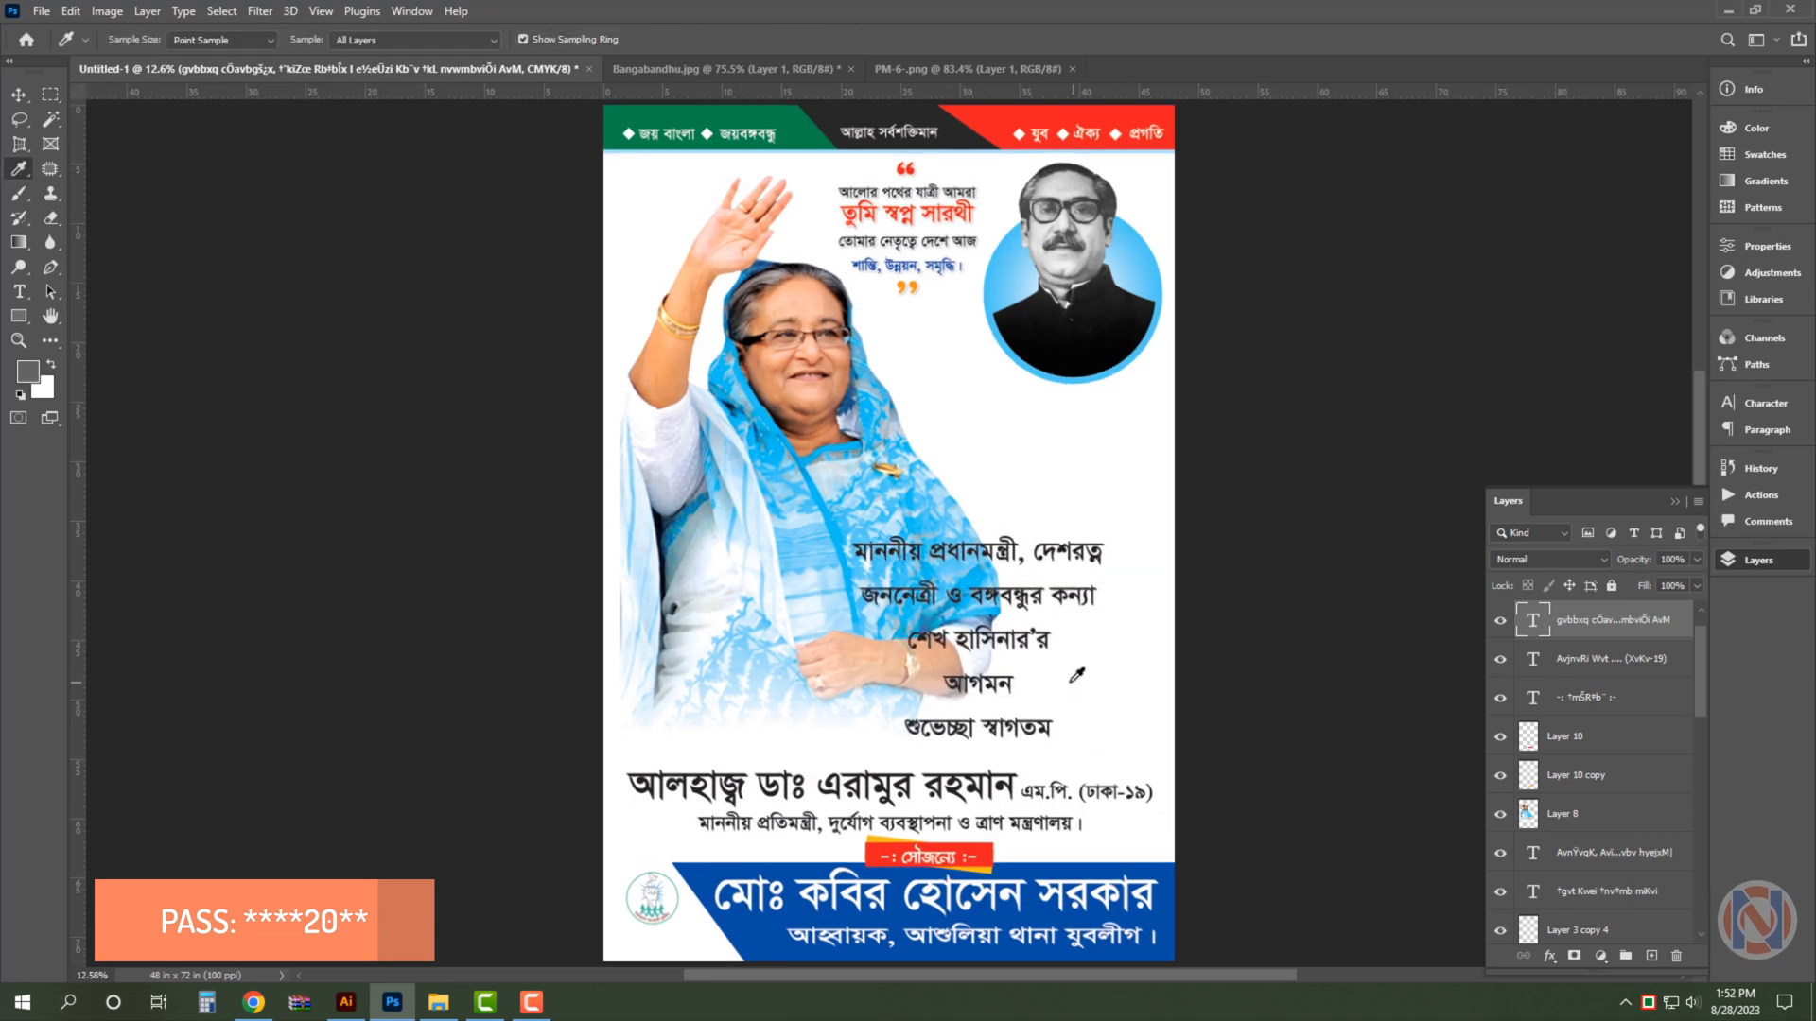
pyautogui.press('t')
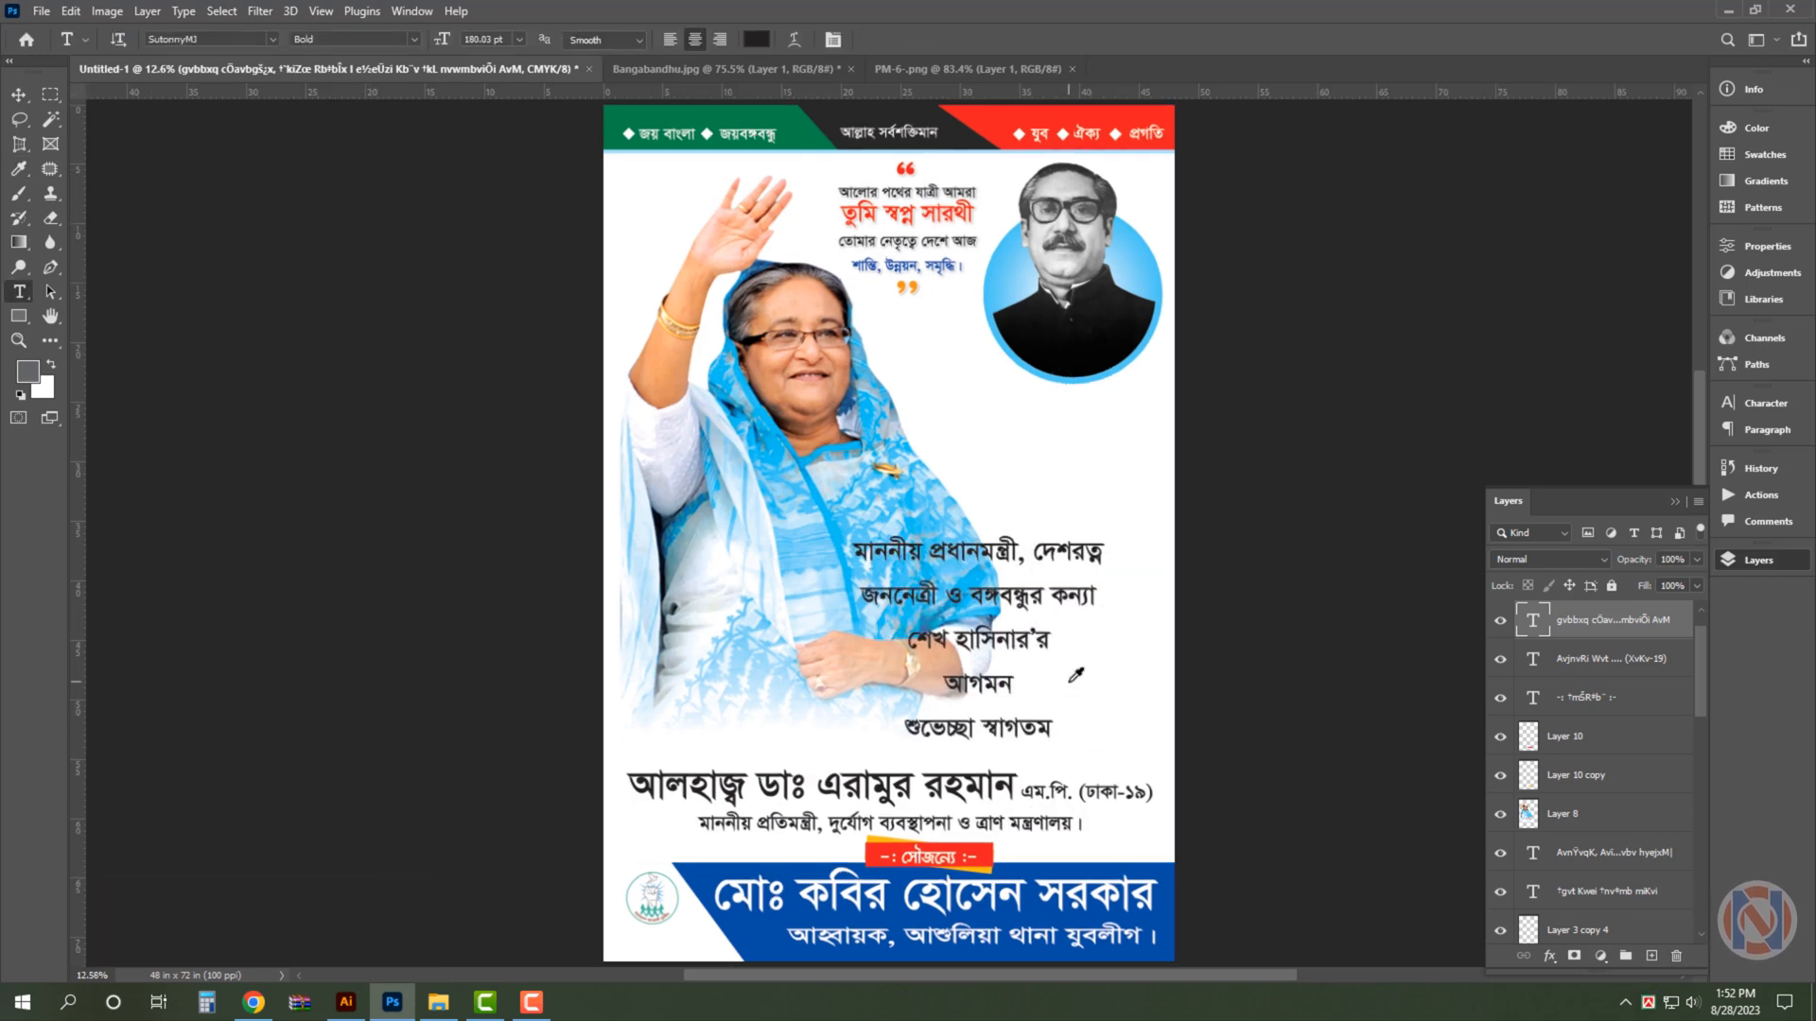
pyautogui.press('v')
pyautogui.hotkey('ctrl', '+')
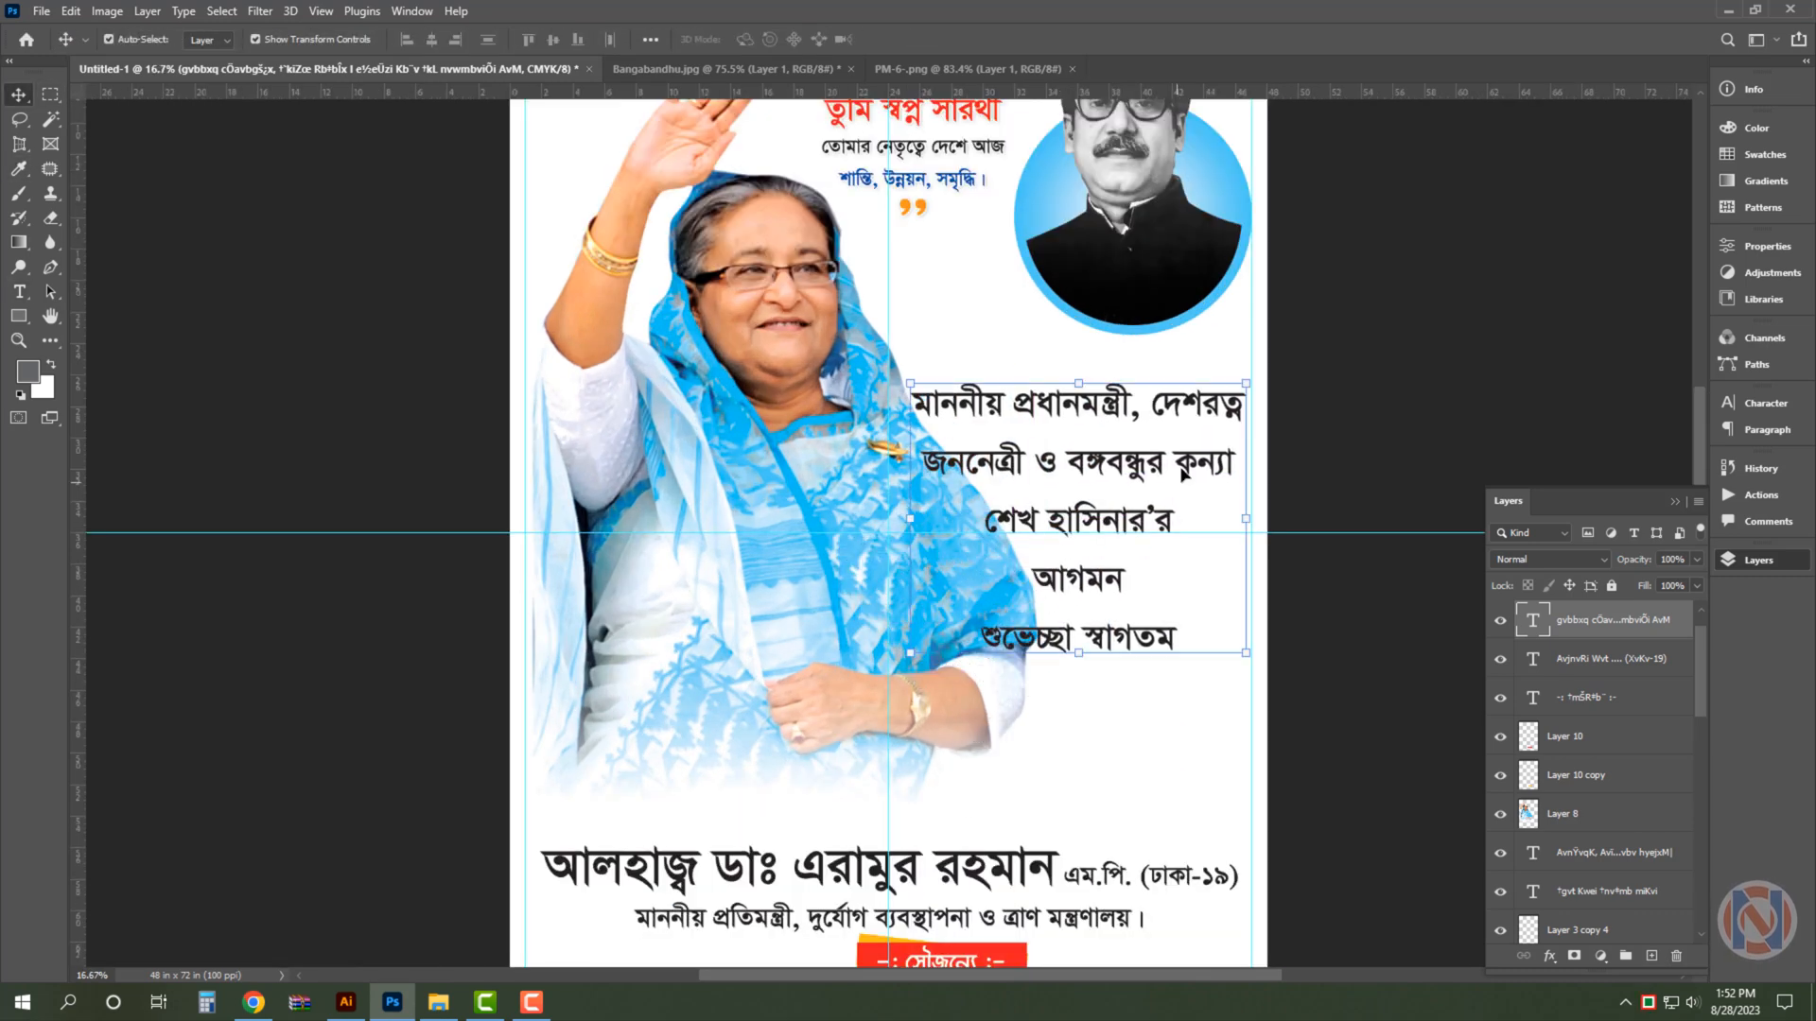
# - Split the first two lines, মাননীয় প্রধানমন্ত্রী, দেশরত্ন / জননেত্রী ও বঙ্গবন্ধুর কন্যা, into their own text layer above the remaining three lines
pyautogui.scroll(1, 1310, 514)
pyautogui.moveTo(1309, 513); pyautogui.dragTo(1091, 439)
pyautogui.moveTo(772, 541); pyautogui.dragTo(851, 395)
pyautogui.press('t')
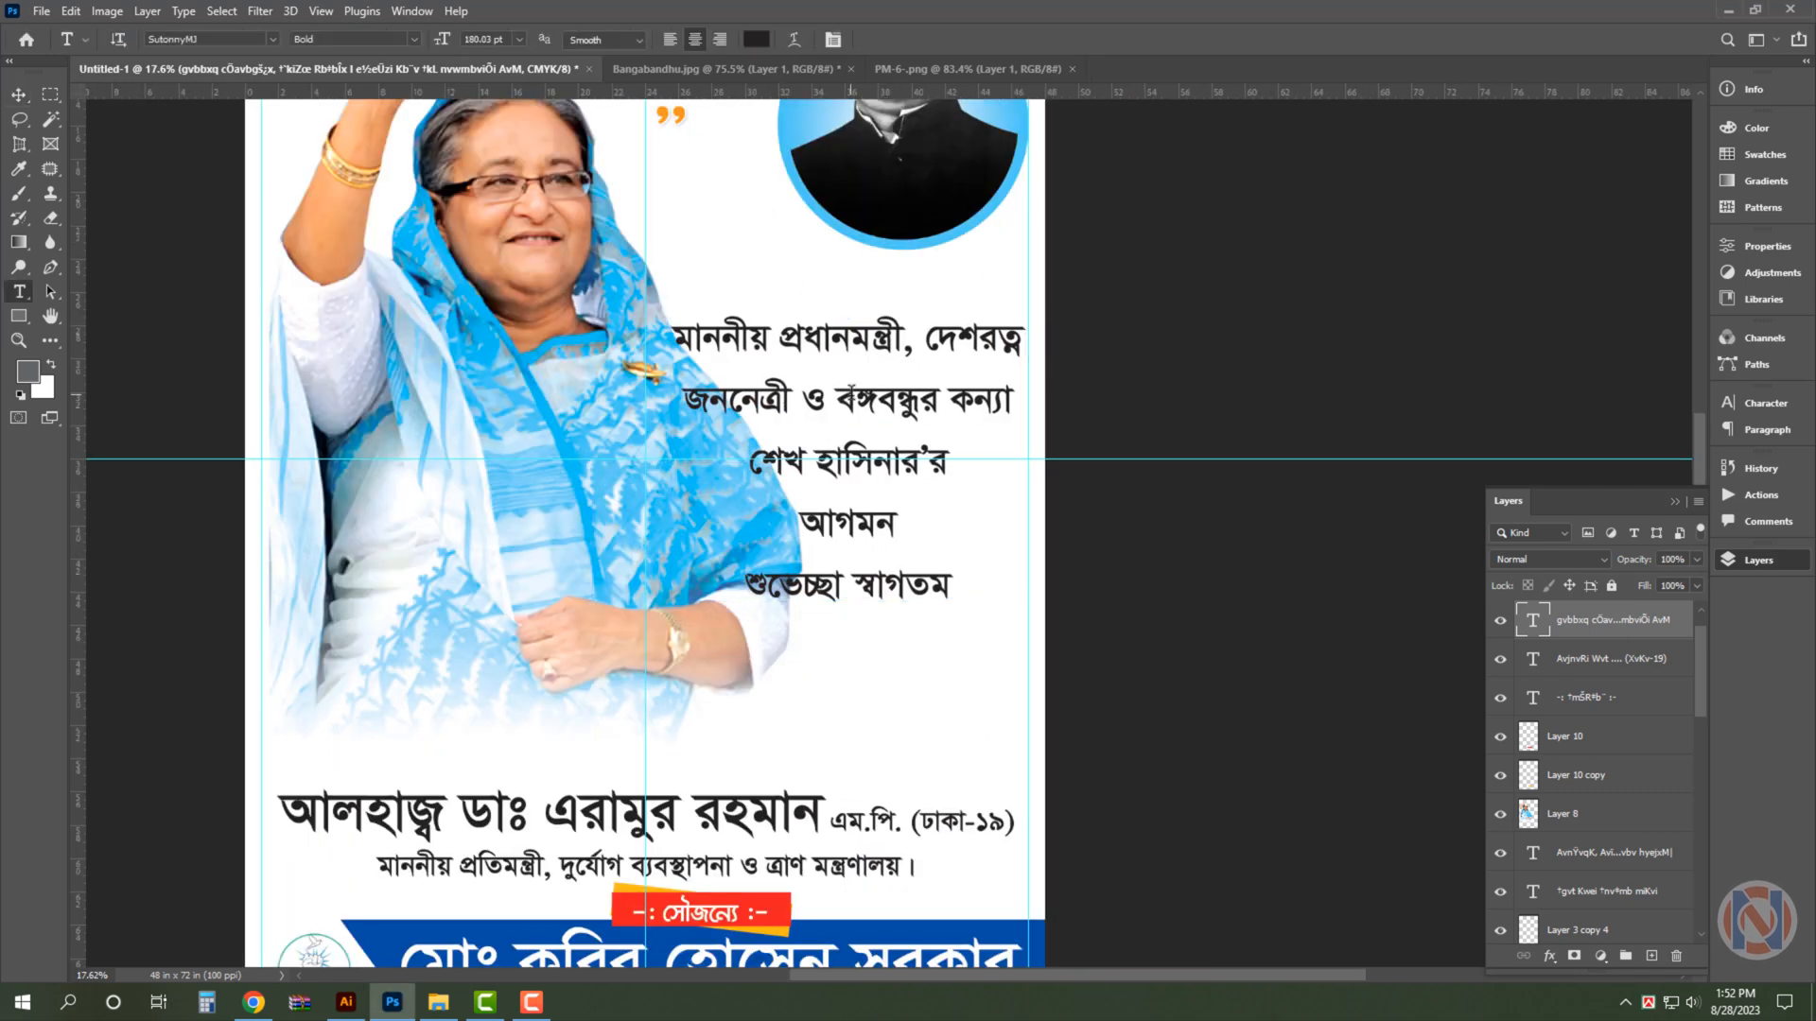
pyautogui.moveTo(676, 340); pyautogui.dragTo(1005, 393)
pyautogui.hotkey('ctrl', 'x')
pyautogui.keyDown('alt'); pyautogui.moveTo(851, 402); pyautogui.dragTo(851, 556); pyautogui.keyUp('alt')
pyautogui.click(946, 352)
pyautogui.hotkey('ctrl', 'a')
pyautogui.hotkey('ctrl', 'v')
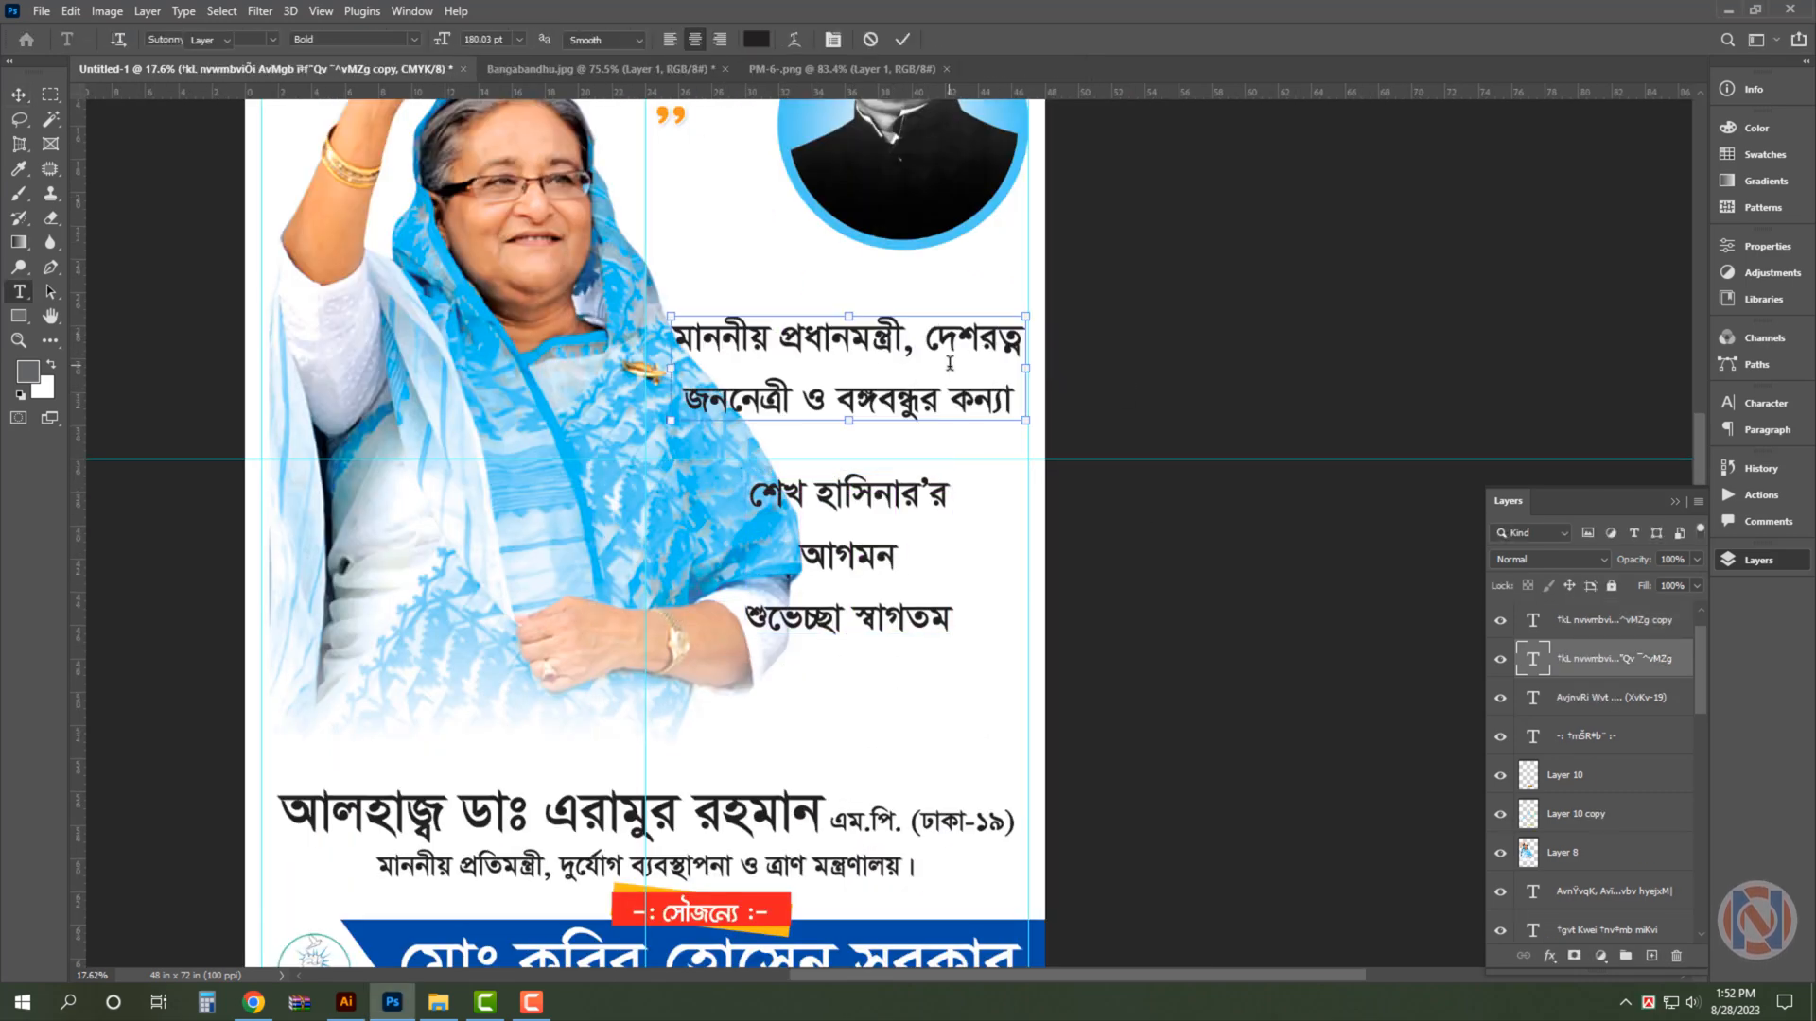
# - Align the two-line honorific text to the right margin guide and set its font to KongshoMJ Bold
pyautogui.moveTo(946, 352); pyautogui.dragTo(946, 387)
pyautogui.click(1765, 431)
pyautogui.click(1575, 429)
pyautogui.click(1765, 403)
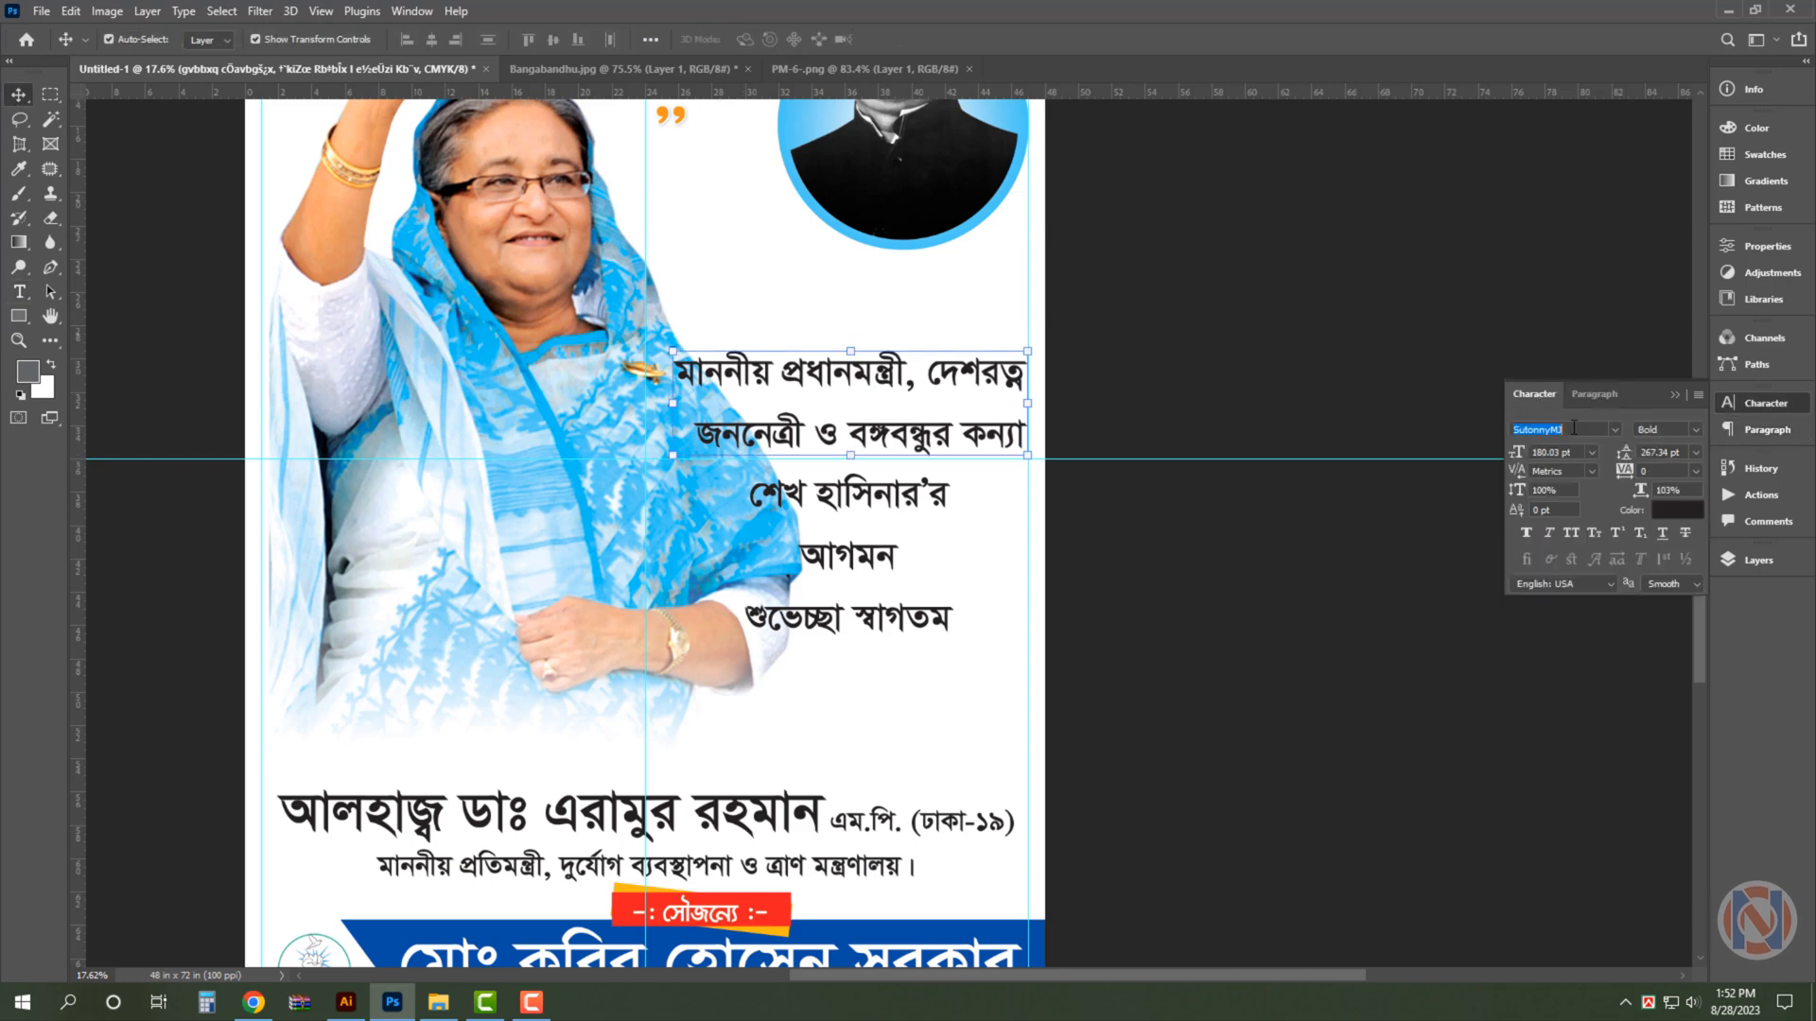
pyautogui.click(1615, 429)
pyautogui.click(1510, 597)
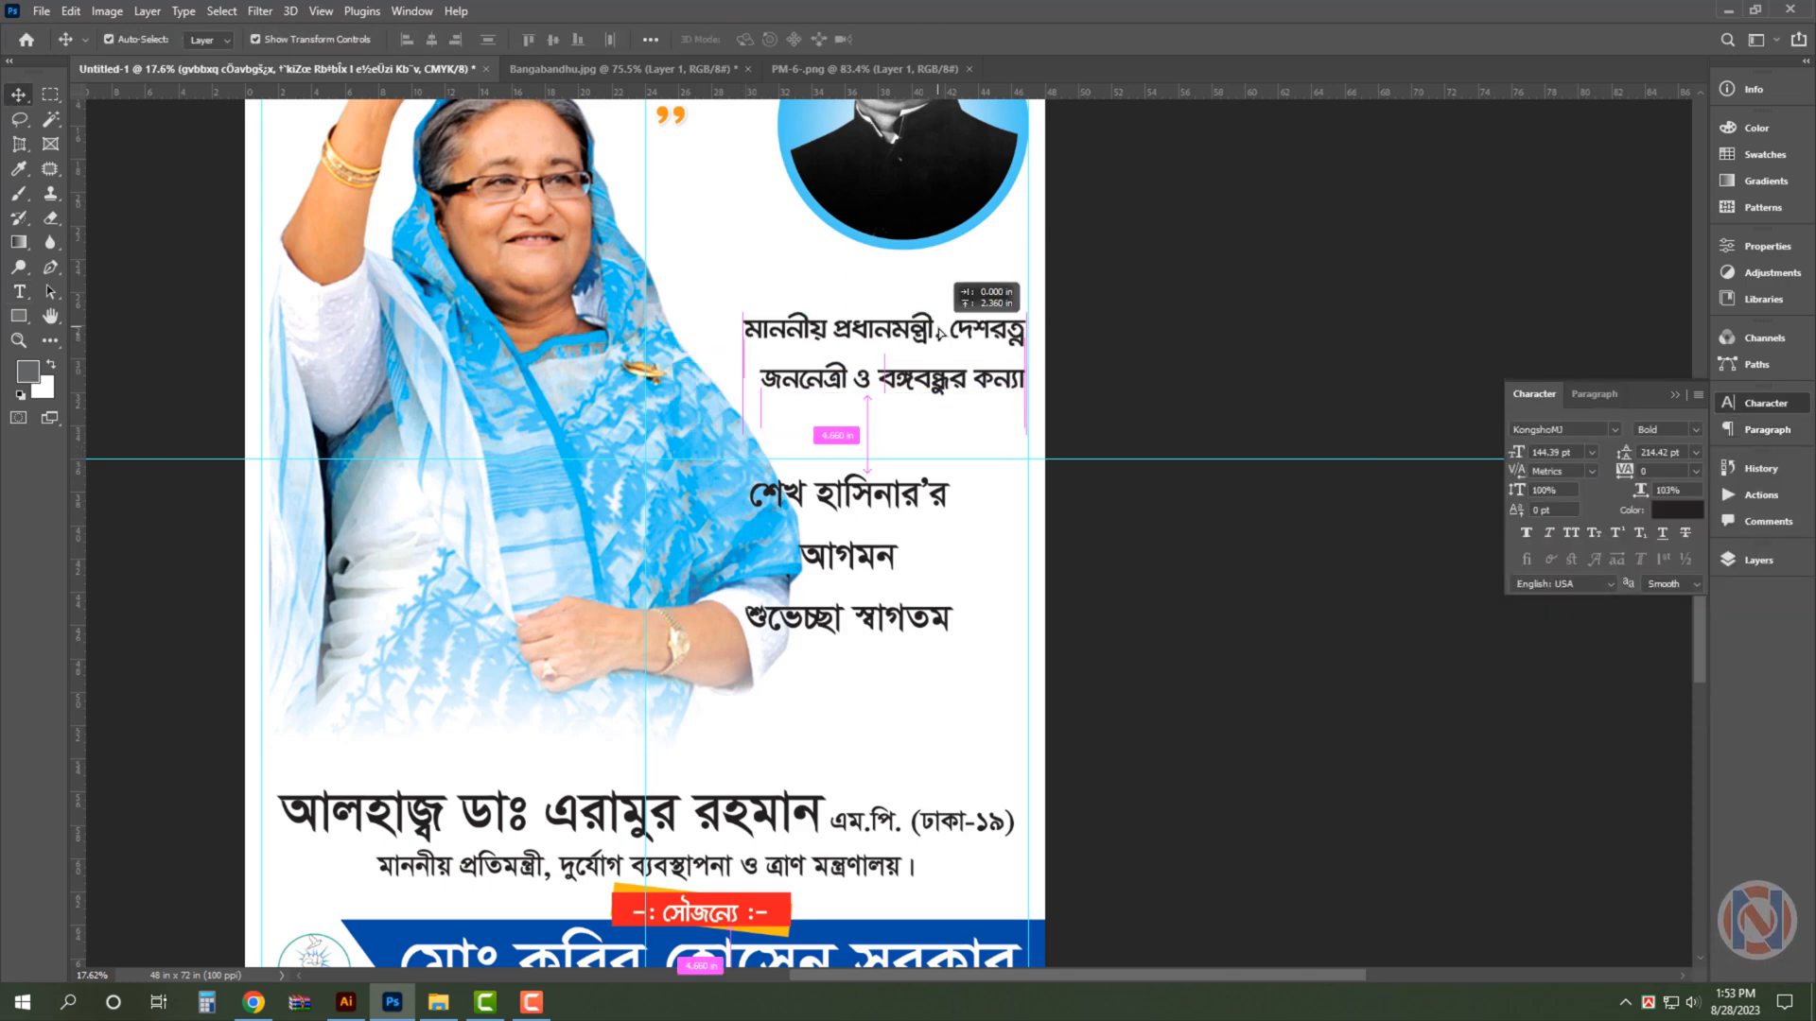
# - Move the honorific text up below the round portrait and enlarge its second line to about the first line's width
pyautogui.scroll(1, 954, 413)
pyautogui.press('t')
pyautogui.tripleClick(979, 410)
pyautogui.moveTo(1574, 453); pyautogui.dragTo(1481, 450)
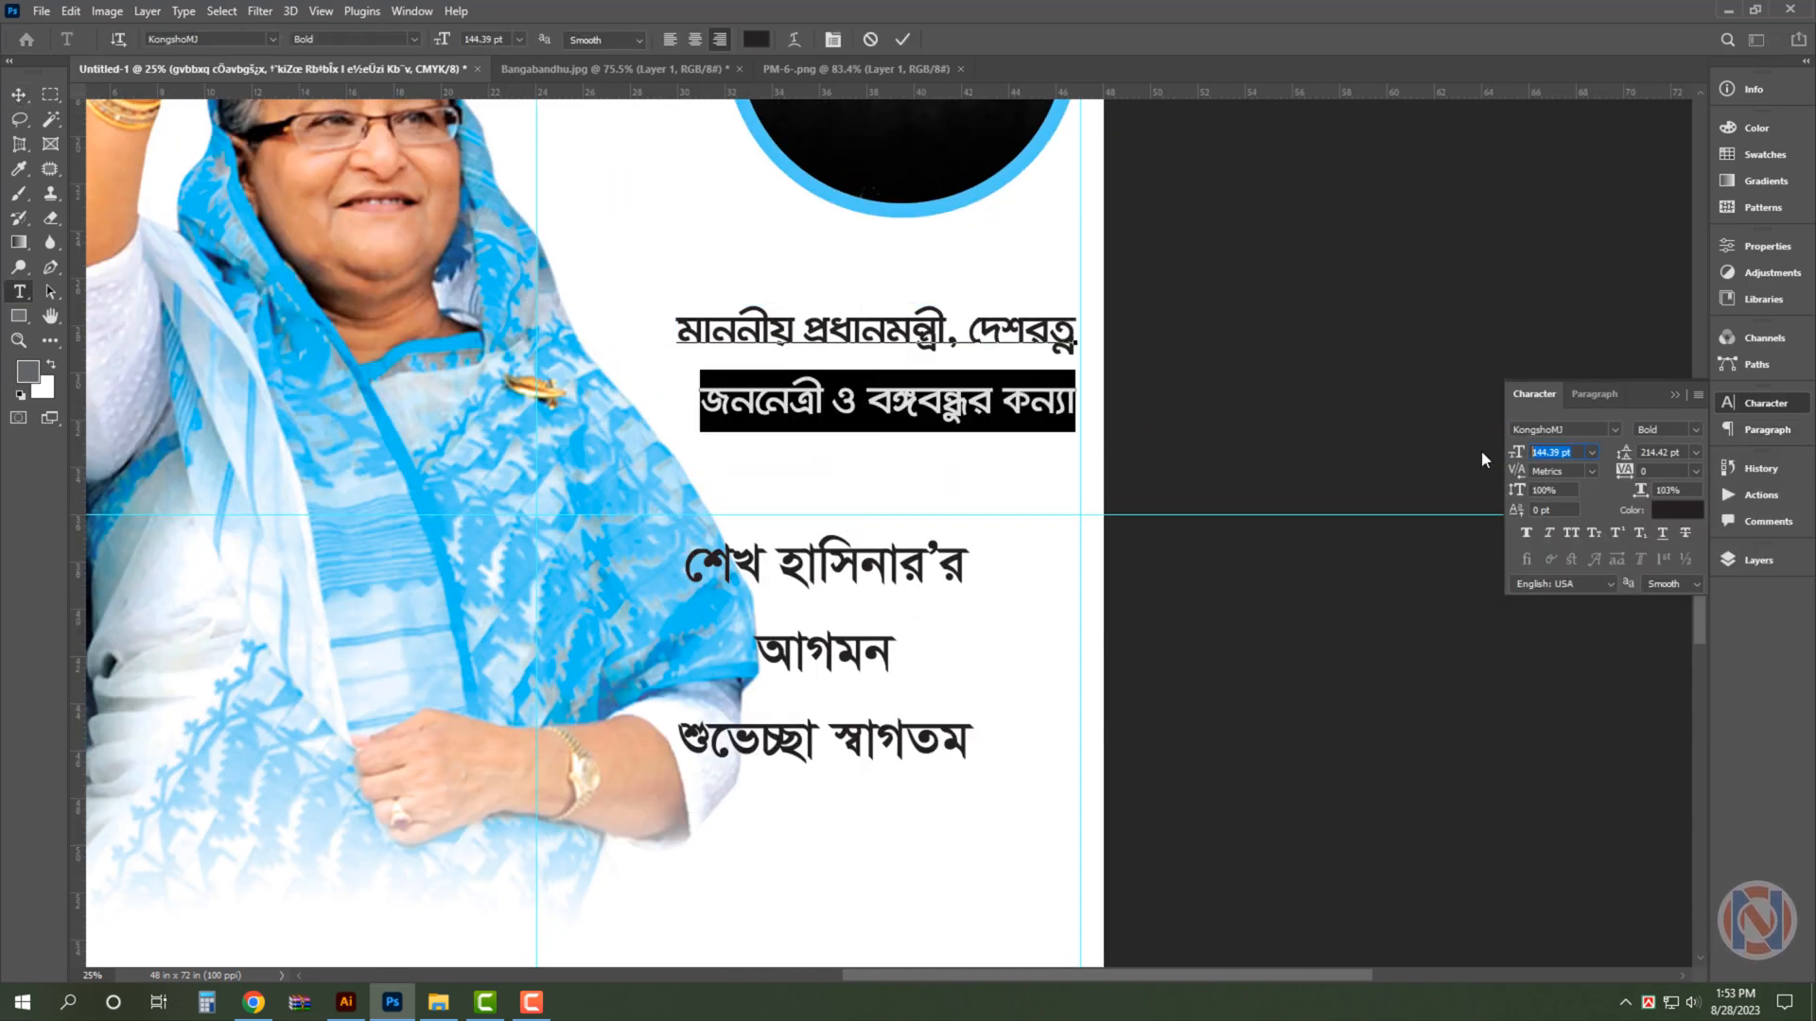
pyautogui.hotkey('shift', 'Up')
pyautogui.hotkey('ctrl', 'Return')
# - Colour the two-line honorific text blue with CMYK 100, 80, 0, 0
pyautogui.press('v')
pyautogui.click(1677, 510)
pyautogui.write('100\t80\t0\t0')
pyautogui.press('Return')
# - Move the remaining welcome lines down and separate শেখ হাসিনার'র into its own text layer under the blue lines
pyautogui.click(816, 519)
pyautogui.moveTo(870, 624); pyautogui.dragTo(840, 851)
pyautogui.press('t')
pyautogui.tripleClick(646, 511)
pyautogui.hotkey('ctrl', 'x')
pyautogui.press('Delete')
pyautogui.hotkey('ctrl', 'Return')
pyautogui.moveTo(892, 355); pyautogui.dragTo(1023, 429)
pyautogui.hotkey('ctrl', 'v')
pyautogui.hotkey('ctrl', 'Return')
# - Right-align the শেখ হাসিনার'র line, set its font to FN Shorif Choyon Regular and colour it CMYK 0, 100, 100, 0
pyautogui.click(1595, 395)
pyautogui.click(1574, 430)
pyautogui.click(1534, 394)
pyautogui.click(1552, 430)
pyautogui.click(1614, 429)
pyautogui.click(1551, 864)
pyautogui.click(1677, 510)
pyautogui.write('0\t100\t100\t0')
pyautogui.press('Return')
# - Reduce the 'র suffix to 100 pt and stretch the red name line to about 110% width and 144% height
pyautogui.press('t')
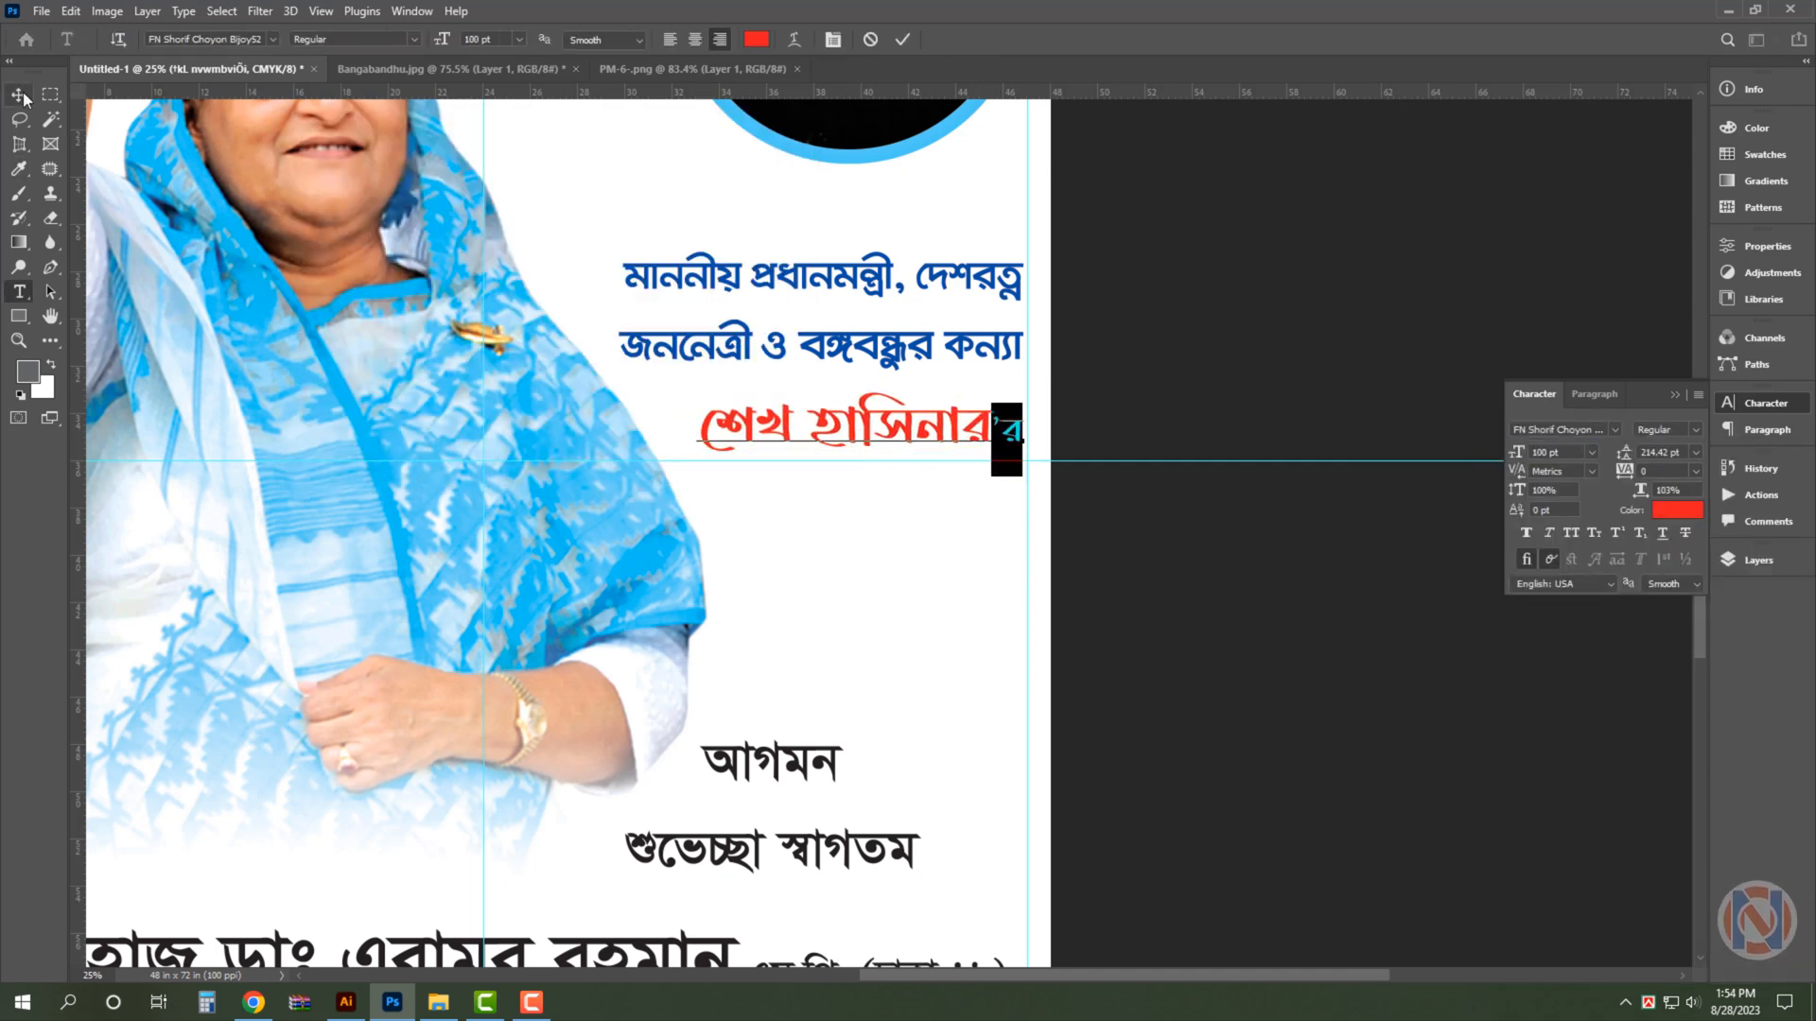
pyautogui.click(19, 95)
pyautogui.hotkey('ctrl', 't')
pyautogui.moveTo(669, 483); pyautogui.dragTo(666, 489)
pyautogui.moveTo(847, 511); pyautogui.dragTo(848, 529)
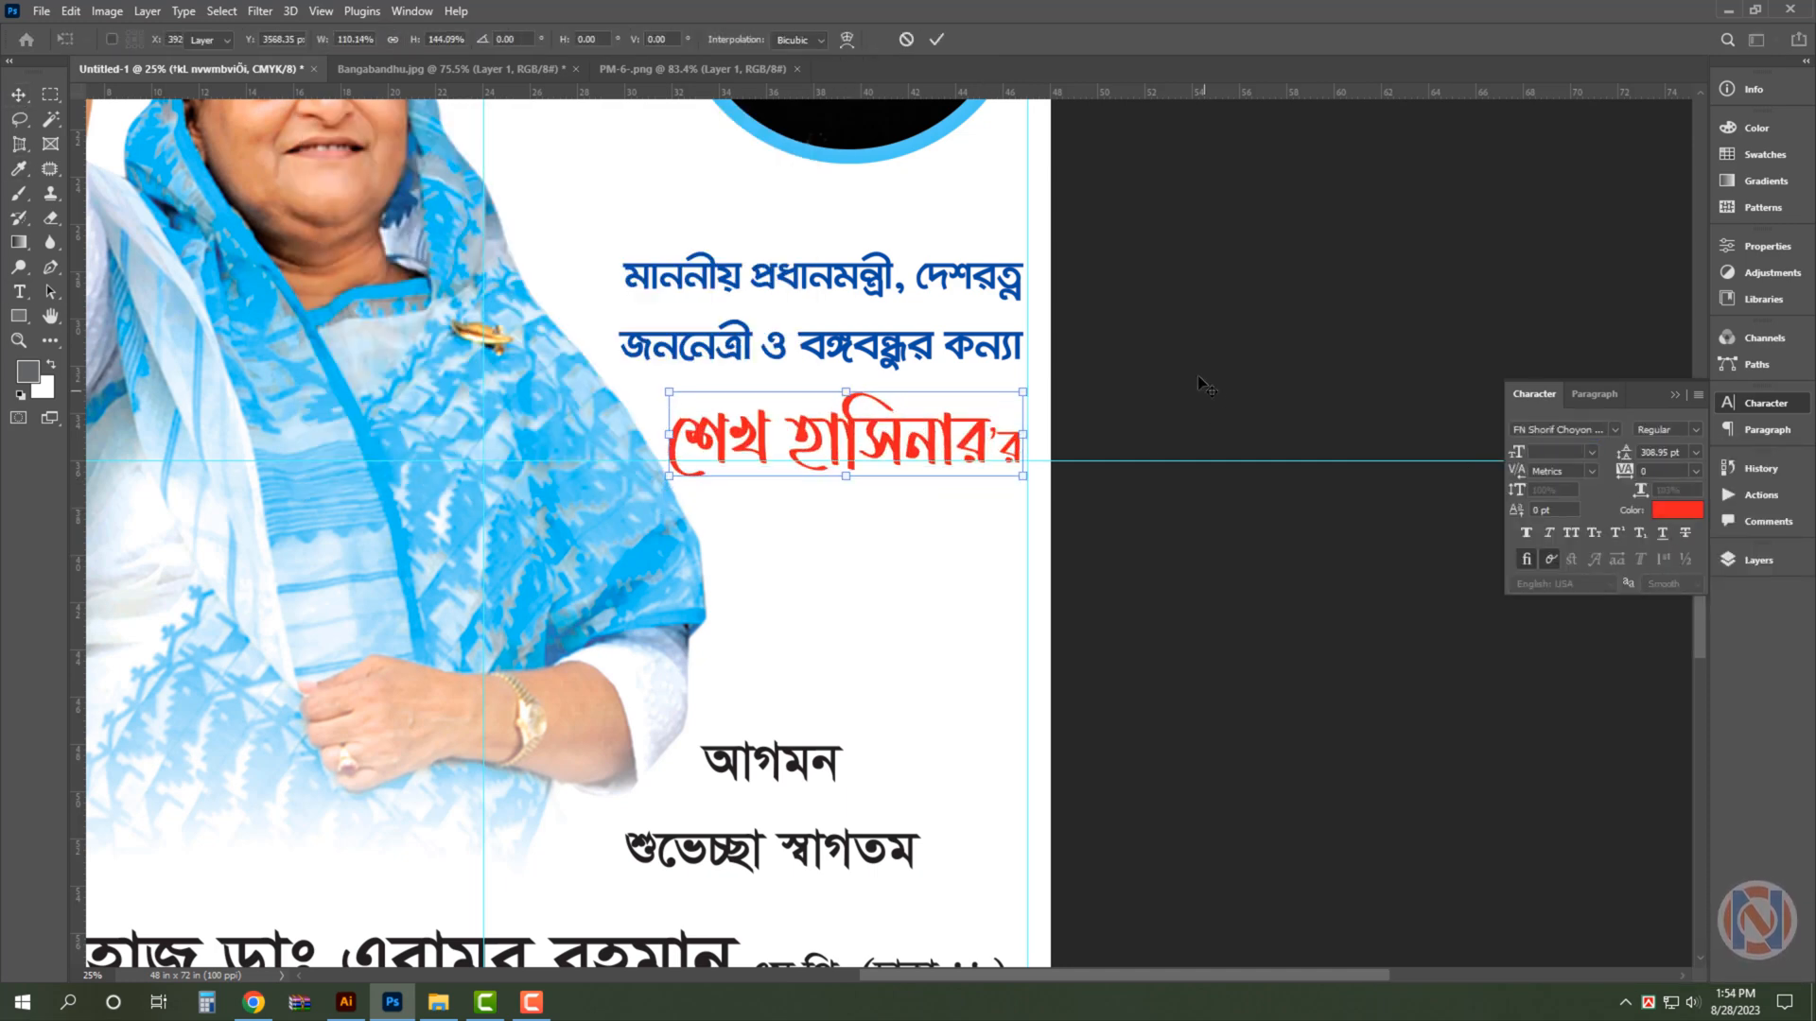
pyautogui.press('Return')
# - Separate the word আগমন into its own text layer and place it just under the red name line
pyautogui.moveTo(1147, 549); pyautogui.dragTo(1169, 445)
pyautogui.doubleClick(821, 677)
pyautogui.press('BackSpace')
pyautogui.click(19, 95)
pyautogui.moveTo(895, 746); pyautogui.dragTo(896, 660)
pyautogui.keyDown('alt'); pyautogui.moveTo(896, 659); pyautogui.dragTo(892, 407); pyautogui.keyUp('alt')
pyautogui.doubleClick(986, 434)
pyautogui.hotkey('ctrl', 'v')
pyautogui.click(19, 95)
# - Set আগমন in Li Ador Noirrit A-V1 Bold Italic and scale it down slightly
pyautogui.click(1614, 430)
pyautogui.click(1705, 739)
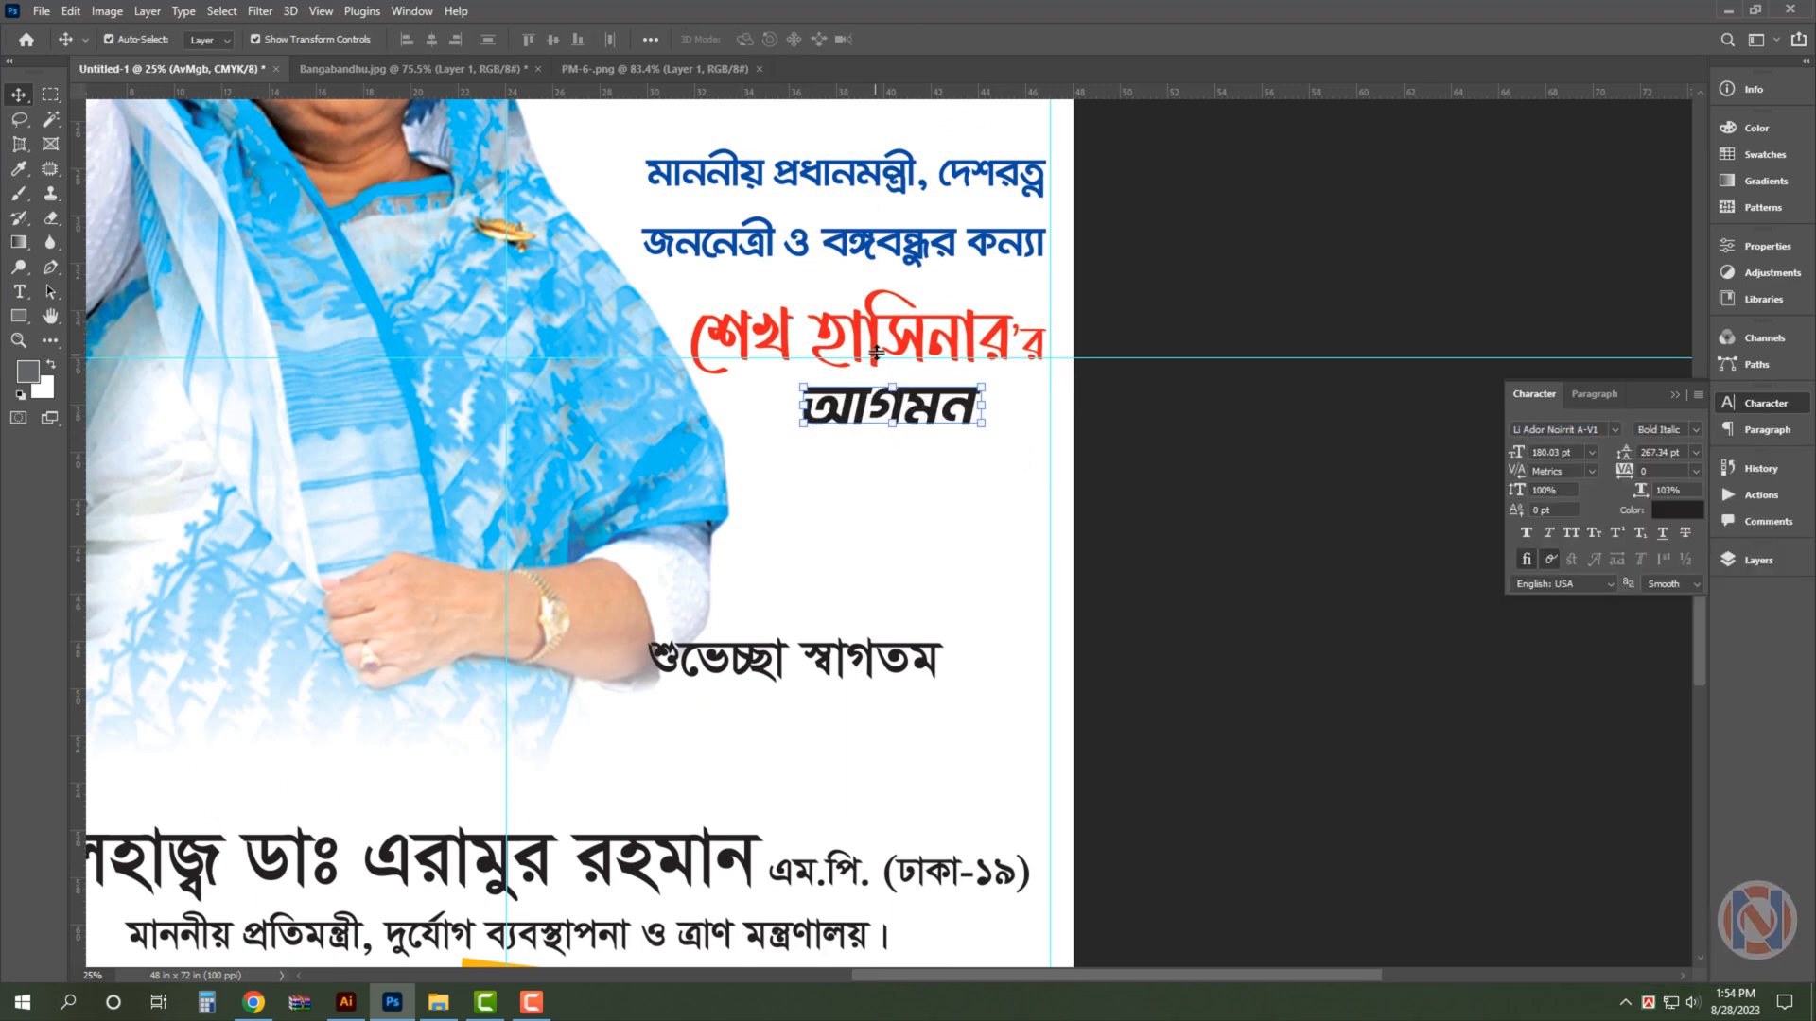
pyautogui.scroll(5, 964, 364)
pyautogui.hotkey('ctrl', 't')
pyautogui.keyDown('alt'); pyautogui.moveTo(998, 456); pyautogui.dragTo(921, 446); pyautogui.keyUp('alt')
pyautogui.press('Return')
# - Move the শুভেচ্ছা স্বাগতম text up beneath আগমন and break it into two lines
pyautogui.moveTo(878, 891); pyautogui.dragTo(1012, 583)
pyautogui.scroll(-5, 946, 283)
pyautogui.doubleClick(880, 434)
pyautogui.click(857, 434)
pyautogui.press('Return')
# - Try the Li Niladri Rongtuli ANSI font on the two-line শুভেচ্ছা স্বাগতম text
pyautogui.click(1615, 430)
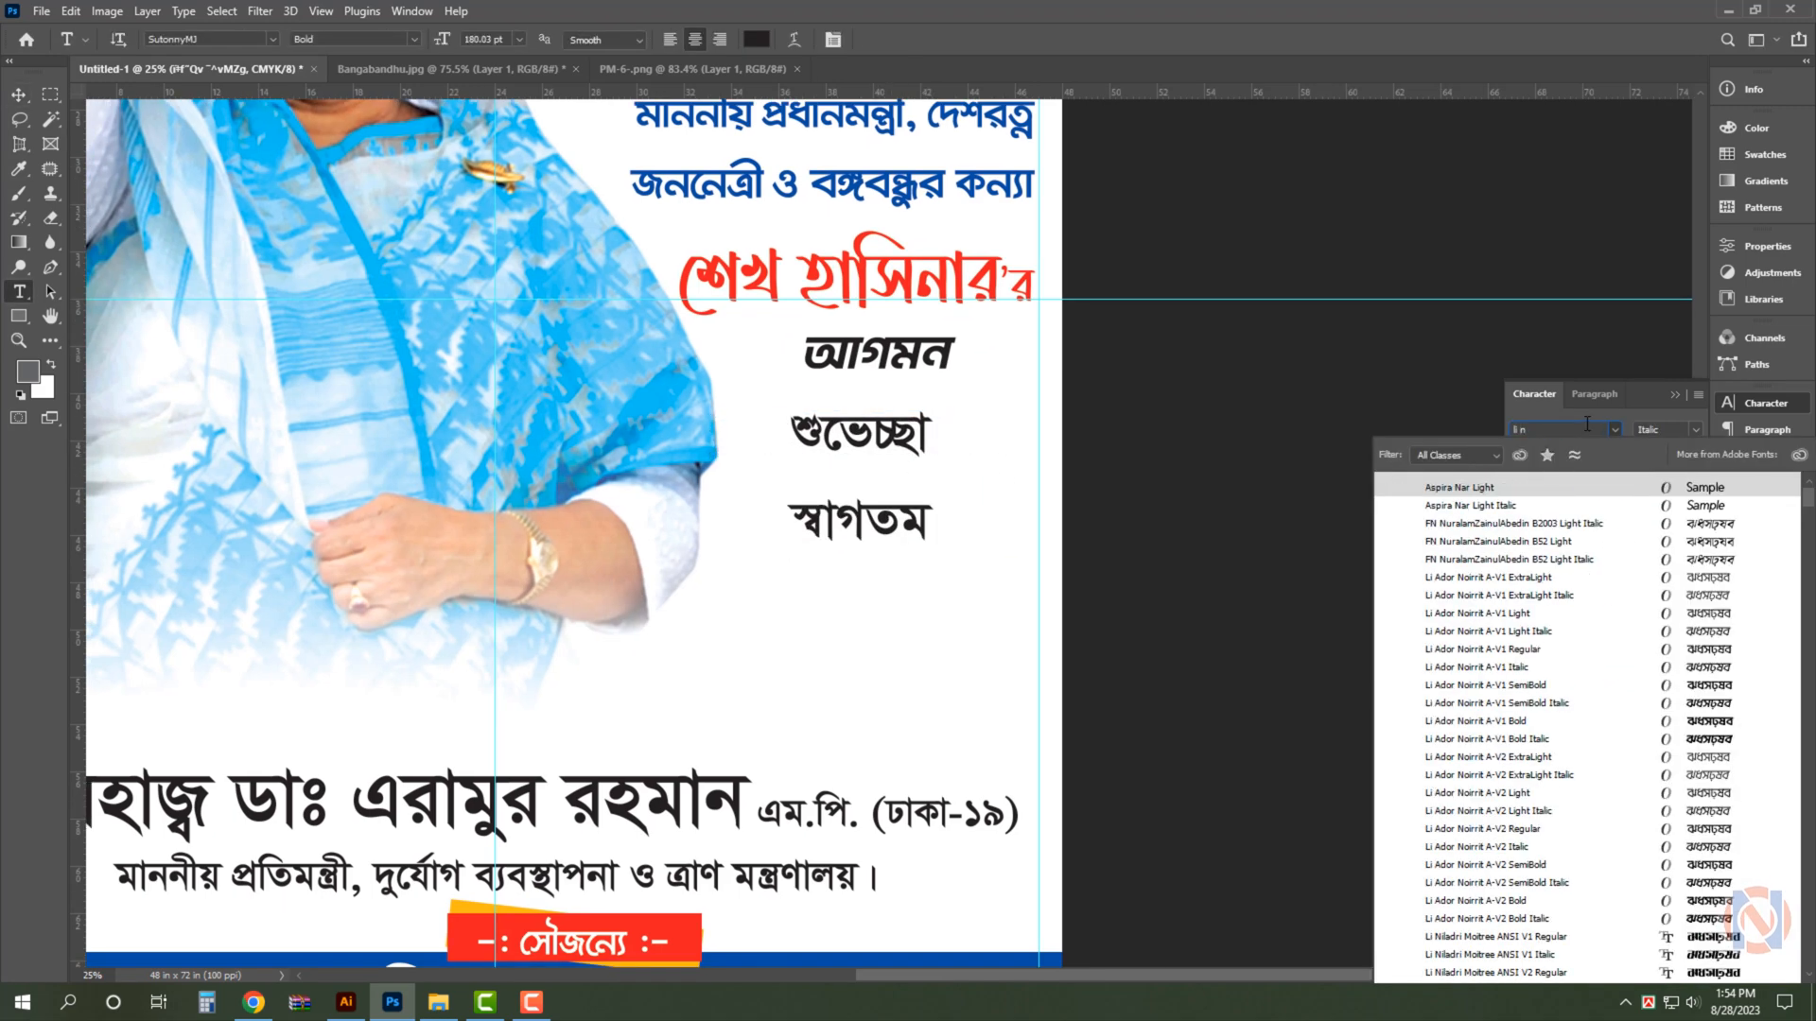
pyautogui.scroll(-6, 1717, 757)
pyautogui.scroll(-5, 1721, 889)
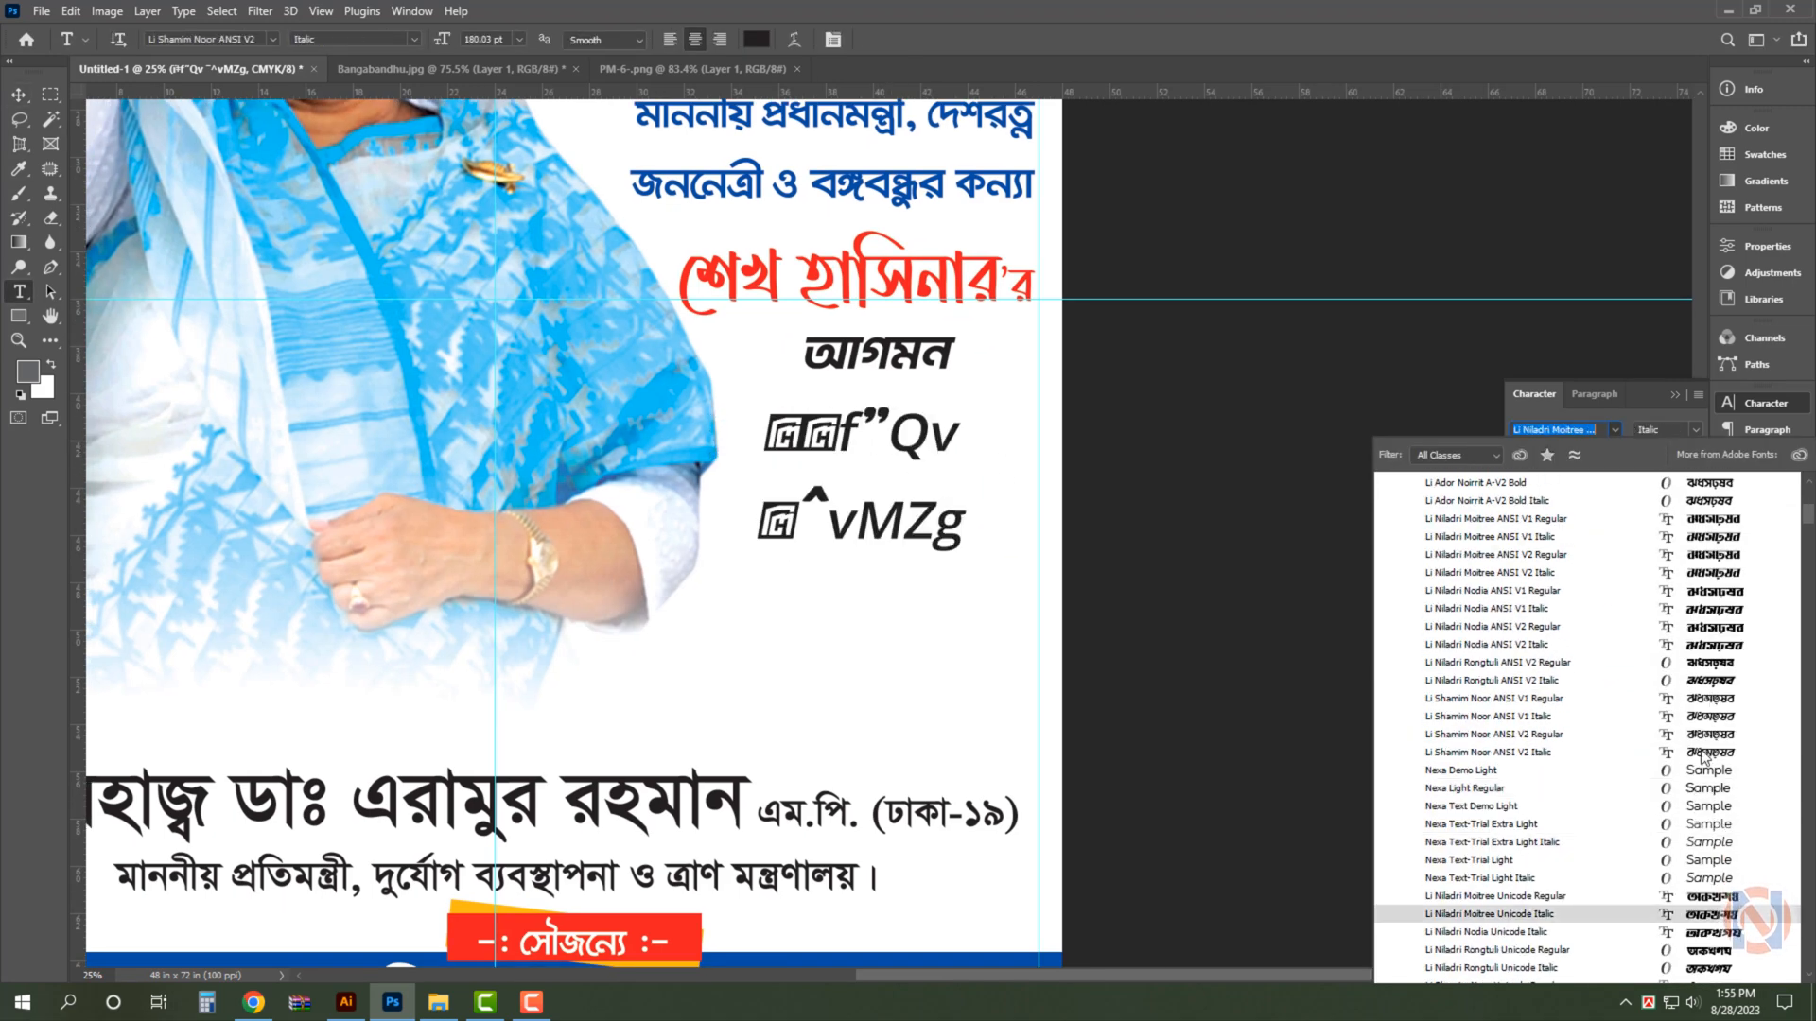
pyautogui.click(1722, 668)
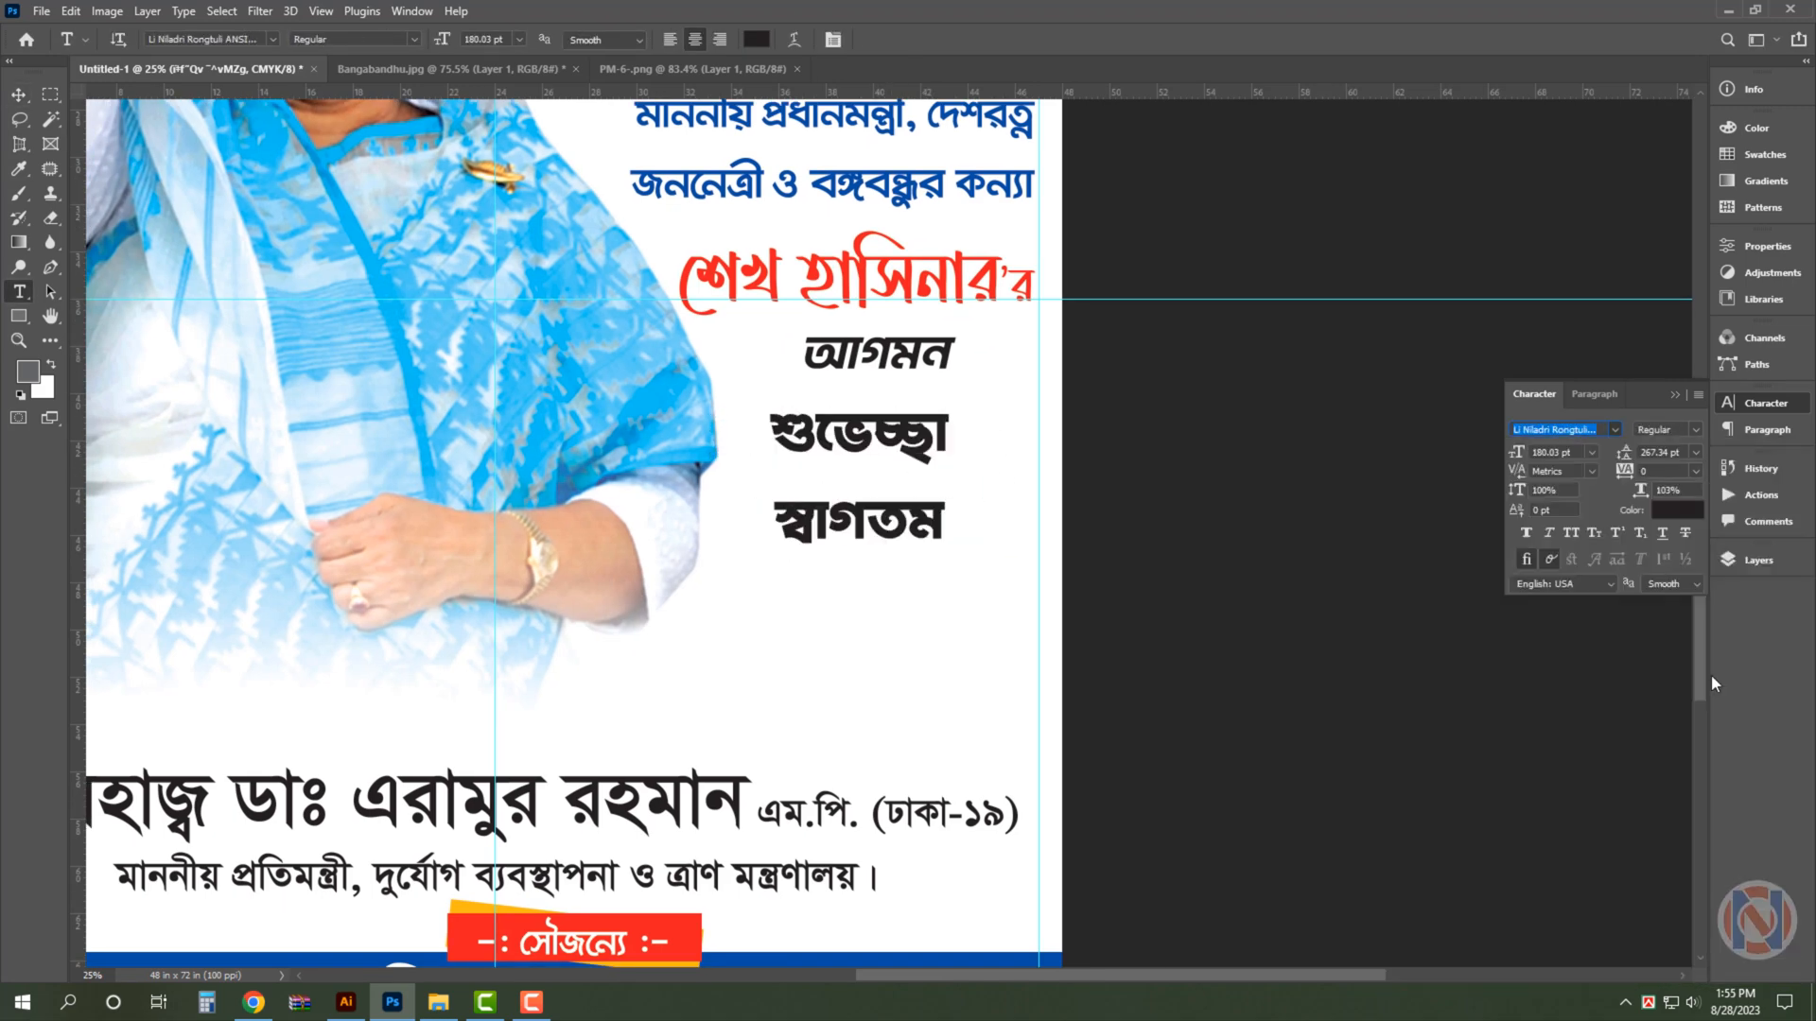
# - Try the Shorif Shishir Bijoy 52, Shorif Shumona and FN Shorif Amina fonts on the শুভেচ্ছা স্বাগতম text
pyautogui.click(1614, 430)
pyautogui.scroll(-10, 1716, 757)
pyautogui.click(1717, 852)
pyautogui.press('Return')
pyautogui.click(1579, 430)
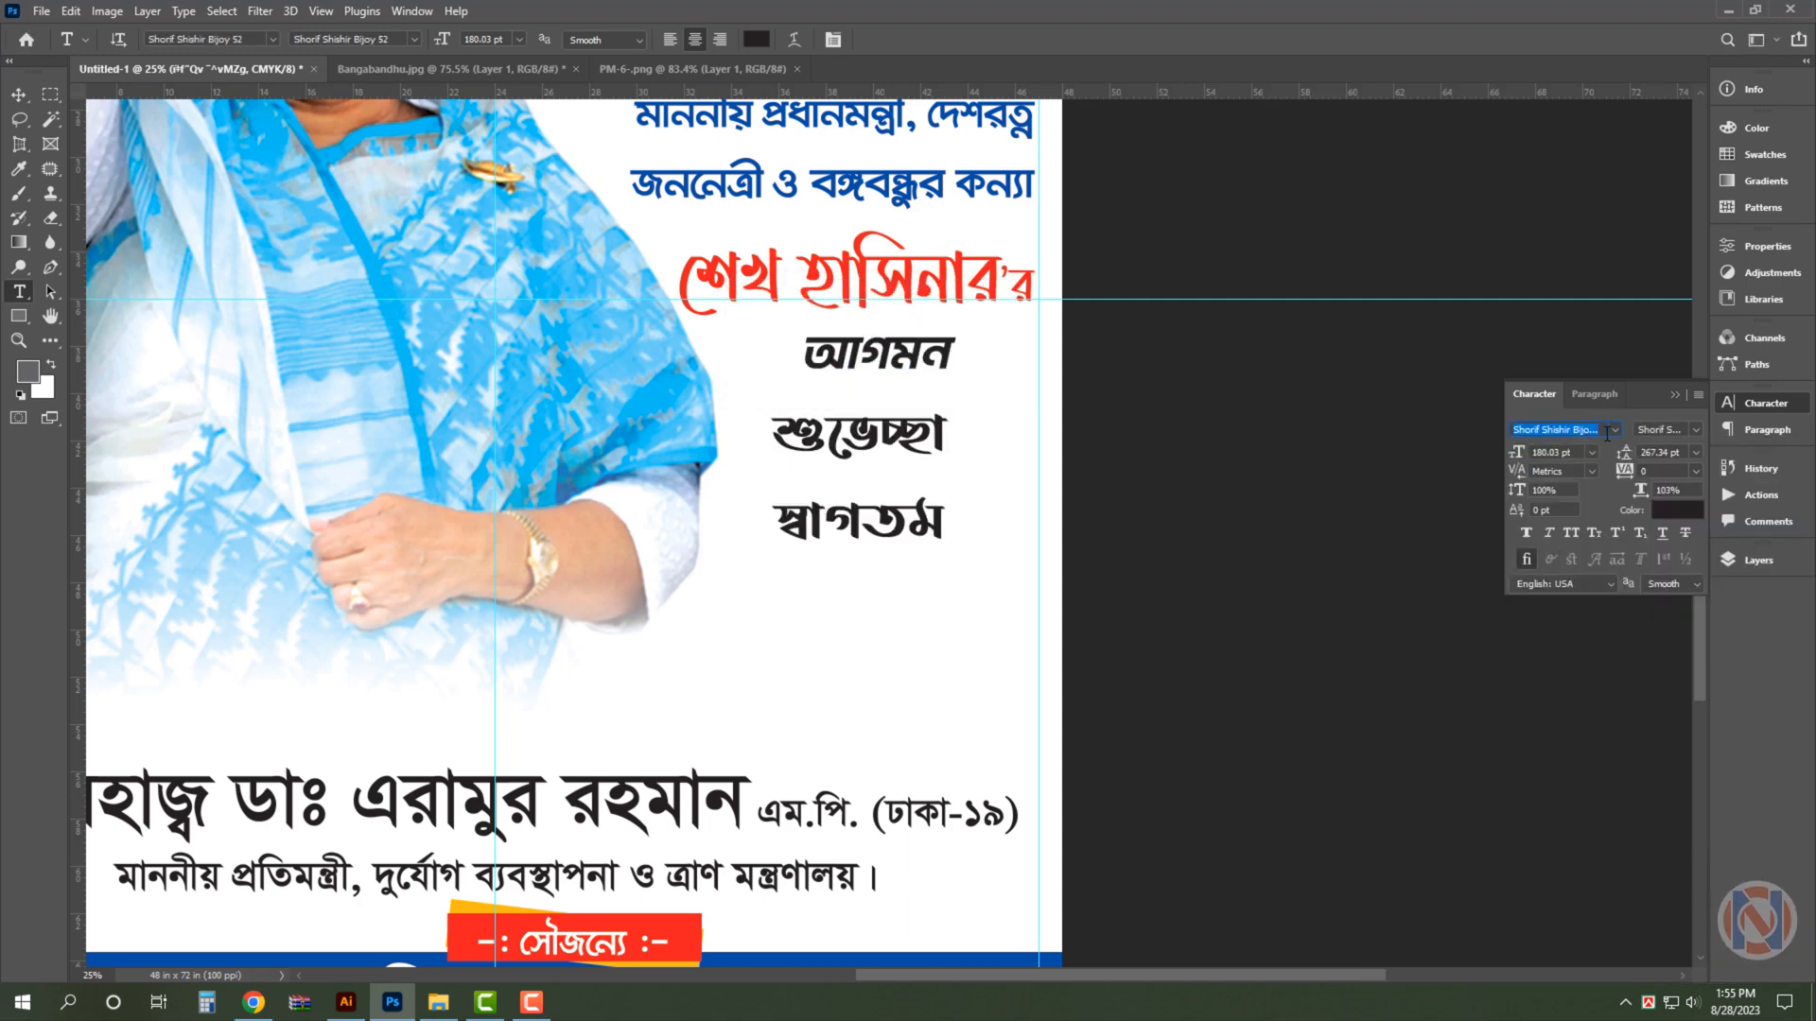
pyautogui.press('Down')
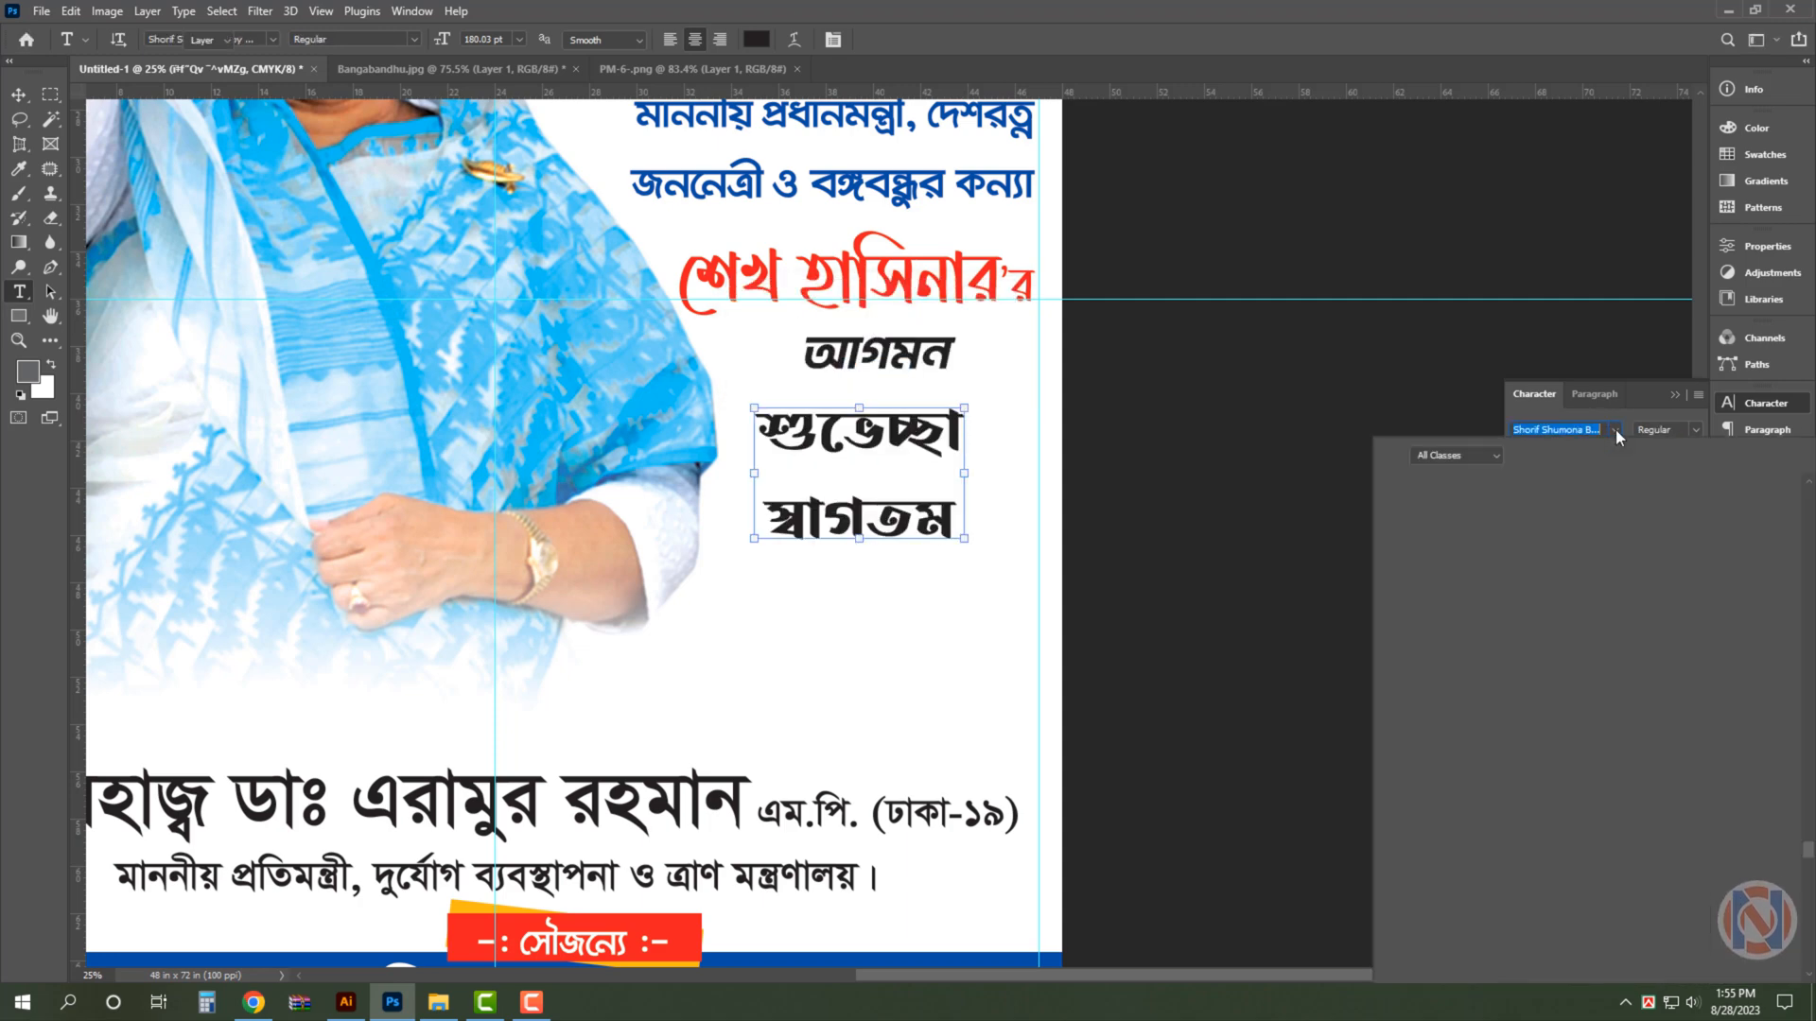
pyautogui.write('shori')
pyautogui.press('Return')
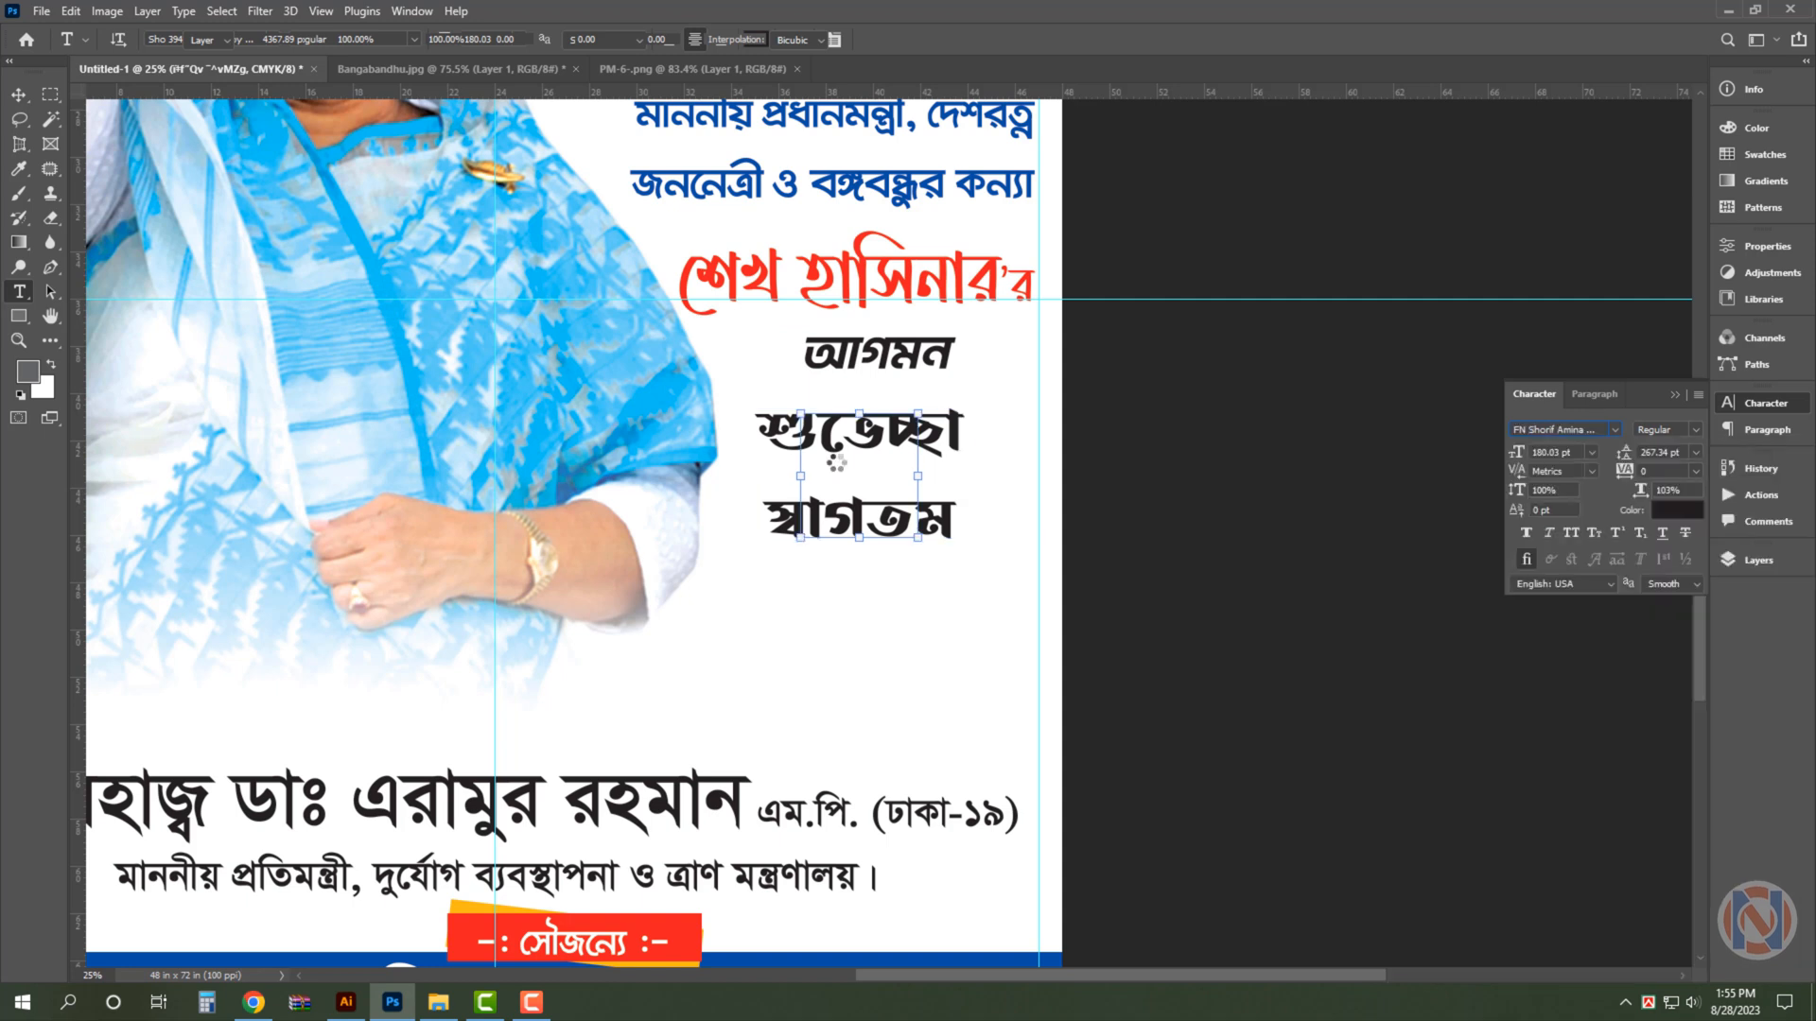
# - Set the শুভেচ্ছা স্বাগতম text in FN Mizan Nafisa and scale it up to about 131%
pyautogui.click(1581, 430)
pyautogui.keyDown('ctrl'); pyautogui.click(856, 274); pyautogui.keyUp('ctrl')
pyautogui.click(1592, 430)
pyautogui.keyDown('ctrl'); pyautogui.click(859, 435); pyautogui.keyUp('ctrl')
pyautogui.click(1580, 429)
pyautogui.hotkey('ctrl', 'v')
pyautogui.click(1595, 465)
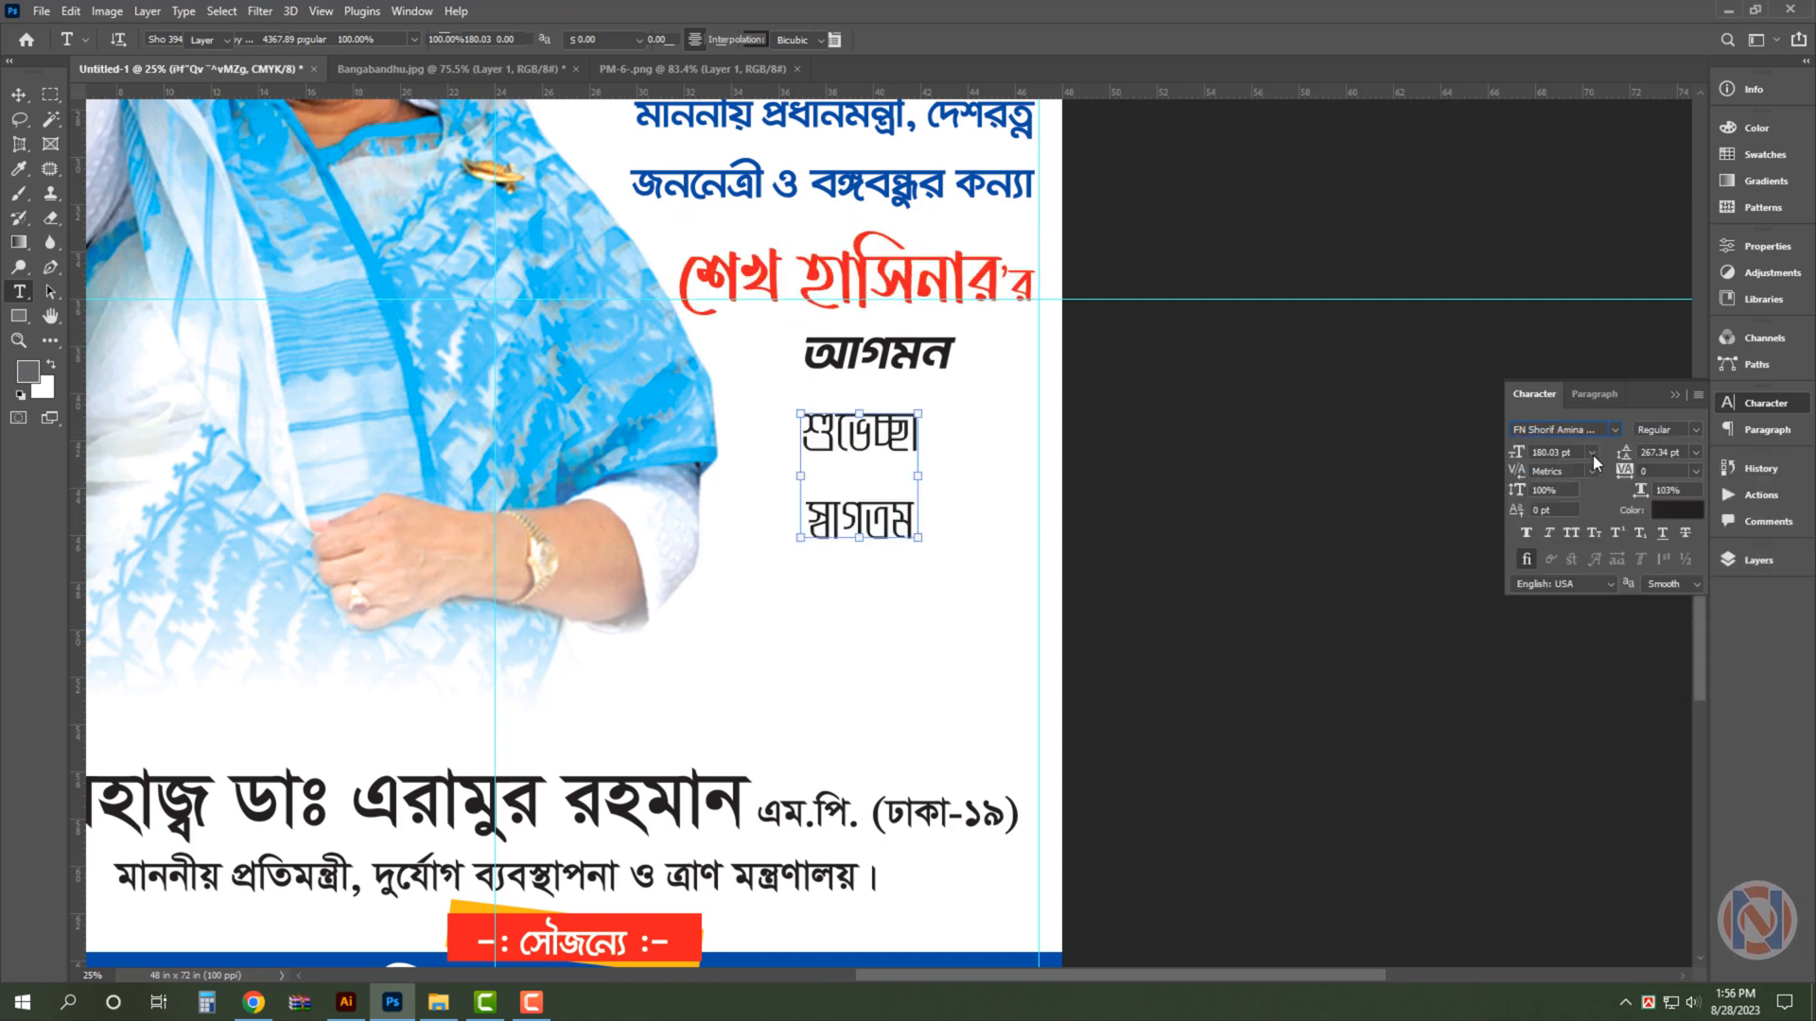
pyautogui.moveTo(966, 550); pyautogui.dragTo(1030, 624)
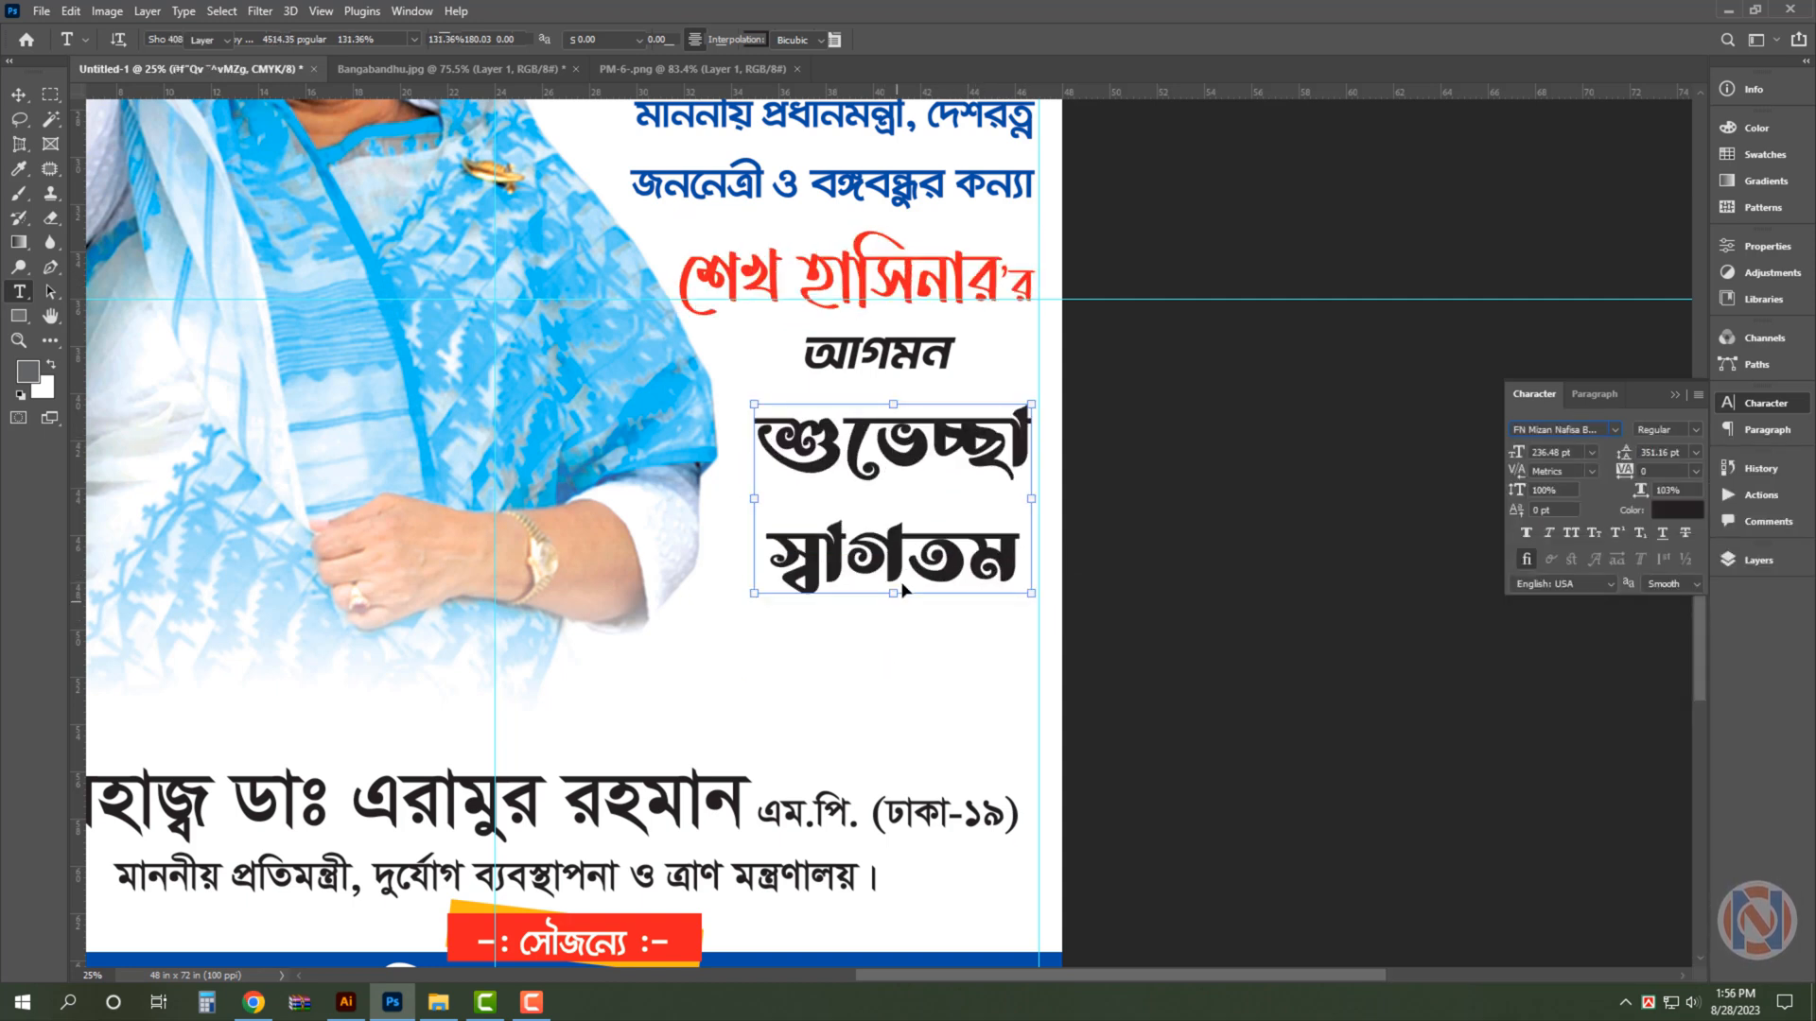
pyautogui.press('Return')
# - Look up the font sample in Illustrator's Font.pdf, then set শুভেচ্ছা স্বাগতম in Shorif Shishir ANSI V1 with 200 pt leading
pyautogui.doubleClick(769, 547)
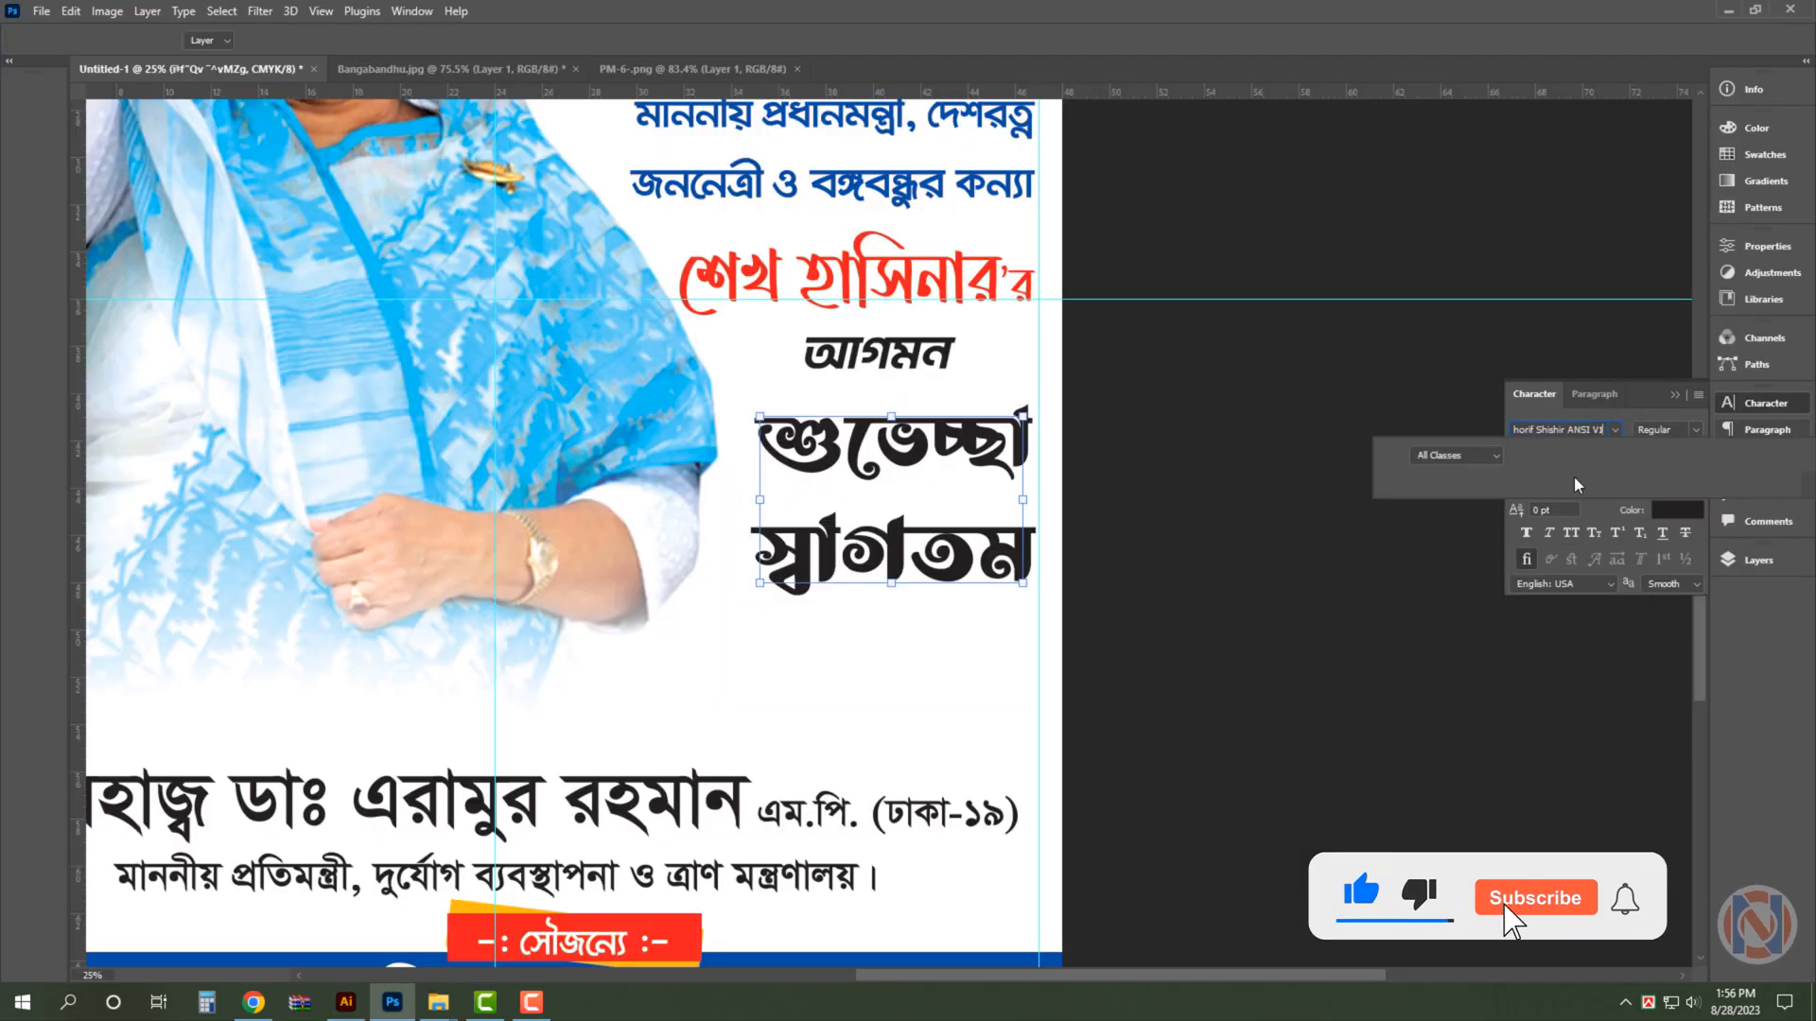
pyautogui.click(1574, 485)
pyautogui.moveTo(1624, 452); pyautogui.dragTo(1267, 530)
# - Scale the শুভেচ্ছা স্বাগতম text to about 118% and adjust its fit beneath আগমন
pyautogui.hotkey('ctrl', 't')
pyautogui.moveTo(946, 526); pyautogui.dragTo(950, 579)
pyautogui.press('Return')
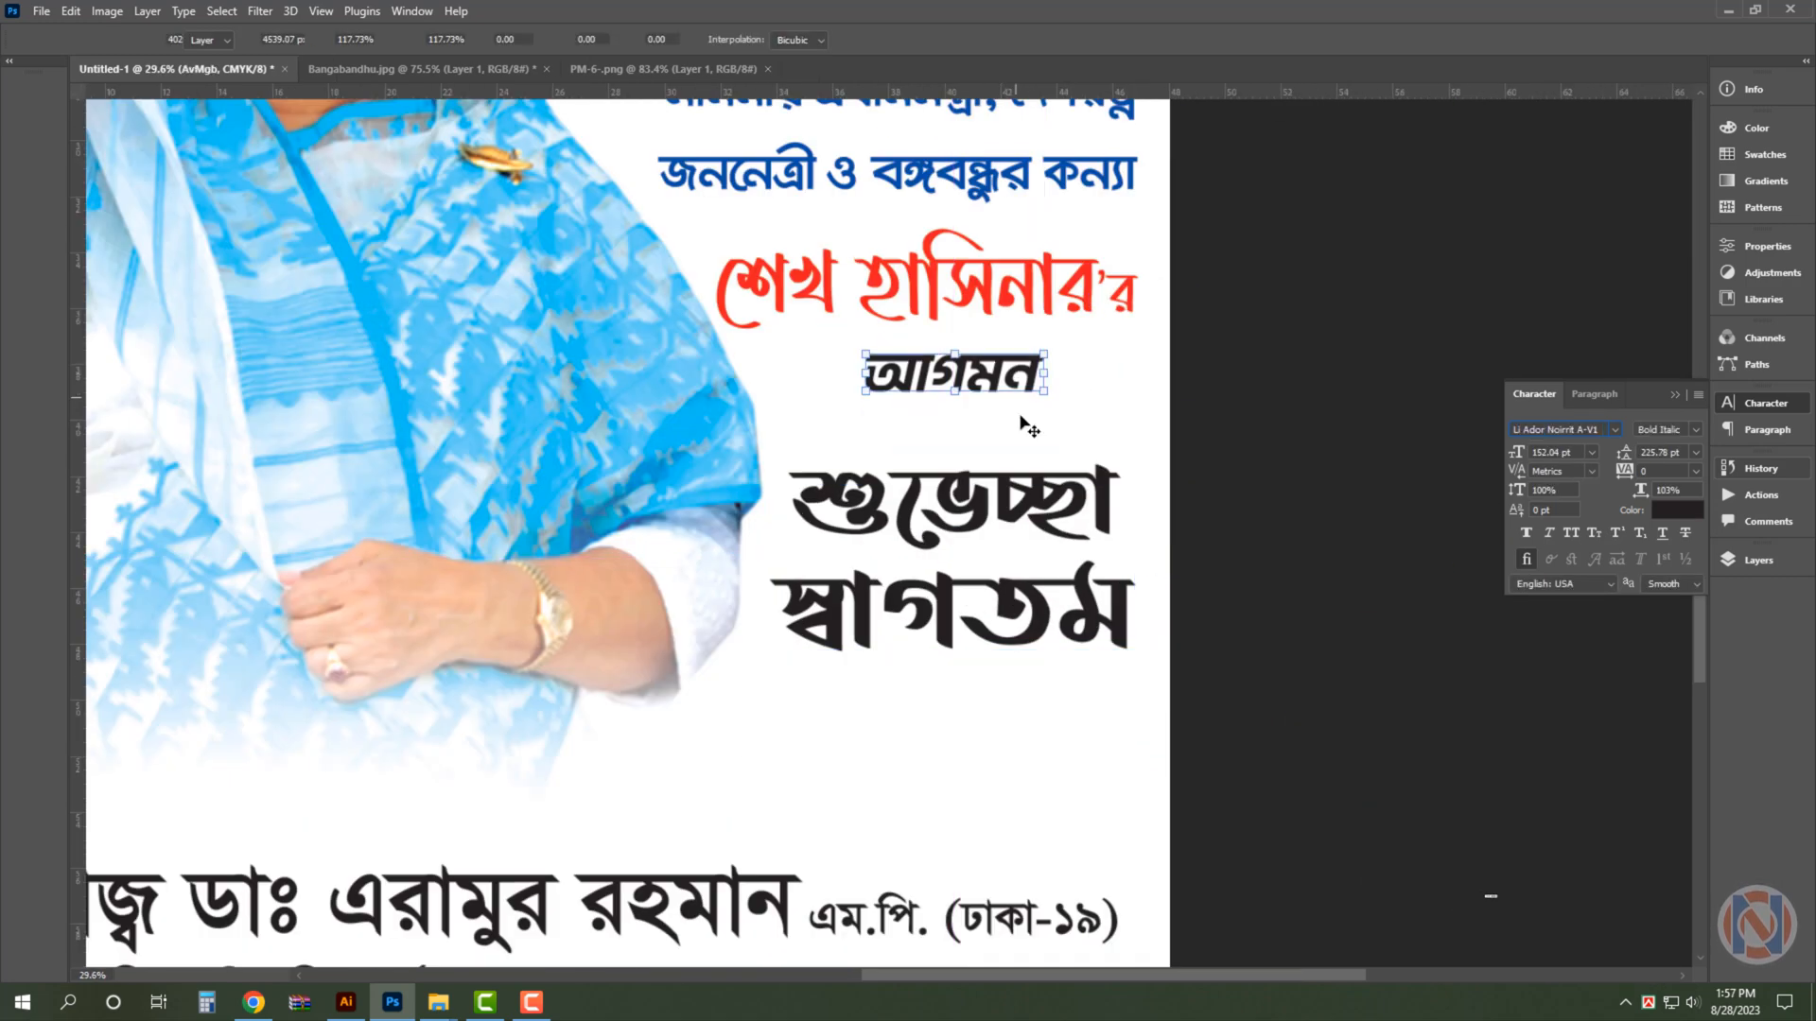
pyautogui.click(1000, 501)
pyautogui.hotkey('ctrl', 't')
pyautogui.moveTo(953, 439); pyautogui.dragTo(954, 412)
pyautogui.press('Return')
# - Set the leading of the শুভেচ্ছা স্বাগতম text to 400 pt
pyautogui.moveTo(1682, 454); pyautogui.dragTo(1220, 601)
pyautogui.write('400')
pyautogui.press('Return')
# - Recolour the শেখ হাসিনার'র line dark magenta and hide the panels to view the whole poster
pyautogui.click(1677, 510)
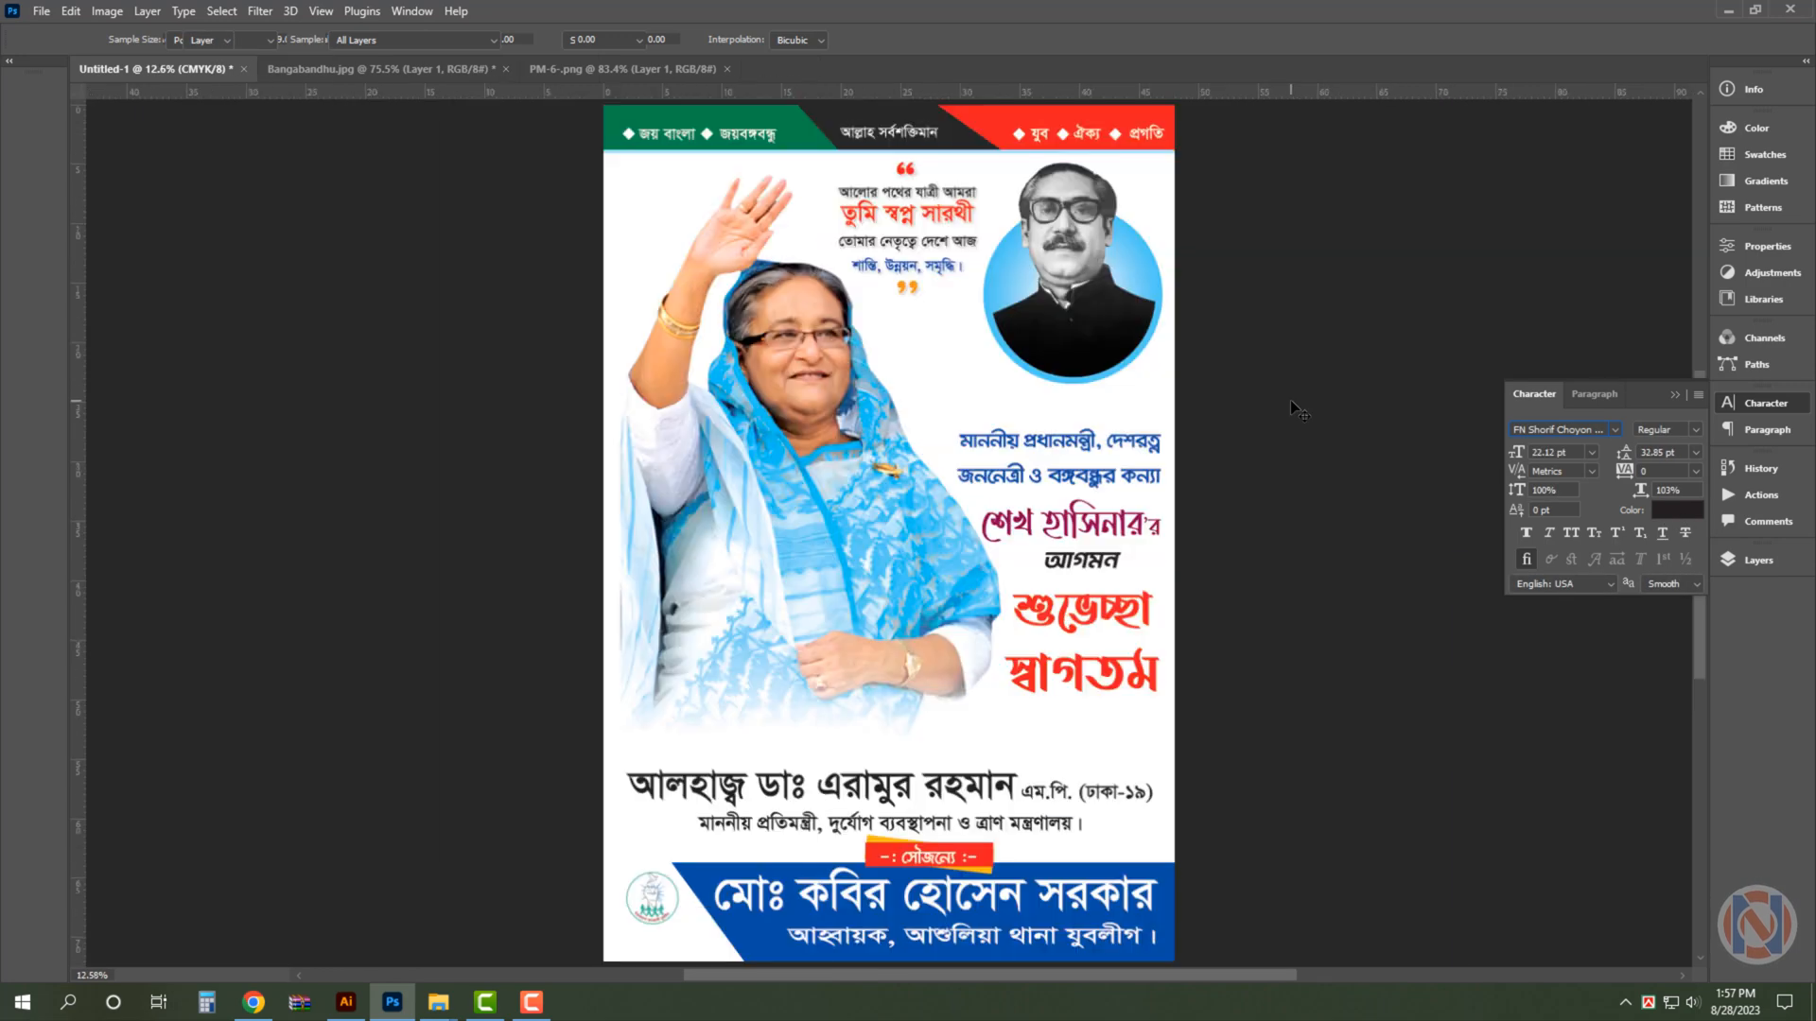
pyautogui.press('Tab')
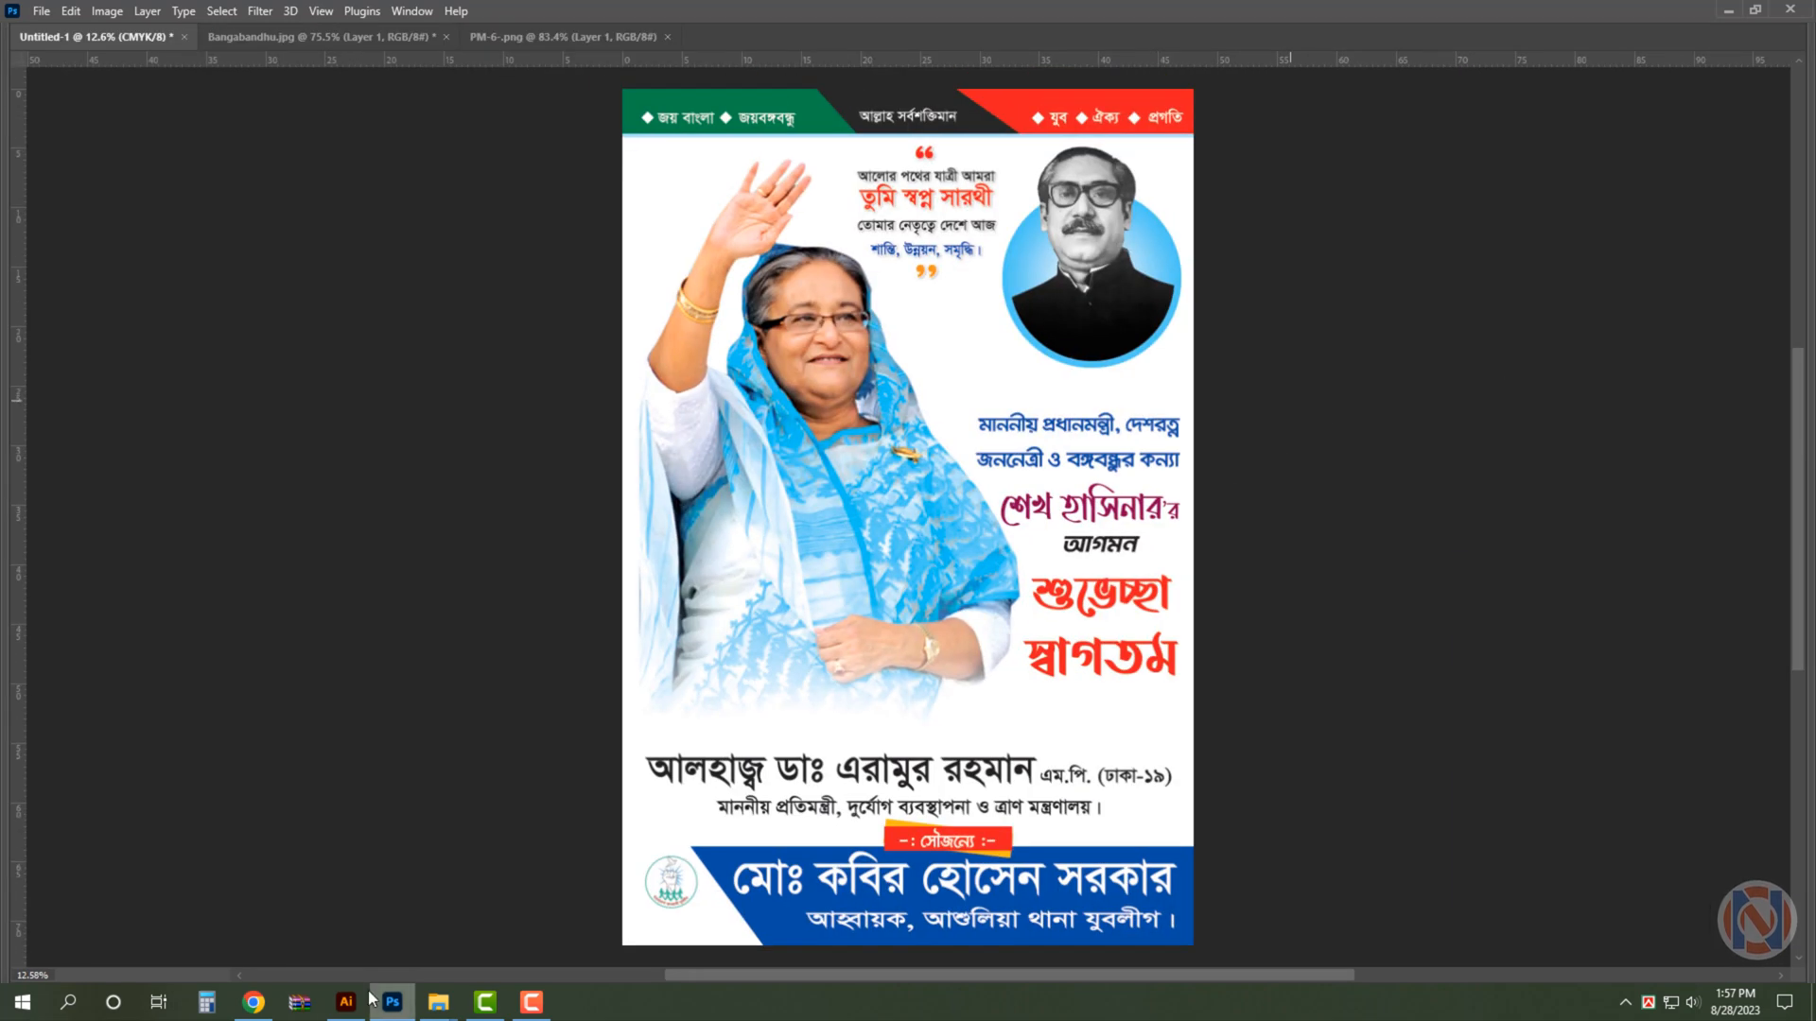
# - Switch to File Explorer, browse All Design (G:) to Background > Ai Background, and open the vector file 165 in Illustrator
pyautogui.moveTo(437, 1003)
pyautogui.click(484, 904)
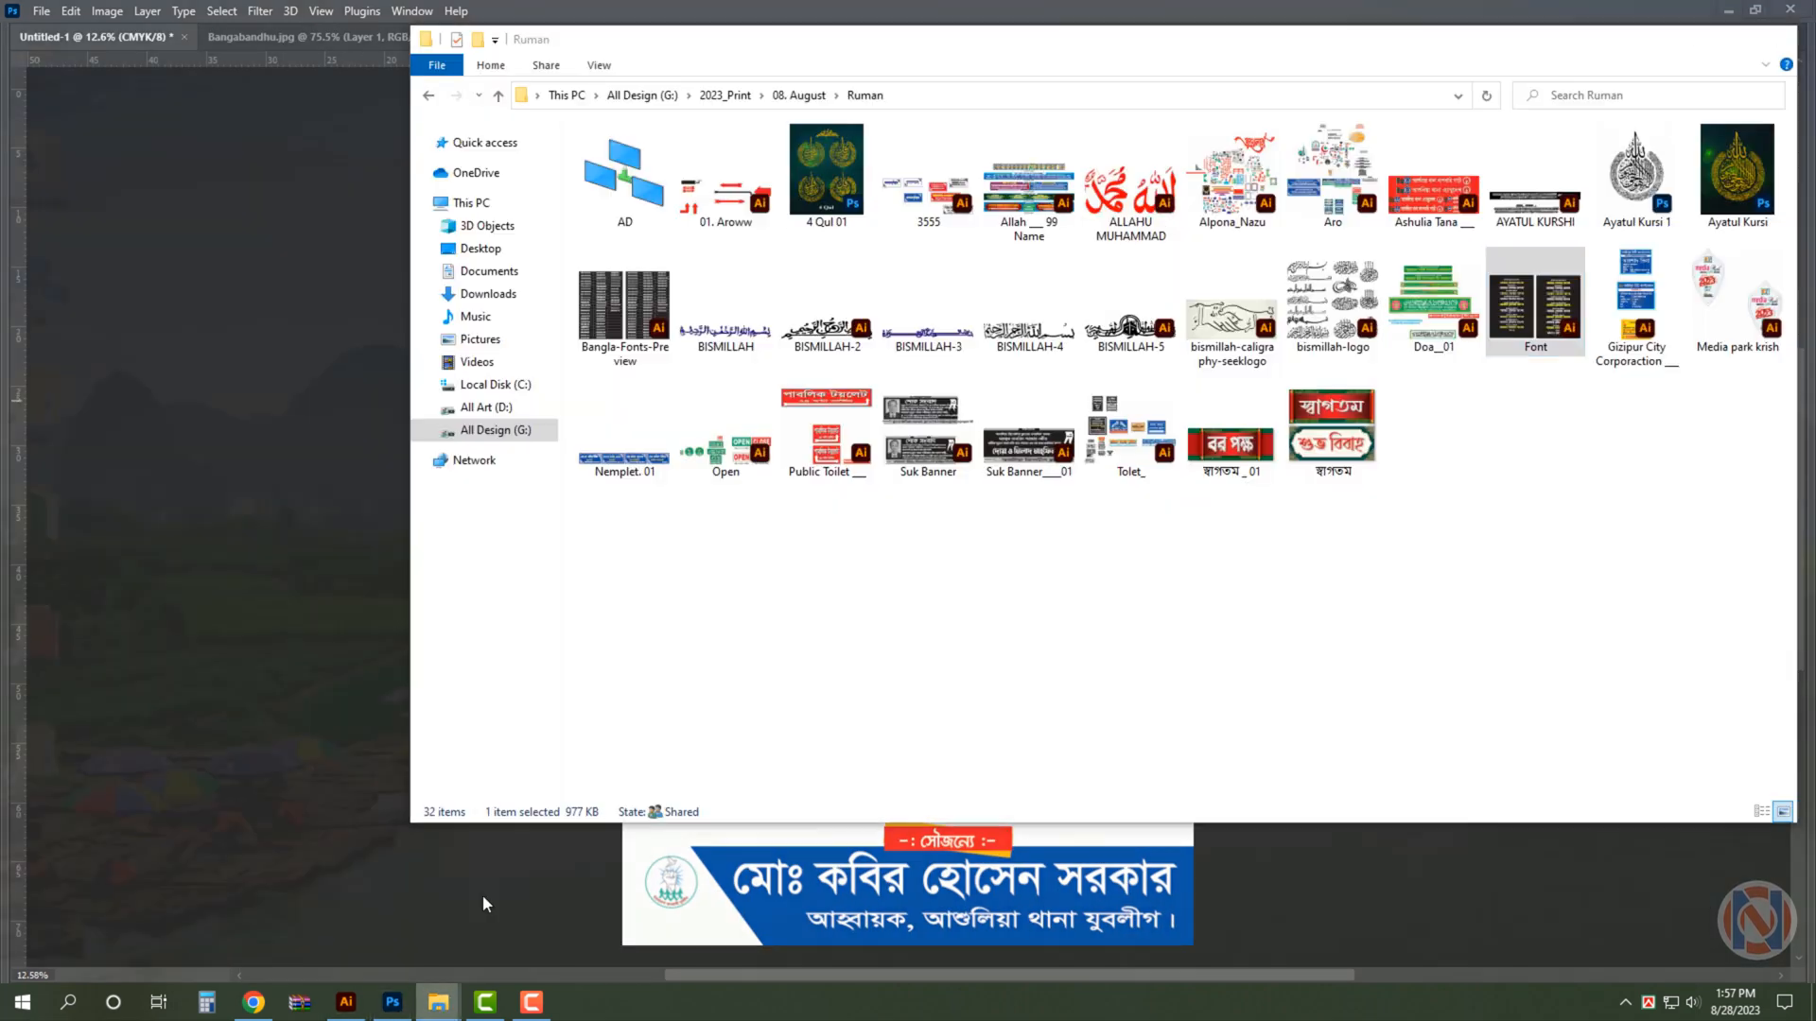
pyautogui.click(520, 441)
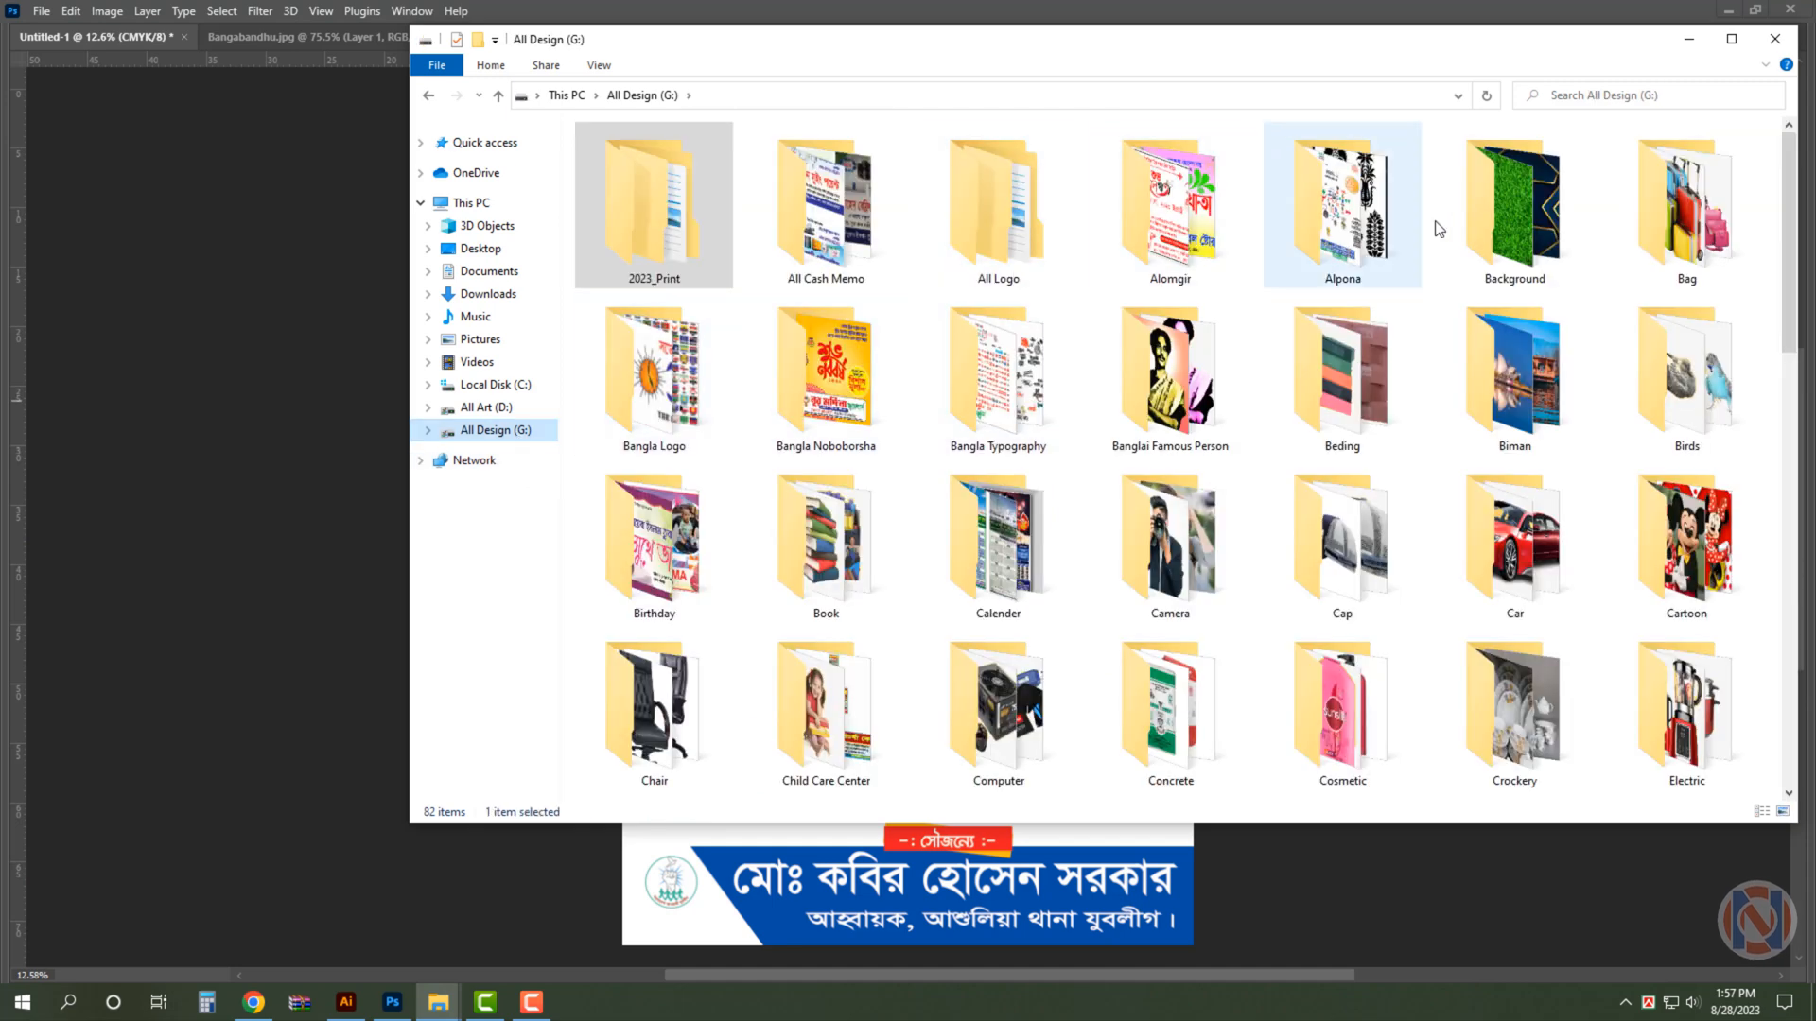
pyautogui.doubleClick(1513, 218)
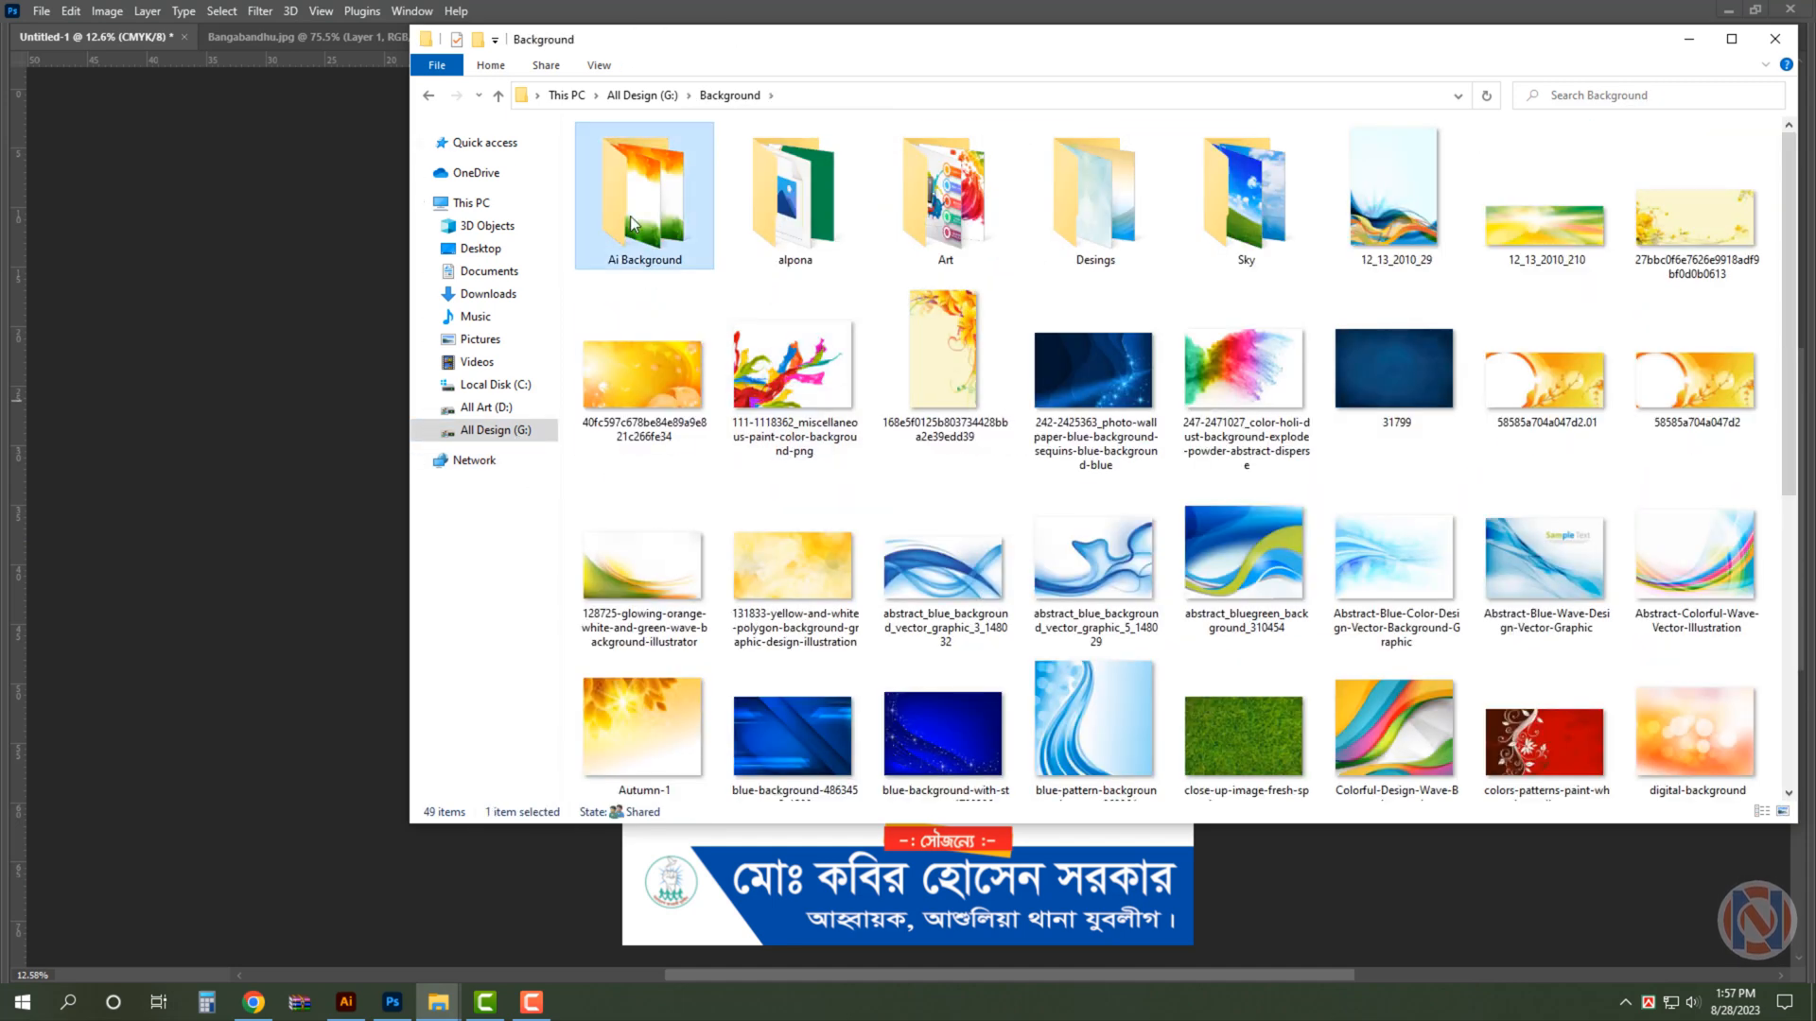
pyautogui.doubleClick(644, 198)
pyautogui.click(1734, 45)
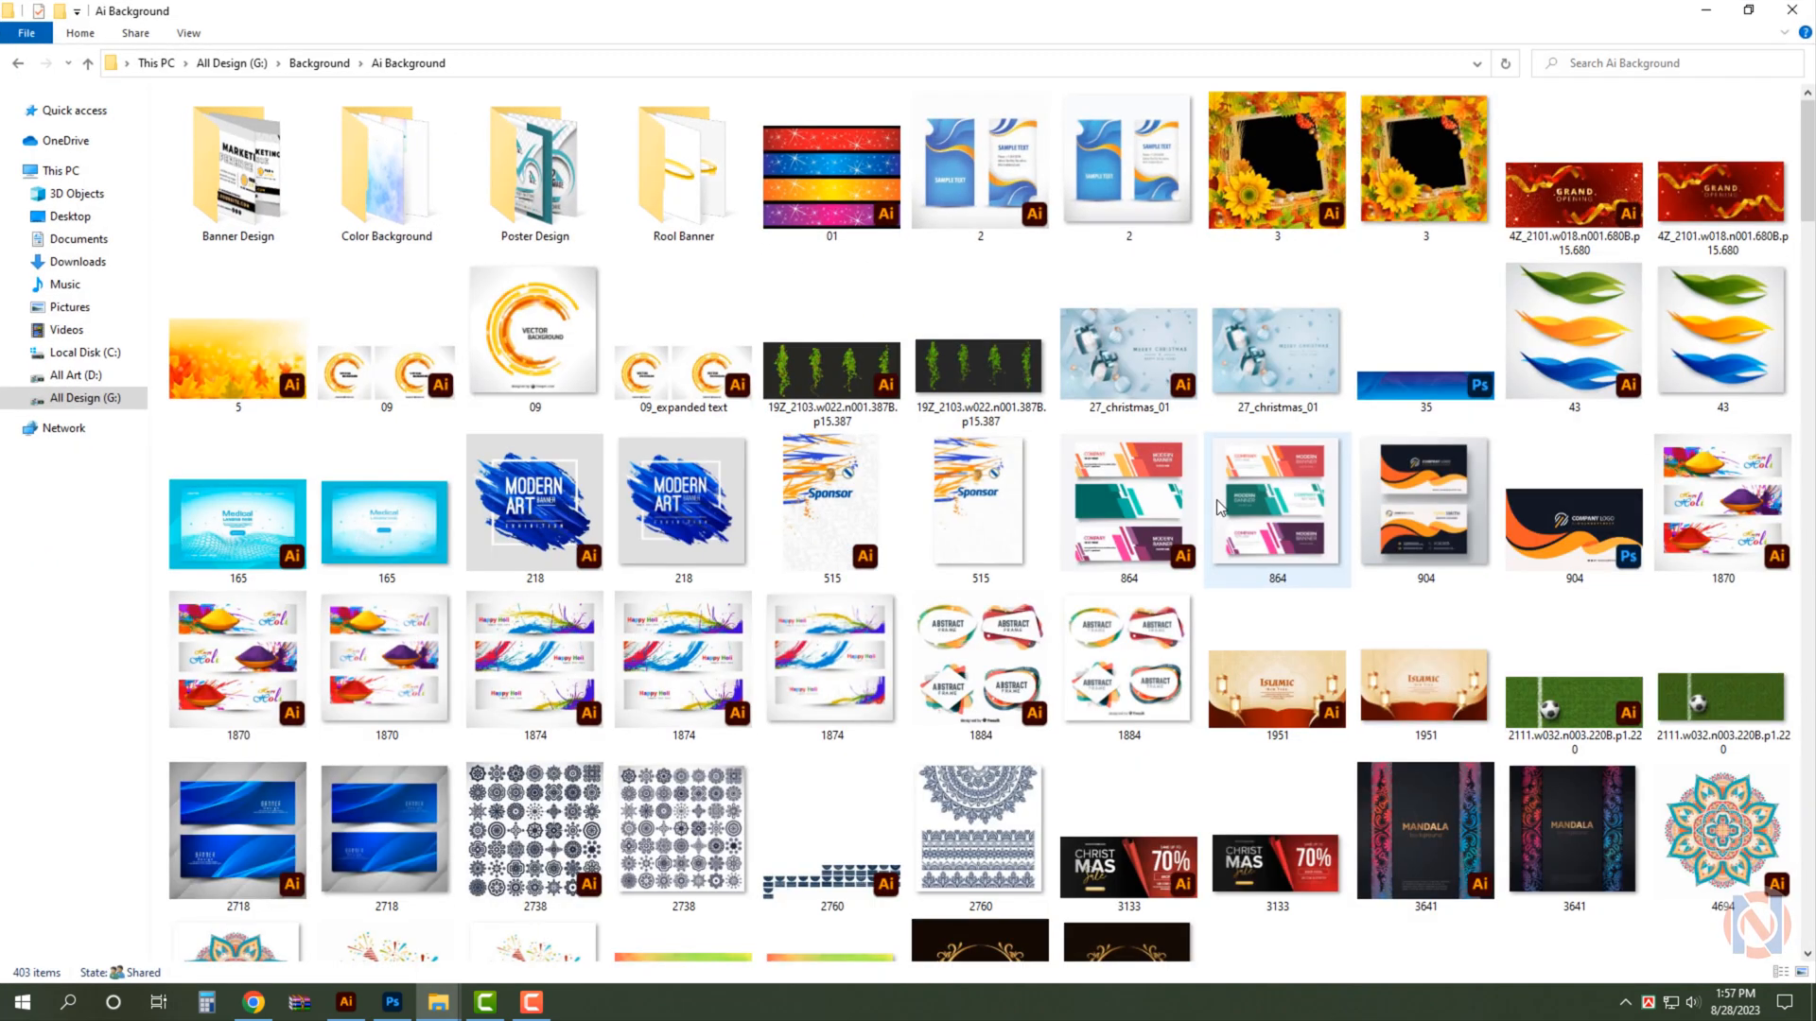
pyautogui.click(210, 526)
pyautogui.doubleClick(766, 693)
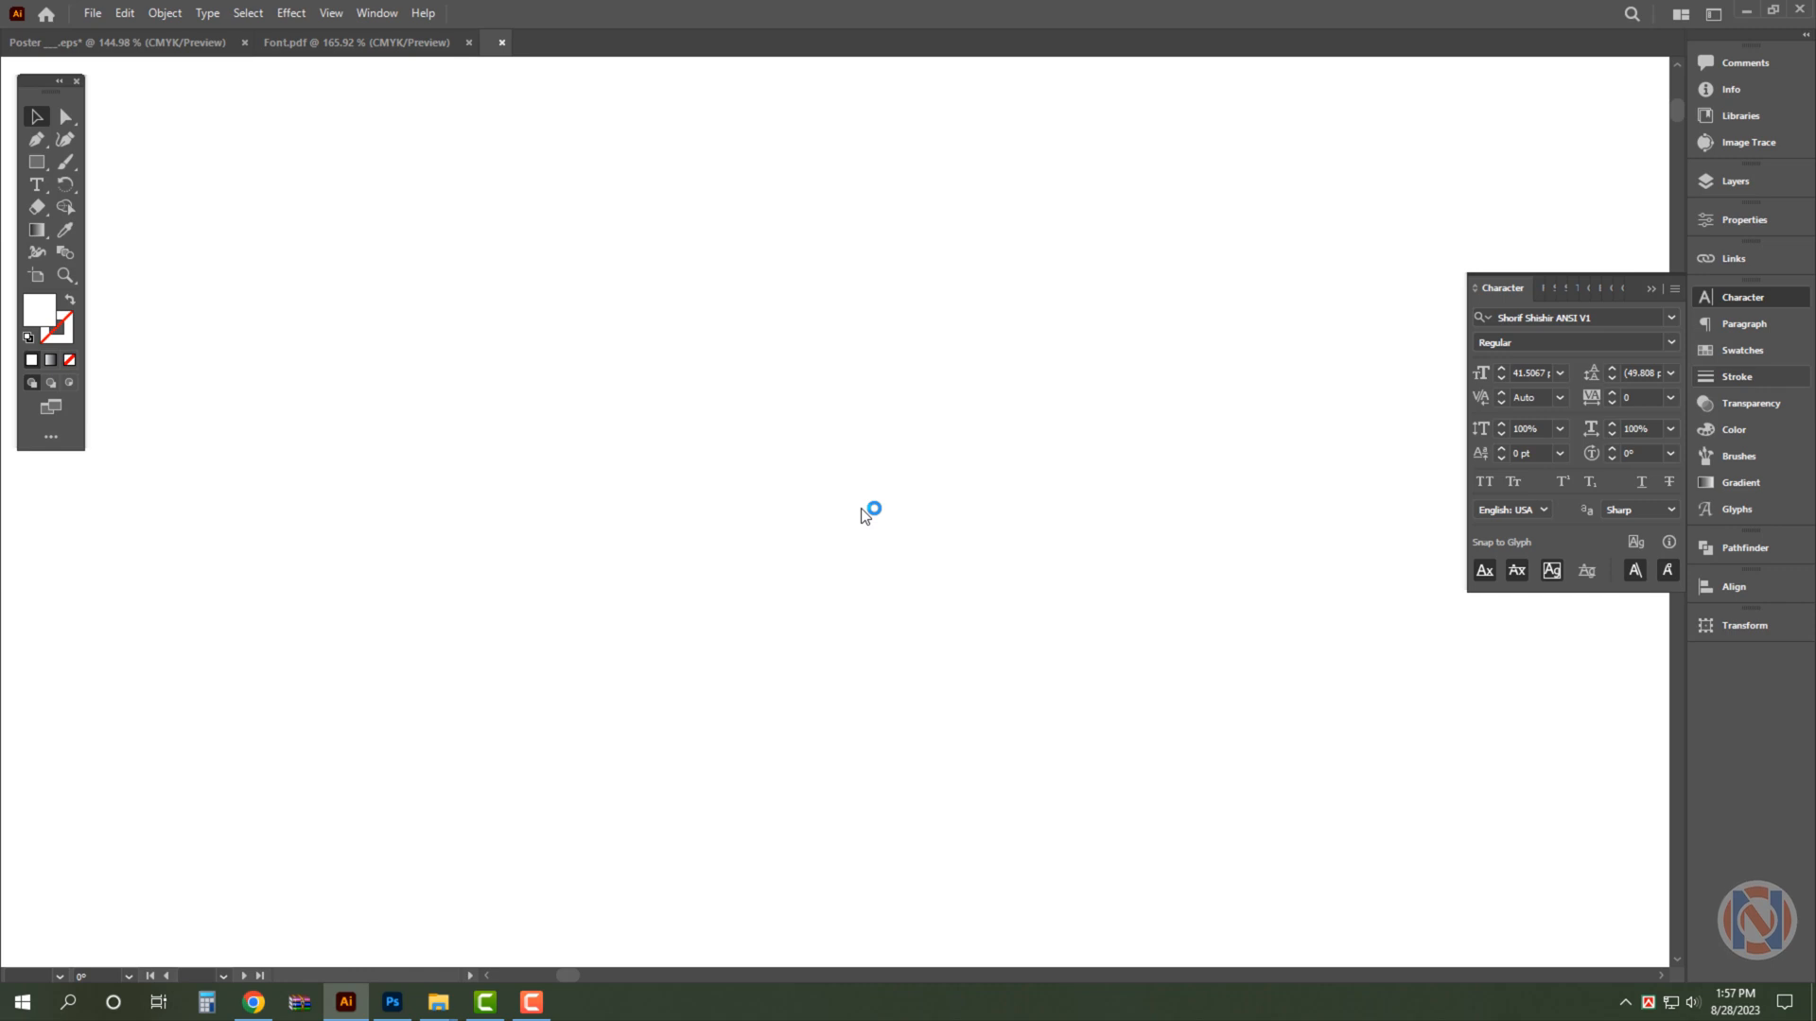
# - Separate the blue mesh-wave background from the Medical landing page artwork and move it clear of the artboard
pyautogui.scroll(-2, 1045, 512)
pyautogui.moveTo(1064, 496); pyautogui.dragTo(1110, 605)
pyautogui.click(924, 474)
pyautogui.rightClick(1052, 413)
pyautogui.click(1105, 598)
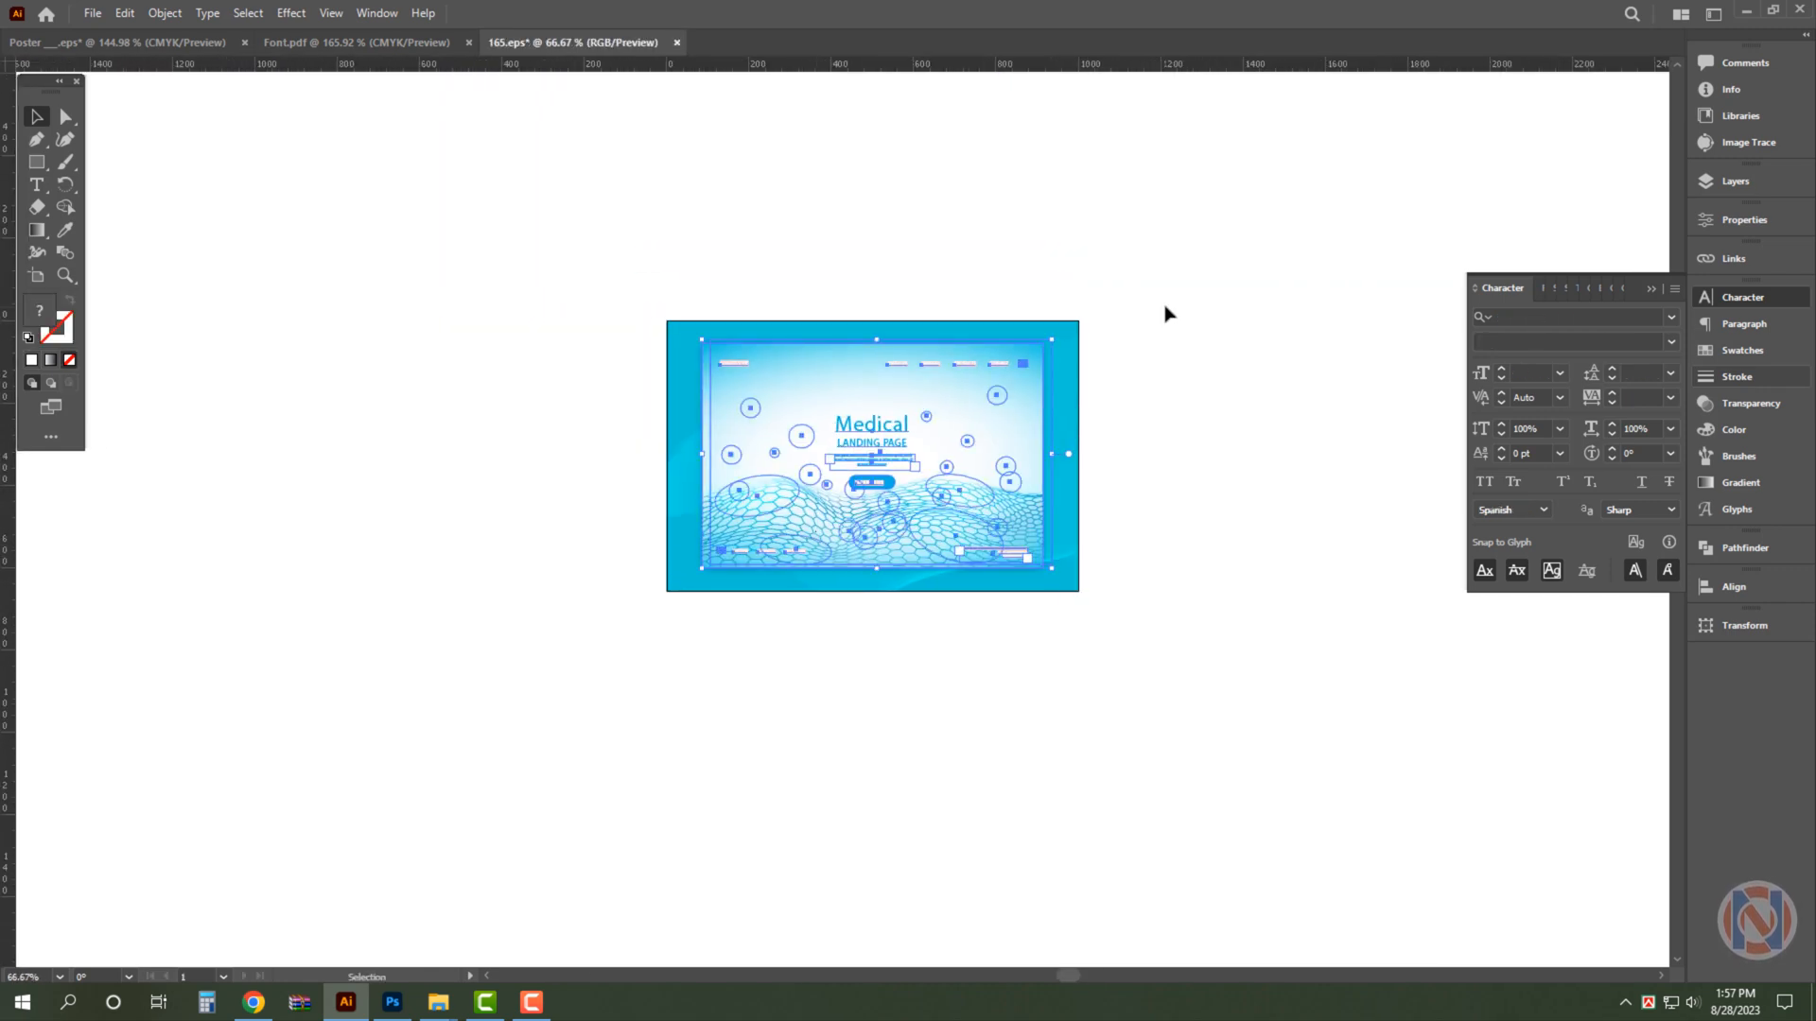
pyautogui.moveTo(981, 527); pyautogui.dragTo(397, 476)
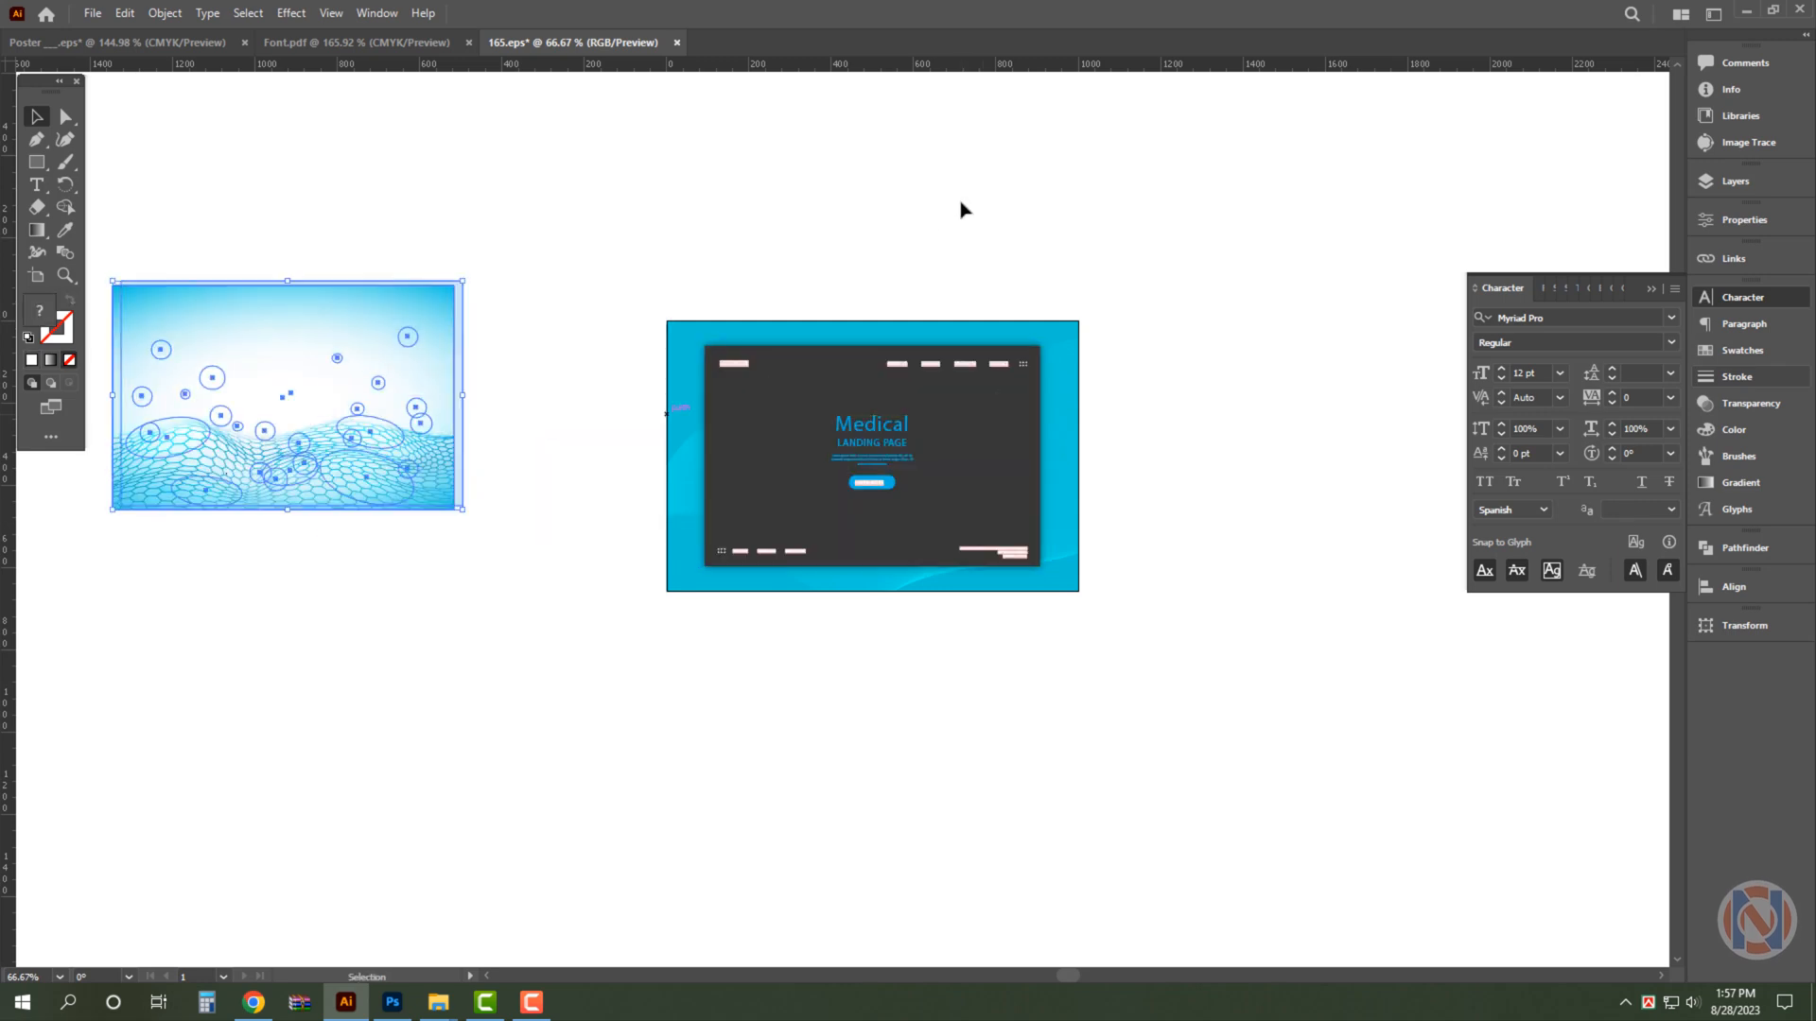
# - Select the entire blue mesh-wave background beside the Medical landing page and cut it from the 165 file
pyautogui.hscroll(-4, 1002, 256)
pyautogui.click(624, 232)
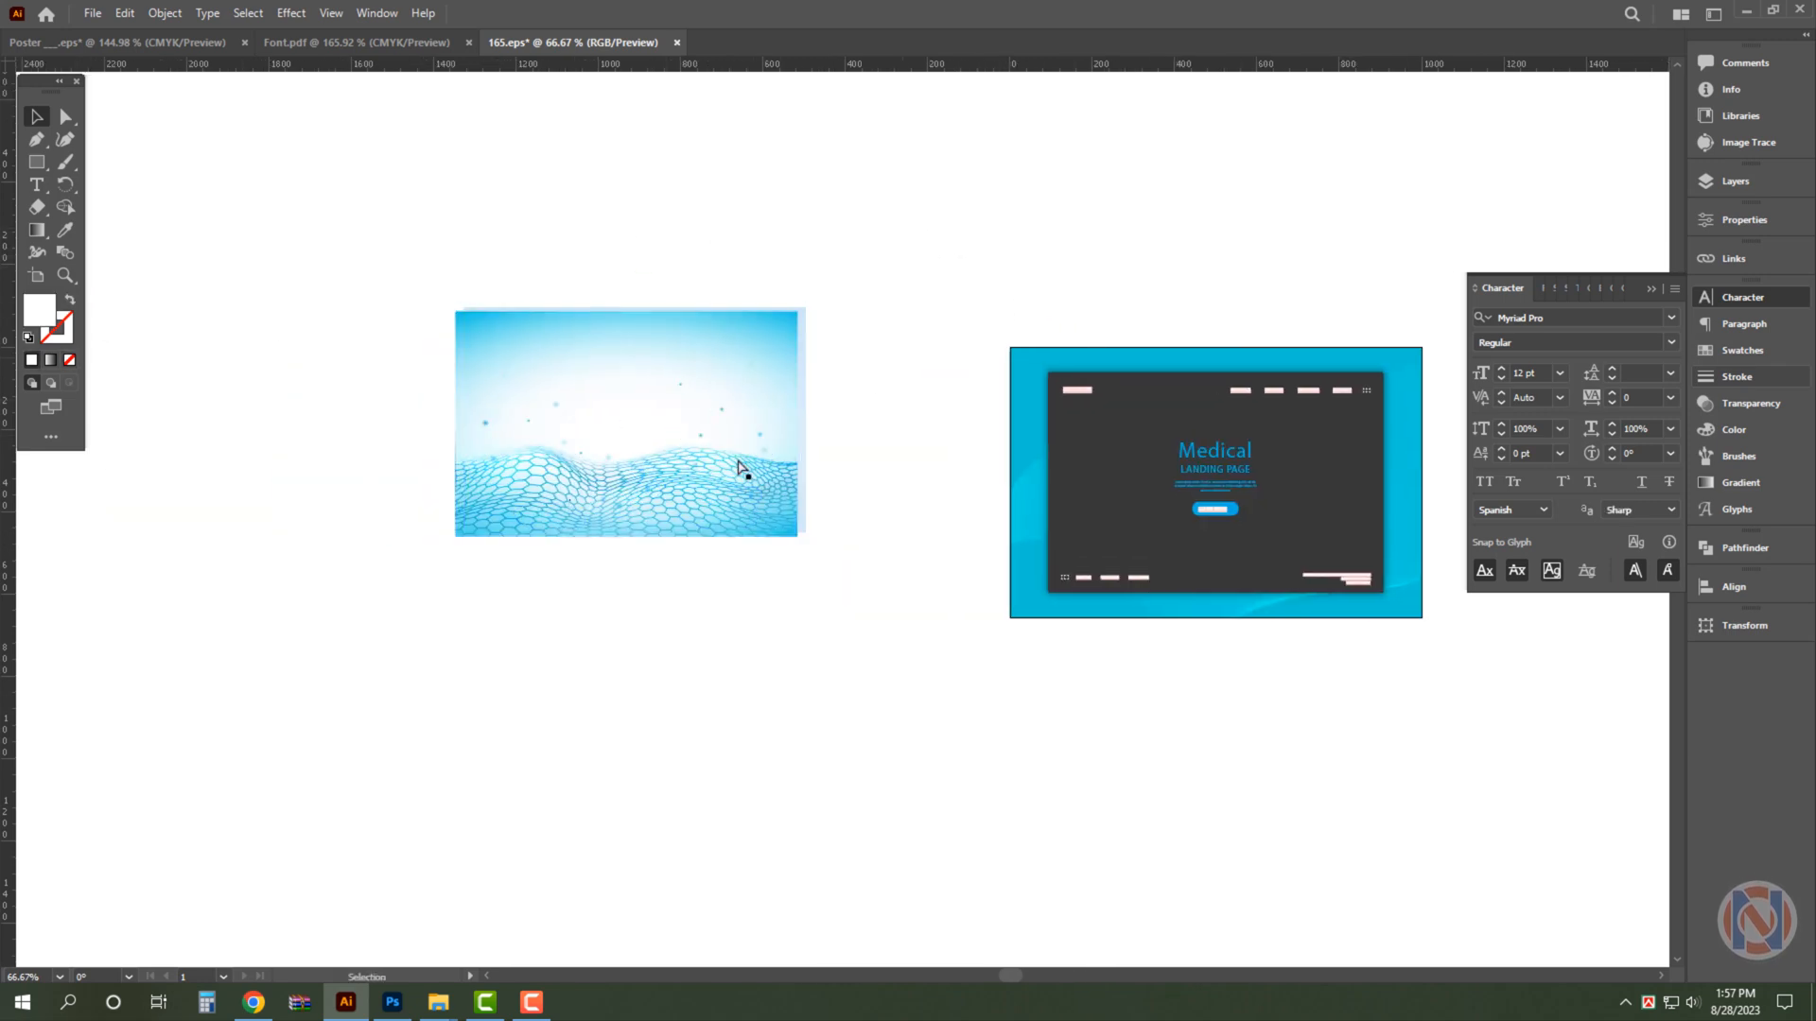
pyautogui.moveTo(562, 434); pyautogui.dragTo(580, 388)
pyautogui.moveTo(288, 184); pyautogui.dragTo(969, 659)
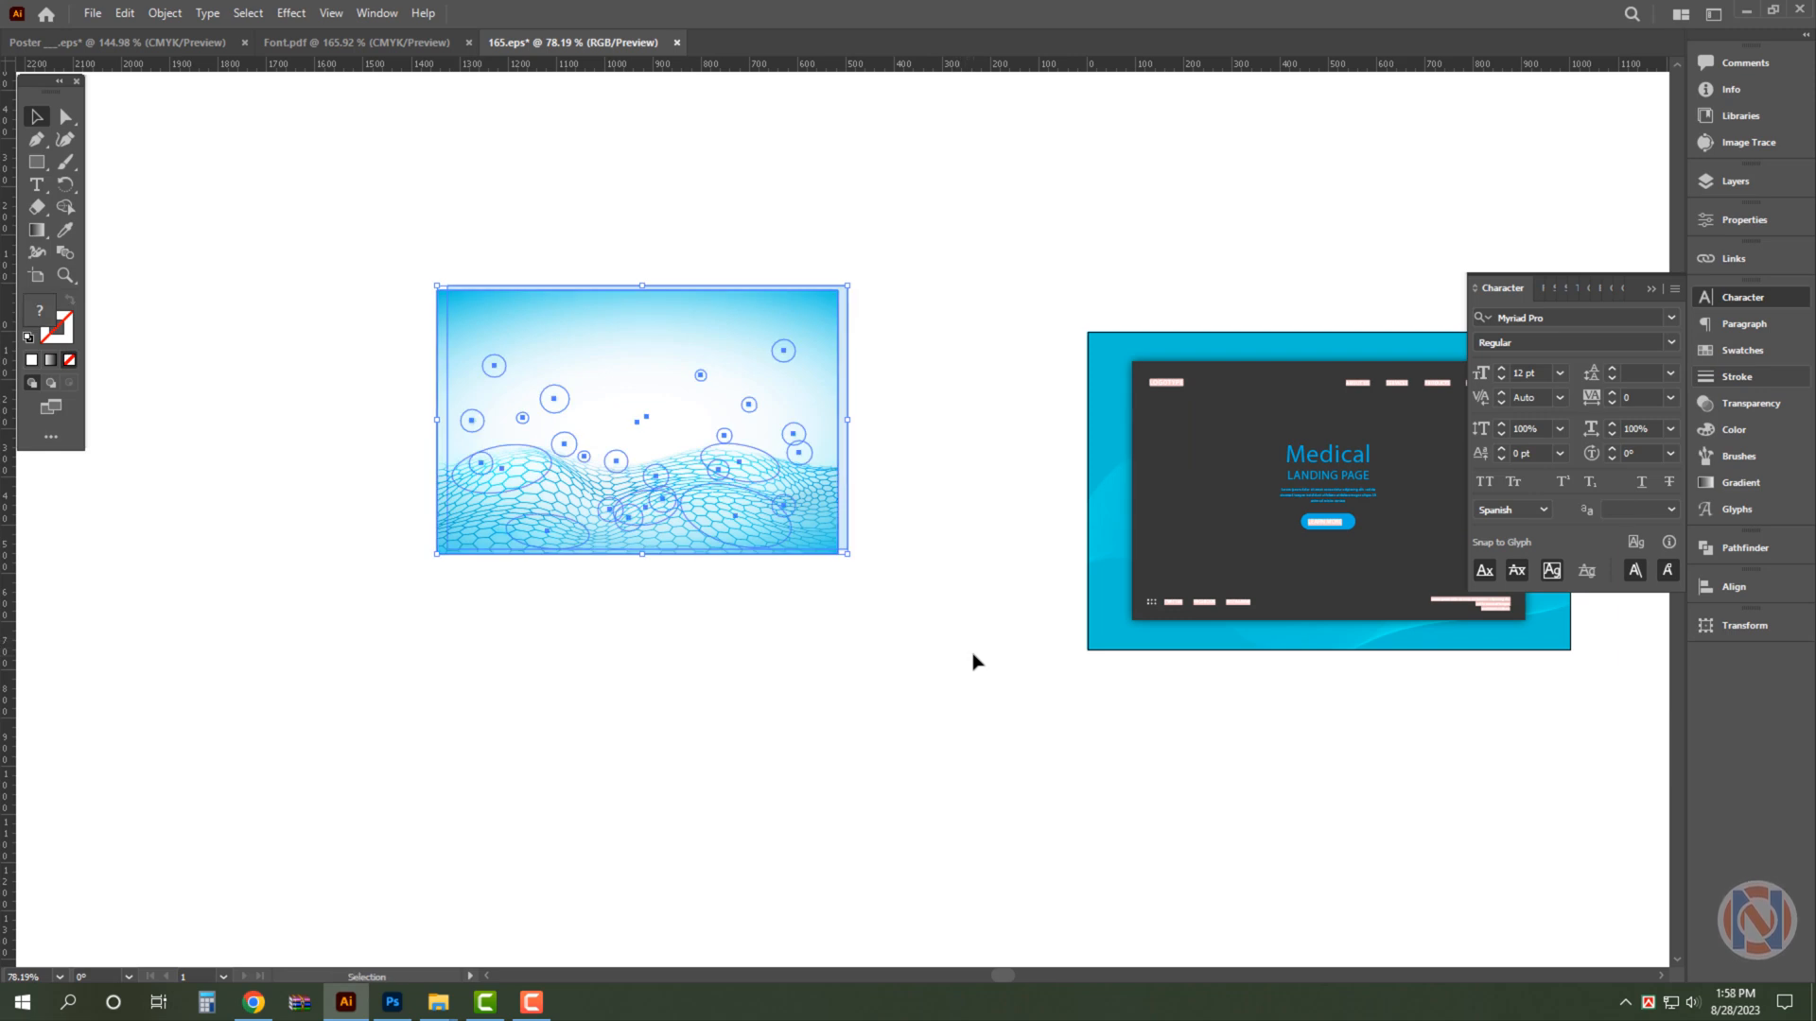
pyautogui.hotkey('ctrl', 'x')
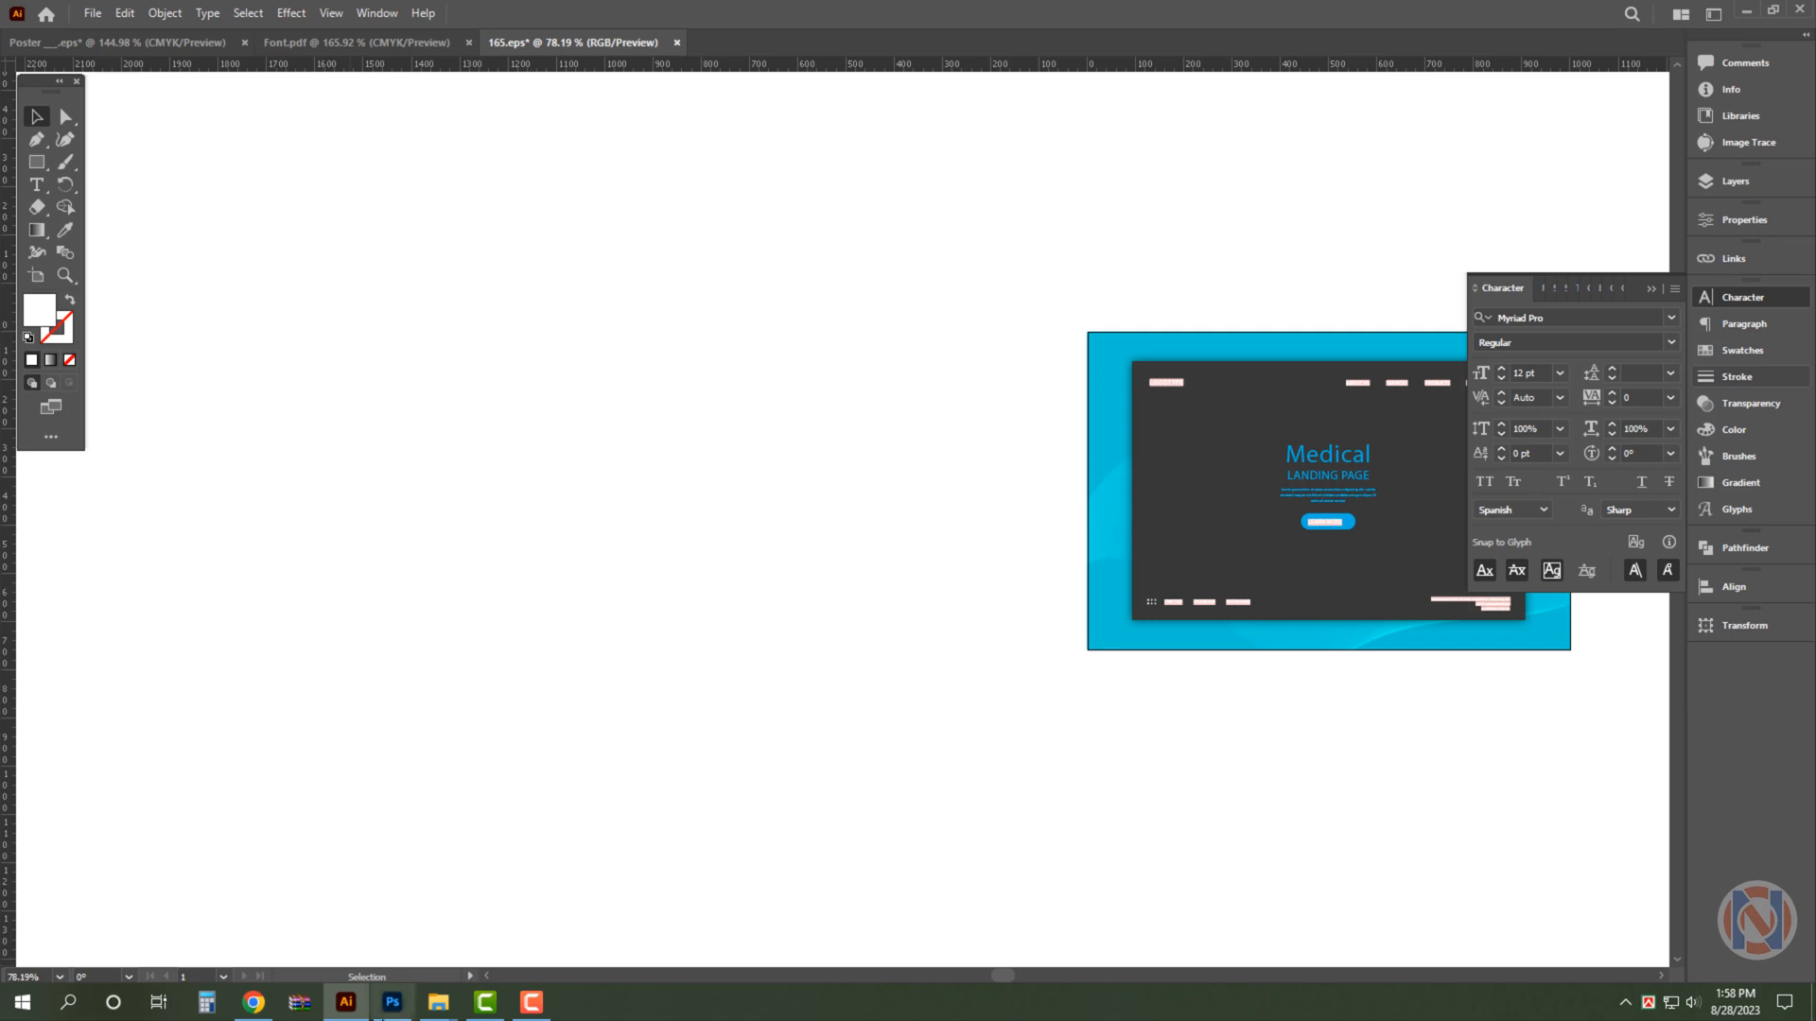
# - Switch to Photoshop, show the panels again, and paste the cut background into the poster as Pixels
pyautogui.click(393, 1002)
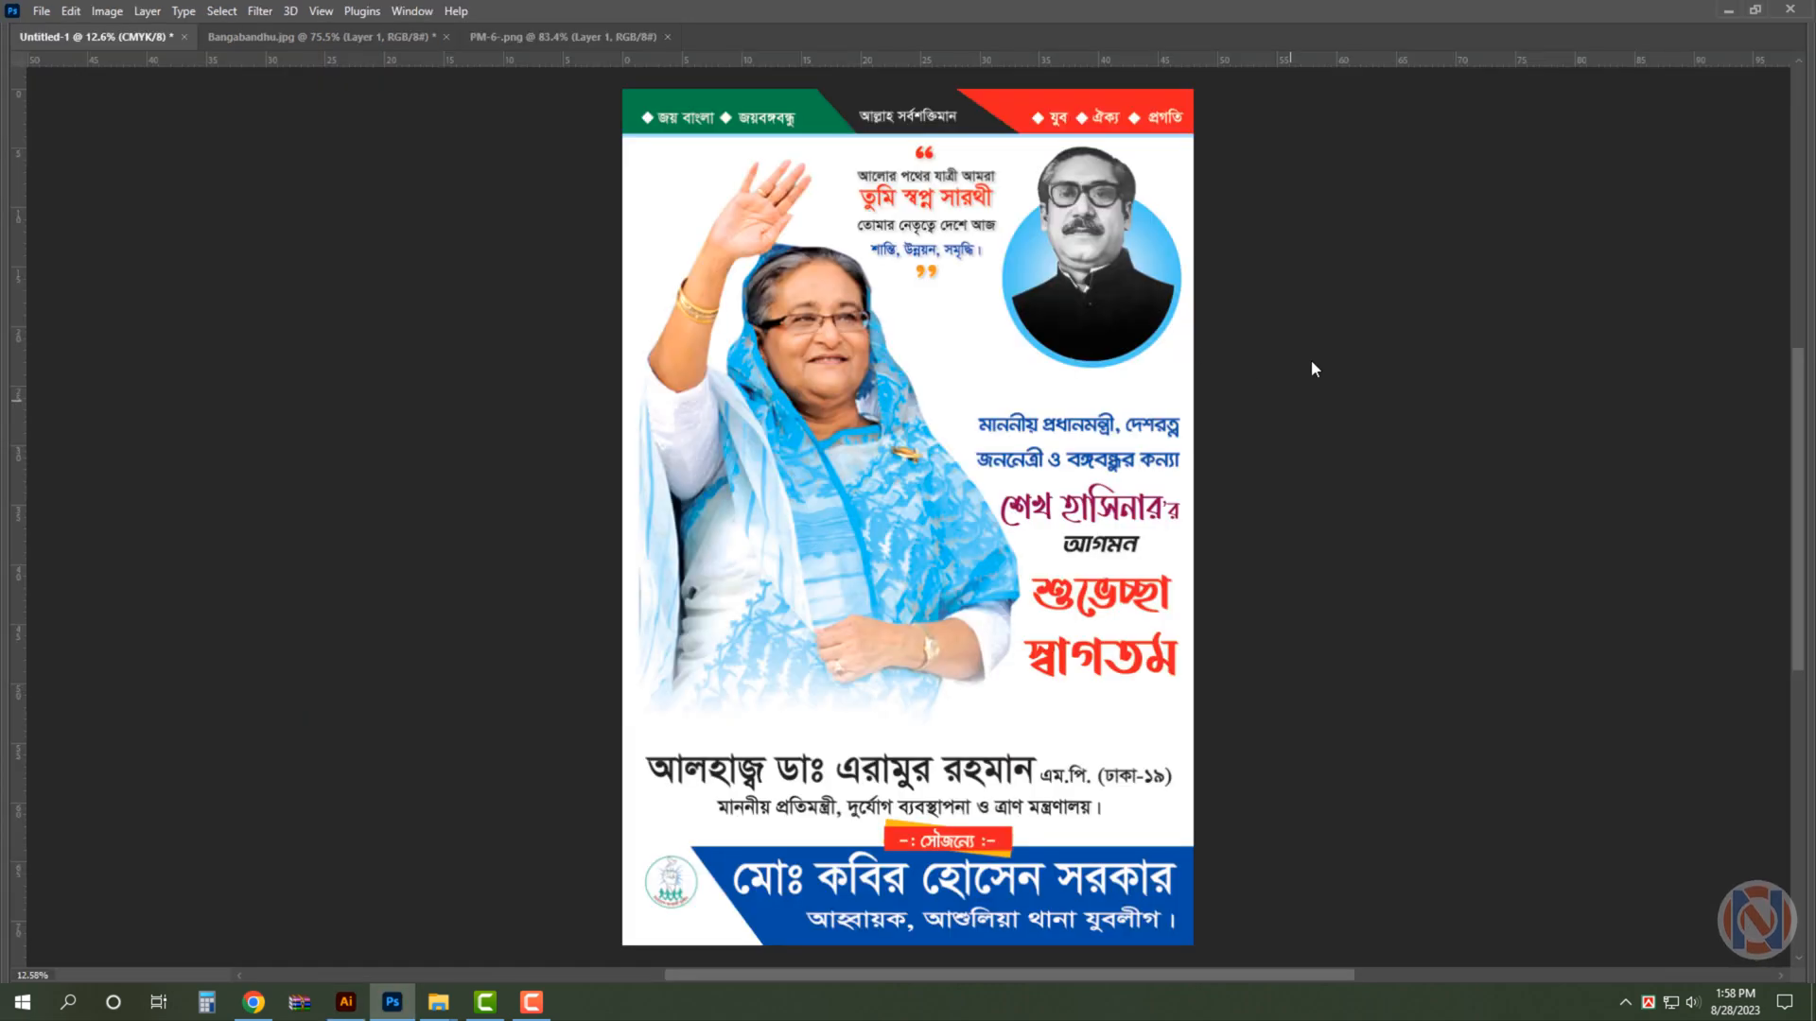
pyautogui.press('Tab')
pyautogui.hotkey('ctrl', 'v')
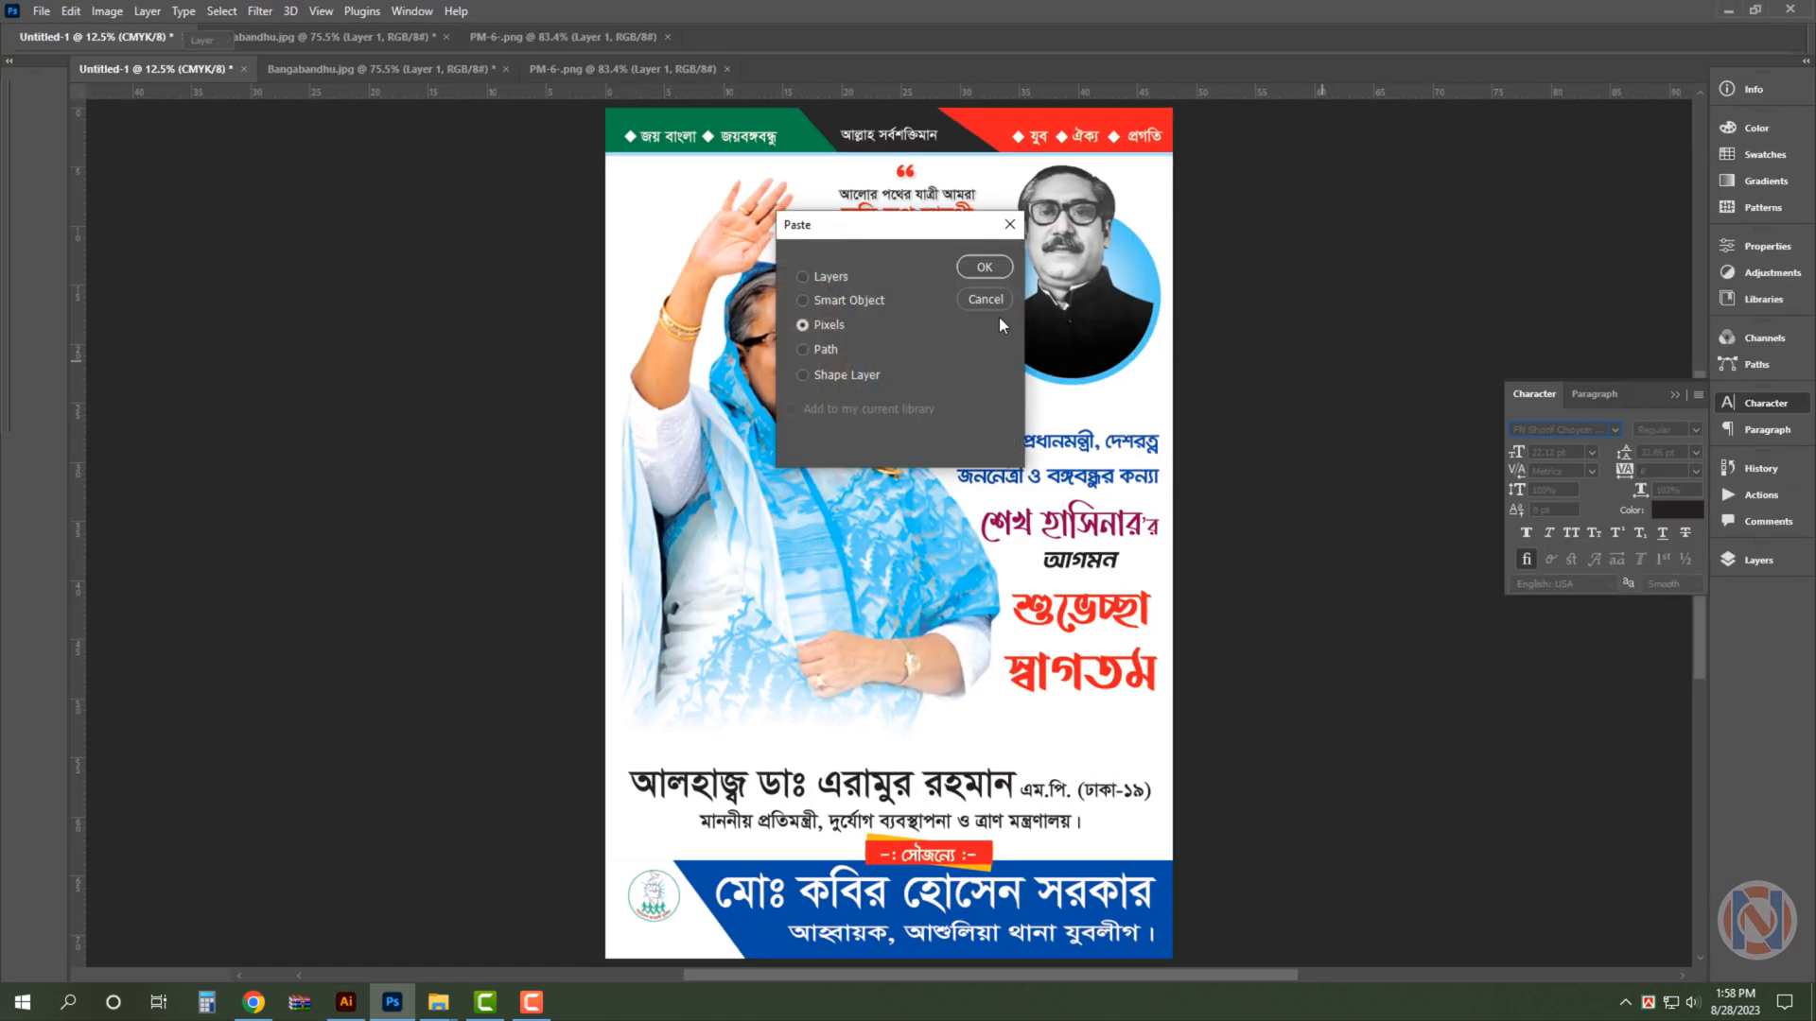
pyautogui.click(985, 266)
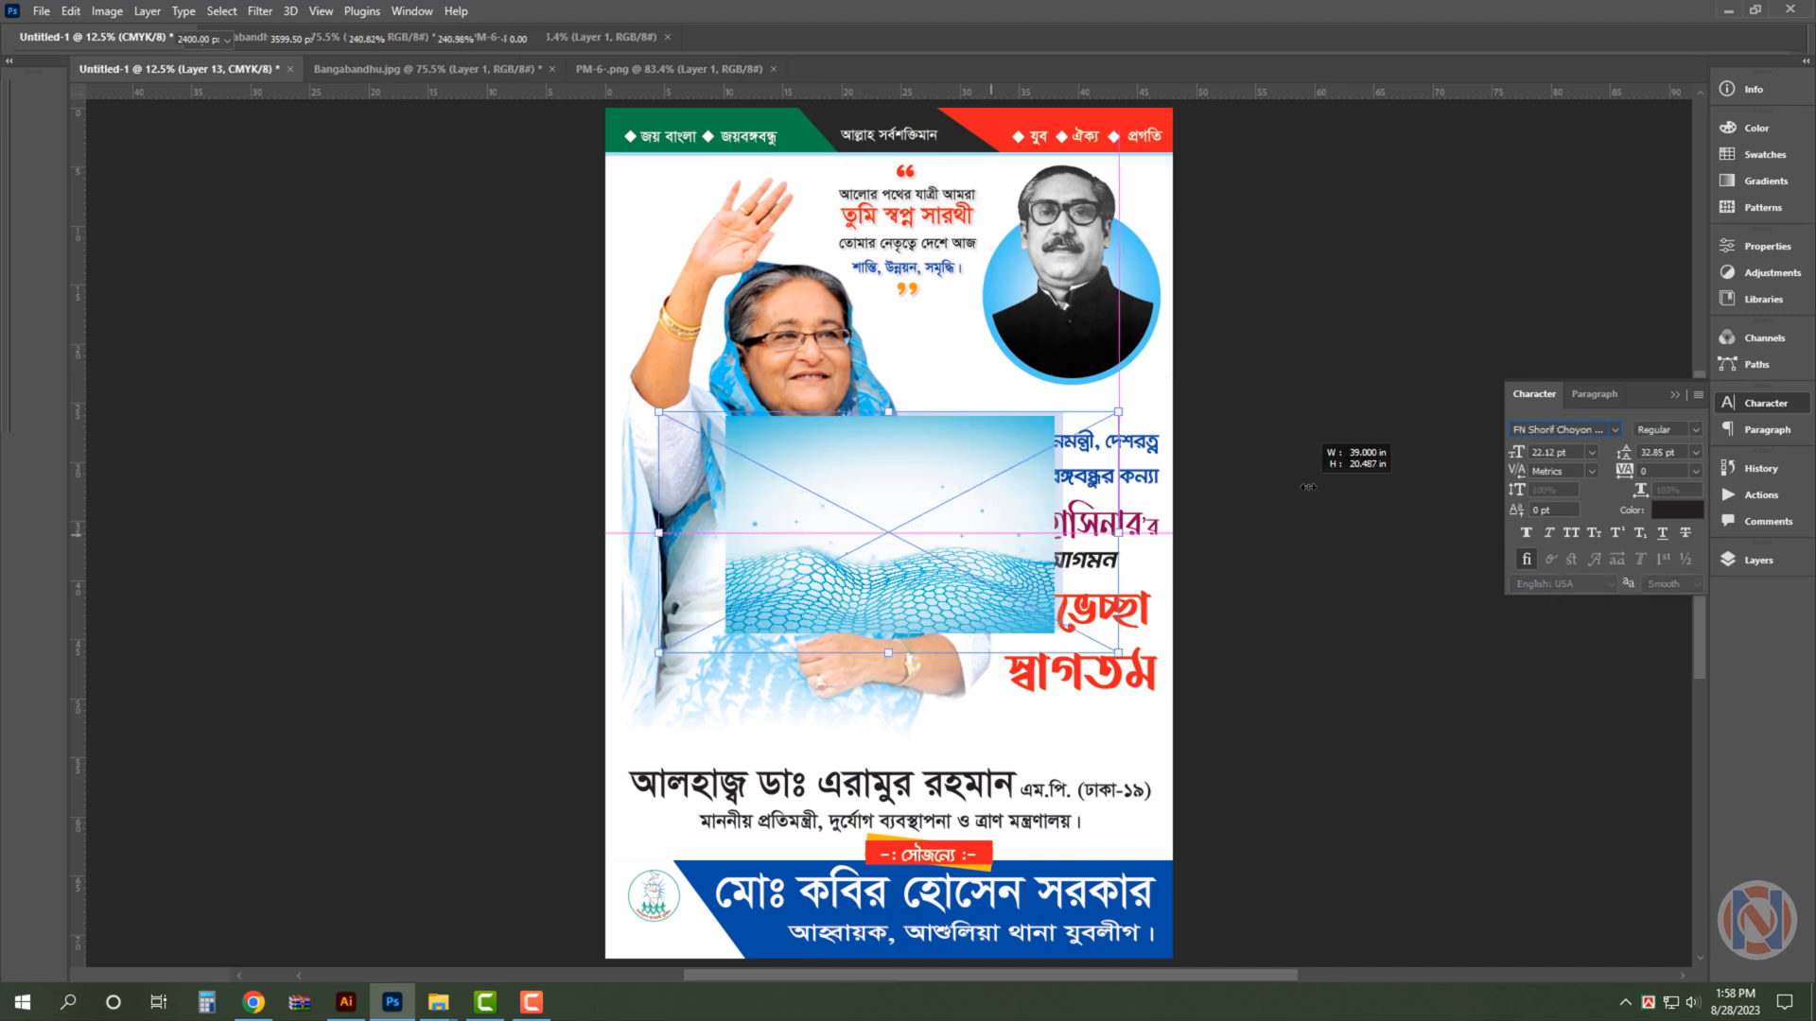
# - Enlarge the pasted mesh-wave background beyond the poster's width, stretch it vertically to the poster's full height, and commit the transform
pyautogui.moveTo(1308, 487); pyautogui.dragTo(1313, 493)
pyautogui.hotkey('ctrl', '-')
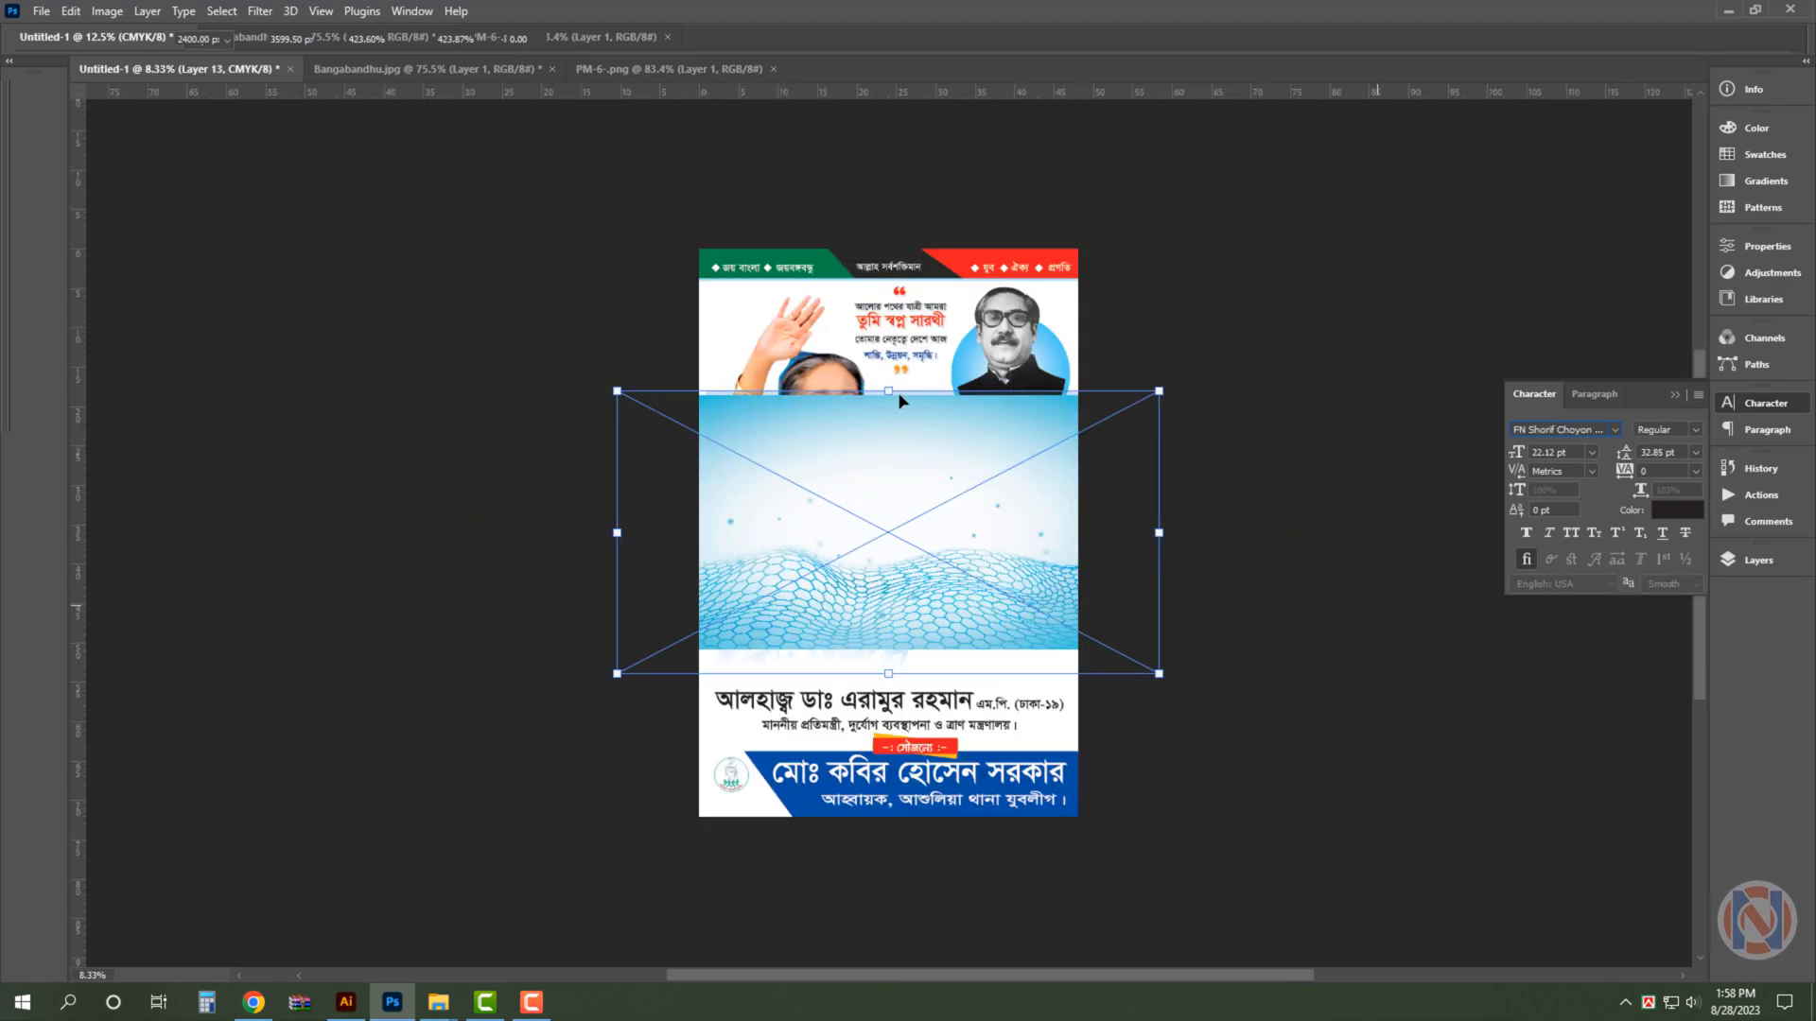
pyautogui.moveTo(898, 394); pyautogui.dragTo(897, 240)
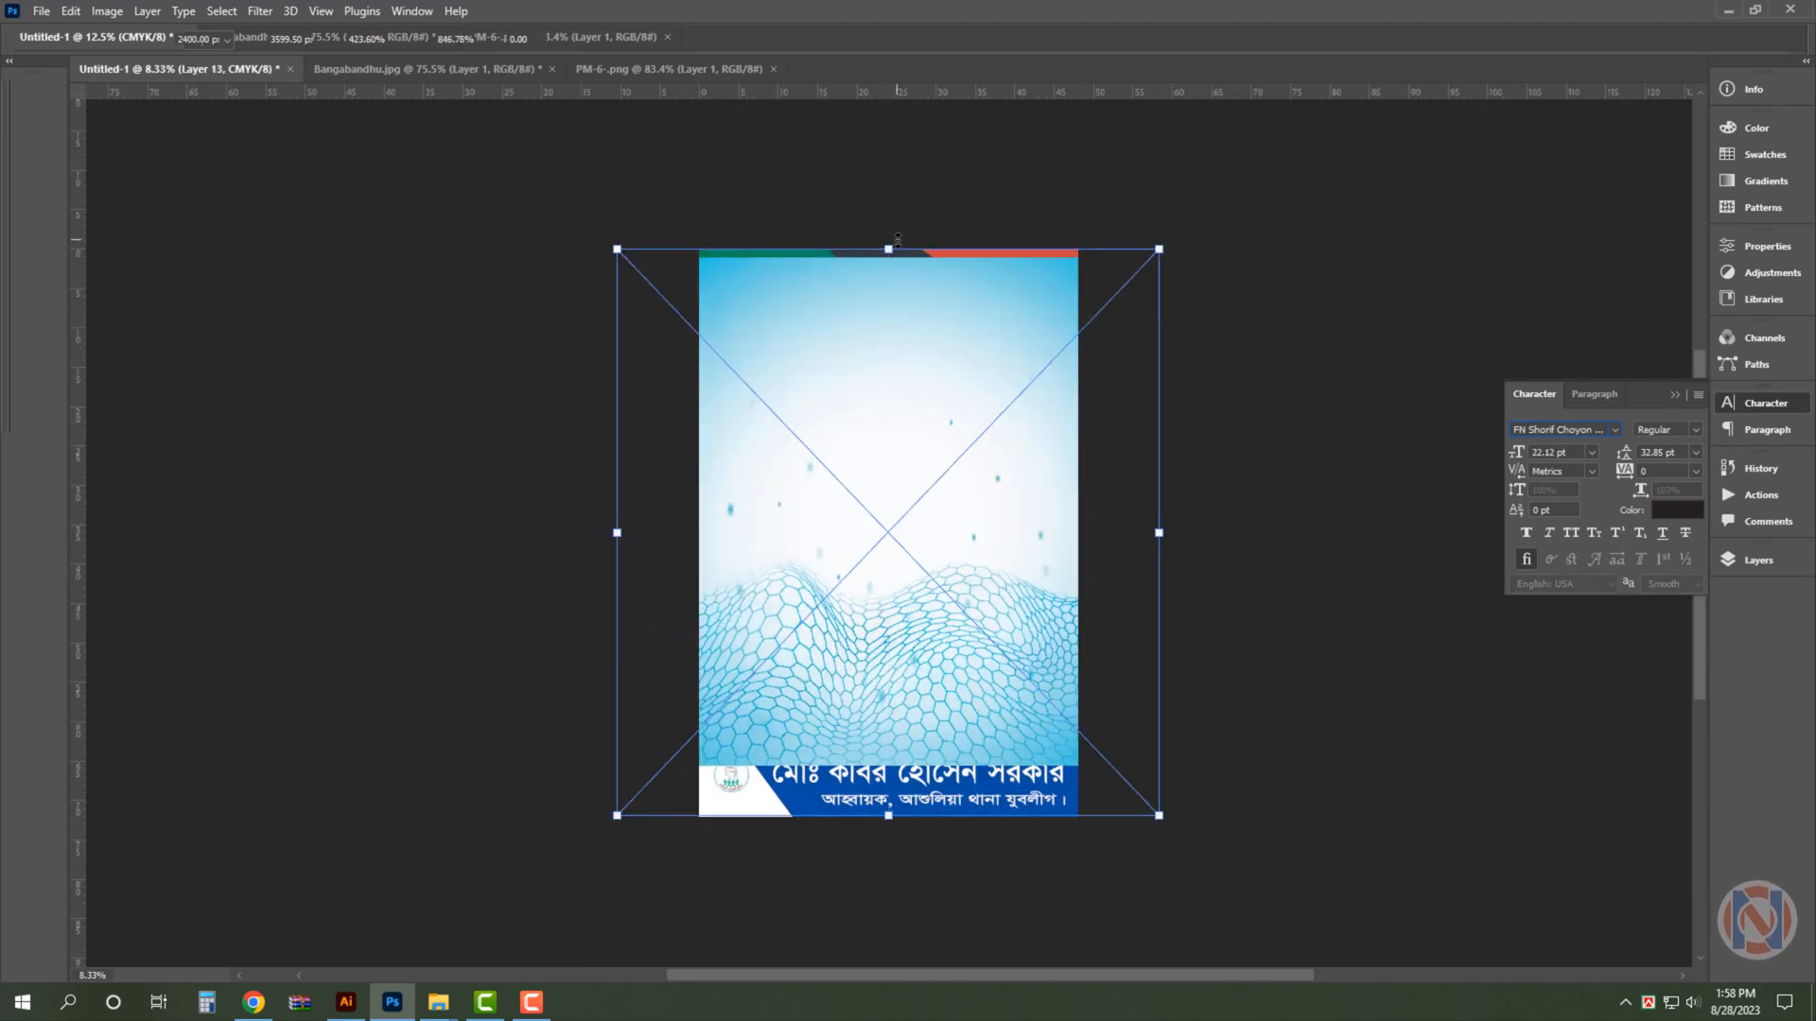
pyautogui.press('Return')
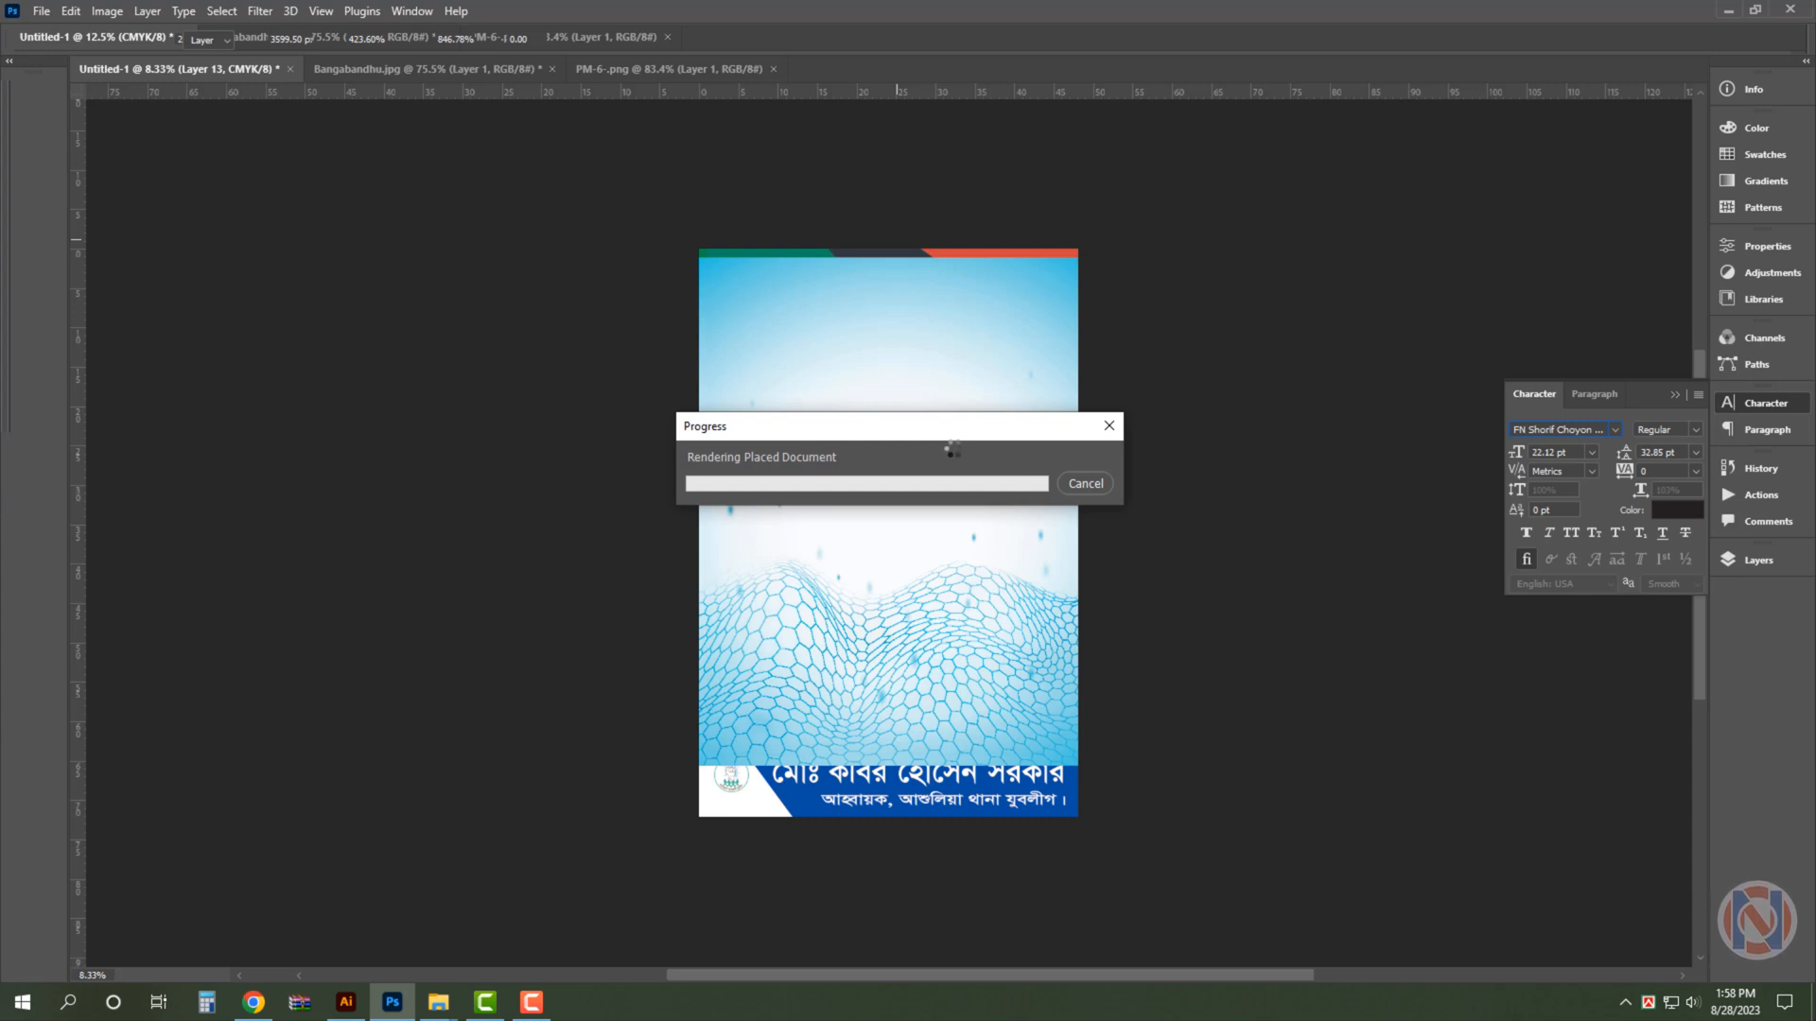
# - Send the mesh-wave background behind the poster's text, portraits and bands, and commit its placement
pyautogui.click(1693, 1003)
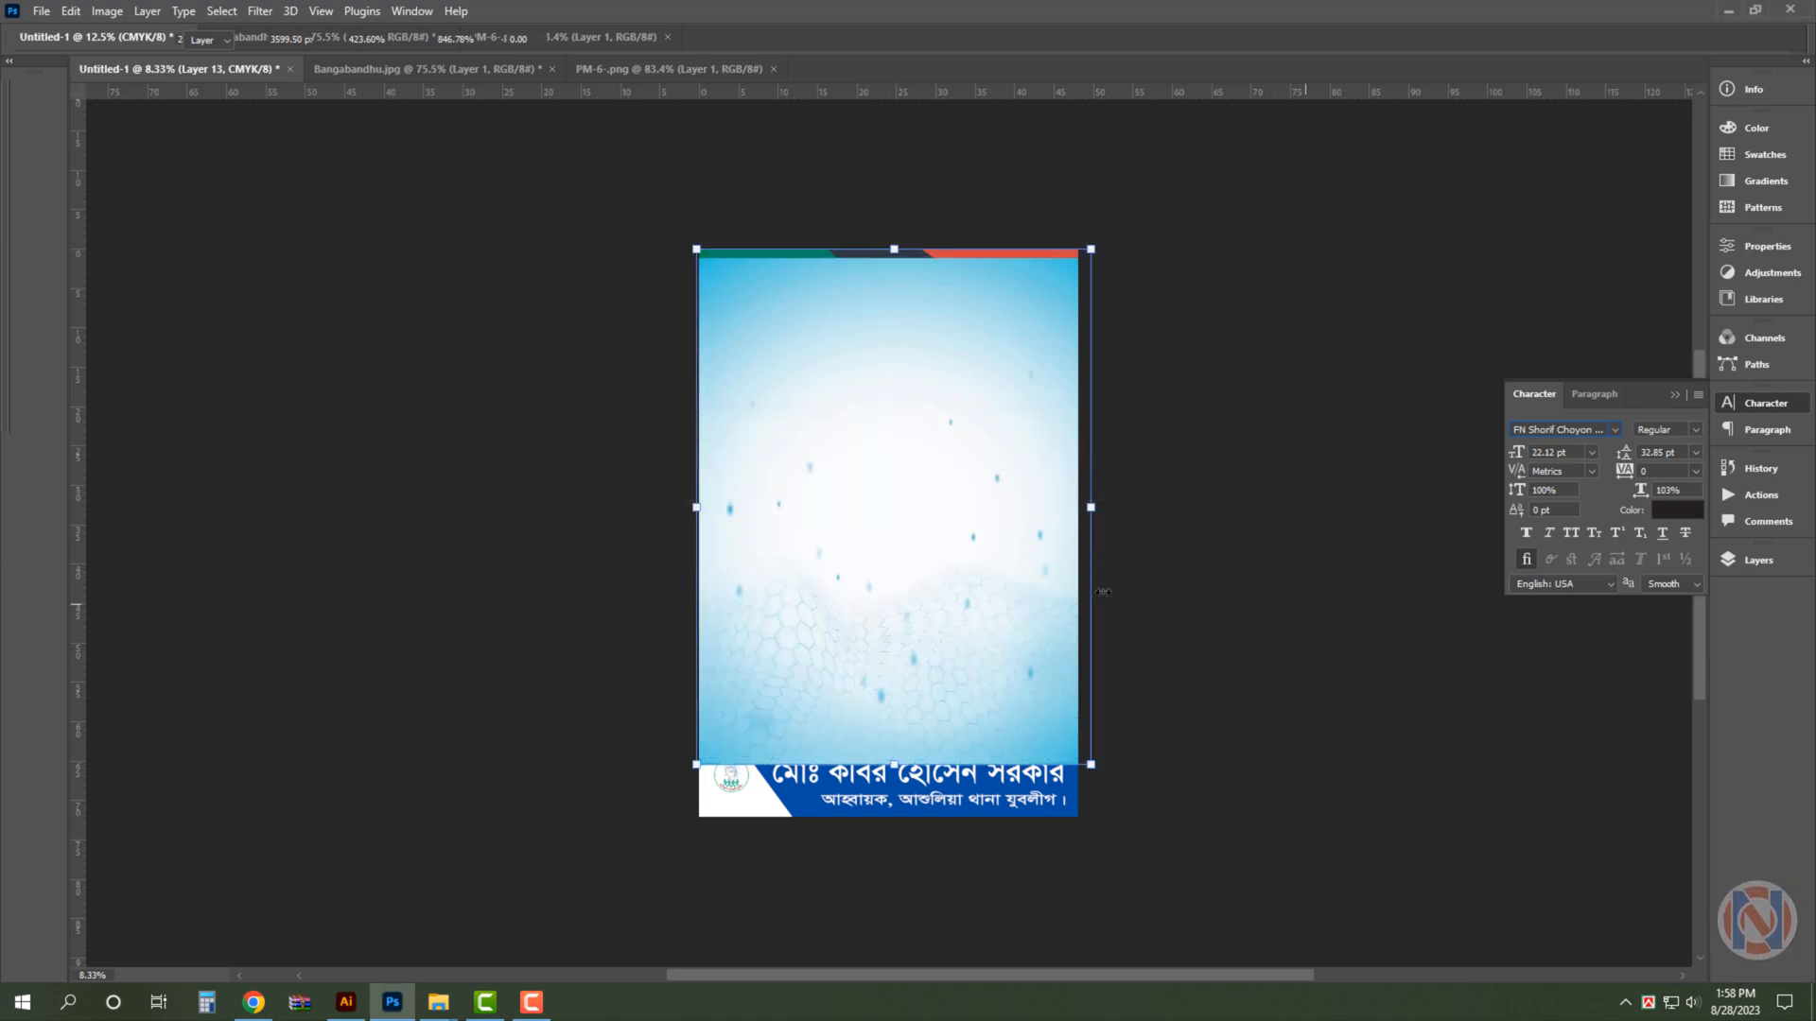
pyautogui.moveTo(1104, 592); pyautogui.dragTo(1102, 592)
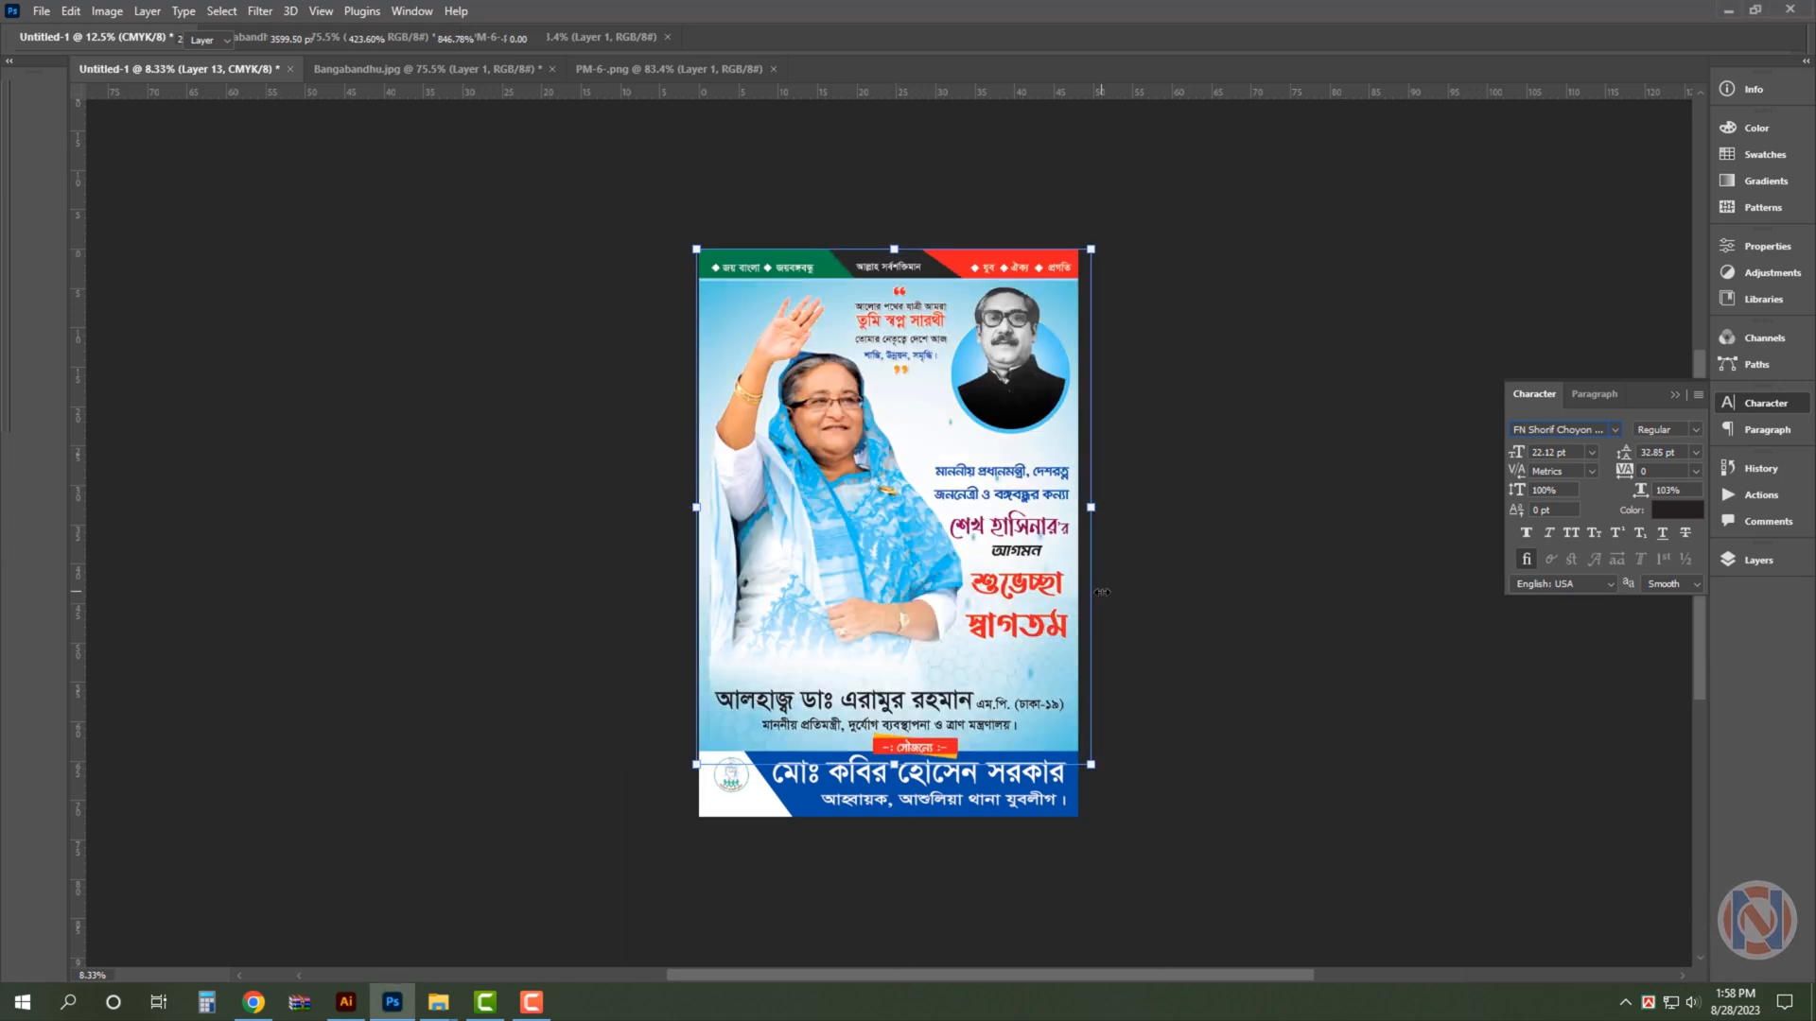
pyautogui.press('Return')
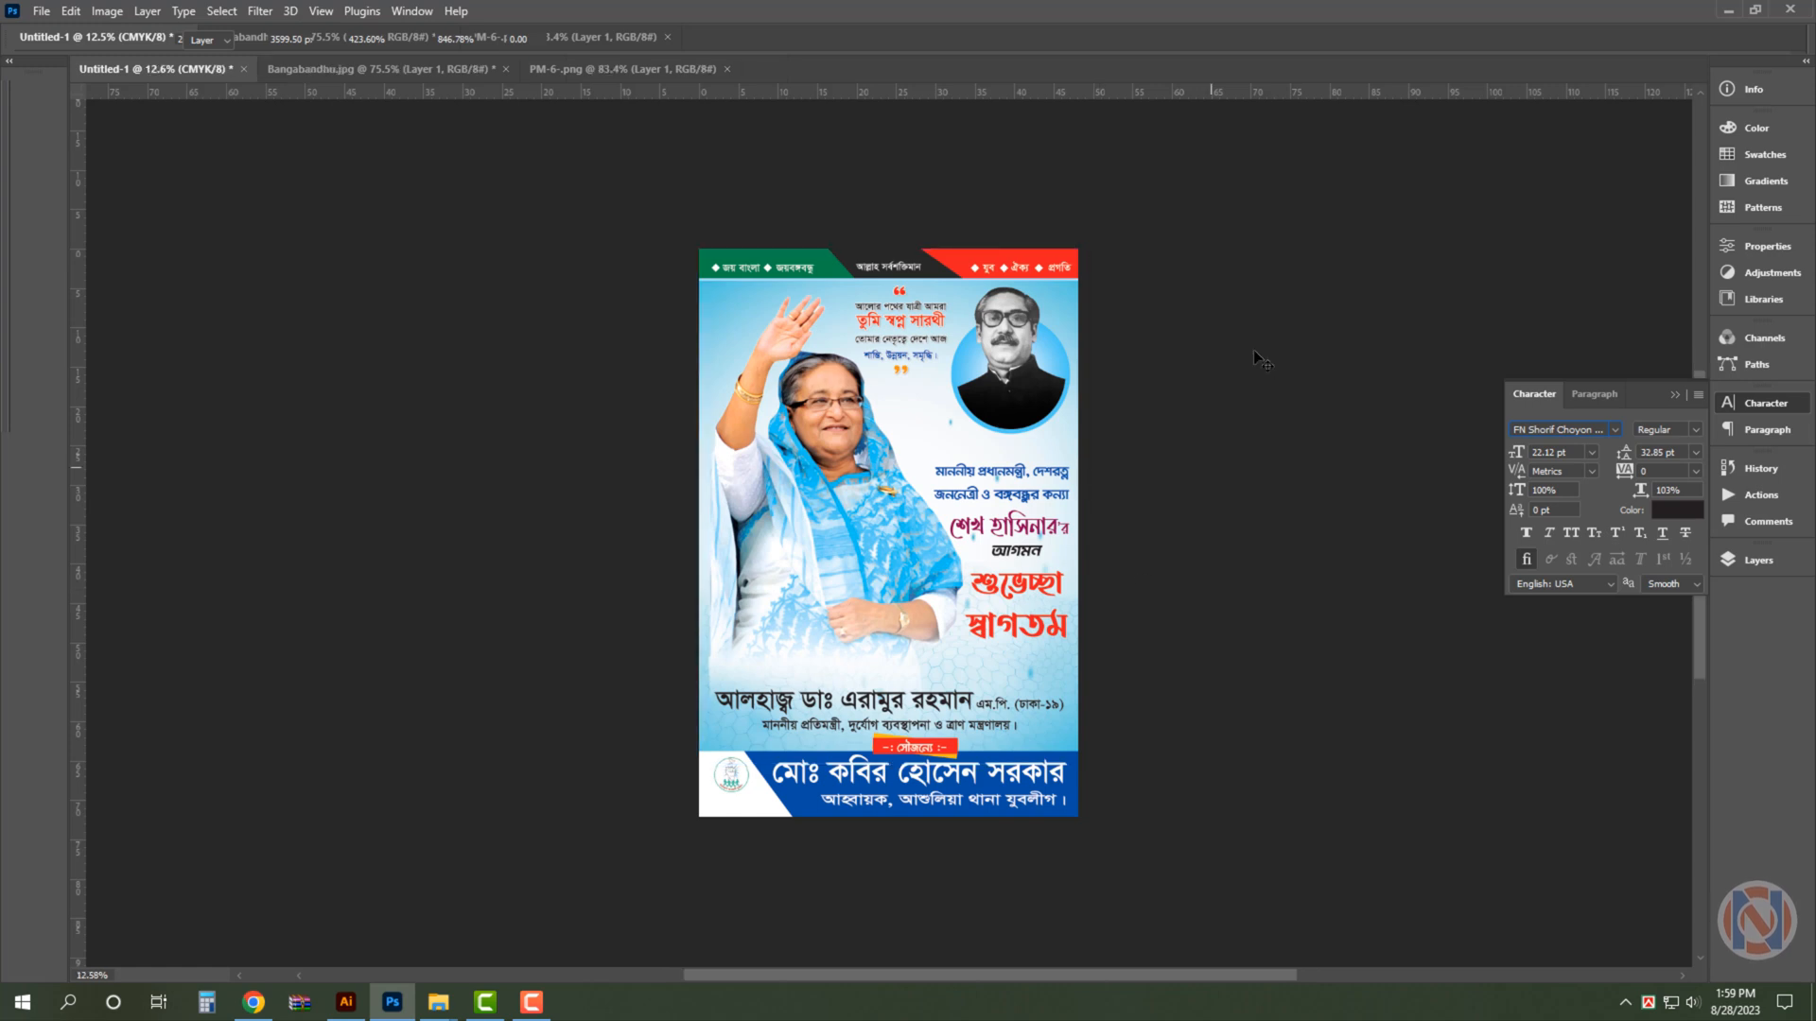
pyautogui.hotkey('ctrl', '0')
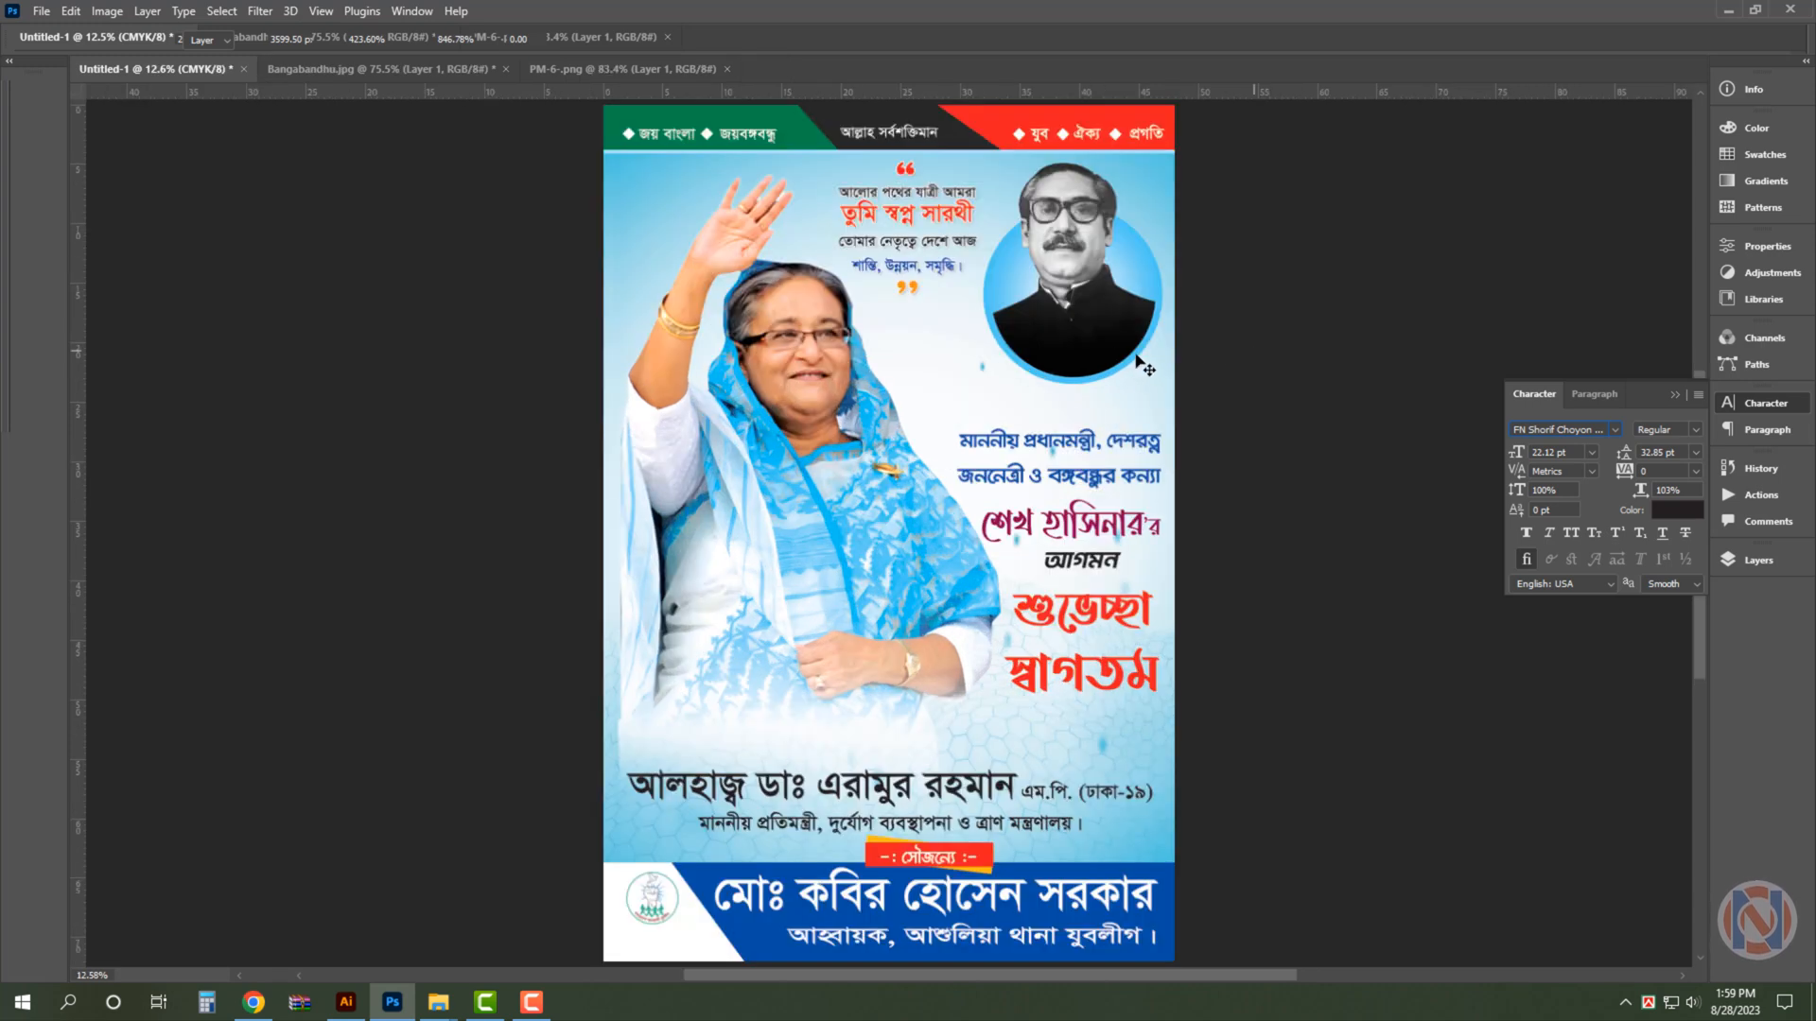
# - Stretch the circular black-and-white portrait slightly from its lower edge
pyautogui.click(1142, 368)
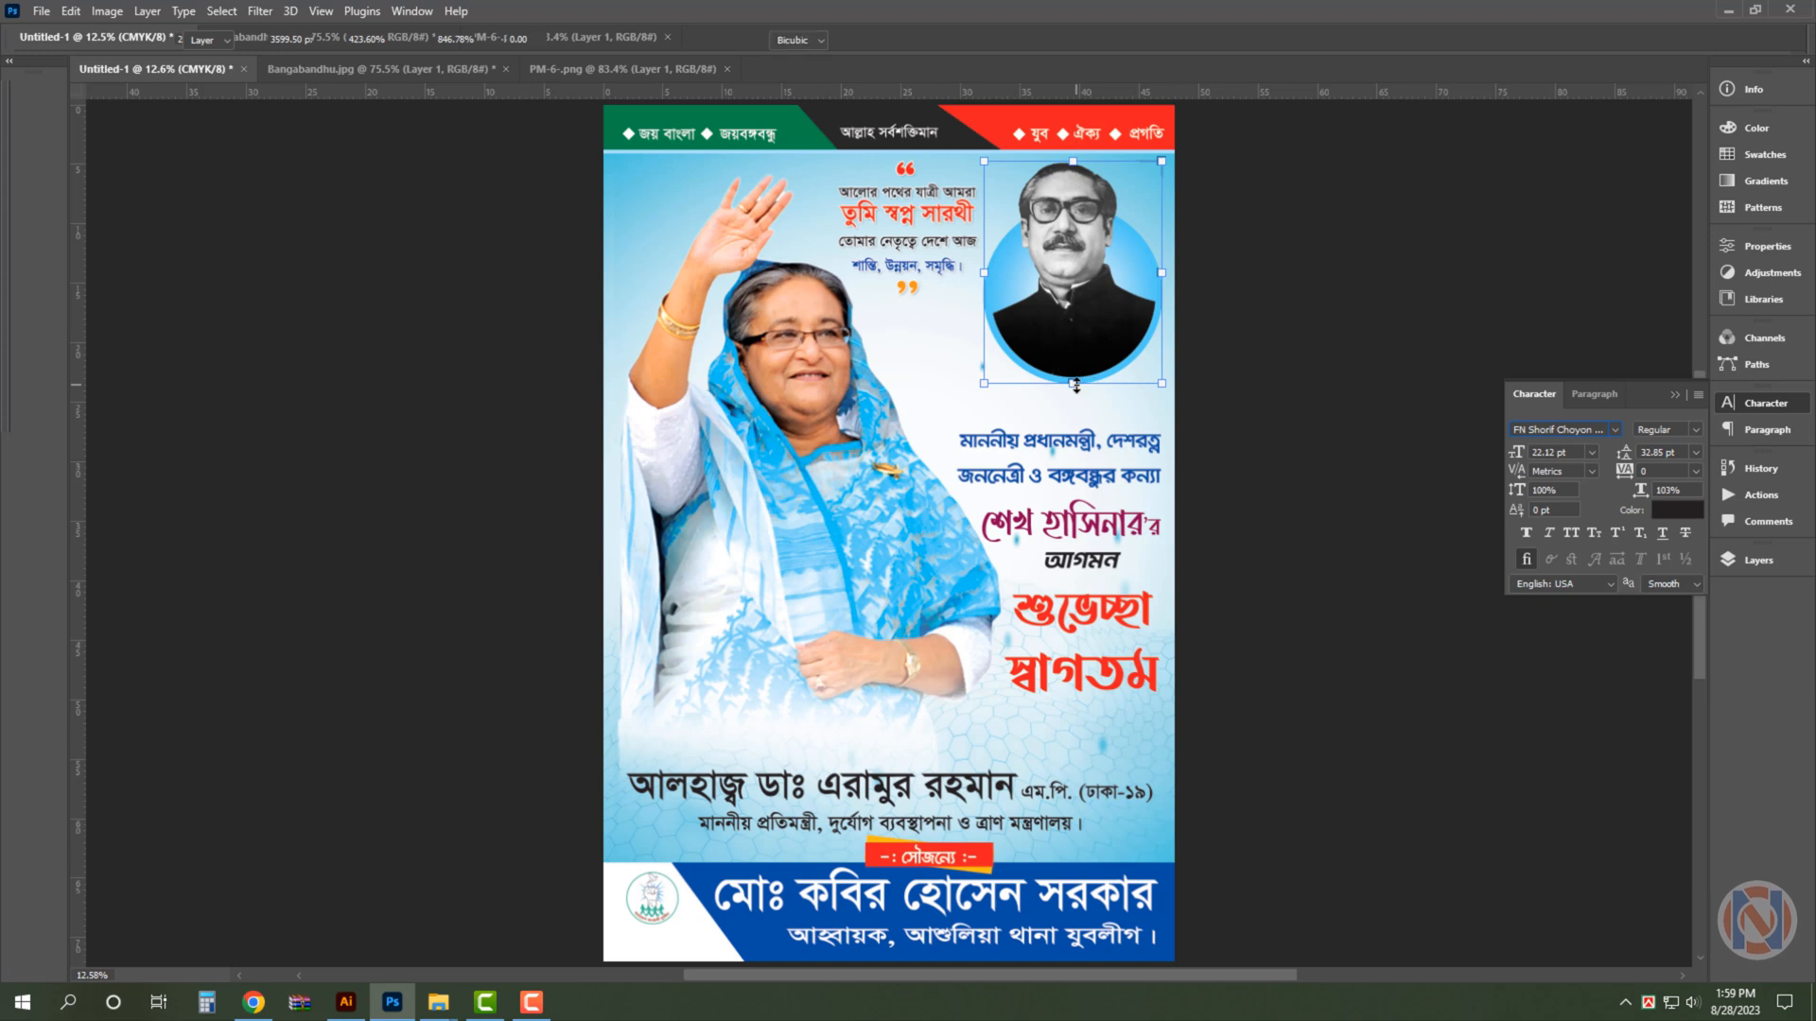
pyautogui.moveTo(1076, 385); pyautogui.dragTo(1074, 388)
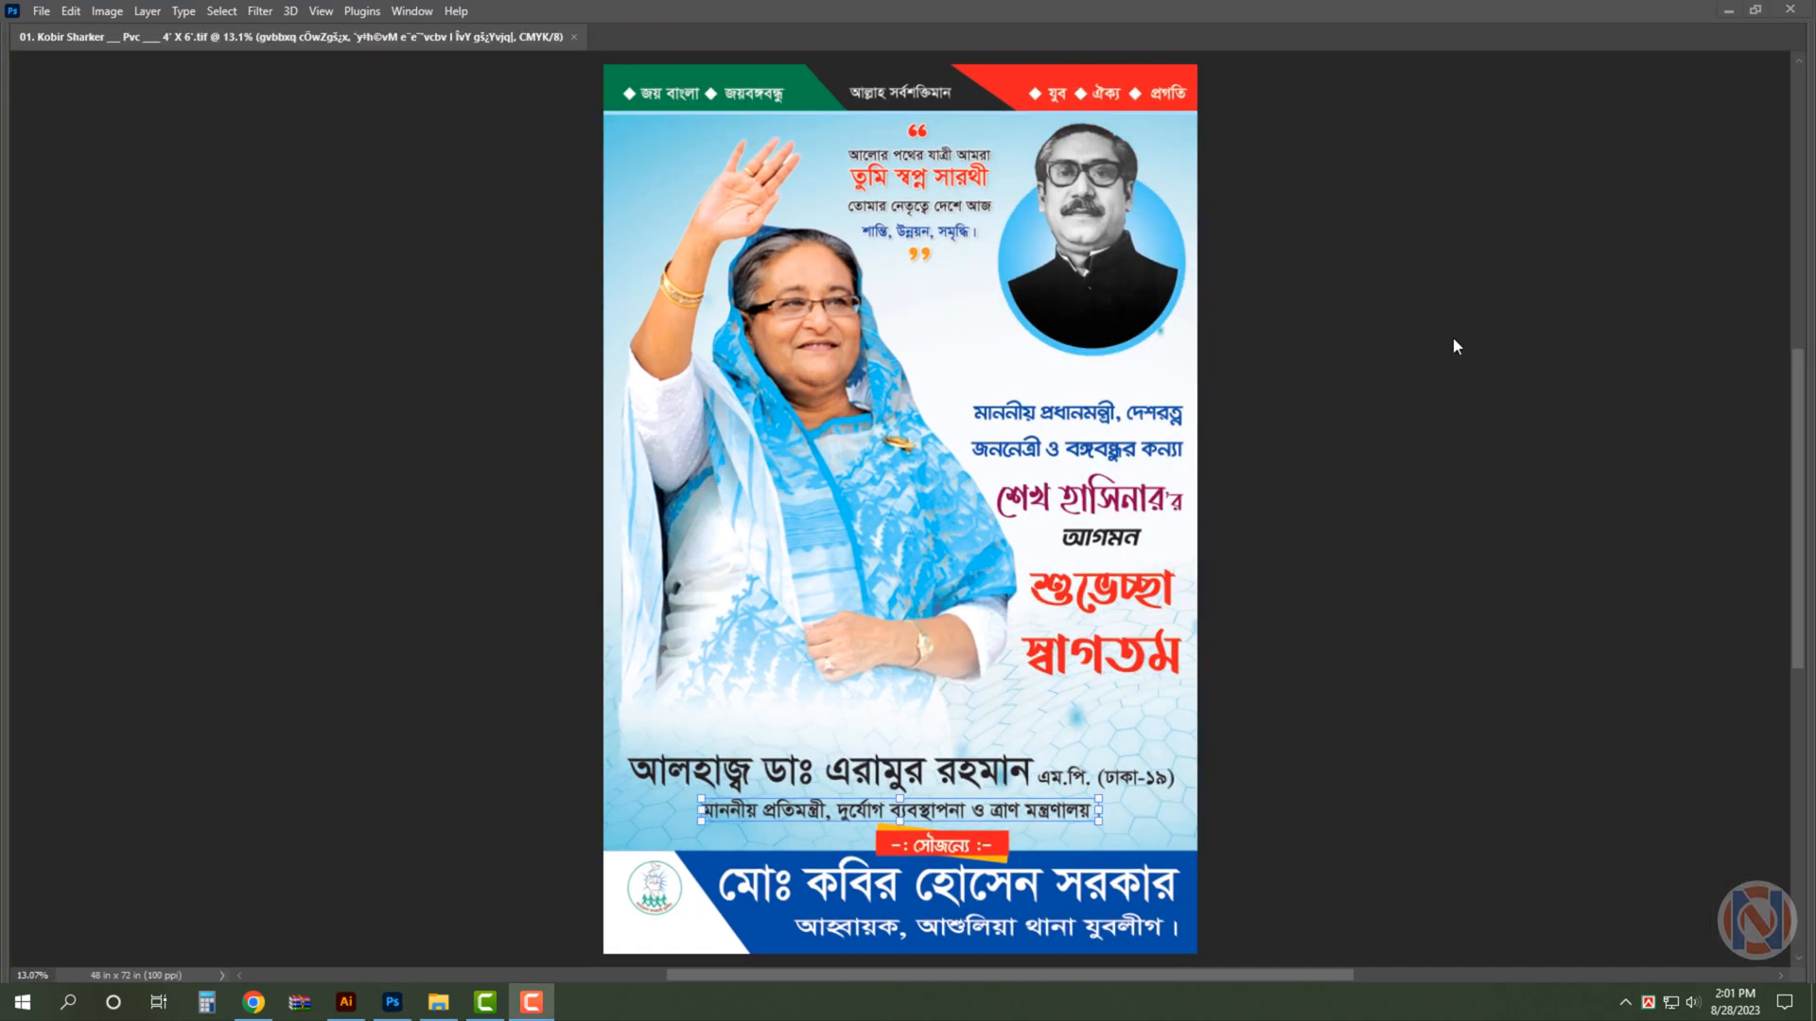
# - Give the large black name line a Multiply drop shadow at 32% opacity, 23 px distance and 21 px size, plus a 16 px white outside stroke
pyautogui.scroll(3, 1020, 890)
pyautogui.press('Tab')
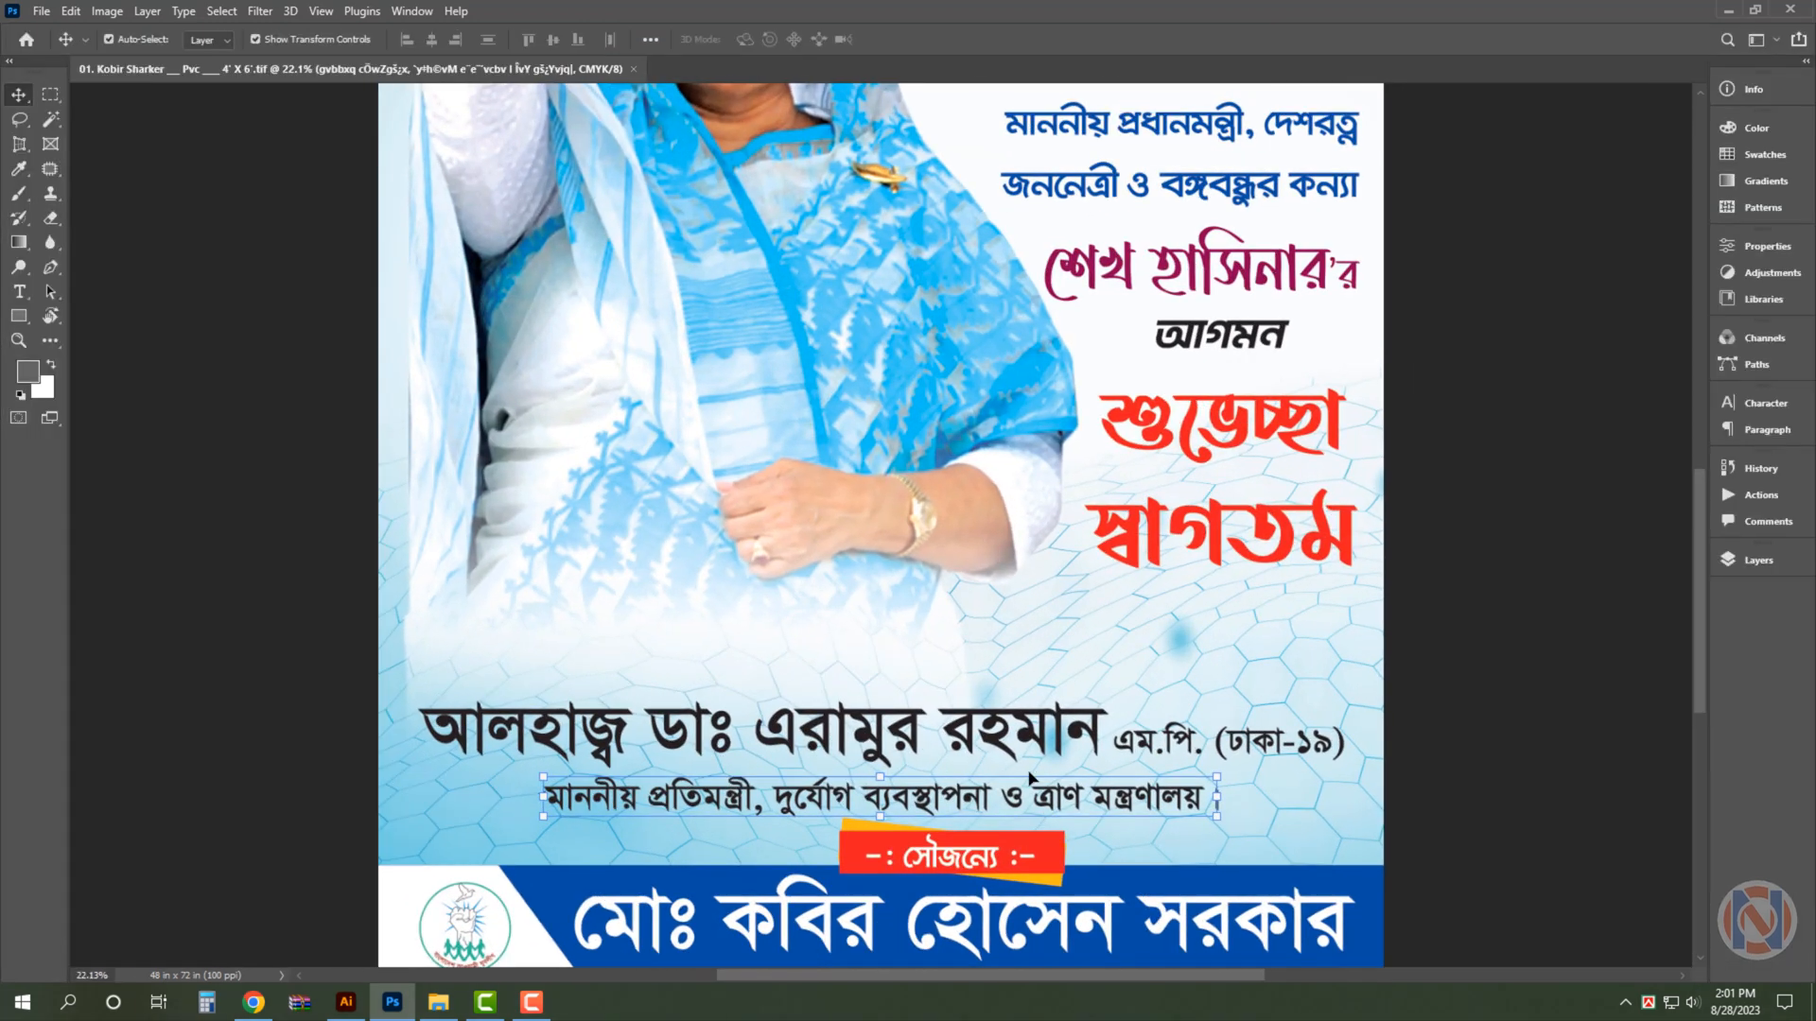
pyautogui.click(1022, 726)
pyautogui.click(1757, 566)
pyautogui.click(1398, 768)
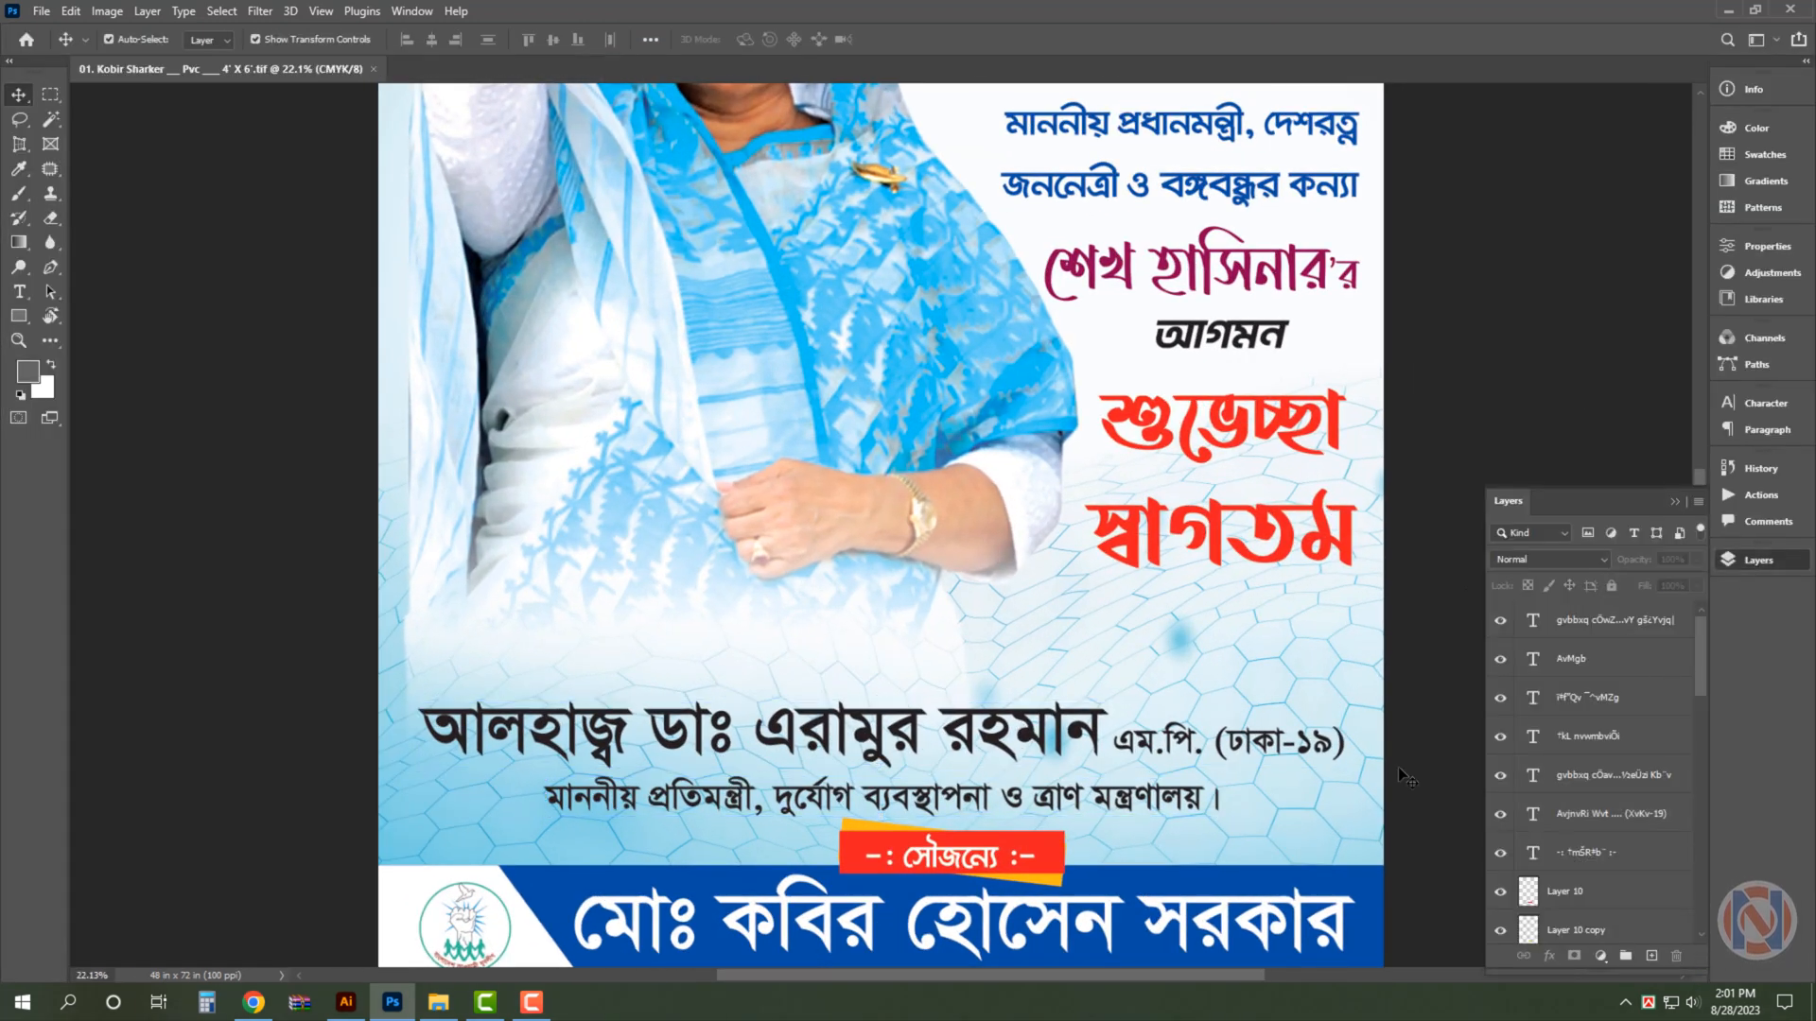
pyautogui.click(1672, 823)
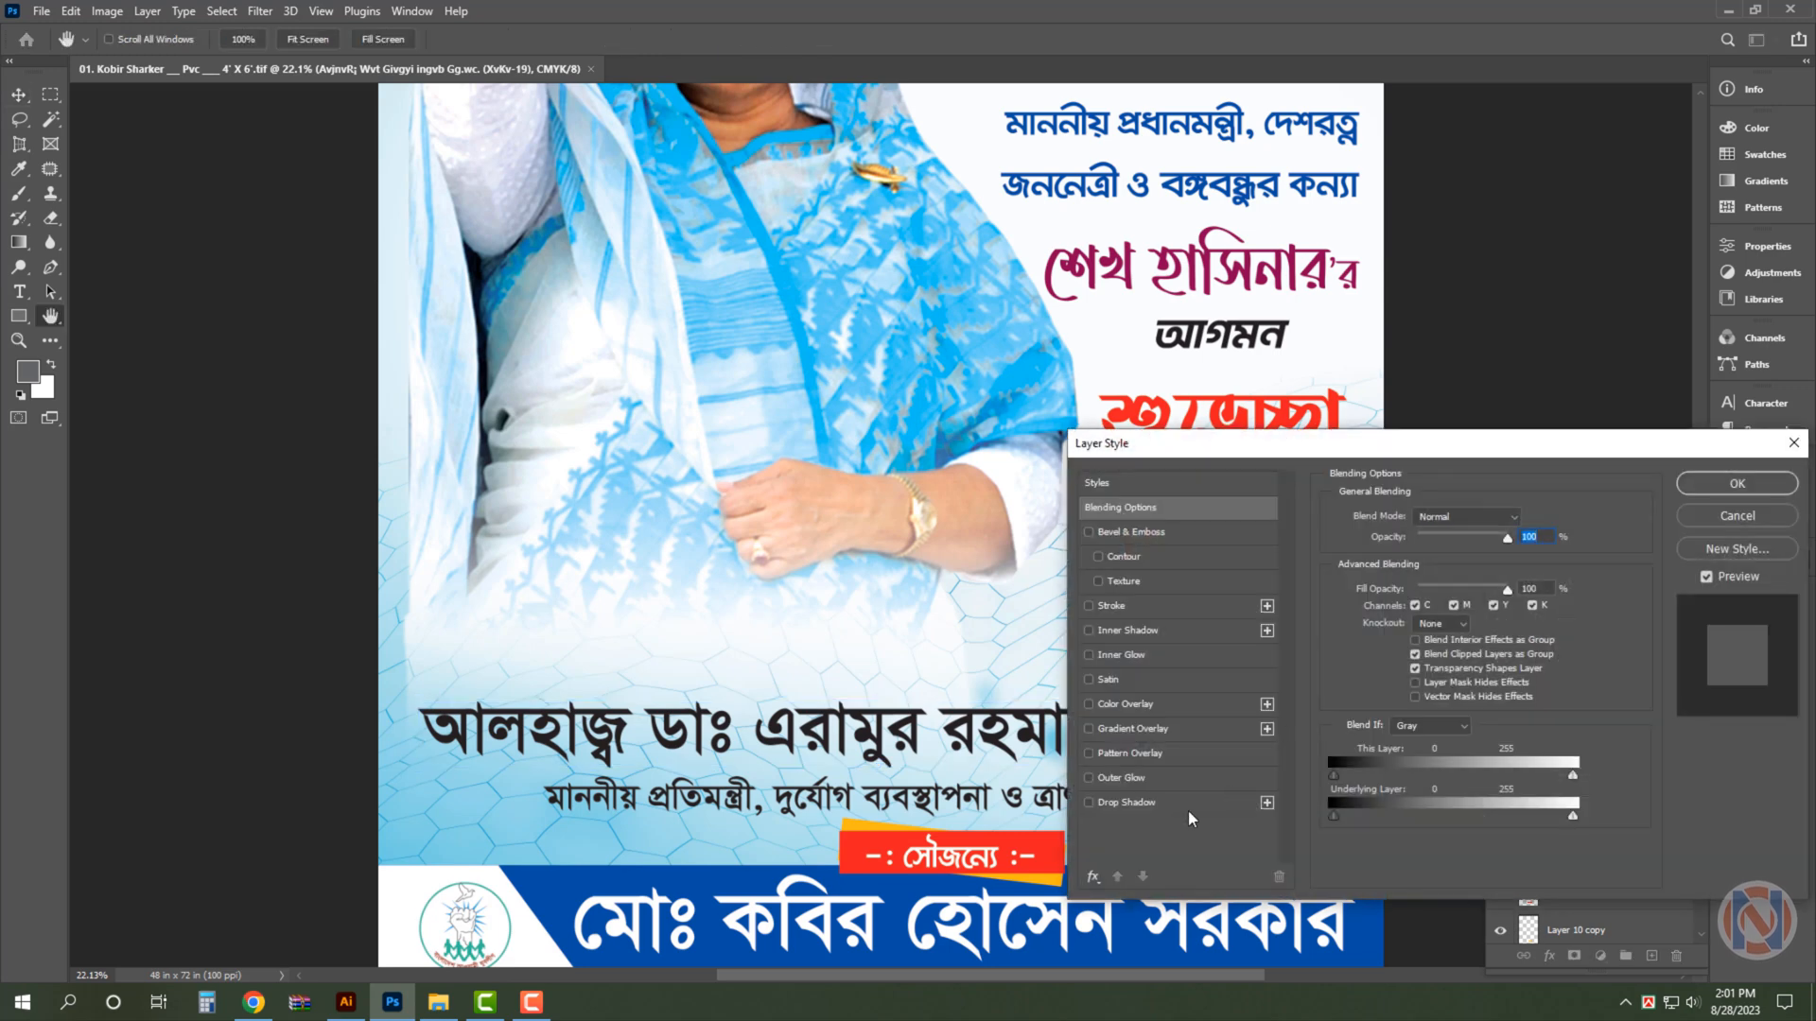
pyautogui.click(1194, 809)
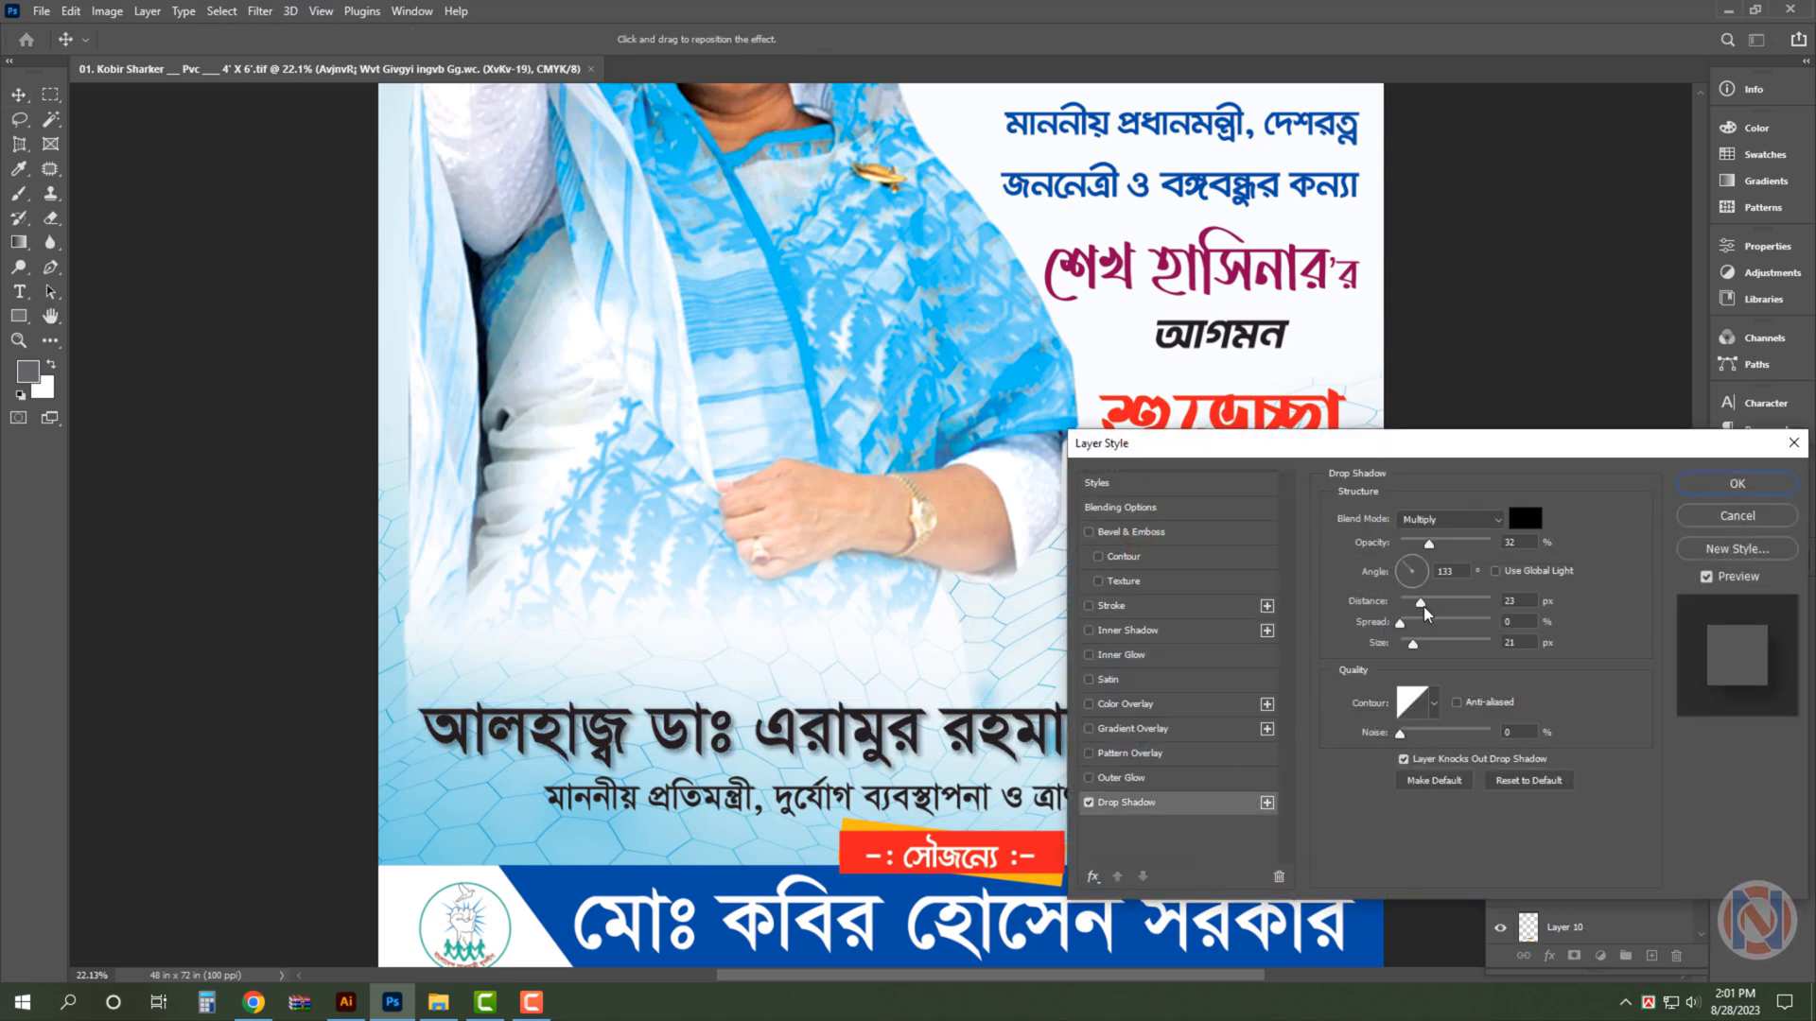
pyautogui.click(1126, 606)
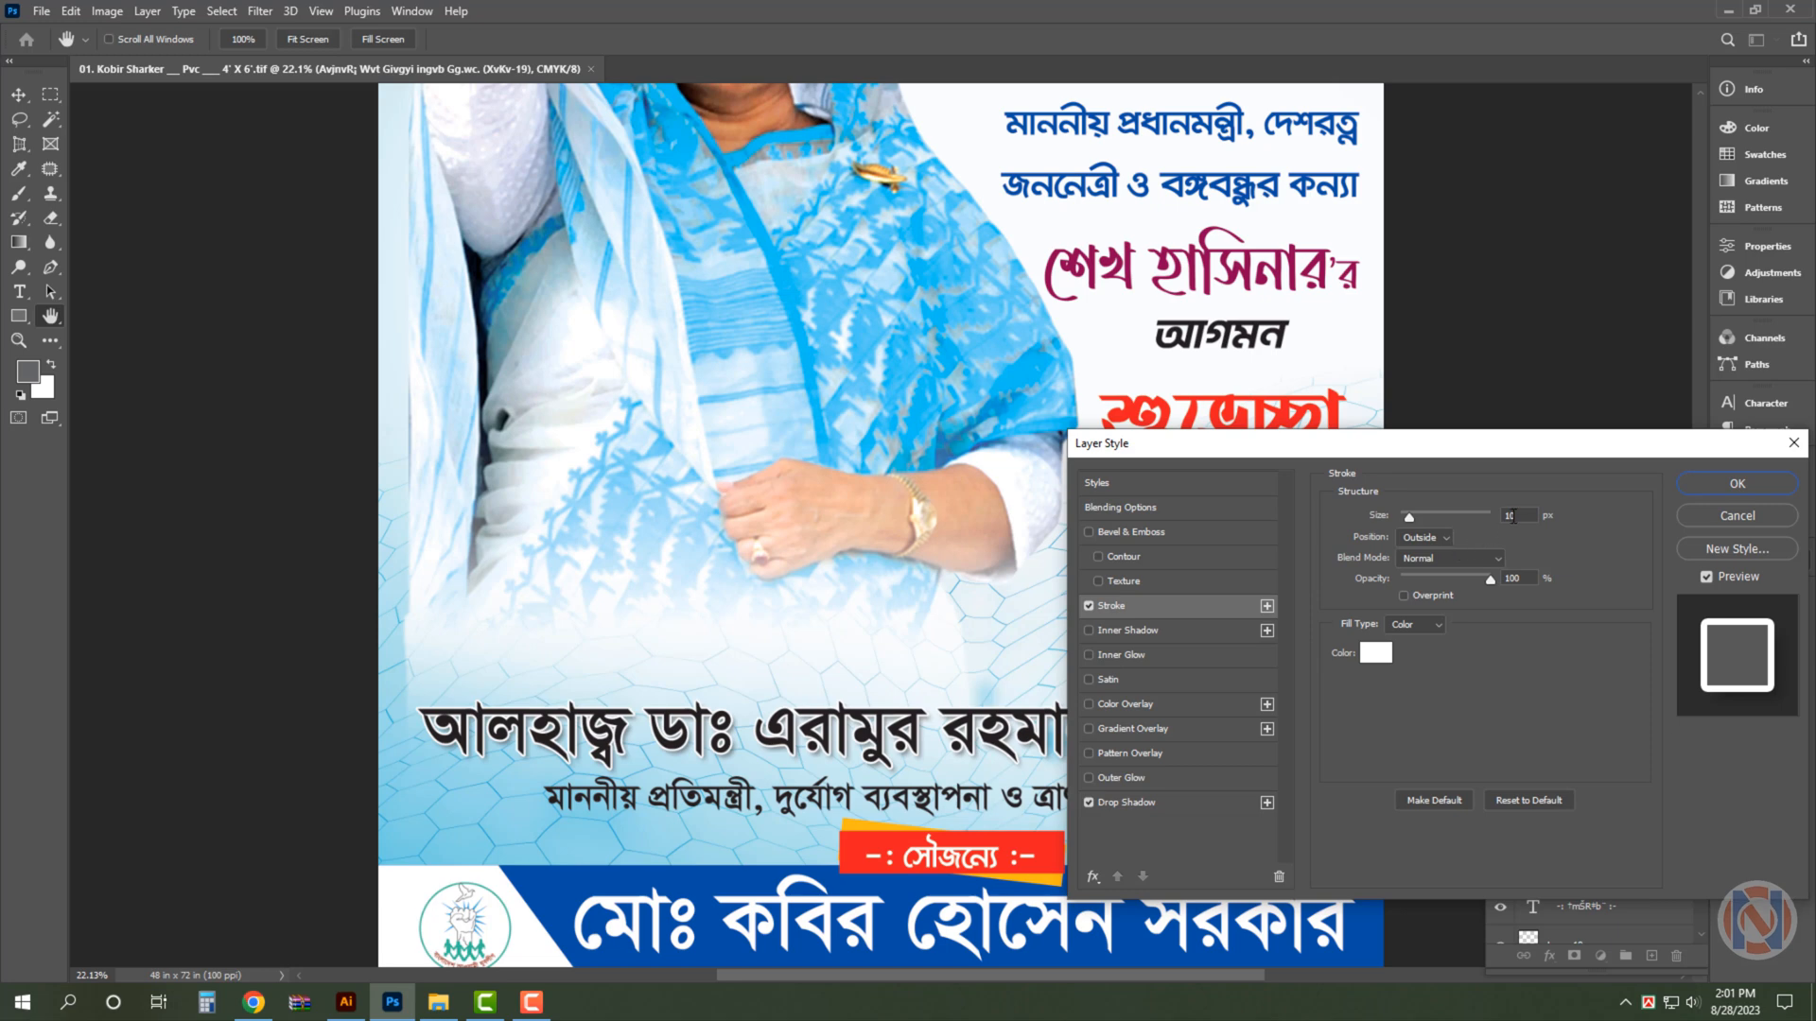
pyautogui.write('16')
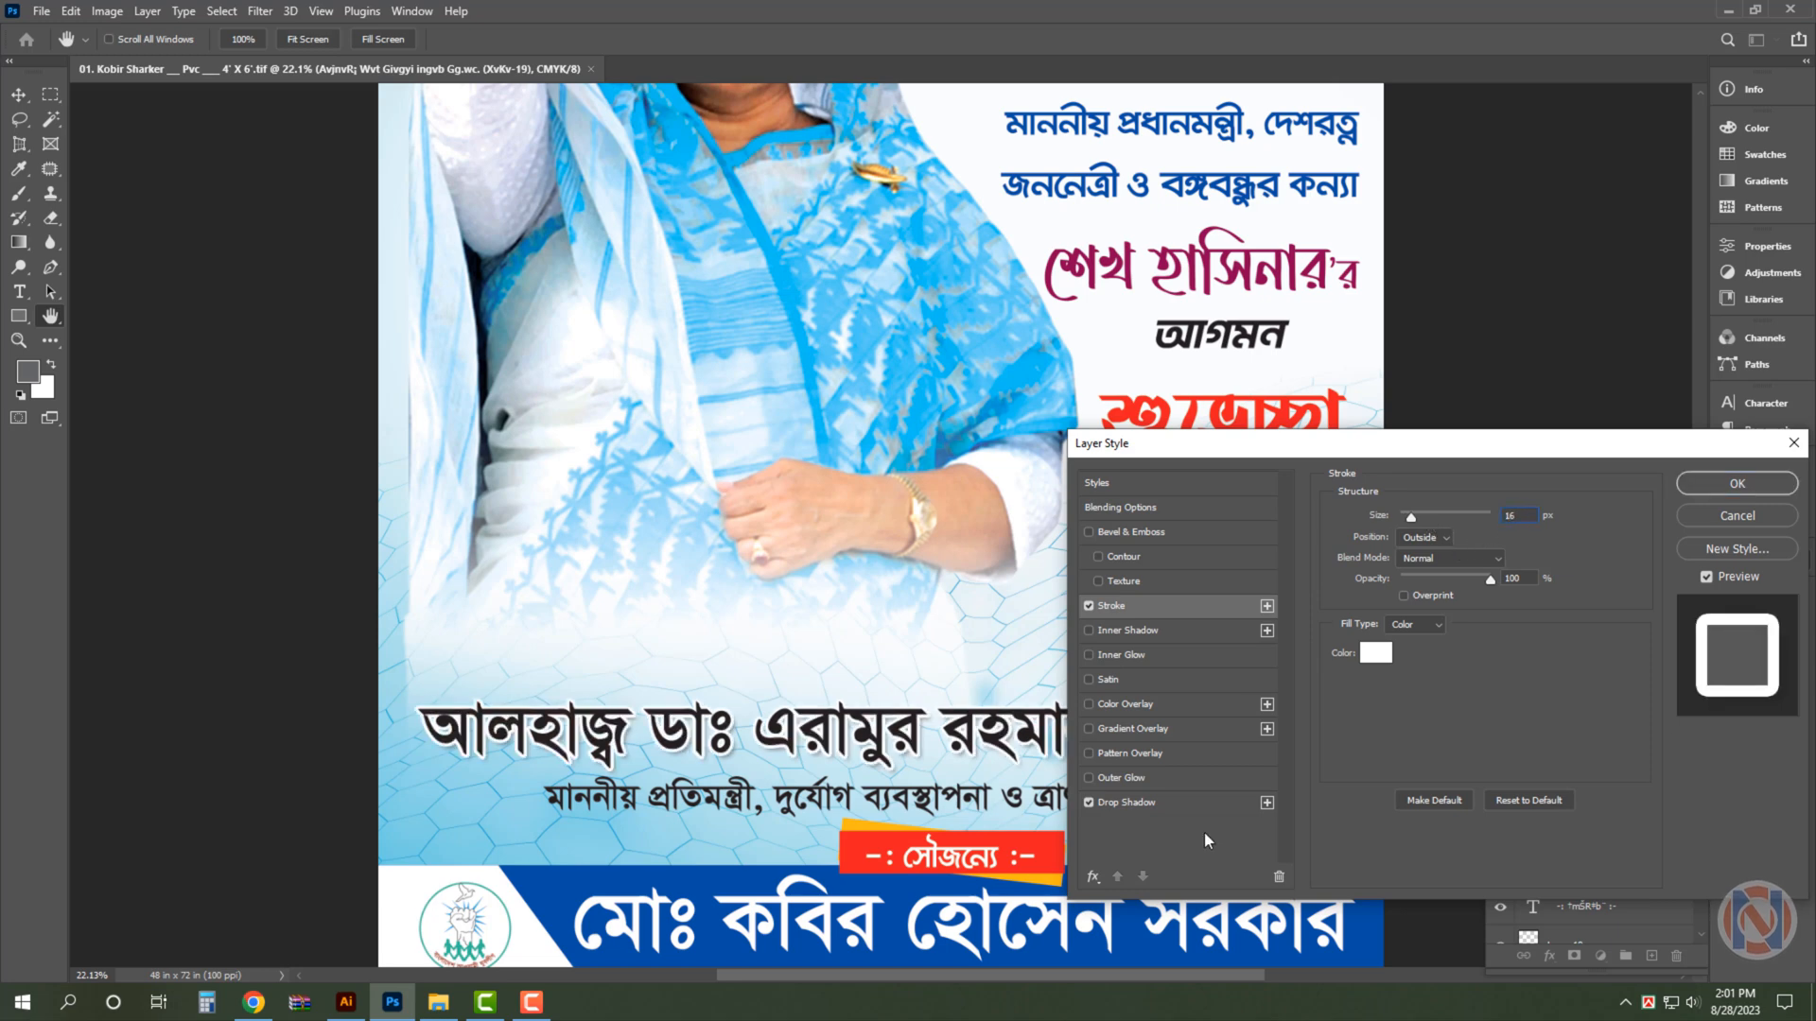
pyautogui.press('Return')
# - Add a 10 px white outside stroke to the designation line beneath the large black name
pyautogui.click(1134, 802)
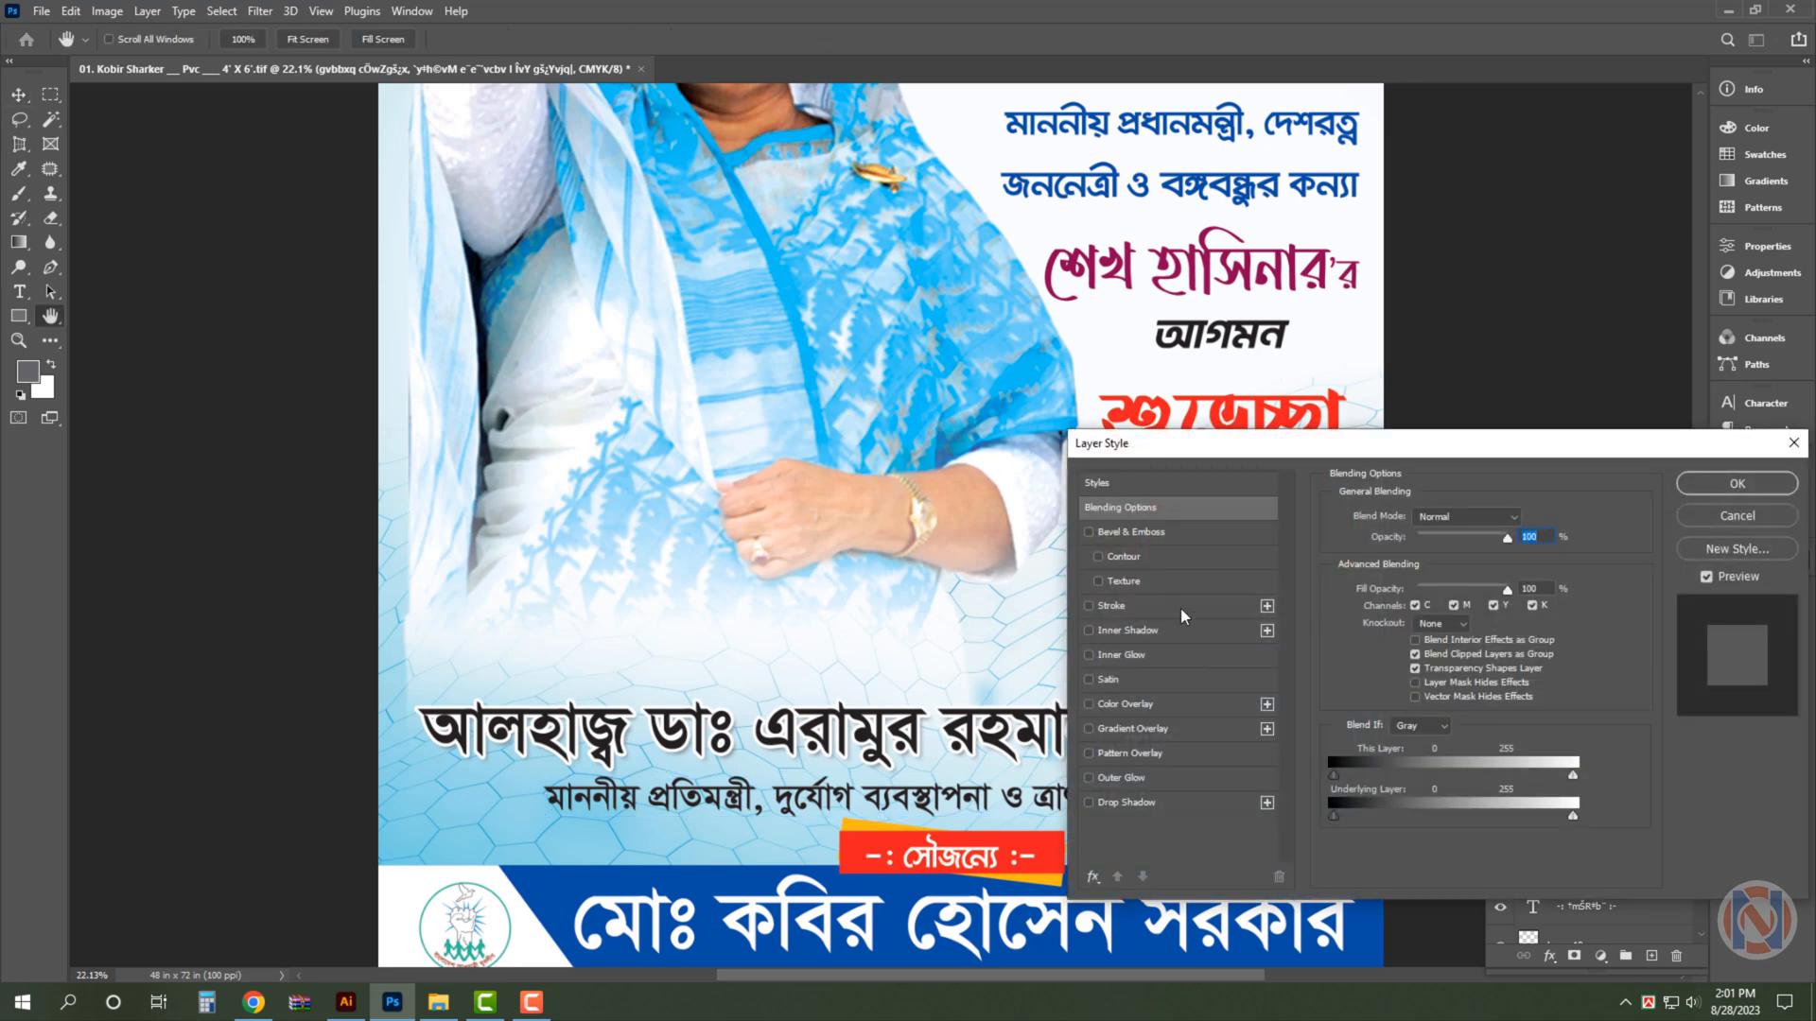
pyautogui.click(1181, 608)
pyautogui.doubleClick(1495, 519)
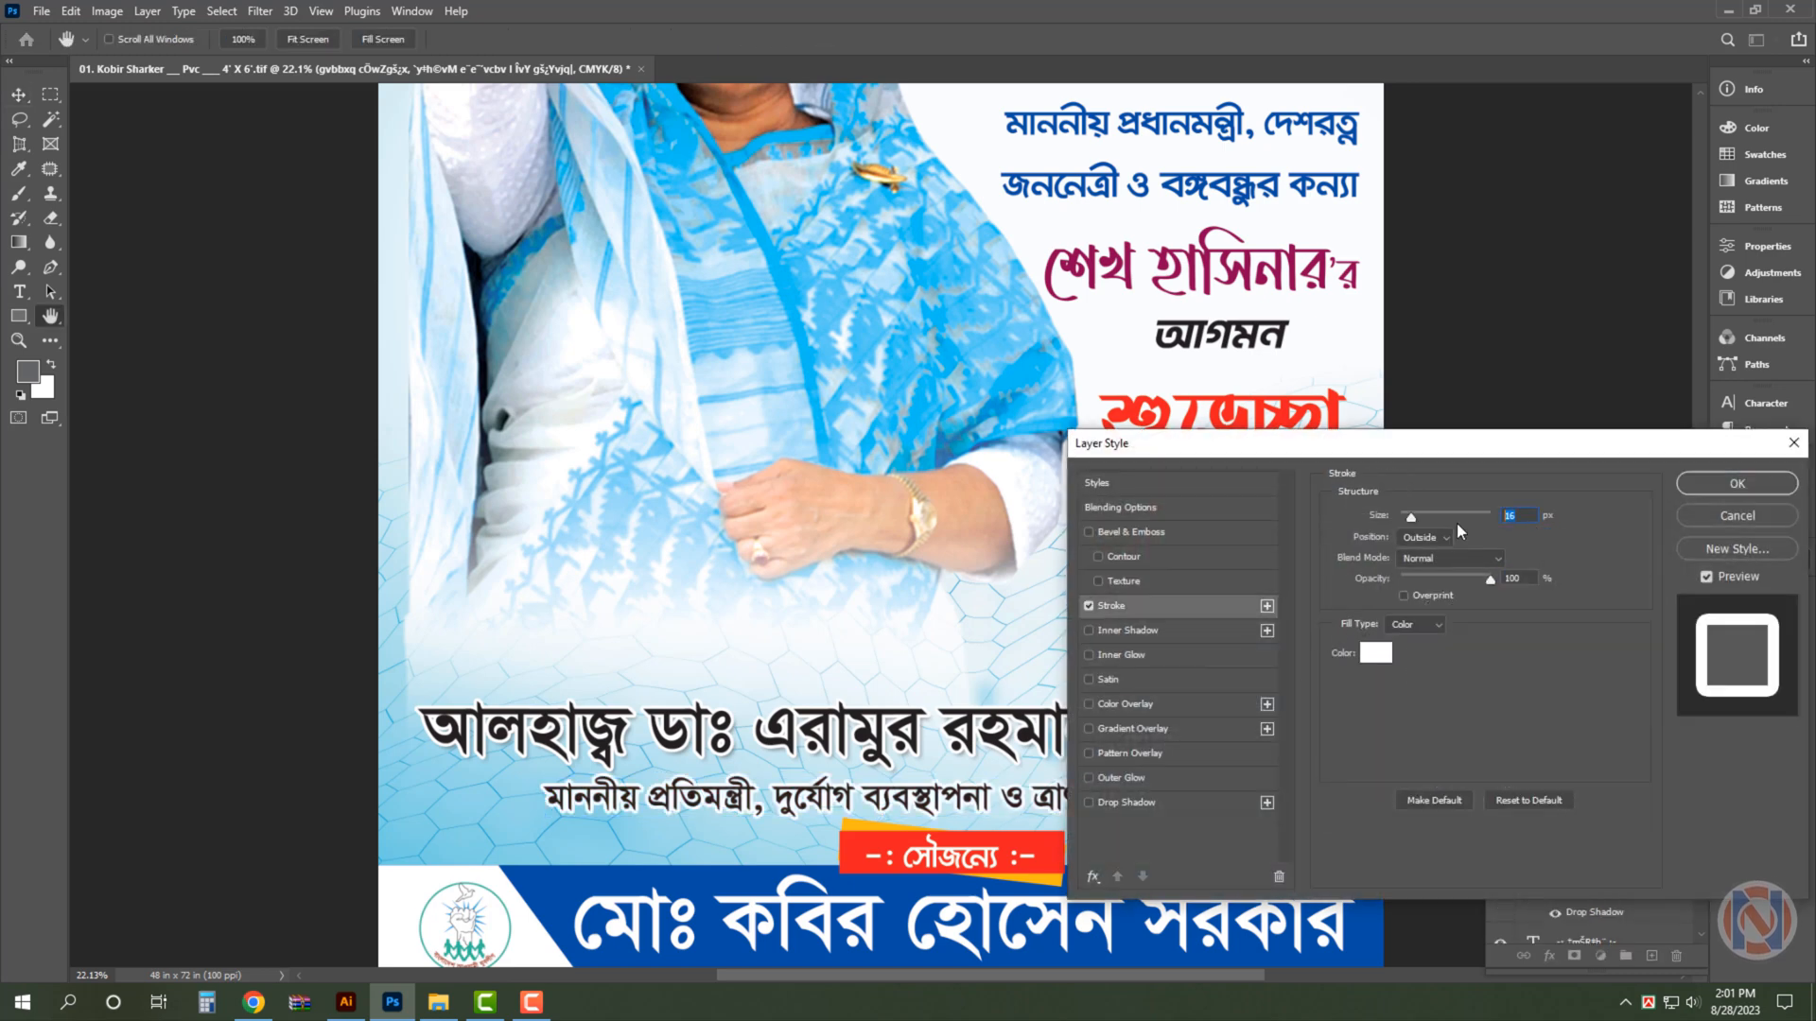
pyautogui.write('10')
pyautogui.press('Return')
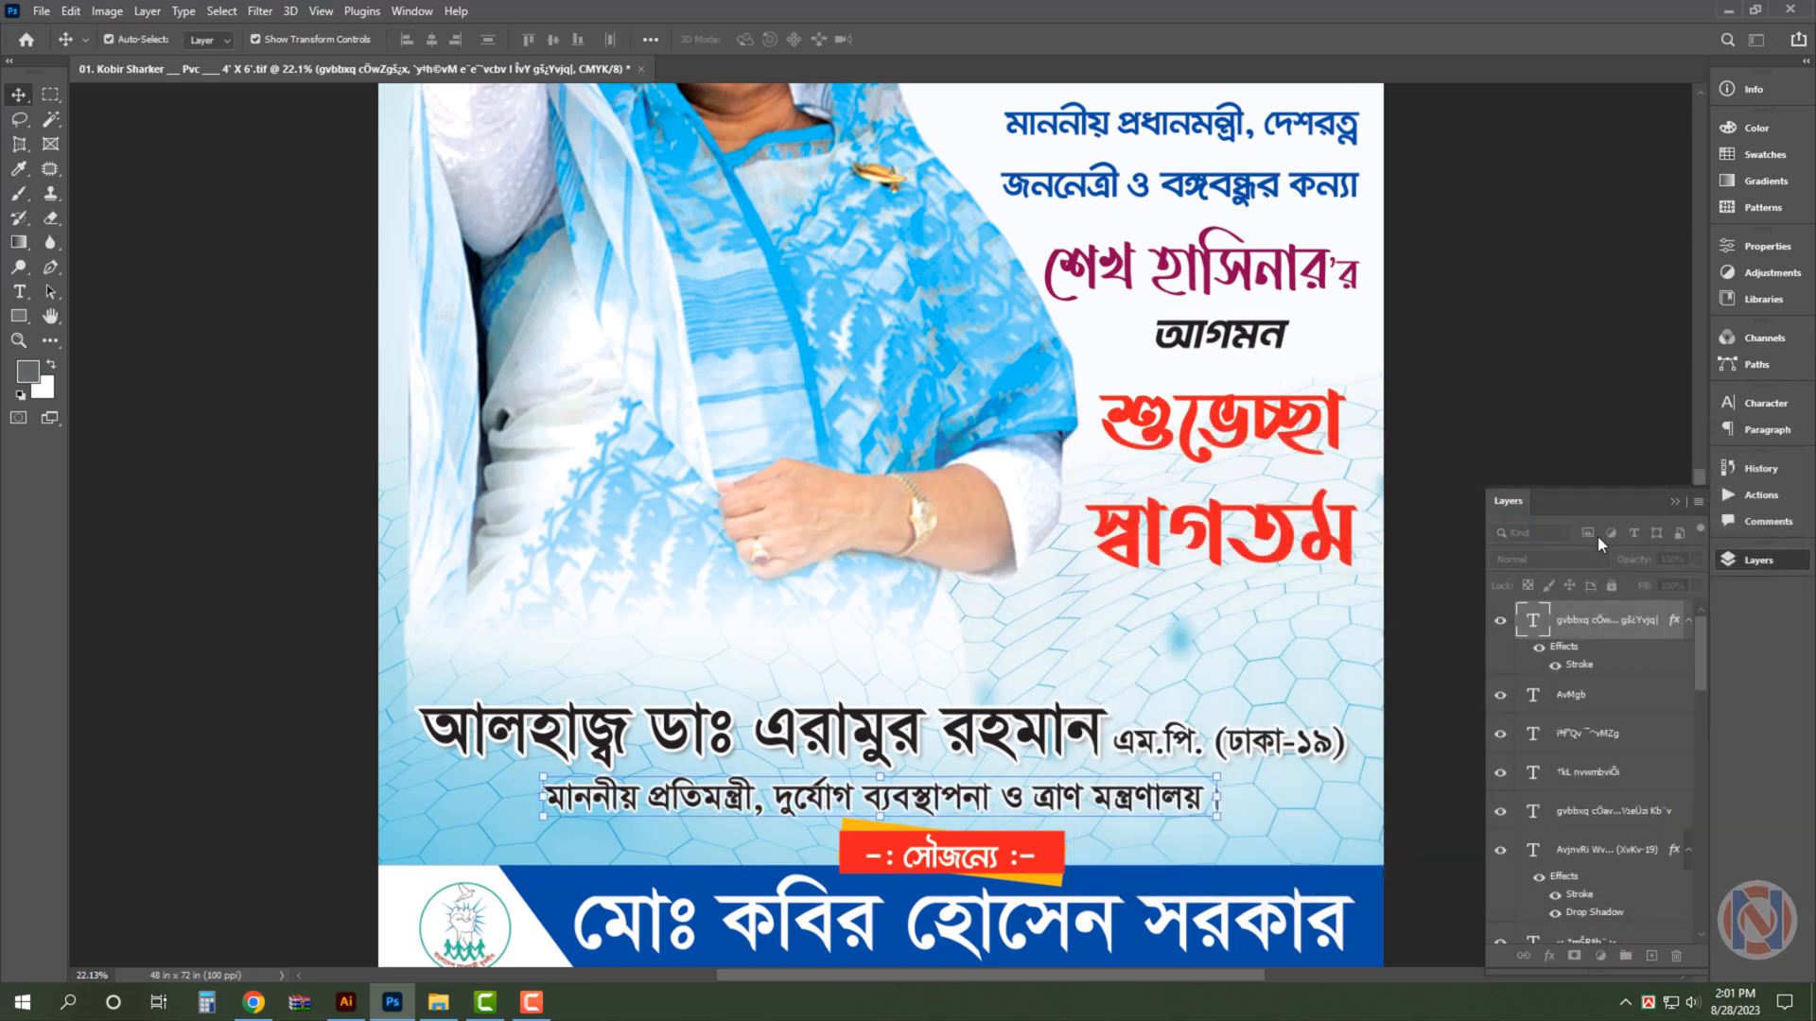
# - Hide the panels, deselect the text, fit the whole poster in view and save the file
pyautogui.press('Tab')
pyautogui.hotkey('ctrl', '0')
pyautogui.scroll(3, 1214, 612)
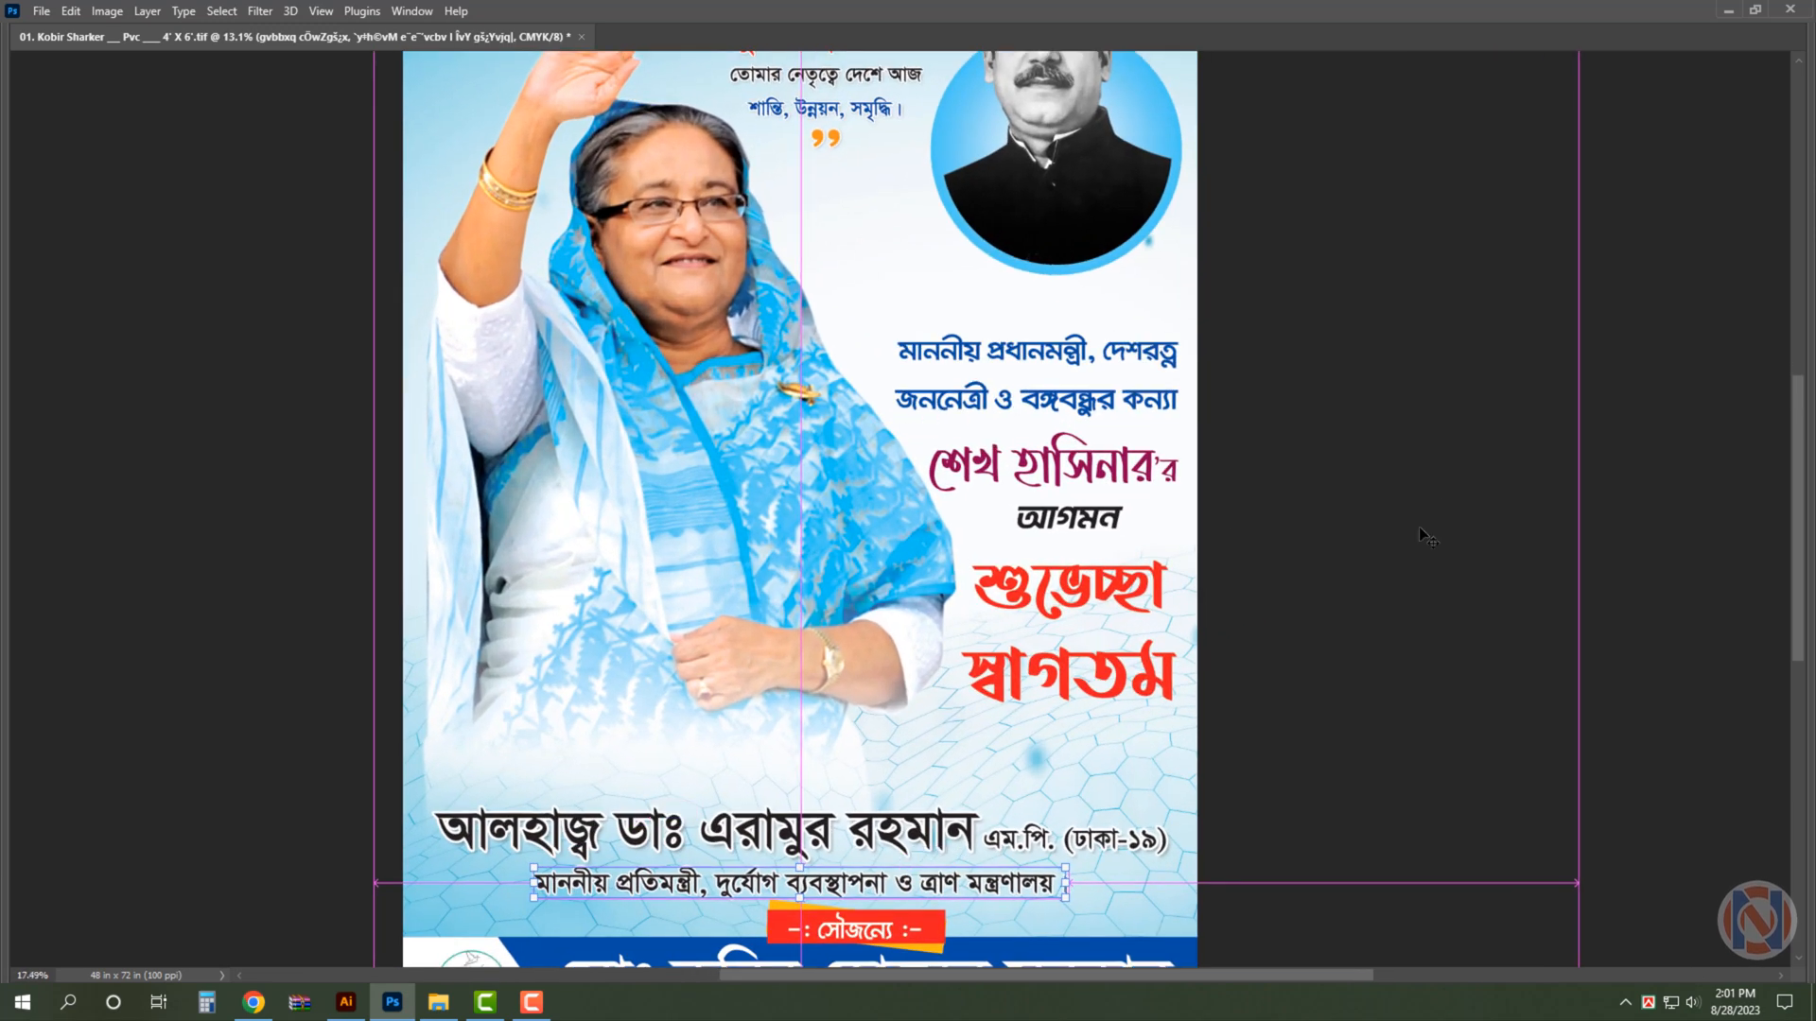
pyautogui.click(1437, 481)
pyautogui.hotkey('ctrl', '0')
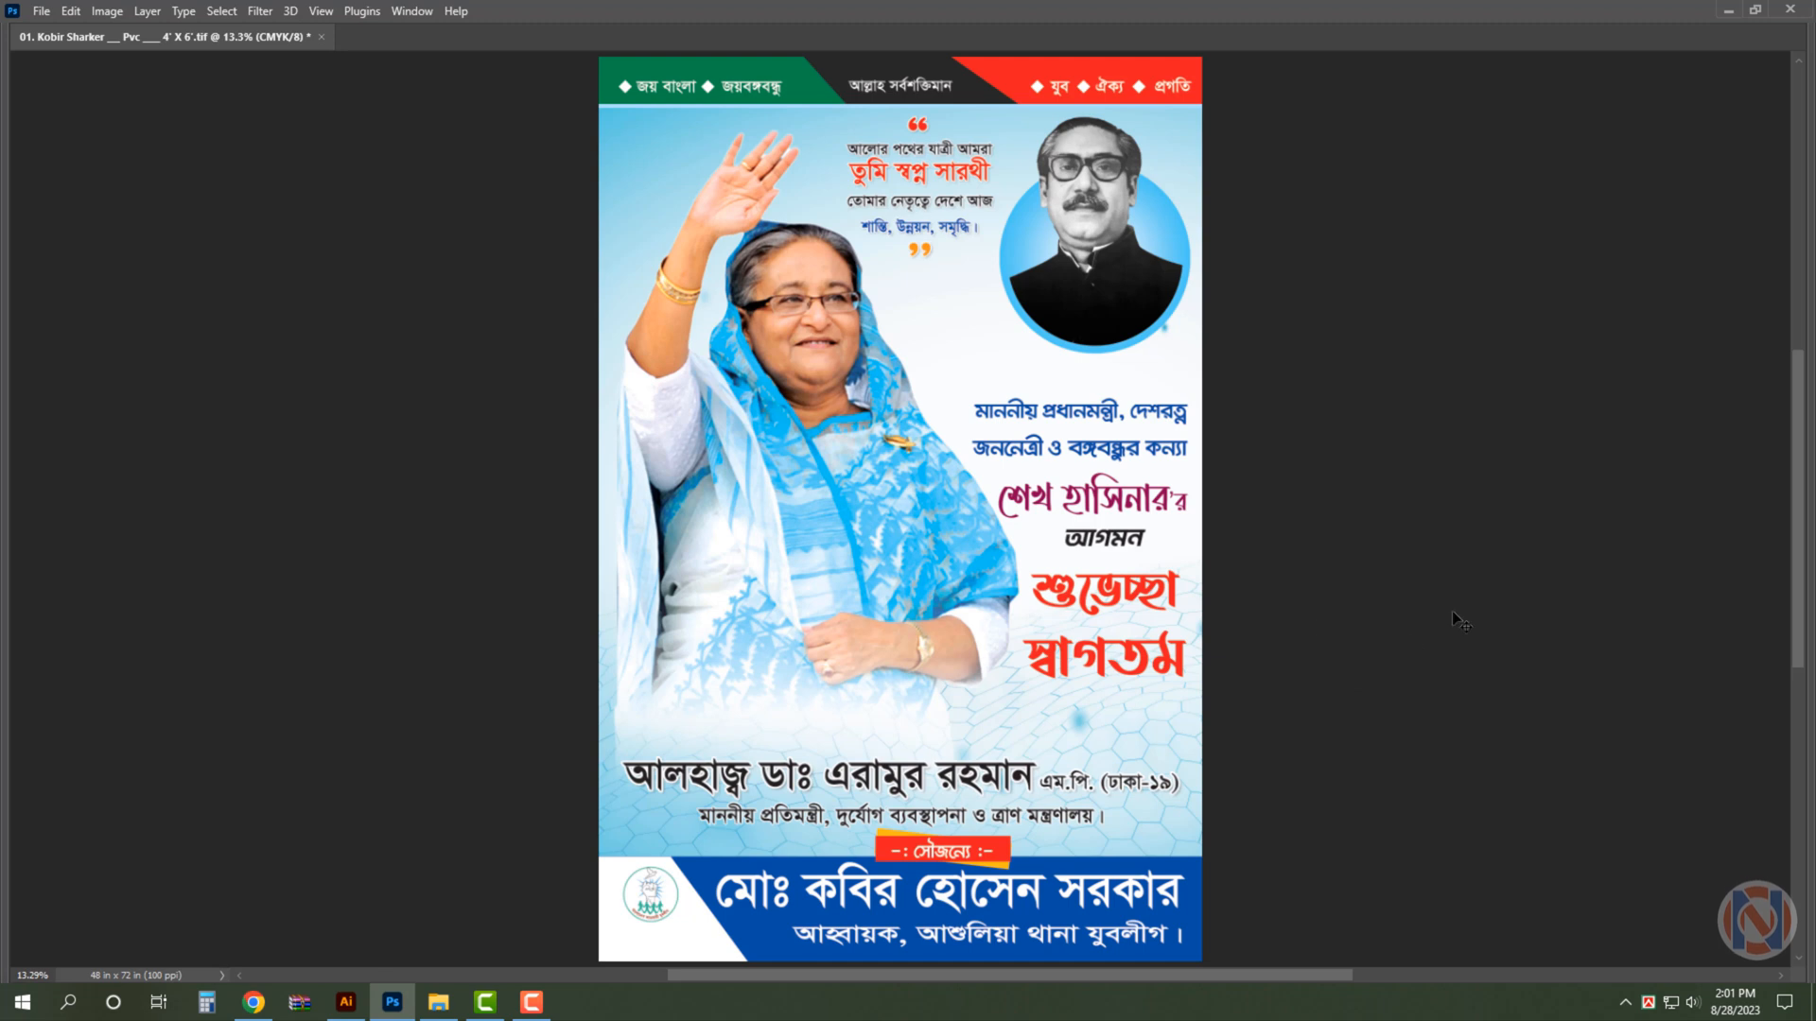
pyautogui.hotkey('ctrl', 's')
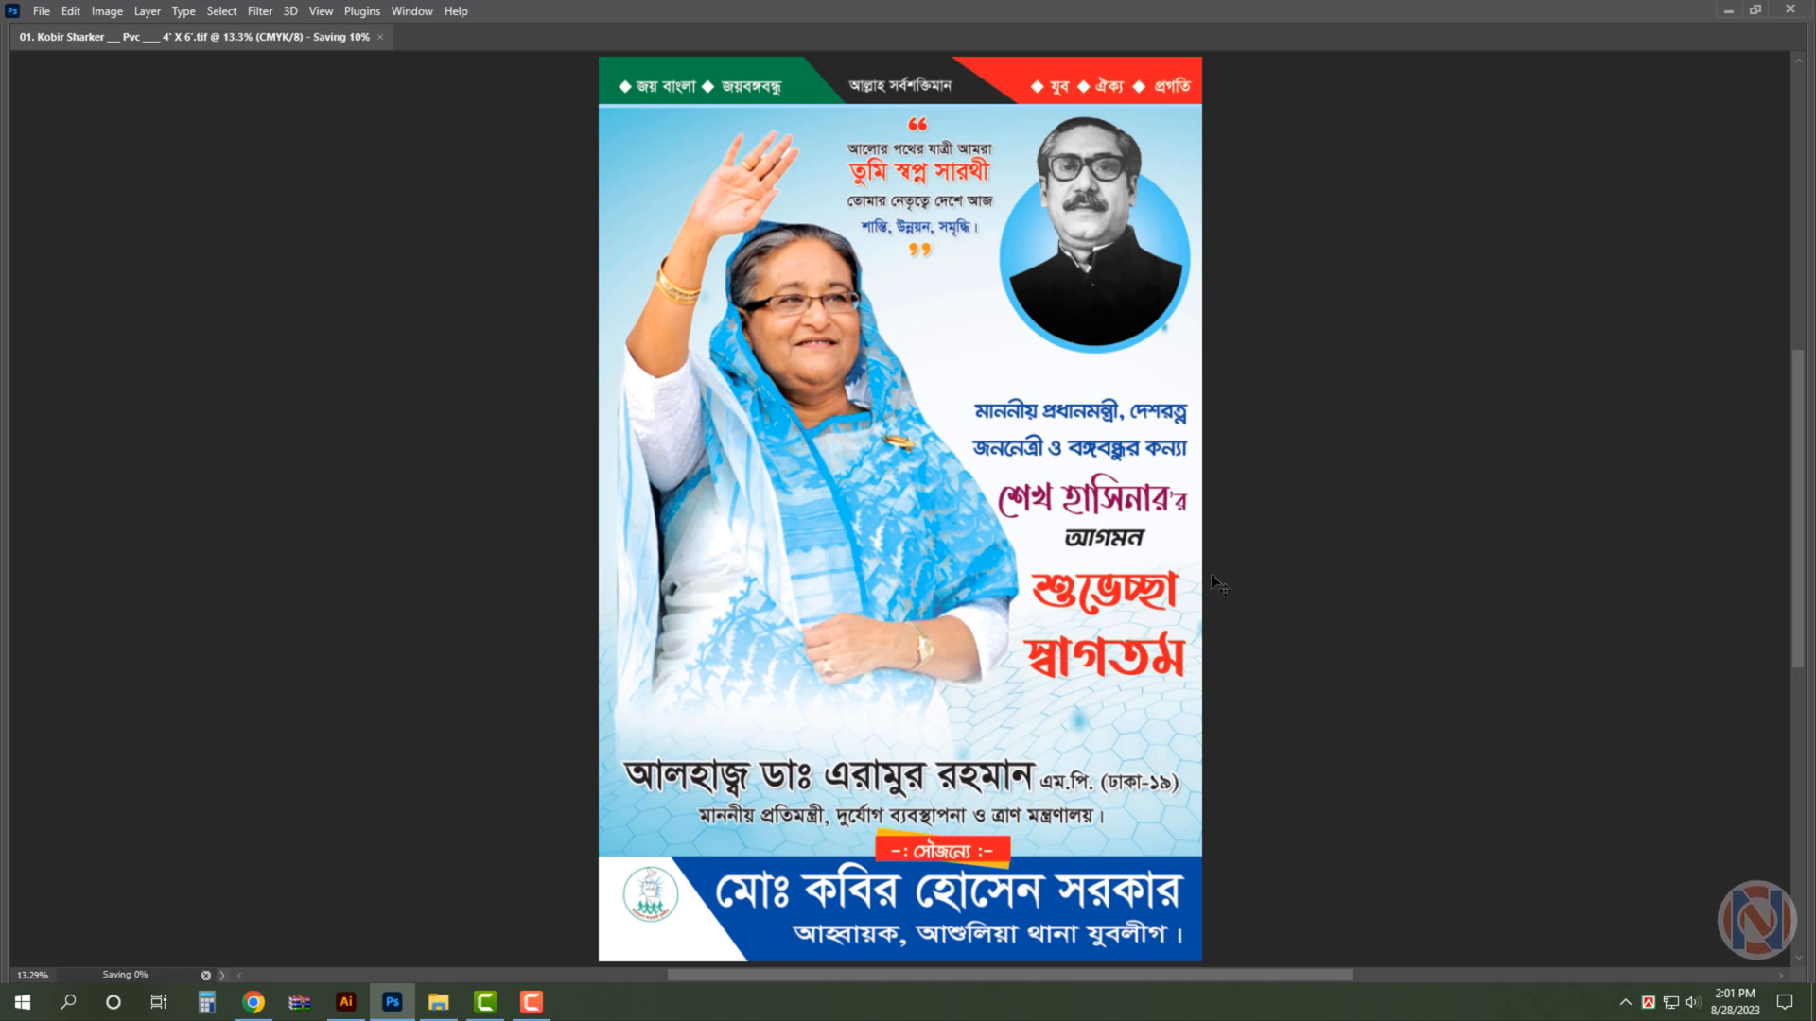
# - Show the panels again and delete the mesh-wave background and the white base layer from the poster
pyautogui.click(1166, 742)
pyautogui.press('Tab')
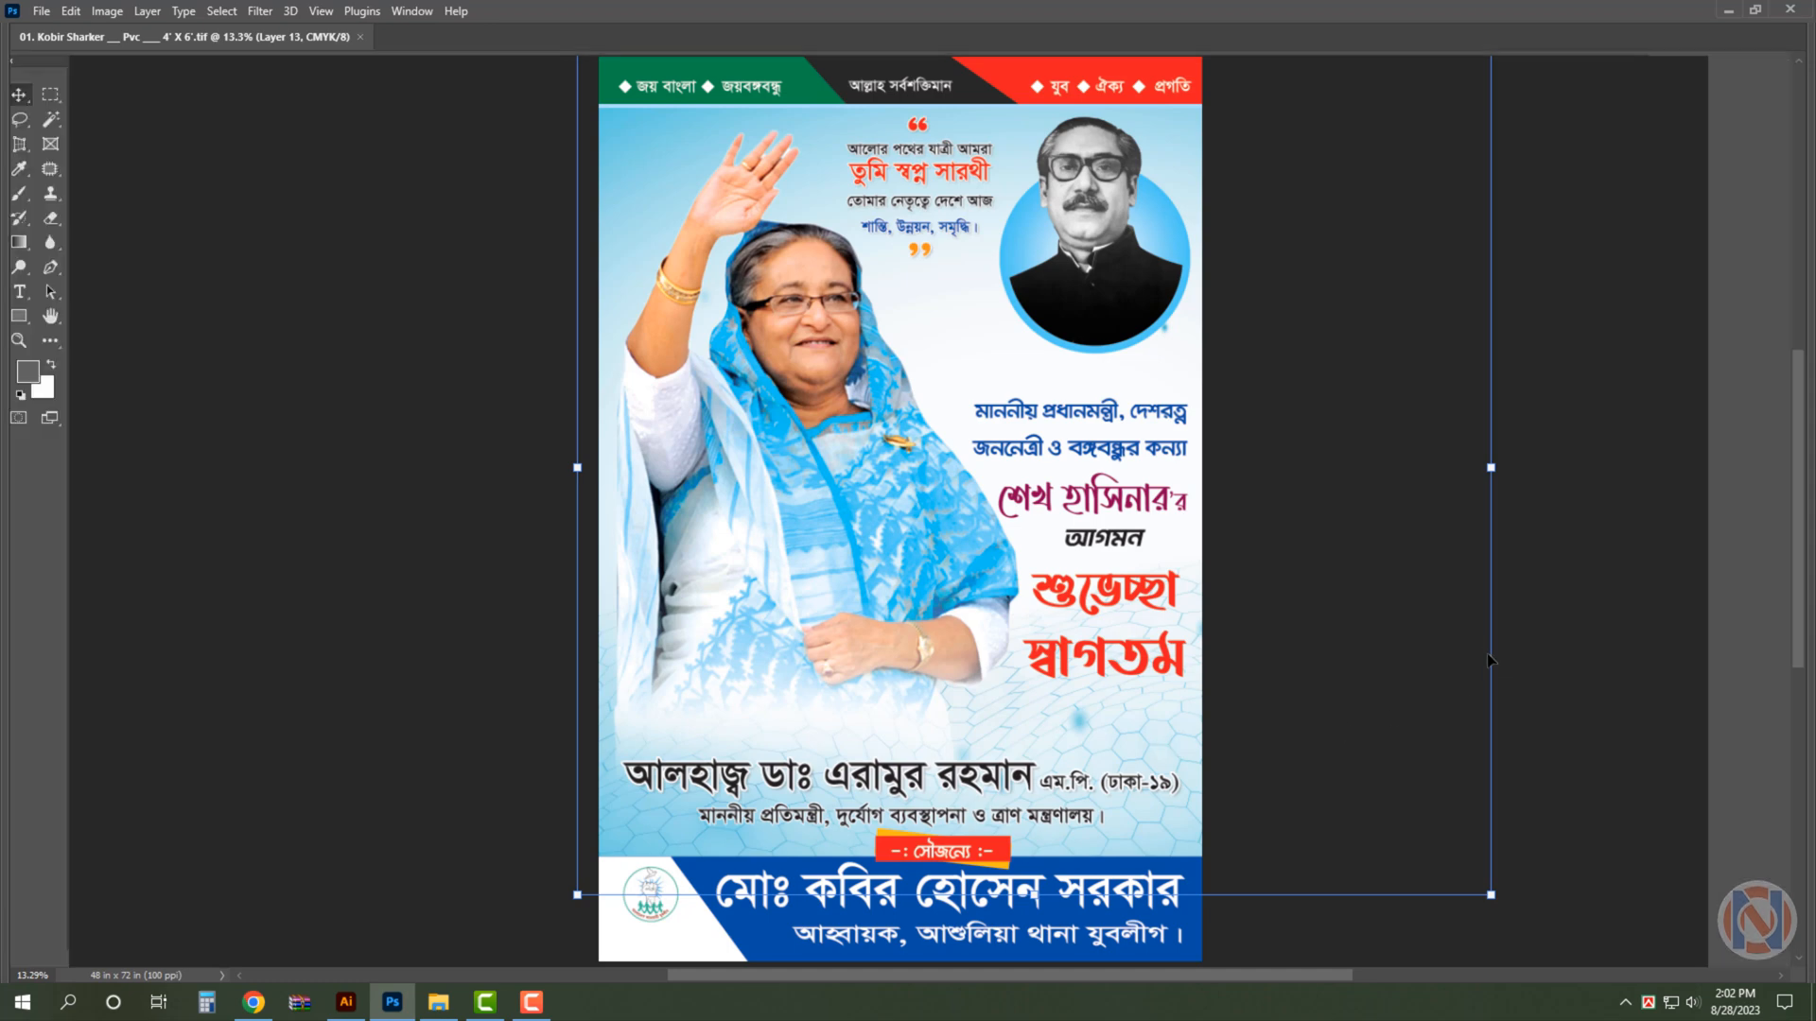
pyautogui.click(1526, 443)
pyautogui.click(1152, 774)
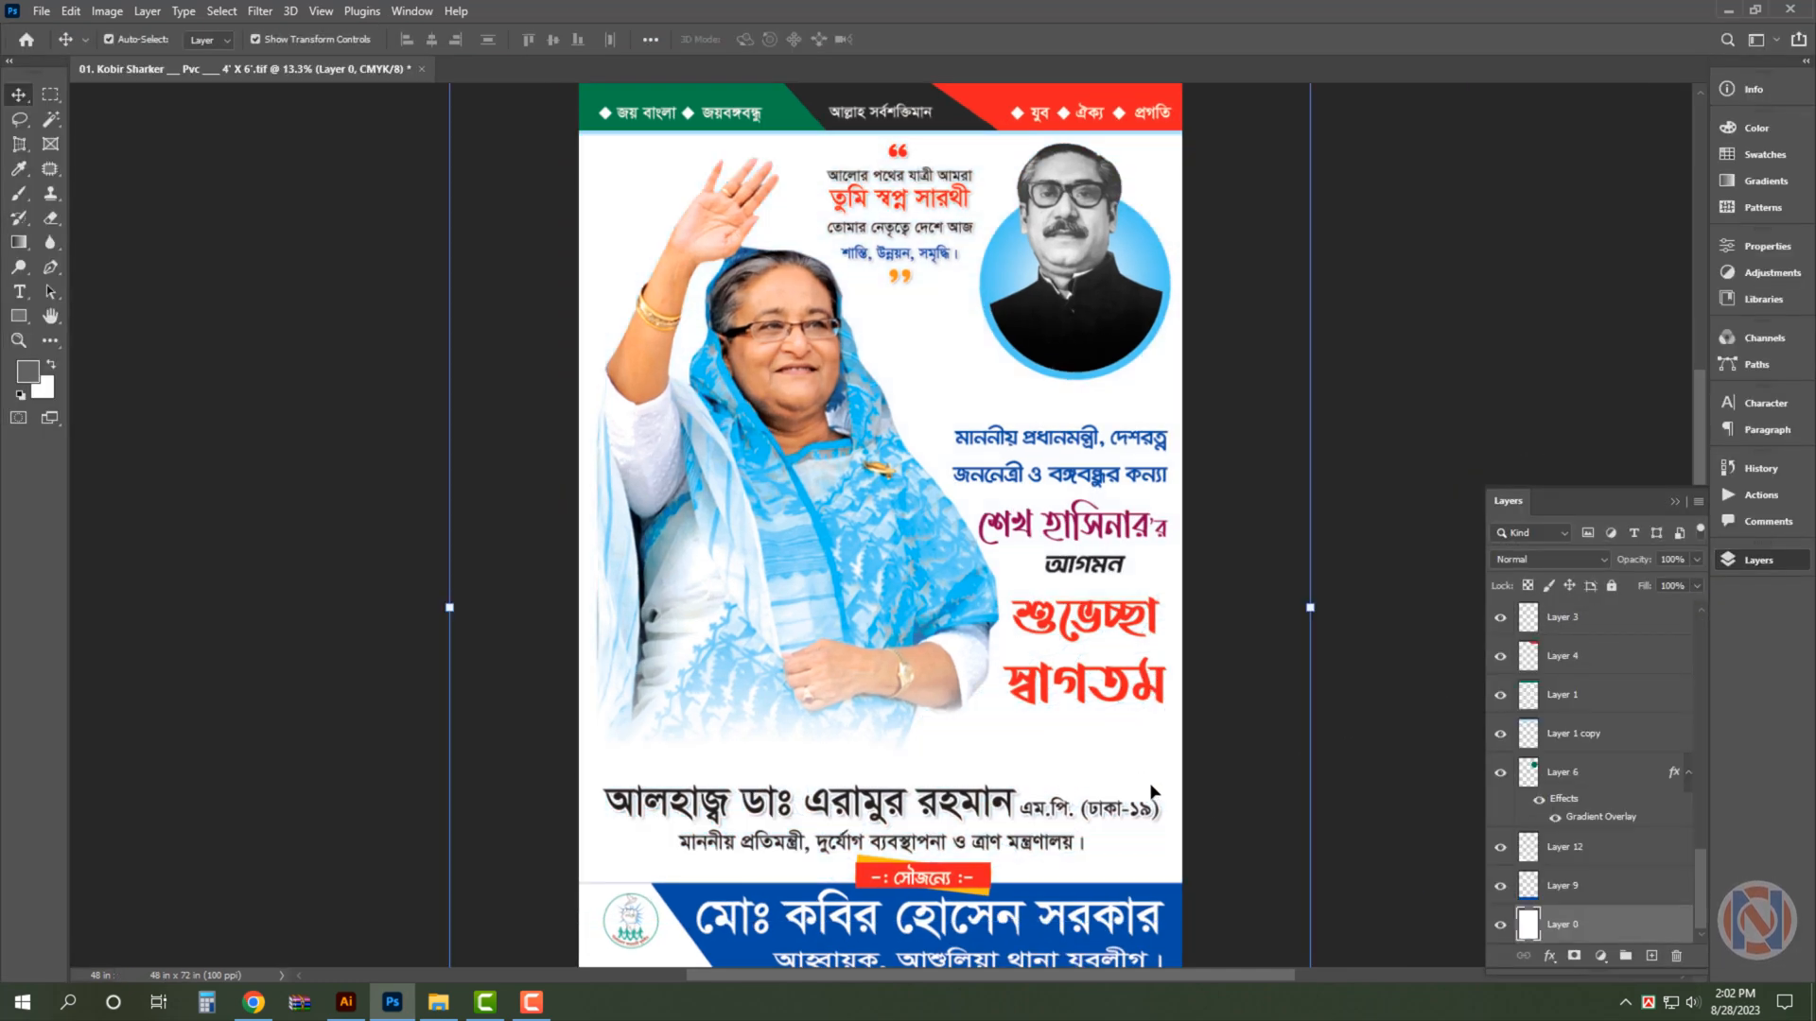
pyautogui.press('Delete')
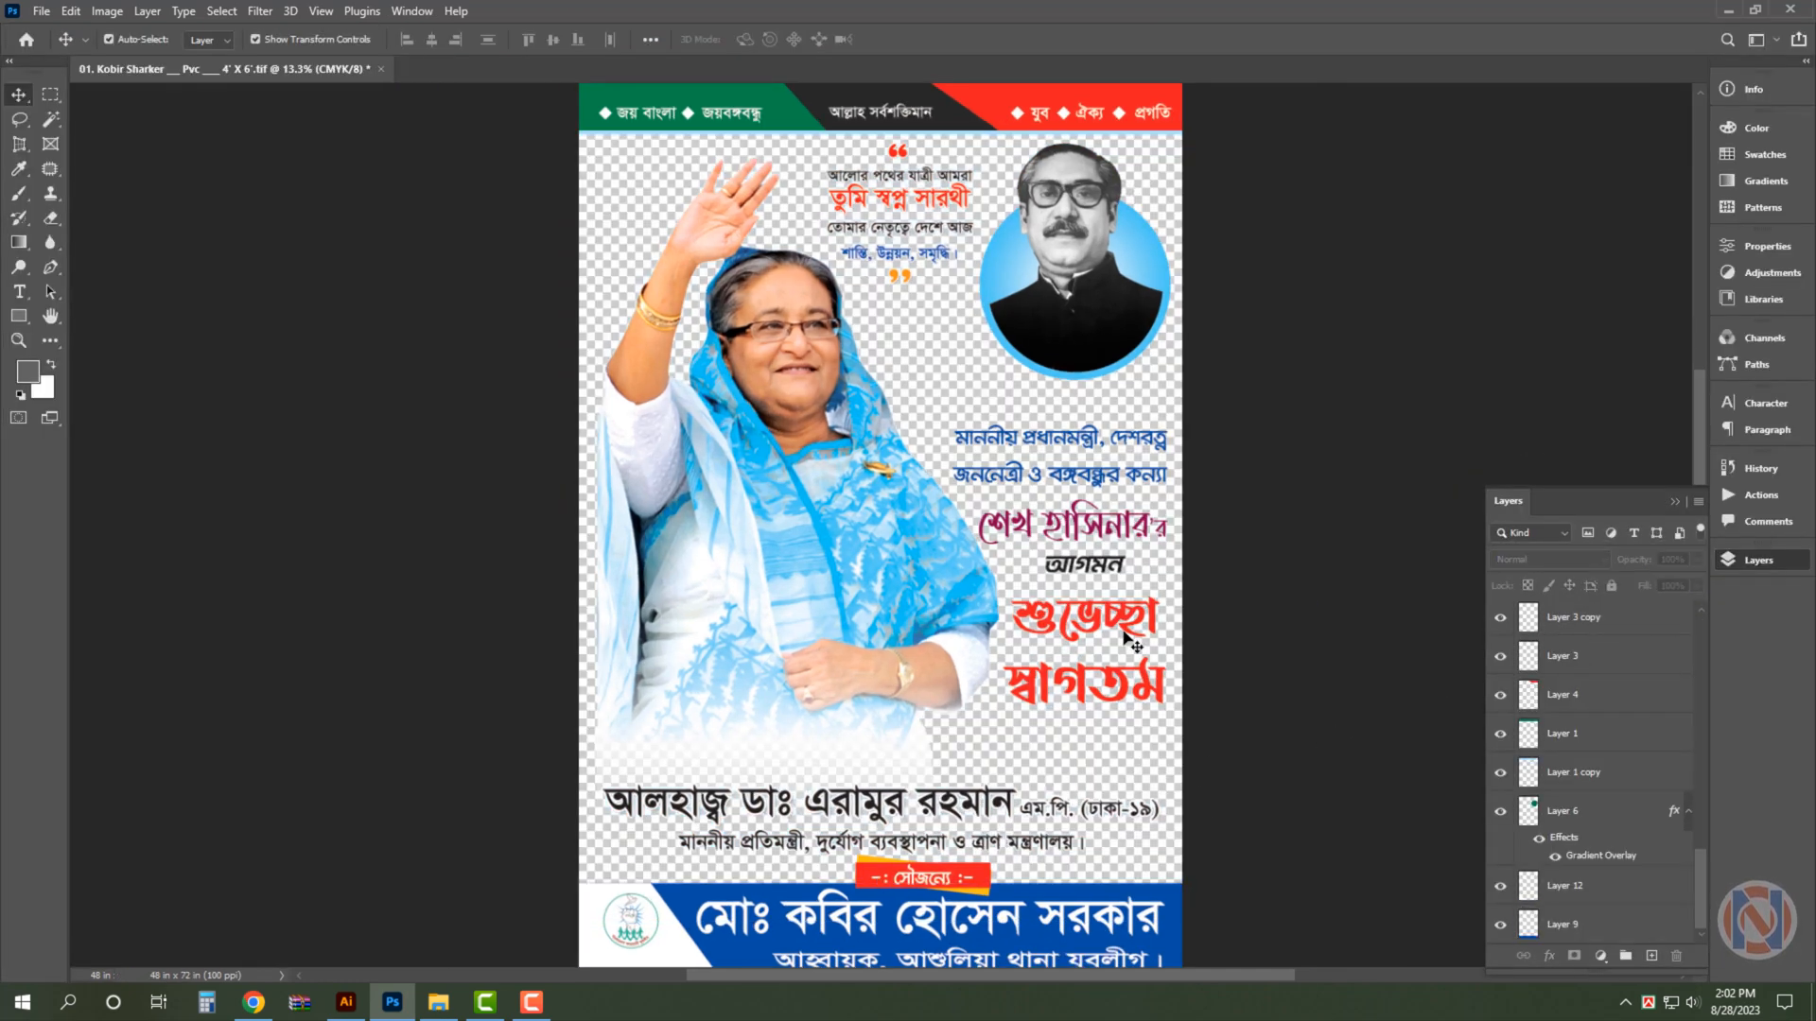
# - Delete the large waving portrait from the poster
pyautogui.click(437, 1002)
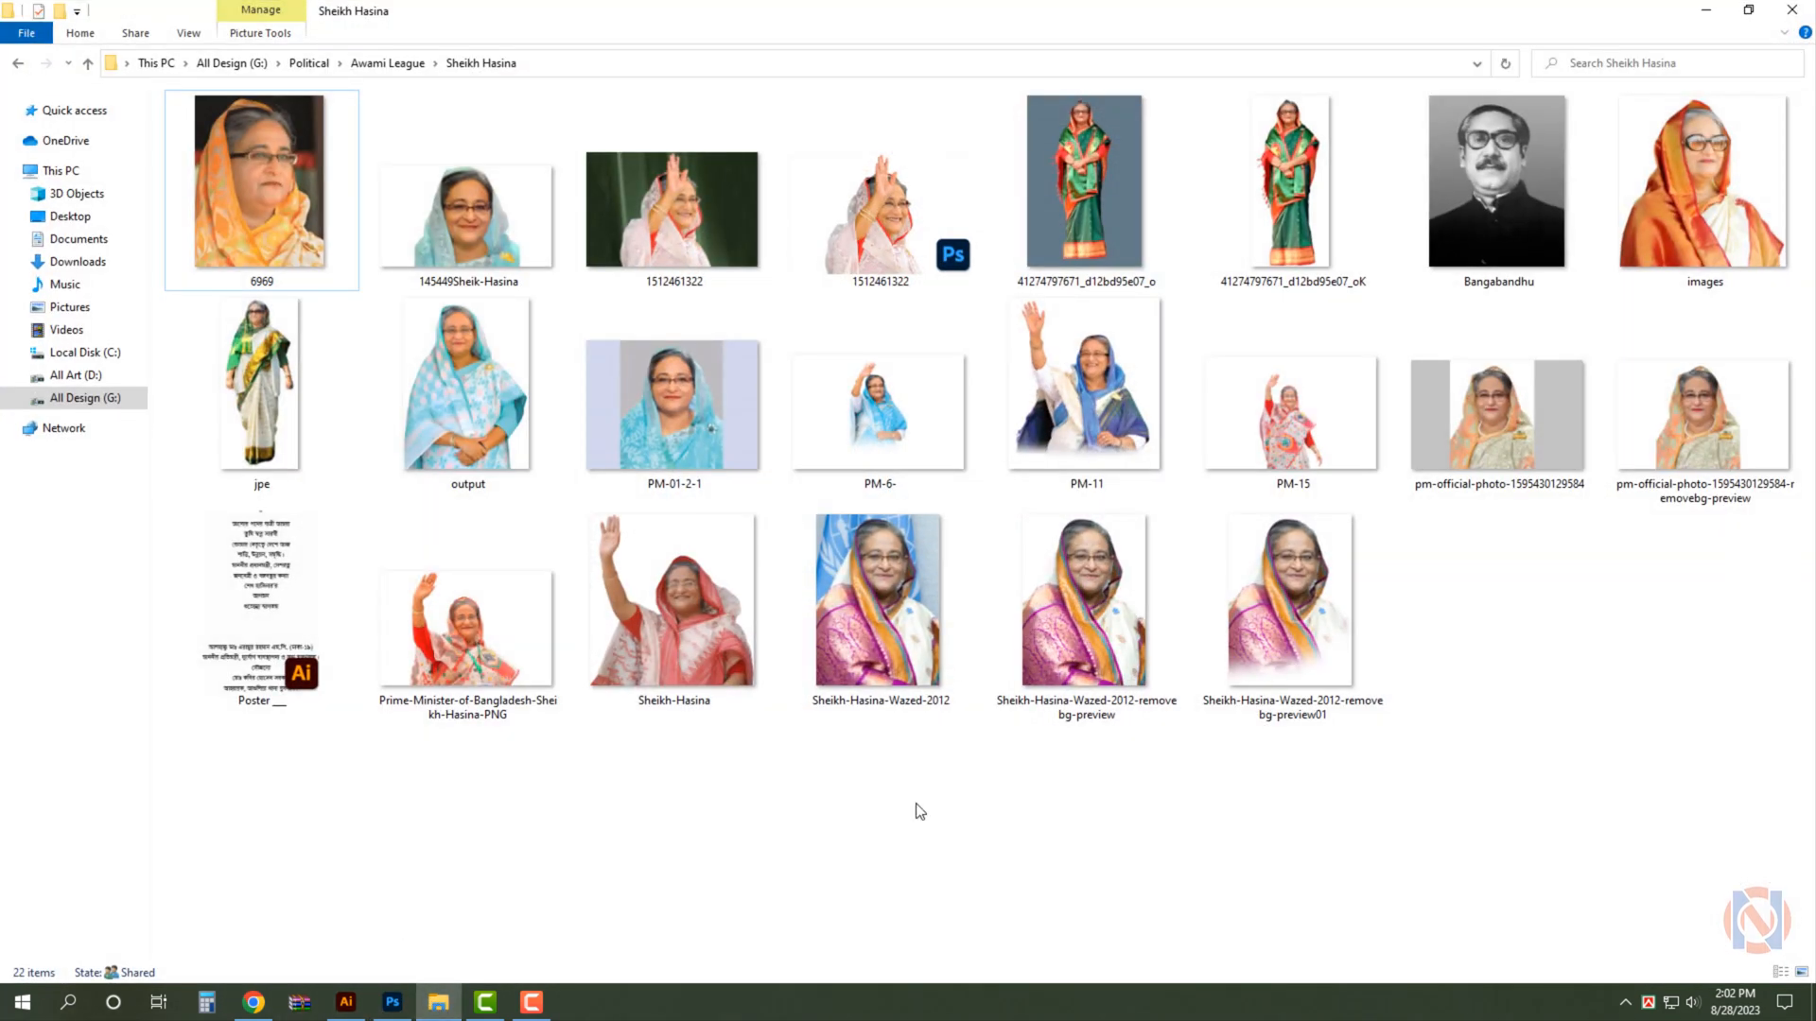
pyautogui.click(405, 1004)
pyautogui.click(828, 465)
pyautogui.press('Delete')
# - Open the output image from the Sheikh Hasina folder in Photoshop, cut its entire contents and close it without saving
pyautogui.click(438, 1003)
pyautogui.click(458, 413)
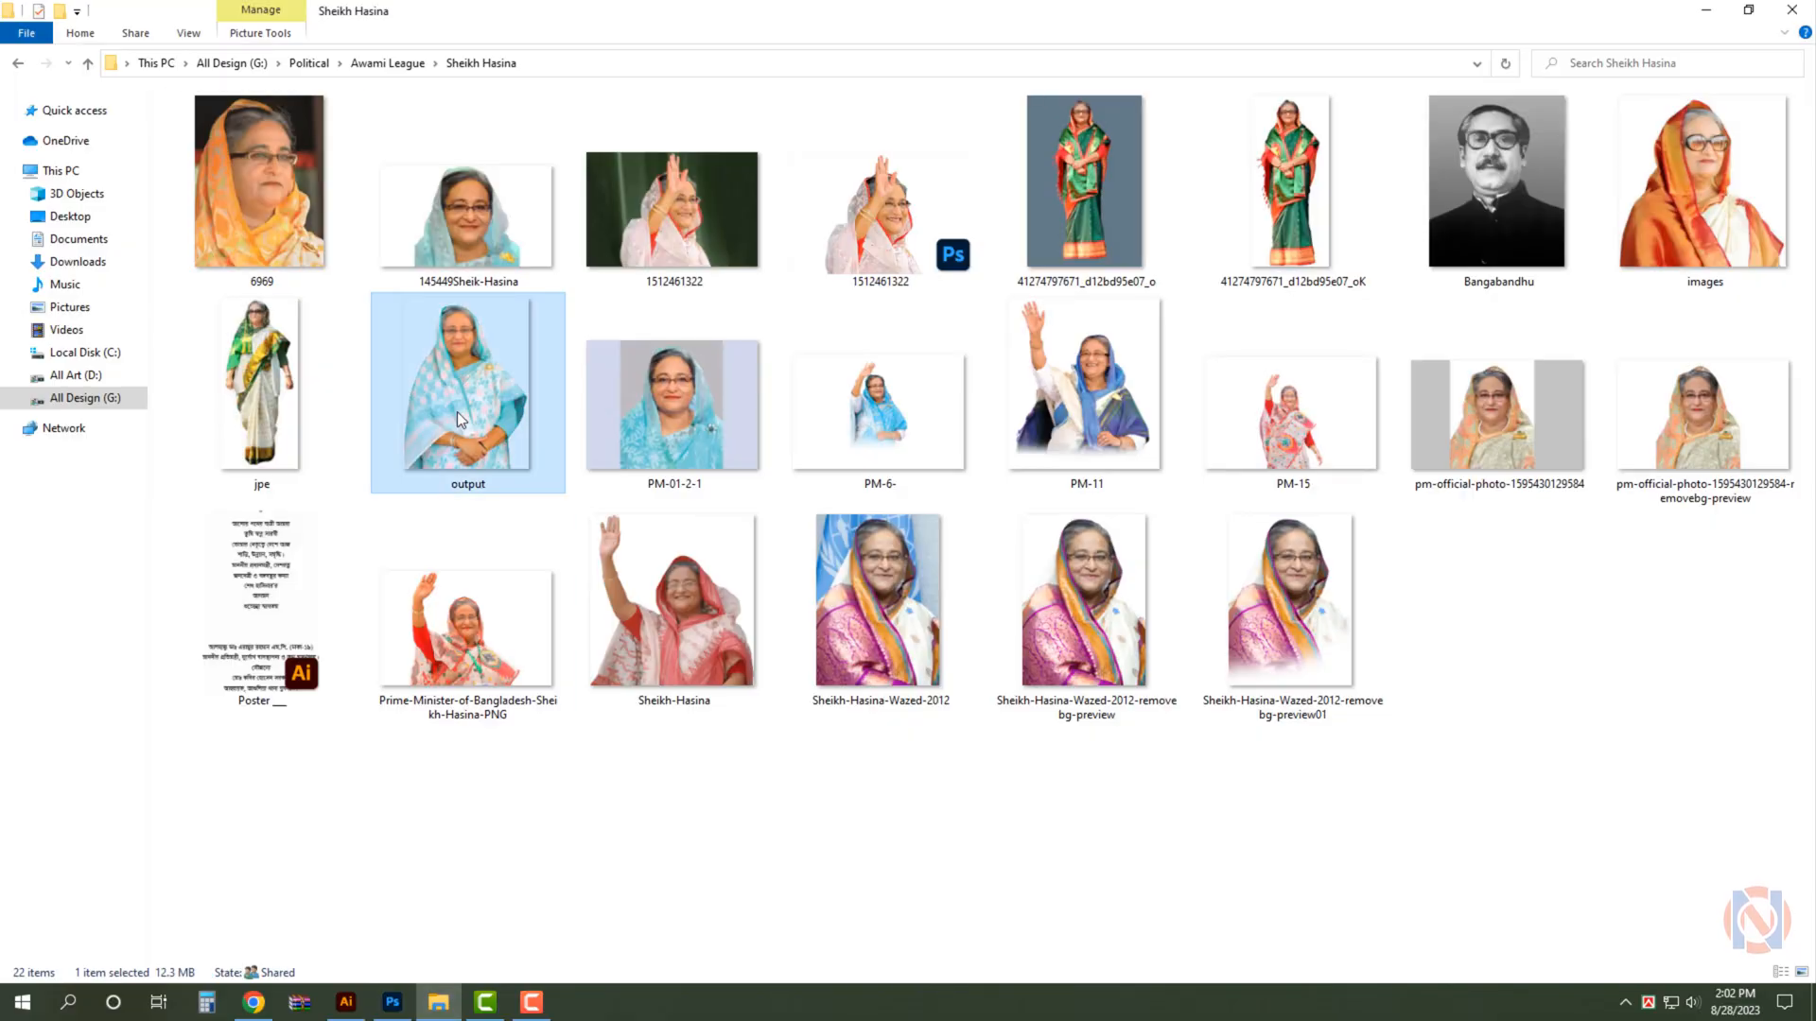
pyautogui.moveTo(484, 459); pyautogui.dragTo(1402, 181)
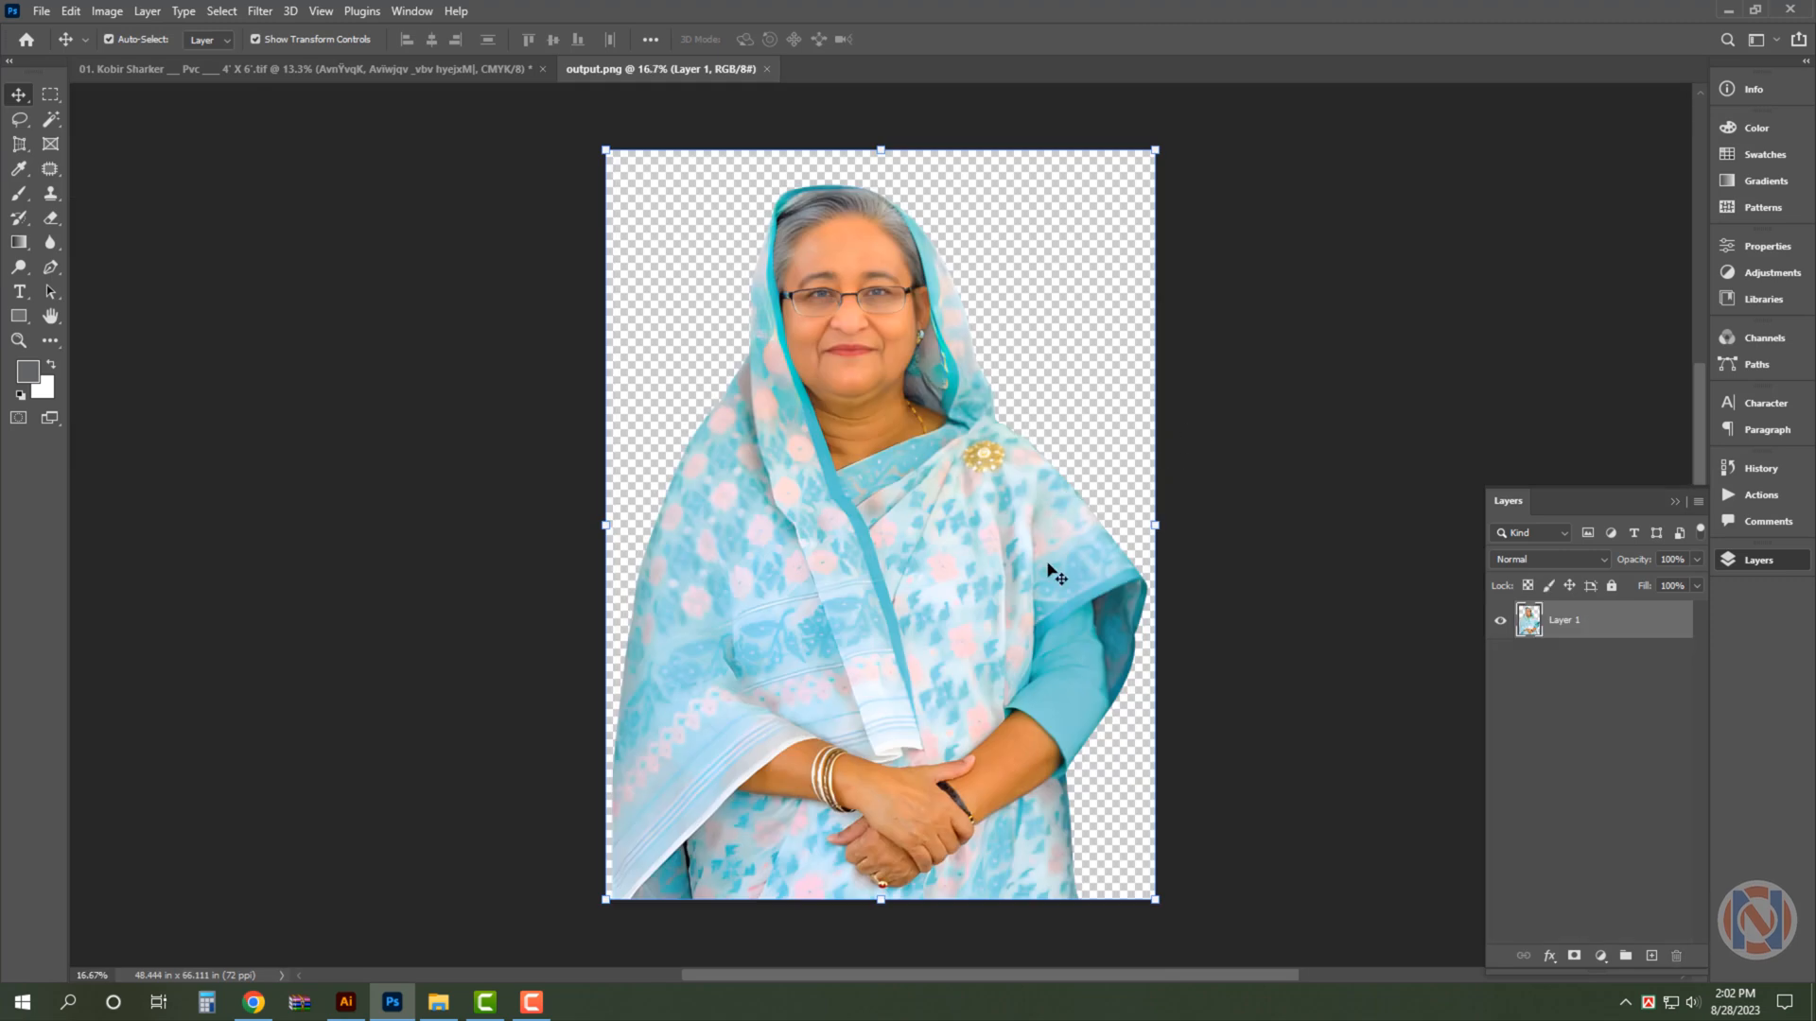
pyautogui.hotkey('ctrl', 'a')
pyautogui.hotkey('ctrl', 'x')
pyautogui.hotkey('ctrl', 'w')
pyautogui.press('n')
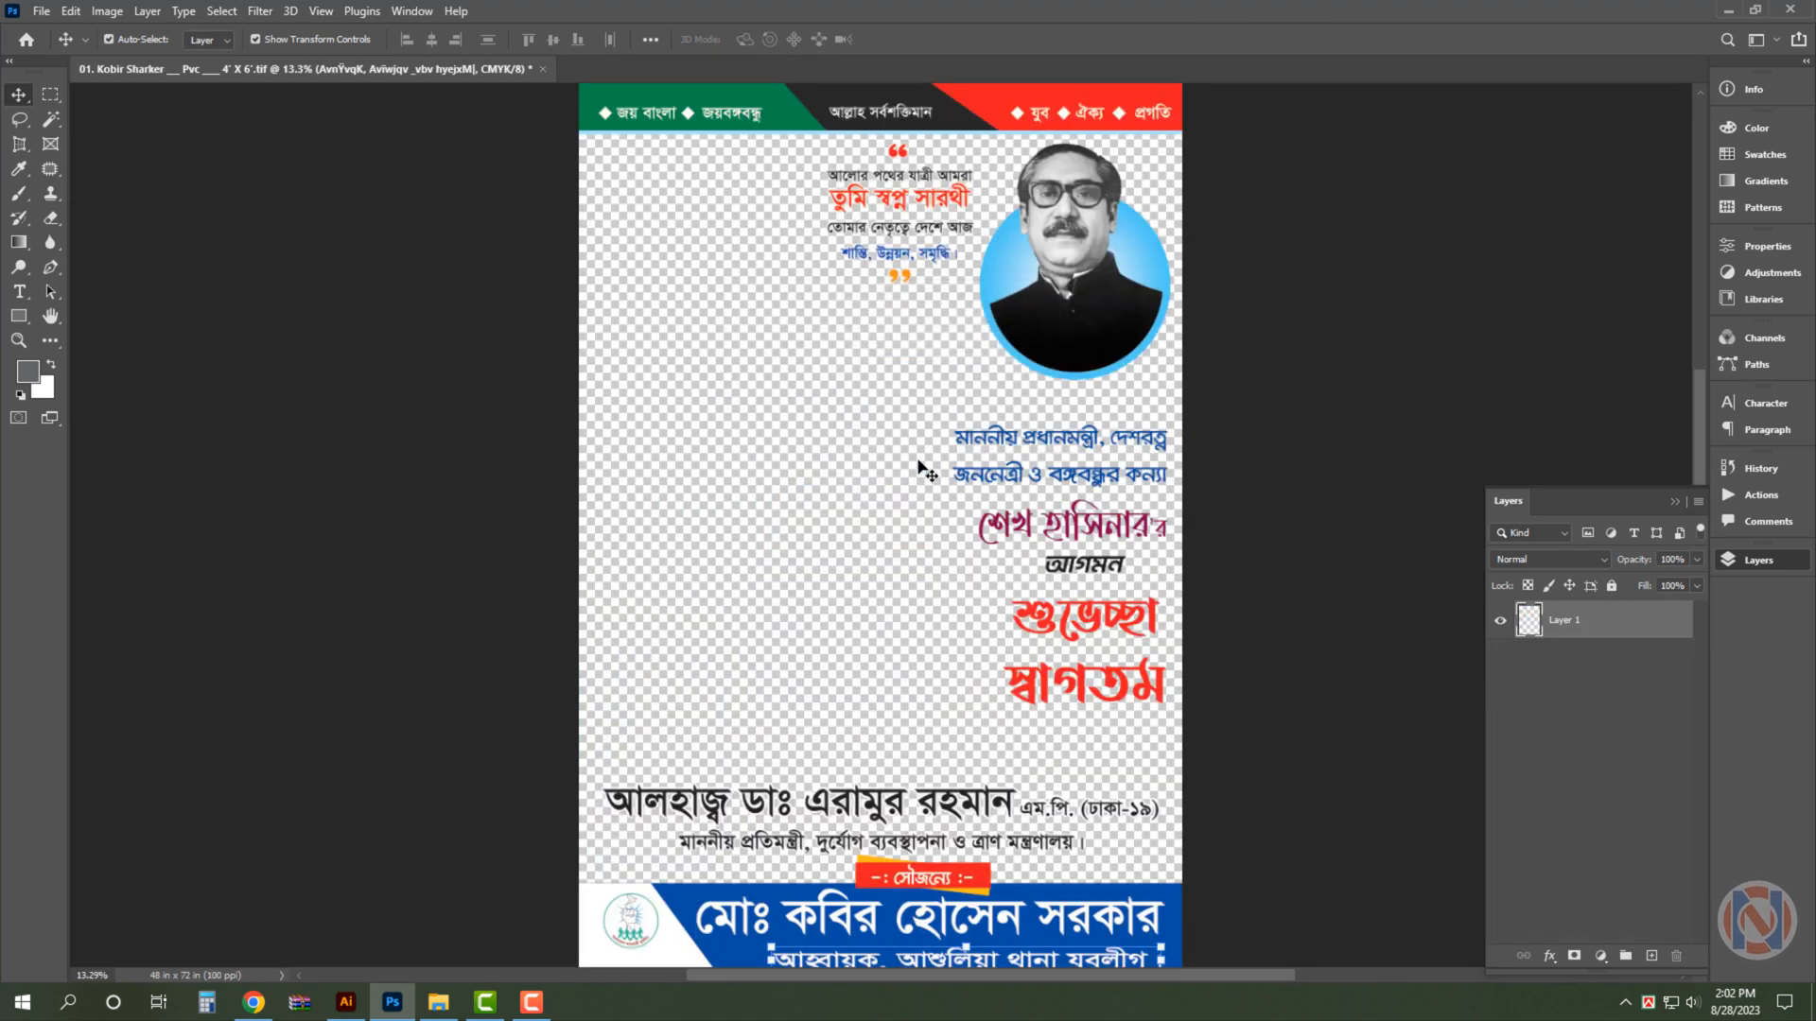
# - Paste the new portrait into the poster's left half, enlarge it to about 110% and place it behind the text
pyautogui.hotkey('ctrl', 'v')
pyautogui.hotkey('ctrl', 't')
pyautogui.moveTo(877, 514); pyautogui.dragTo(768, 423)
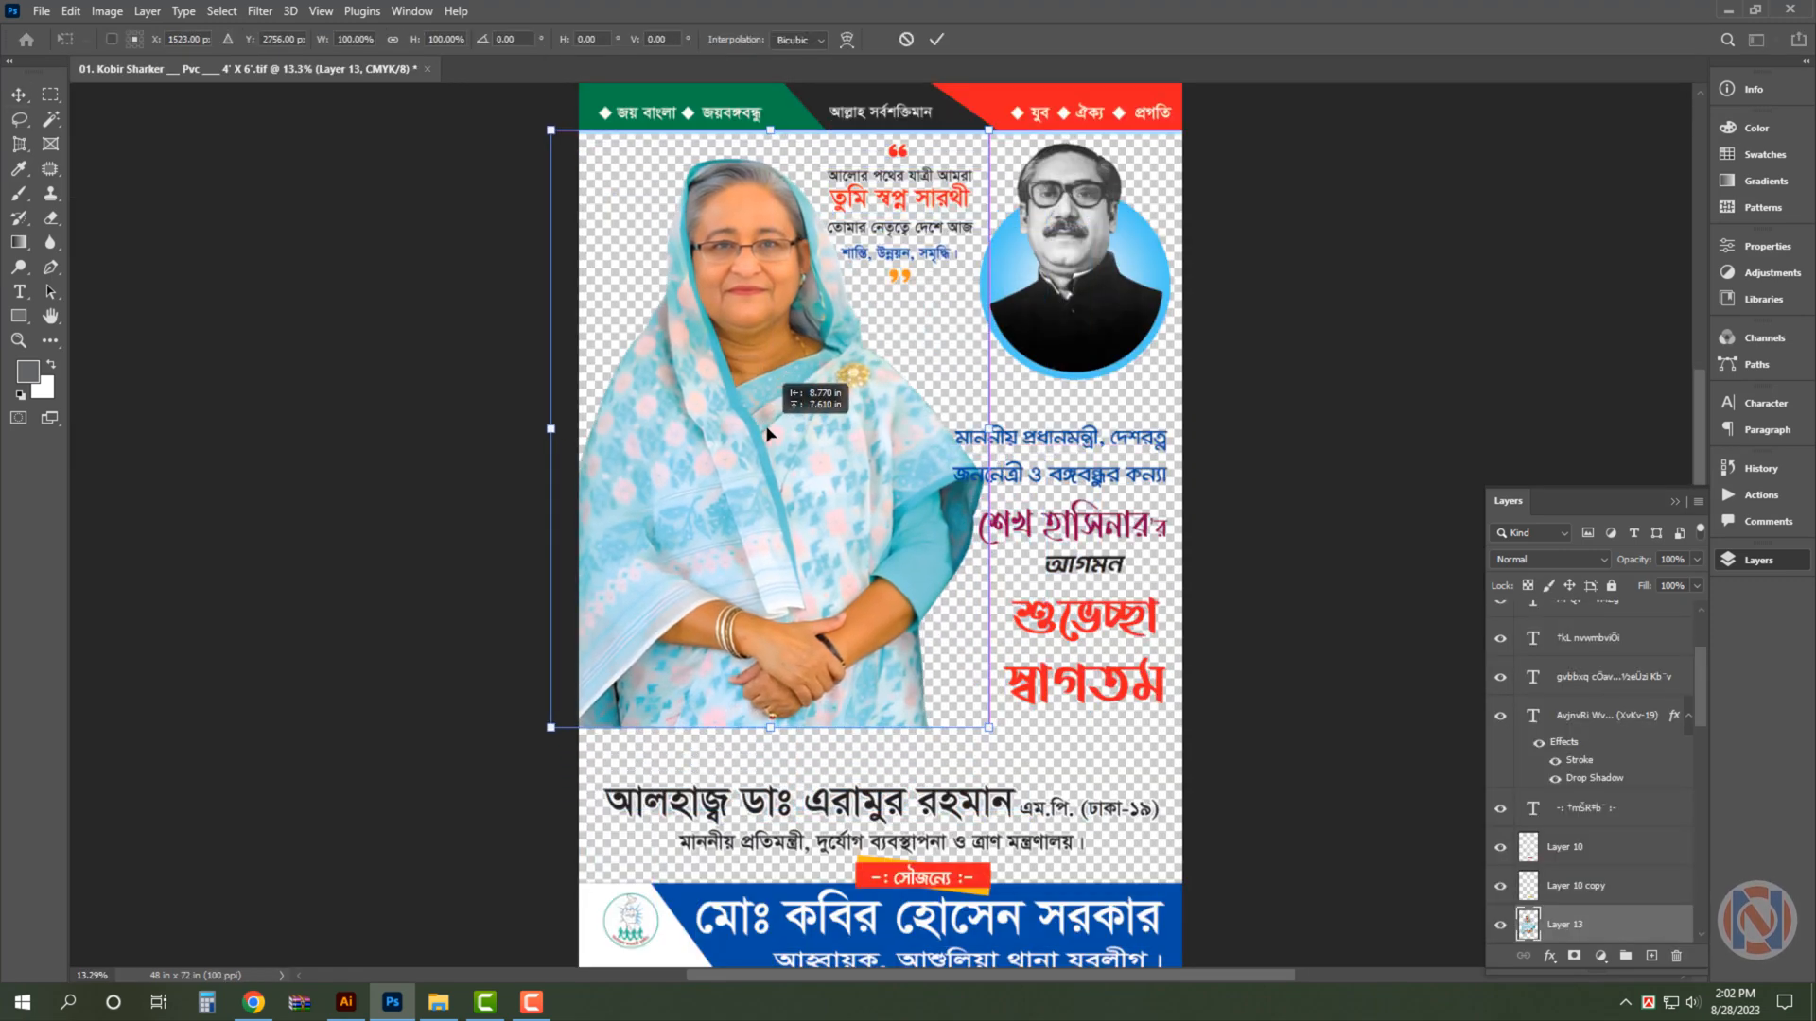
pyautogui.moveTo(989, 728); pyautogui.dragTo(1031, 785)
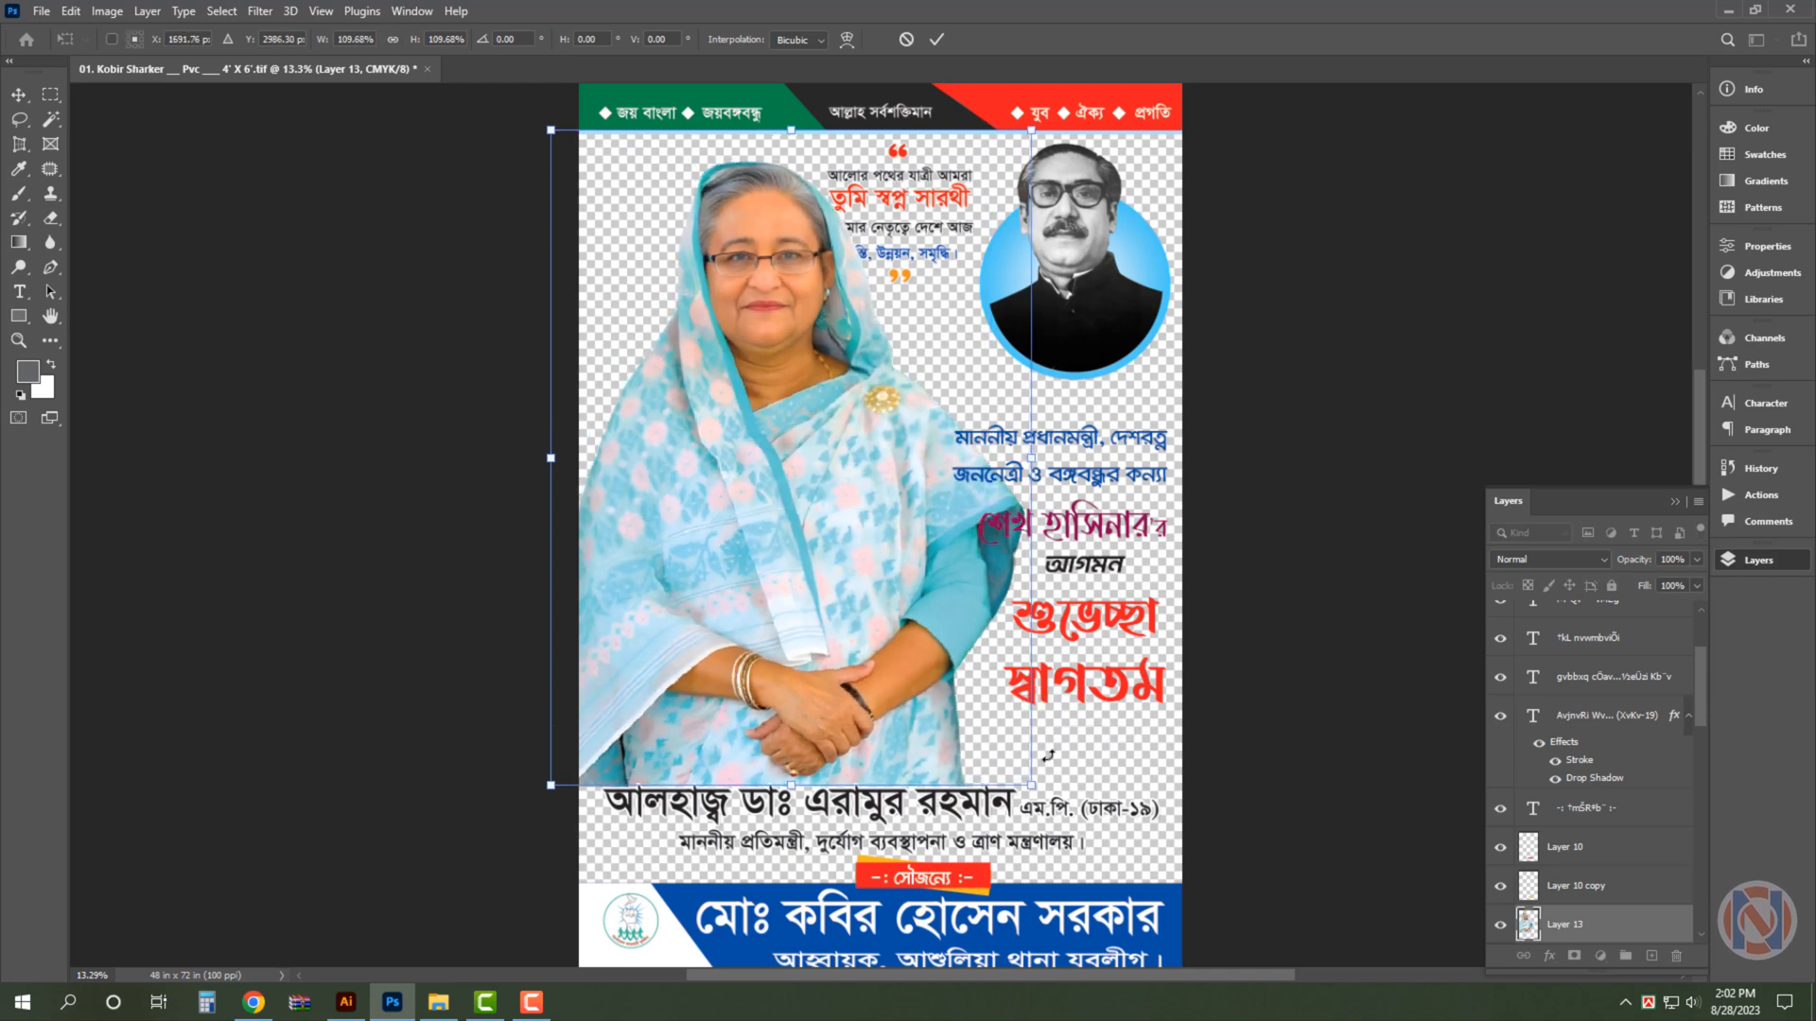
pyautogui.press('Return')
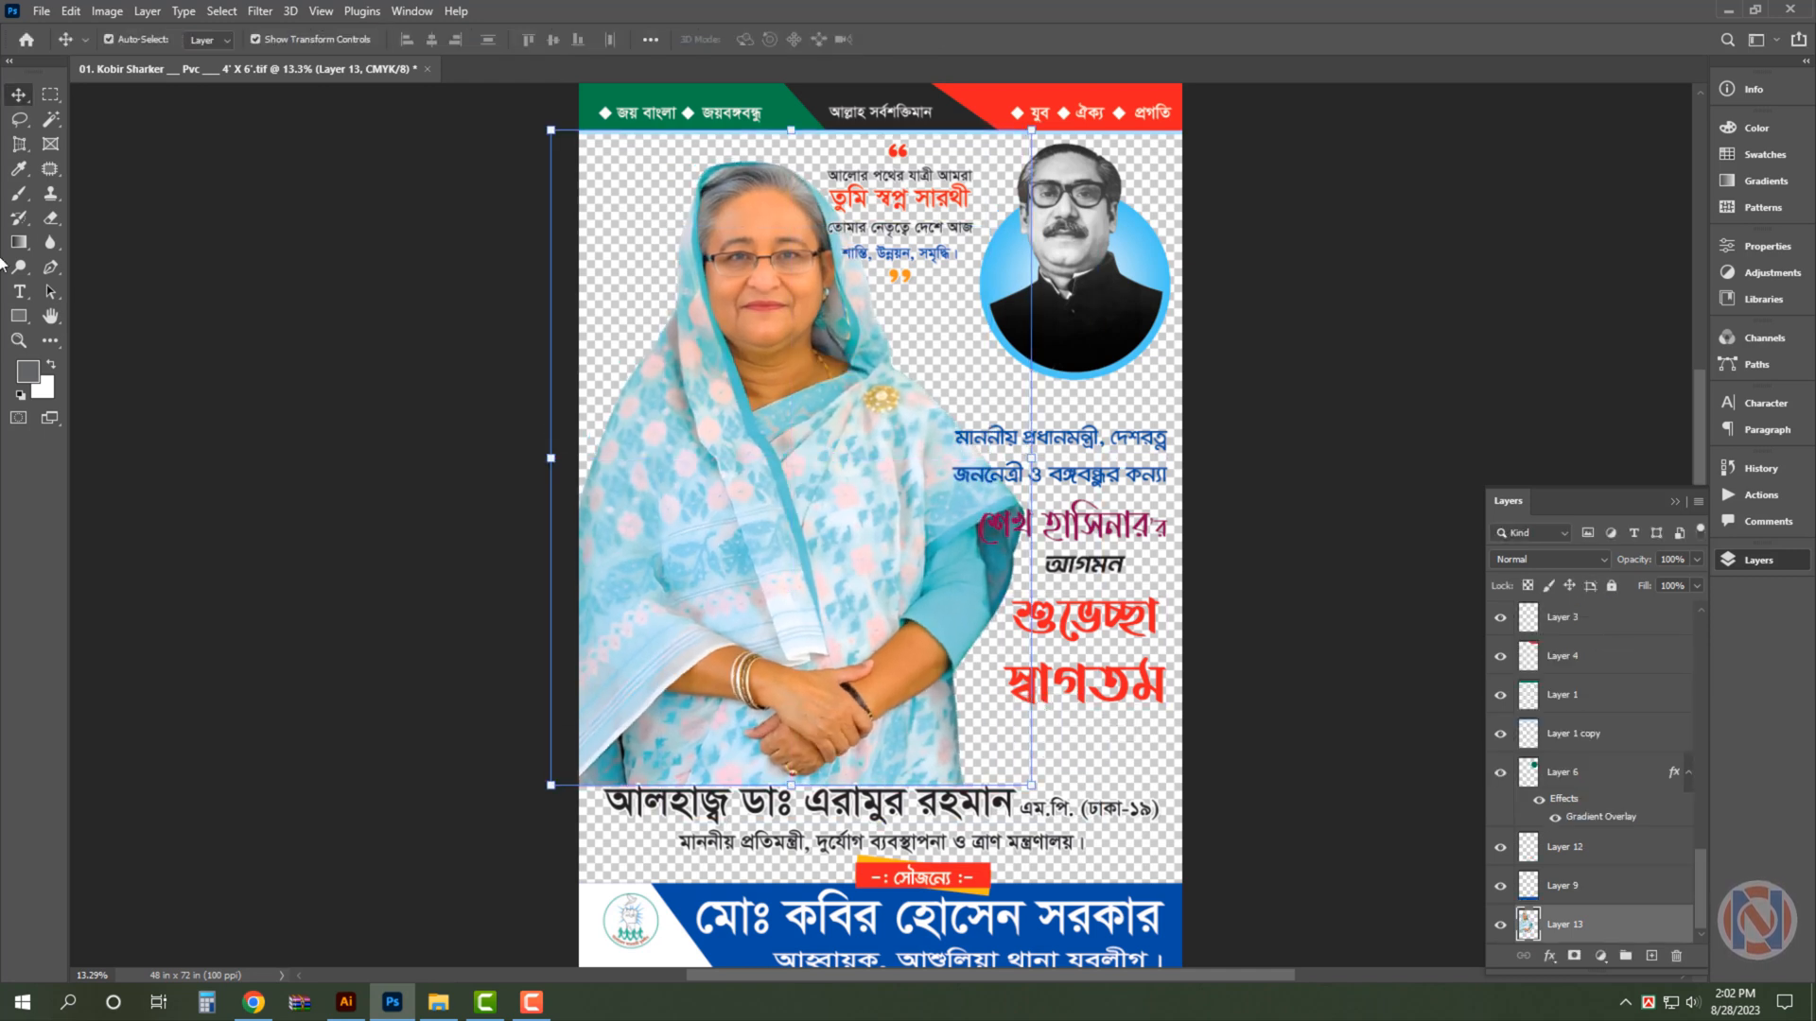
# - Fade out the new portrait's lower edge above the name line with a soft 2000 px Eraser
pyautogui.click(52, 221)
pyautogui.moveTo(922, 748); pyautogui.dragTo(529, 875)
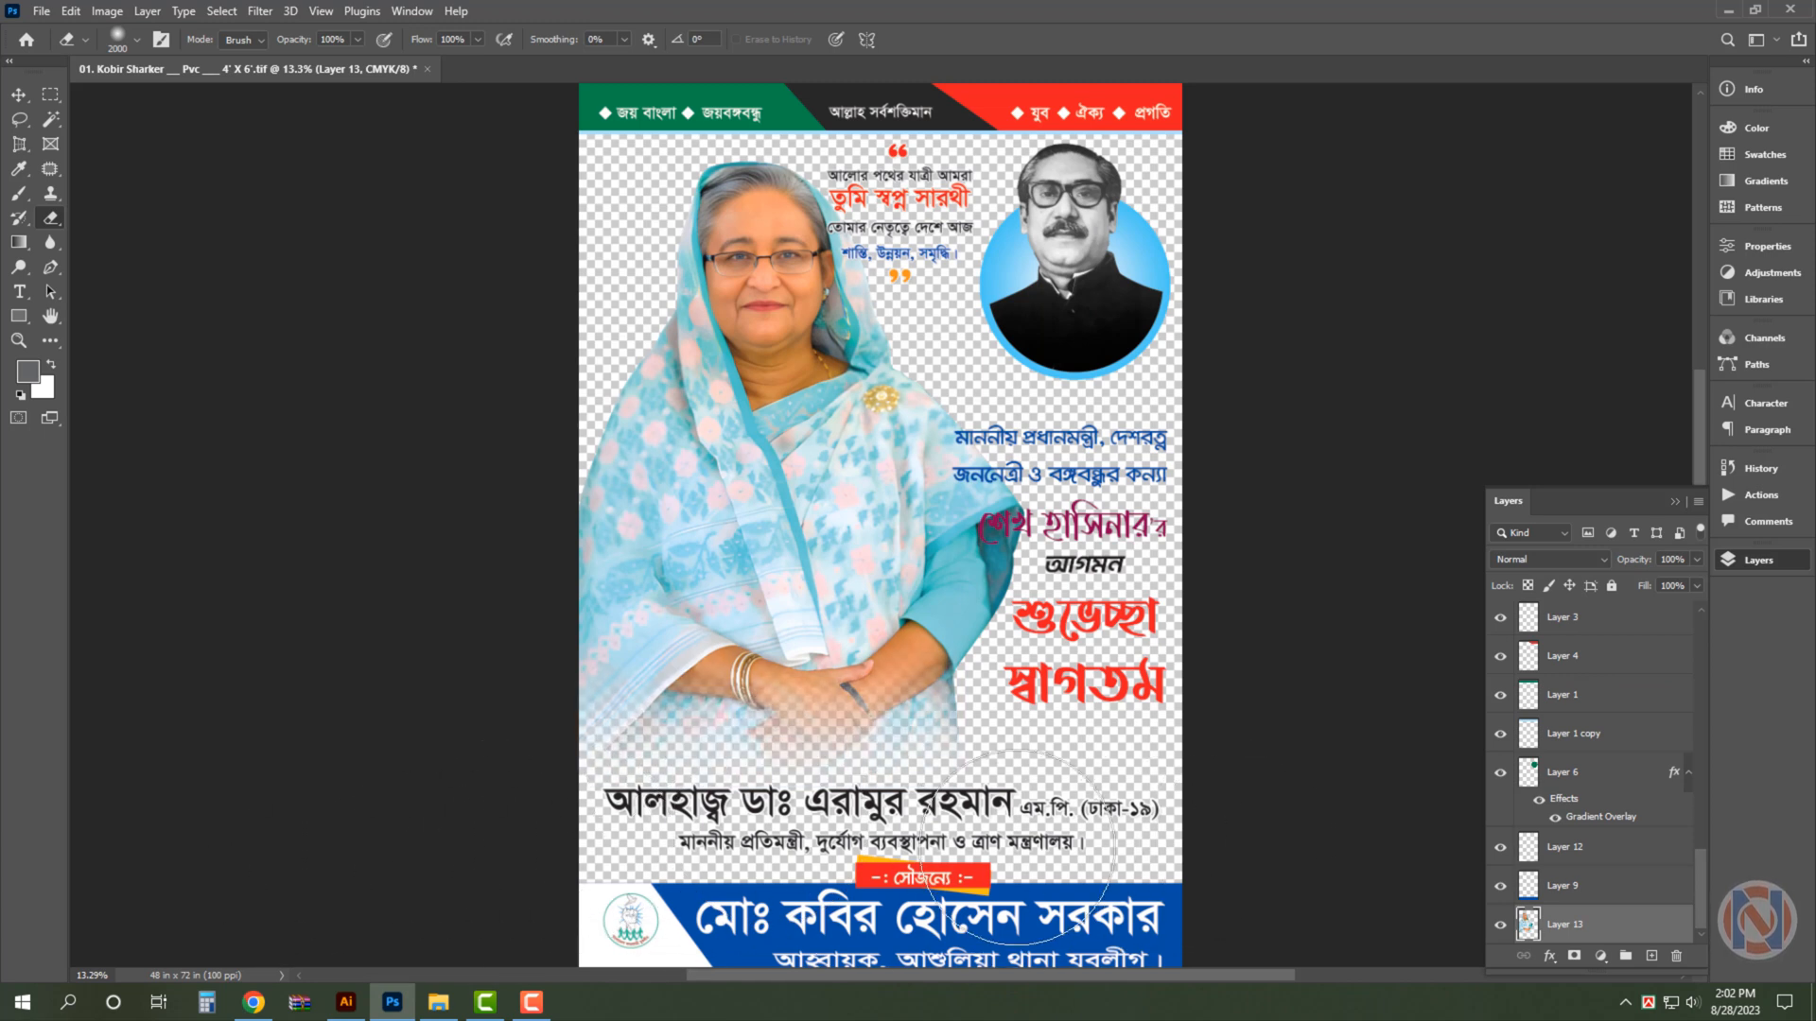
pyautogui.press('v')
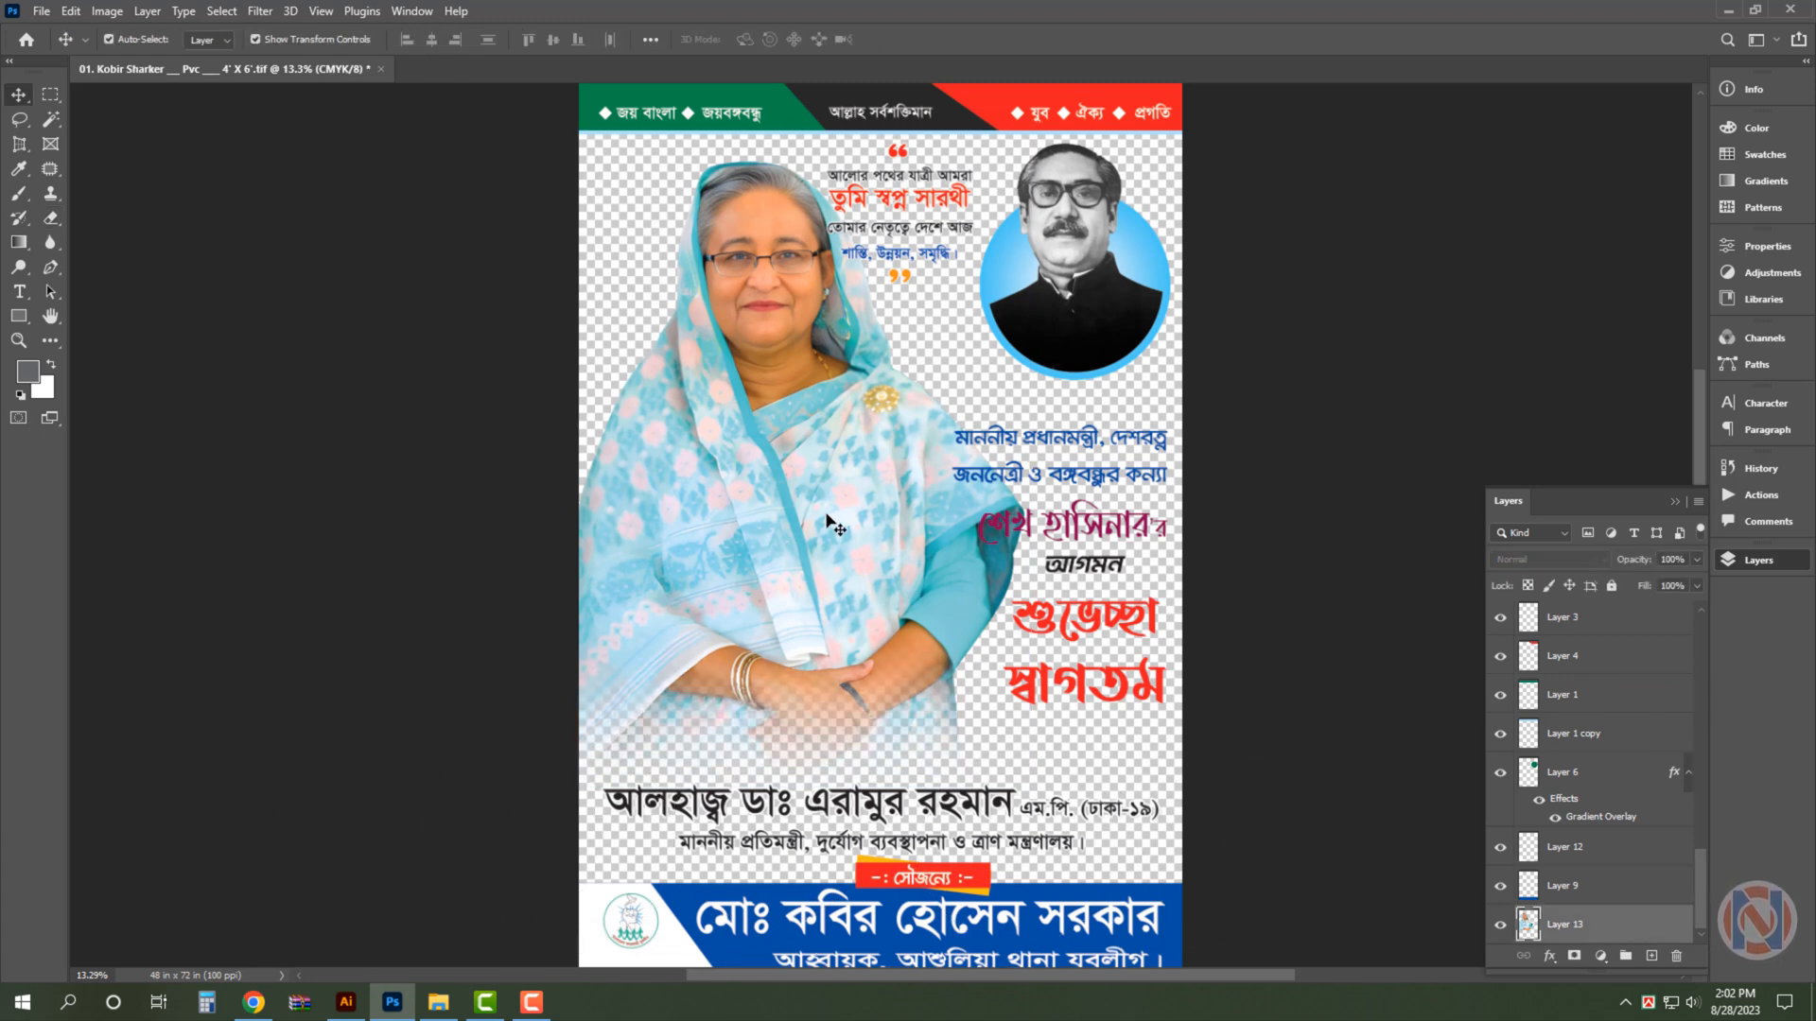
# - Scale the quotation text between the two portraits down to 77.47%
pyautogui.click(917, 255)
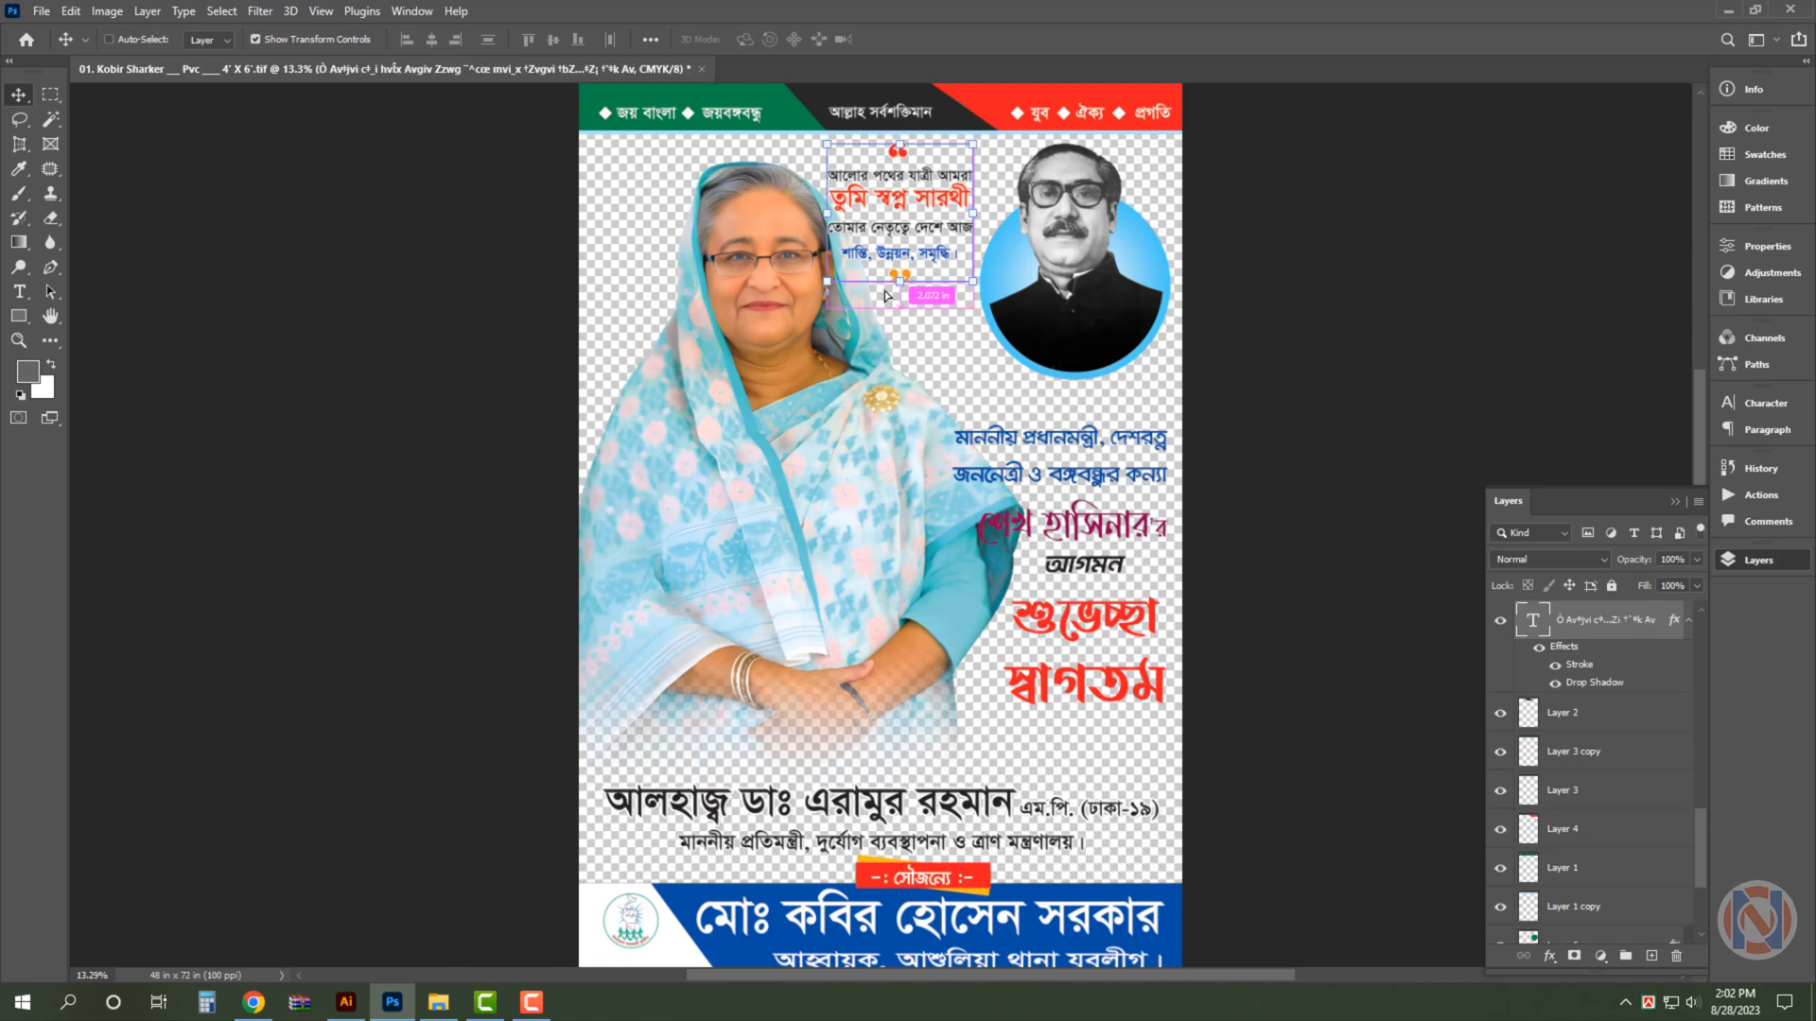
pyautogui.hotkey('ctrl', 't')
pyautogui.moveTo(841, 314); pyautogui.dragTo(862, 287)
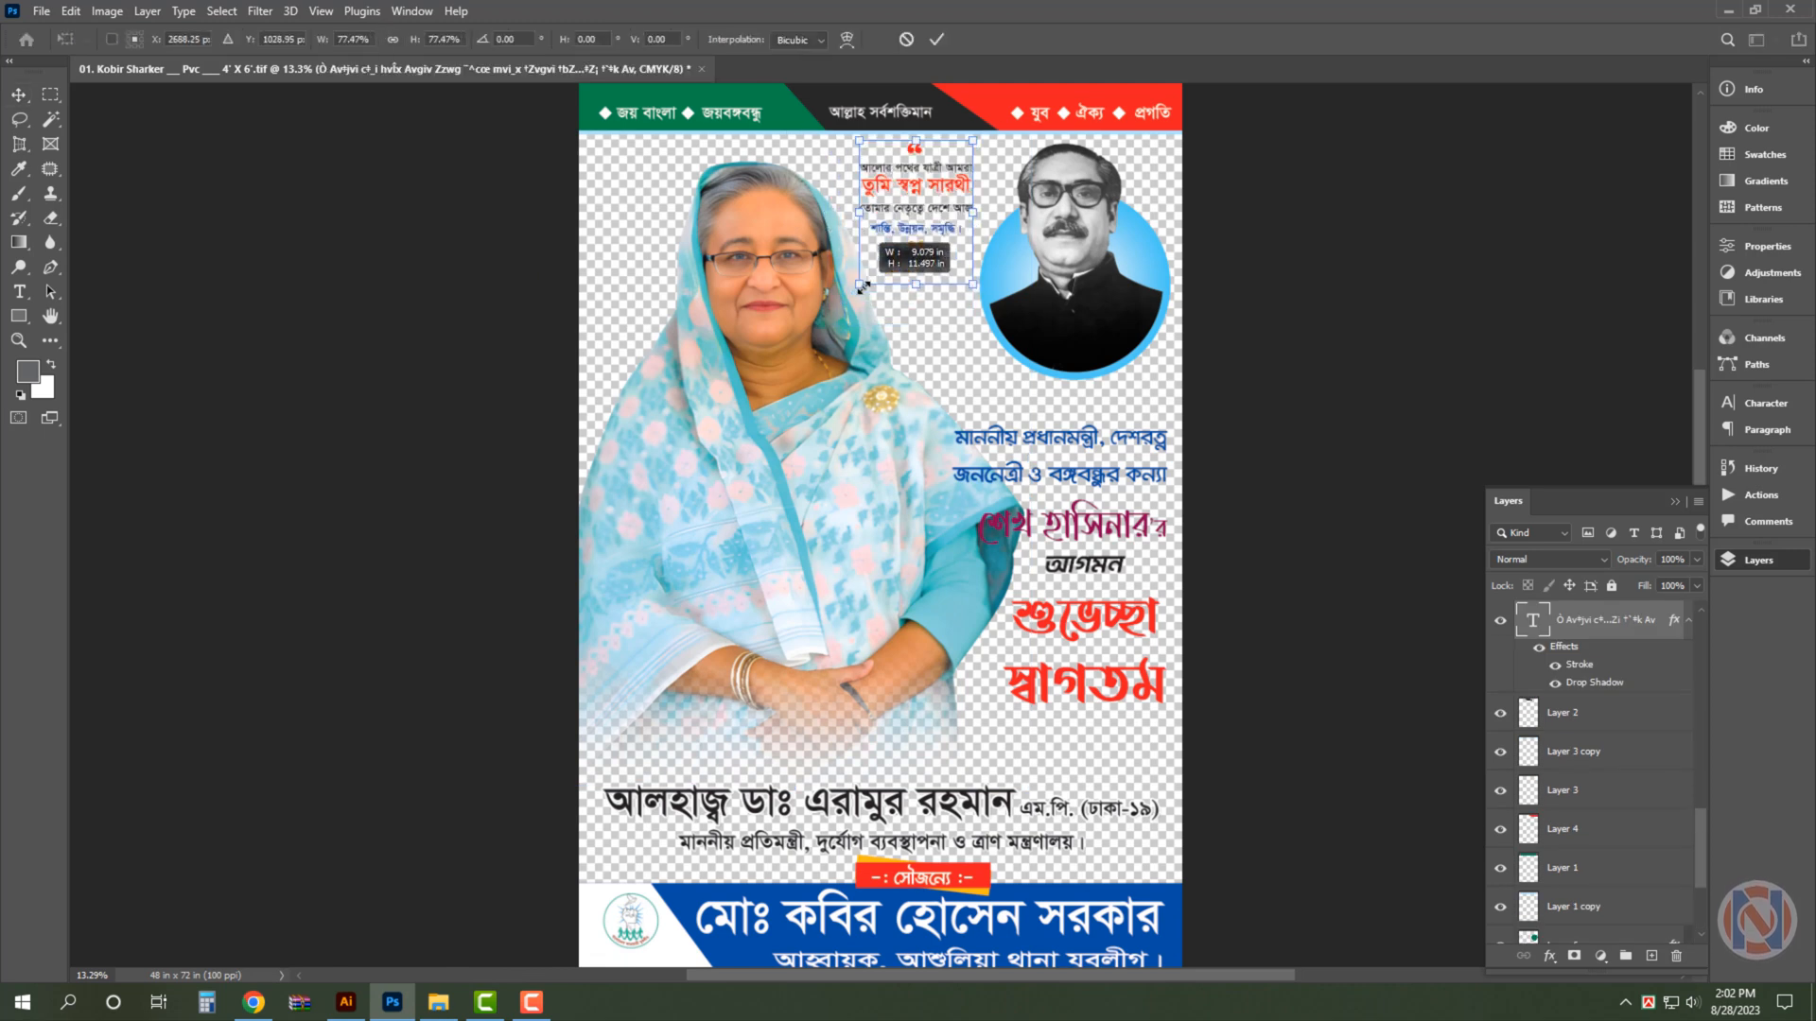
pyautogui.press('Return')
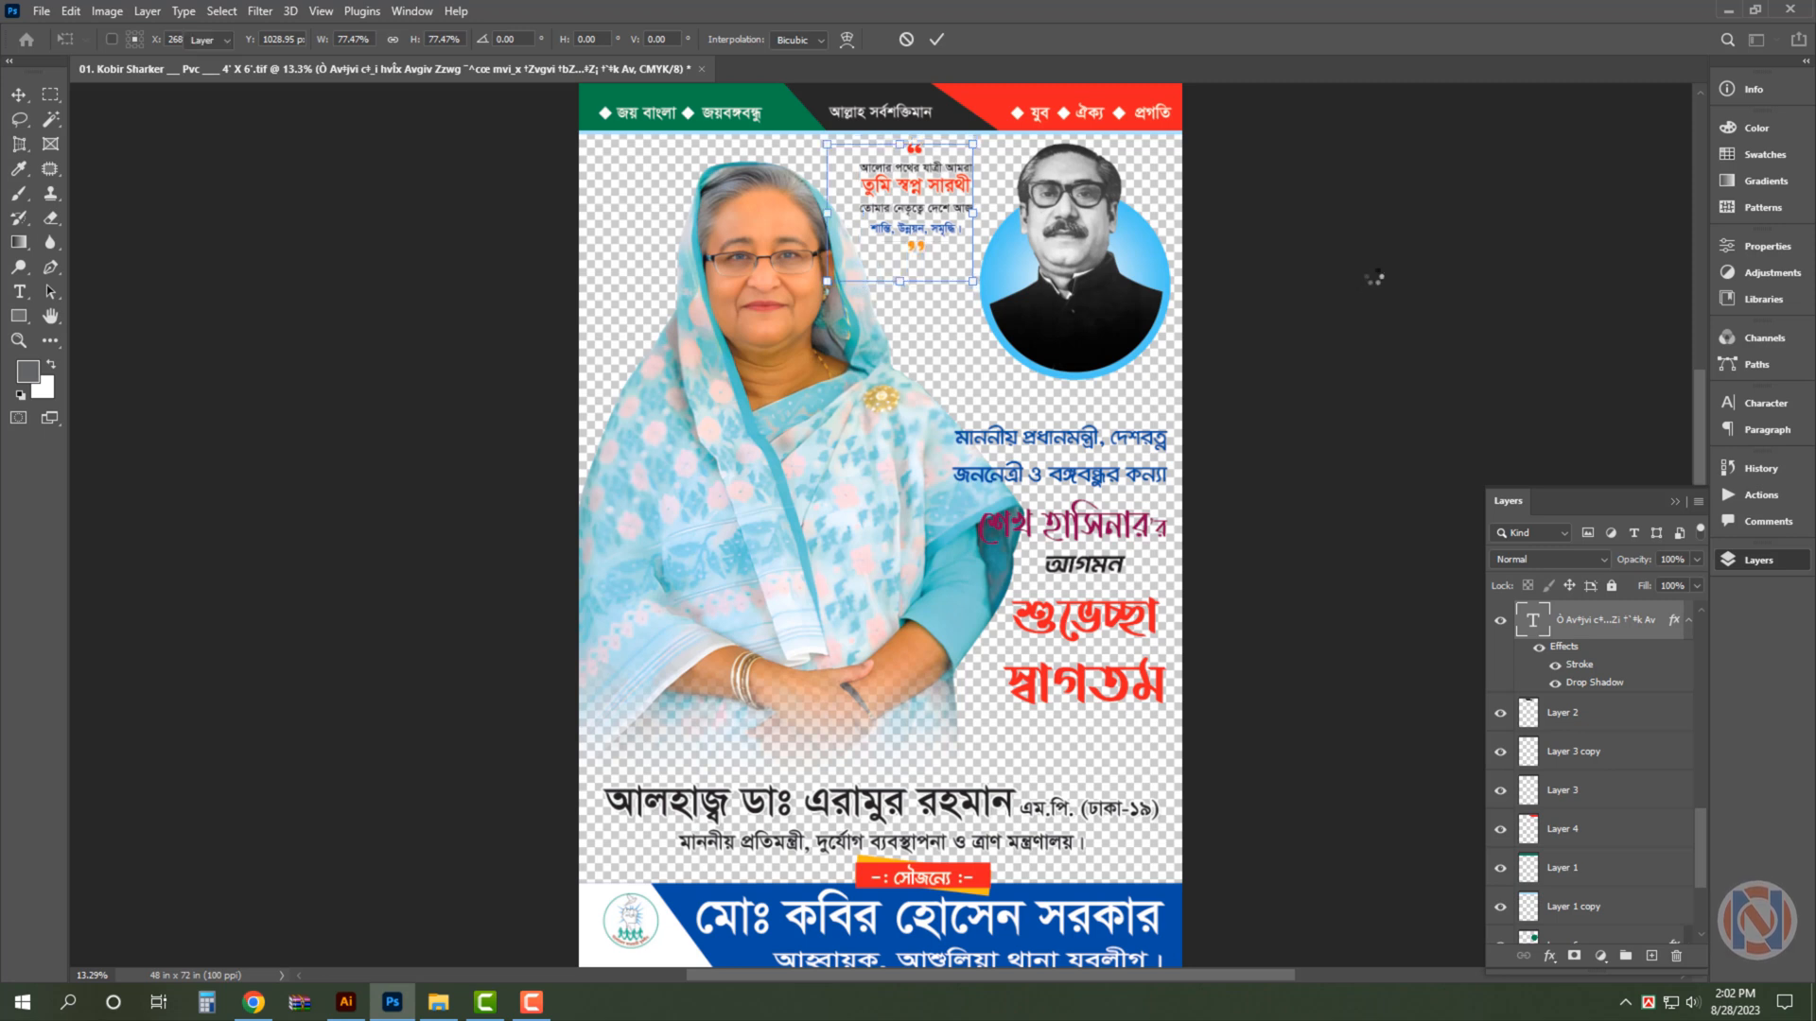
# - Shift the large portrait slightly left, away from the quotation and welcome text, and deselect it
pyautogui.moveTo(743, 515); pyautogui.dragTo(798, 557)
pyautogui.click(1377, 410)
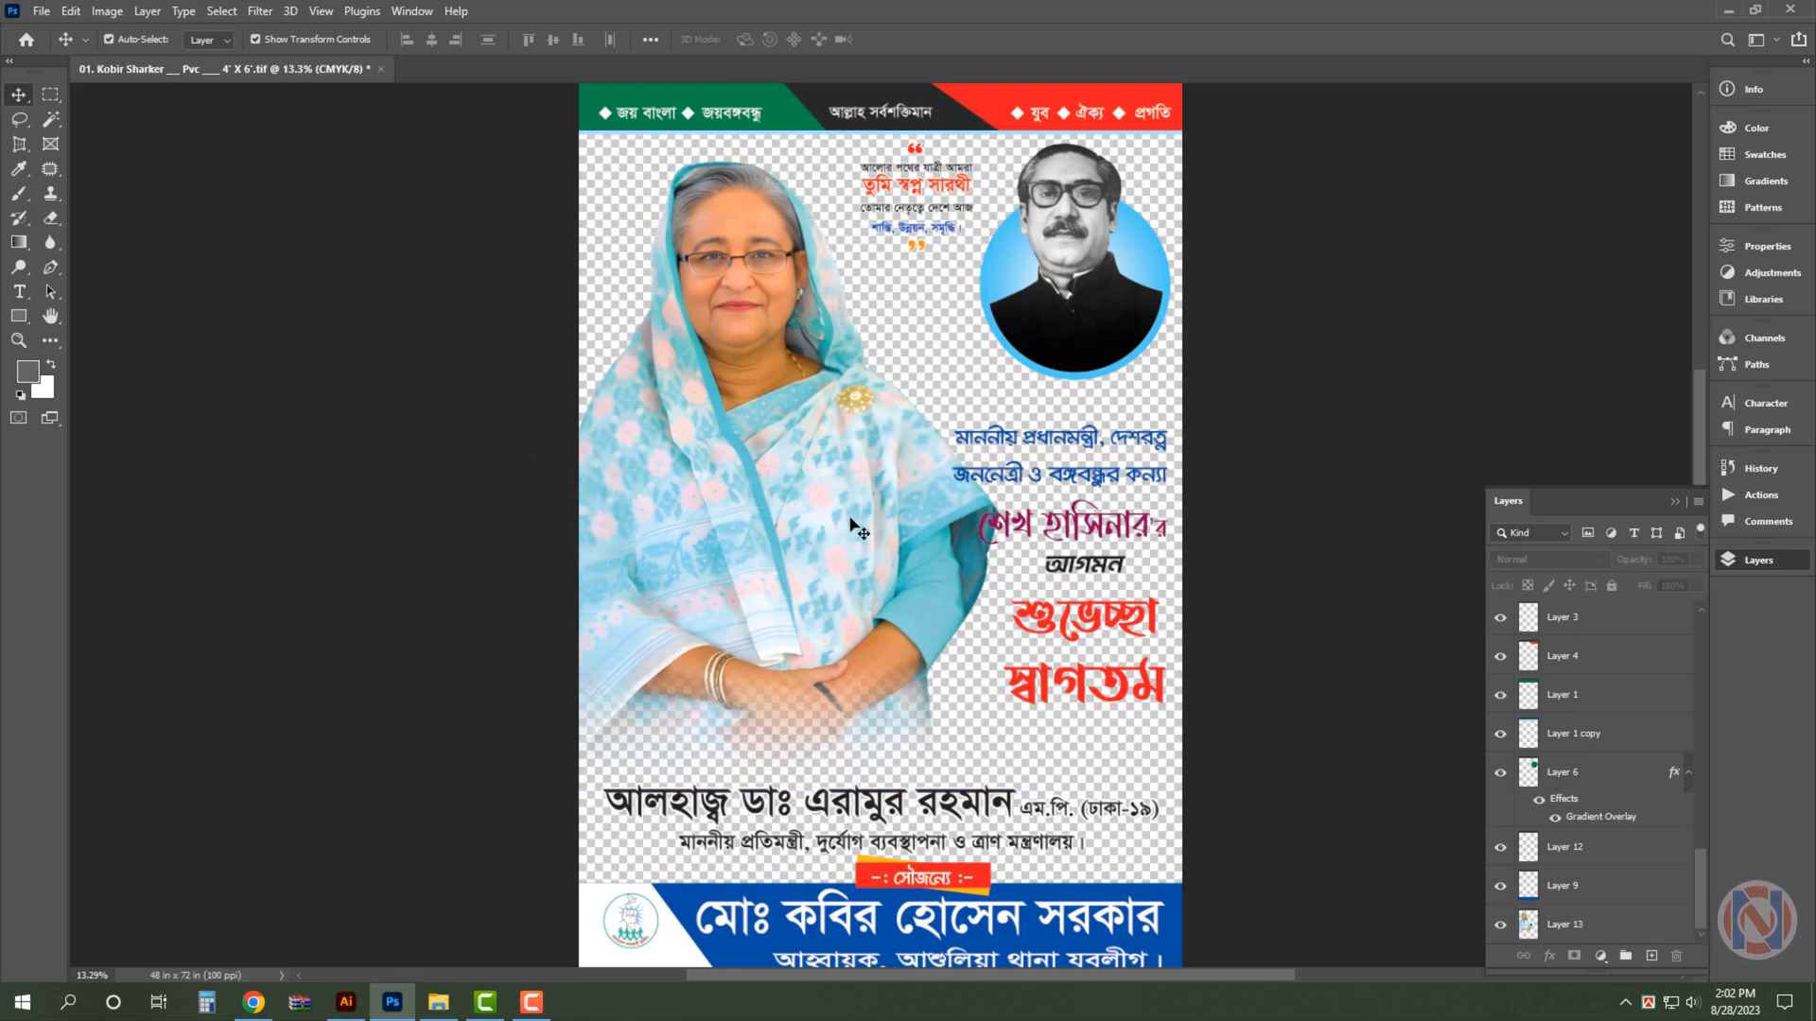
# - Try to fade the large portrait's edge beside the welcome text with a soft 1800 px Eraser
pyautogui.click(856, 526)
pyautogui.click(52, 218)
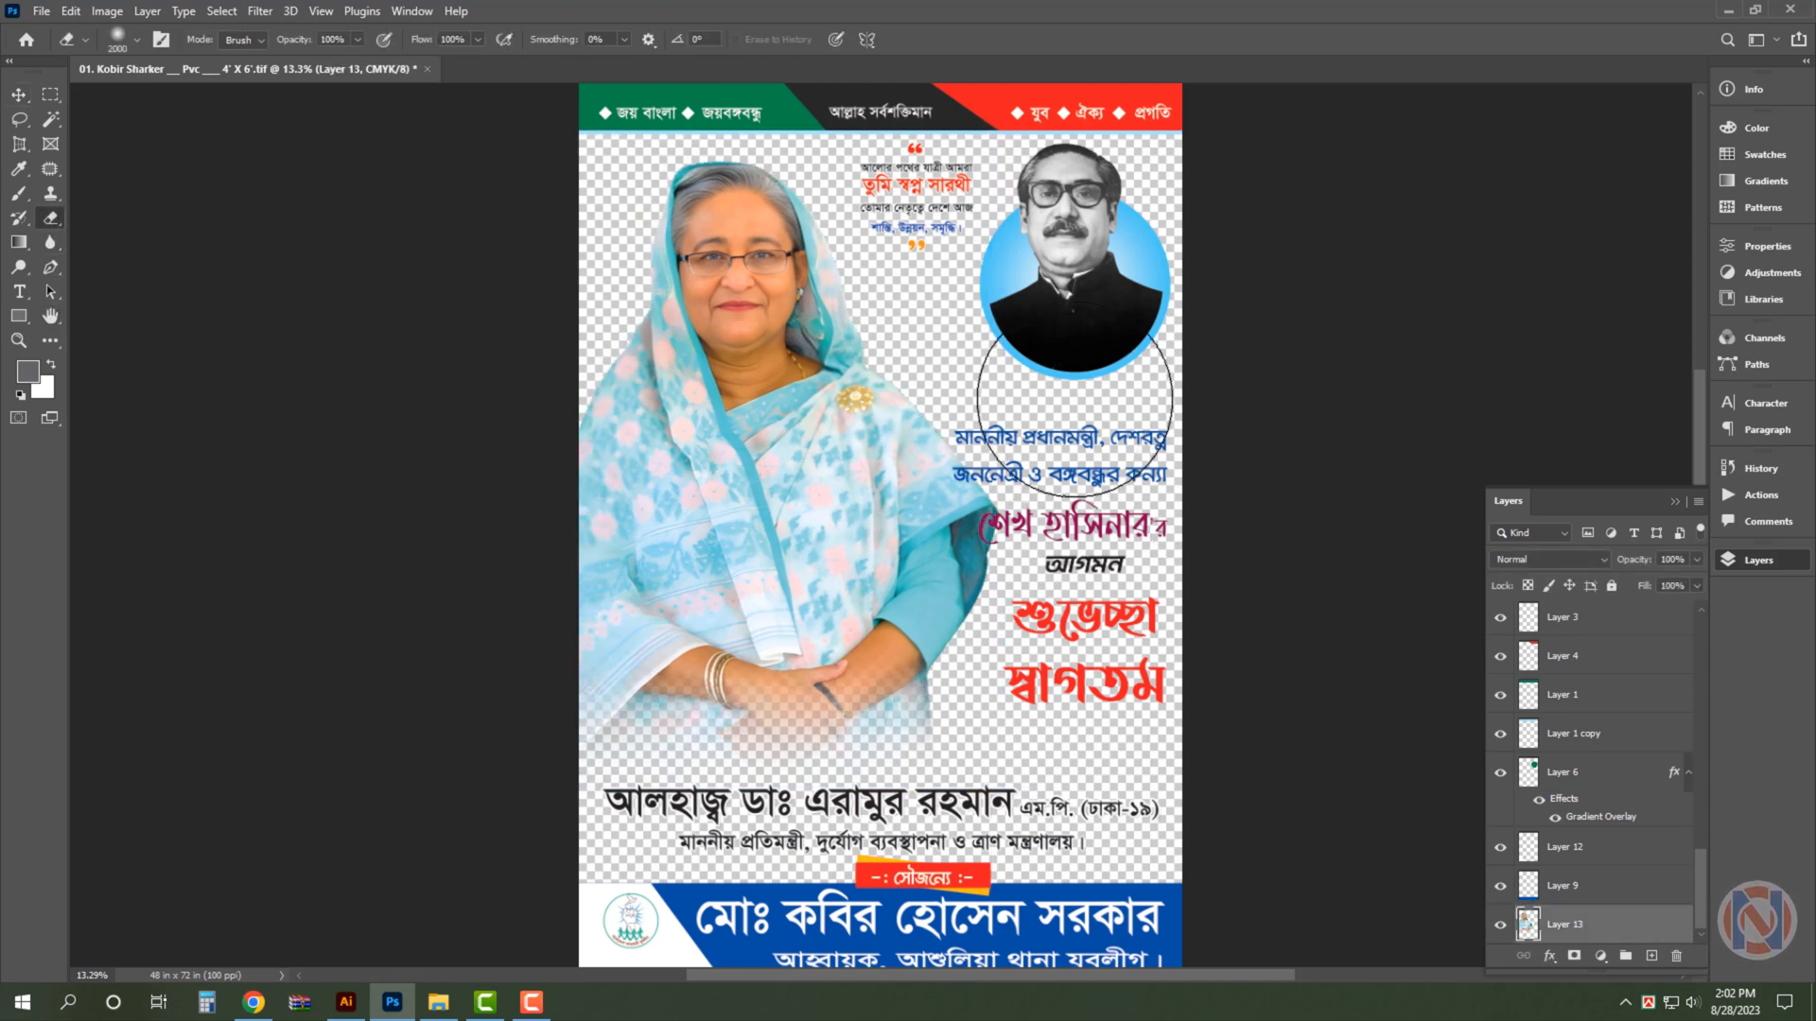
pyautogui.press('[')
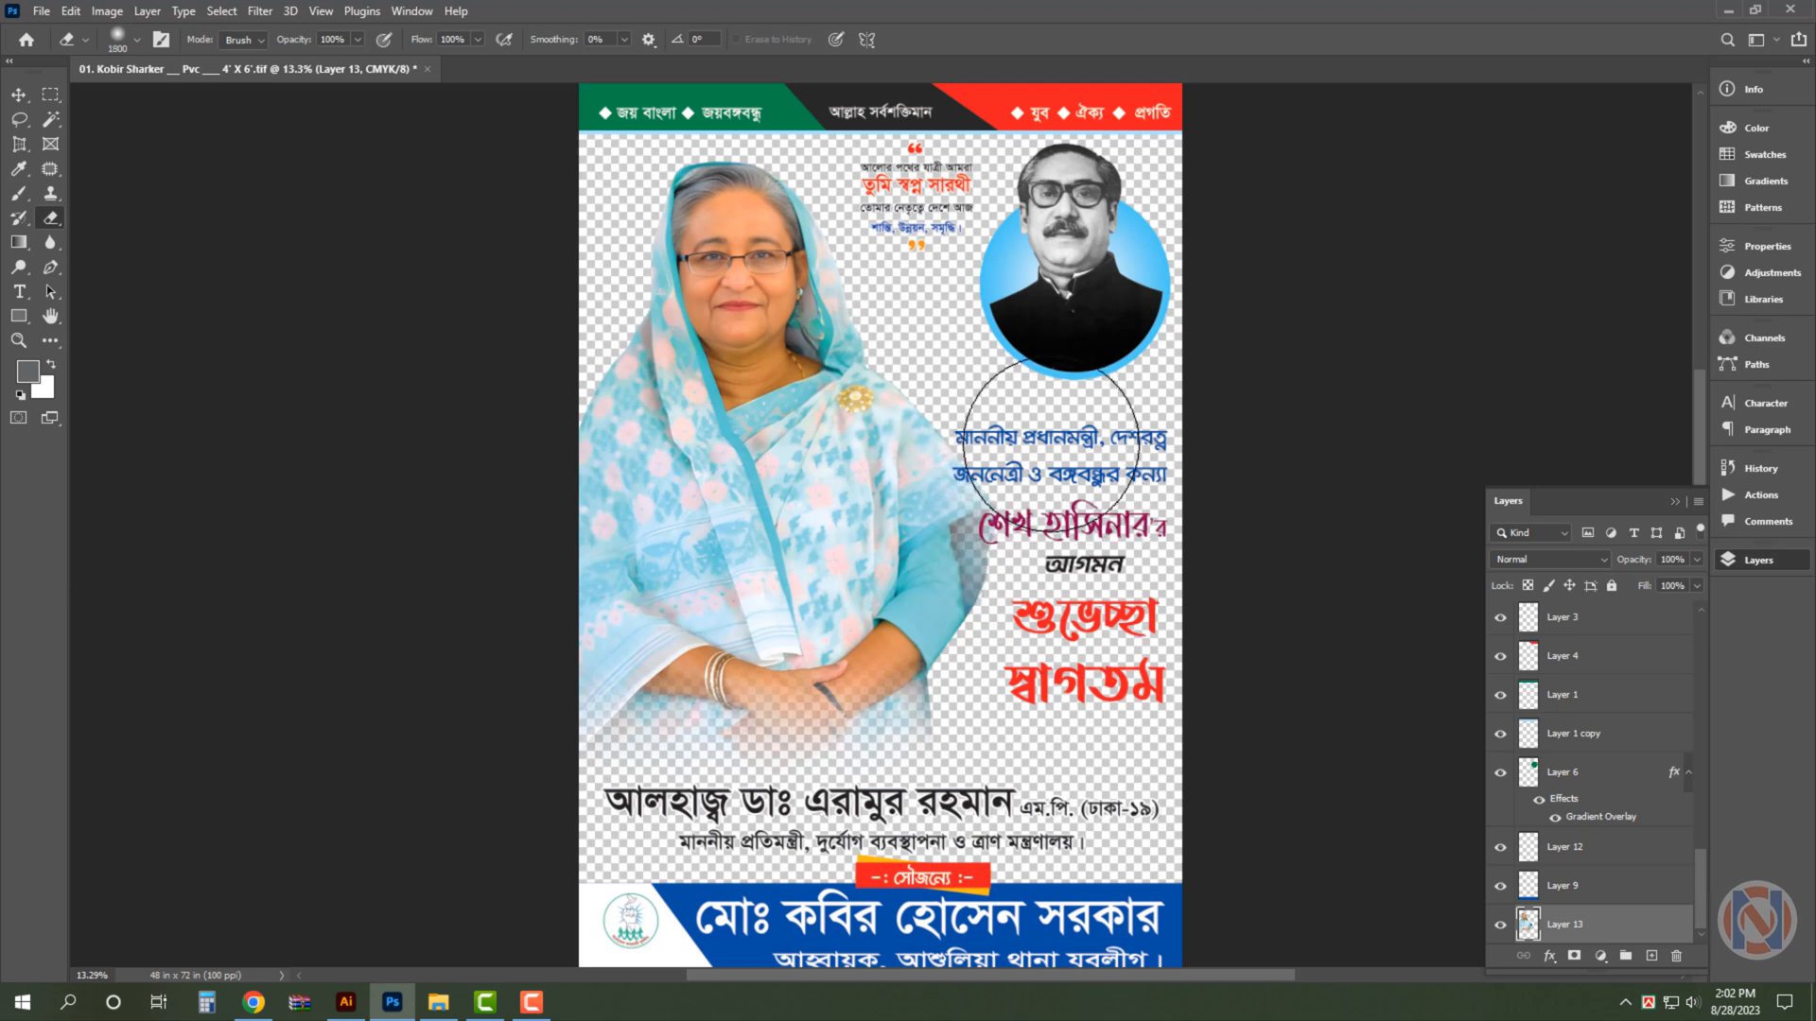
pyautogui.press('v')
pyautogui.click(1315, 487)
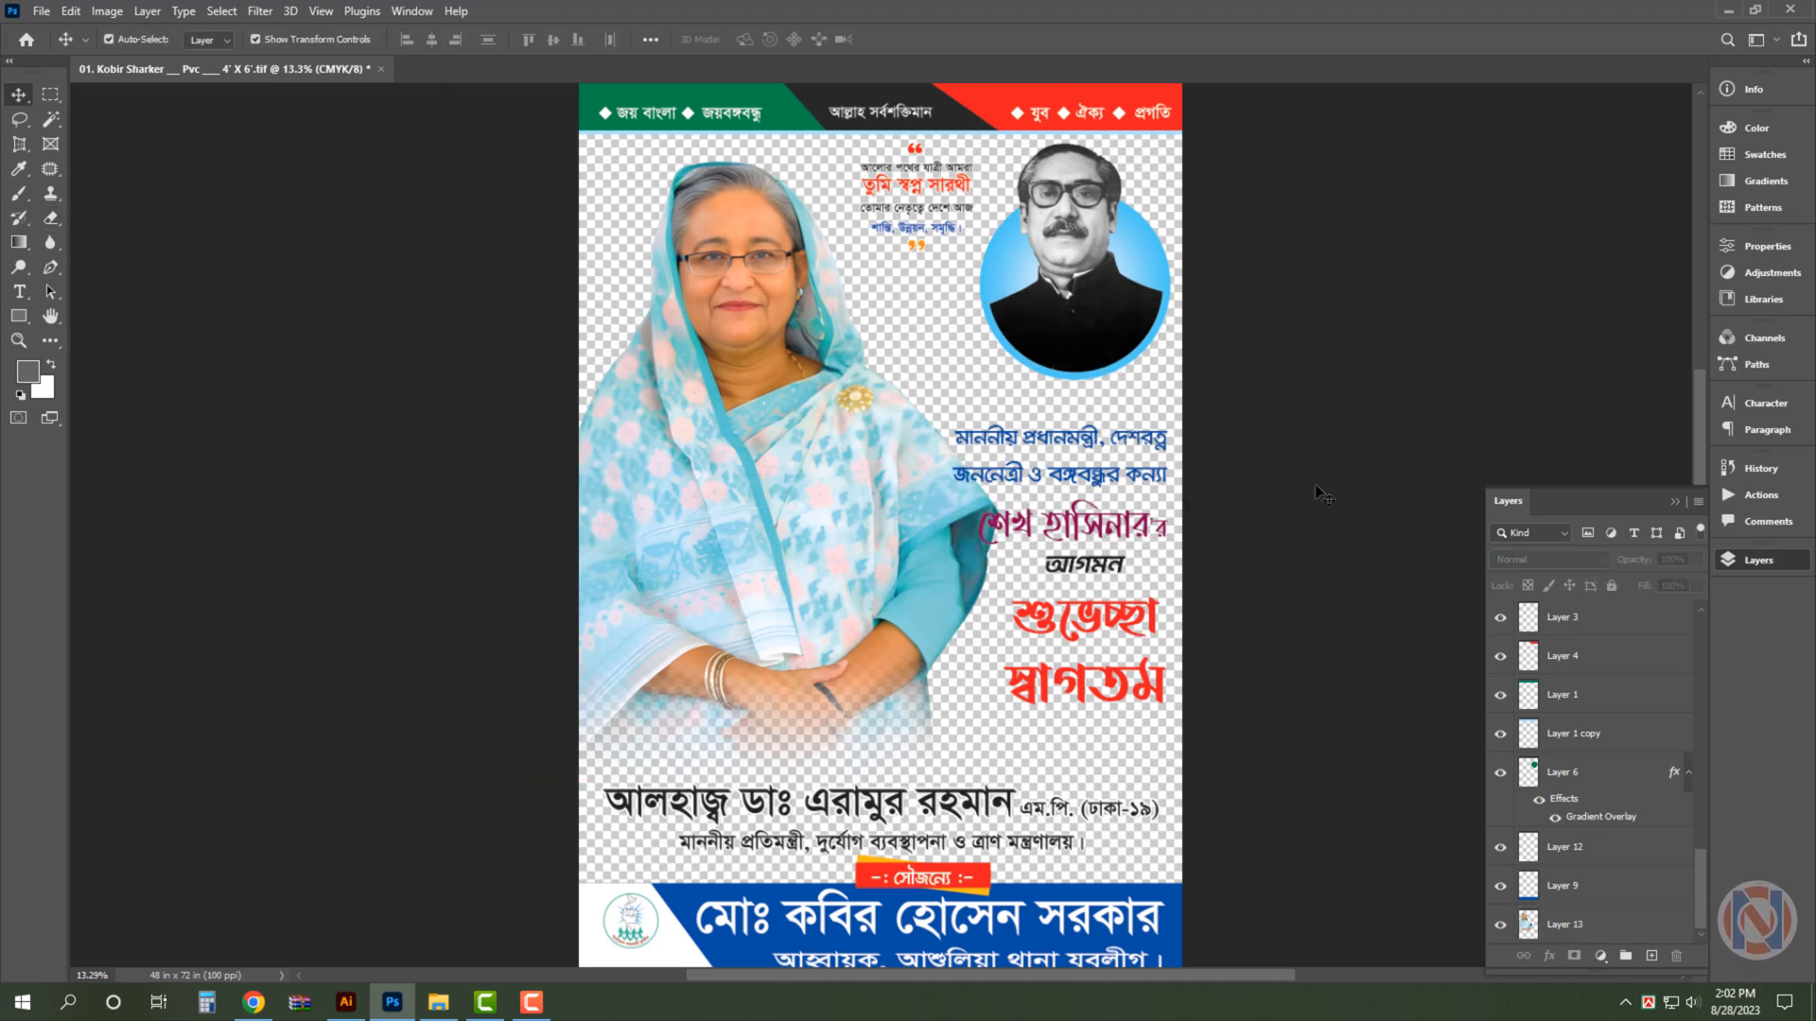
# - Nudge the column of title and welcome text beside the large portrait slightly upward and deselect it
pyautogui.click(1140, 632)
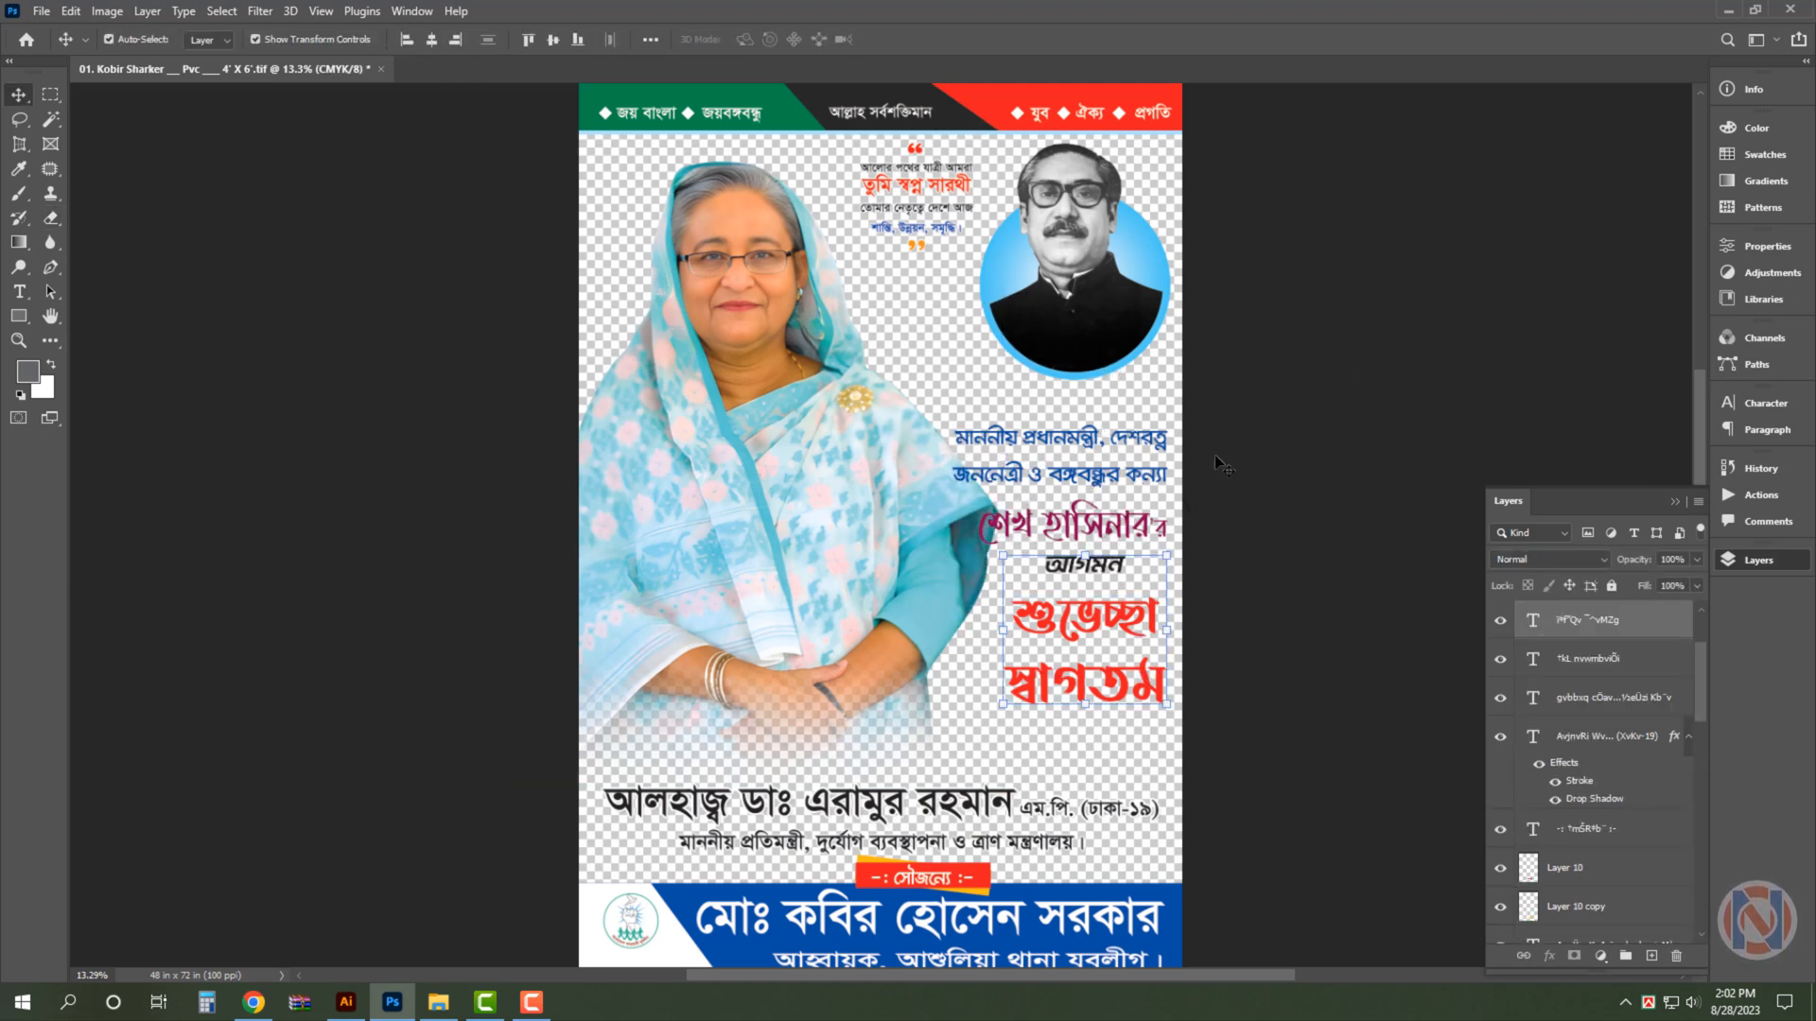
pyautogui.moveTo(1241, 434); pyautogui.dragTo(1020, 666)
pyautogui.moveTo(1098, 612); pyautogui.dragTo(1098, 612)
pyautogui.click(1348, 539)
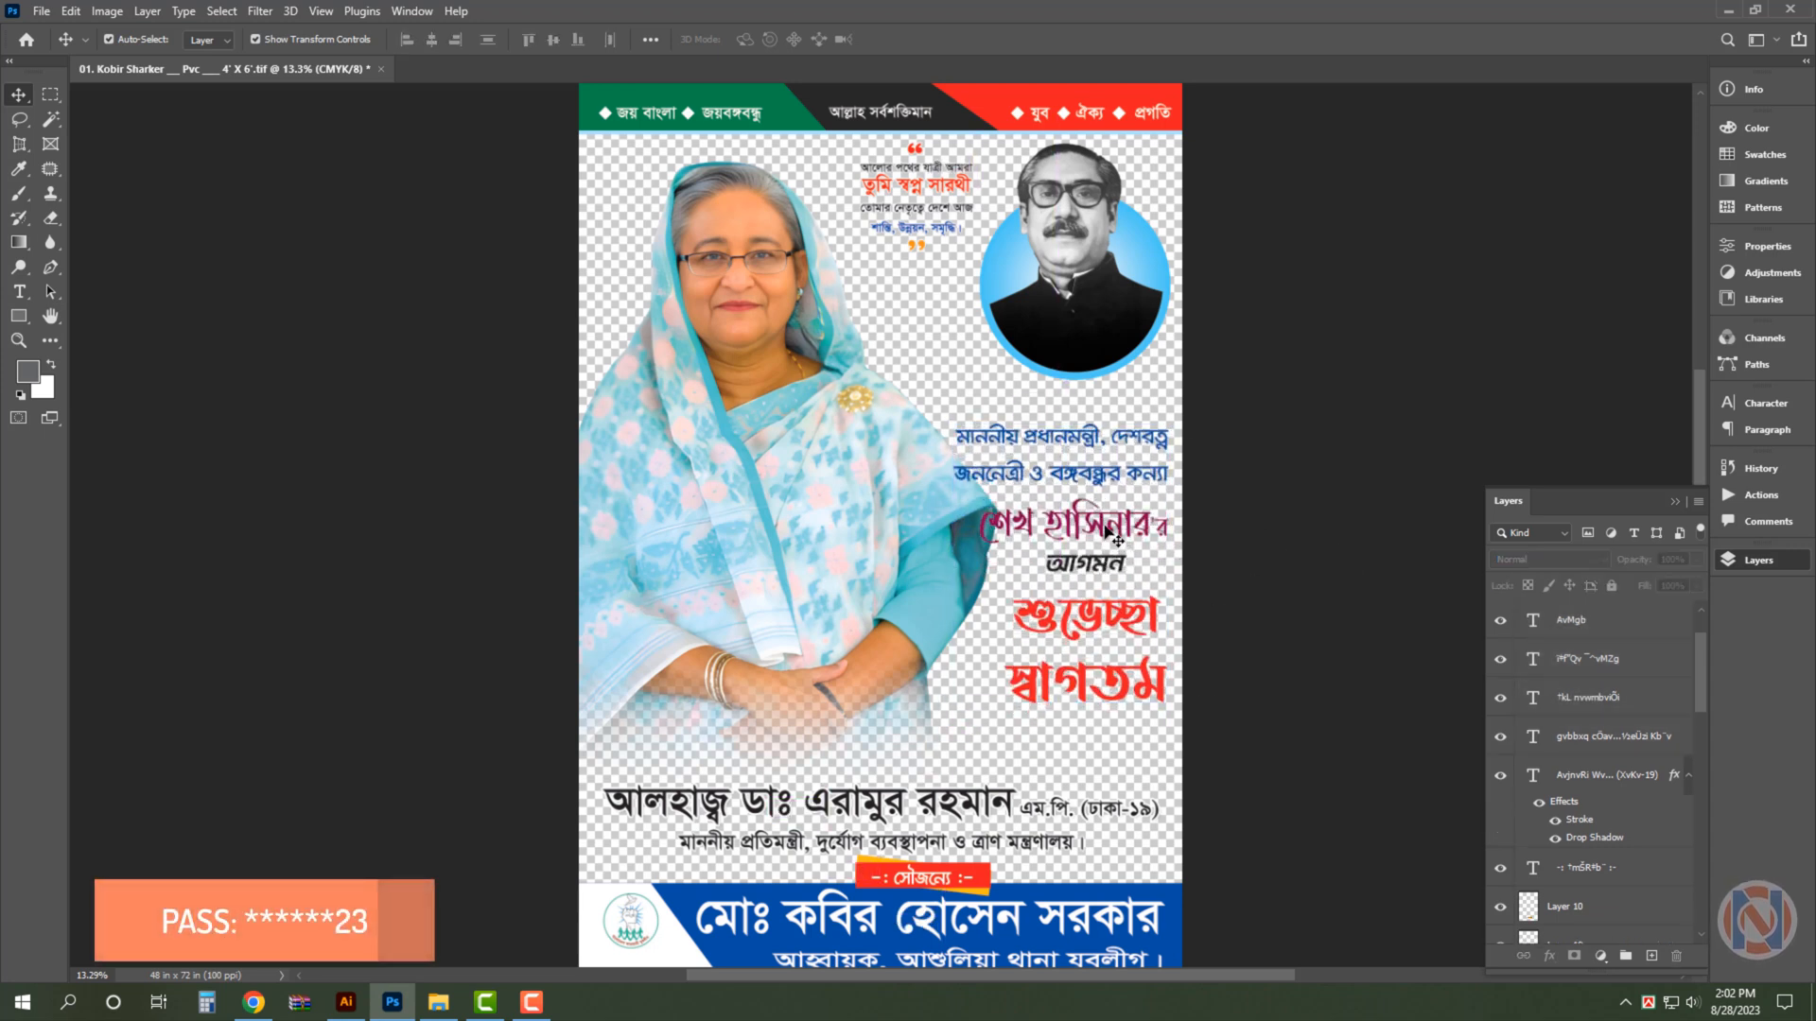
# - Scale down the blue two-line title and the purple name line so they clear the portrait's arm
pyautogui.click(1107, 523)
pyautogui.keyDown('shift'); pyautogui.click(1064, 475); pyautogui.keyUp('shift')
pyautogui.hotkey('ctrl', 't')
pyautogui.moveTo(955, 486); pyautogui.dragTo(983, 490)
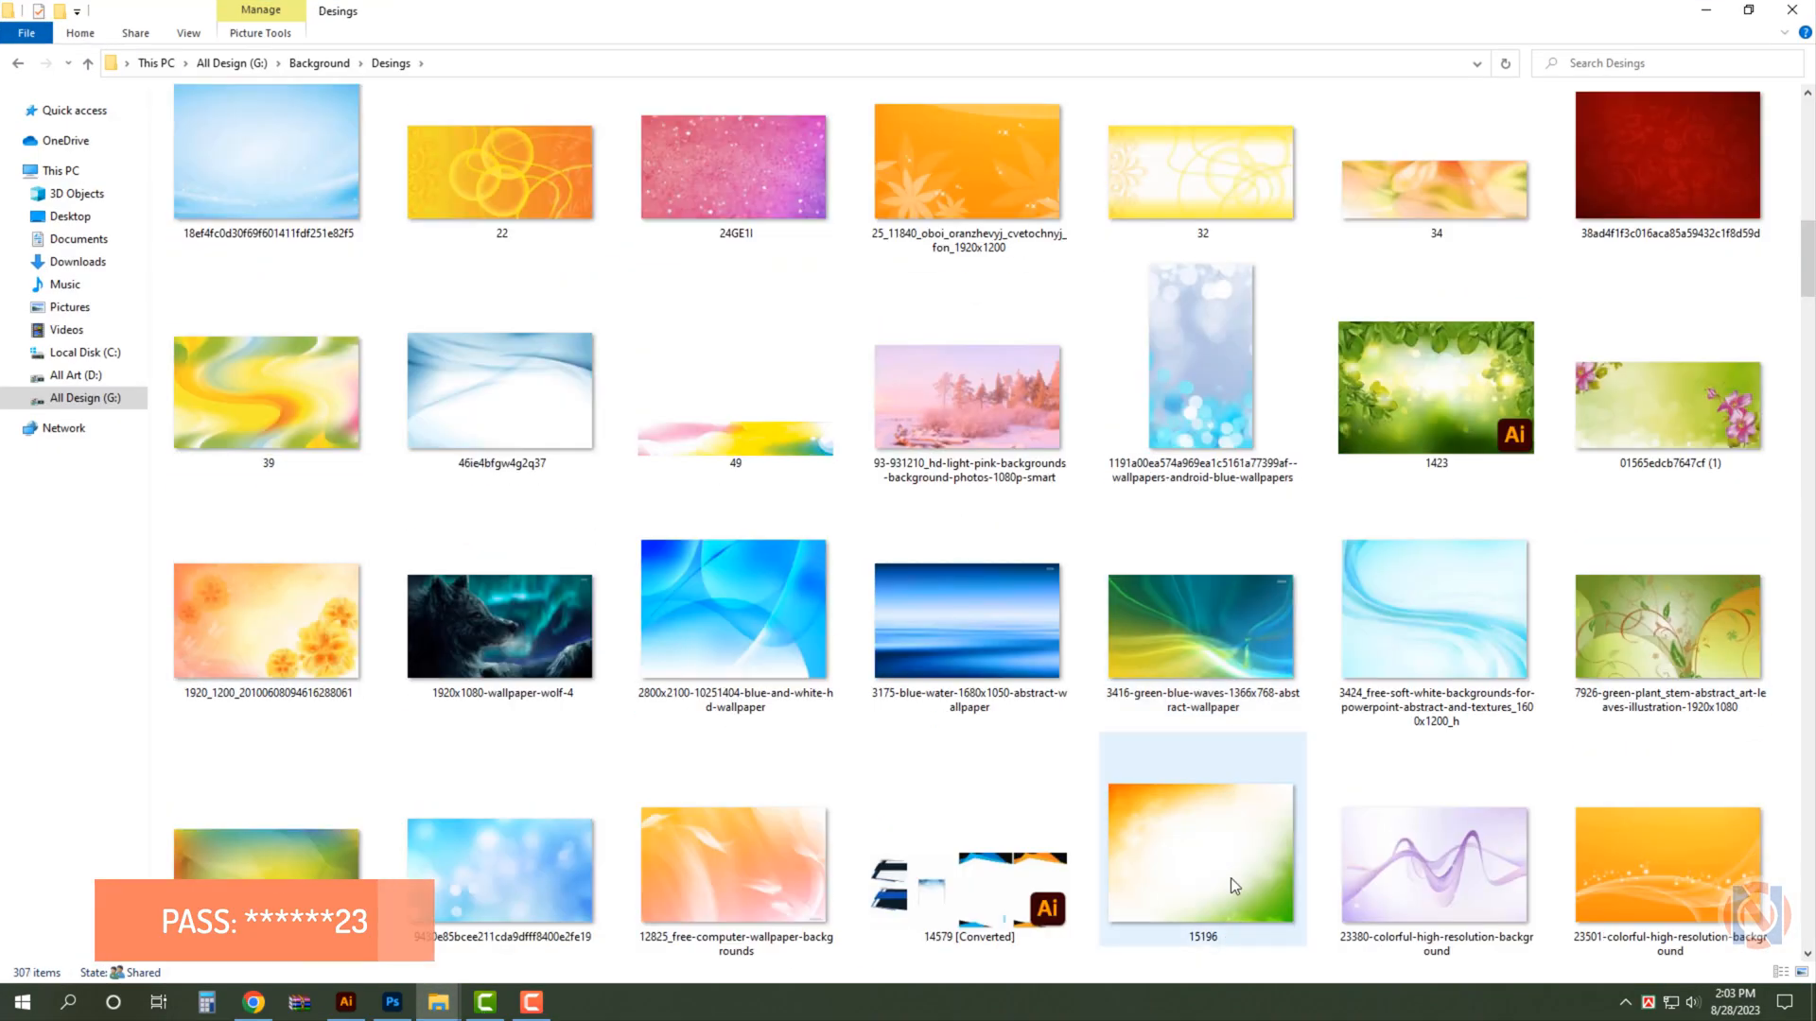
# - Open the orange-and-green background image 15196.jpg from the Ai Background folder in Photoshop and copy it into the poster
pyautogui.scroll(-20, 1229, 878)
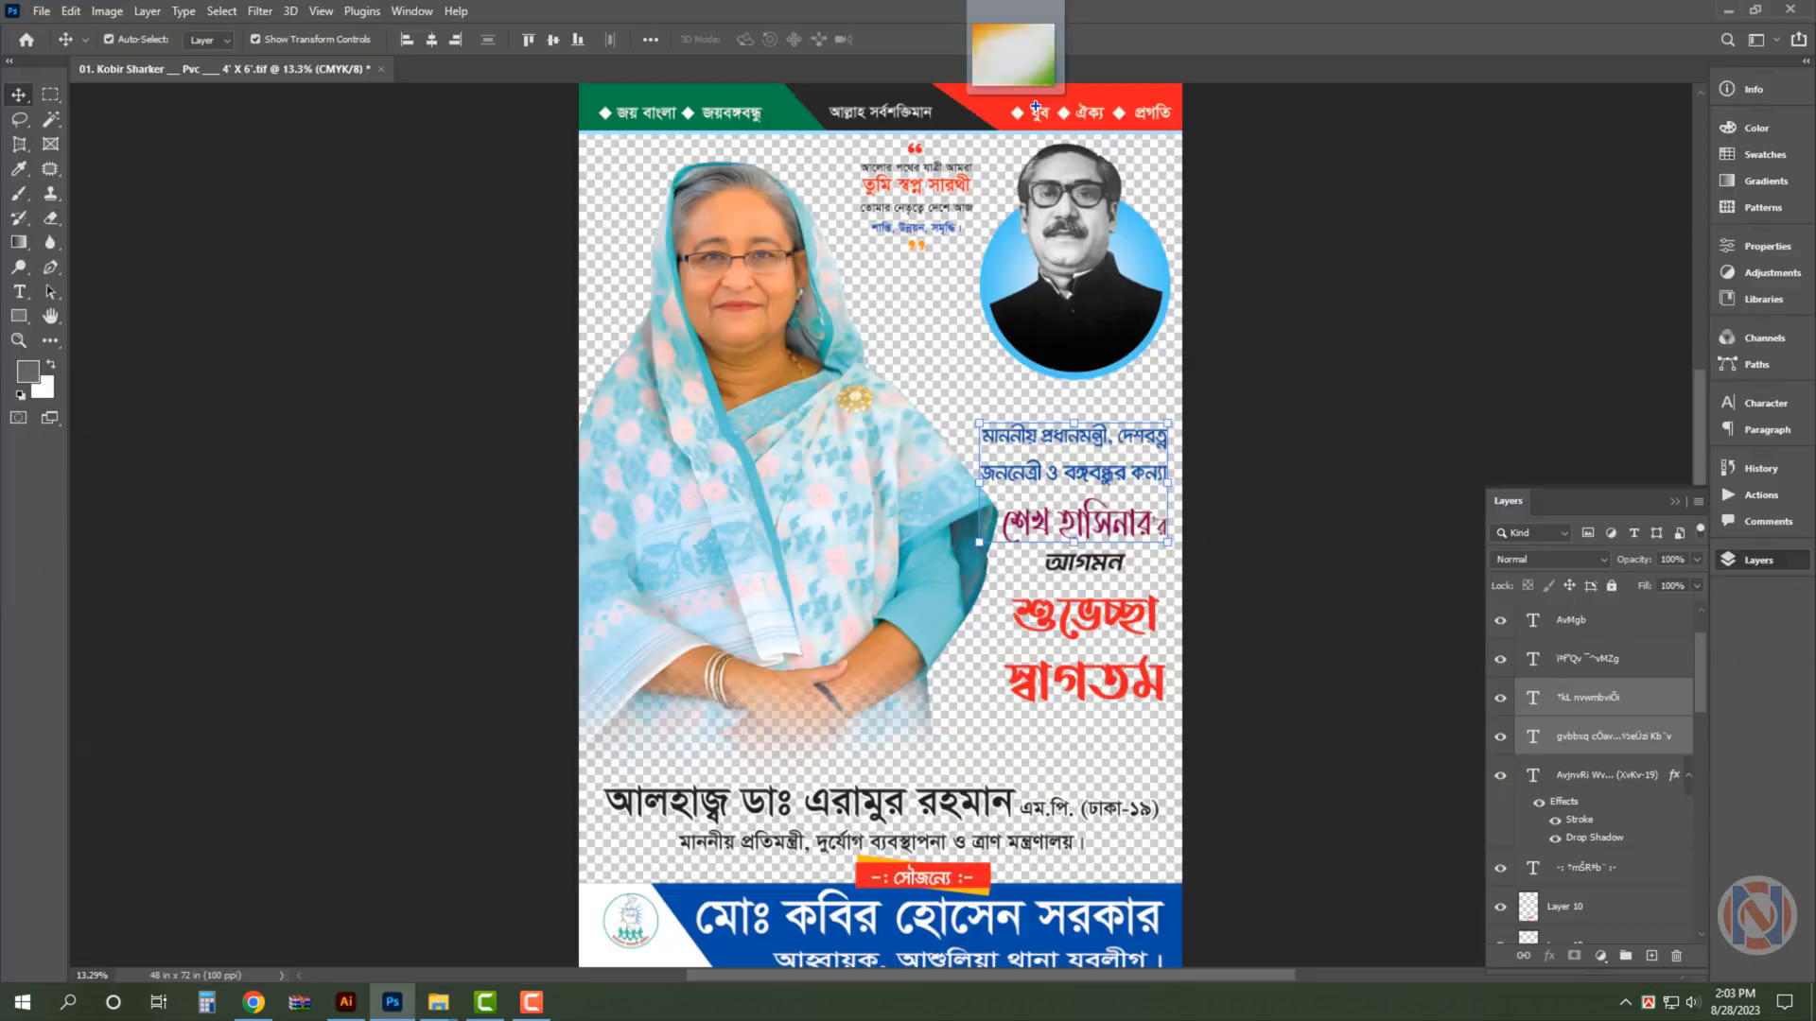
pyautogui.moveTo(1036, 107); pyautogui.dragTo(1055, 340)
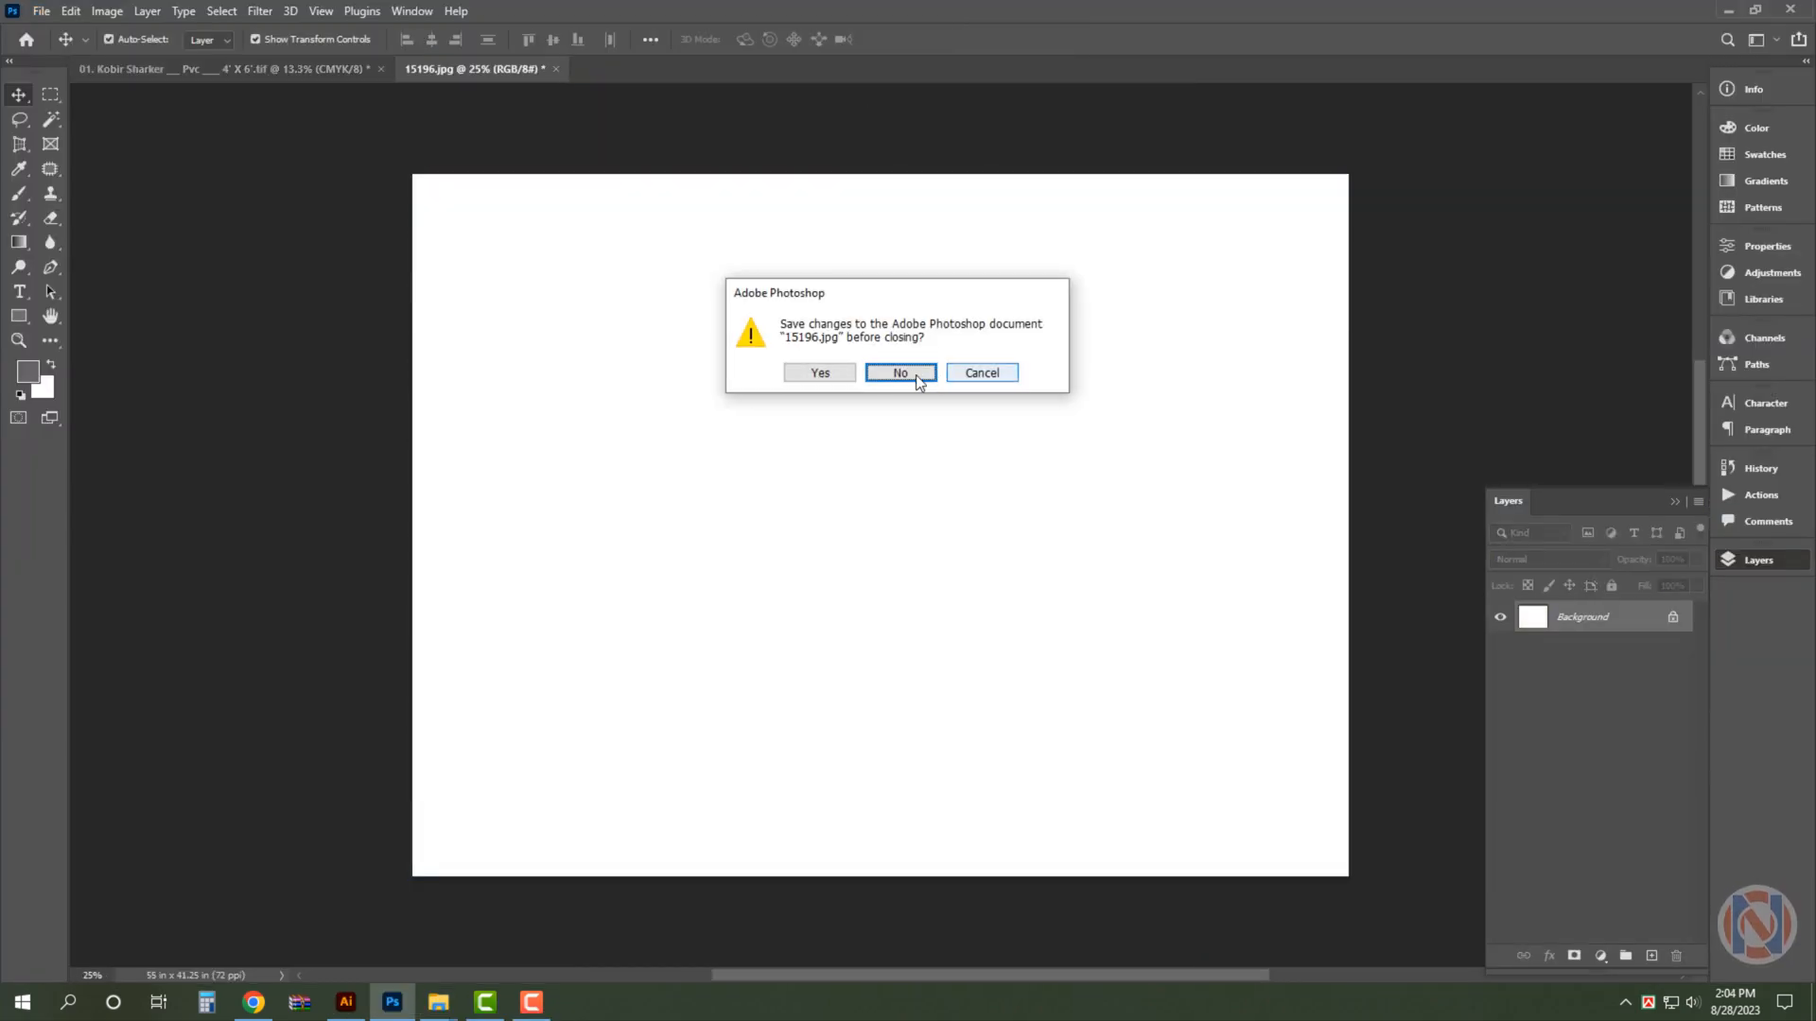
pyautogui.click(904, 369)
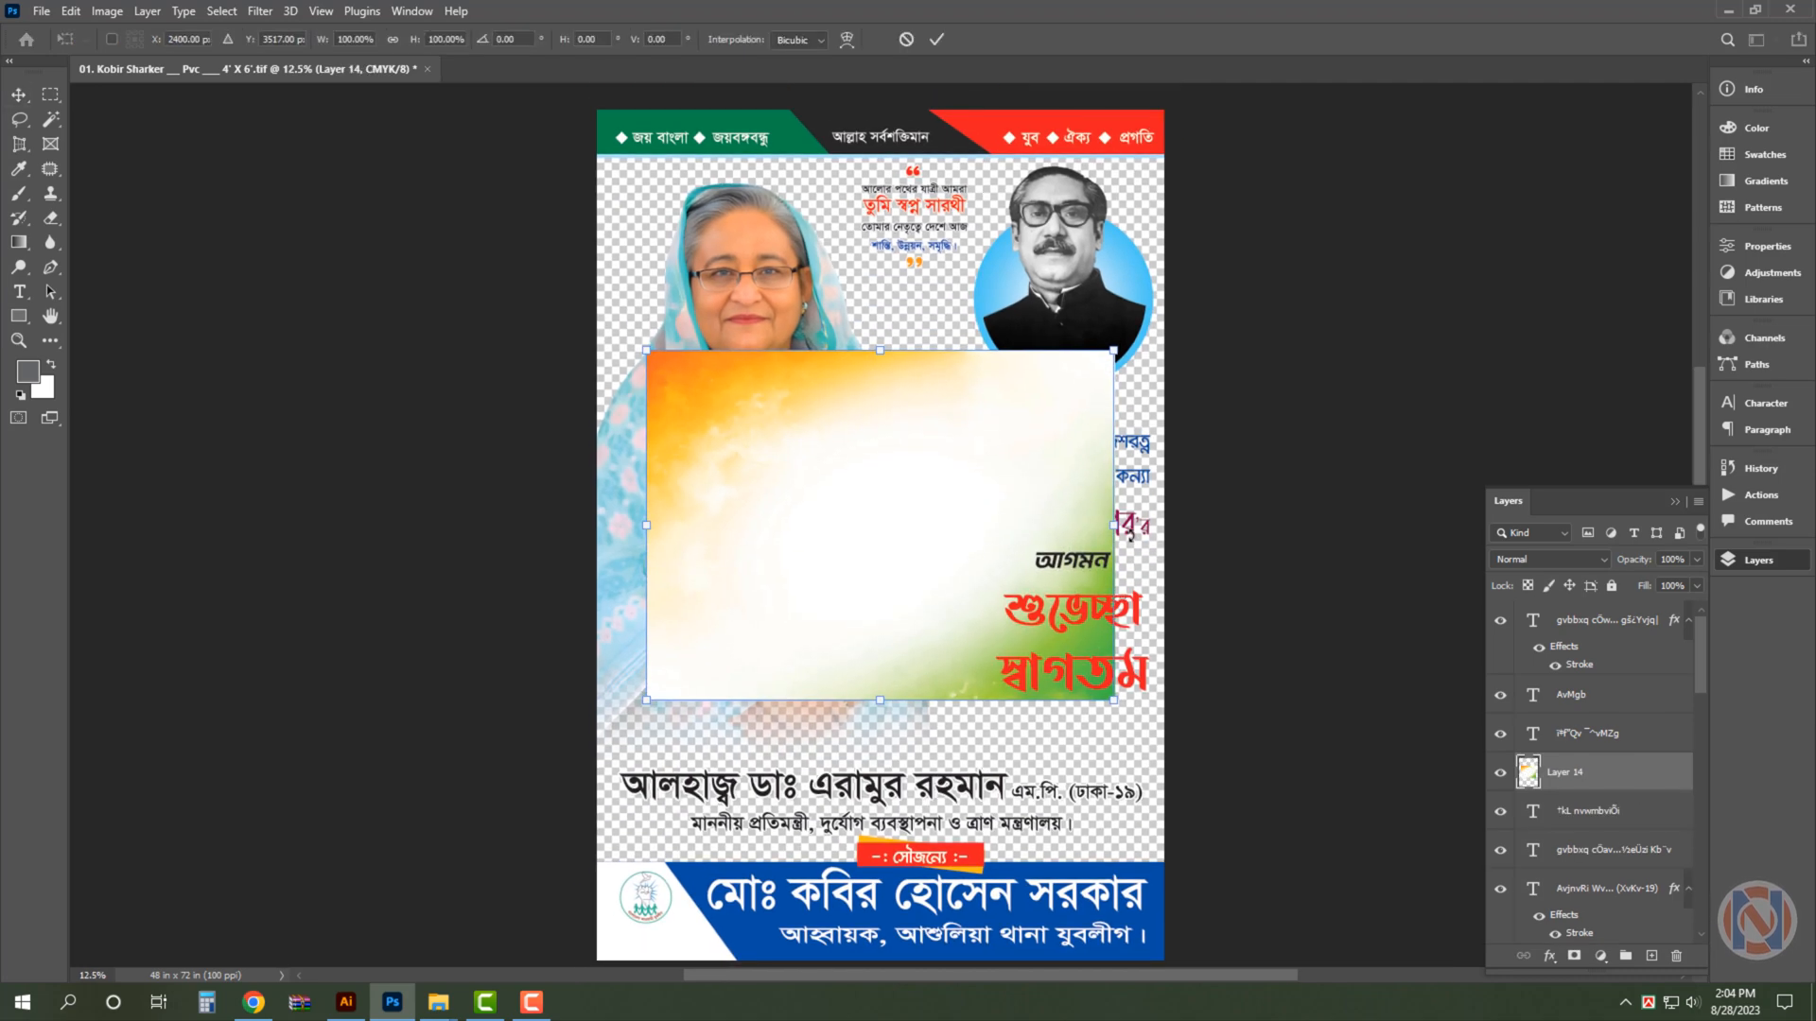
# - Rotate the background image 90°, enlarge it to 167.88% and send it behind all other layers
pyautogui.moveTo(1130, 535); pyautogui.dragTo(888, 815)
pyautogui.moveTo(701, 529); pyautogui.dragTo(579, 531)
pyautogui.press('Return')
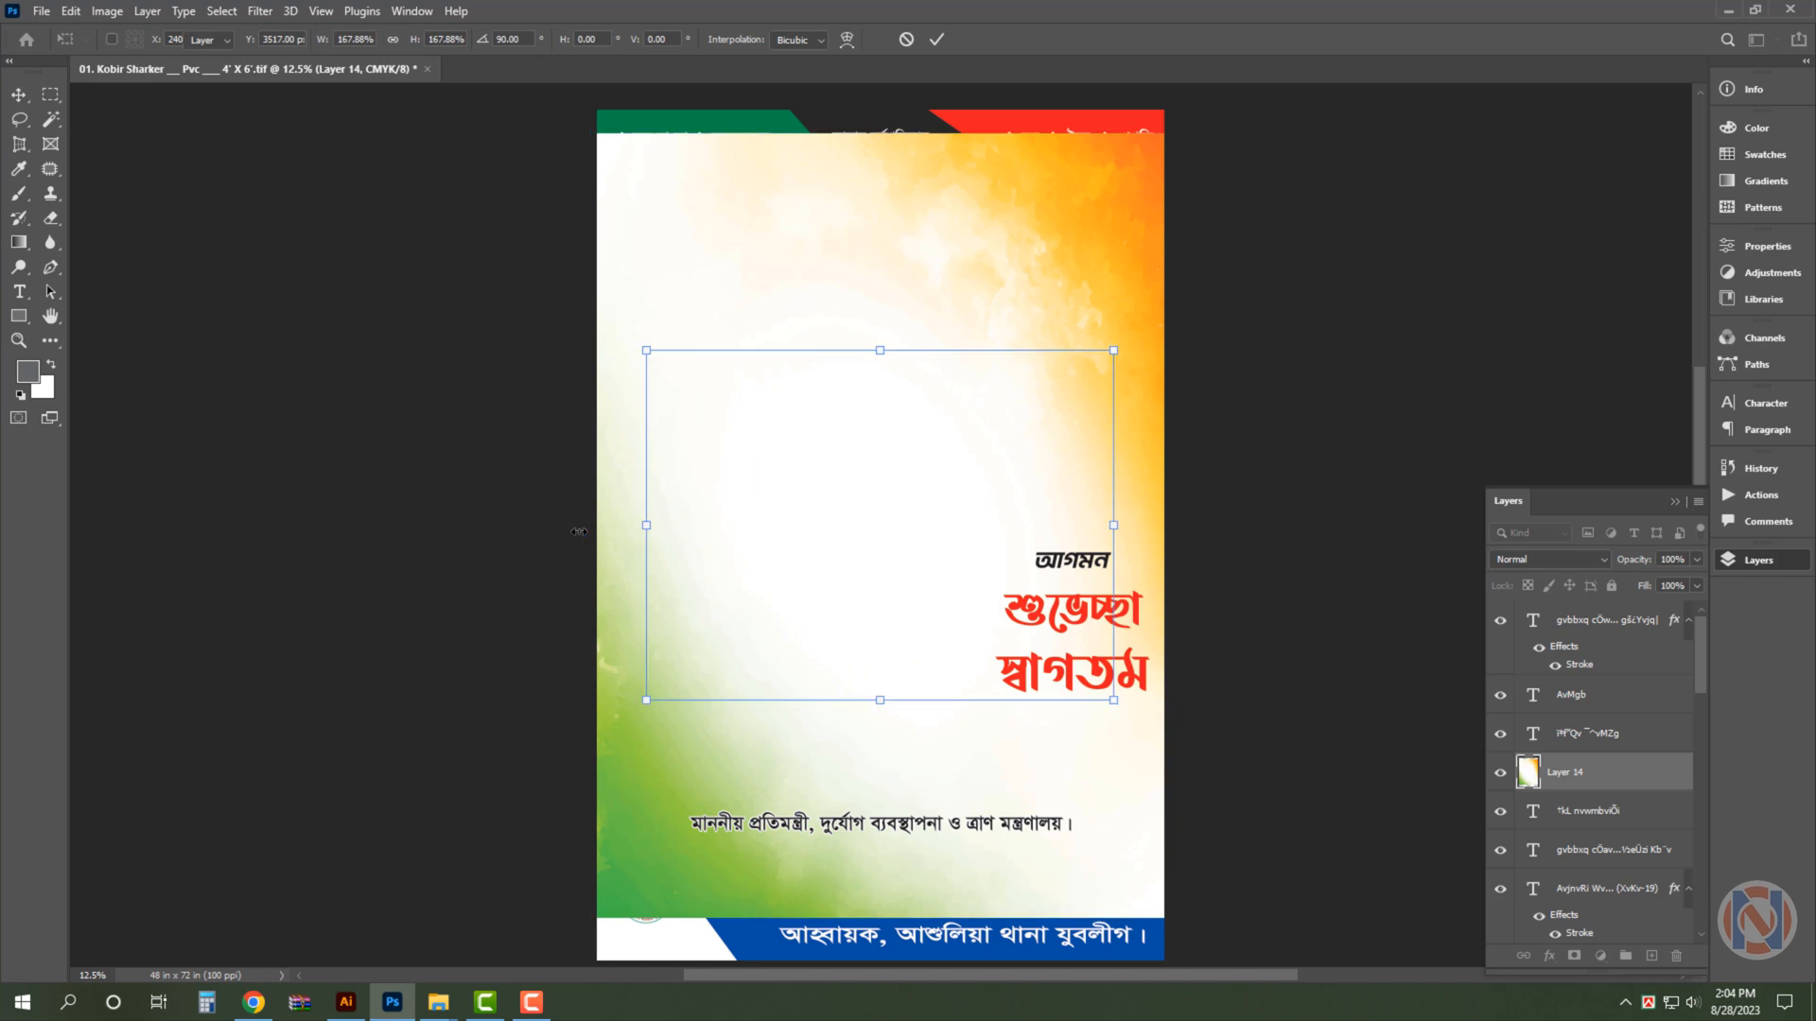
pyautogui.hotkey('ctrl', 'shift', '[')
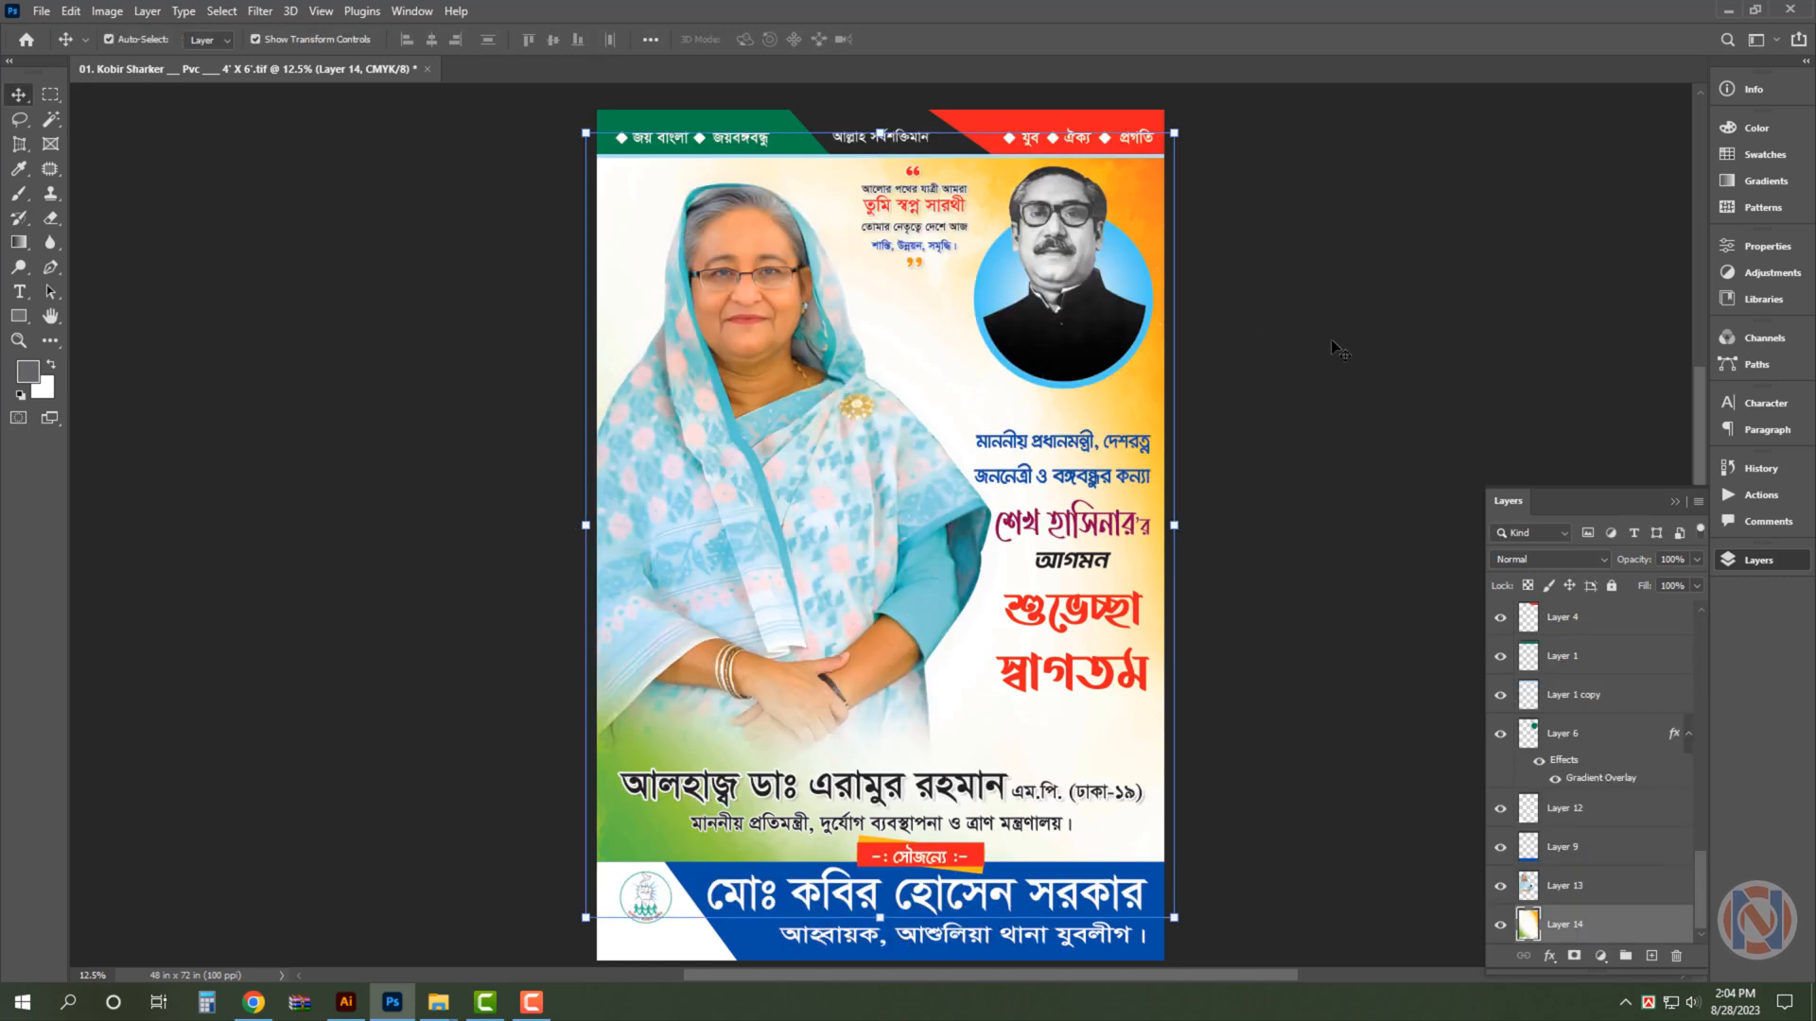
pyautogui.click(1103, 482)
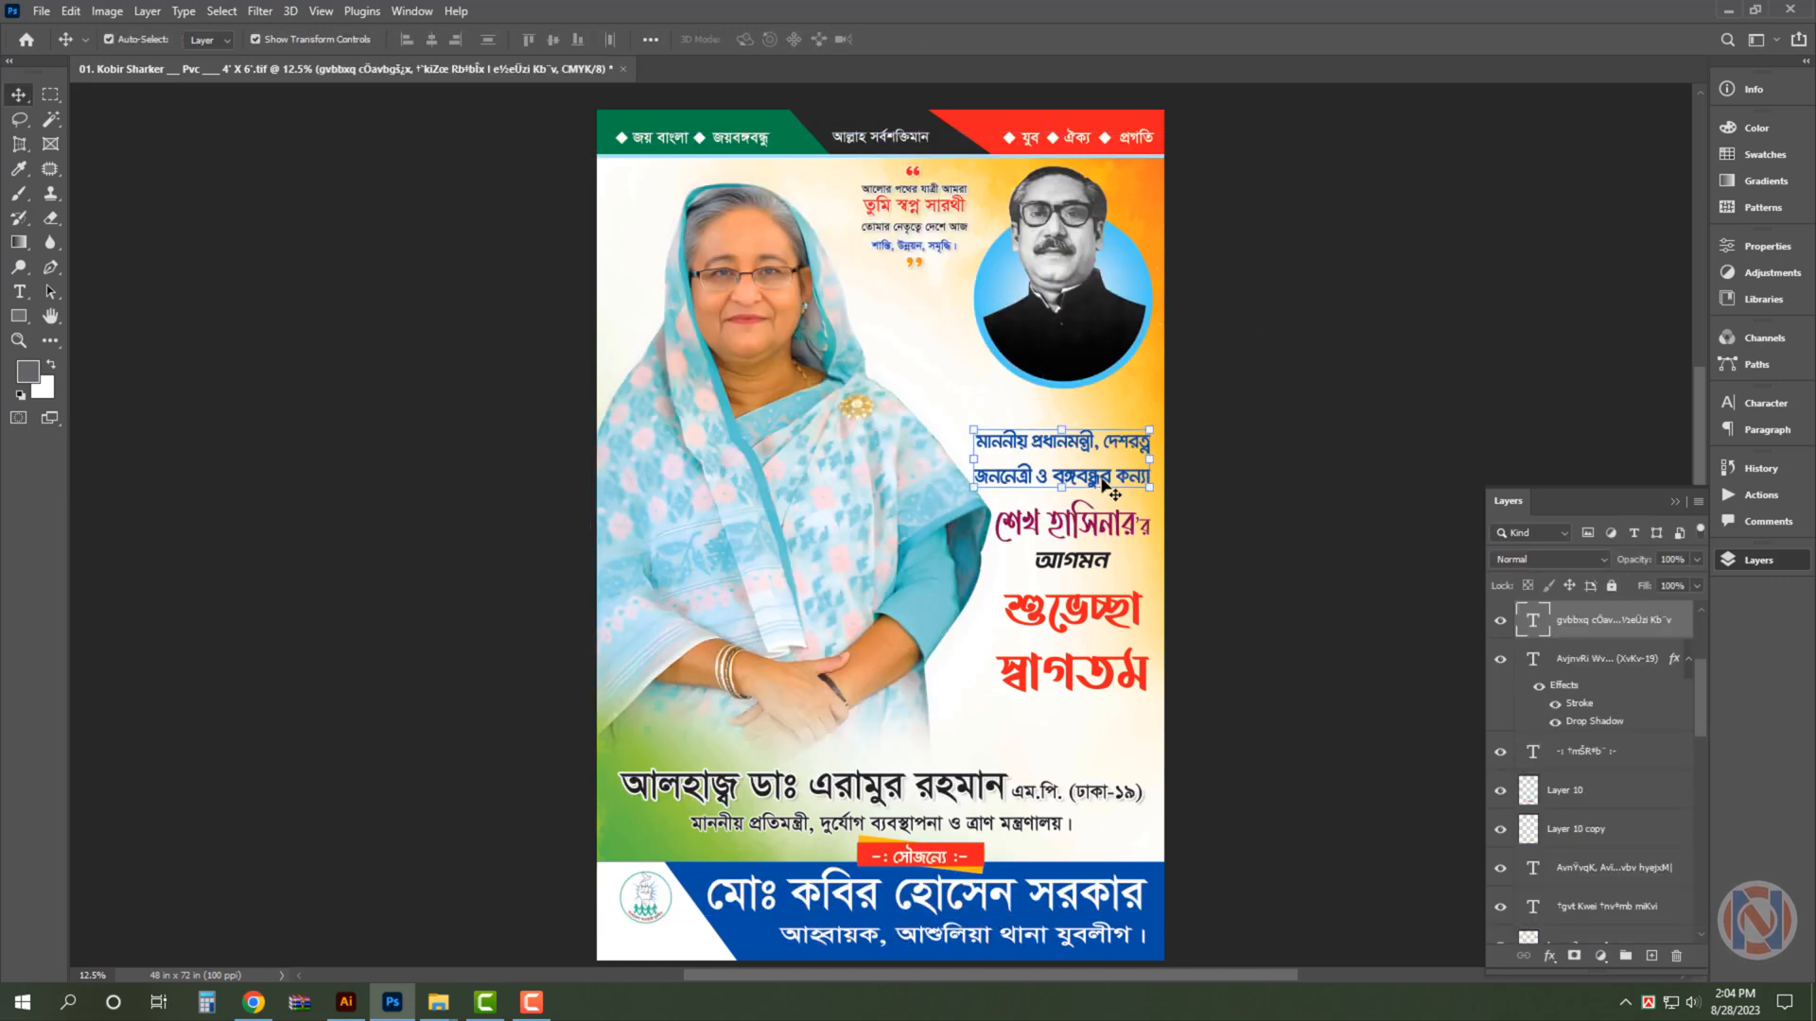
pyautogui.click(1017, 126)
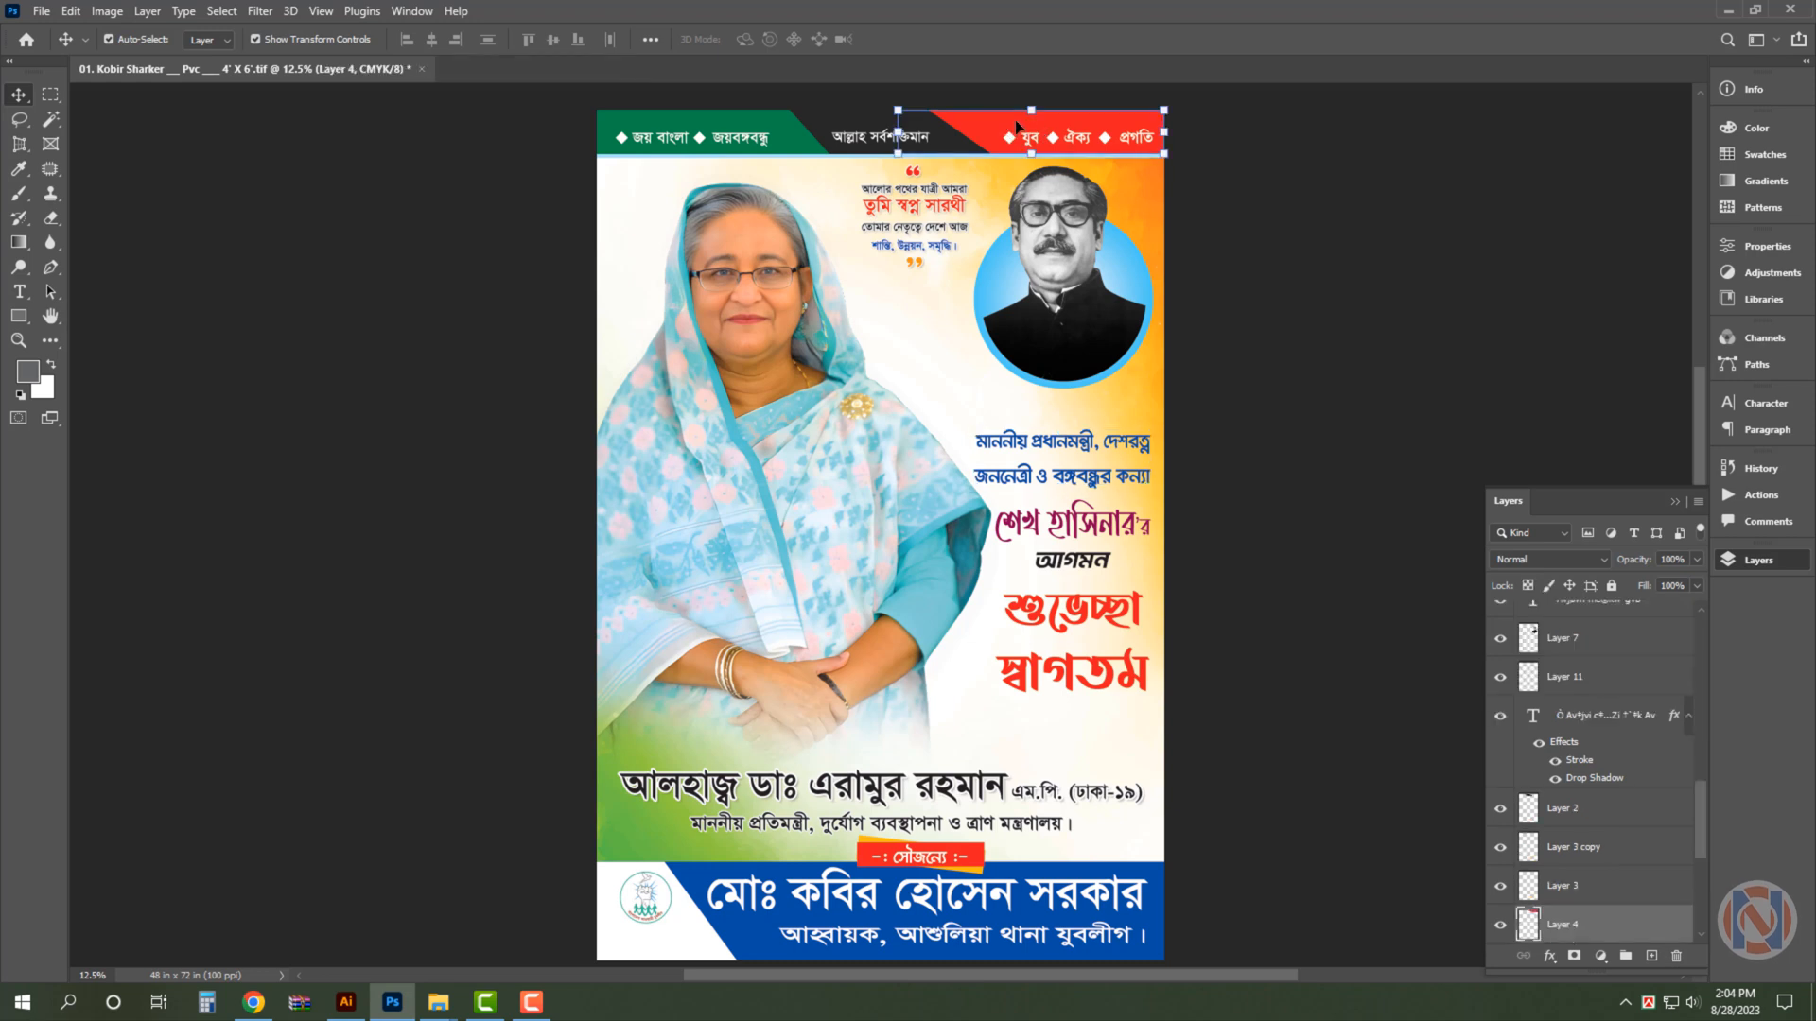
pyautogui.click(1529, 213)
pyautogui.click(957, 347)
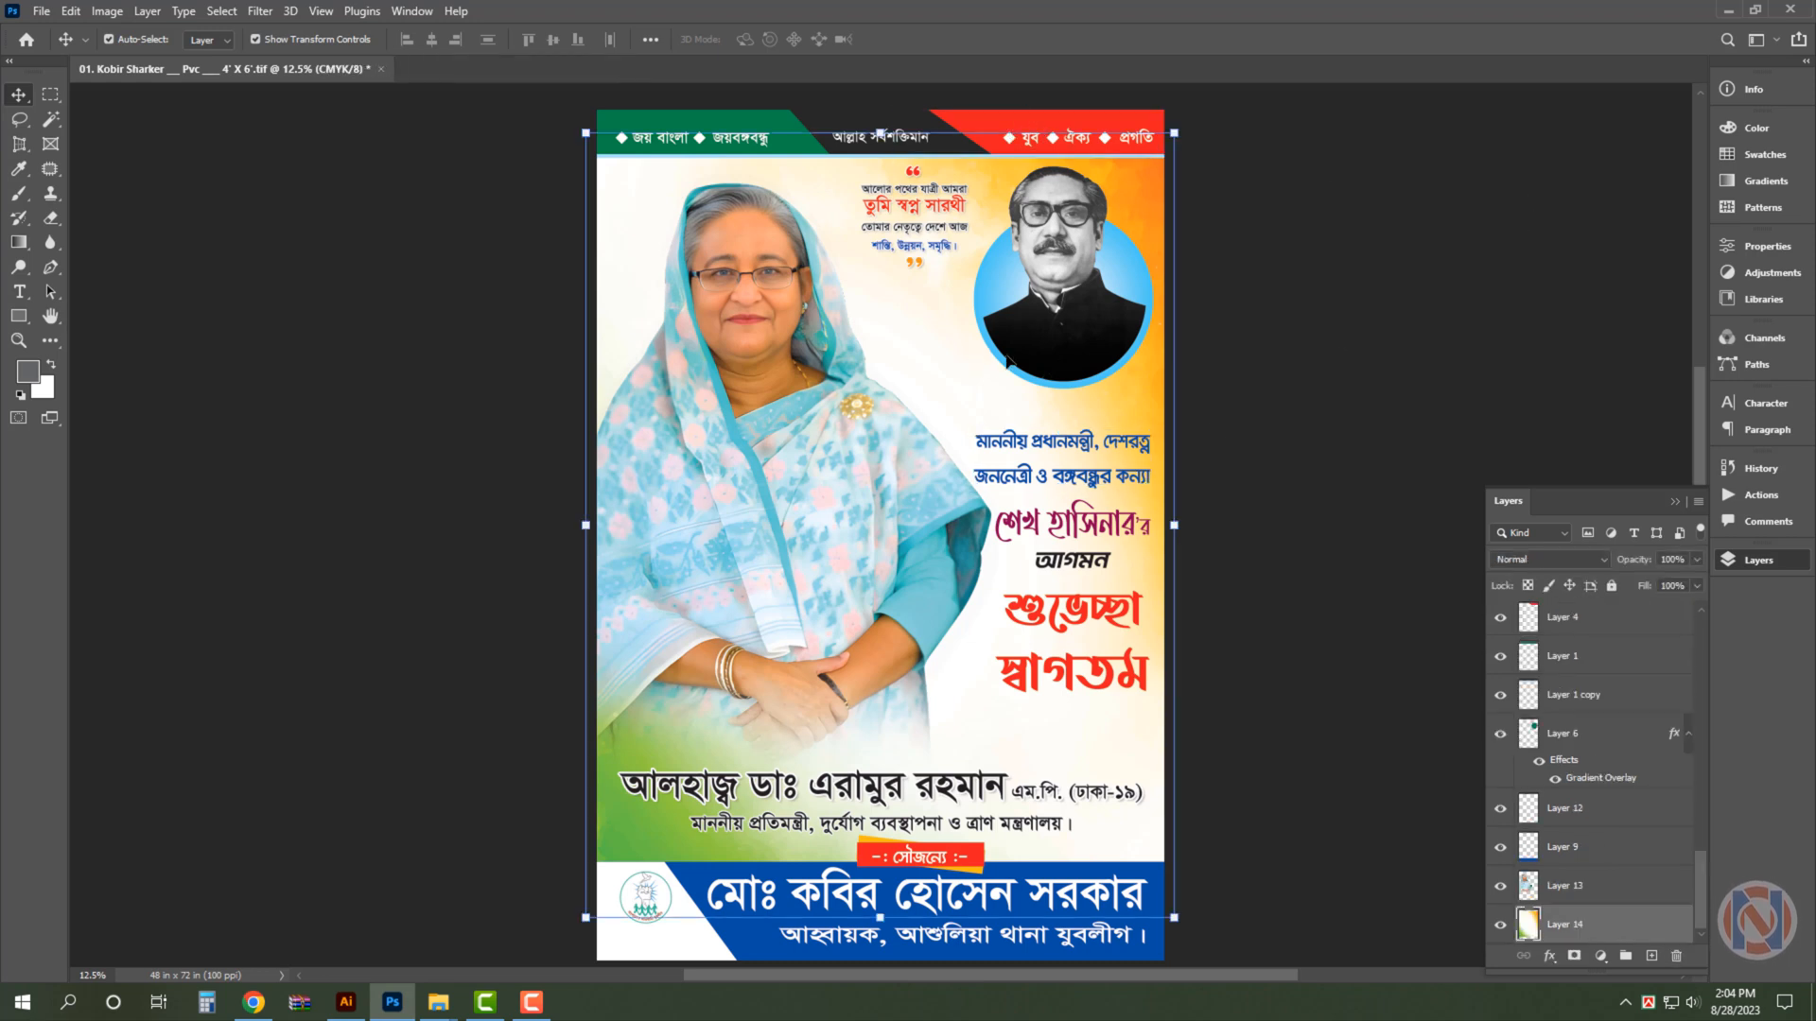
# - Copy the layer style with stroke and drop shadow from the large black name line below the portrait
pyautogui.click(1075, 442)
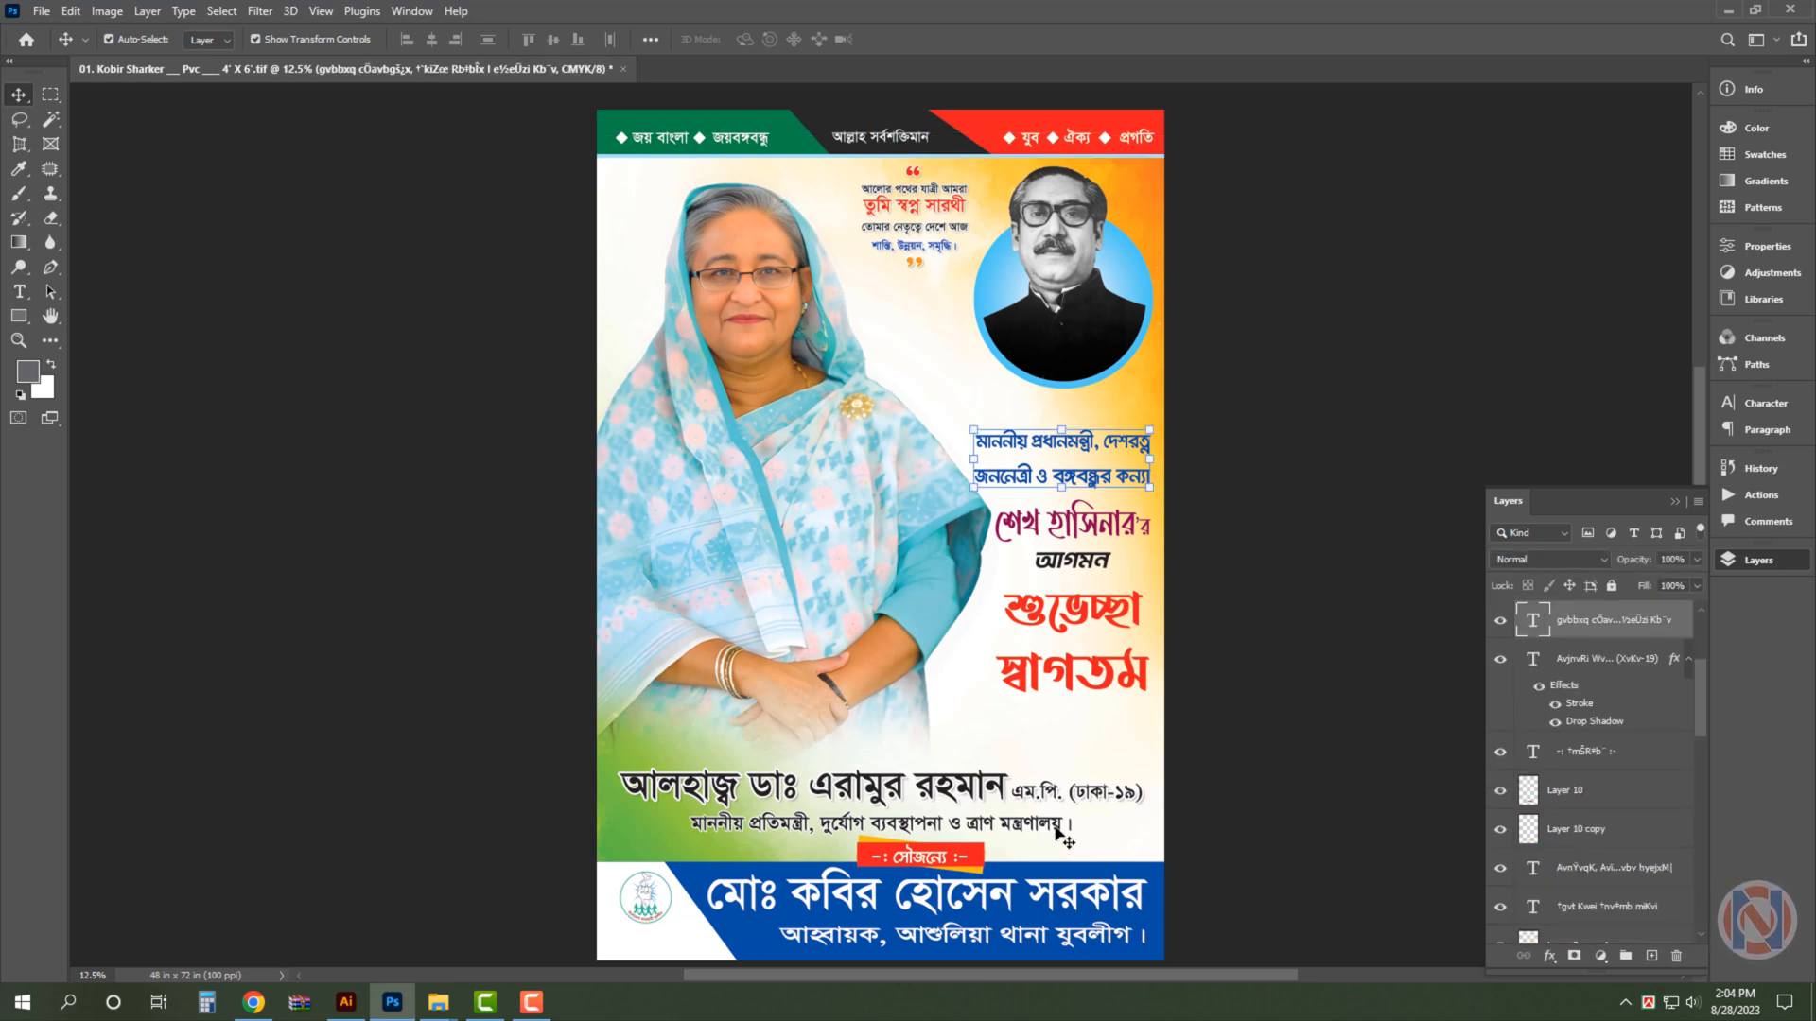
pyautogui.click(1646, 659)
pyautogui.rightClick(1655, 659)
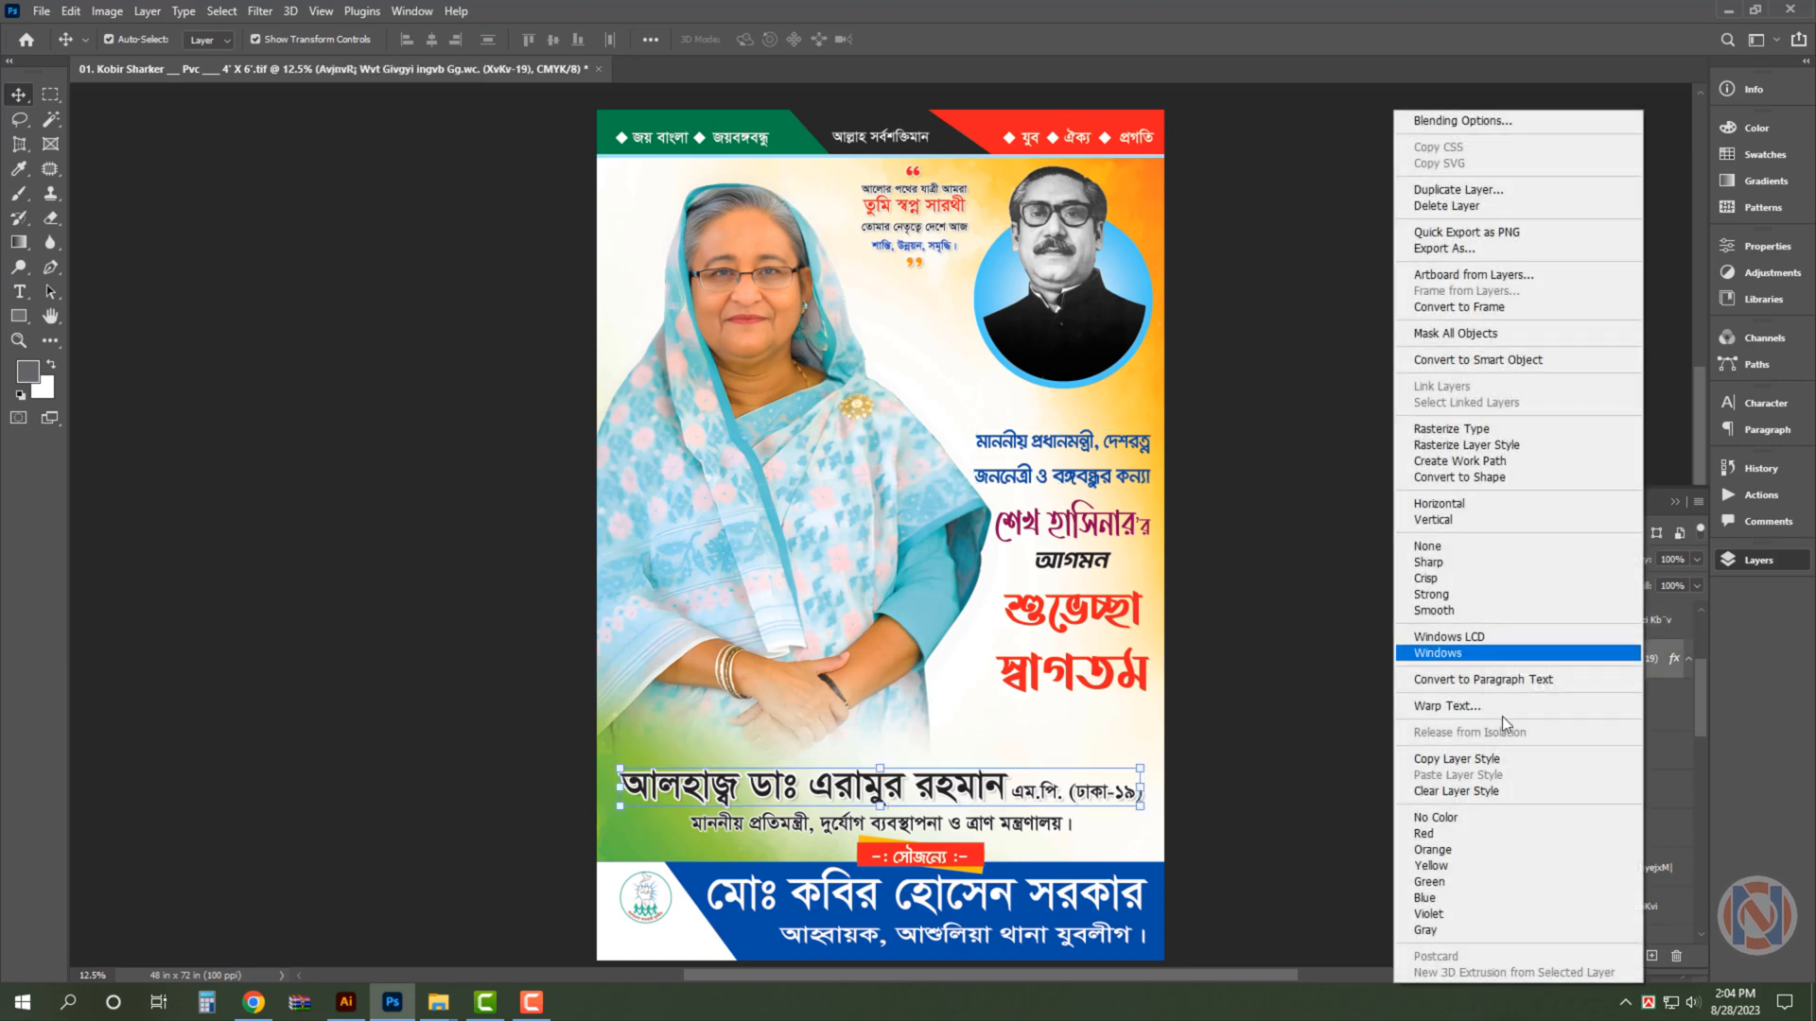
pyautogui.click(1472, 758)
# - Paste the copied layer style onto the blue title, purple name, black arrival and red welcome text layers, and deselect them
pyautogui.hotkey('ctrl', 'space')
pyautogui.moveTo(1244, 516); pyautogui.dragTo(1138, 466)
pyautogui.click(1126, 445)
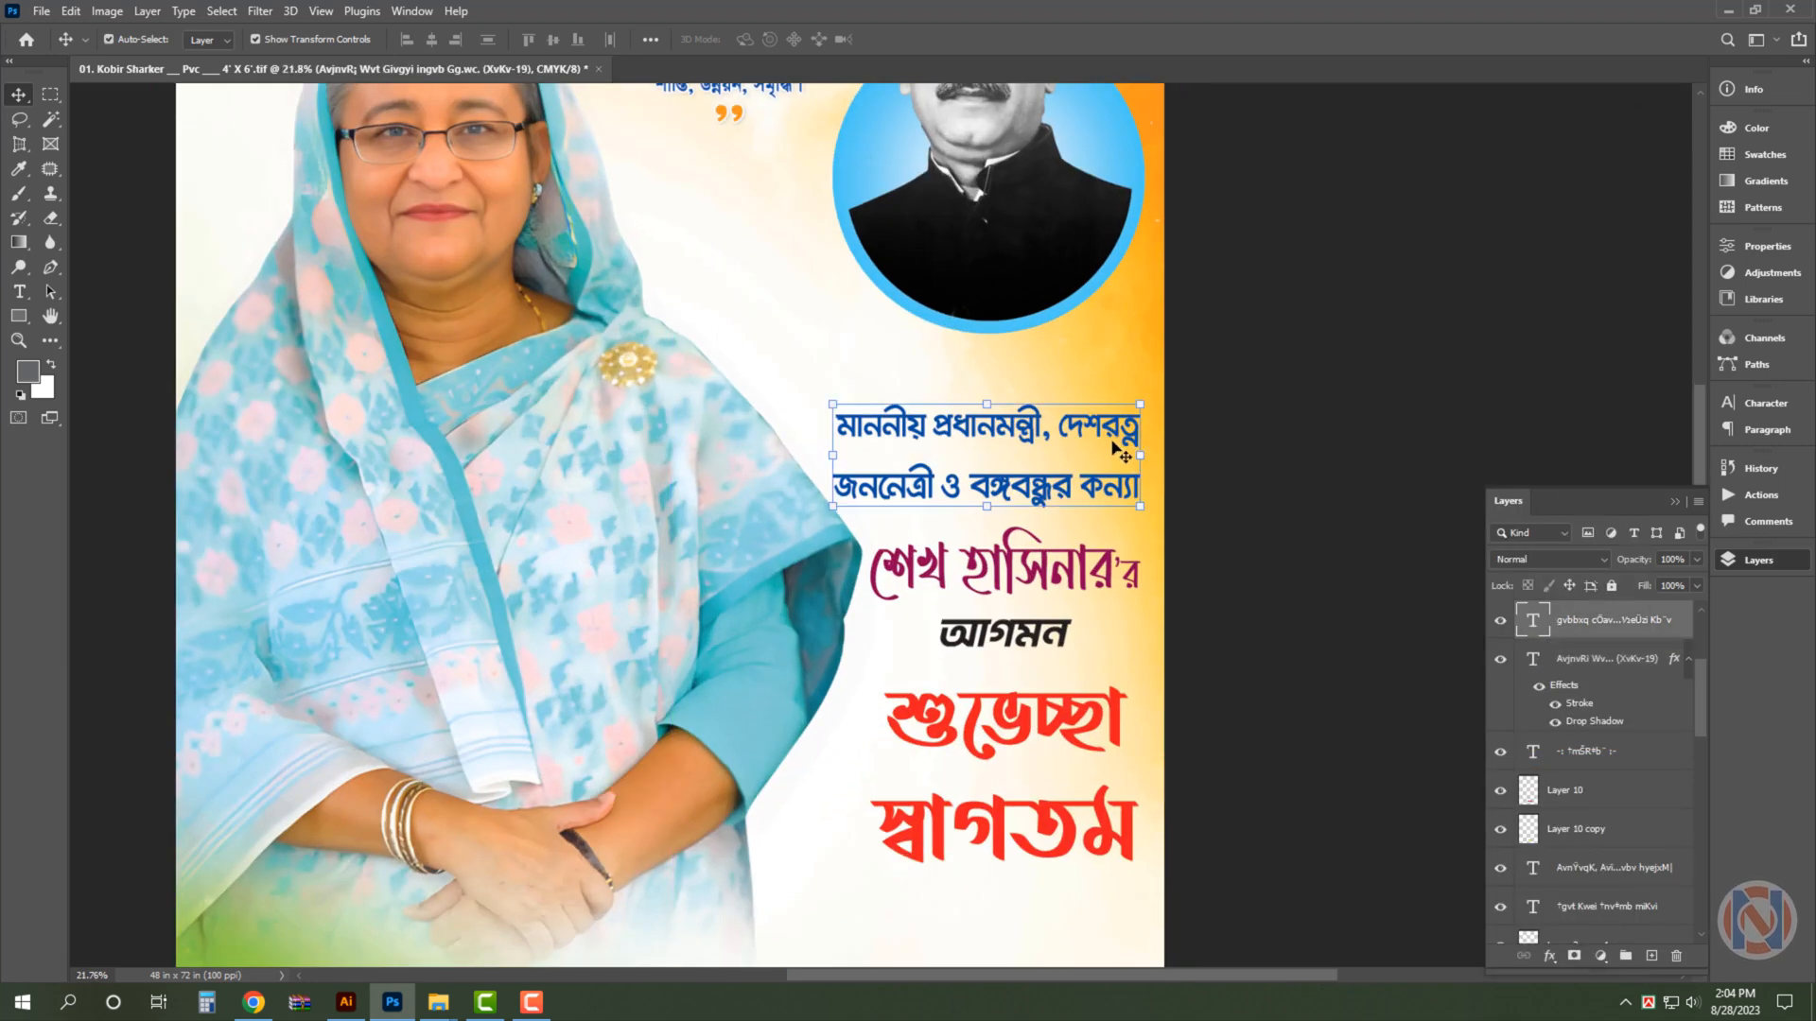
pyautogui.keyDown('shift'); pyautogui.click(1097, 566); pyautogui.keyUp('shift')
pyautogui.keyDown('shift'); pyautogui.click(1050, 637); pyautogui.keyUp('shift')
pyautogui.keyDown('shift'); pyautogui.click(1061, 723); pyautogui.keyUp('shift')
pyautogui.rightClick(1585, 658)
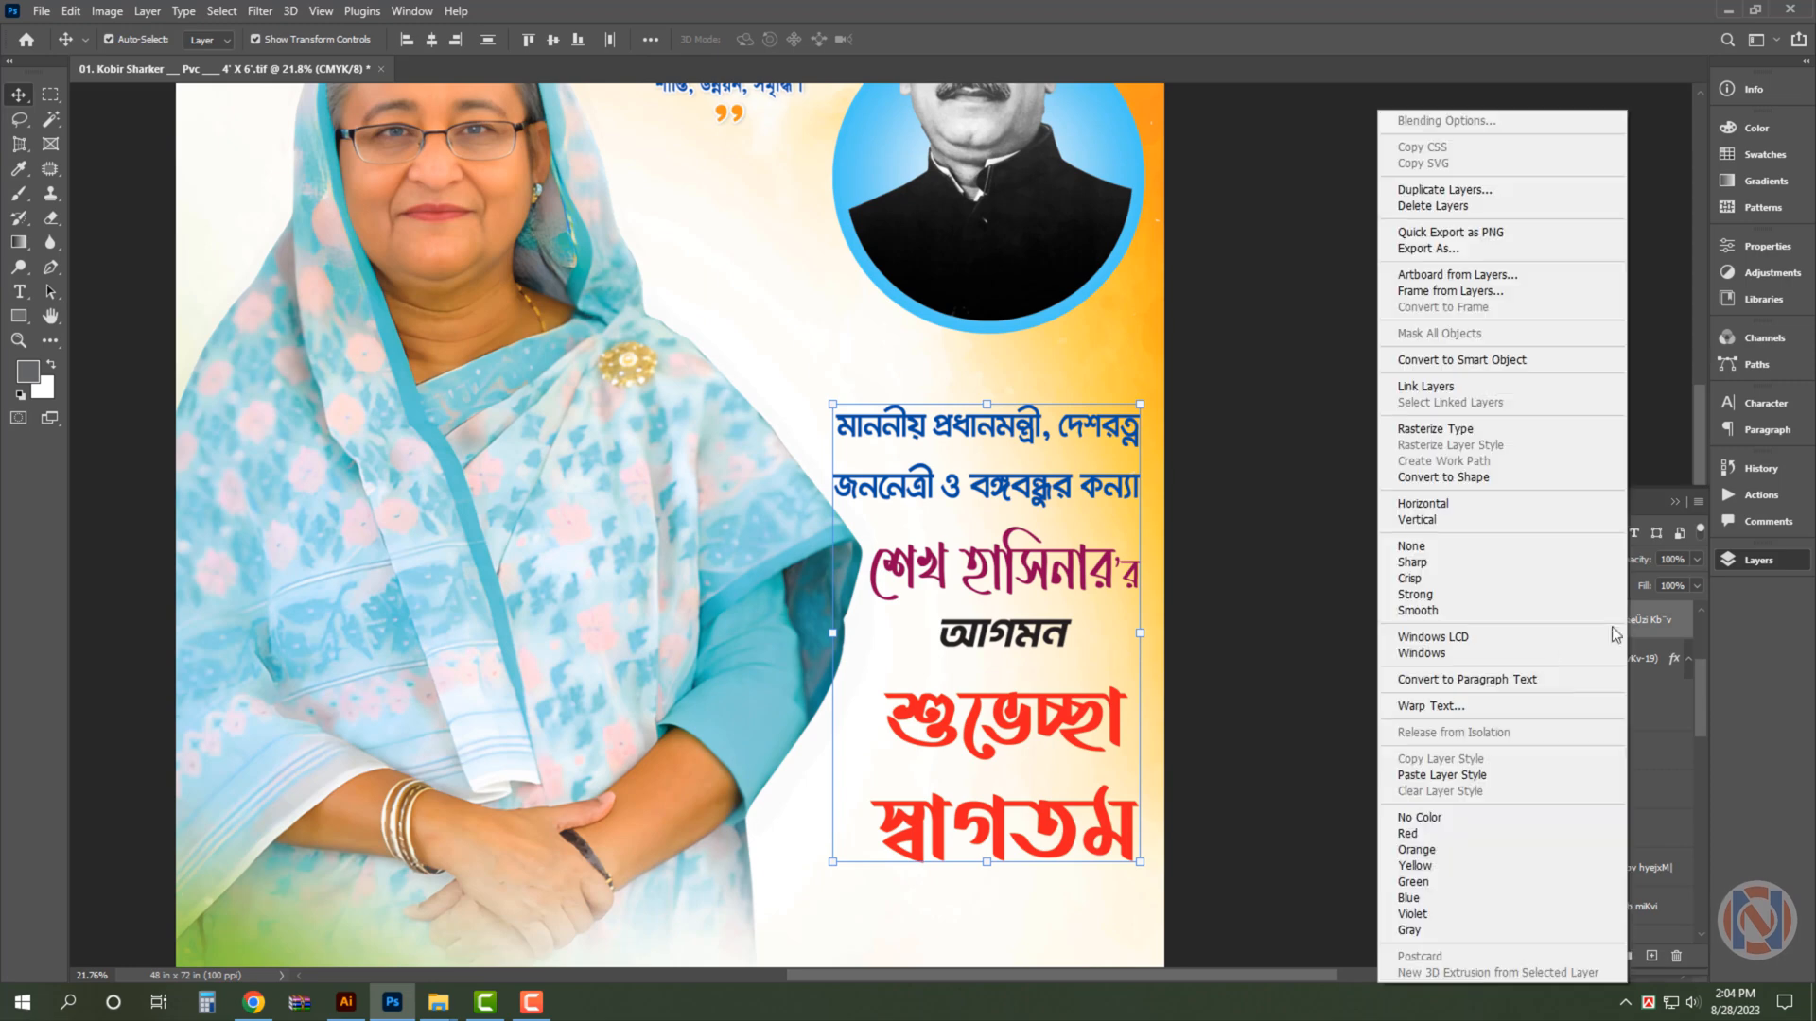
pyautogui.click(1476, 778)
pyautogui.click(1398, 336)
pyautogui.hotkey('ctrl', '0')
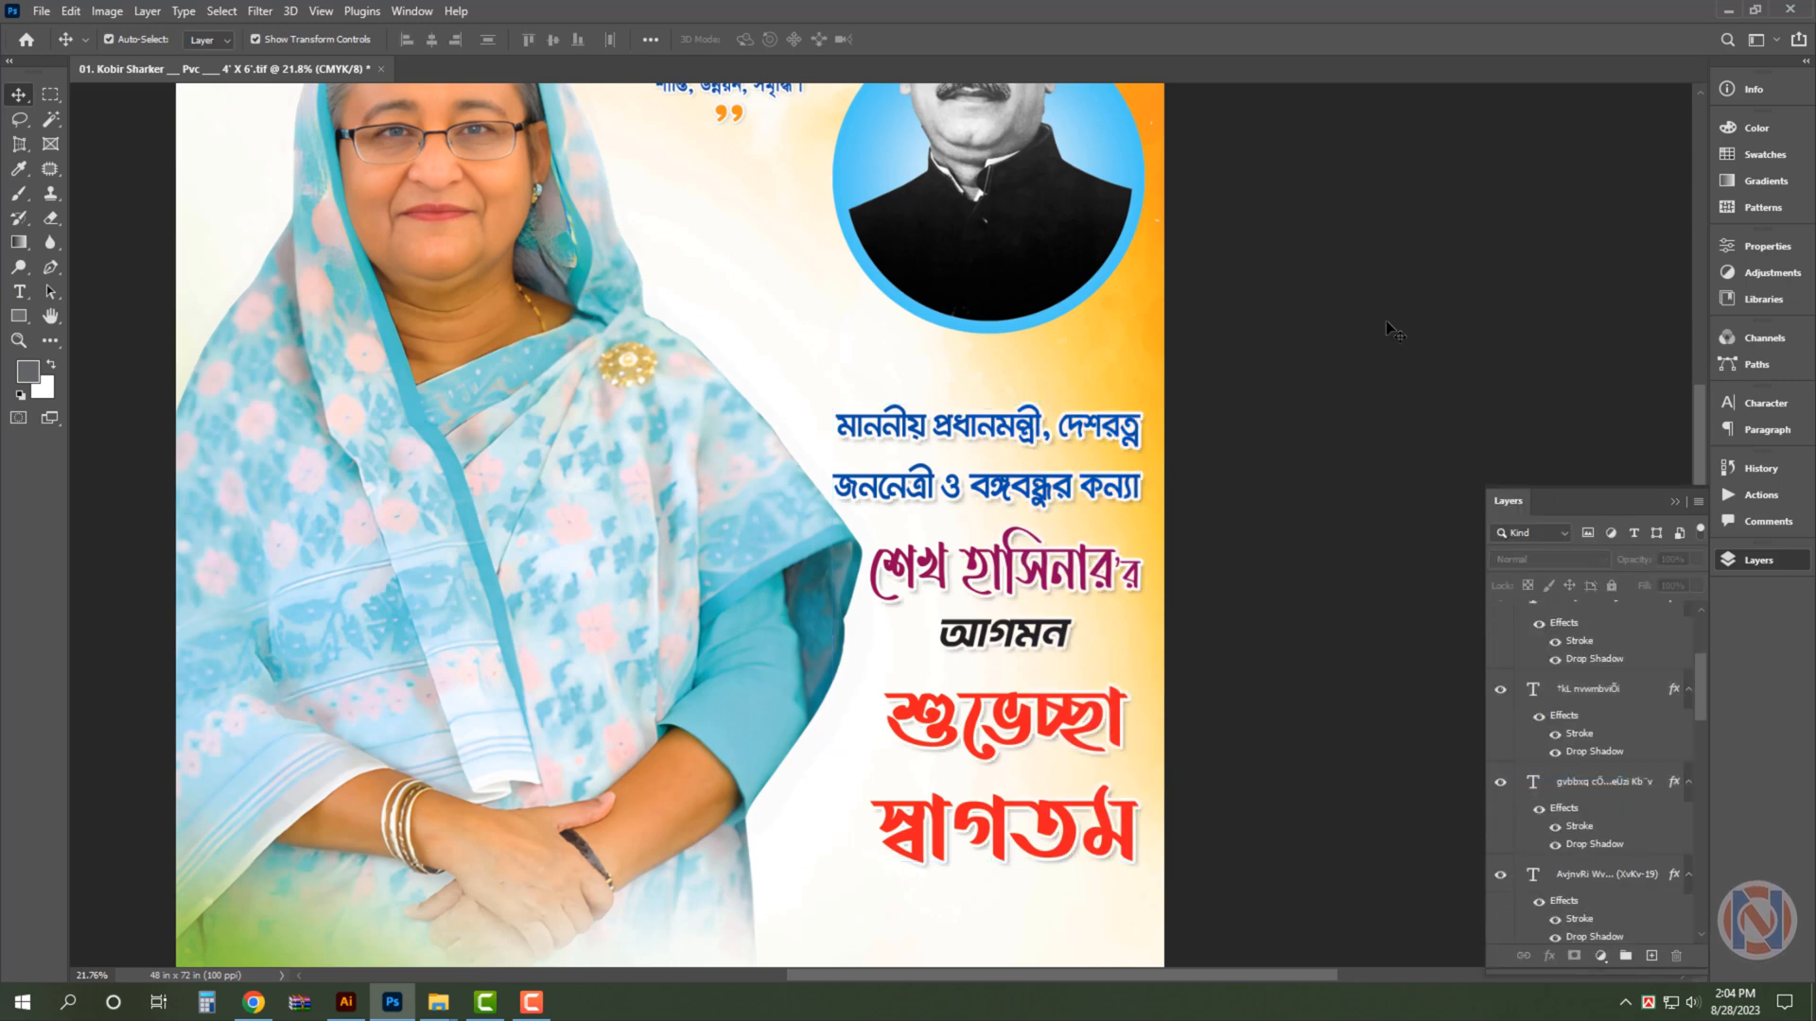
# - Save the poster on the Desktop as a separate LZW-compressed TIFF with its file name number changed to 02
pyautogui.hotkey('ctrl', 'shift', 's')
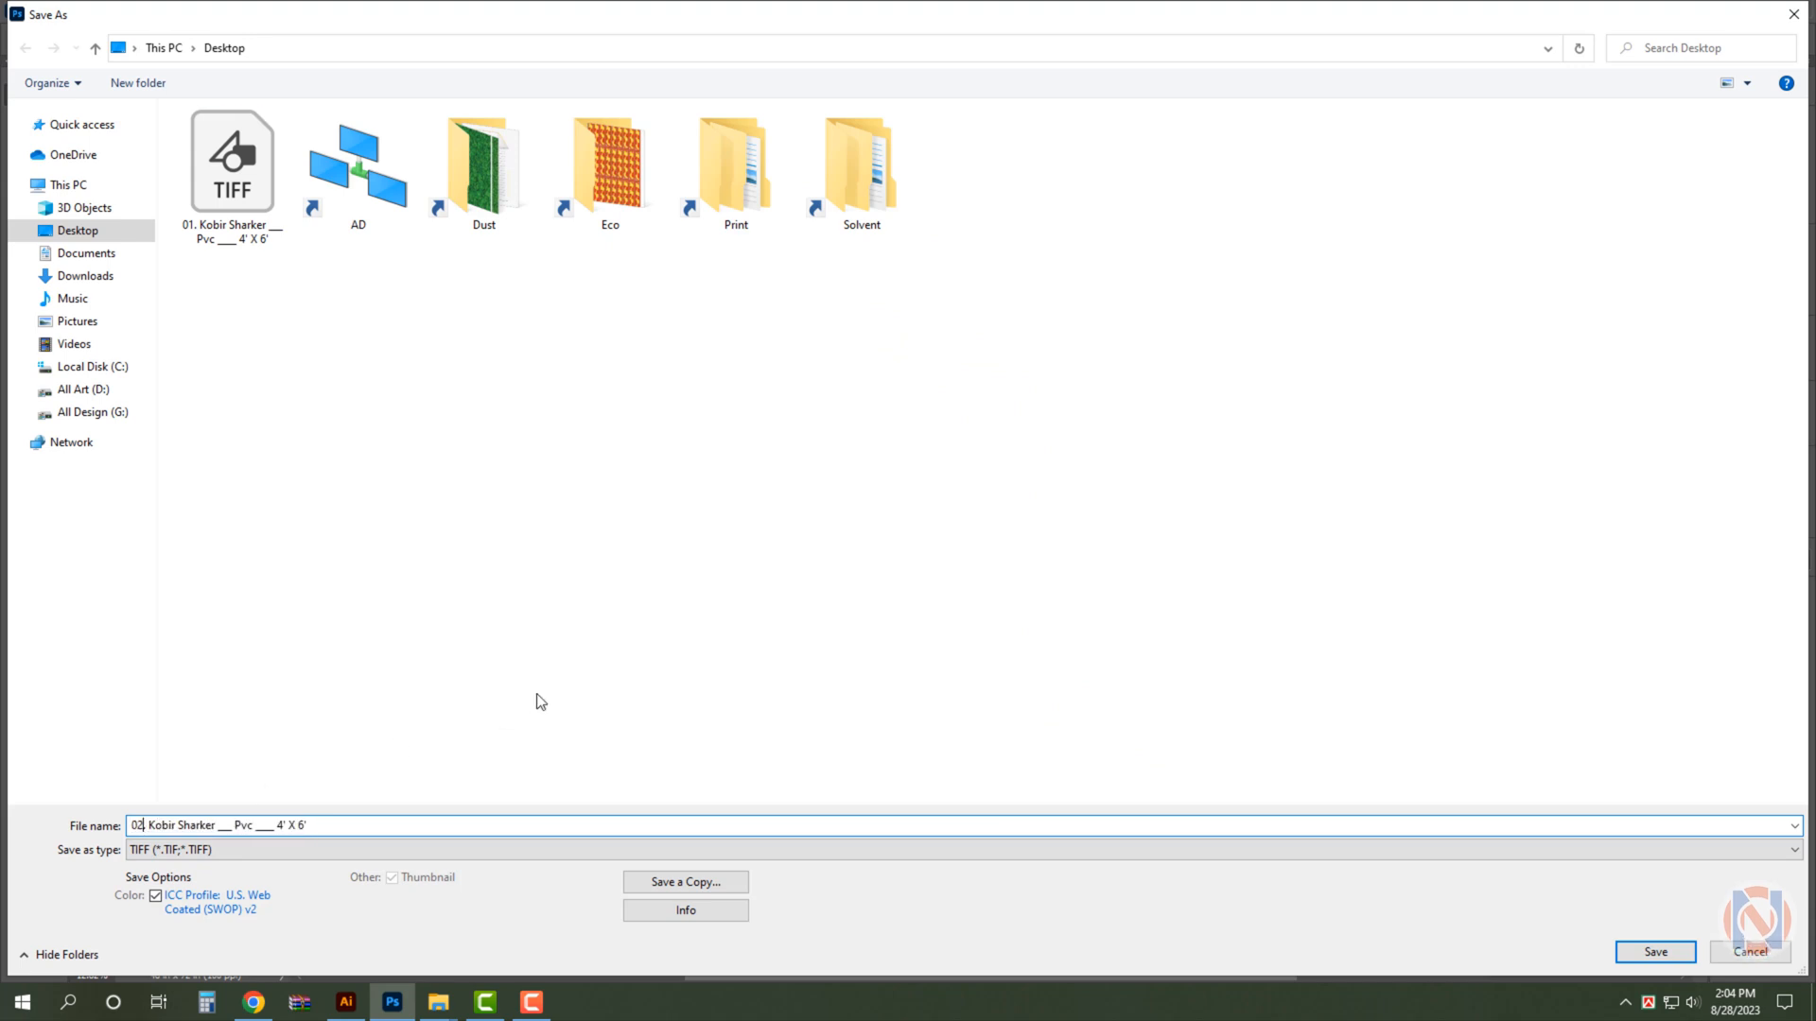
pyautogui.press('Return')
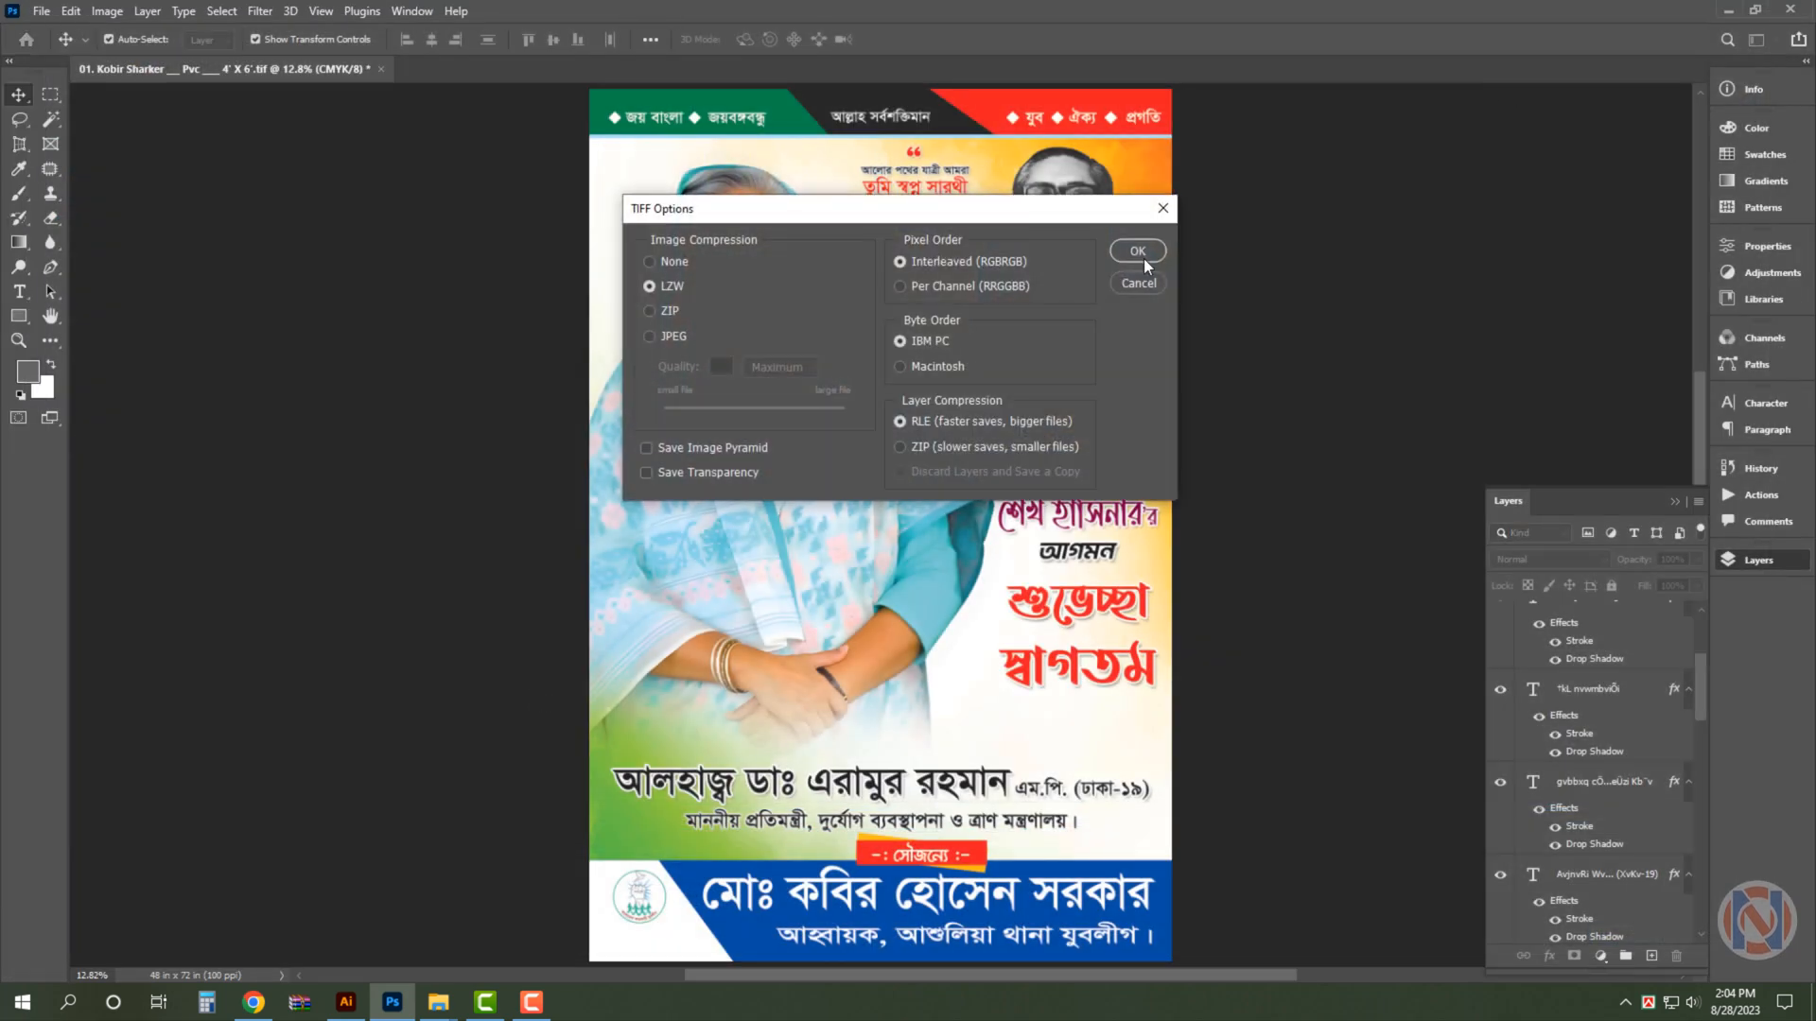
pyautogui.click(1140, 253)
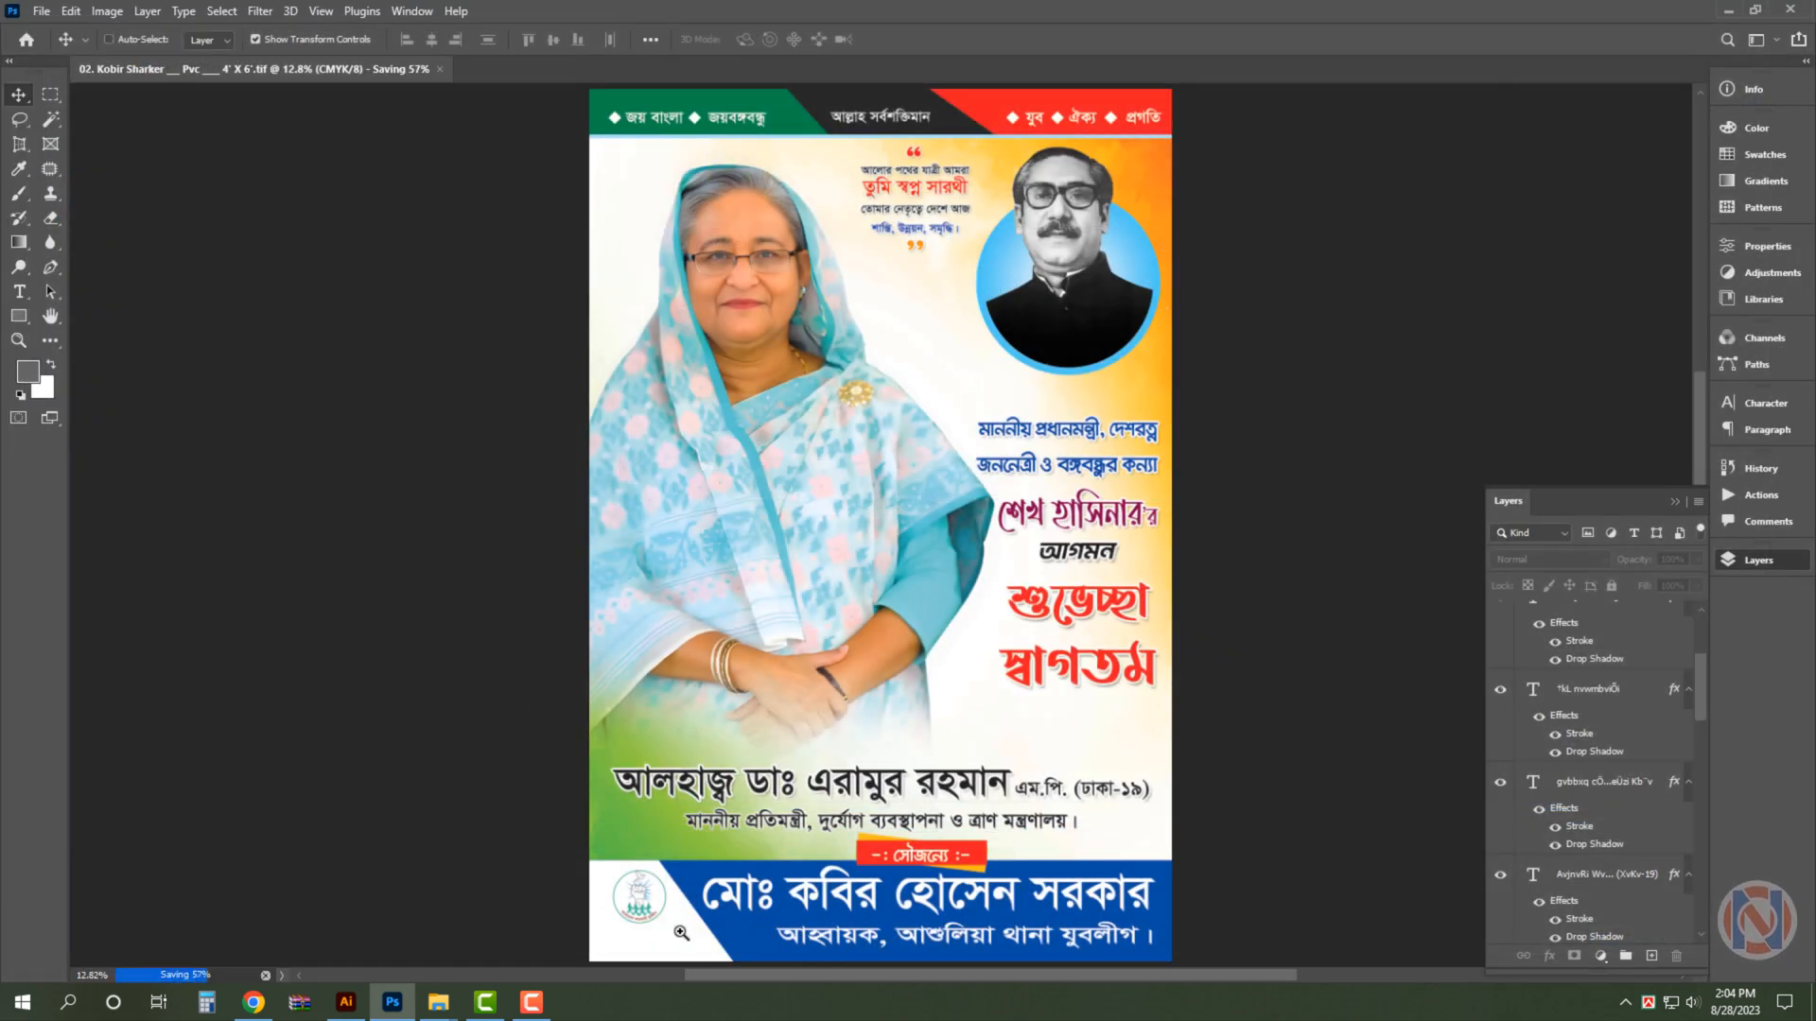
# - Duplicate the blue footer band slightly upward, with the copy behind the original
pyautogui.scroll(8, 681, 933)
pyautogui.keyDown('ctrl'); pyautogui.click(741, 681); pyautogui.keyUp('ctrl')
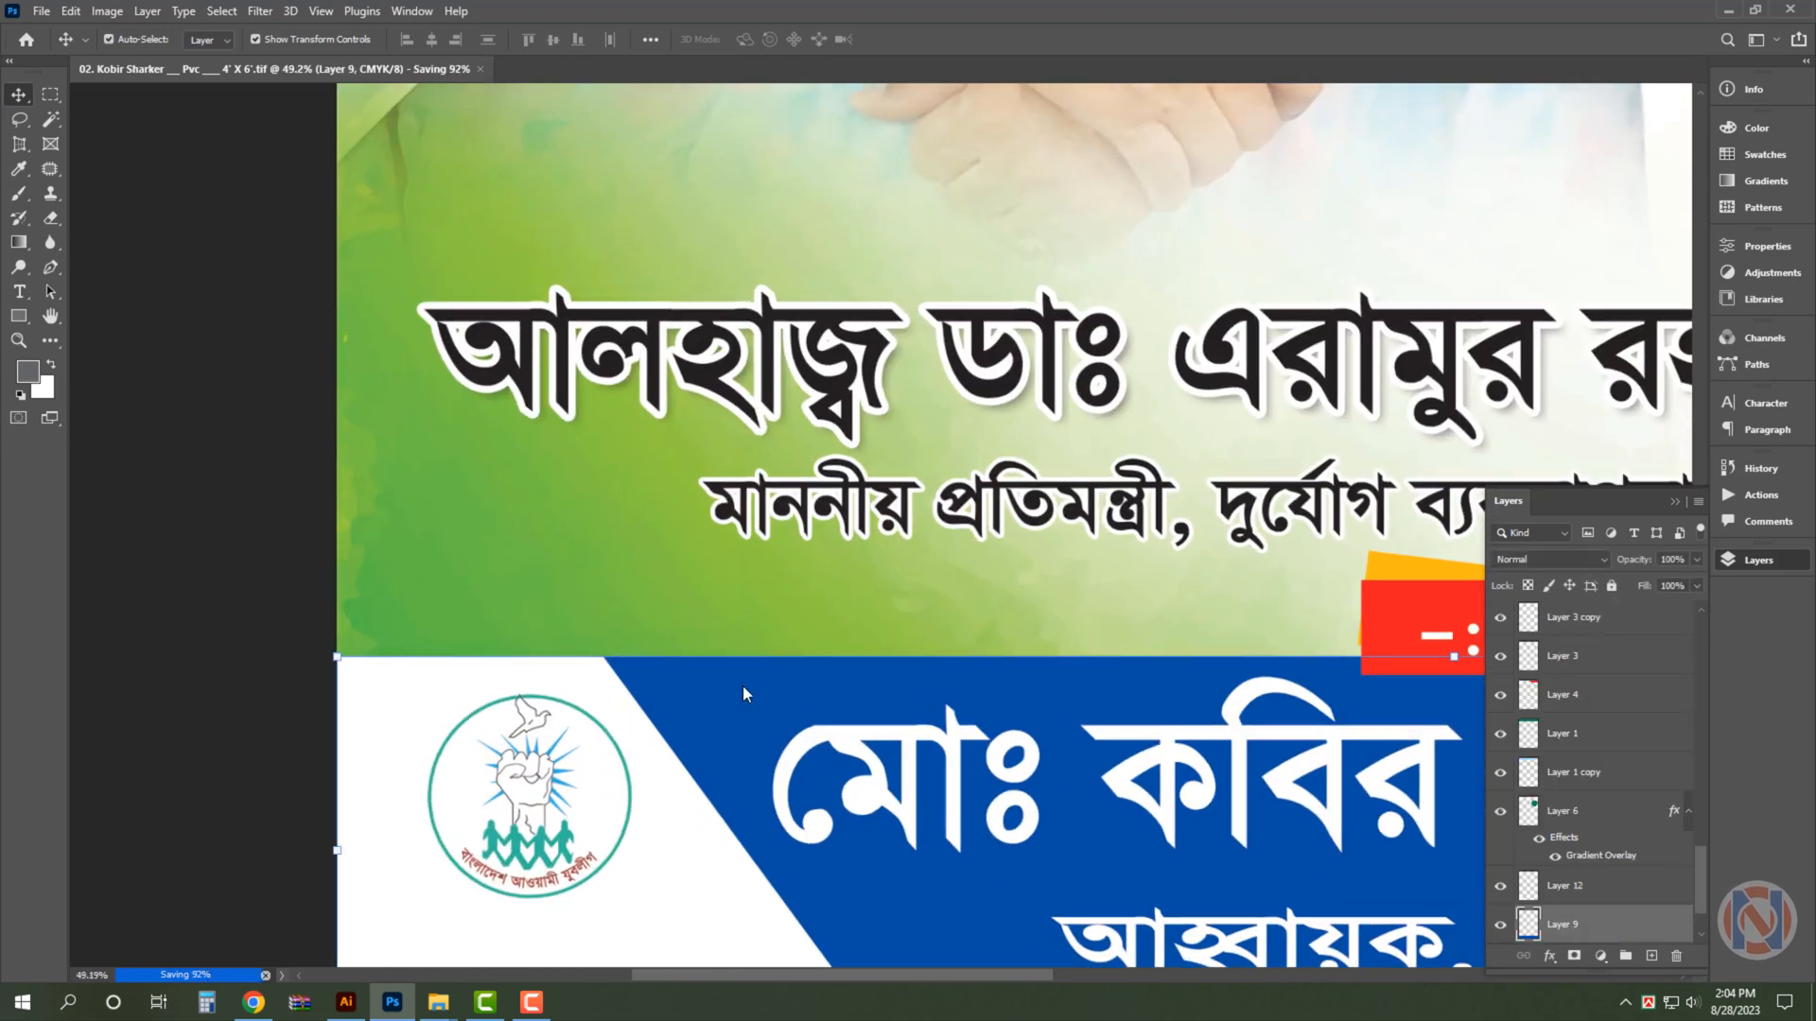
pyautogui.moveTo(741, 685); pyautogui.dragTo(742, 655)
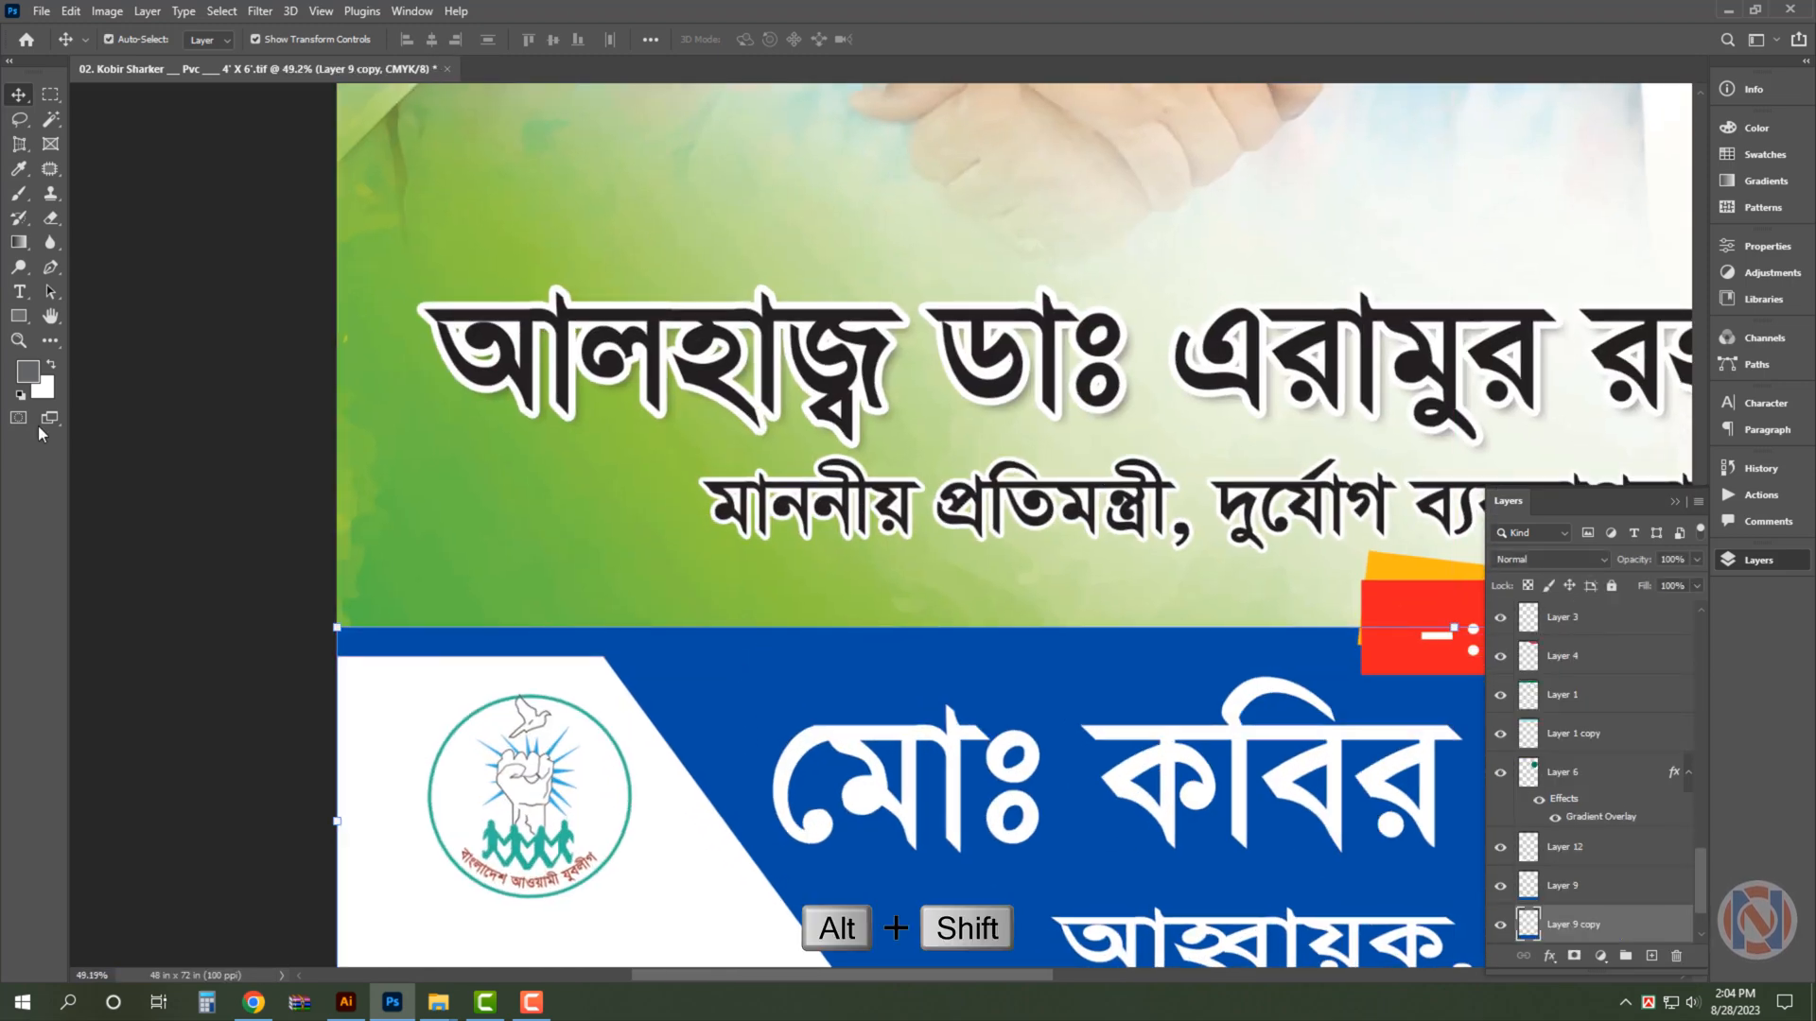
# - Fill the duplicated footer band with the yellow-orange sampled from behind the red tag, forming a thin strip above the footer
pyautogui.press('i')
pyautogui.click(1386, 565)
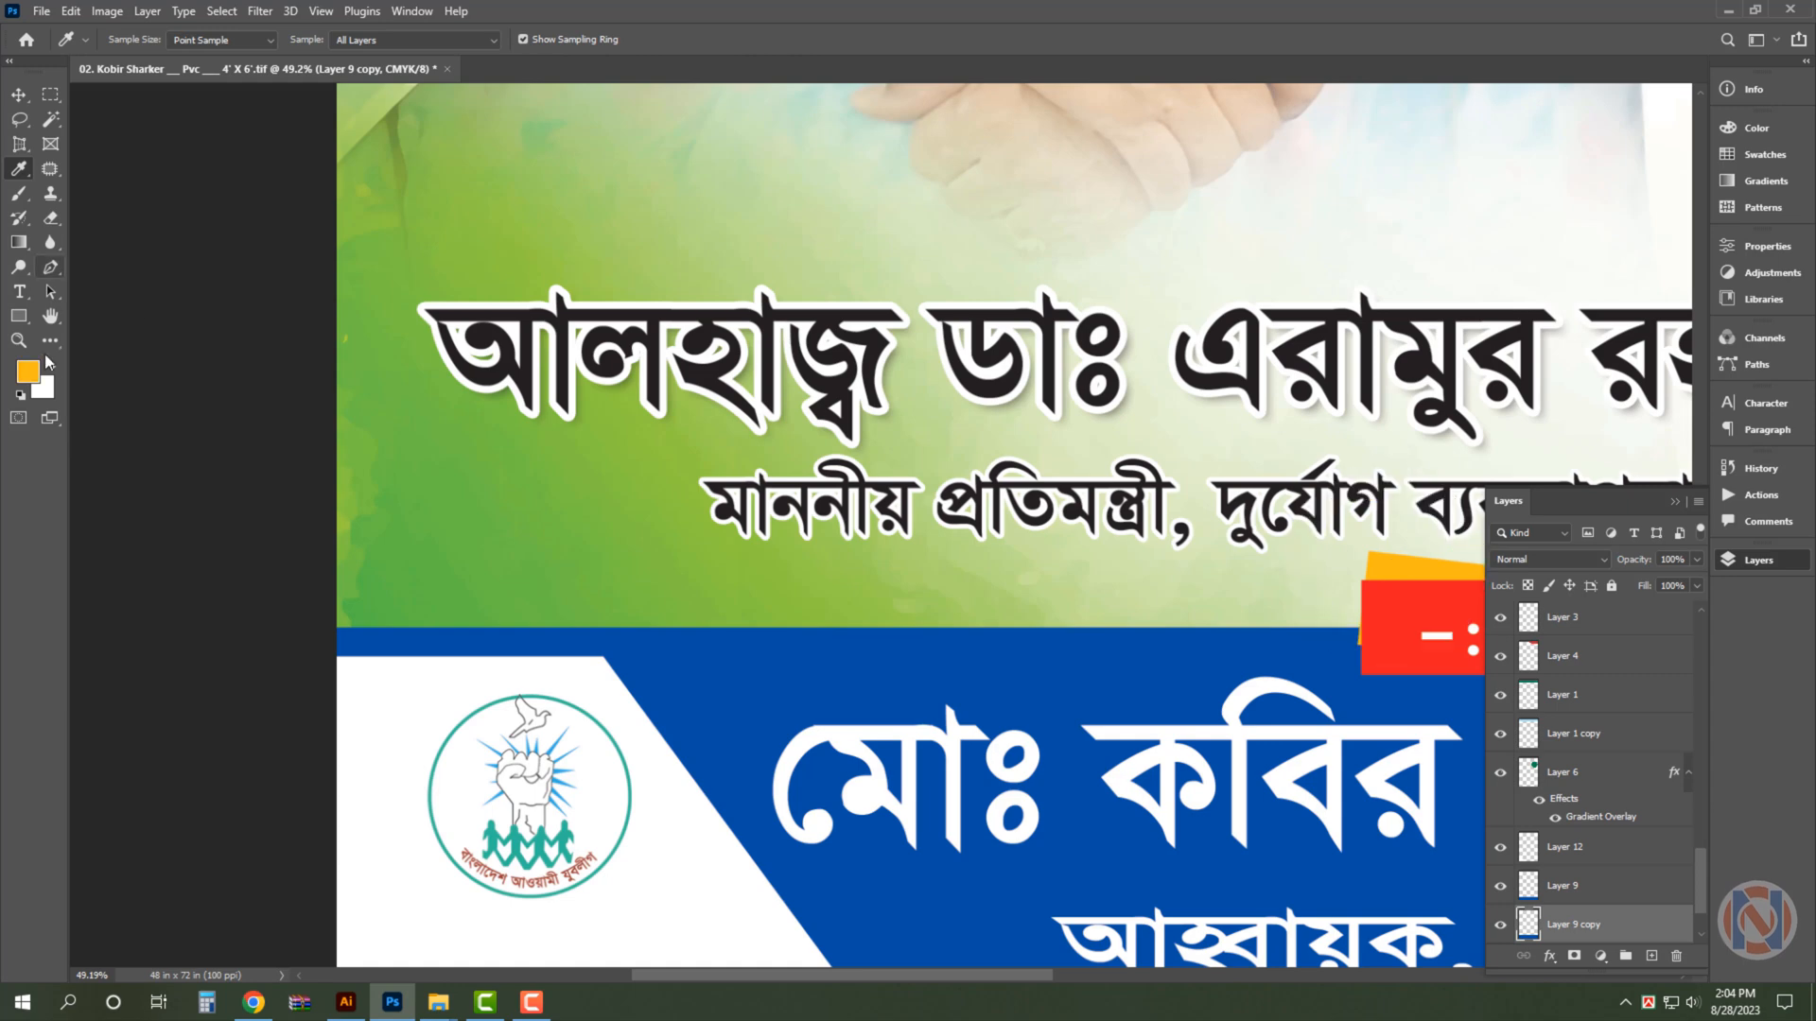
pyautogui.press('v')
pyautogui.hotkey('ctrl', 'shift', 'Delete')
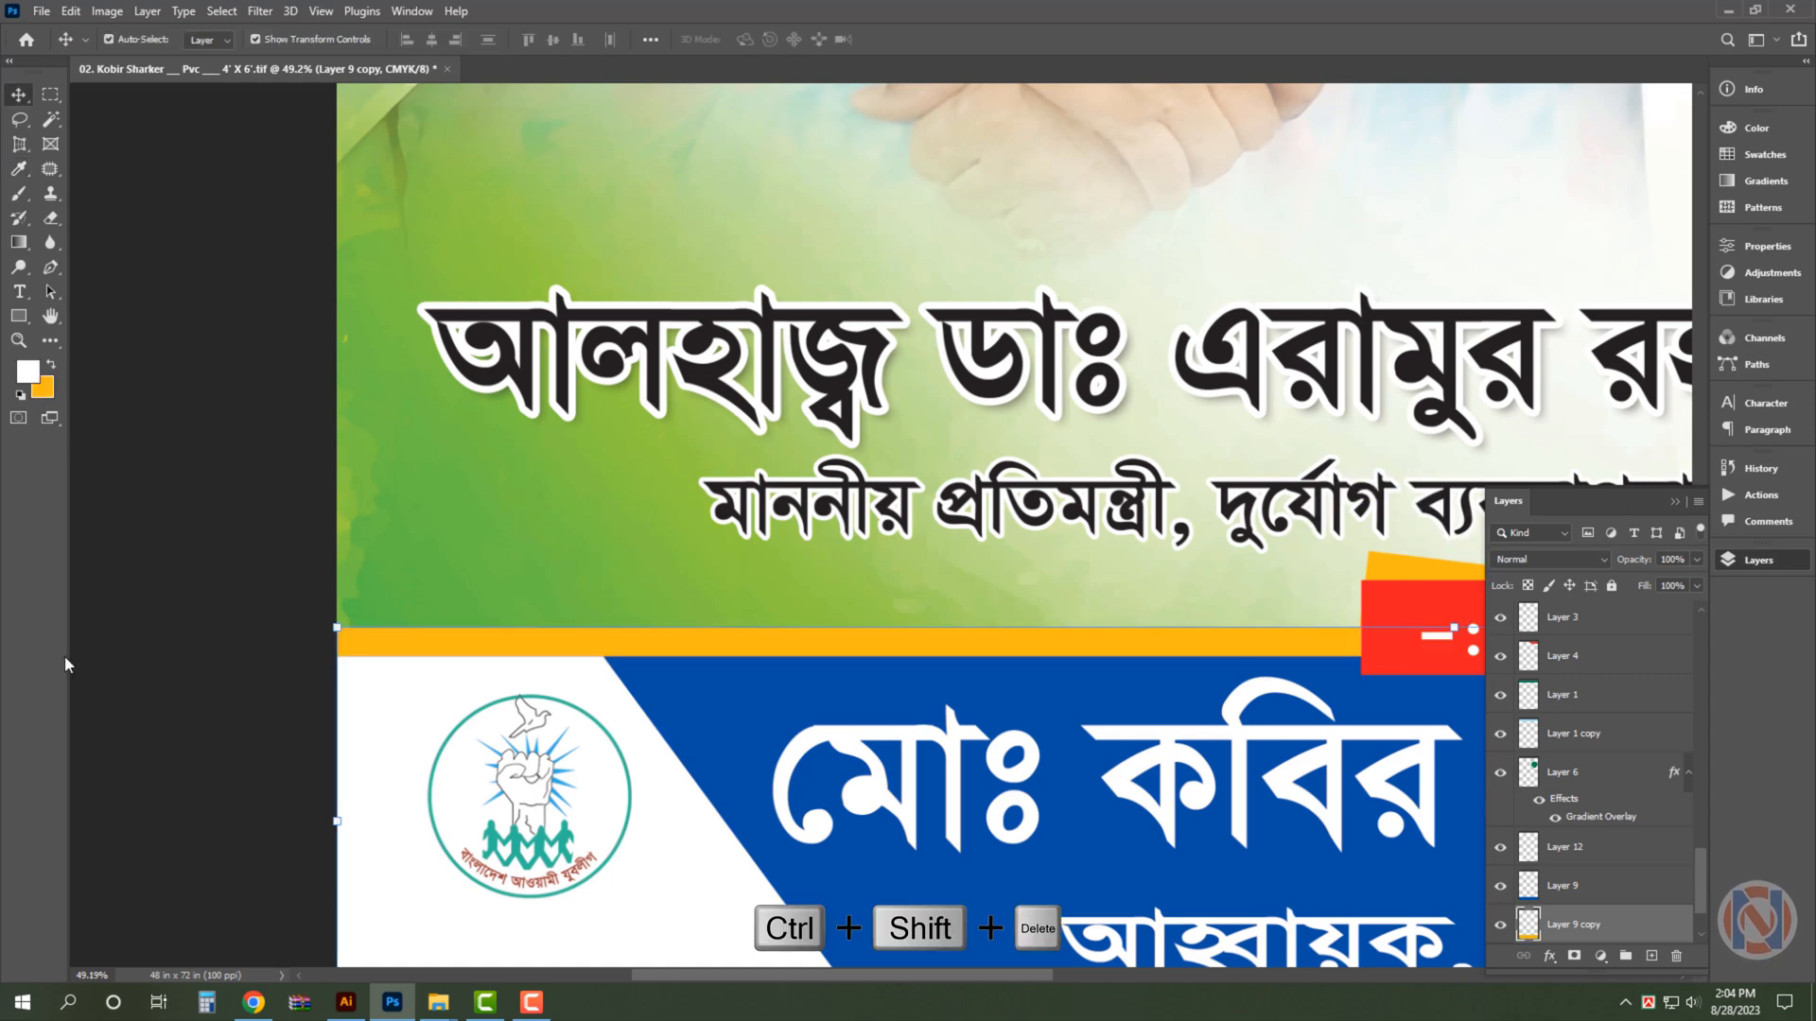
pyautogui.click(124, 680)
pyautogui.hotkey('ctrl', '0')
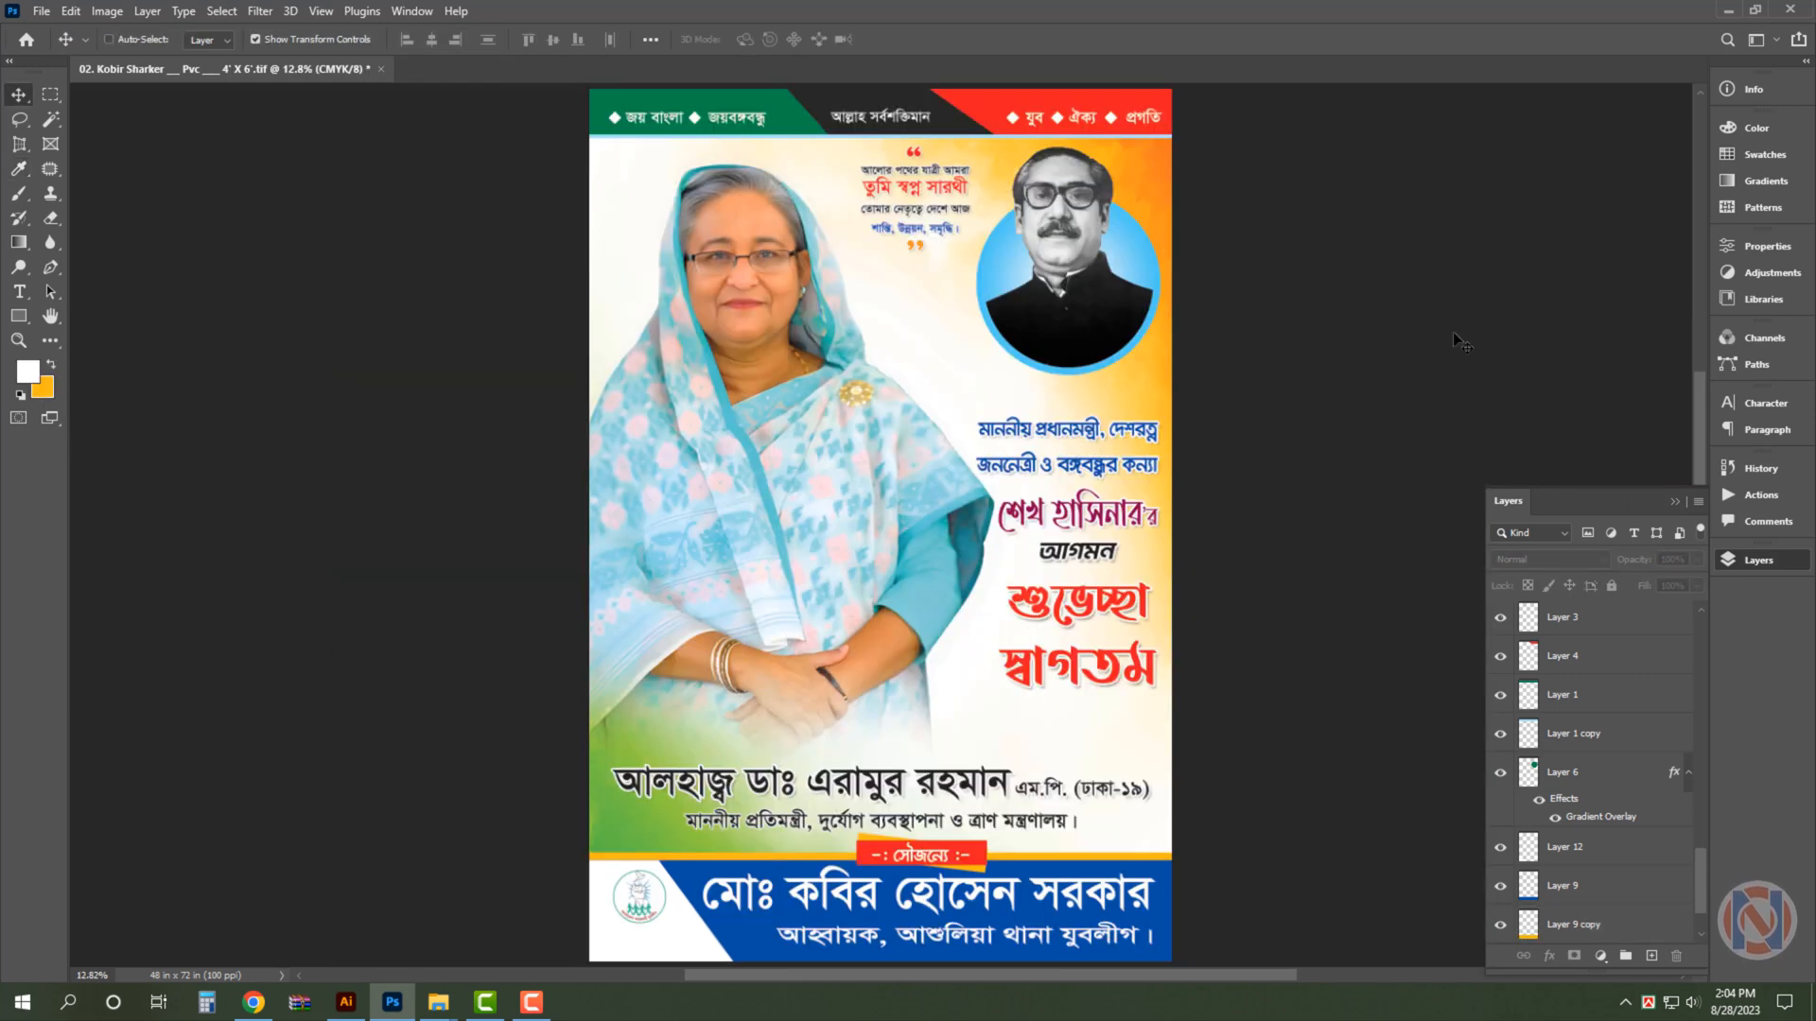
# - Save the second version of the poster and leave nothing selected
pyautogui.hotkey('ctrl', 's')
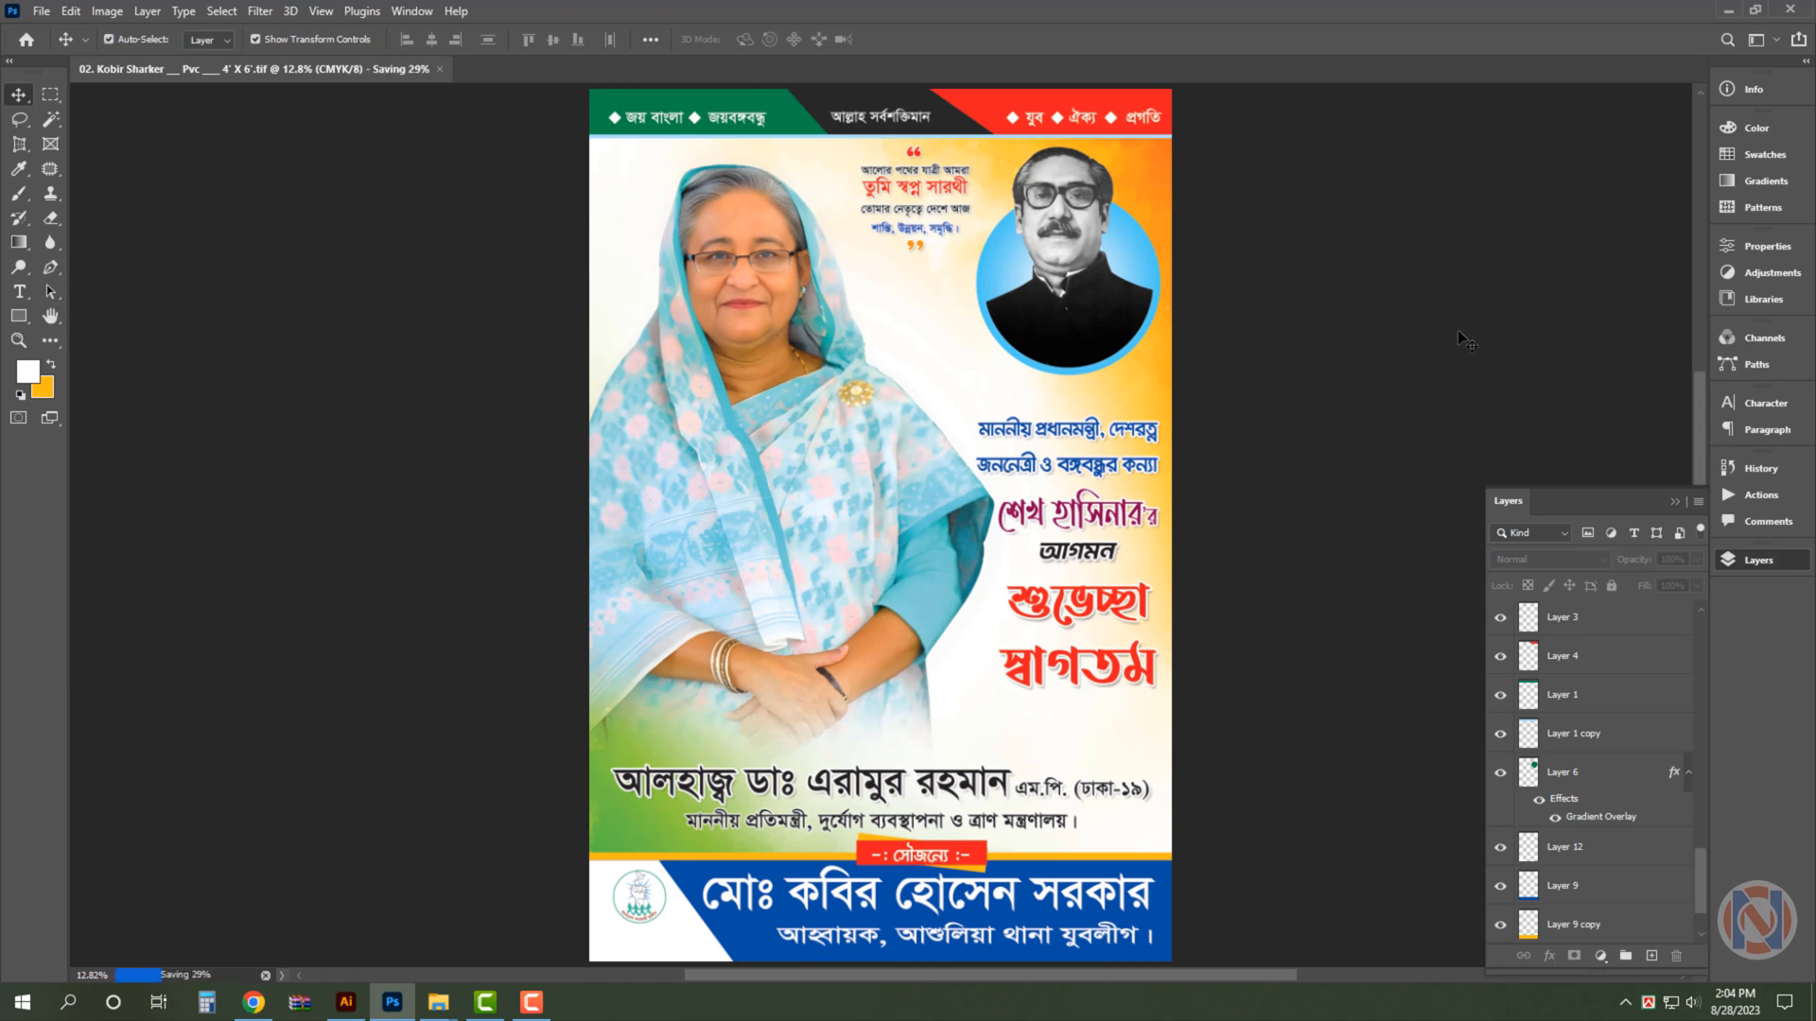
pyautogui.click(1140, 253)
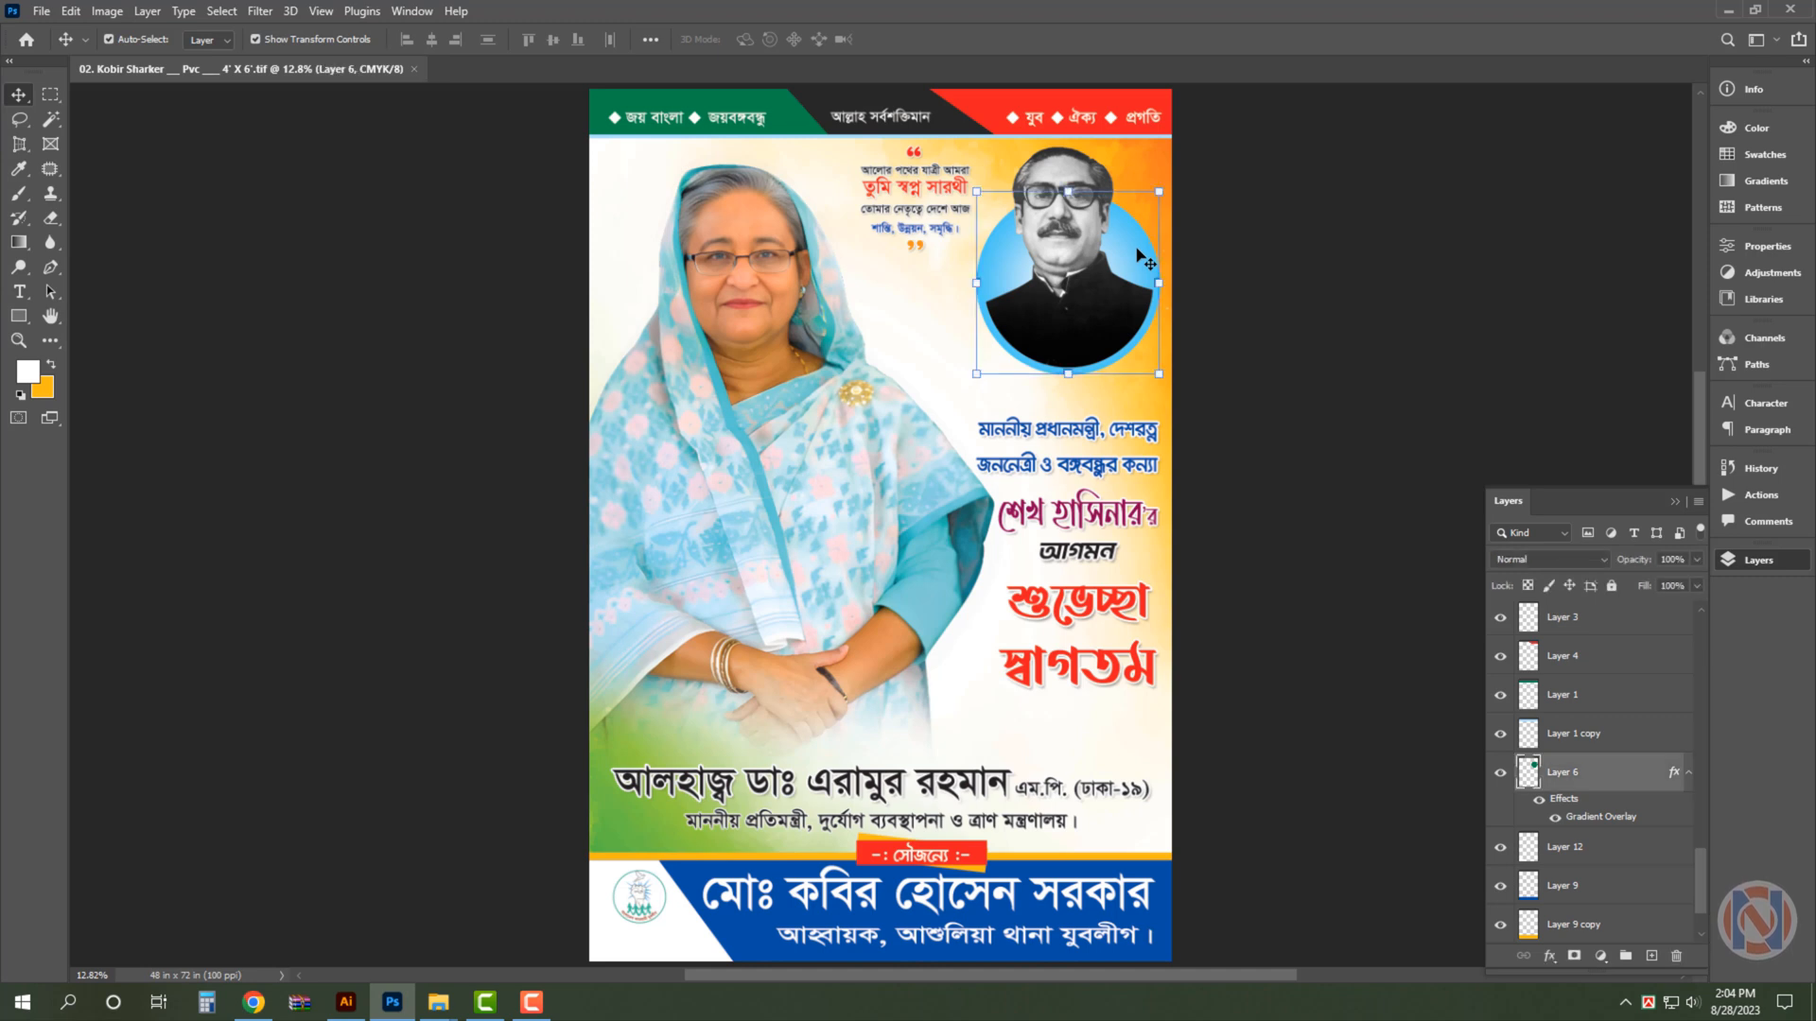
pyautogui.click(1507, 257)
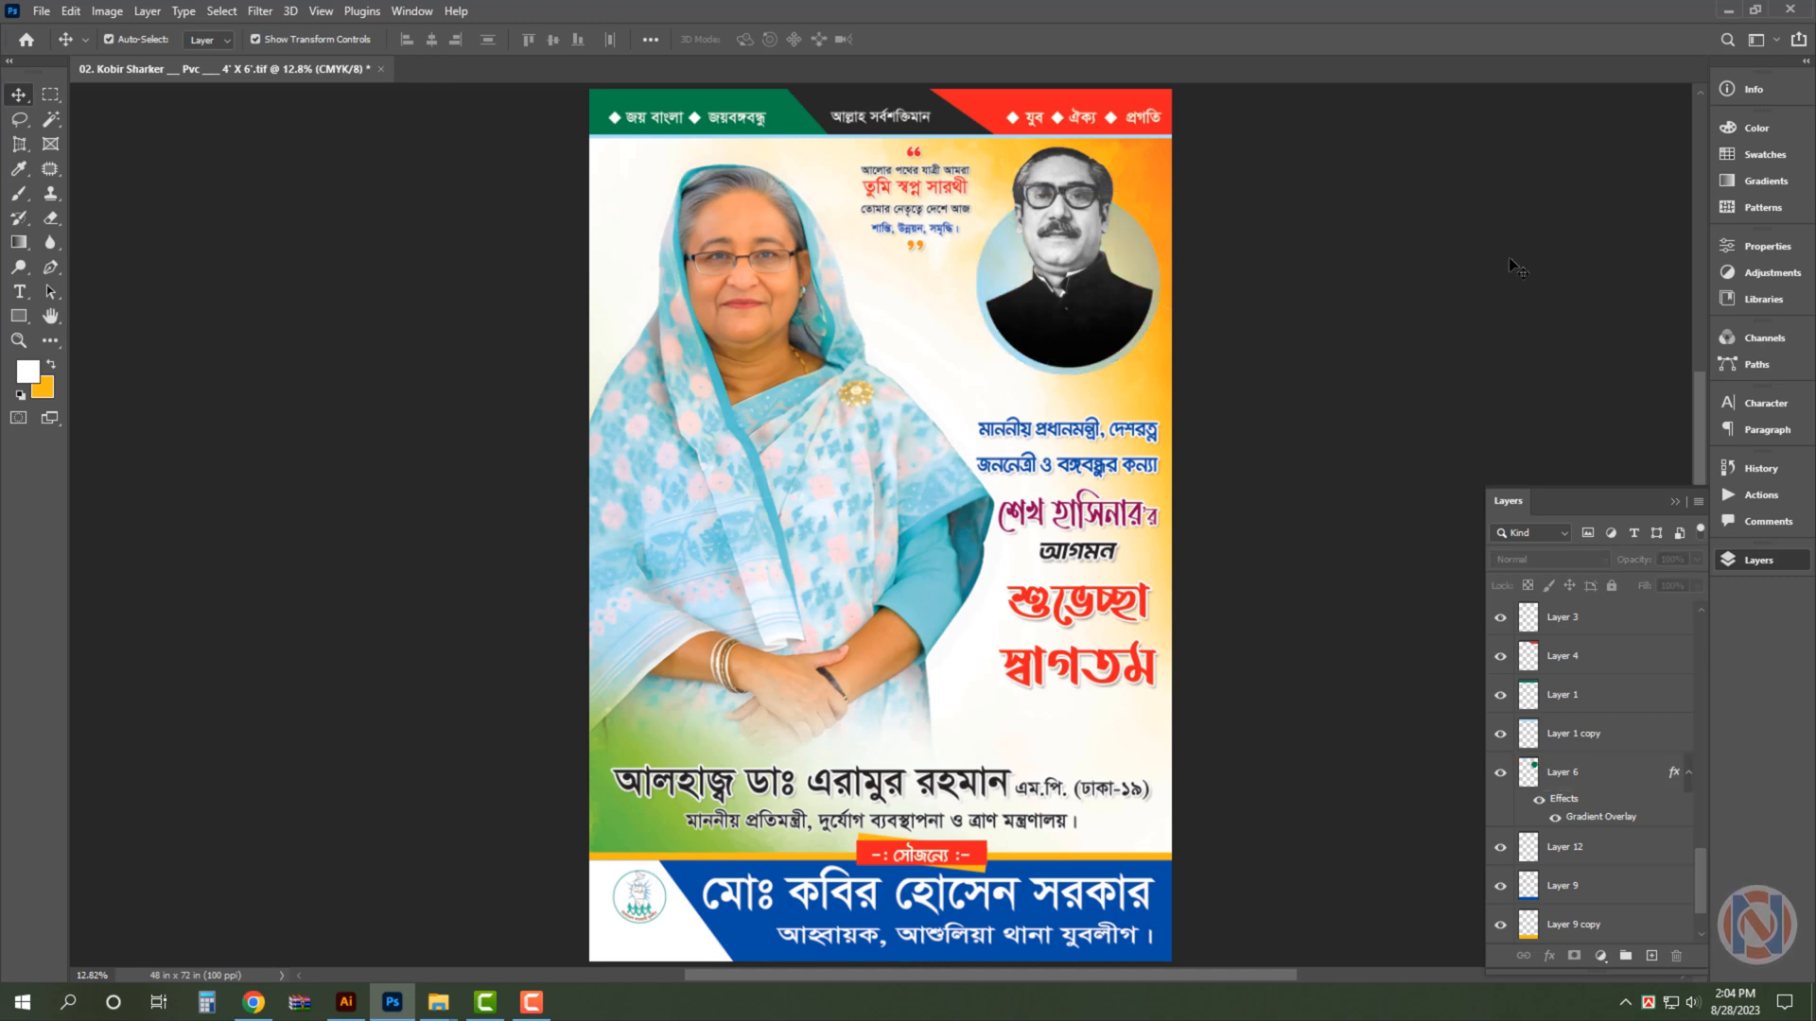
# - Delete the large portrait and the orange-and-green background image from the poster
pyautogui.click(795, 374)
pyautogui.press('Delete')
pyautogui.press('Delete')
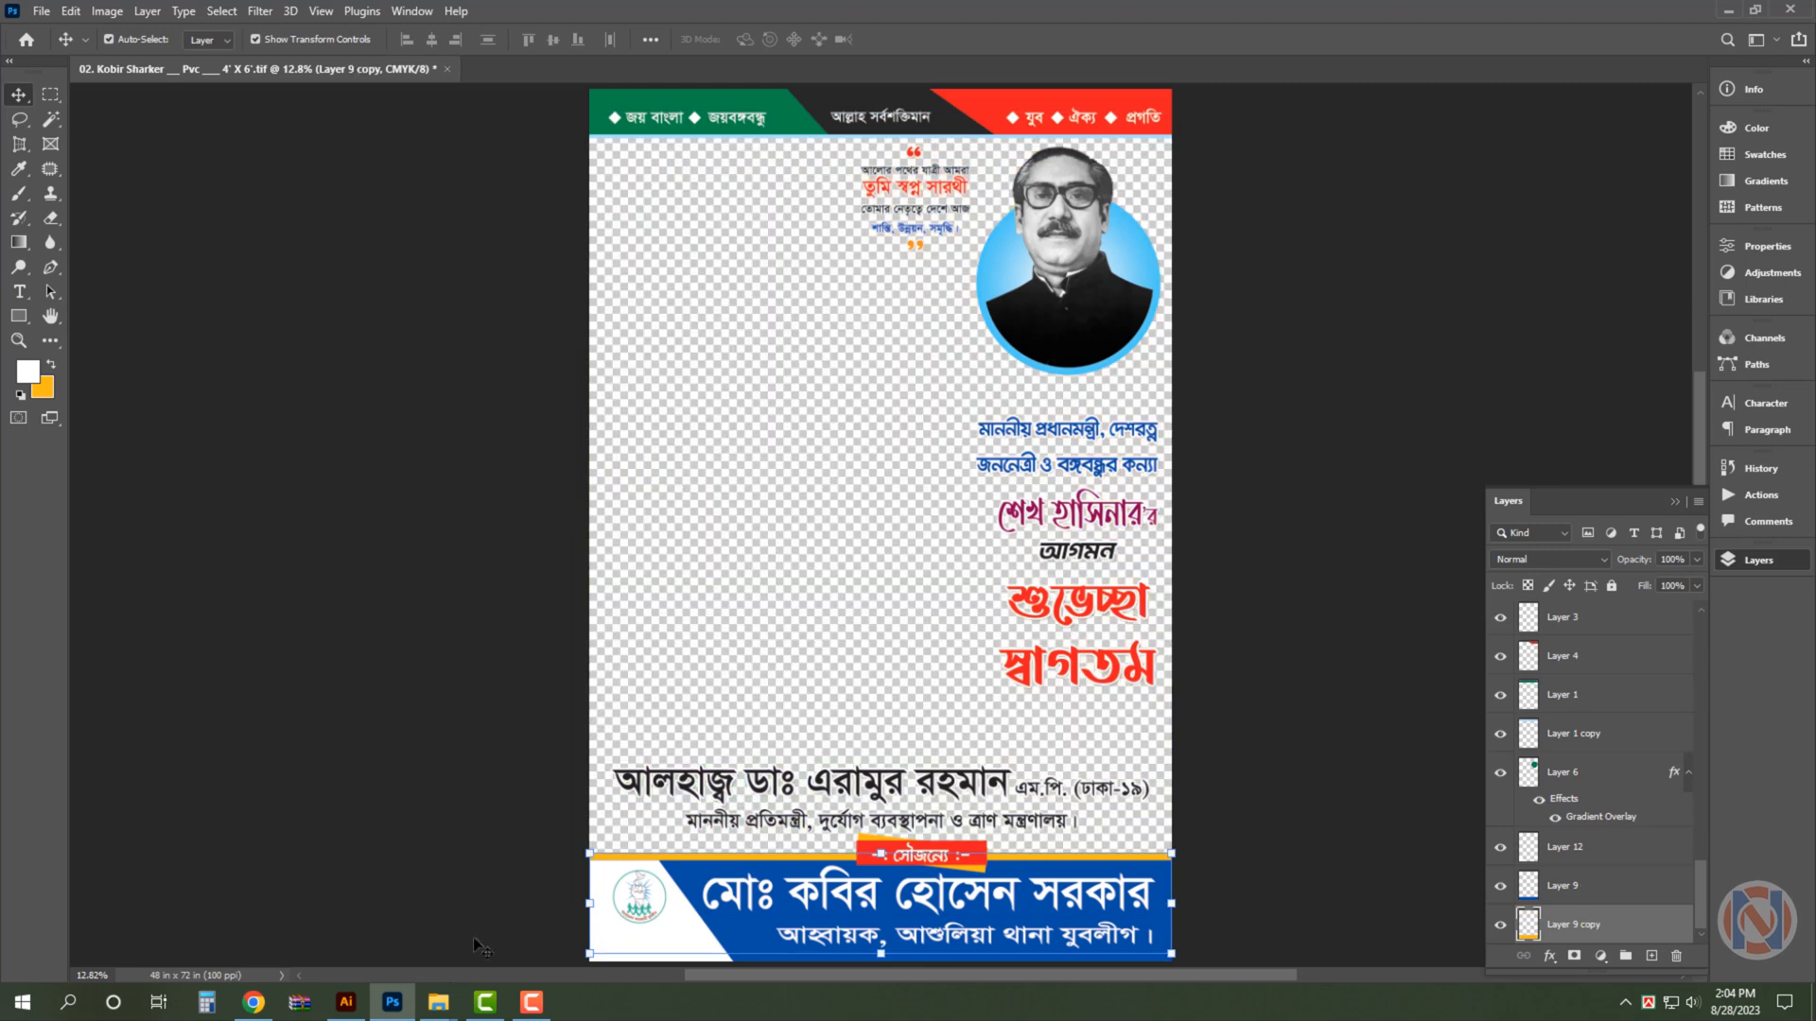
# - Switch to the Sheikh Hasina image folder and open the waving portrait PM-15 in Photoshop
pyautogui.moveTo(438, 1001)
pyautogui.click(540, 914)
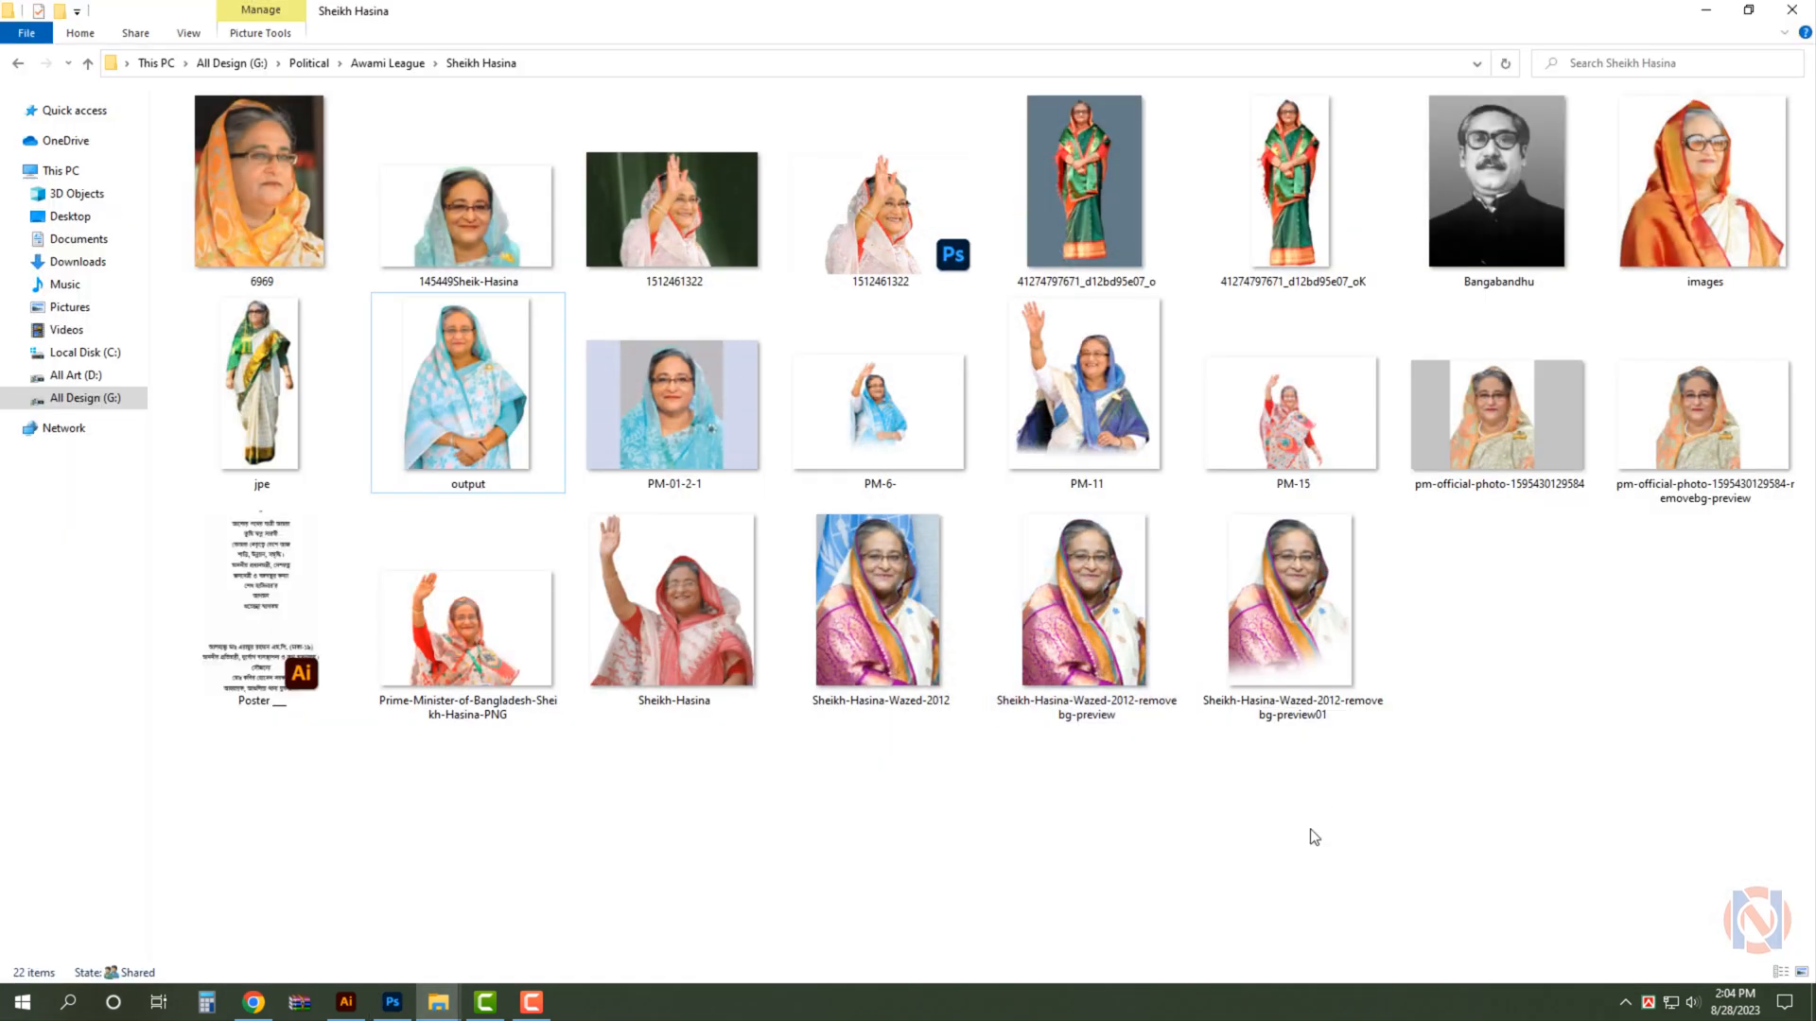
pyautogui.click(1109, 435)
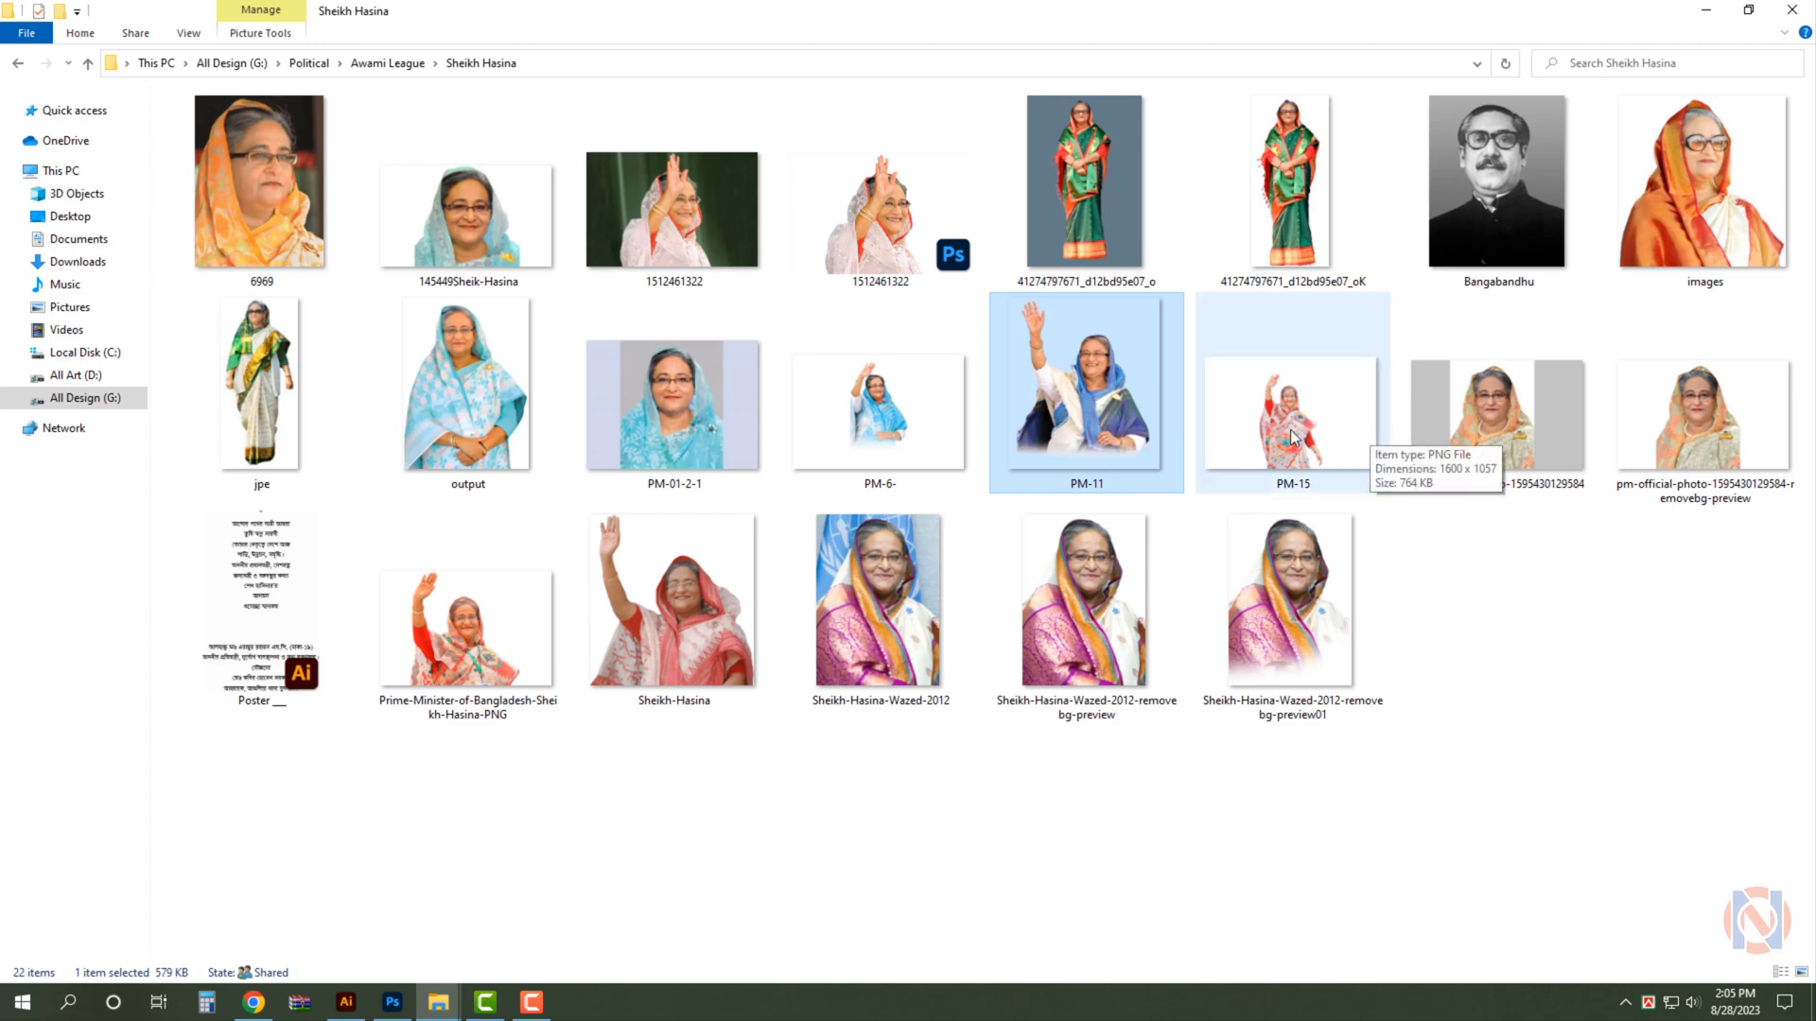
pyautogui.moveTo(1294, 430); pyautogui.dragTo(1267, 392)
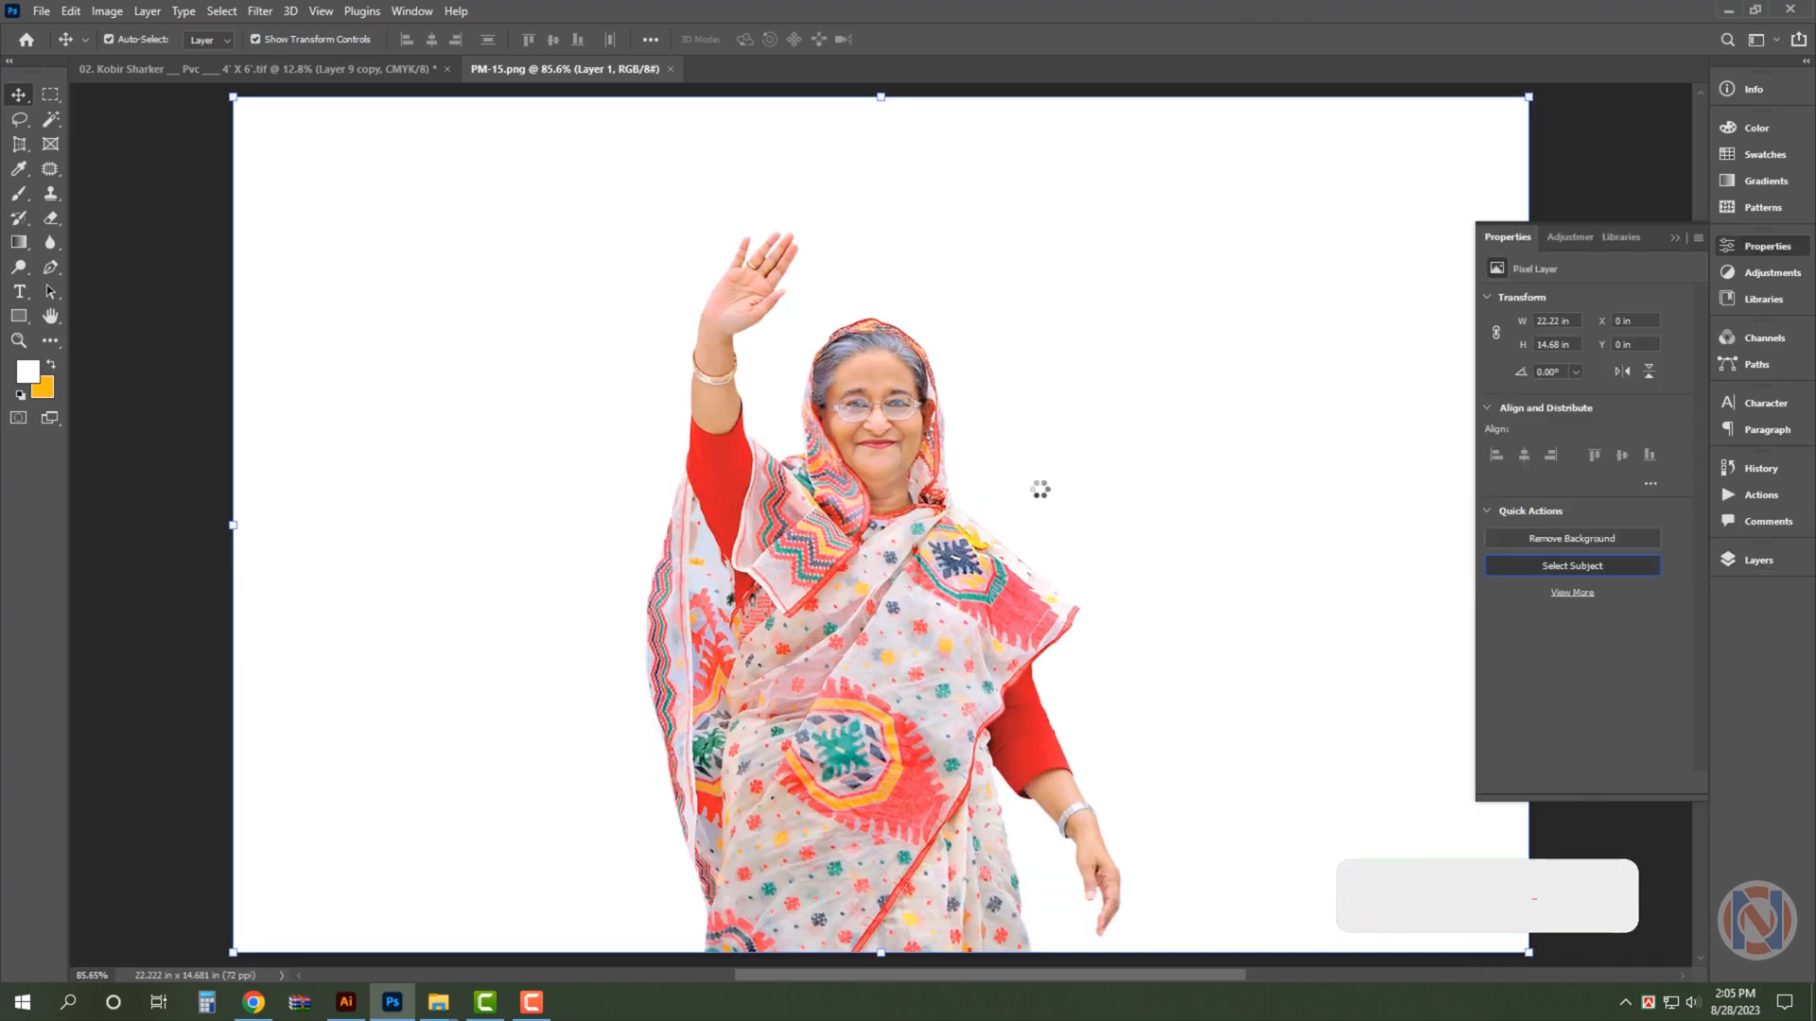
# - Crop the PM-15 image closely around the waving figure and select its surrounding white background with the Magic Wand
pyautogui.click(20, 145)
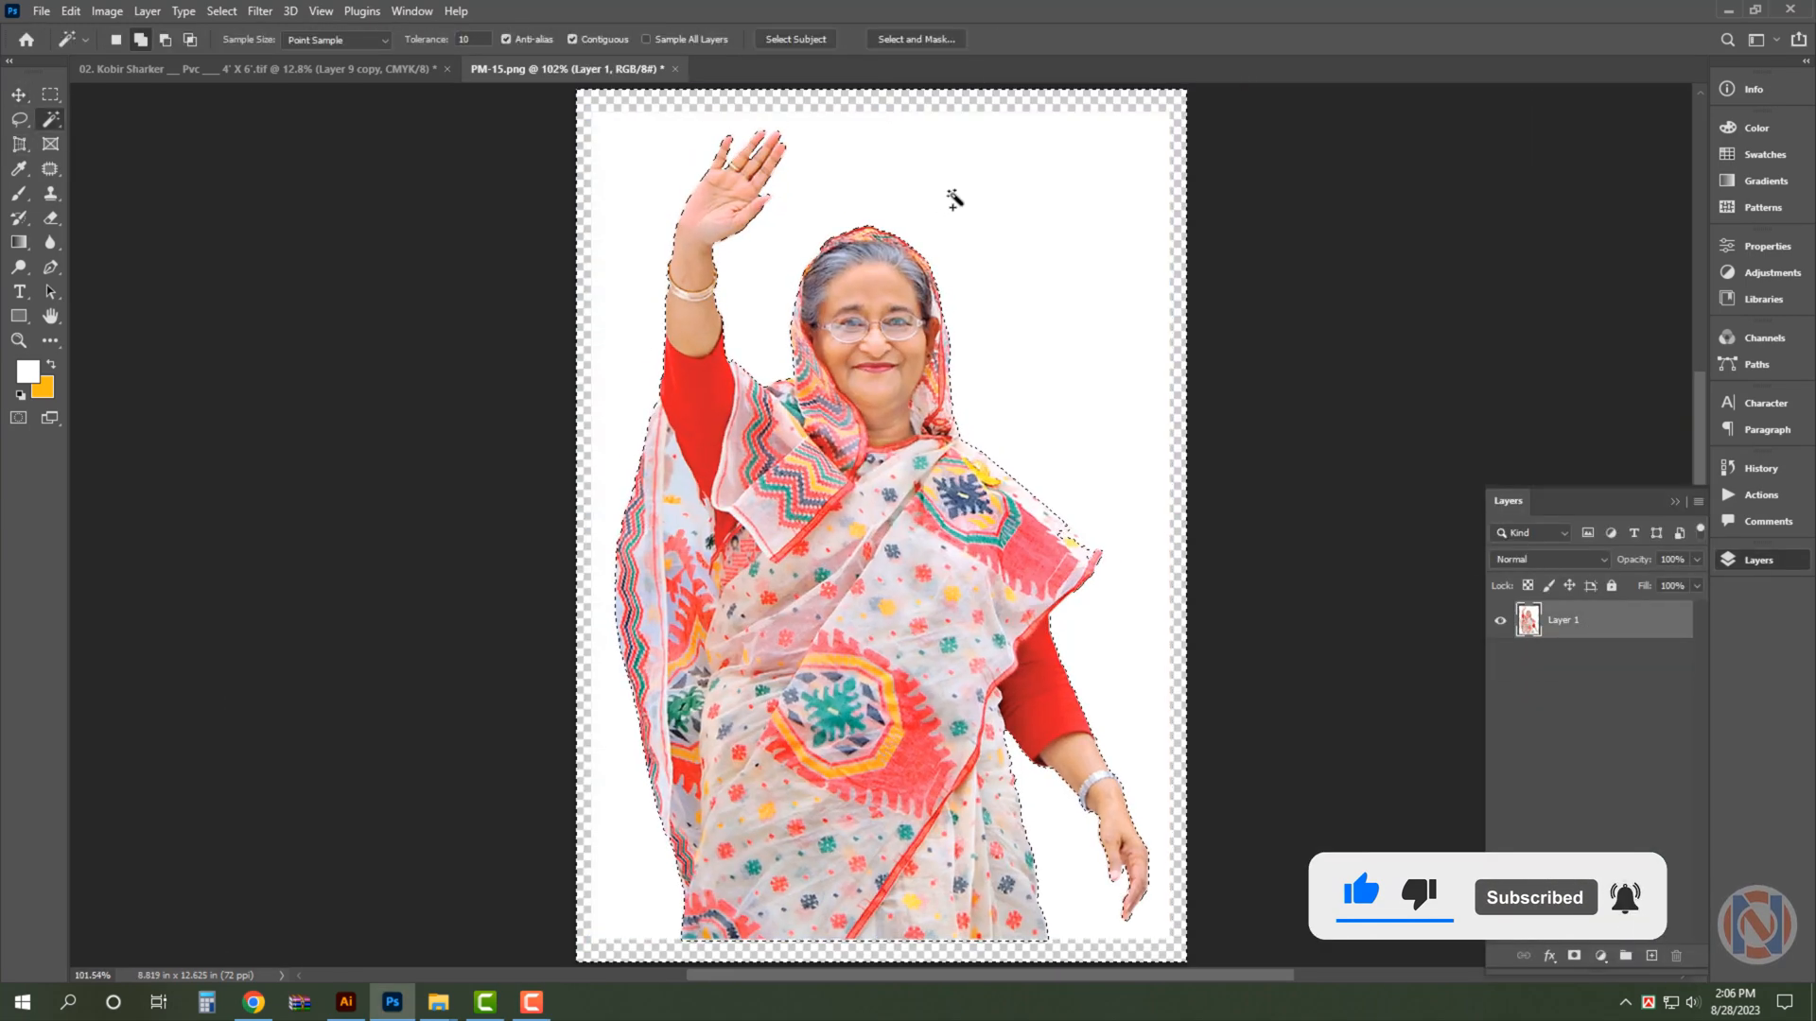
pyautogui.hotkey('ctrl', 'd')
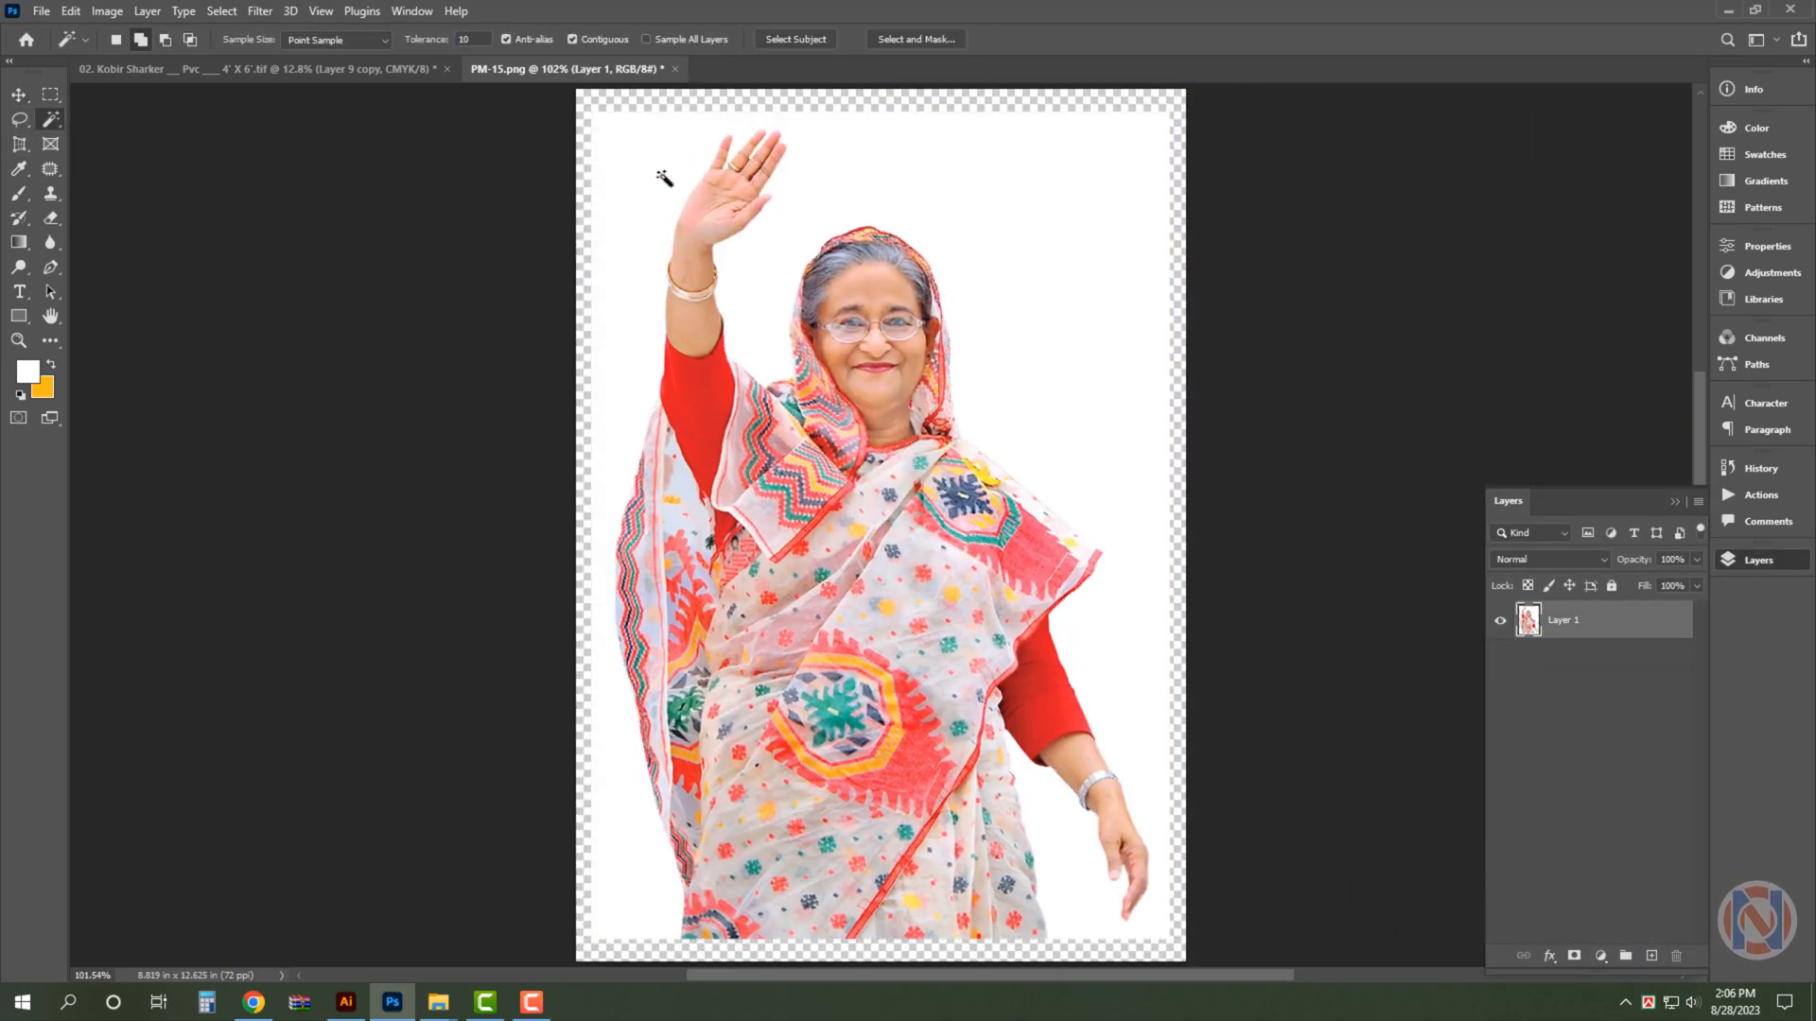
pyautogui.click(843, 114)
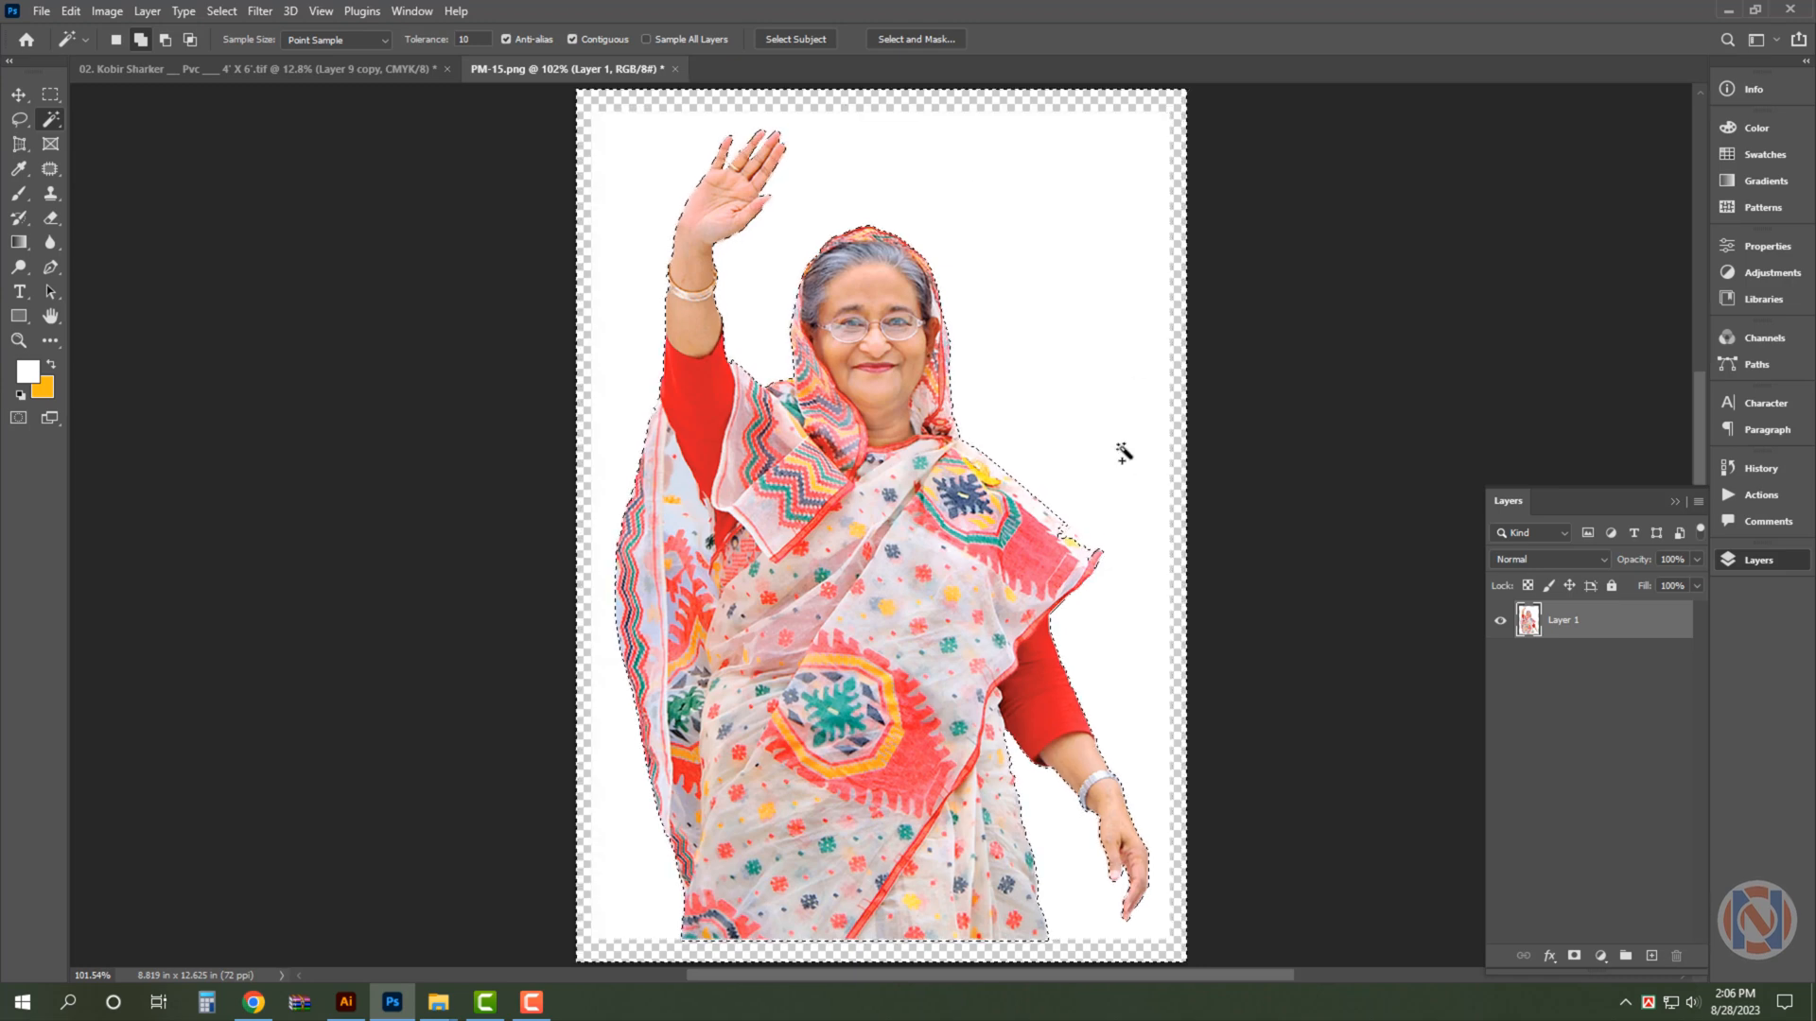
# - Correct the background selection along the sari's shoulder edge by tracing that area with the Pen tool
pyautogui.moveTo(1105, 545); pyautogui.dragTo(1268, 638)
pyautogui.press('p')
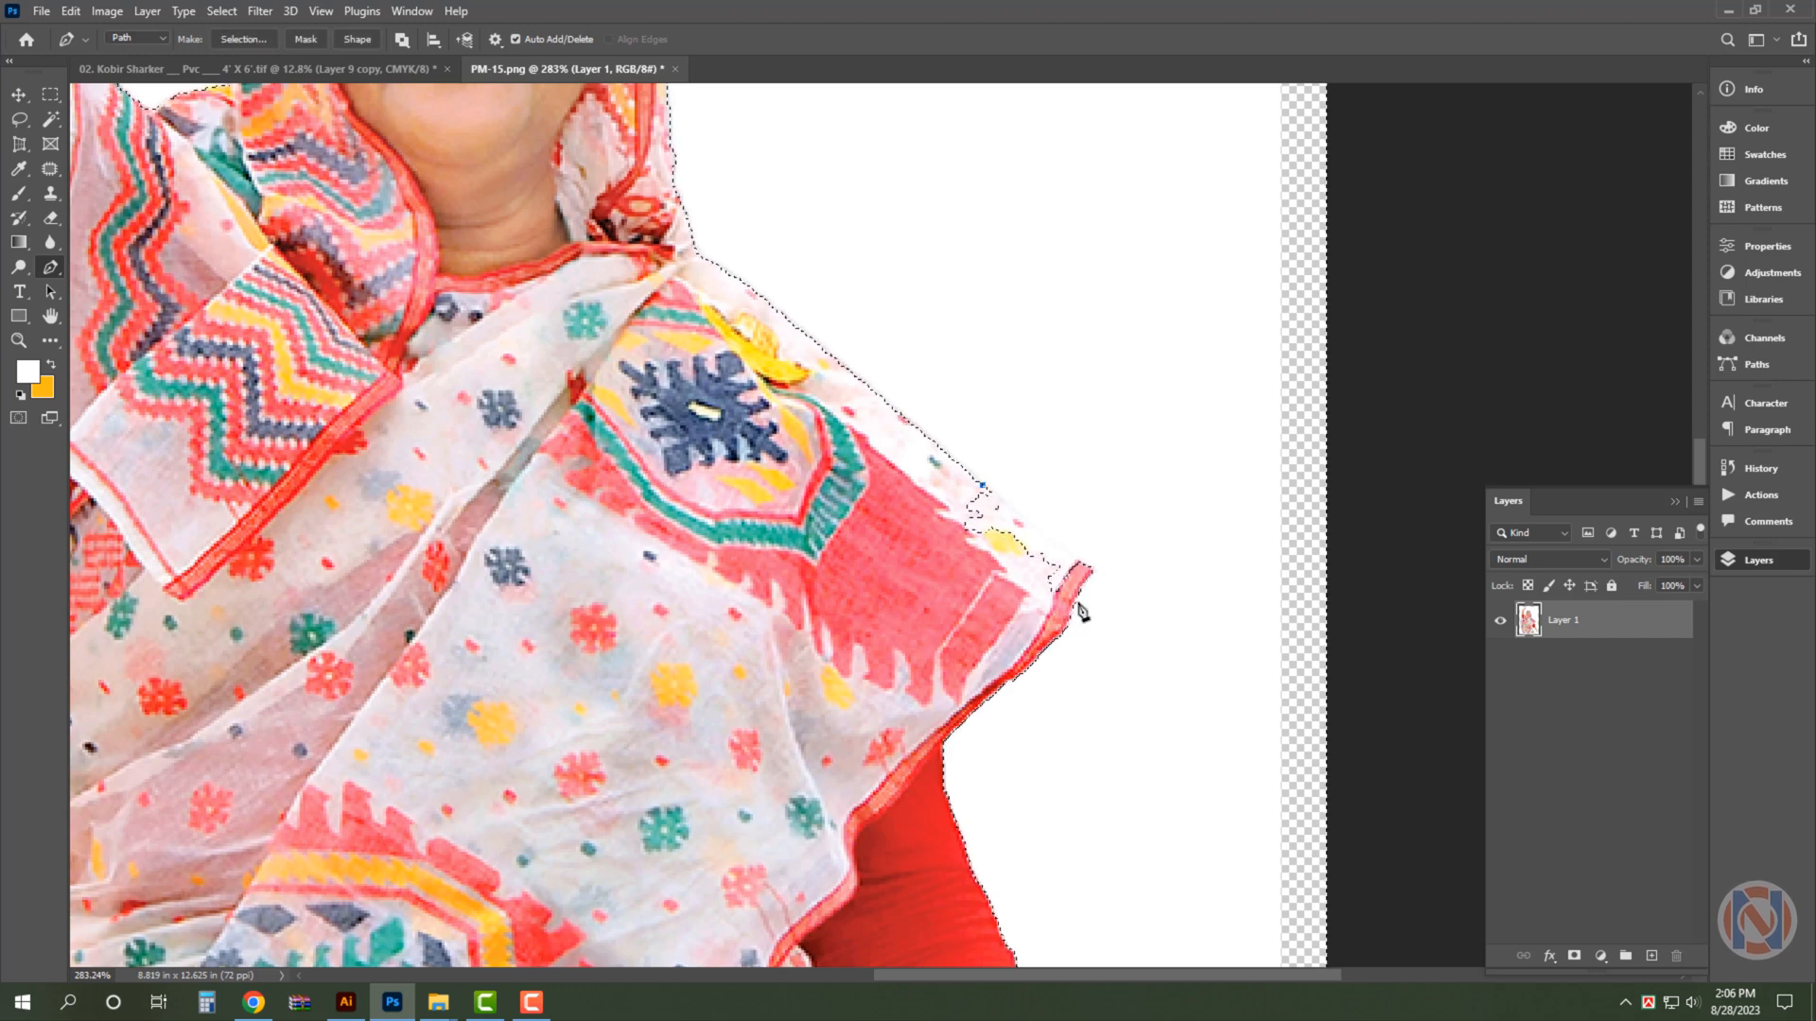
pyautogui.click(1095, 571)
pyautogui.moveTo(999, 618); pyautogui.dragTo(957, 607)
pyautogui.moveTo(867, 562); pyautogui.dragTo(845, 475)
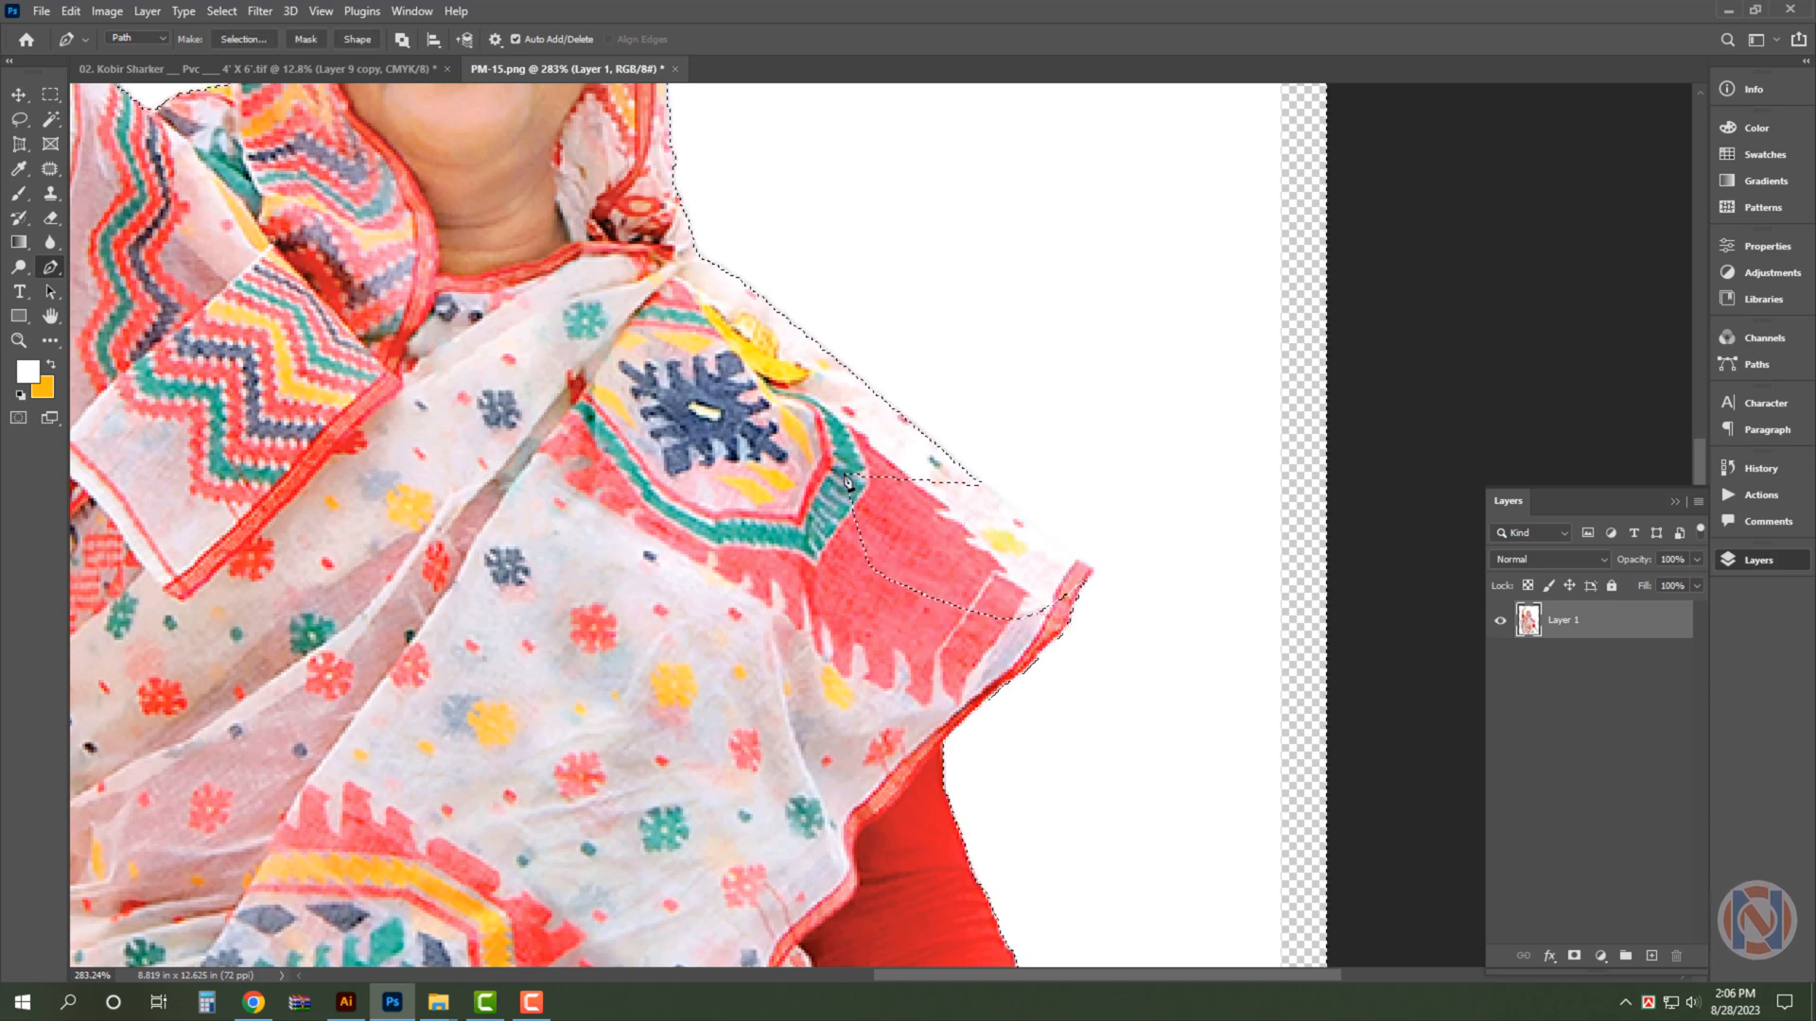
pyautogui.hotkey('ctrl', '0')
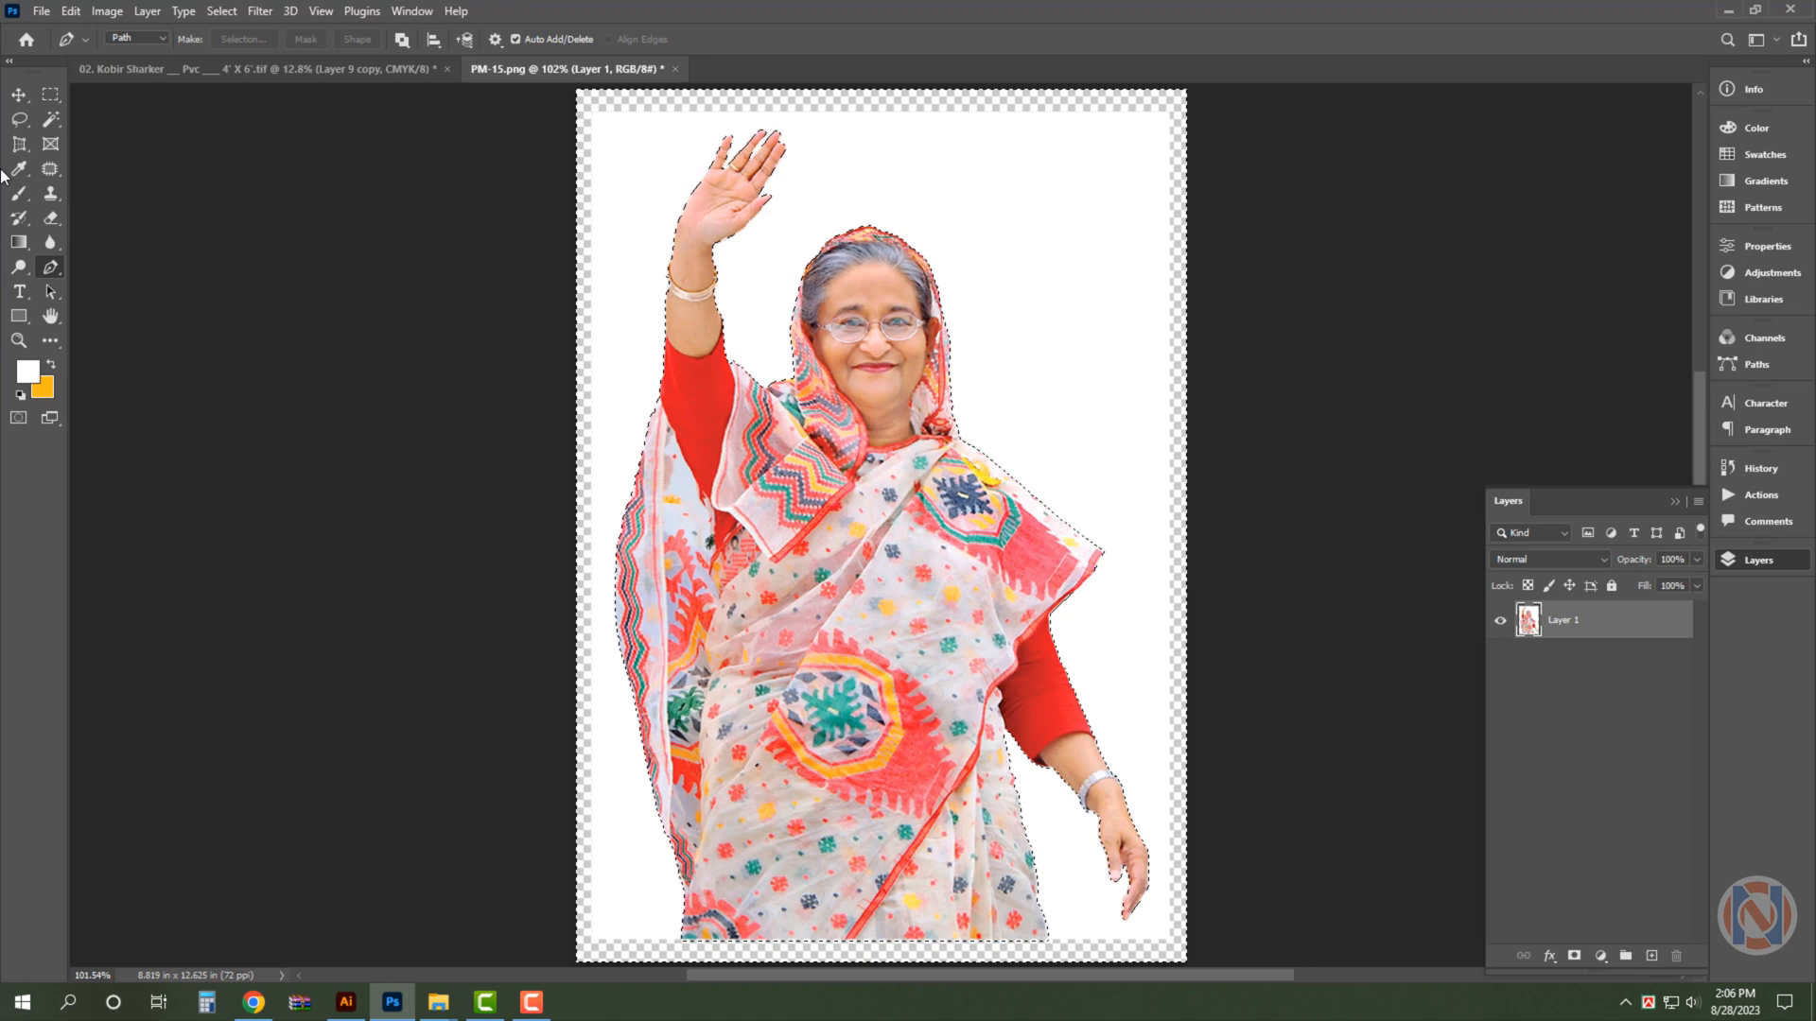
# - Cut the waving figure out of its white background and close PM-15.png without saving
pyautogui.click(50, 119)
pyautogui.rightClick(896, 254)
pyautogui.click(964, 521)
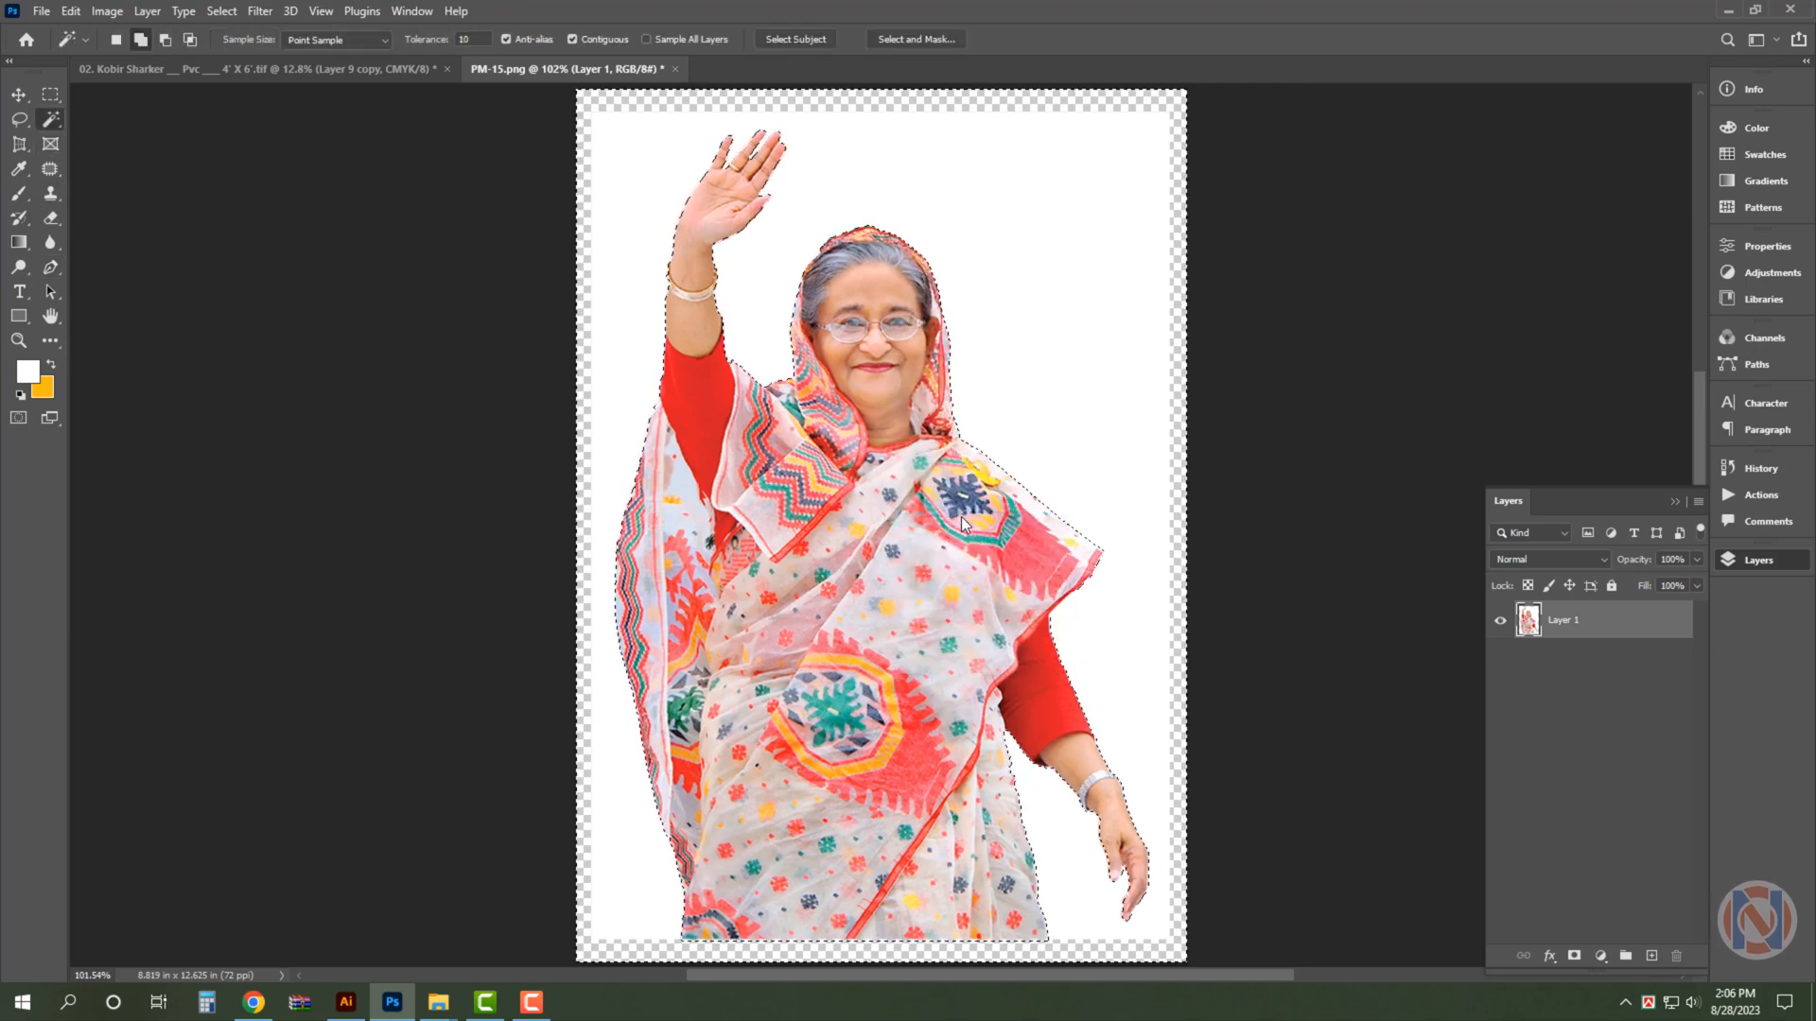
pyautogui.press('Return')
pyautogui.press('Delete')
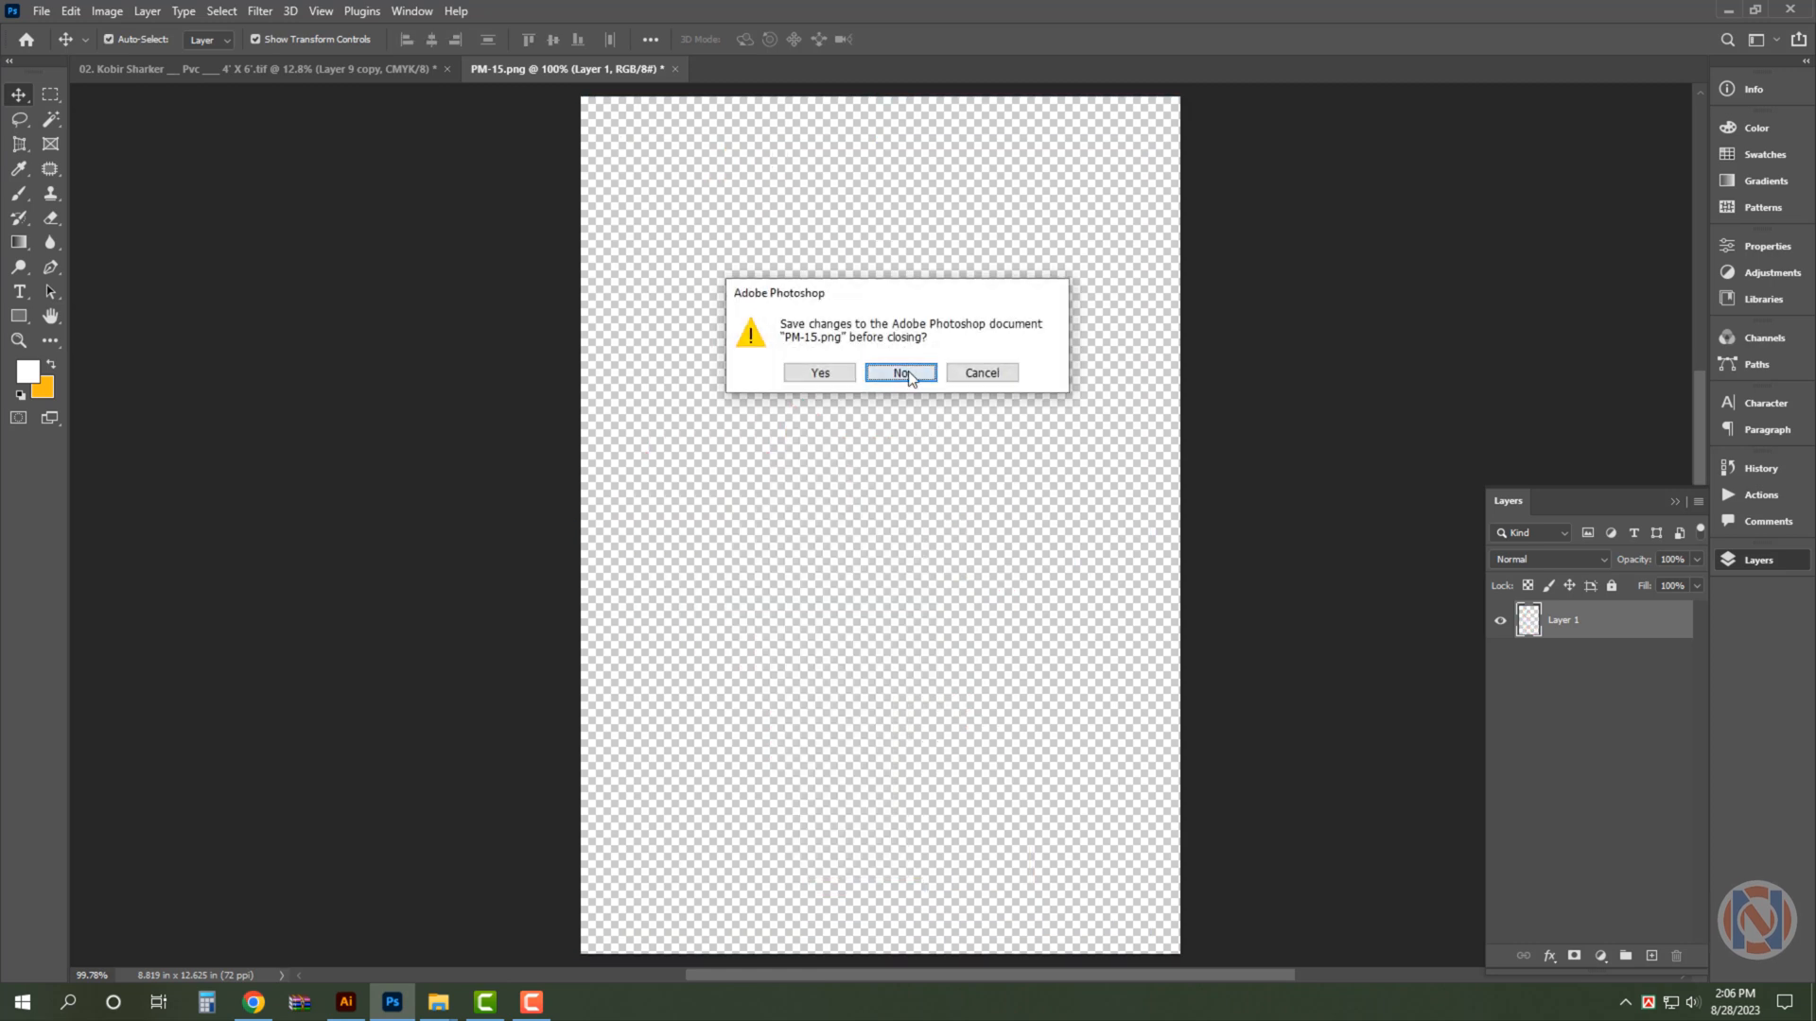
pyautogui.press('n')
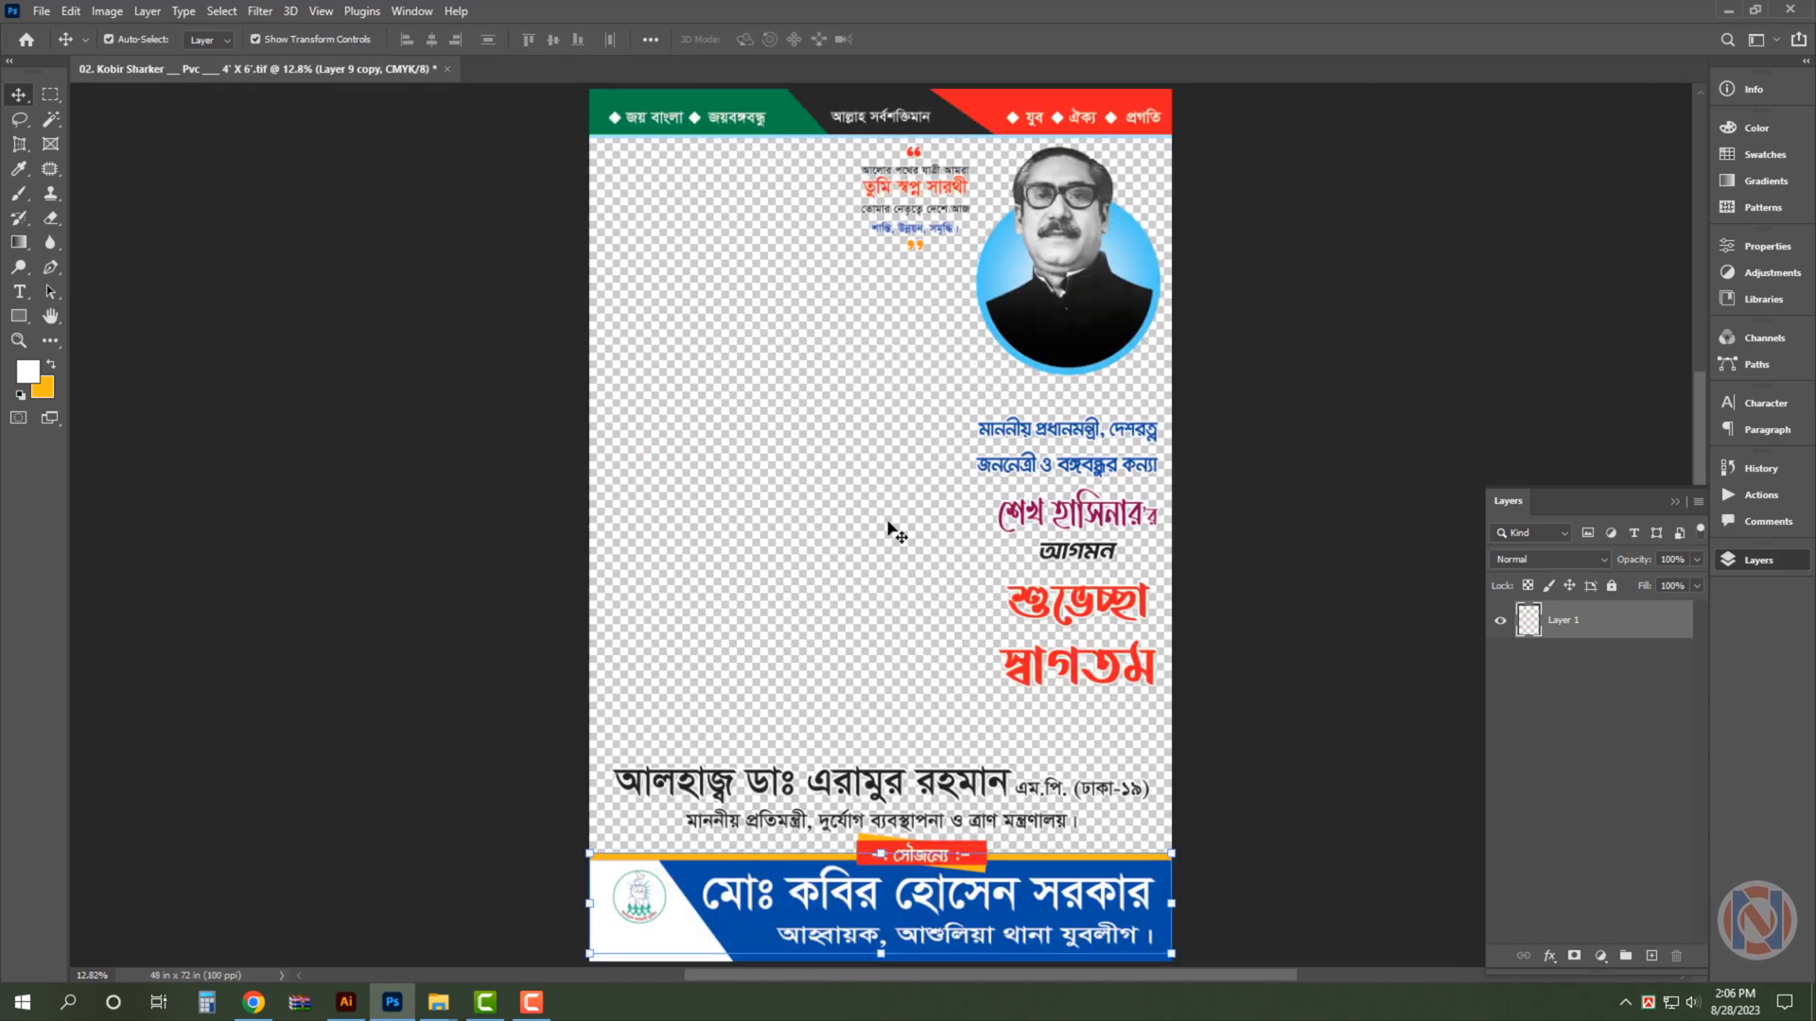
# - Paste the cut-out figure into the poster and enlarge it to fill the space between the header and the large name line
pyautogui.hotkey('ctrl', 'v')
pyautogui.hotkey('ctrl', 't')
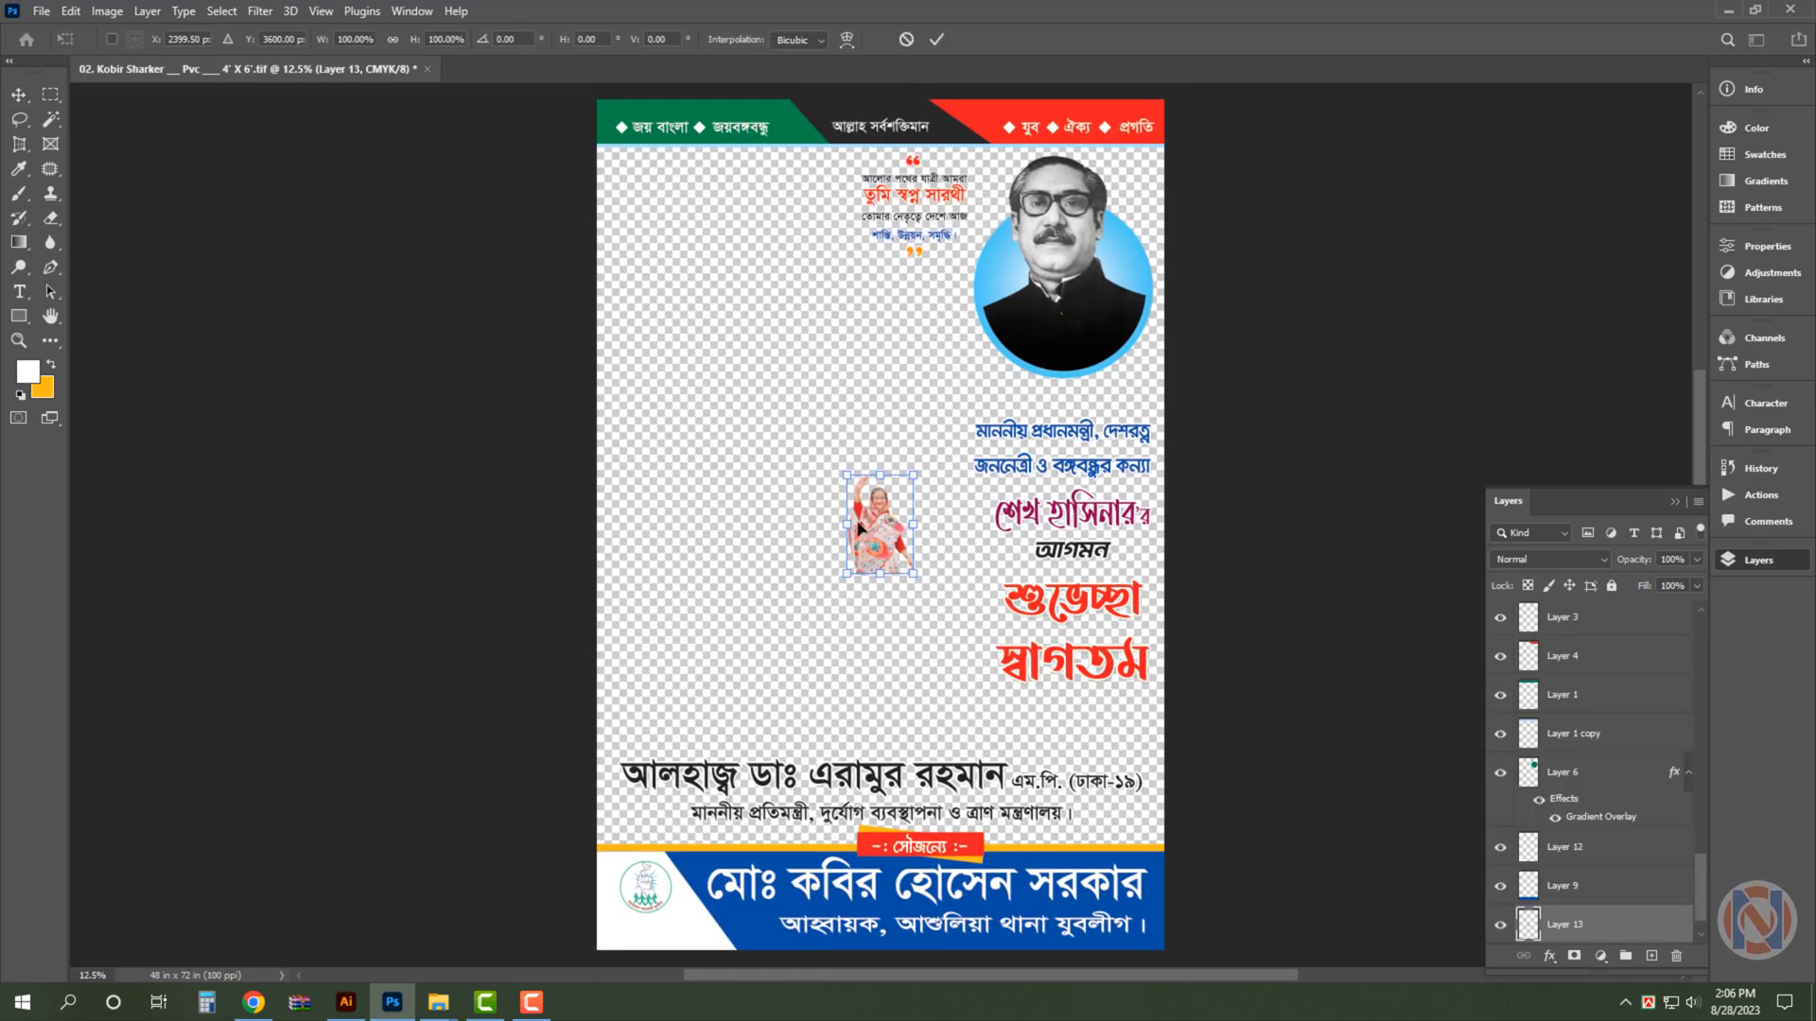
pyautogui.moveTo(845, 527); pyautogui.dragTo(616, 521)
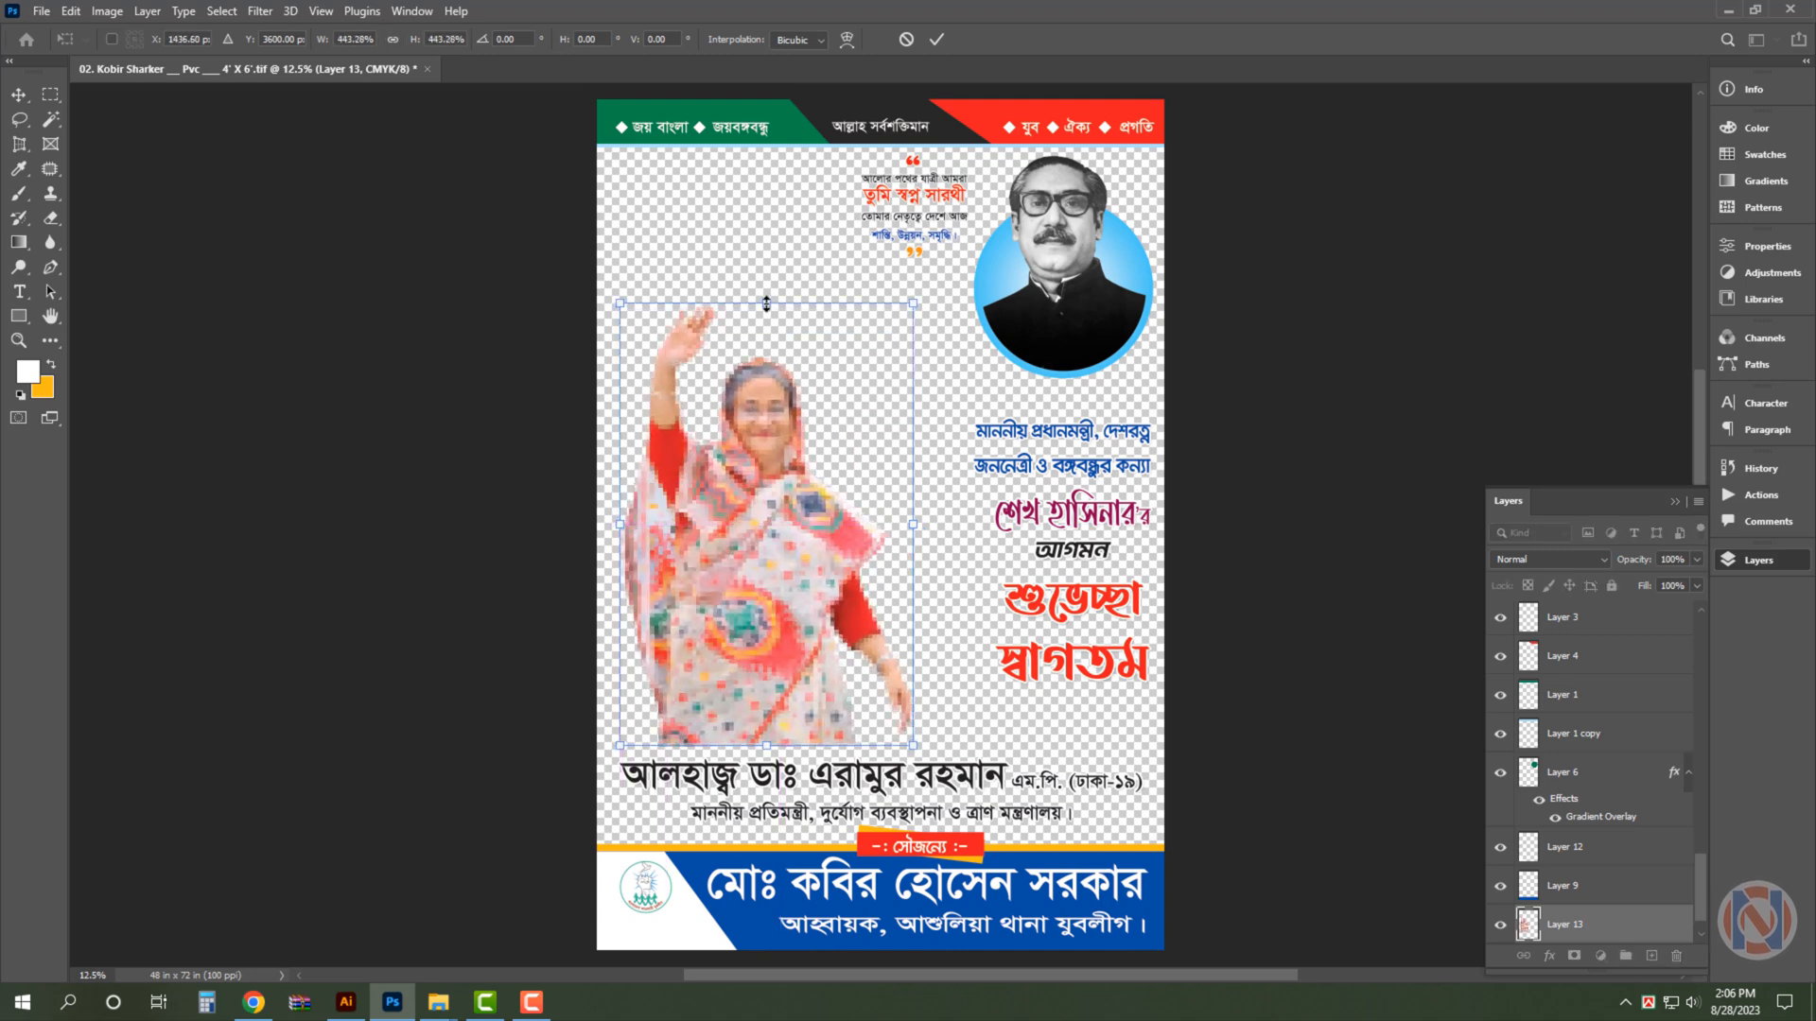
pyautogui.moveTo(766, 303); pyautogui.dragTo(777, 159)
pyautogui.press('Return')
pyautogui.moveTo(741, 280); pyautogui.dragTo(842, 384)
pyautogui.hotkey('ctrl', '0')
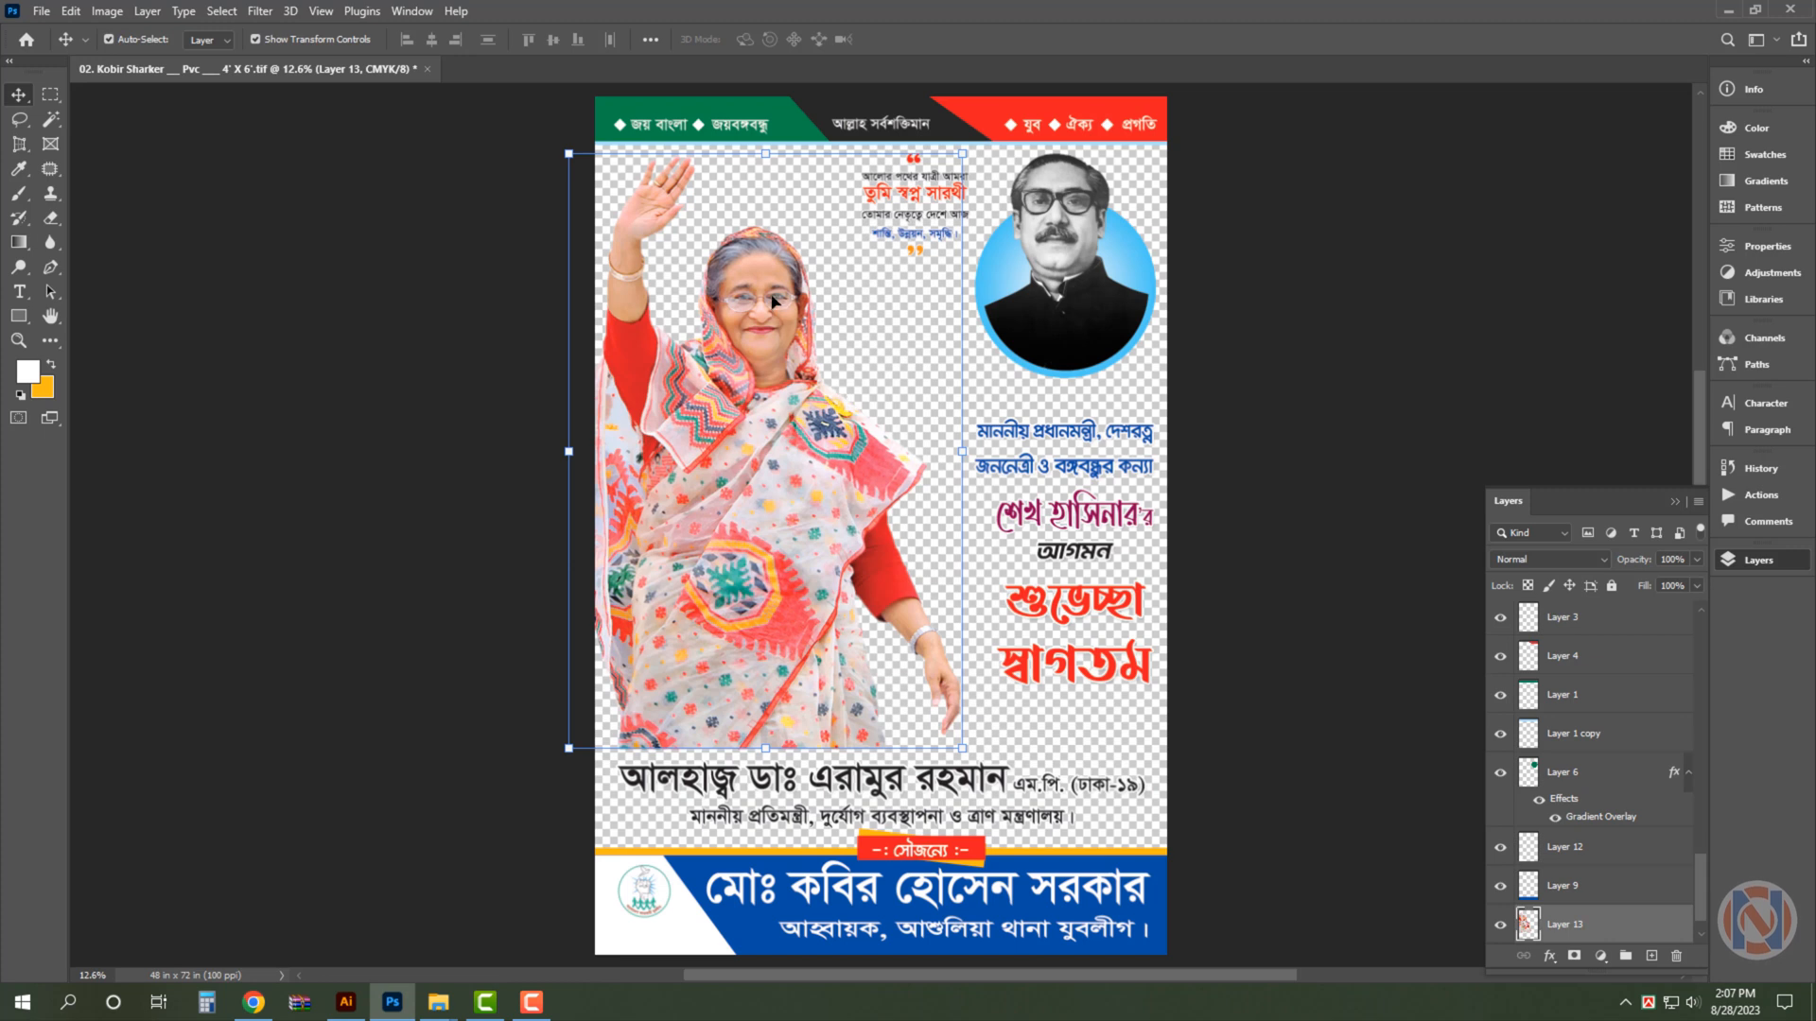
# - Shift the waving portrait slightly right so its drapery fits inside the poster's left edge
pyautogui.hotkey('ctrl', 't')
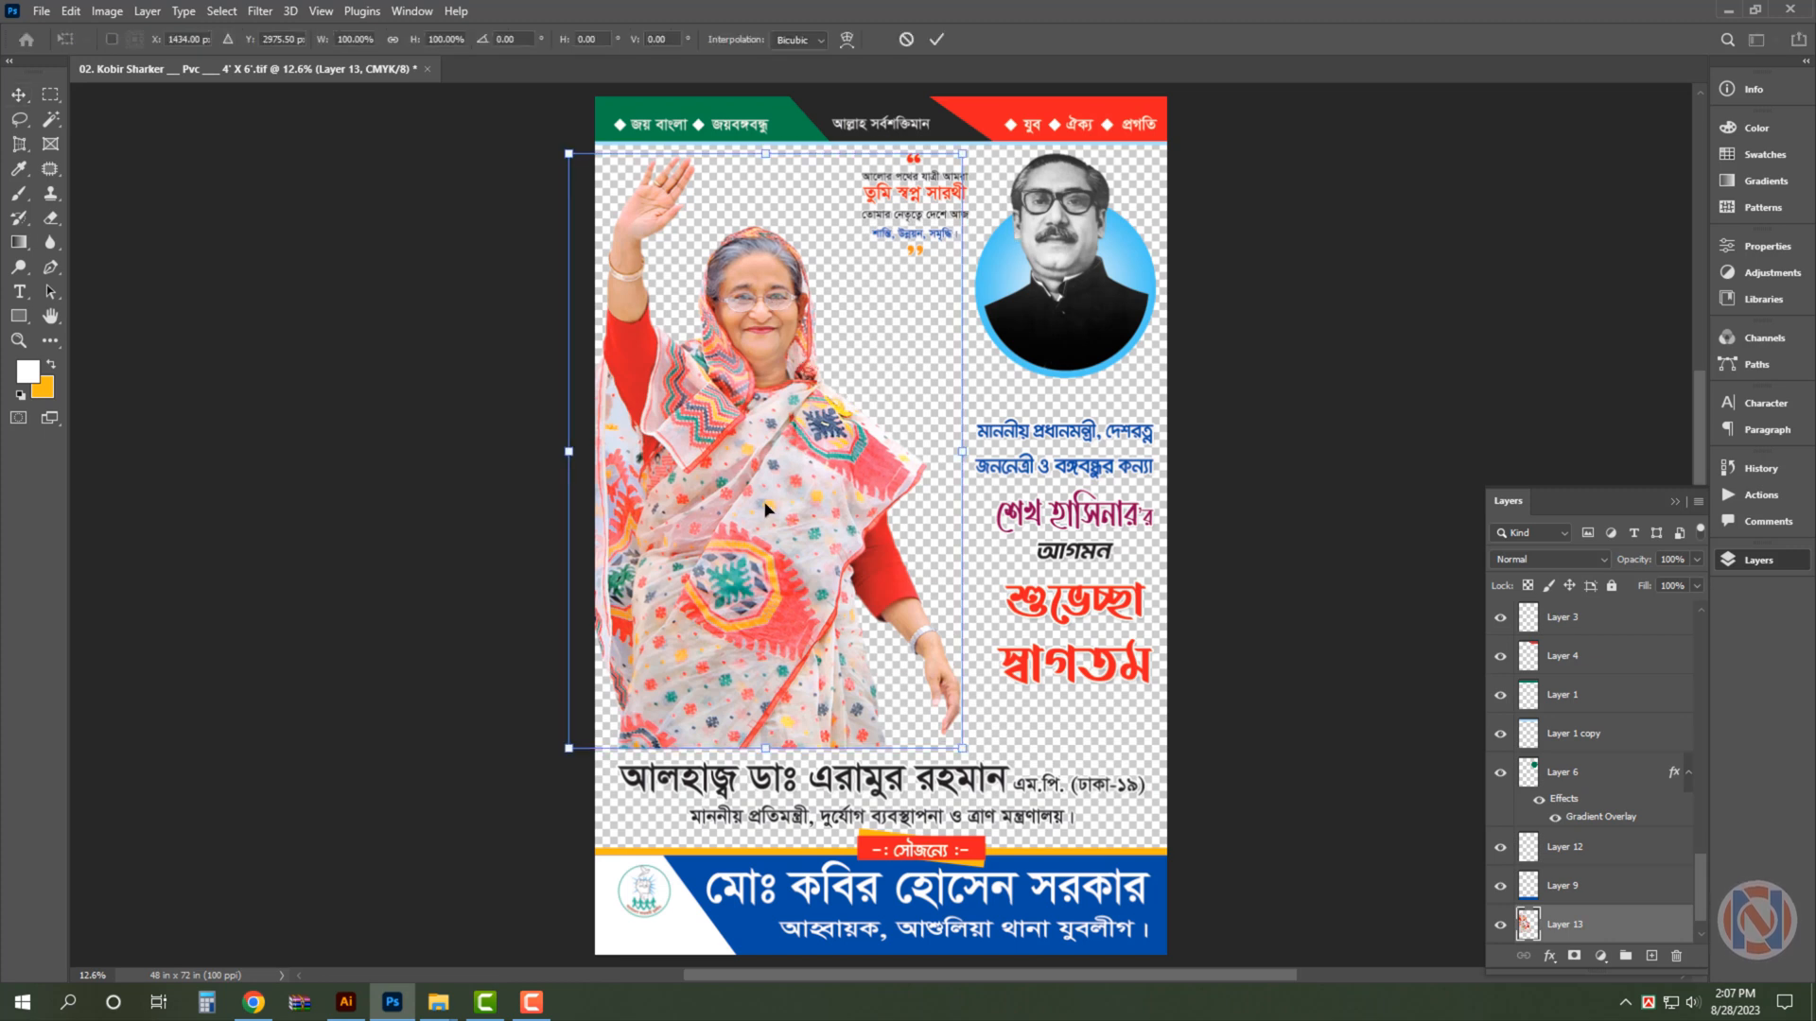
pyautogui.moveTo(767, 508); pyautogui.dragTo(792, 505)
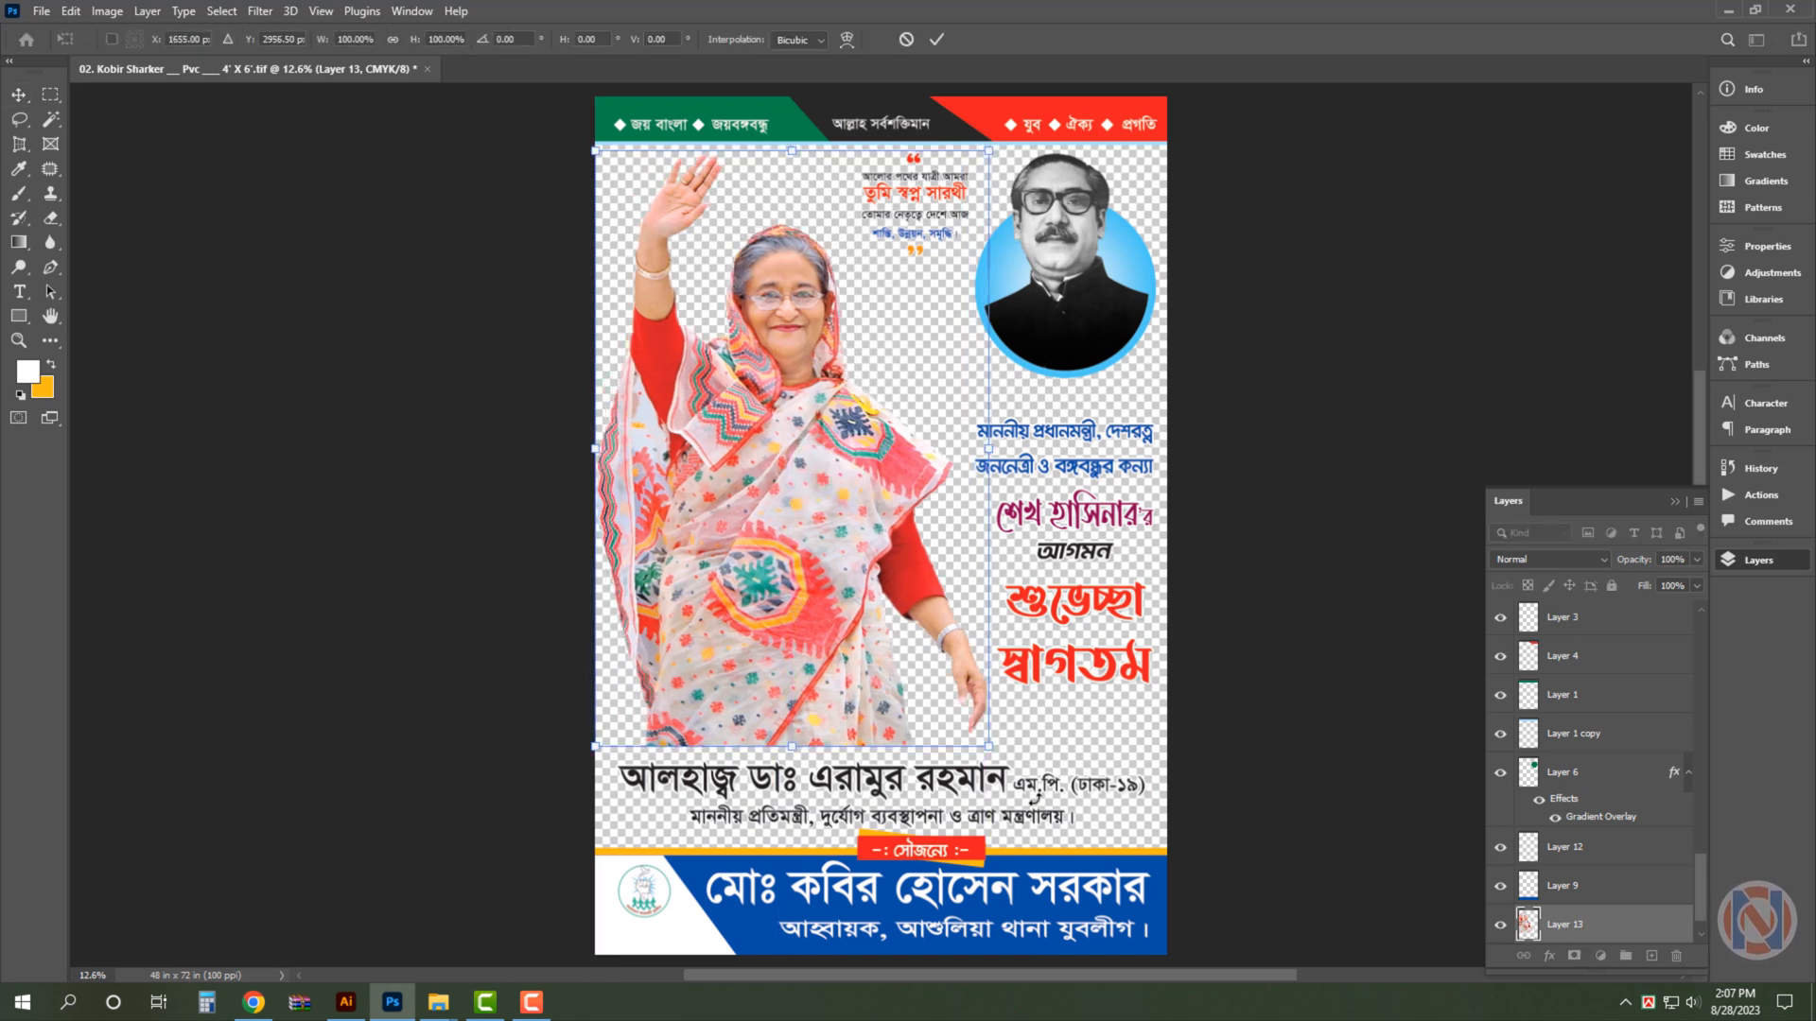
pyautogui.press('Return')
# - Fade the bottom edge of the waving portrait with a soft 1400 px Eraser and leave nothing selected
pyautogui.click(51, 217)
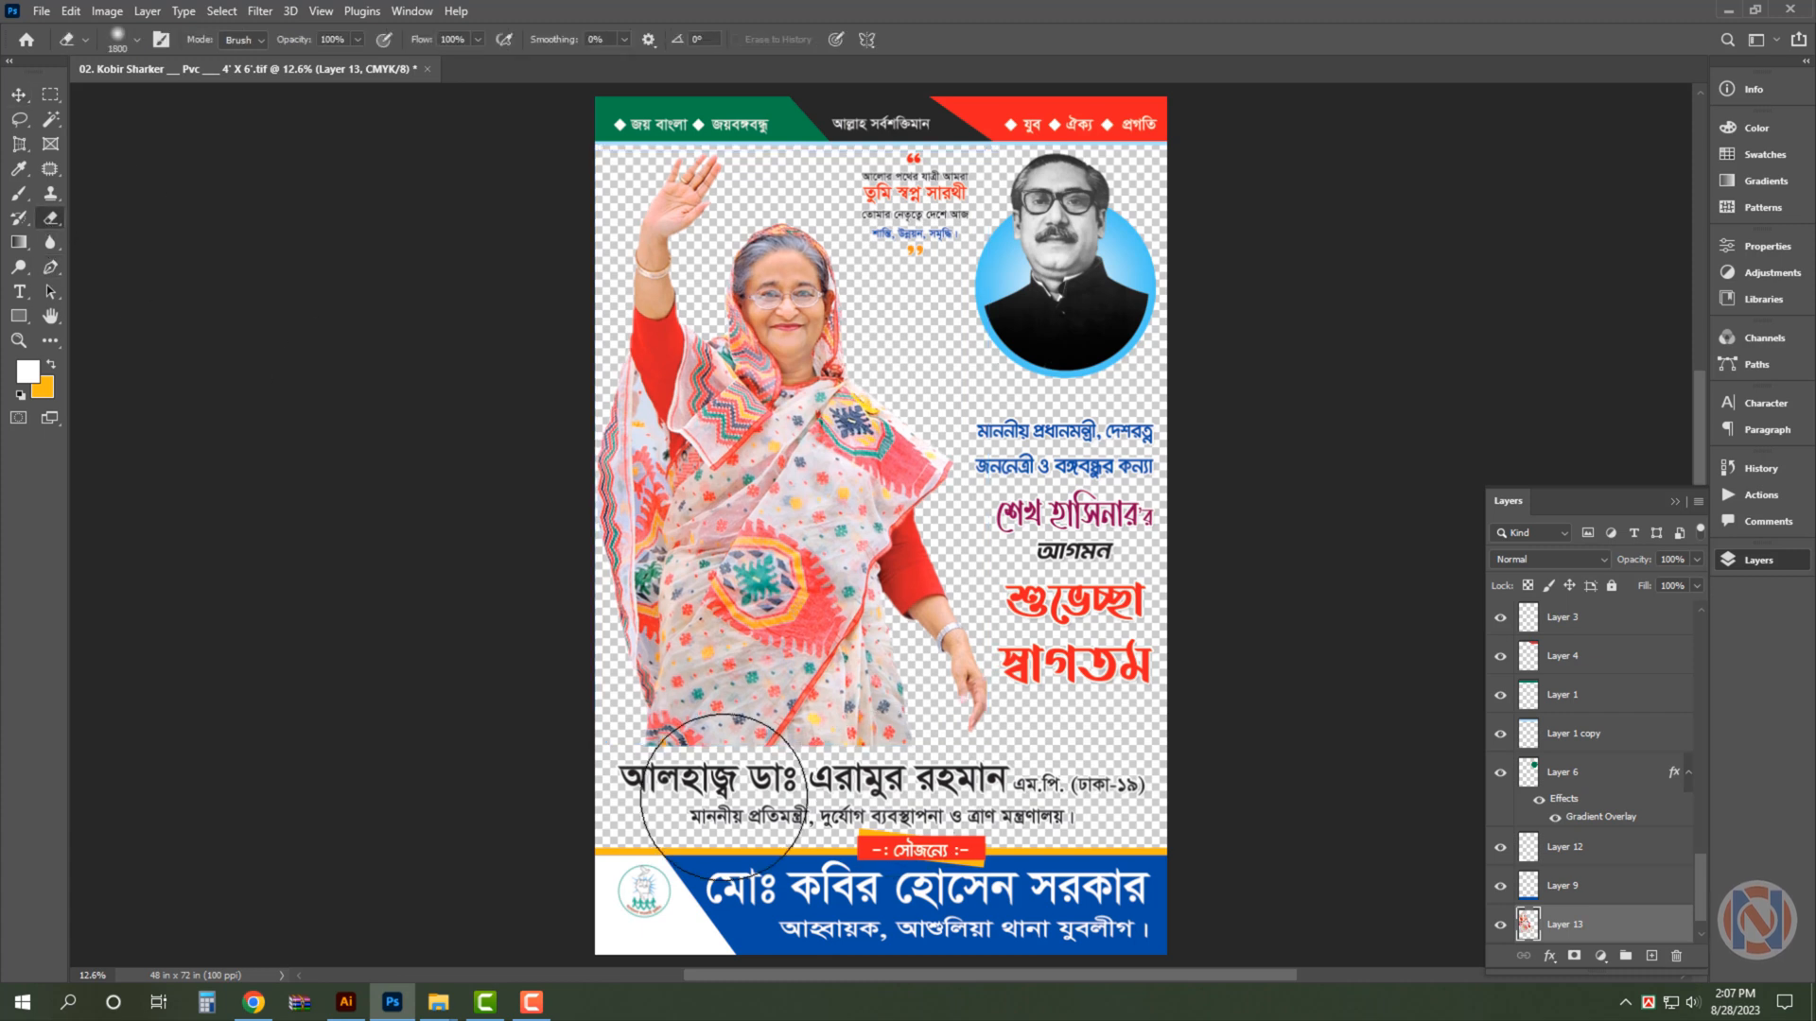
pyautogui.press('[')
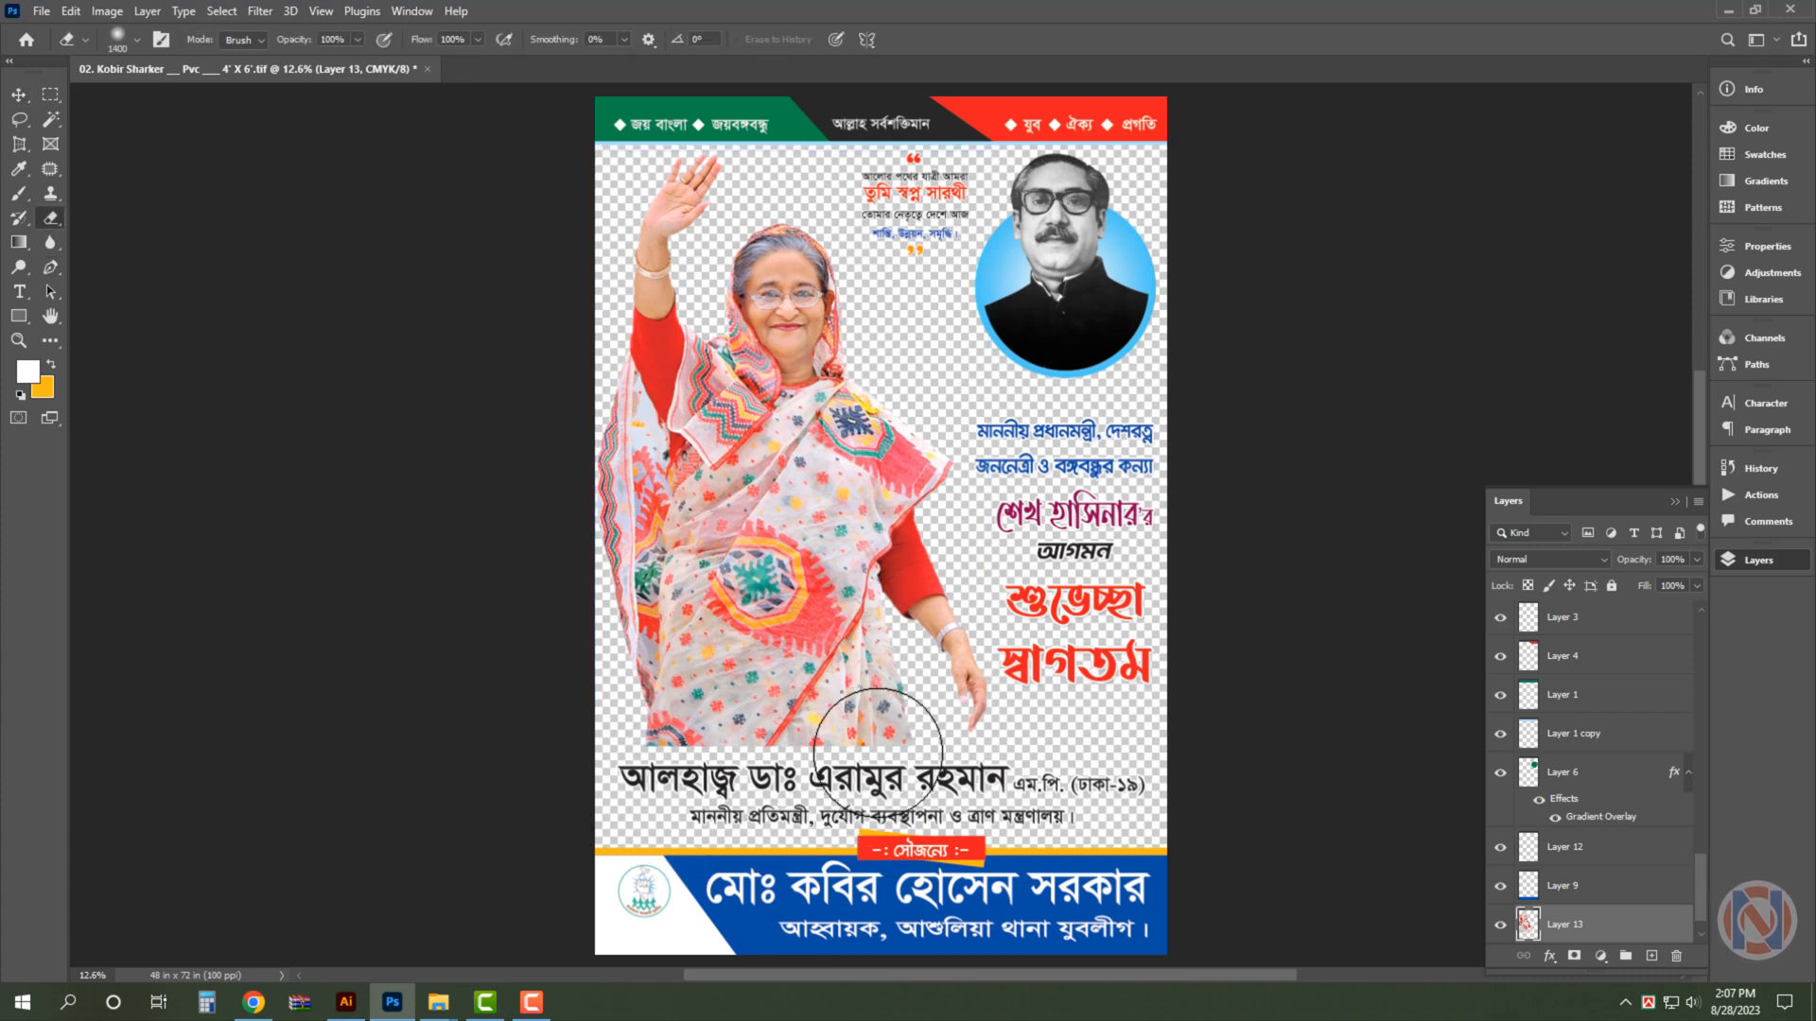
pyautogui.moveTo(880, 755); pyautogui.dragTo(629, 768)
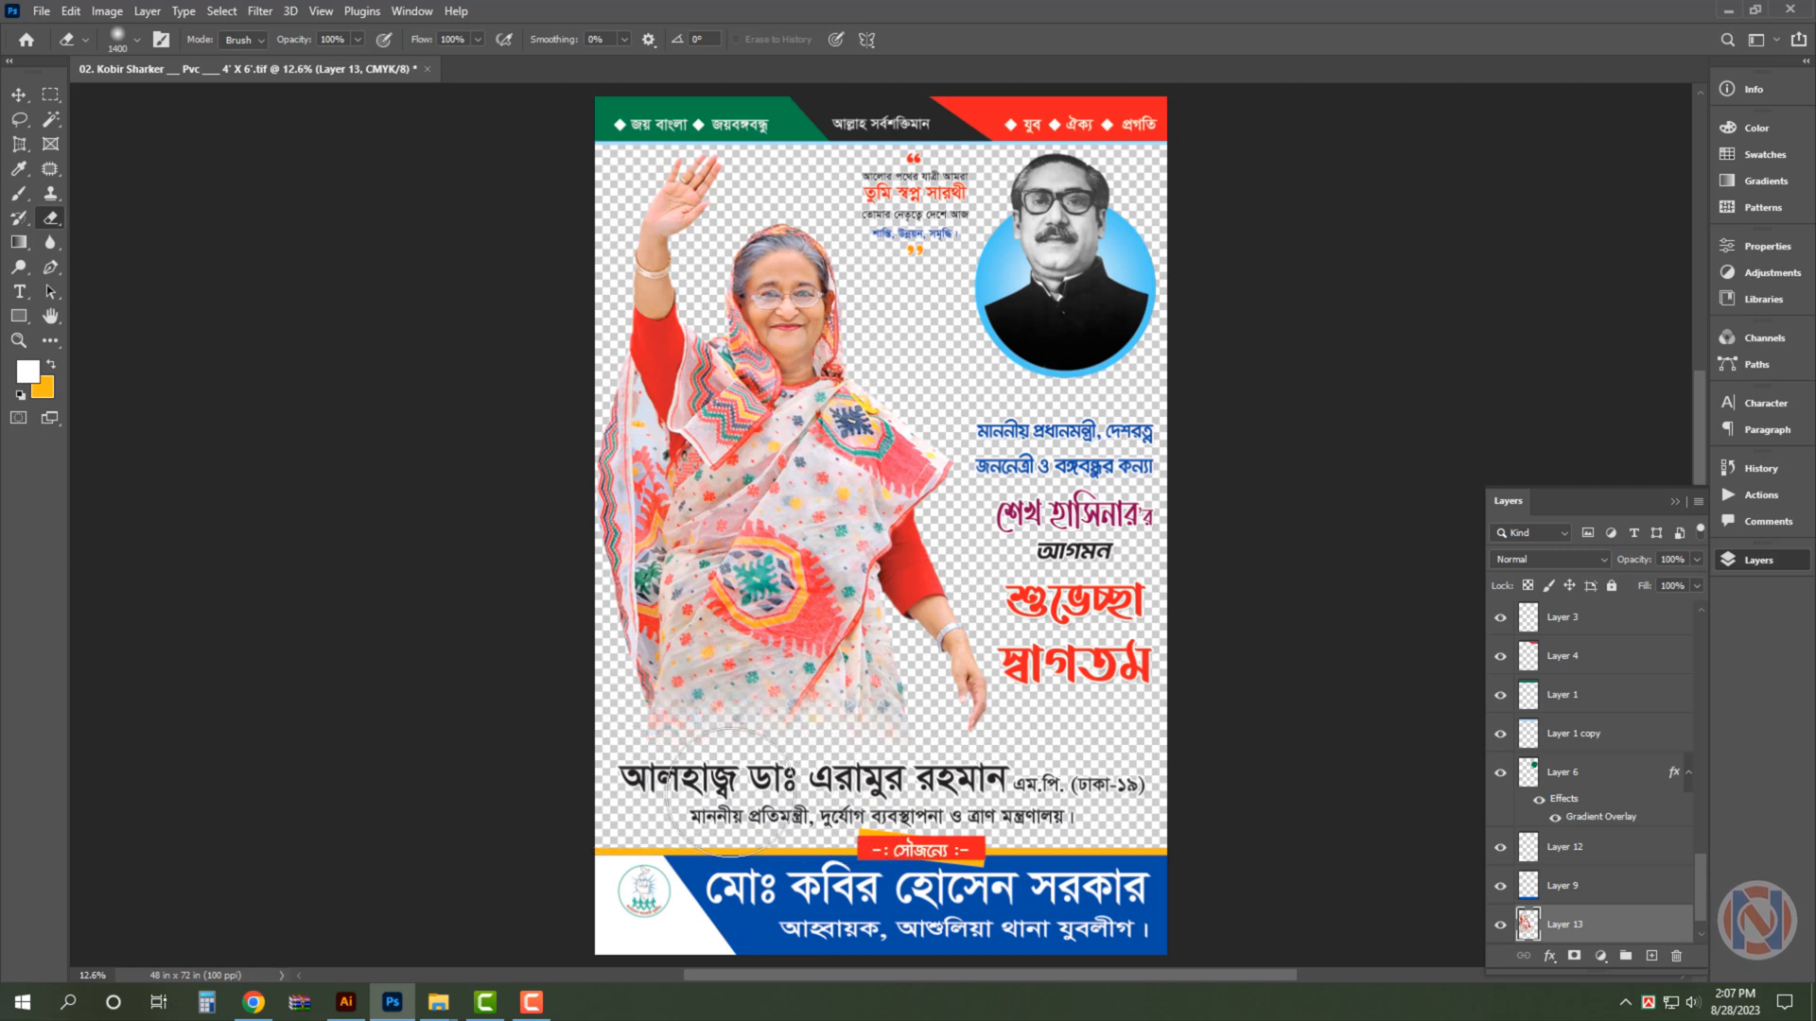
pyautogui.press('v')
pyautogui.click(1268, 310)
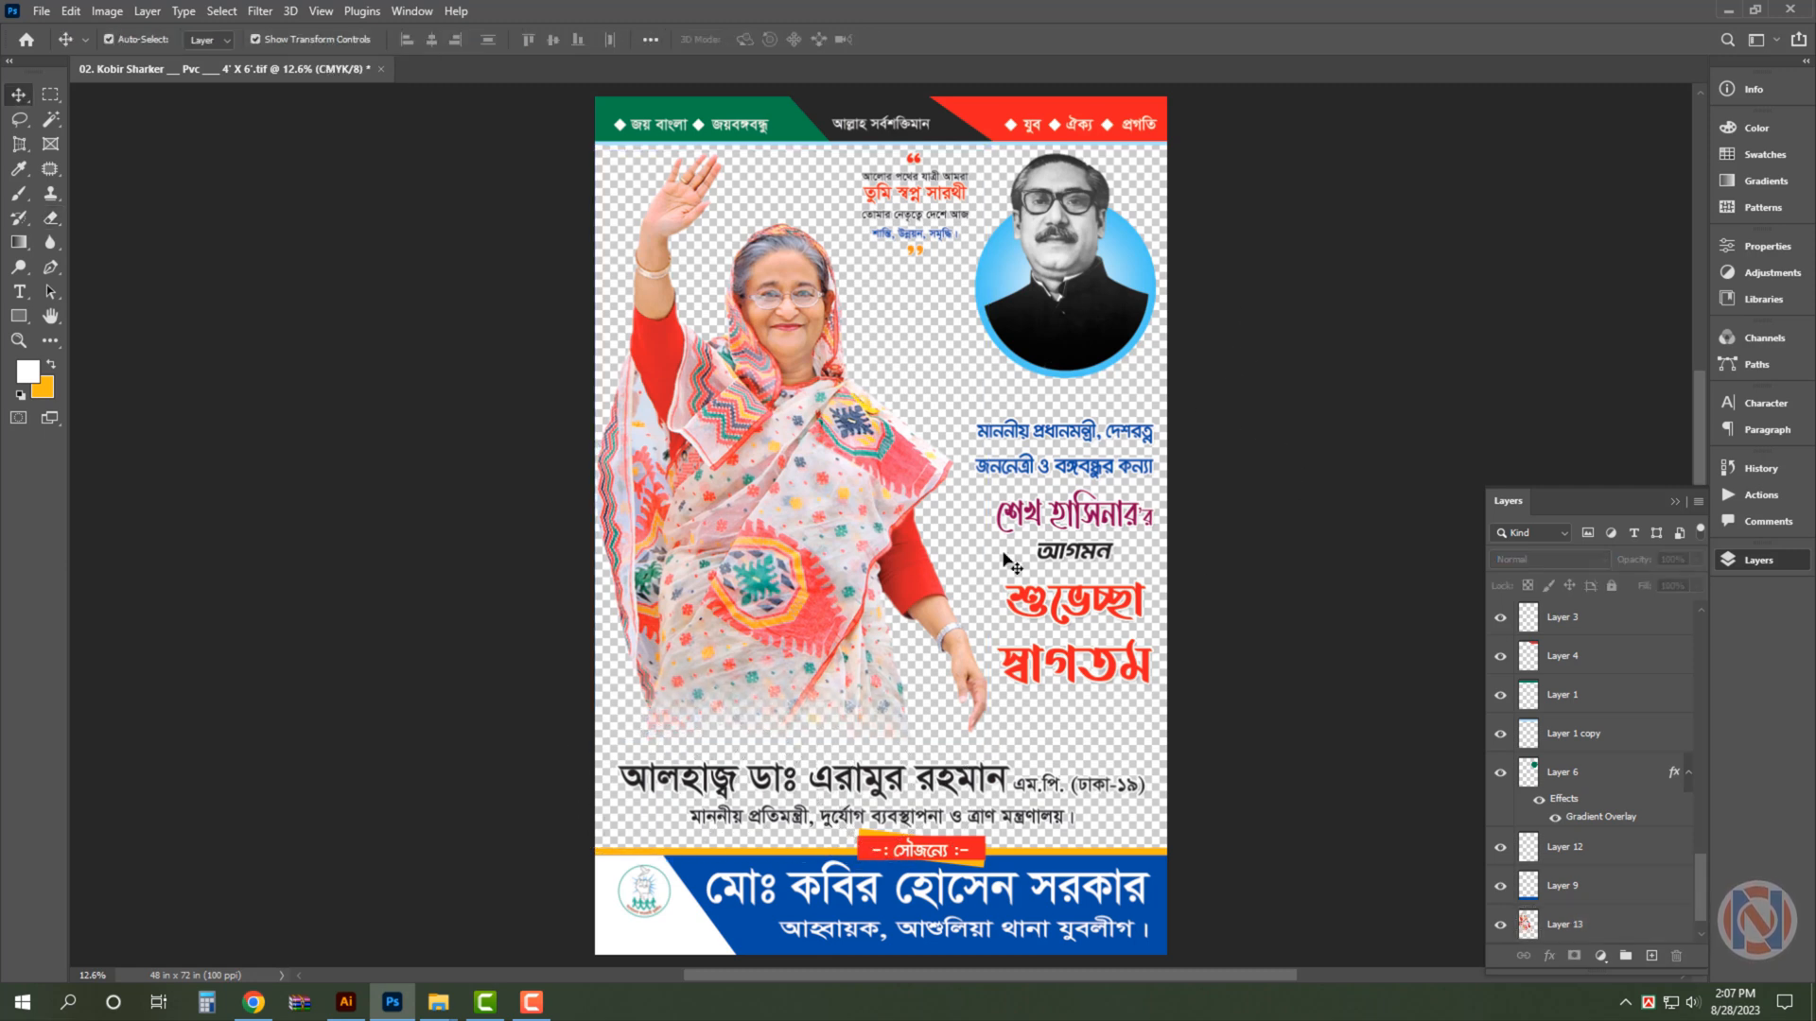
# - Enlarge the group of welcome text lines below the round portrait to about 104%
pyautogui.moveTo(1233, 431); pyautogui.dragTo(983, 727)
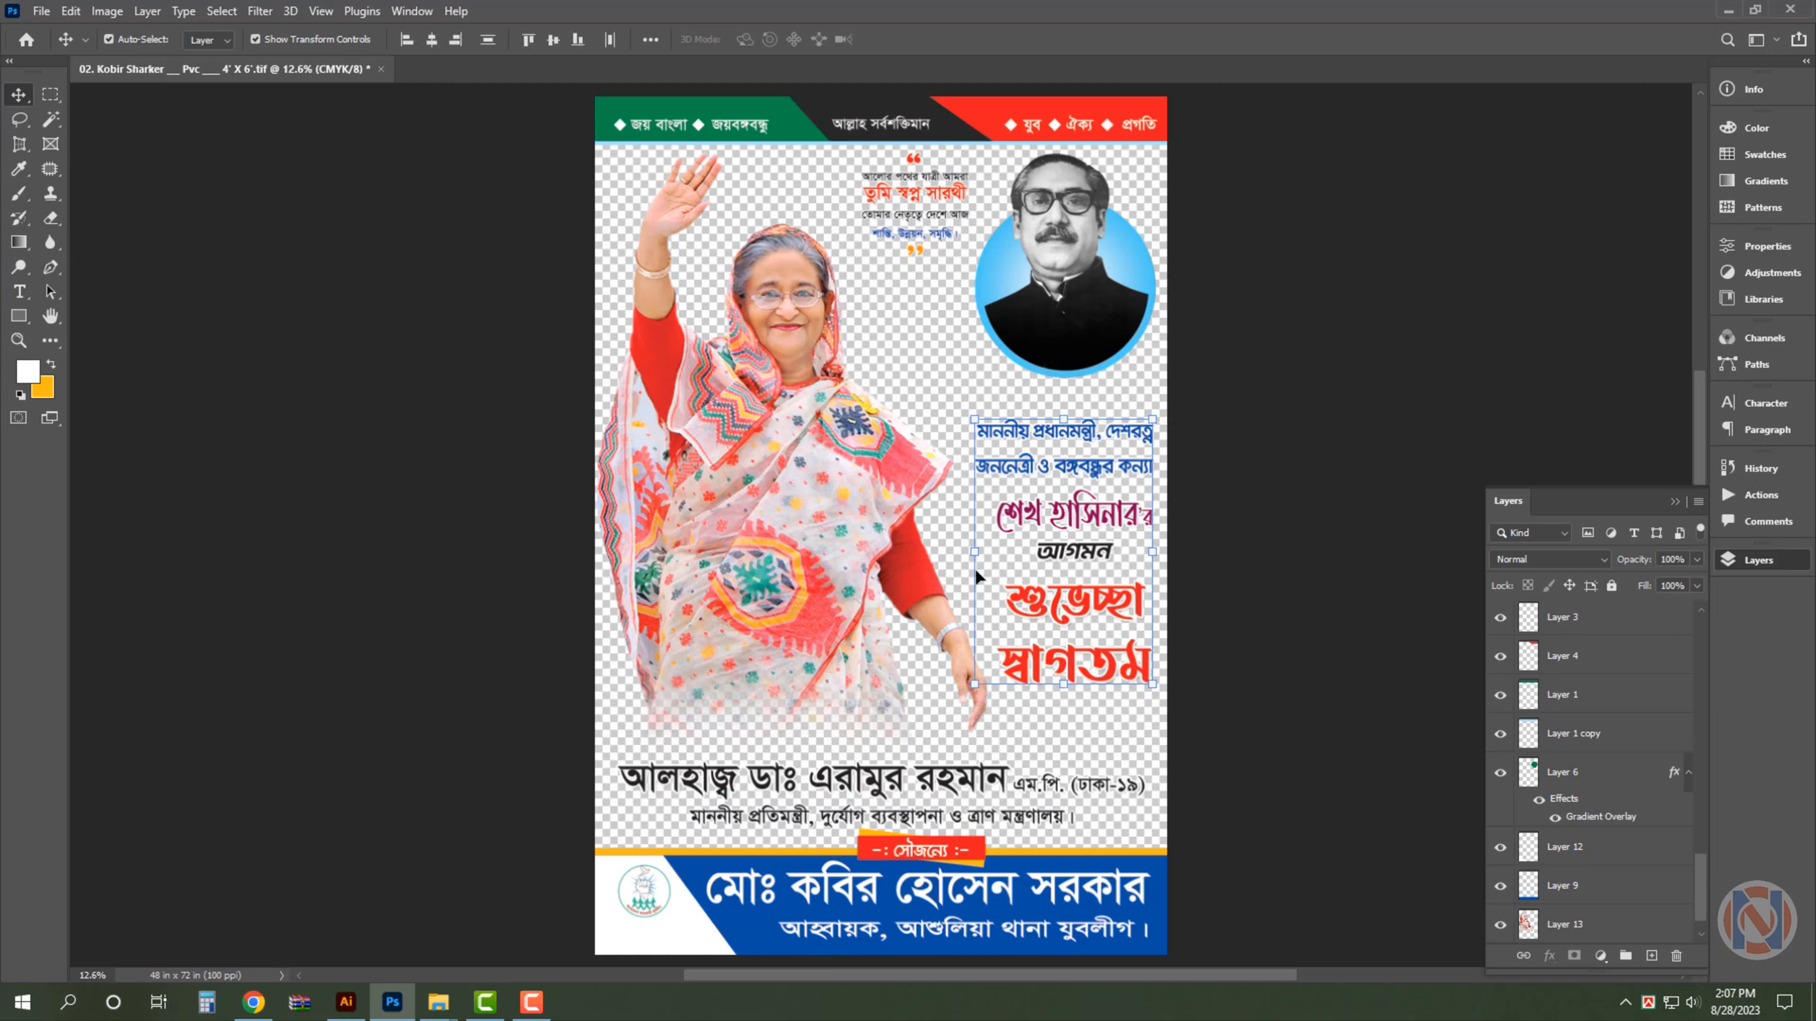
pyautogui.hotkey('ctrl', 't')
pyautogui.moveTo(975, 551); pyautogui.dragTo(966, 551)
pyautogui.press('Return')
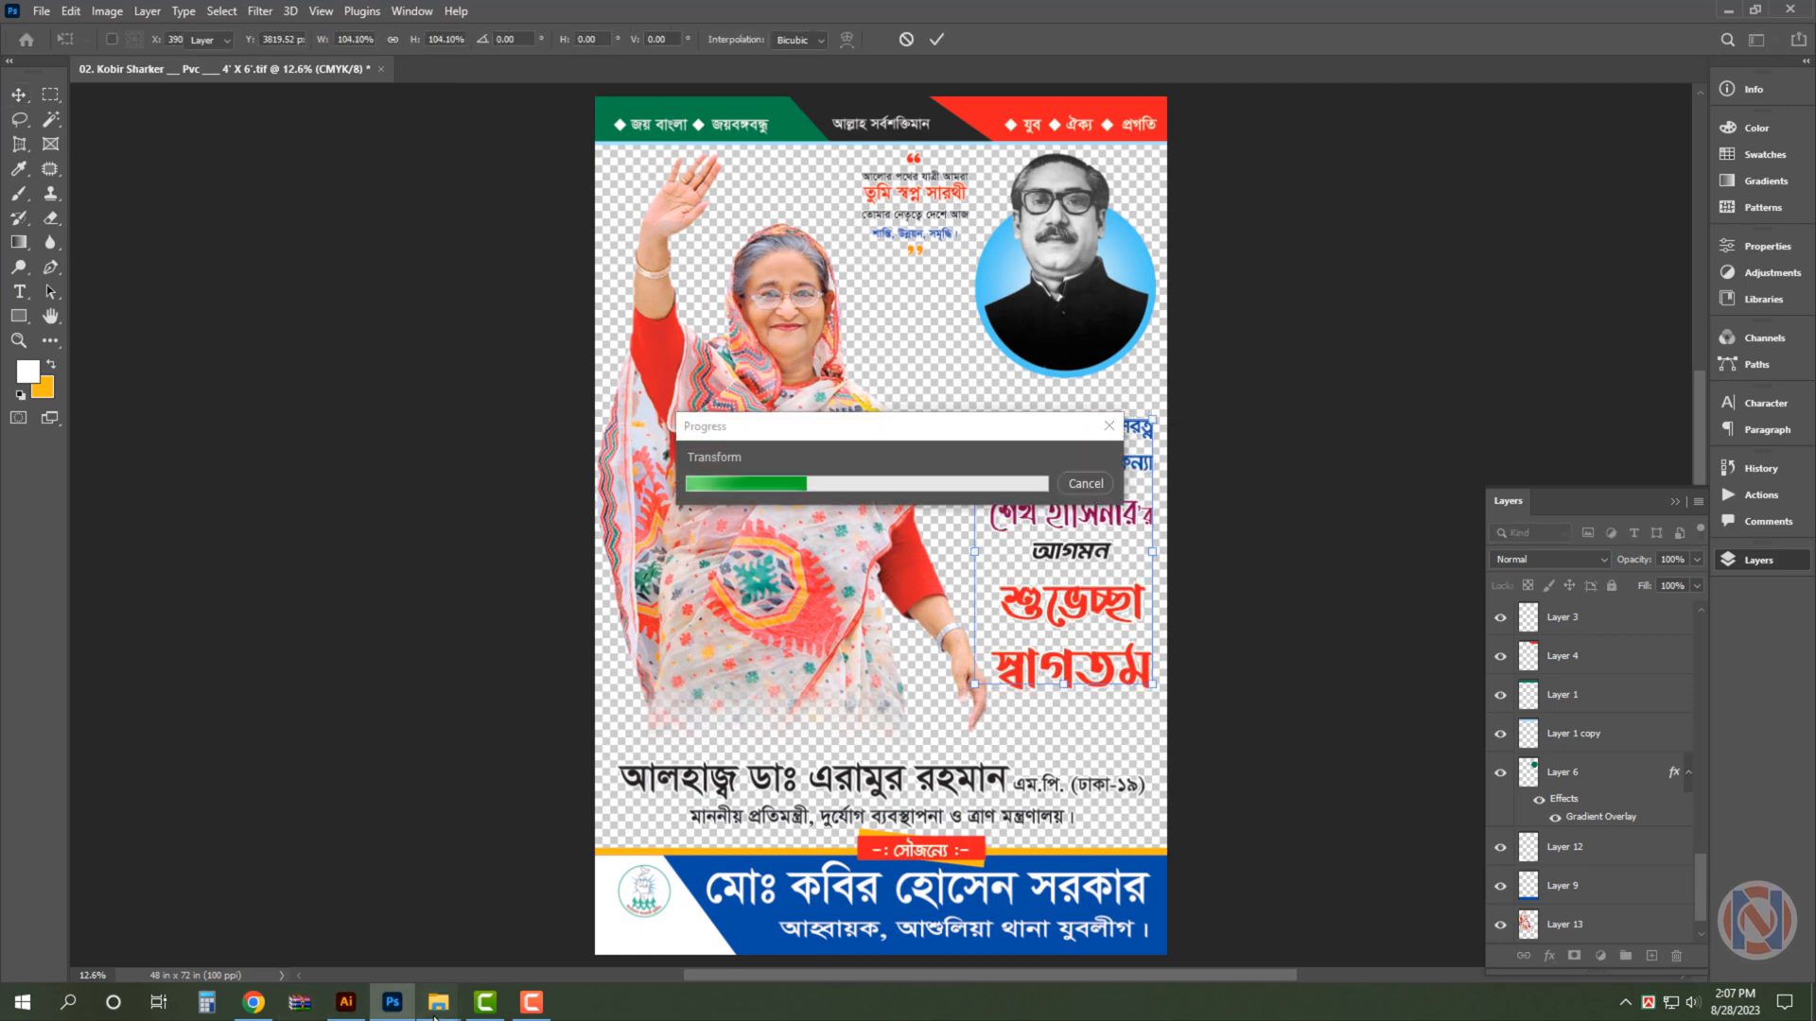
# - Place the abstract green-and-white blurry lights image from the Desings background folder behind all the poster artwork
pyautogui.moveTo(437, 998)
pyautogui.click(544, 913)
pyautogui.scroll(-5, 1082, 711)
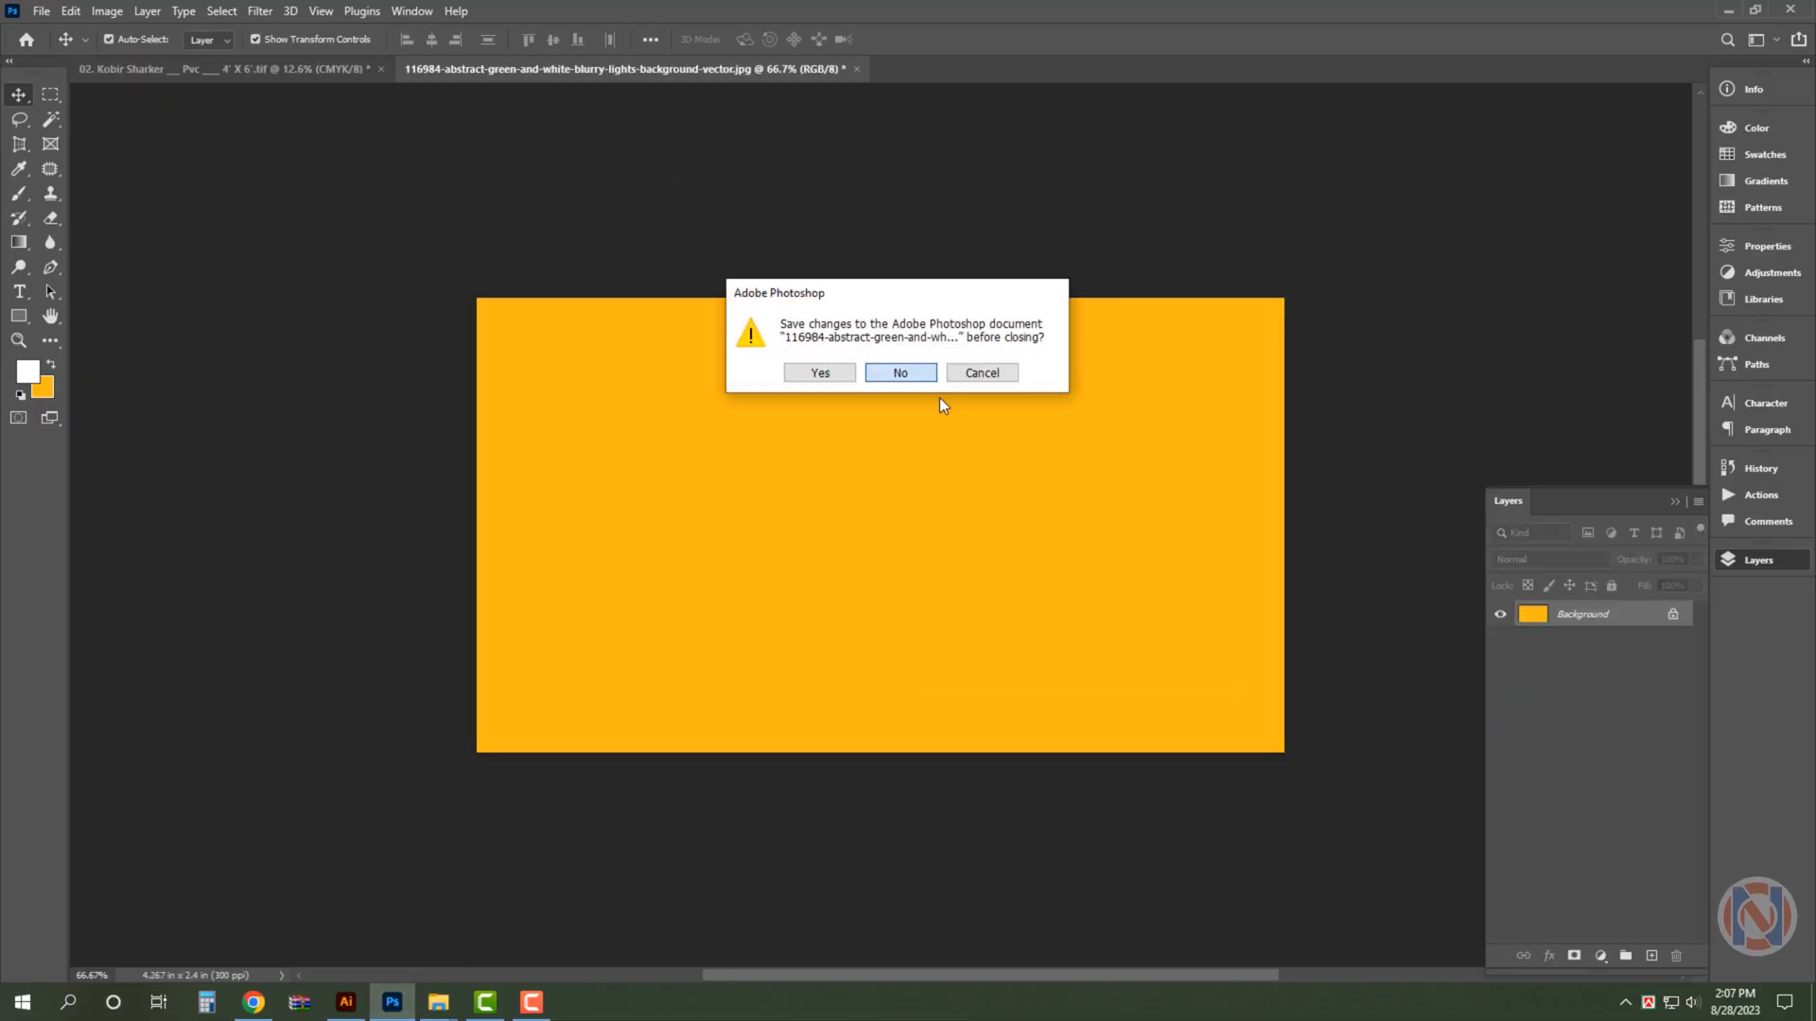
pyautogui.click(927, 376)
pyautogui.moveTo(917, 463); pyautogui.dragTo(1088, 118)
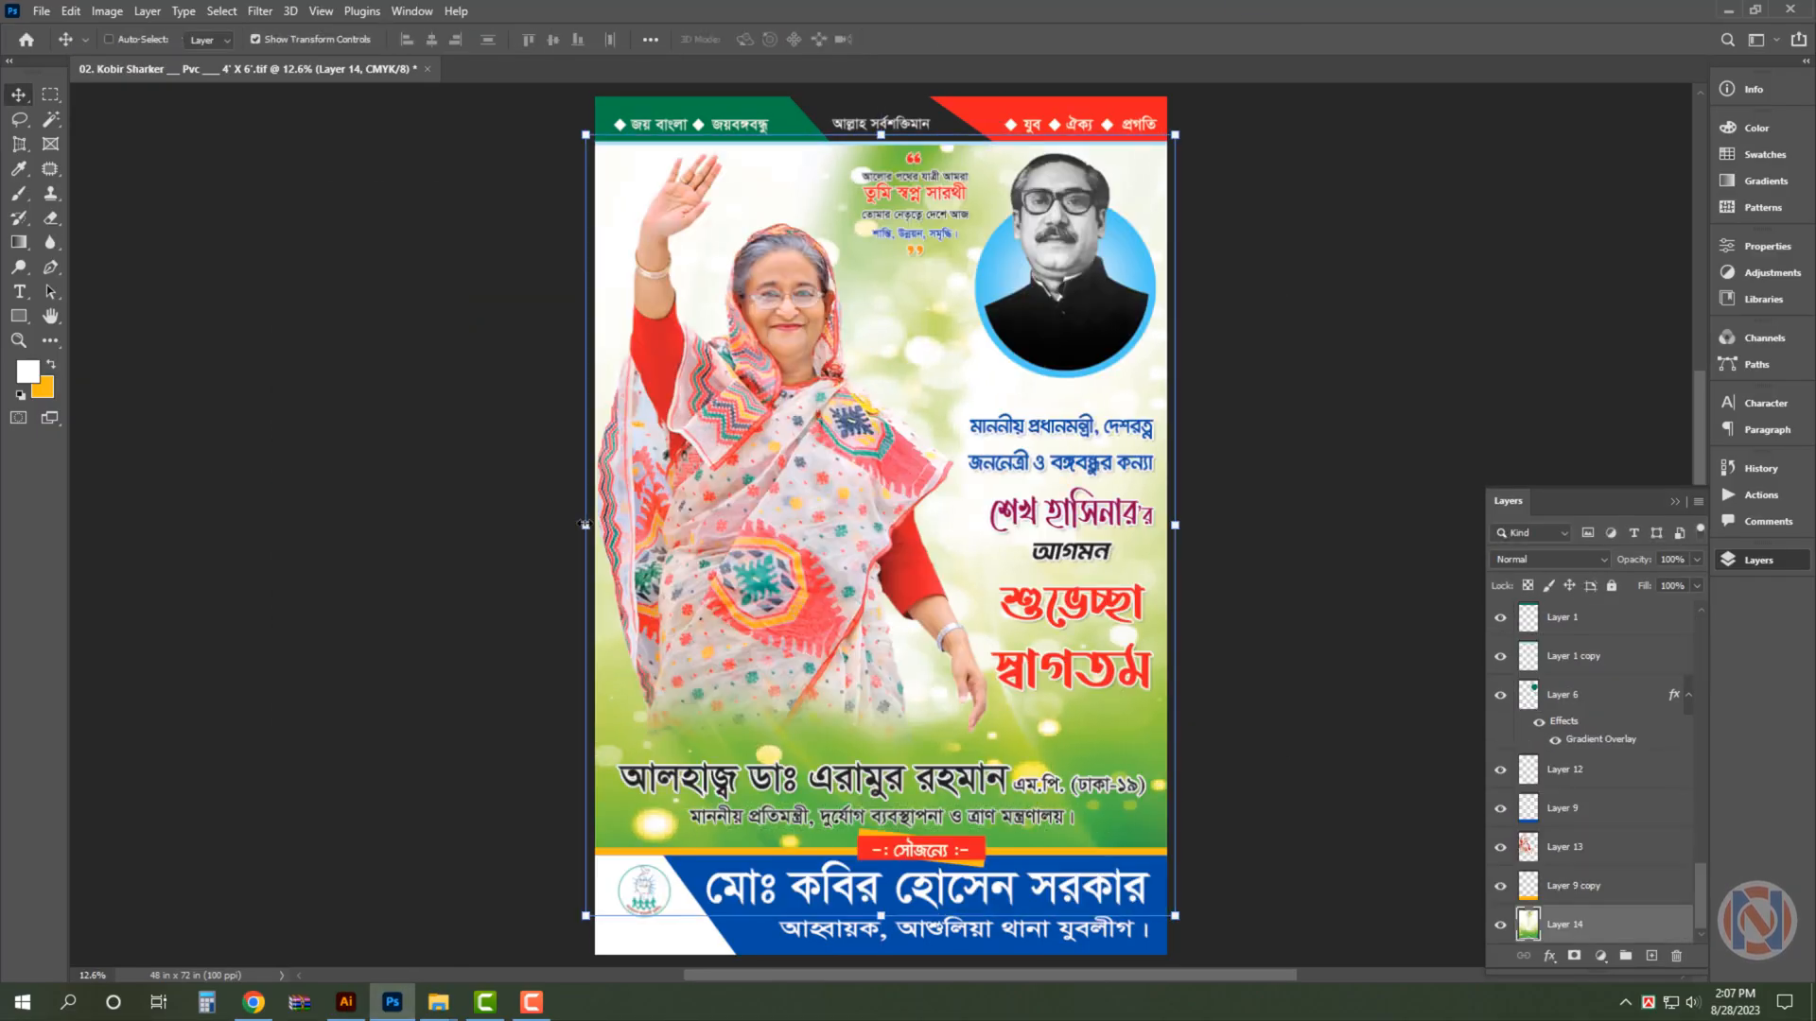
# - Try stretching the green background image to cover the whole poster, and discard it
pyautogui.hotkey('ctrl', '-')
pyautogui.moveTo(881, 785); pyautogui.dragTo(907, 902)
pyautogui.press('Return')
pyautogui.hotkey('ctrl', '0')
pyautogui.click(1249, 411)
pyautogui.click(1156, 553)
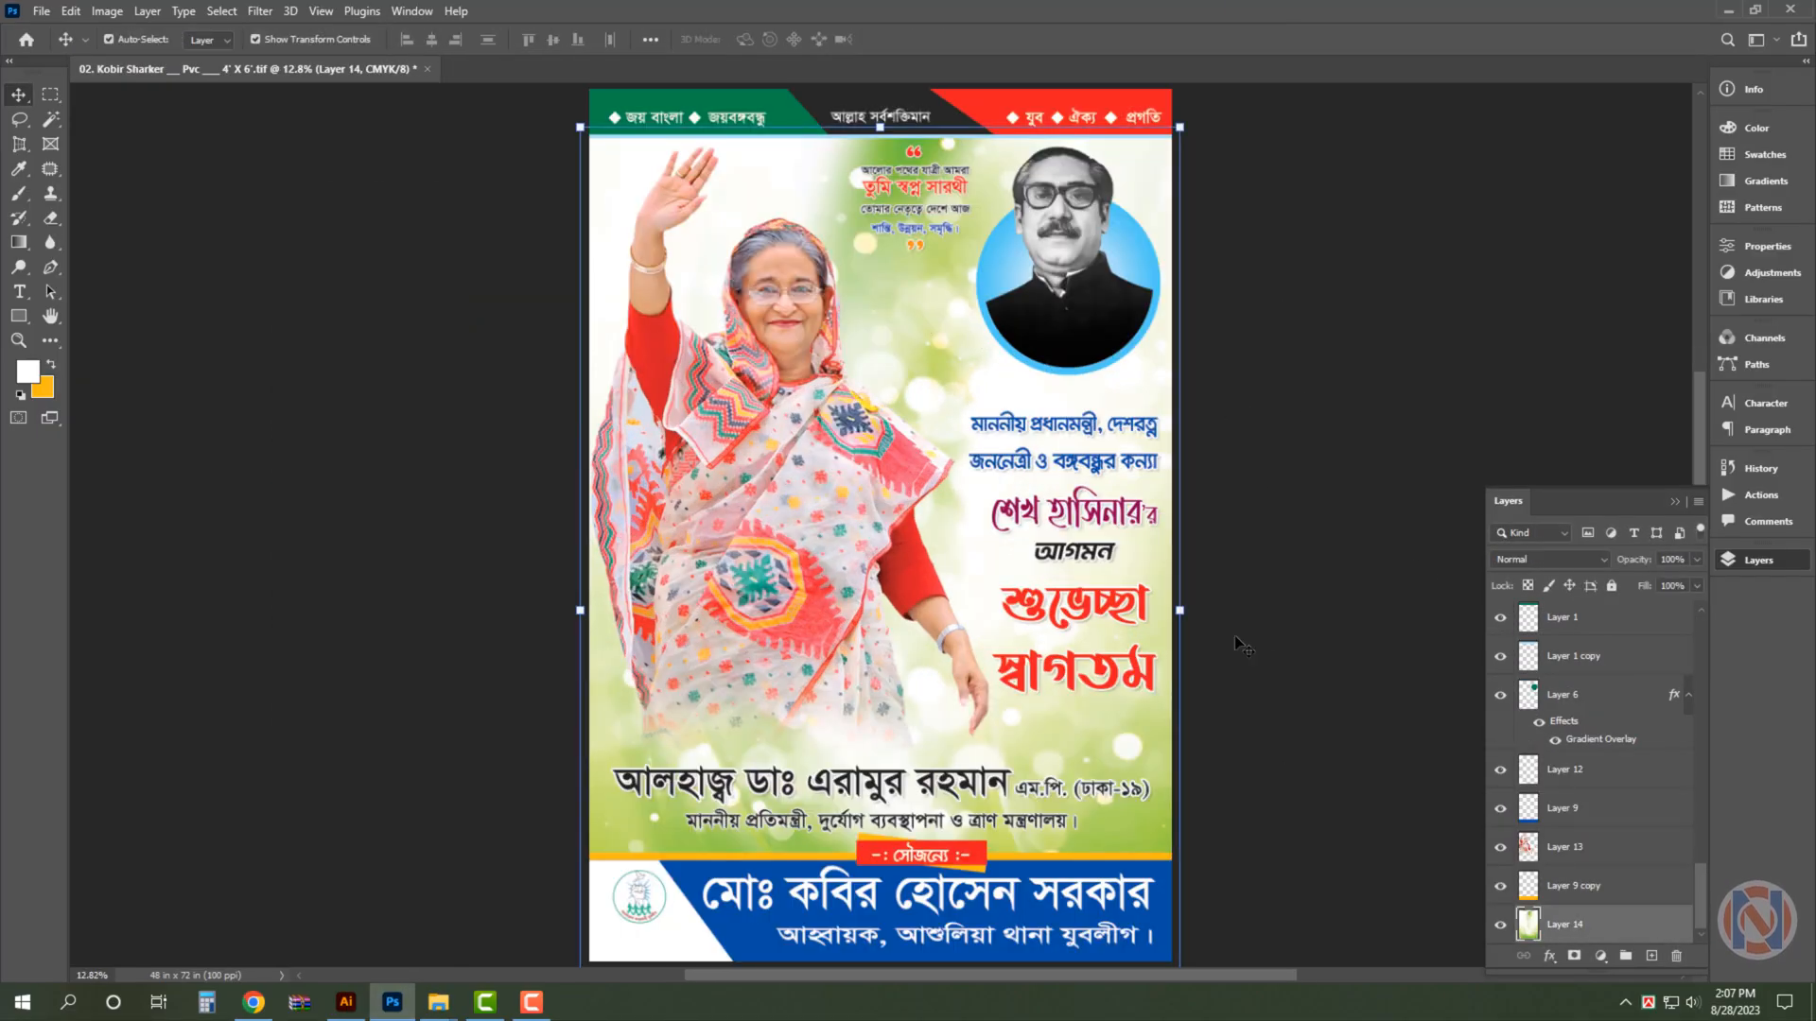
pyautogui.moveTo(1182, 619); pyautogui.dragTo(1422, 591)
pyautogui.press('Escape')
# - Open background-brosur-hd-11.jpg from the background folder, cut its whole image and close the file without saving
pyautogui.click(1362, 568)
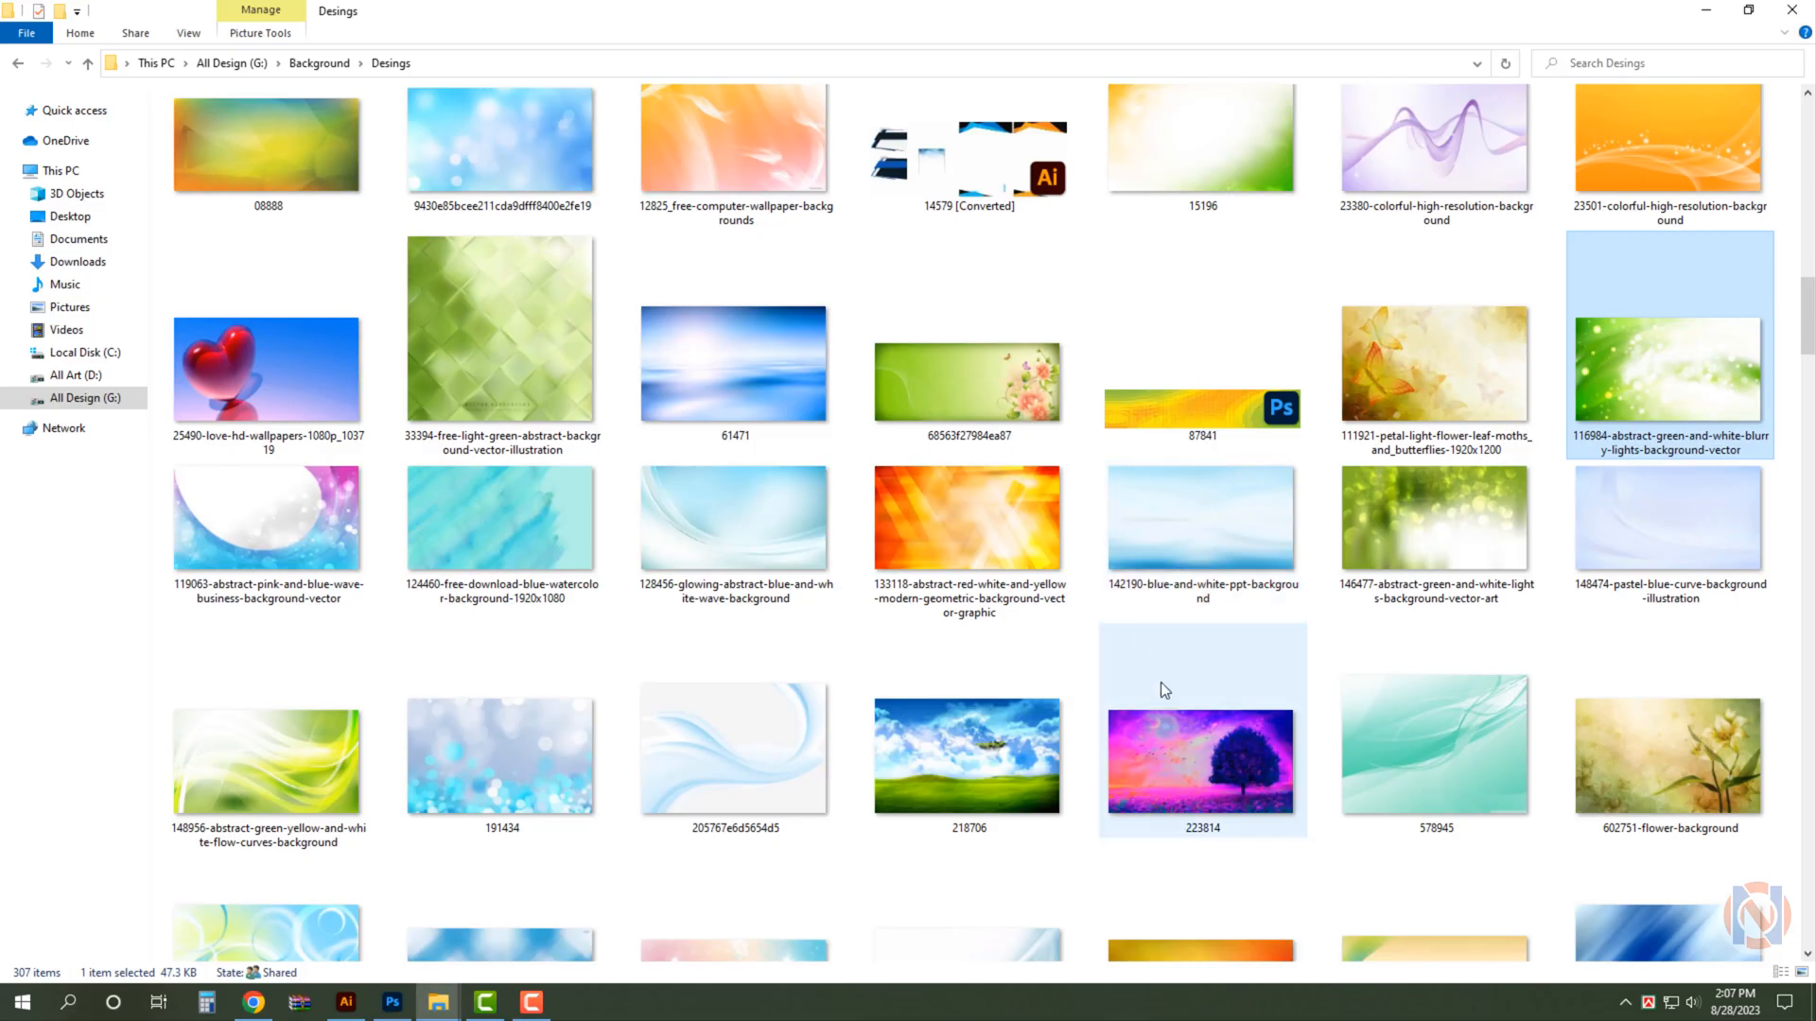
pyautogui.scroll(-15, 1160, 683)
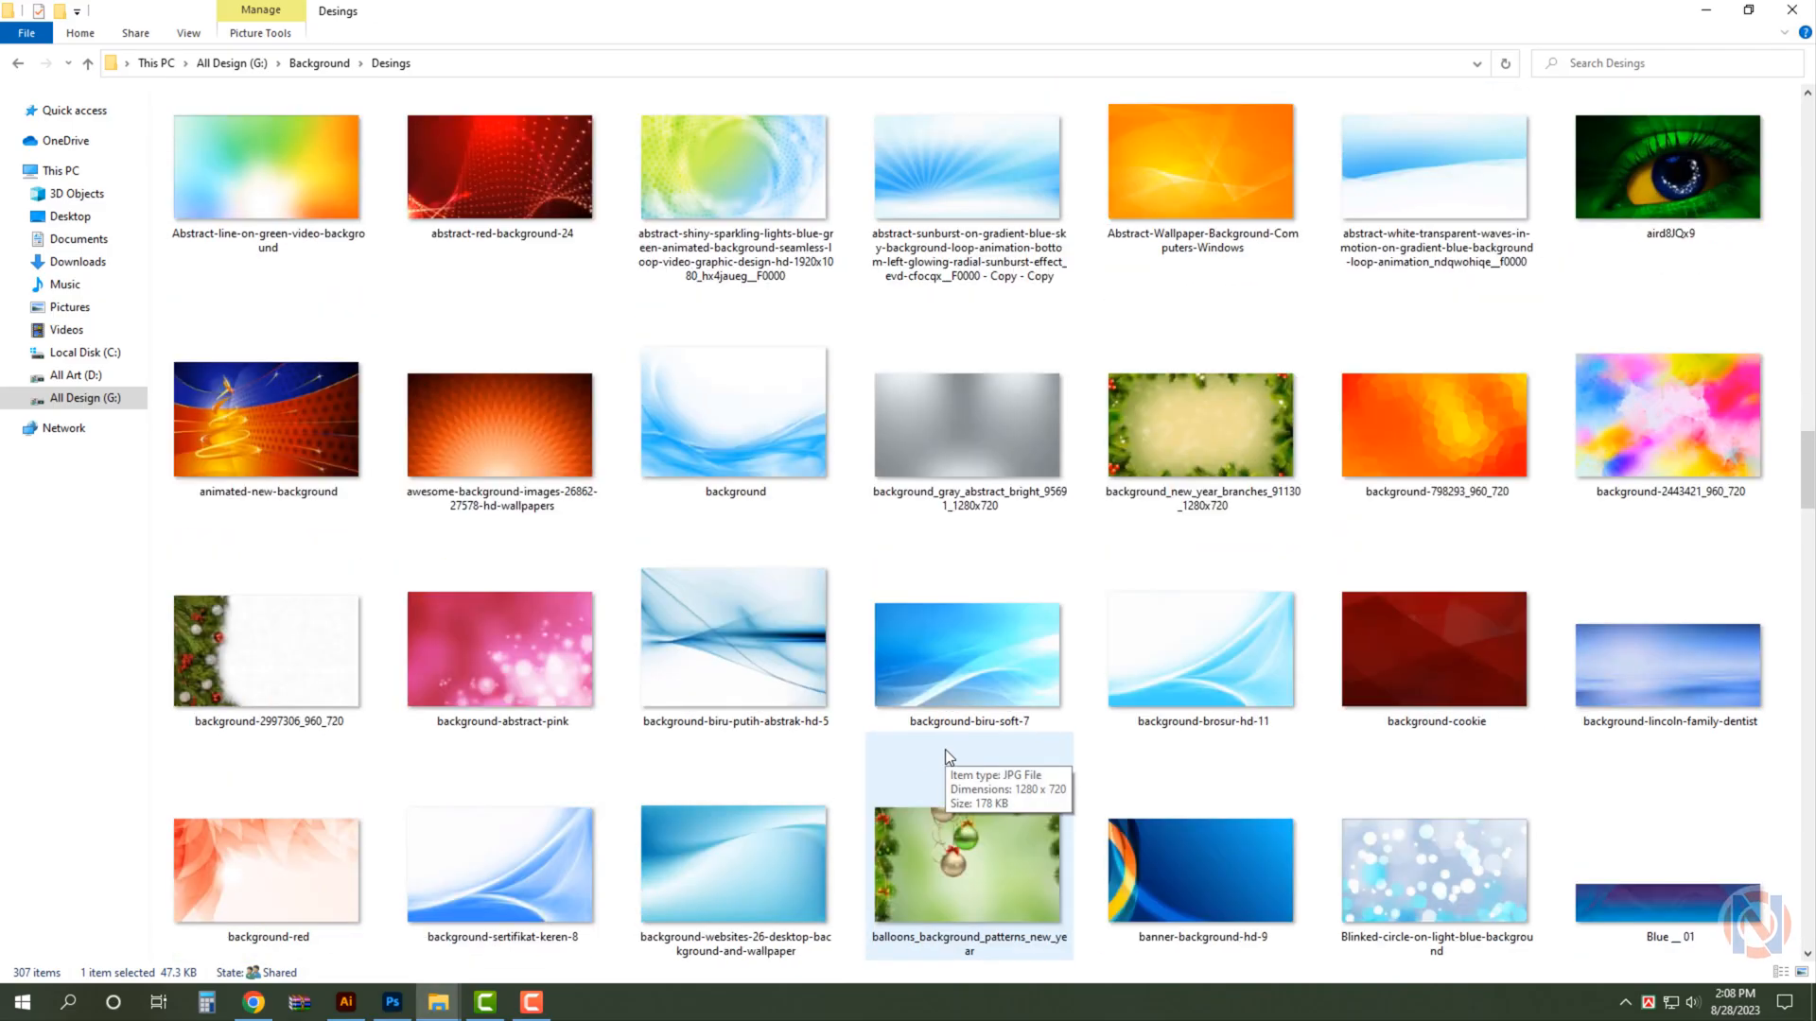
pyautogui.moveTo(1199, 653); pyautogui.dragTo(1279, 33)
pyautogui.hotkey('ctrl', 'a')
pyautogui.hotkey('ctrl', 'x')
pyautogui.hotkey('ctrl', 'w')
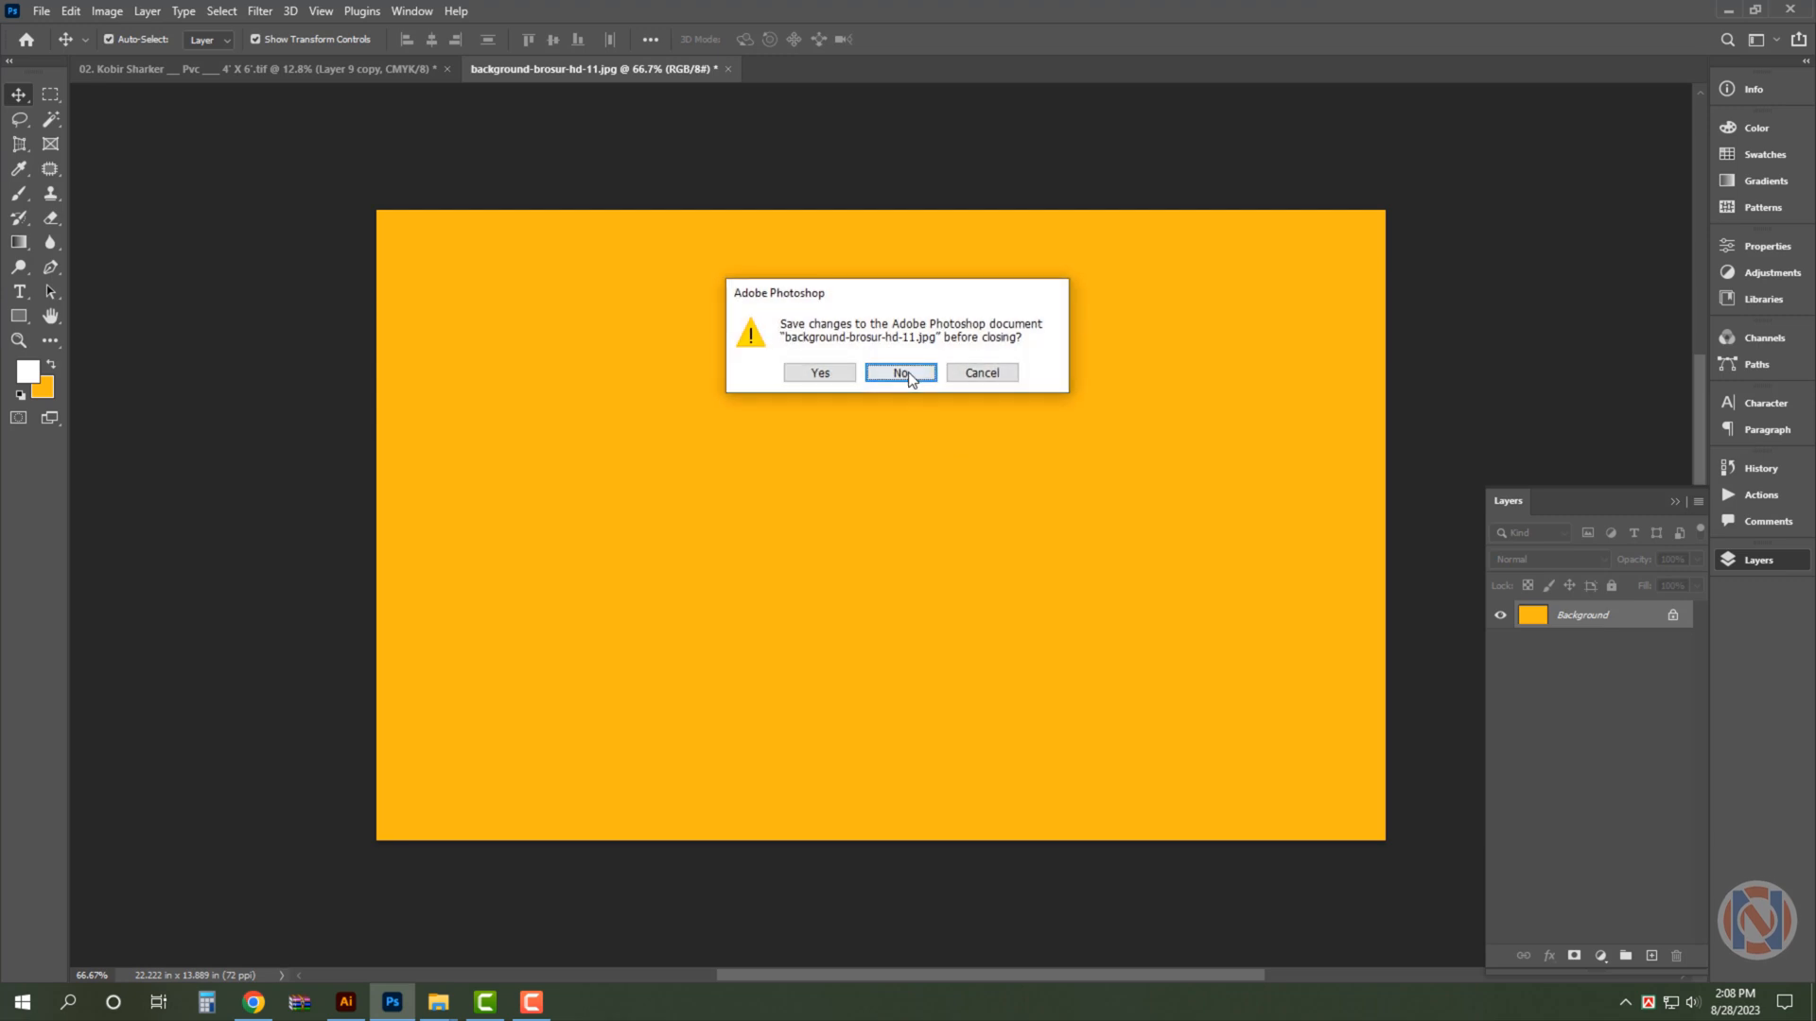
pyautogui.click(899, 373)
# - Paste the blue-and-white background into the poster, rotated 90° and scaled to 480%, behind all other artwork
pyautogui.hotkey('ctrl', 'v')
pyautogui.hotkey('ctrl', 't')
pyautogui.moveTo(999, 531); pyautogui.dragTo(918, 718)
pyautogui.moveTo(821, 525); pyautogui.dragTo(588, 526)
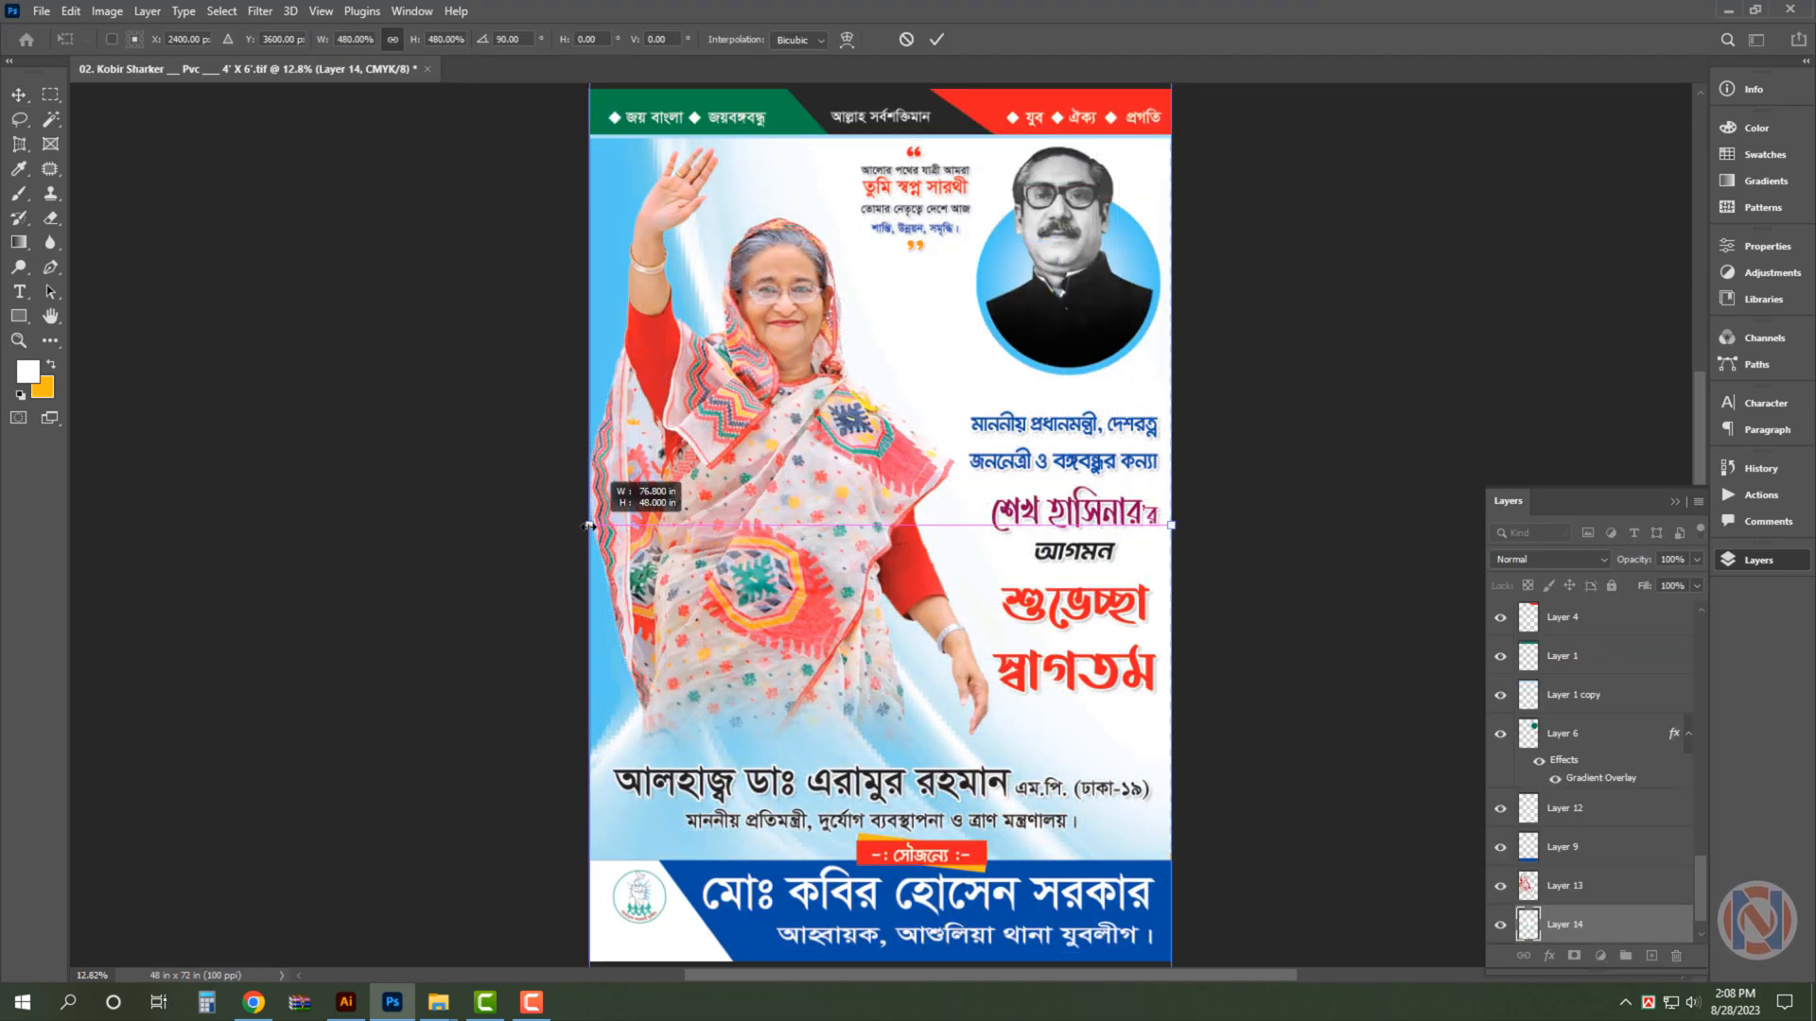
pyautogui.press('Return')
pyautogui.hotkey('ctrl', '0')
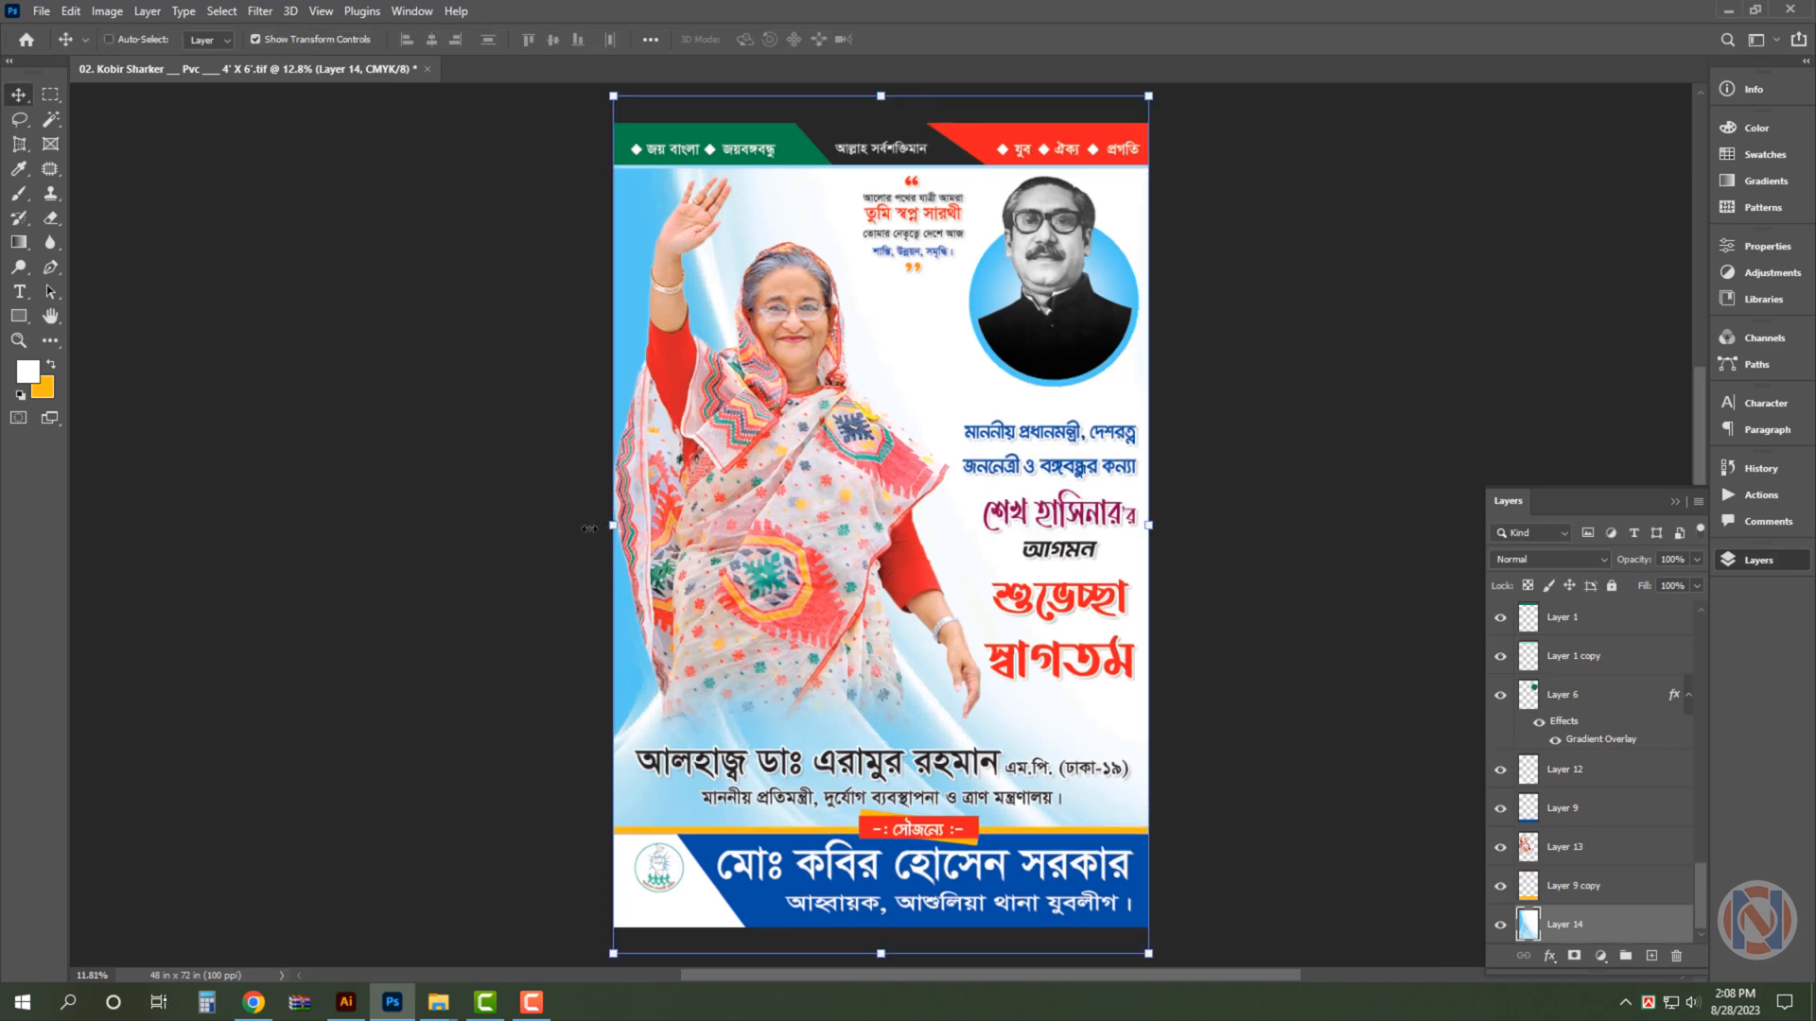
pyautogui.click(1360, 380)
pyautogui.hotkey('ctrl', '0')
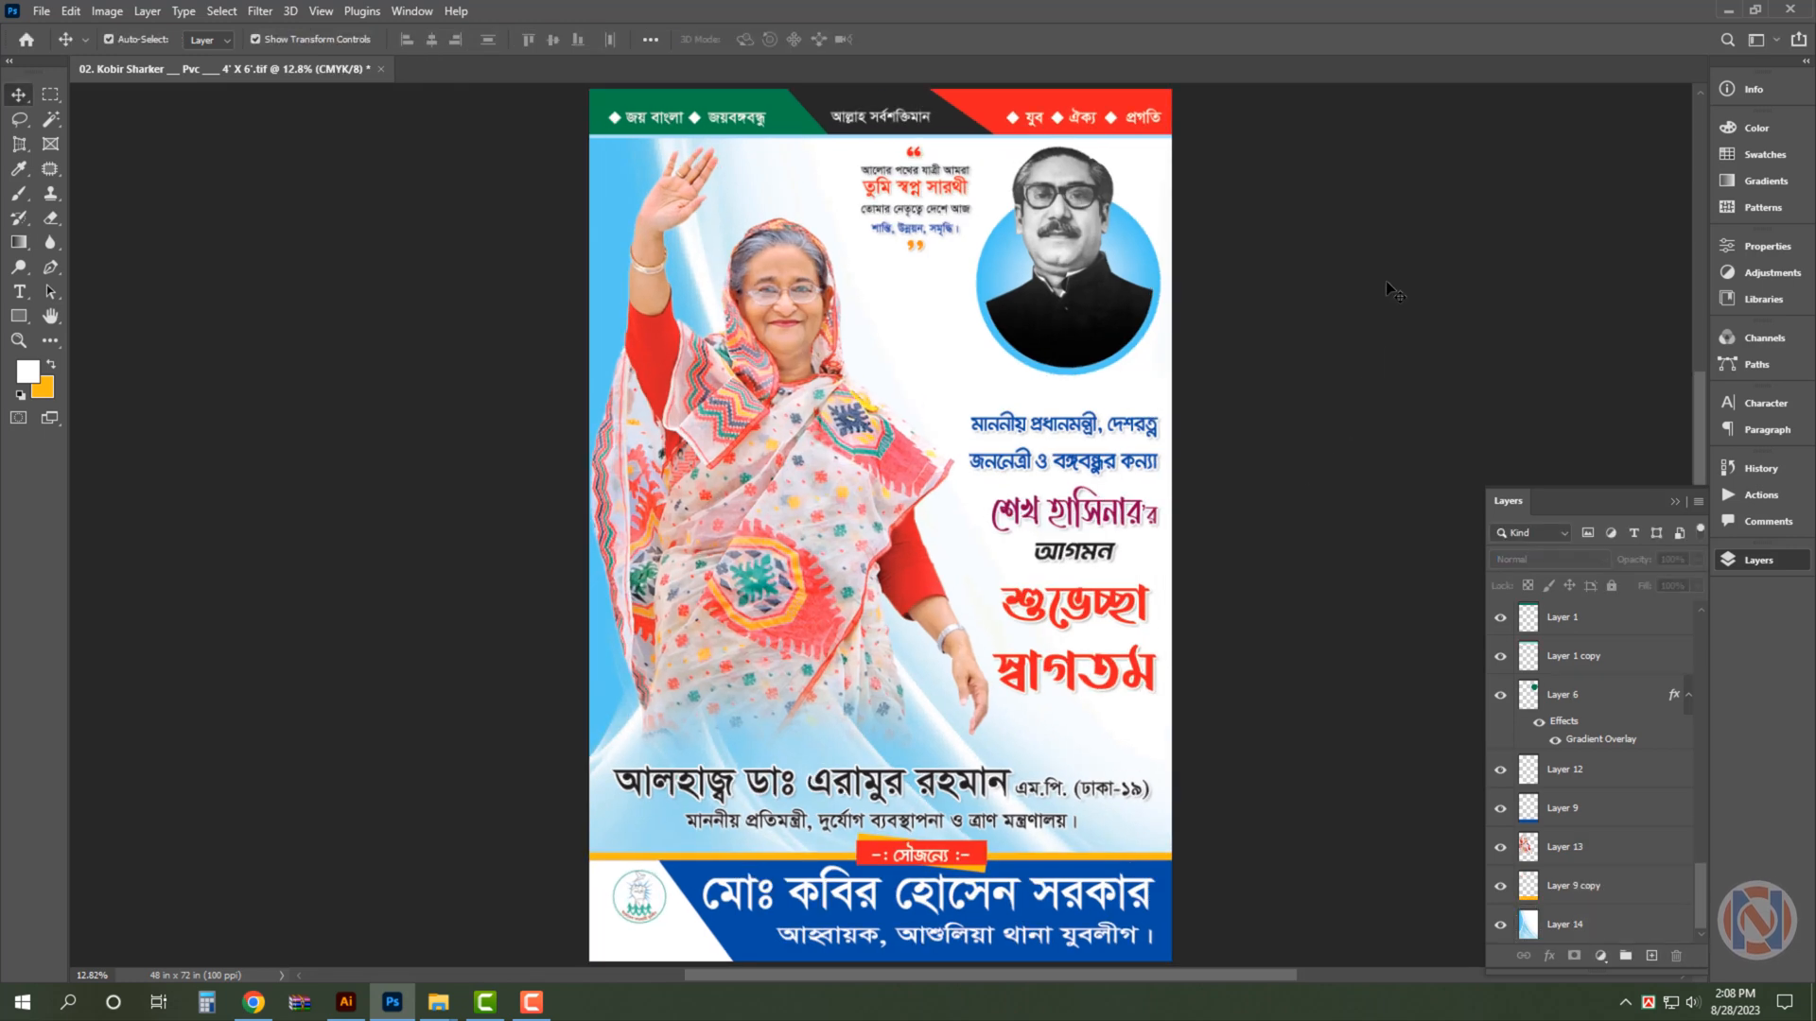
# - Stretch the blue-and-white background horizontally past the poster's right edge to about 123% width
pyautogui.click(951, 350)
pyautogui.moveTo(1172, 525); pyautogui.dragTo(1318, 509)
pyautogui.press('Return')
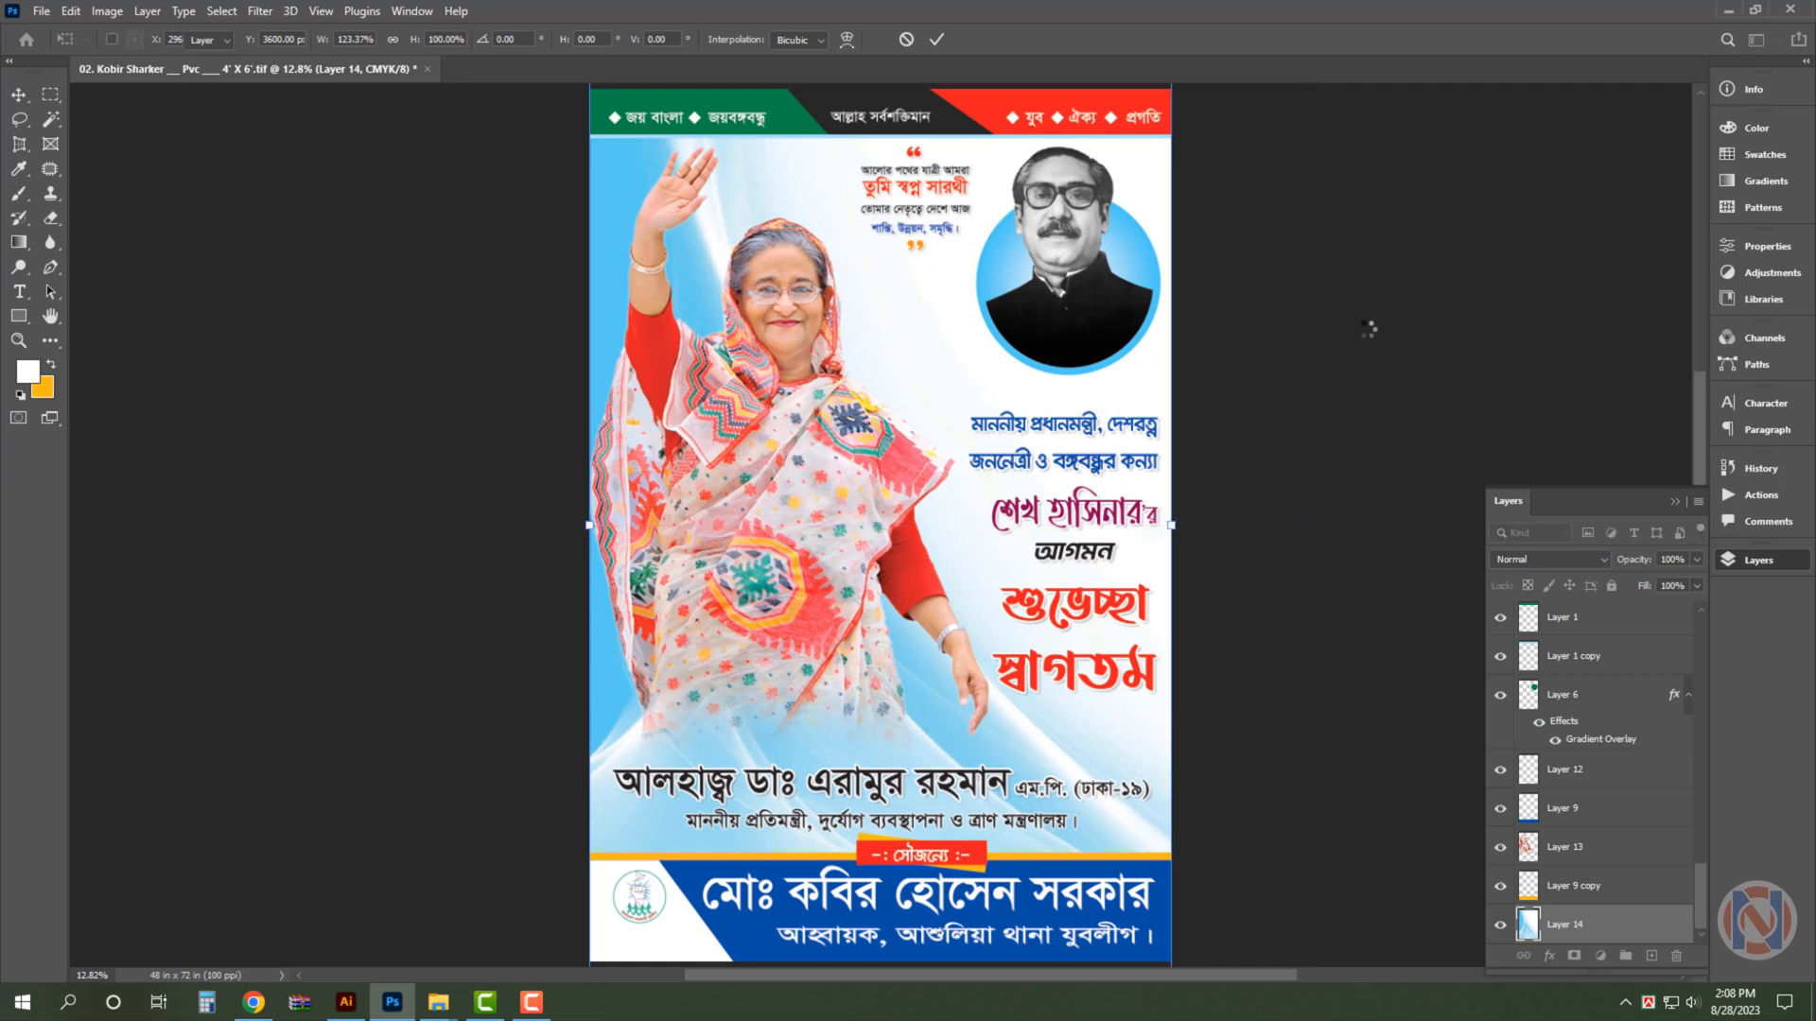
pyautogui.click(1371, 318)
# - Save the poster as a new TIFF on the Desktop, changing the file name's number prefix to 03
pyautogui.hotkey('ctrl', 'shift', 's')
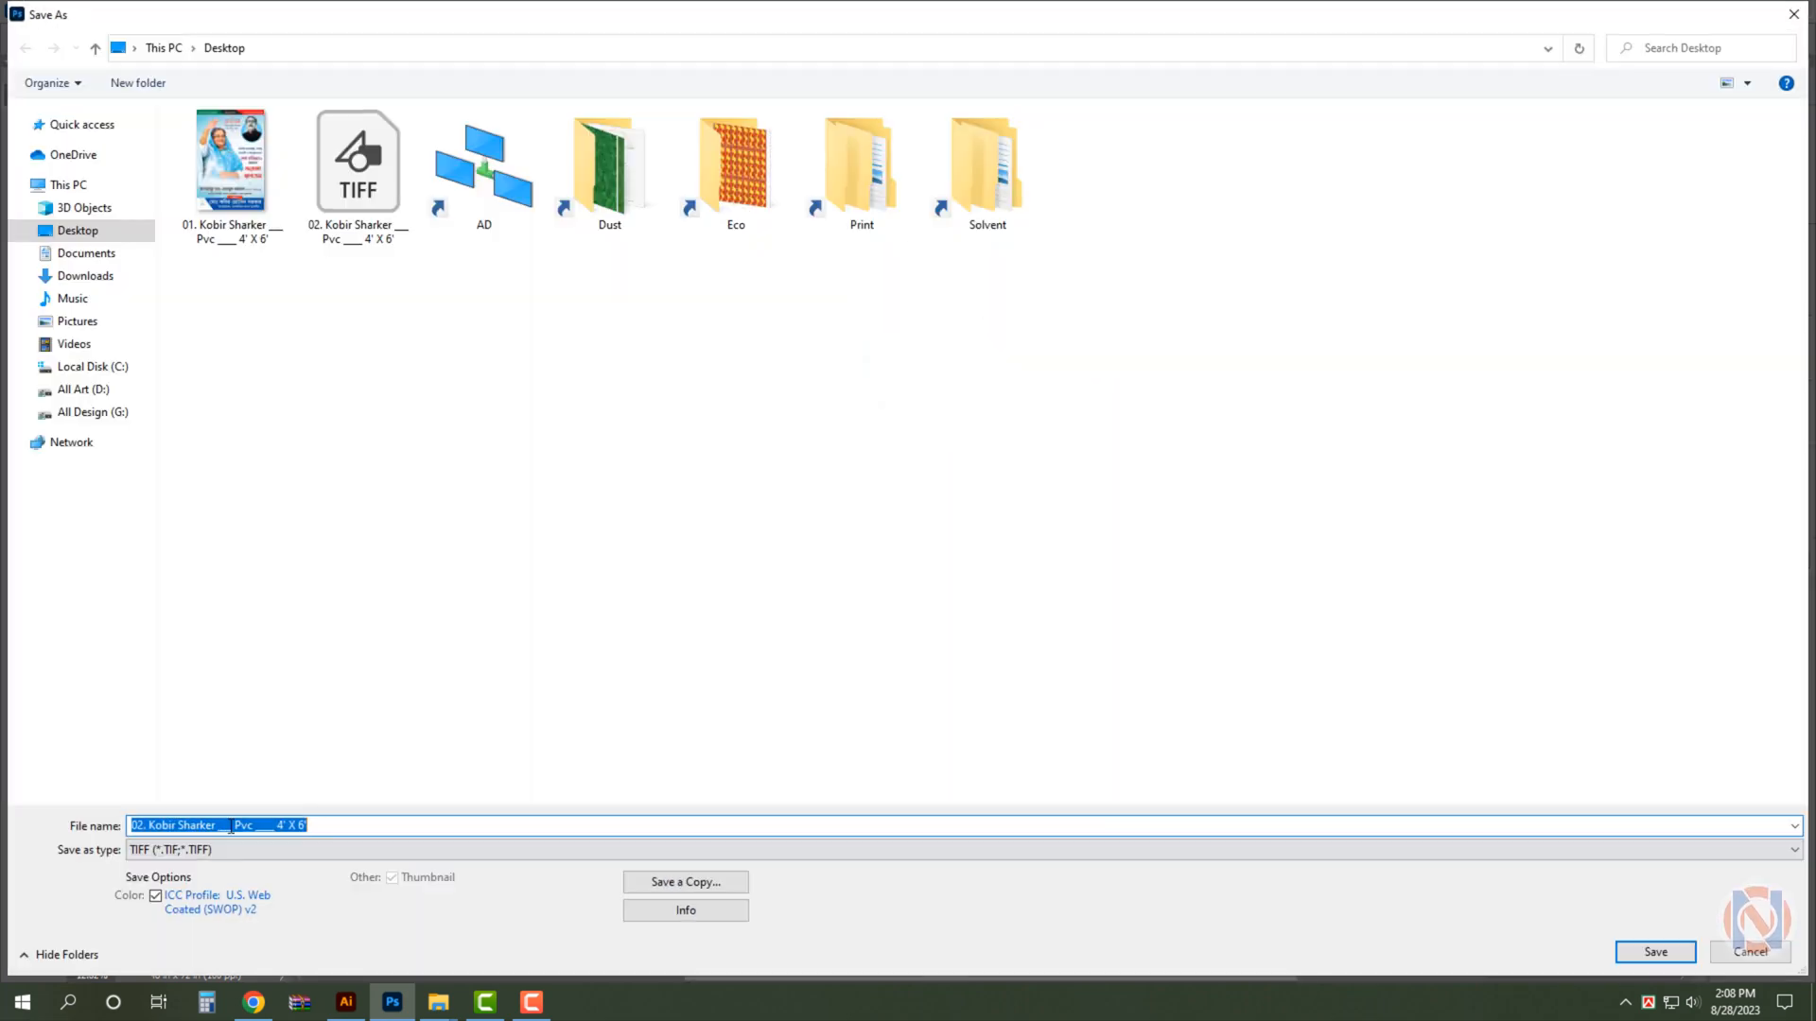
pyautogui.click(142, 827)
pyautogui.press('Return')
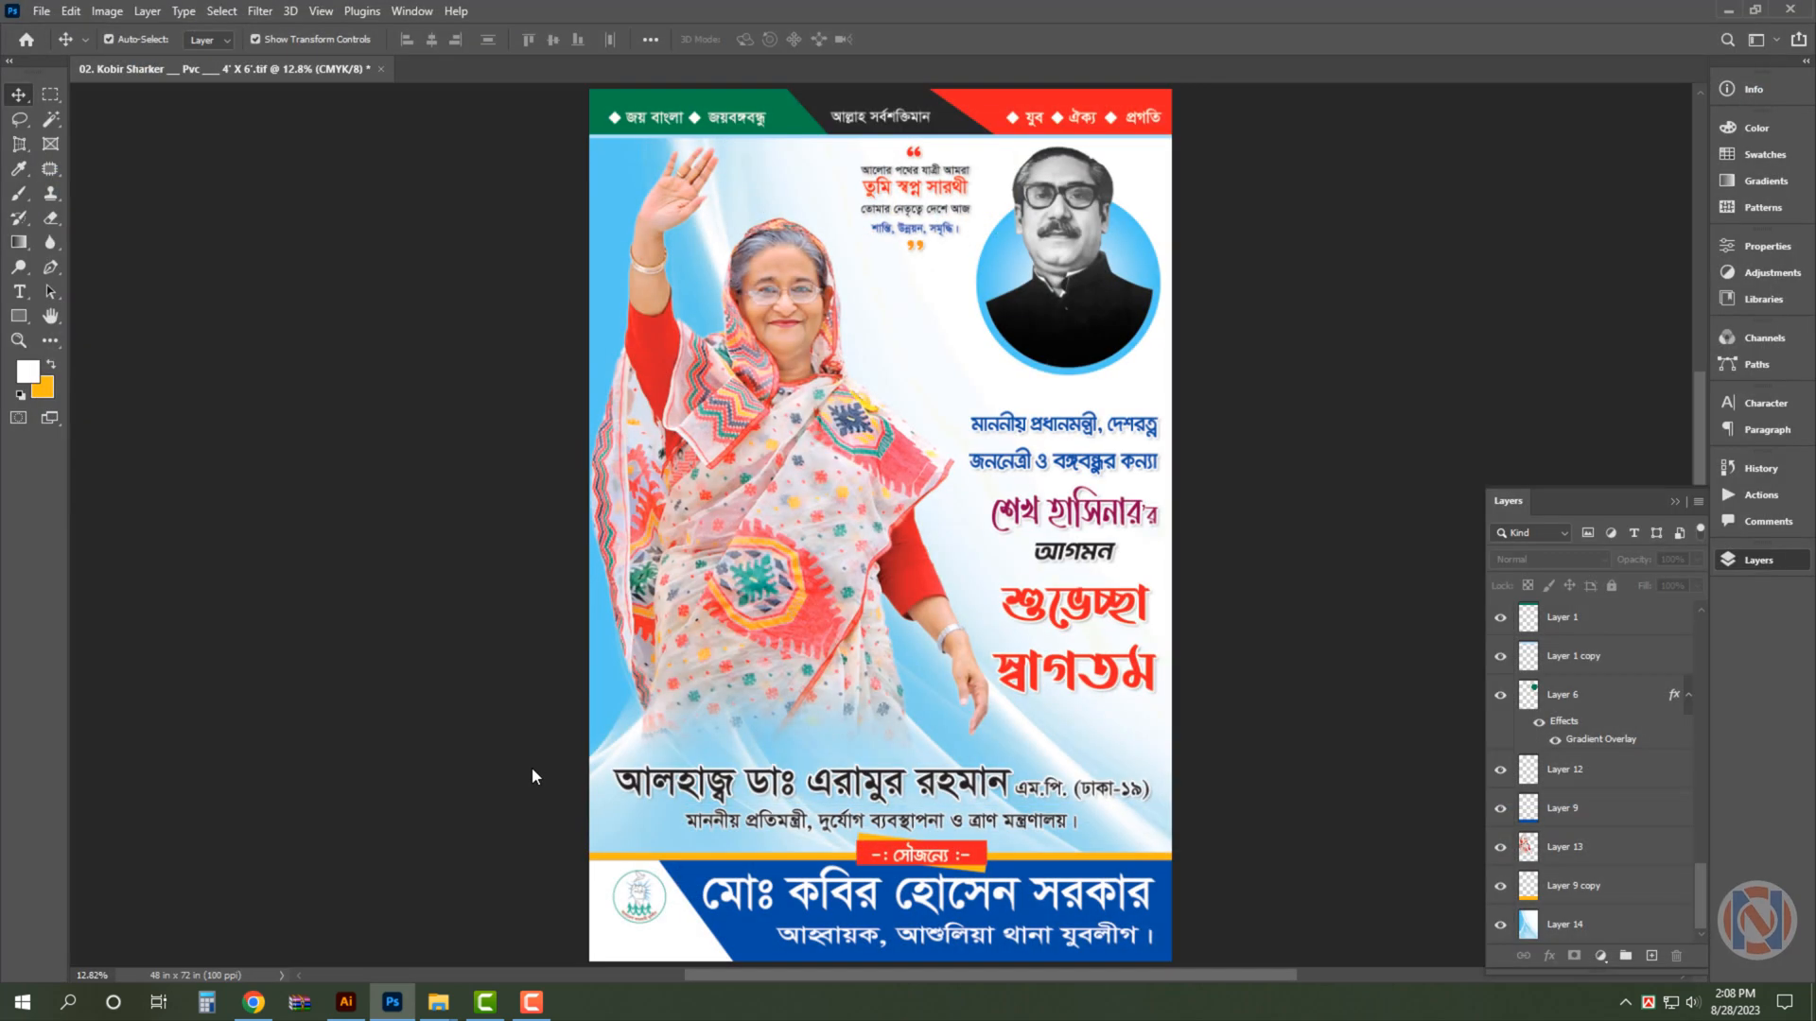
pyautogui.click(1138, 251)
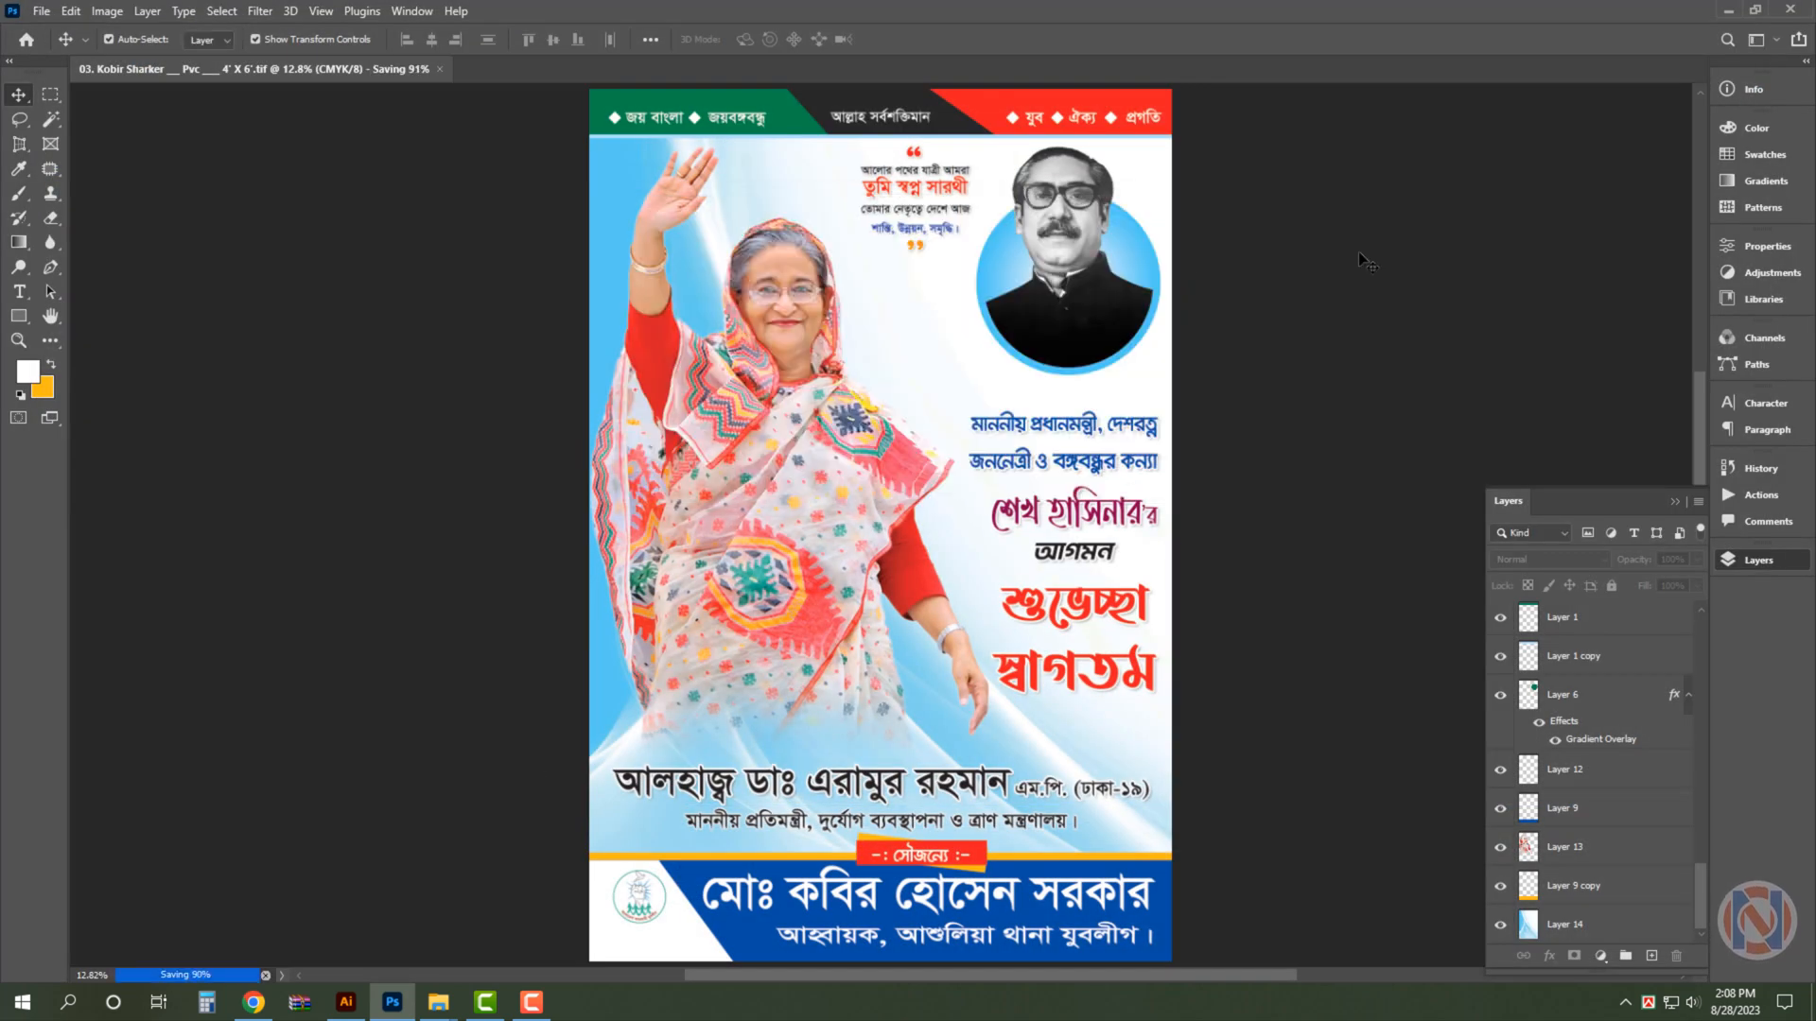
# - Recolour the blue band behind the bottom name text to red with C 0, M 100, Y 100, K 0
pyautogui.click(1169, 875)
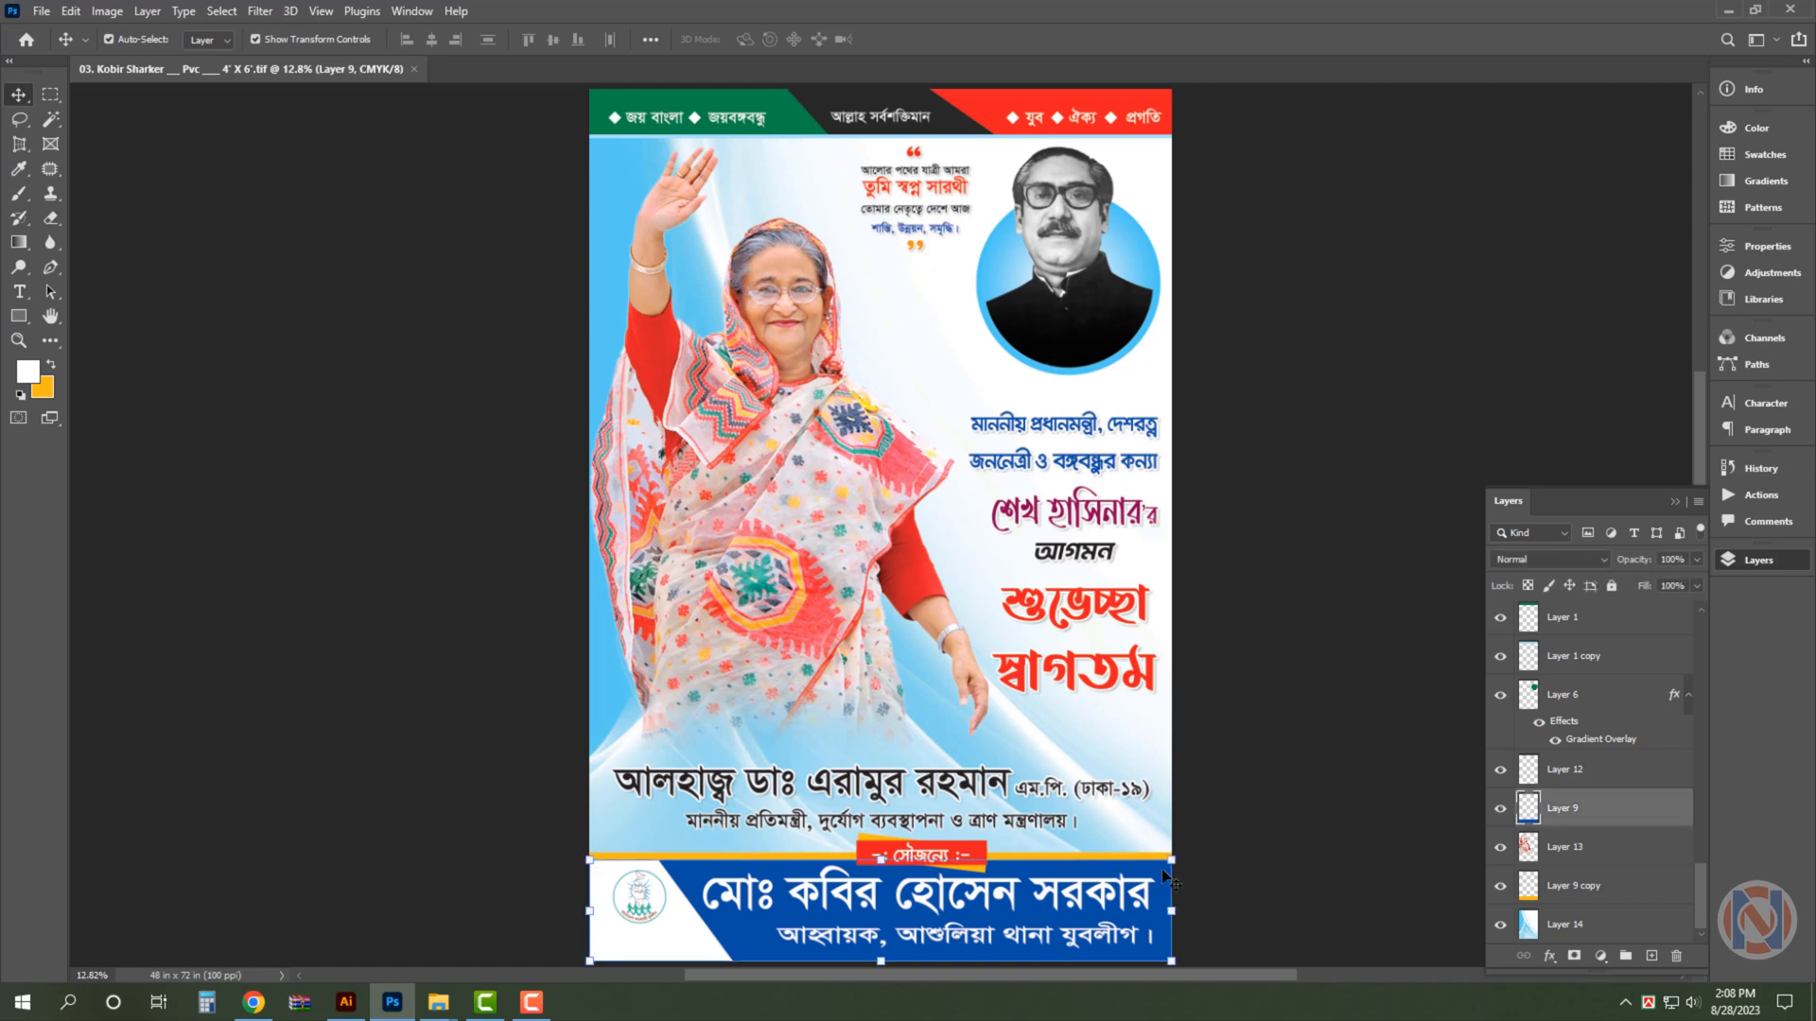
pyautogui.click(47, 396)
pyautogui.press('Tab')
pyautogui.press('Tab')
pyautogui.write('100')
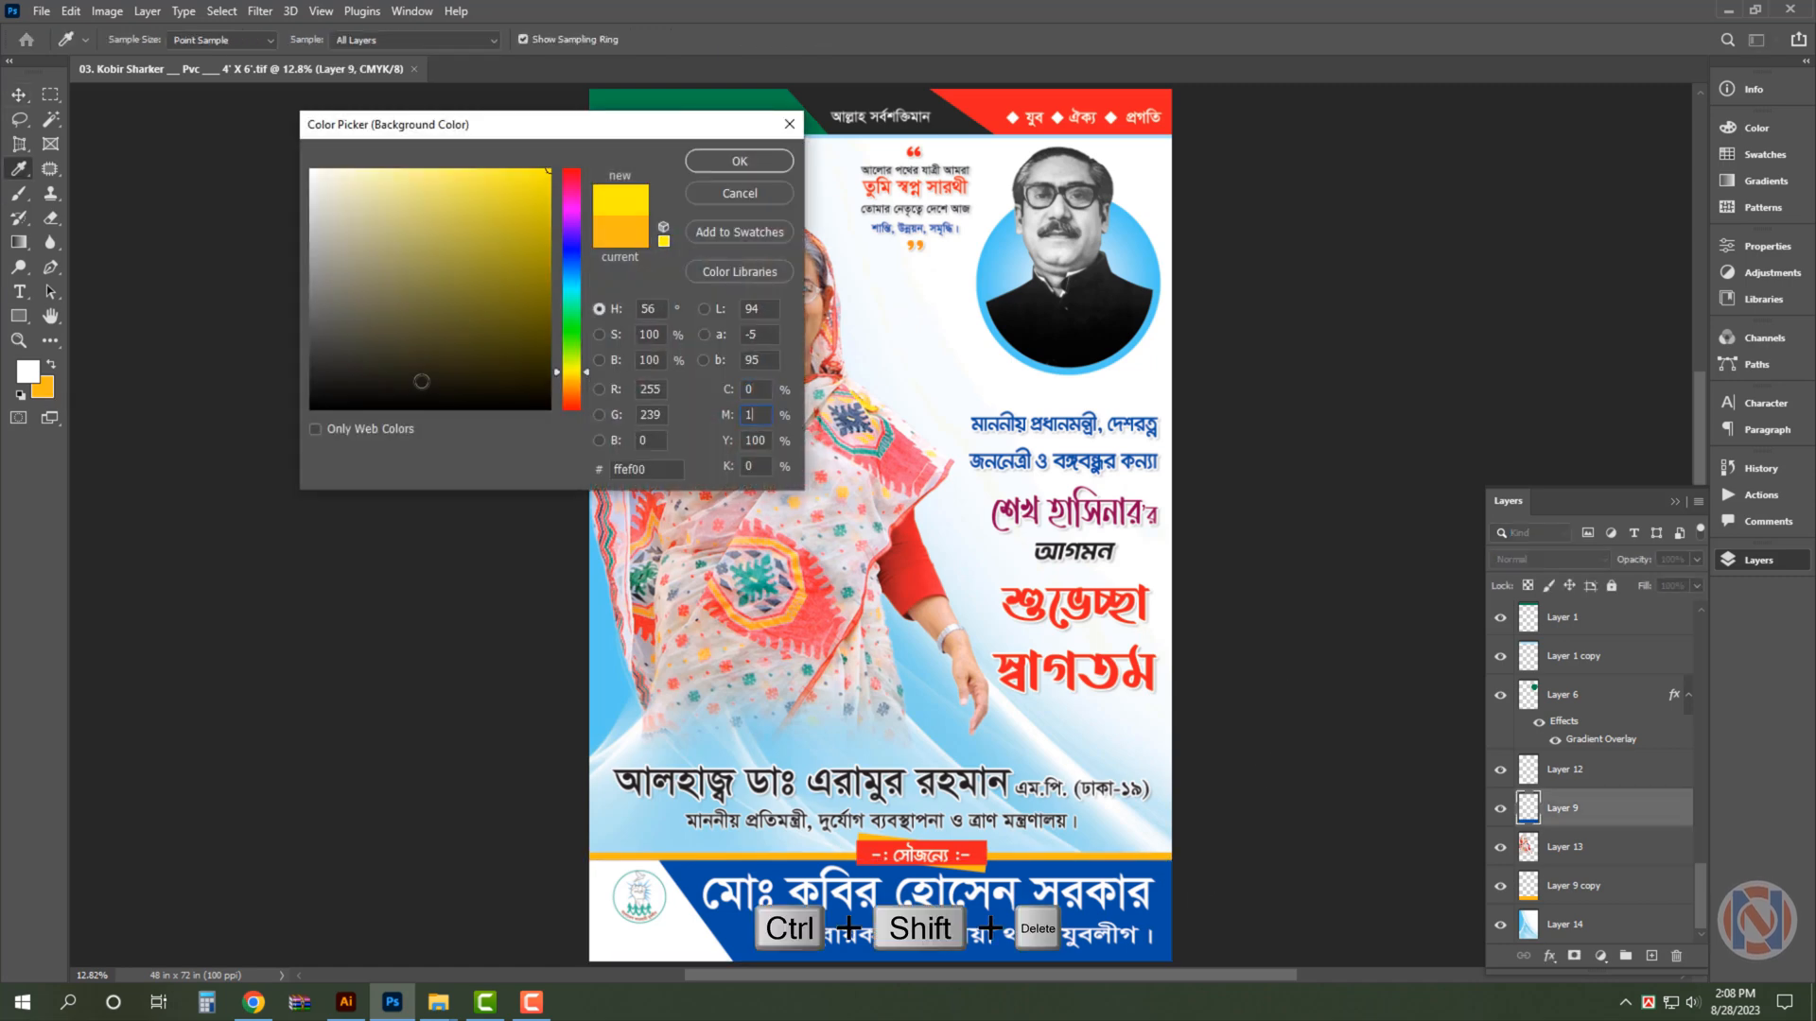
pyautogui.press('Return')
pyautogui.hotkey('ctrl', 'shift', 'BackSpace')
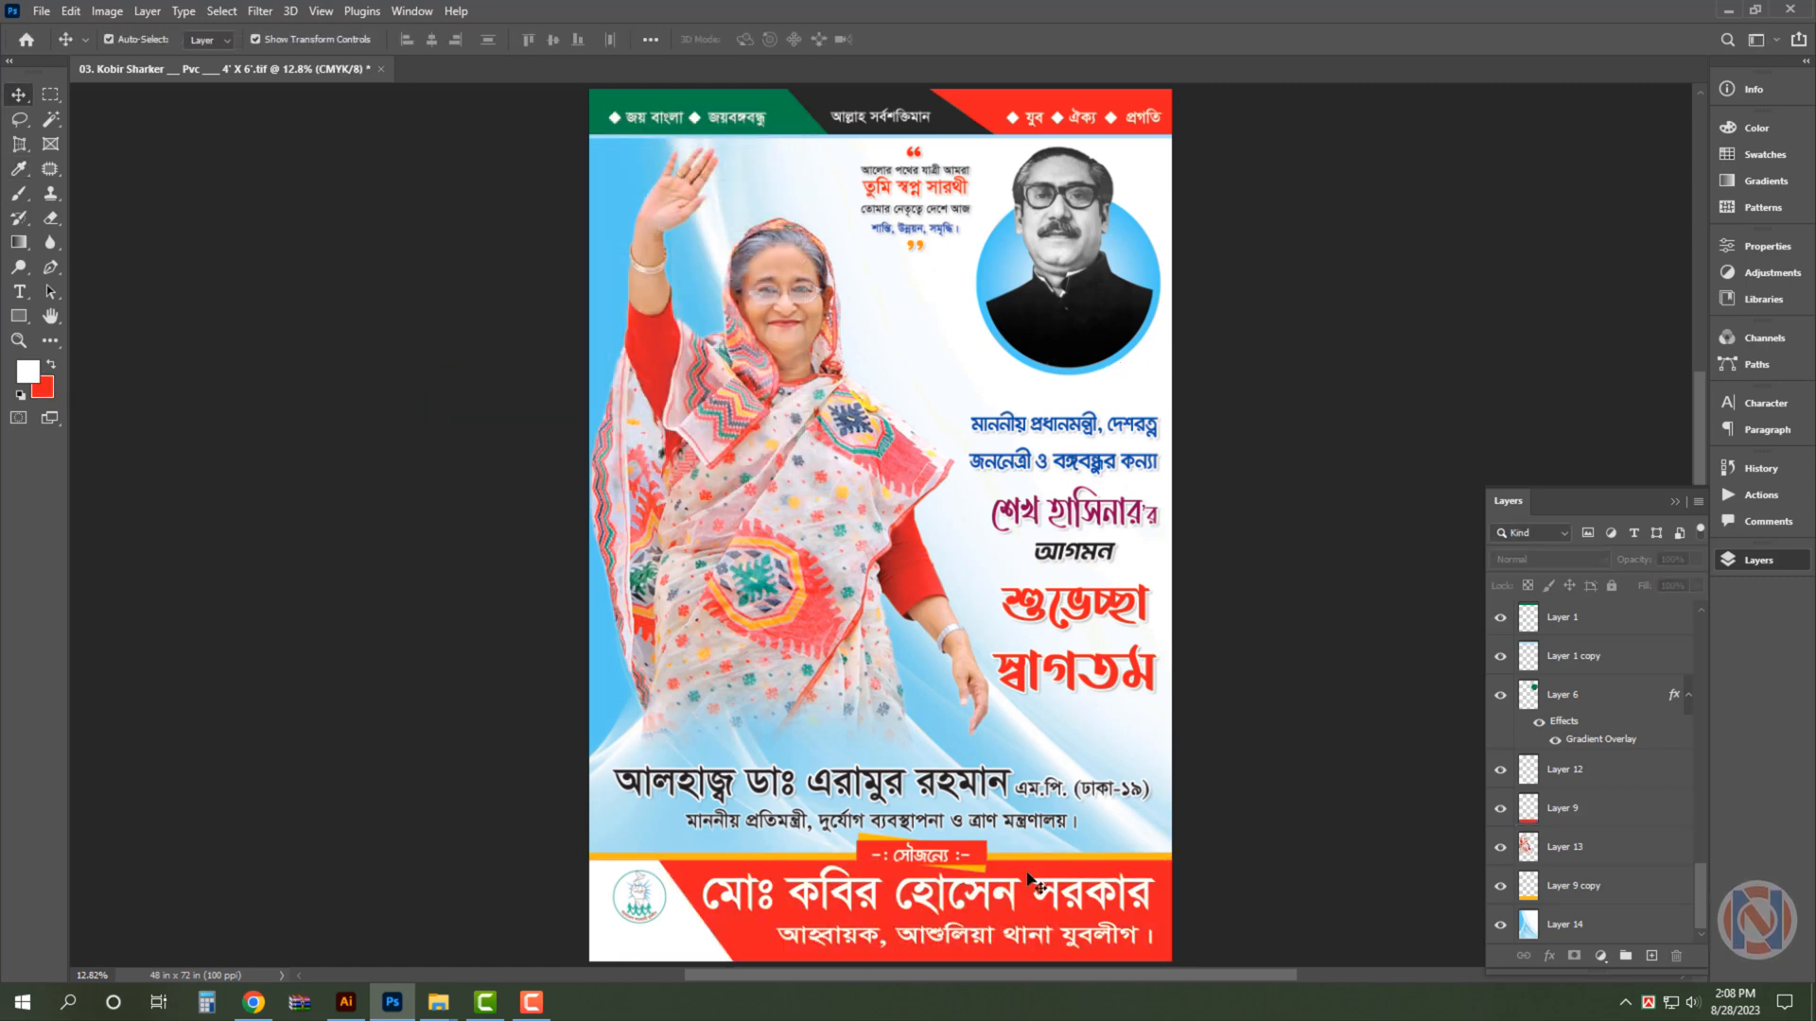
# - Recolour the small red label above the bottom name band to dark green, keeping its shape
pyautogui.click(982, 856)
pyautogui.click(43, 386)
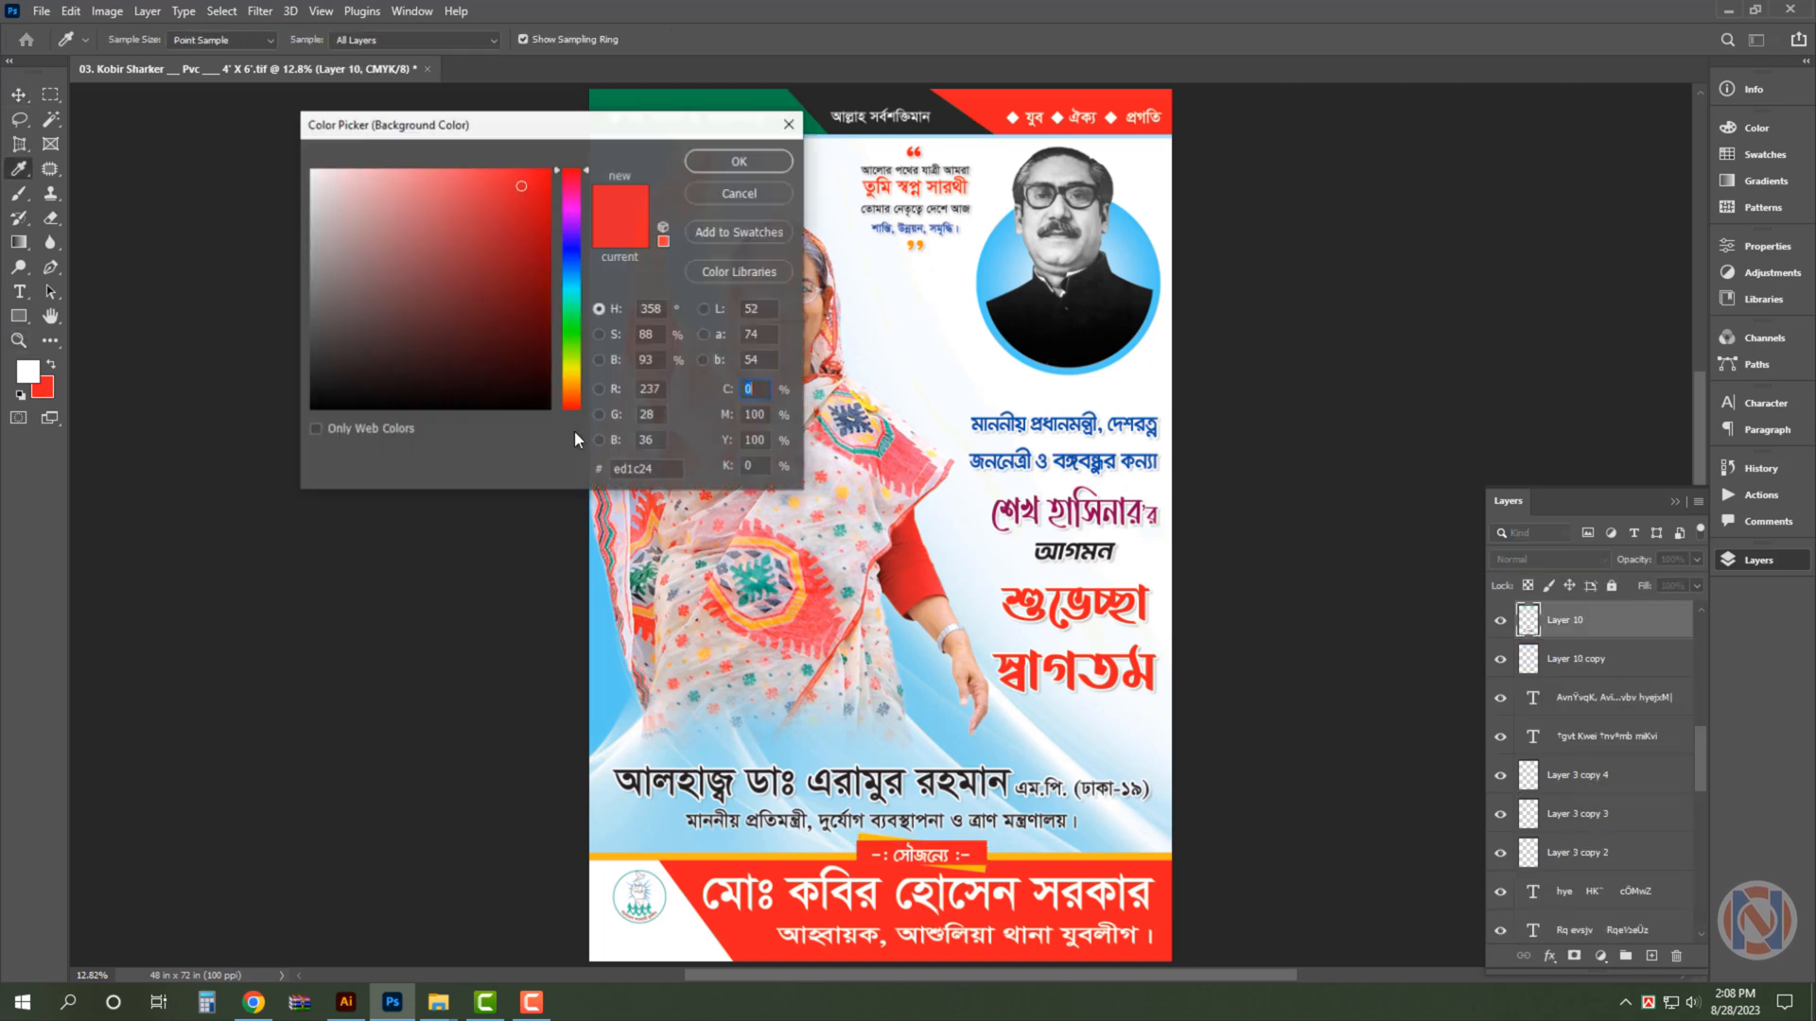
pyautogui.press('Tab')
pyautogui.write('100')
pyautogui.press('Tab')
pyautogui.write('30')
pyautogui.press('Return')
pyautogui.hotkey('ctrl', 'shift', 'BackSpace')
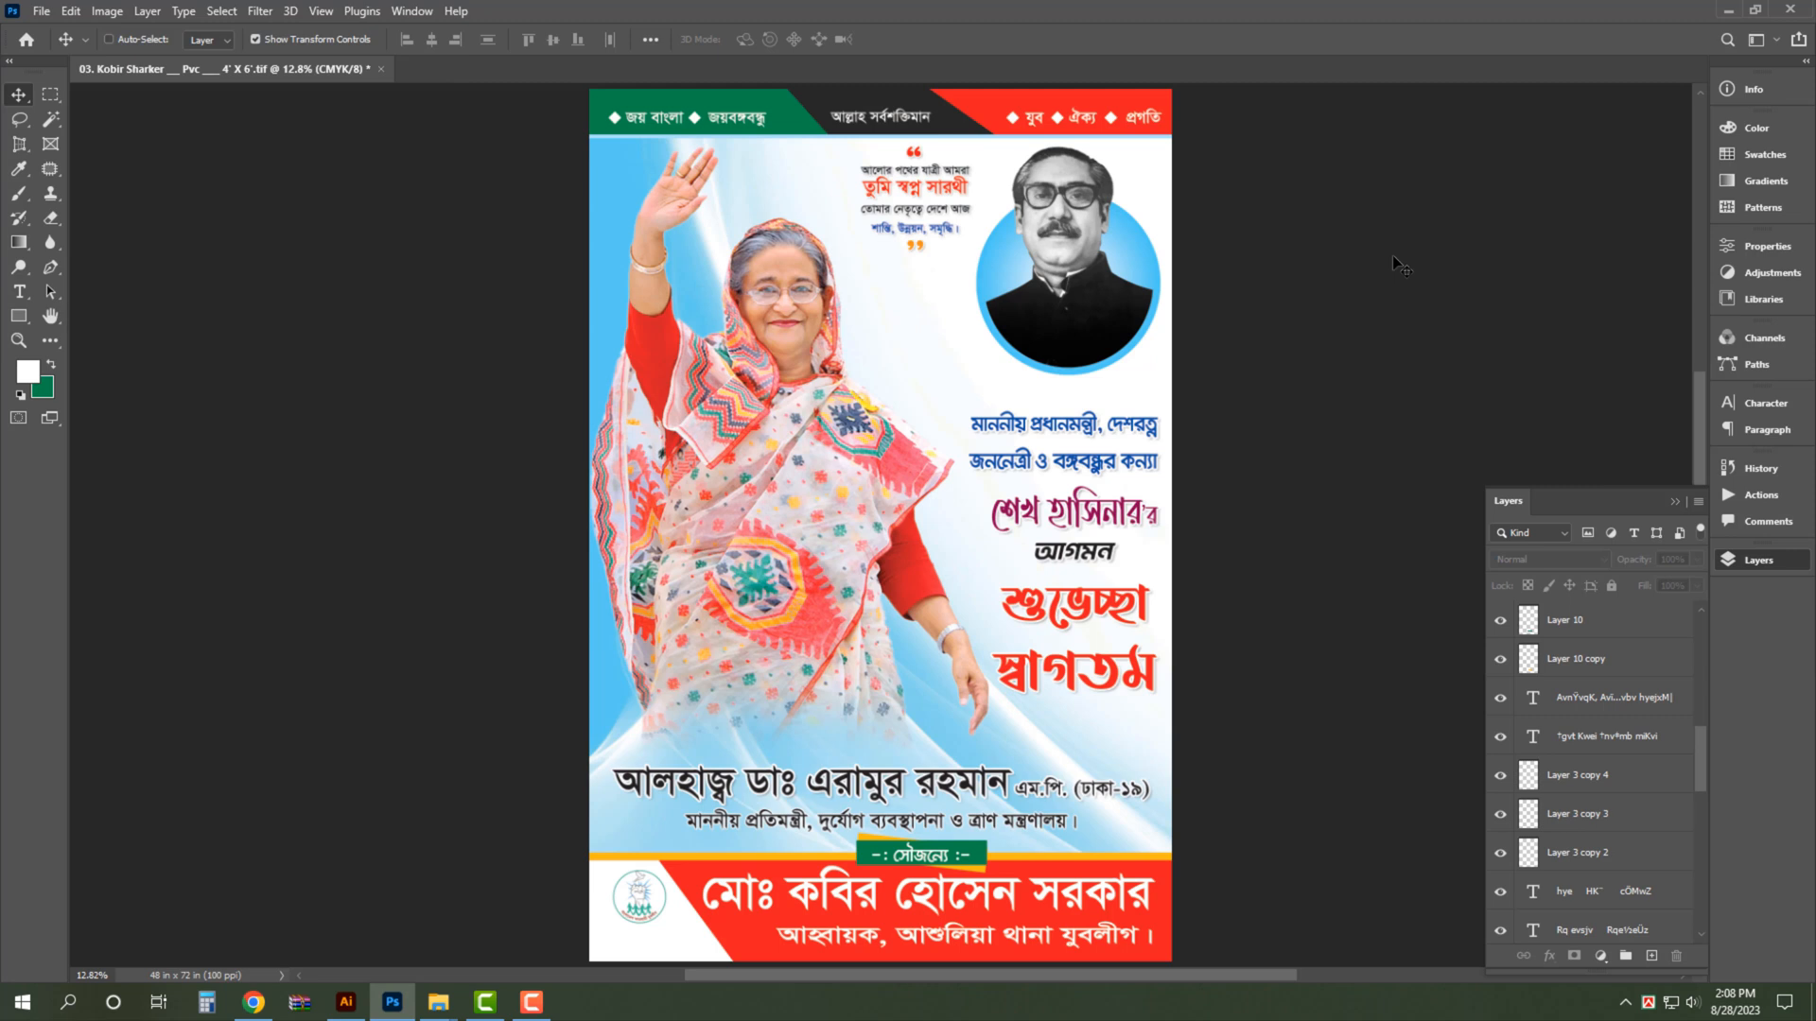
# - Save the recoloured third poster, hide the Layers panel and close the document
pyautogui.hotkey('ctrl', 's')
pyautogui.press('F7')
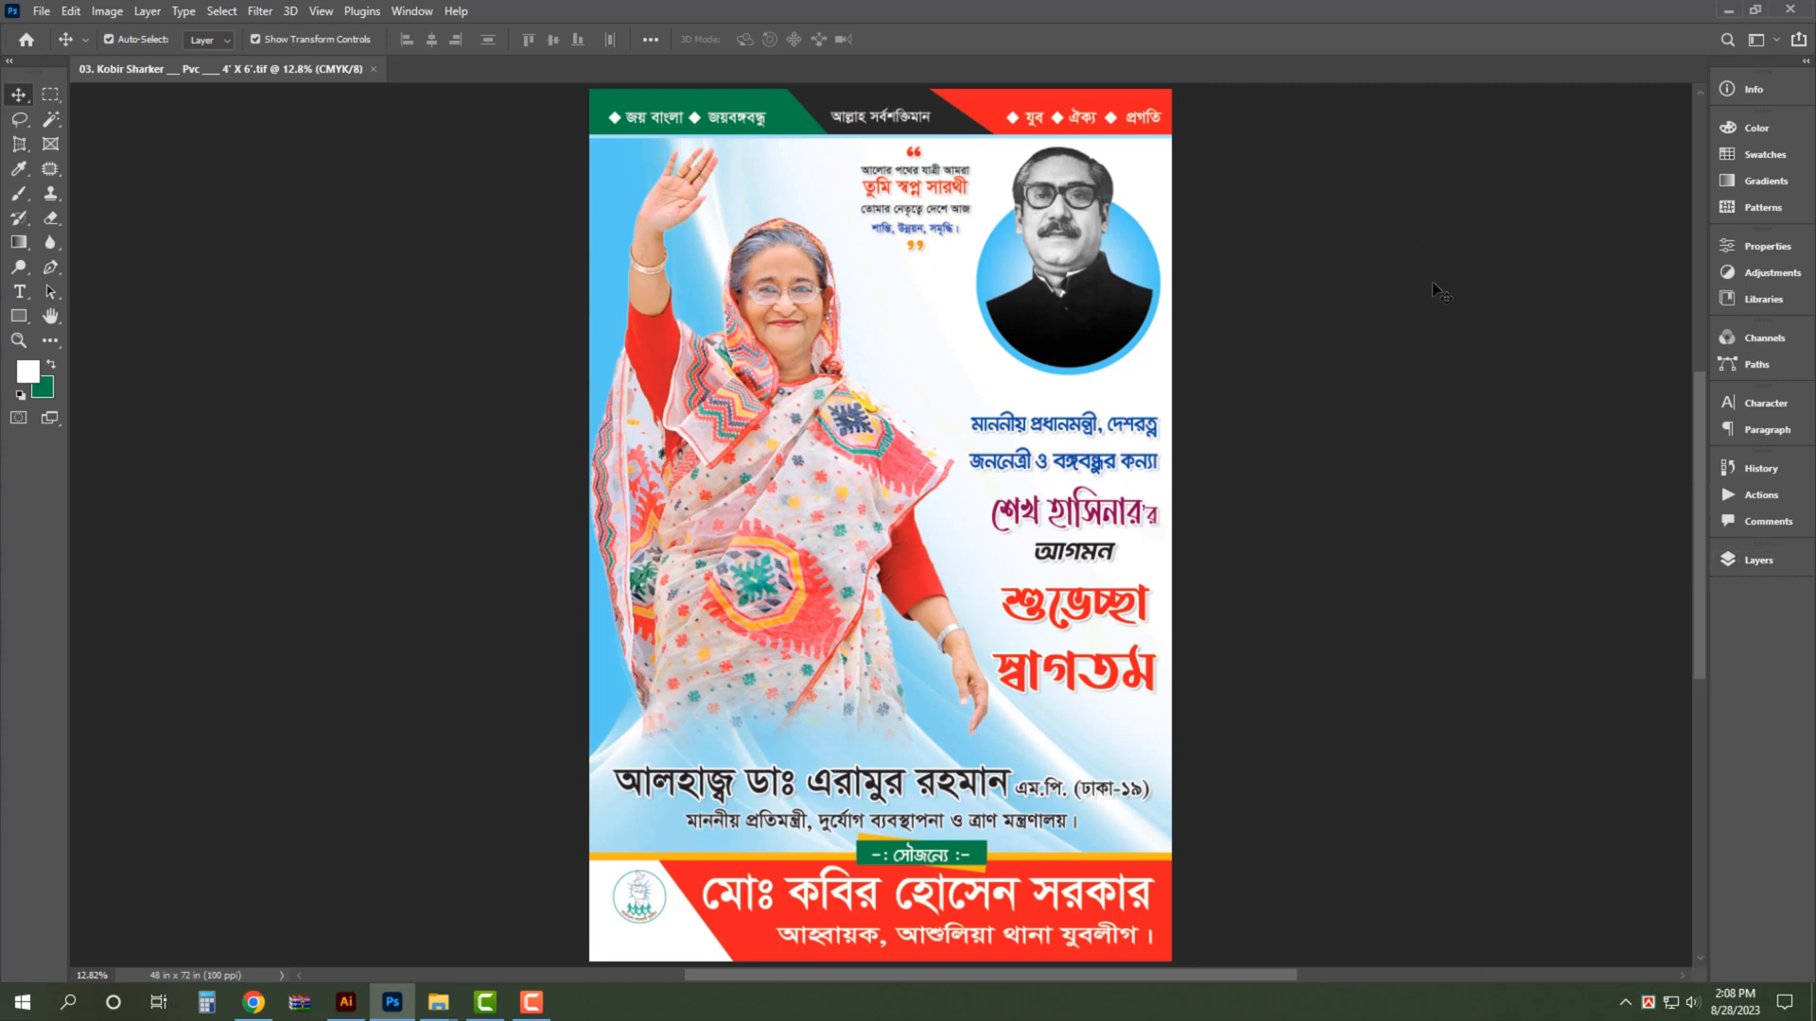
pyautogui.hotkey('ctrl', 'w')
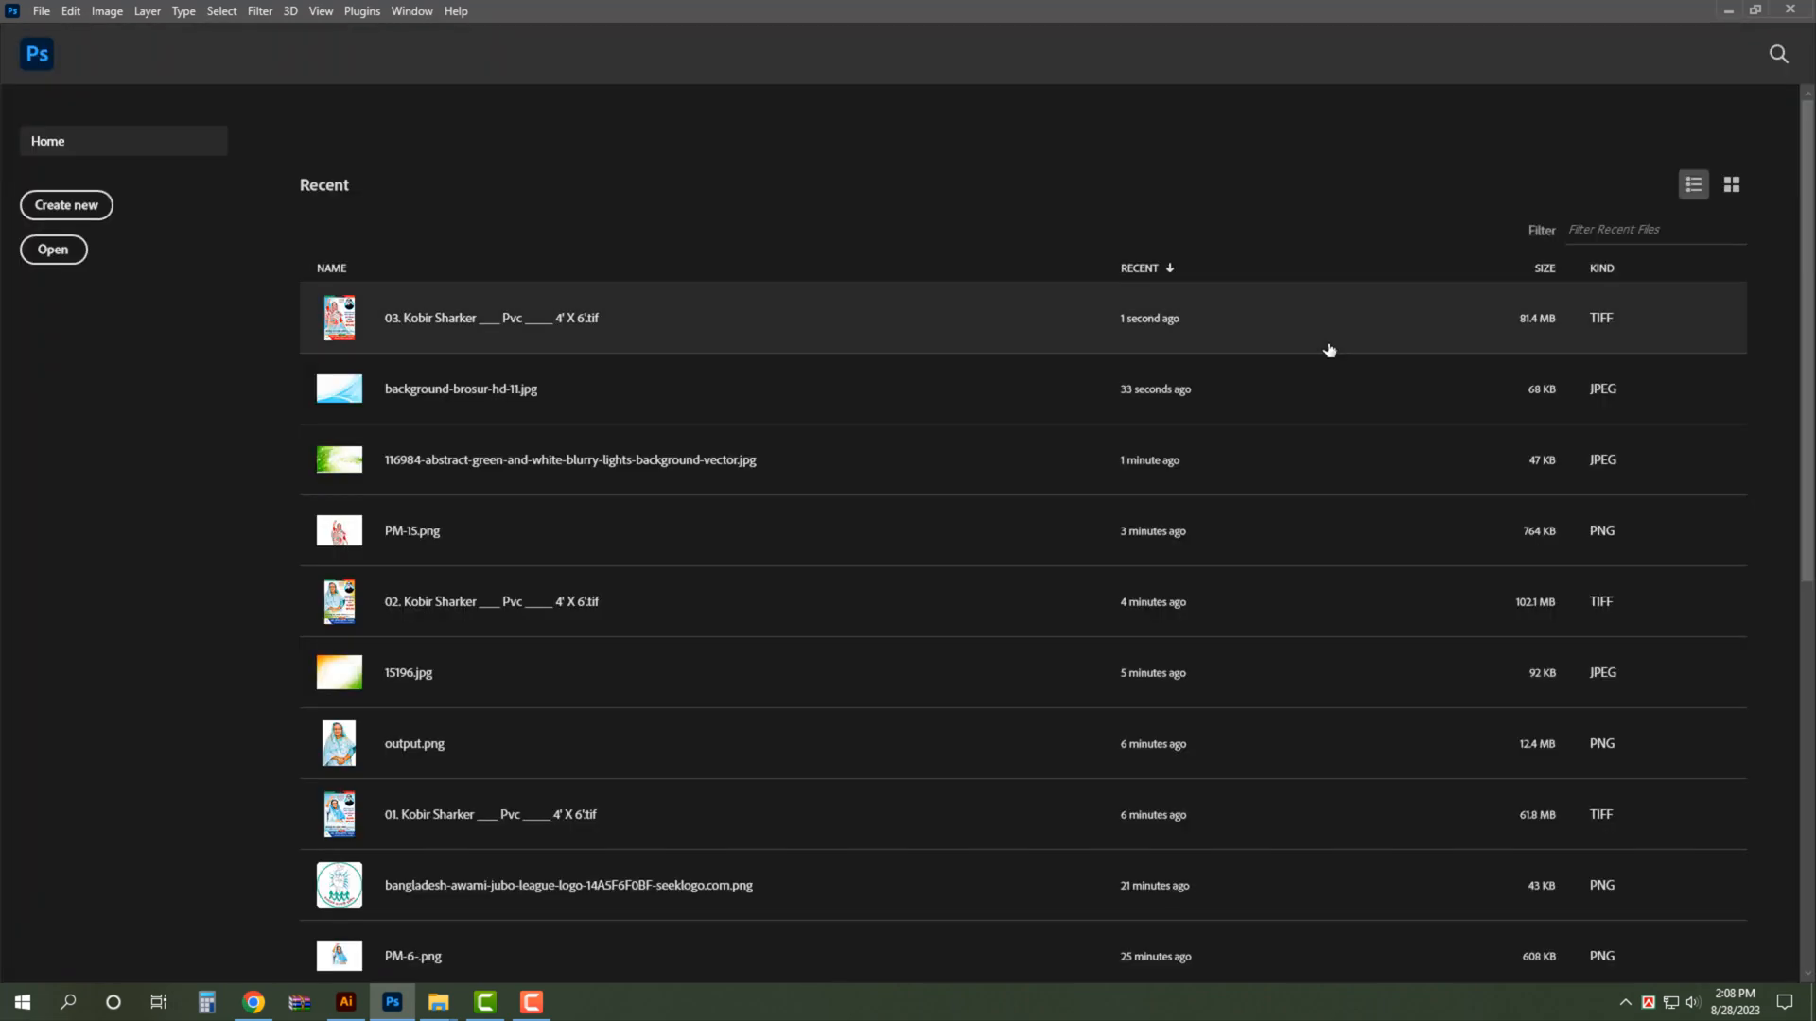
# - Open the three saved poster TIFFs numbered 01, 02 and 03 together
pyautogui.hotkey('ctrl', 'o')
pyautogui.moveTo(525, 298); pyautogui.dragTo(223, 134)
pyautogui.press('Return')
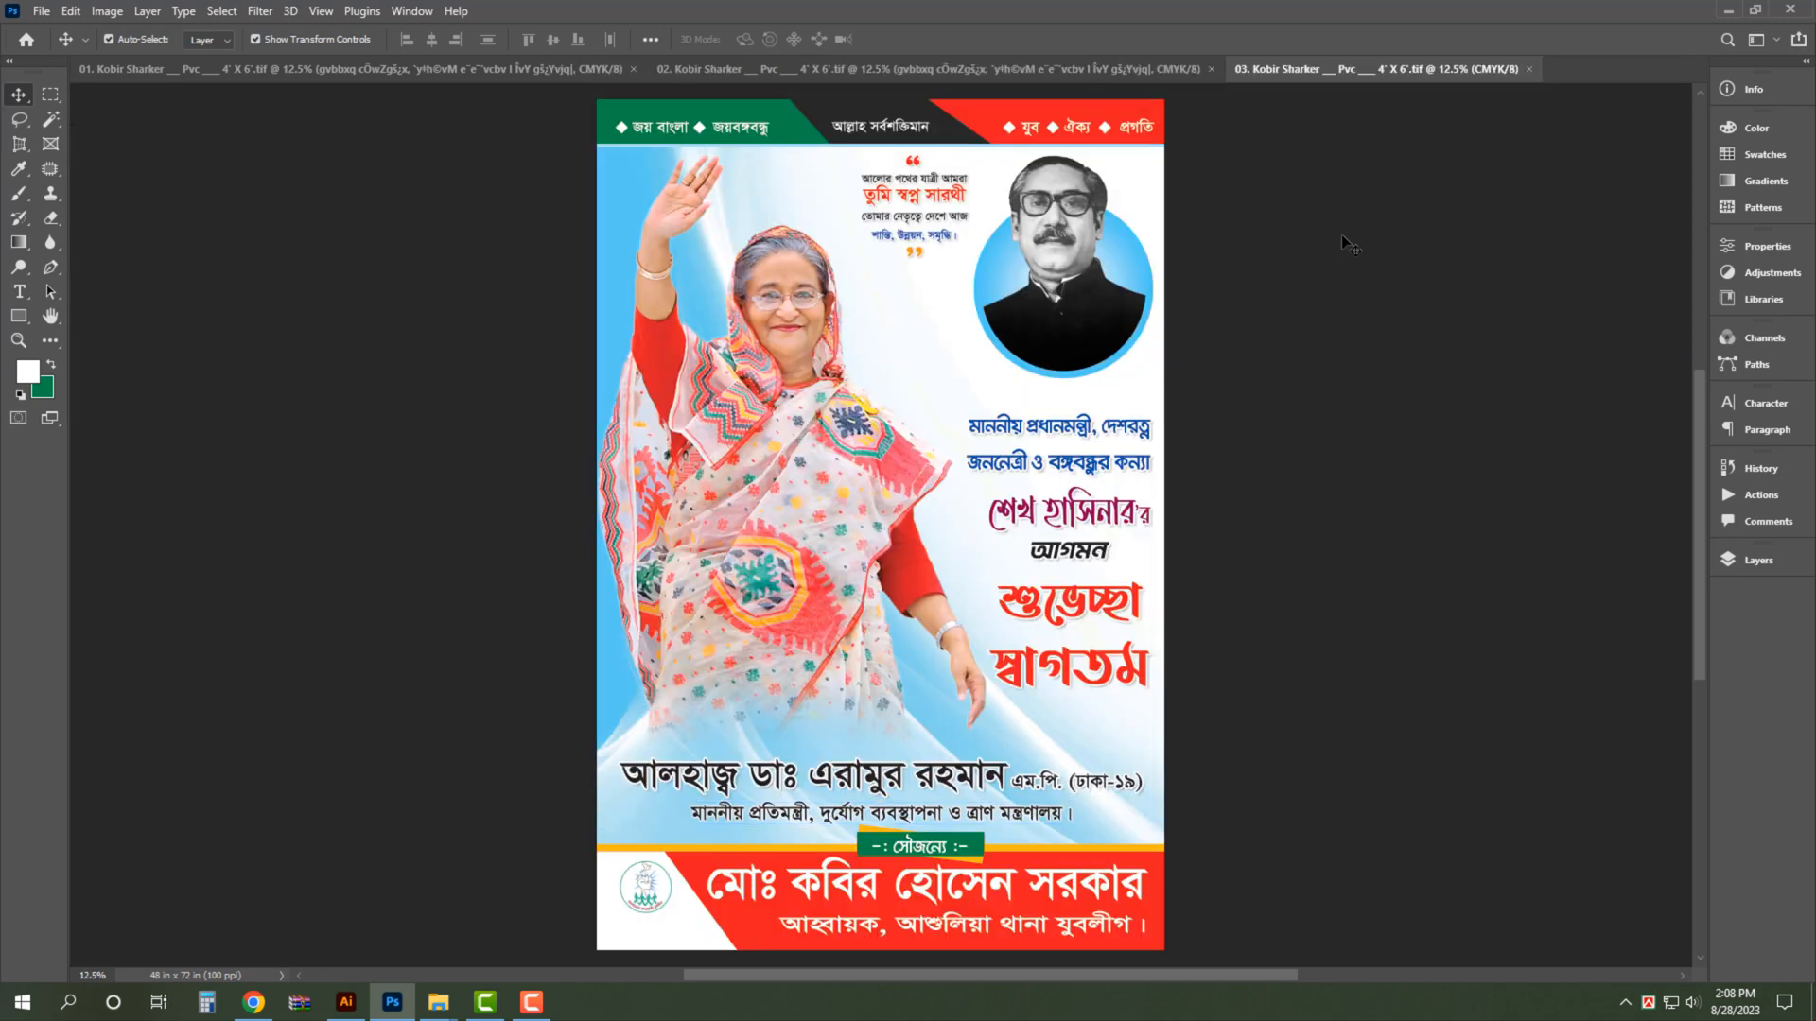
# - Hide the interface panels and review posters 03, 02 and 01 in turn, fitted to the screen
pyautogui.press('Tab')
pyautogui.hotkey('ctrl', '0')
pyautogui.click(662, 36)
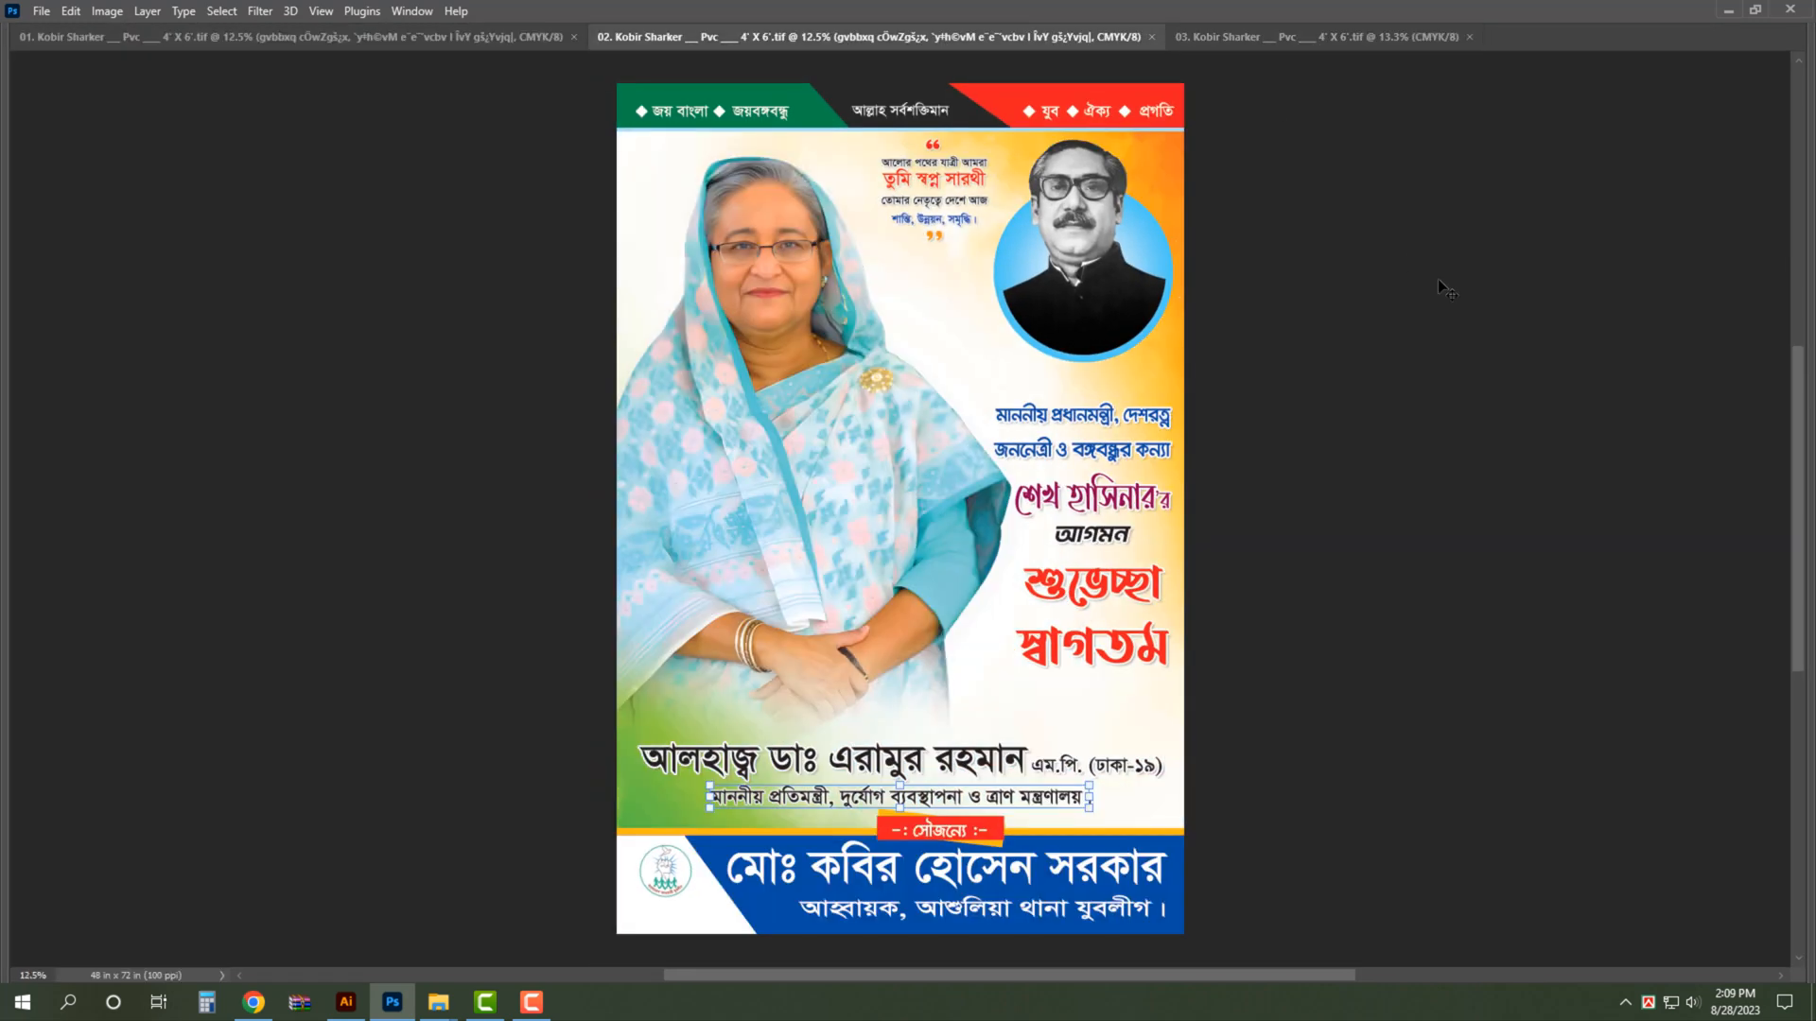
pyautogui.hotkey('ctrl', '0')
pyautogui.click(236, 36)
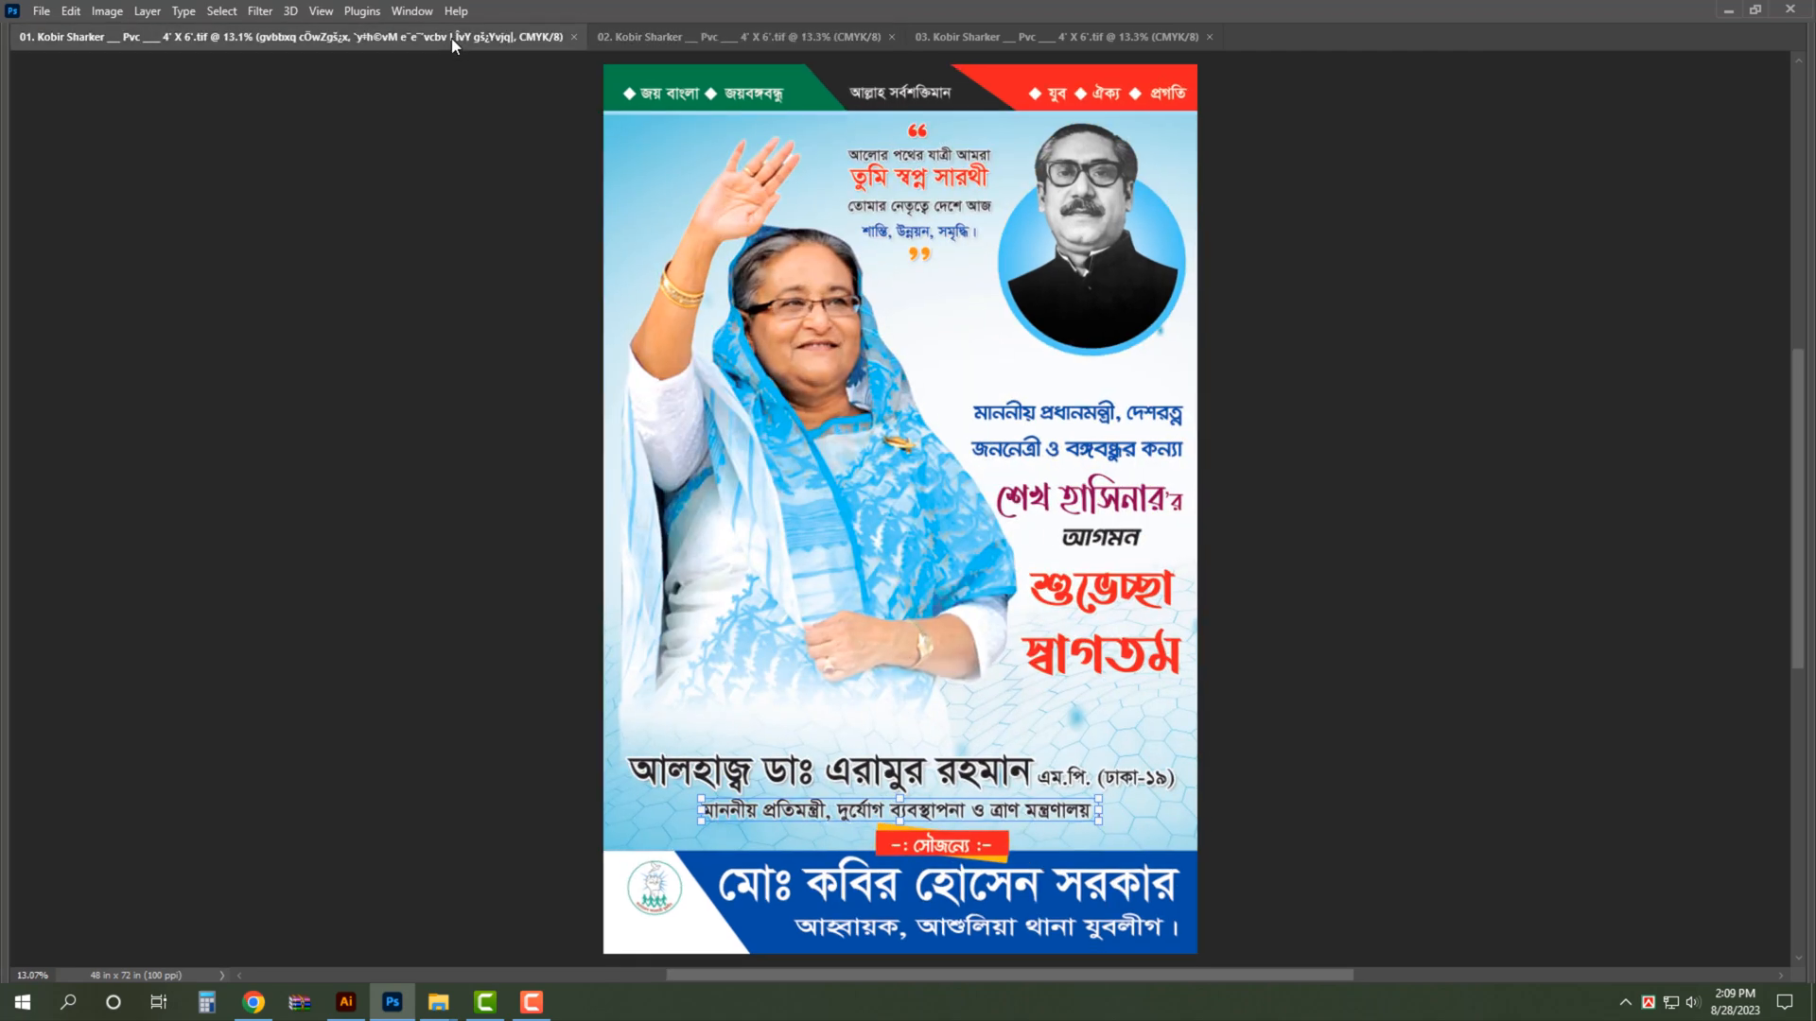